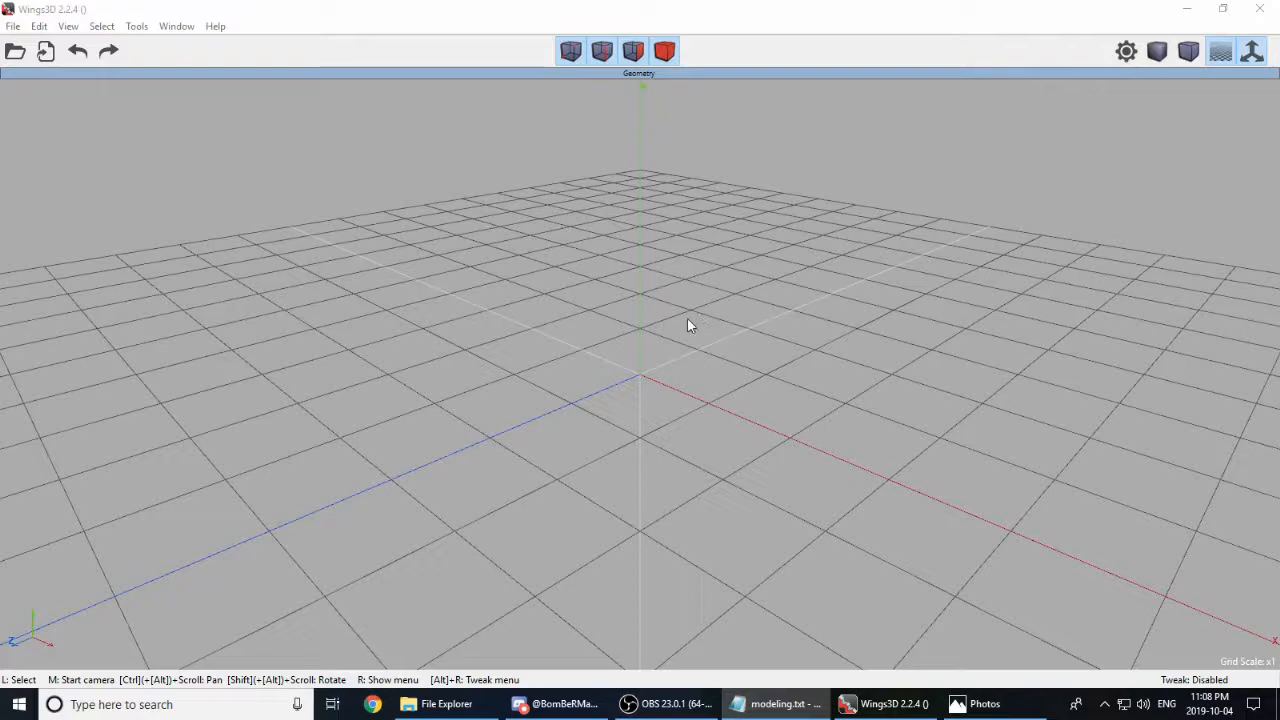
# Step: Create a default cube at the origin
pyautogui.rightClick(657, 325)
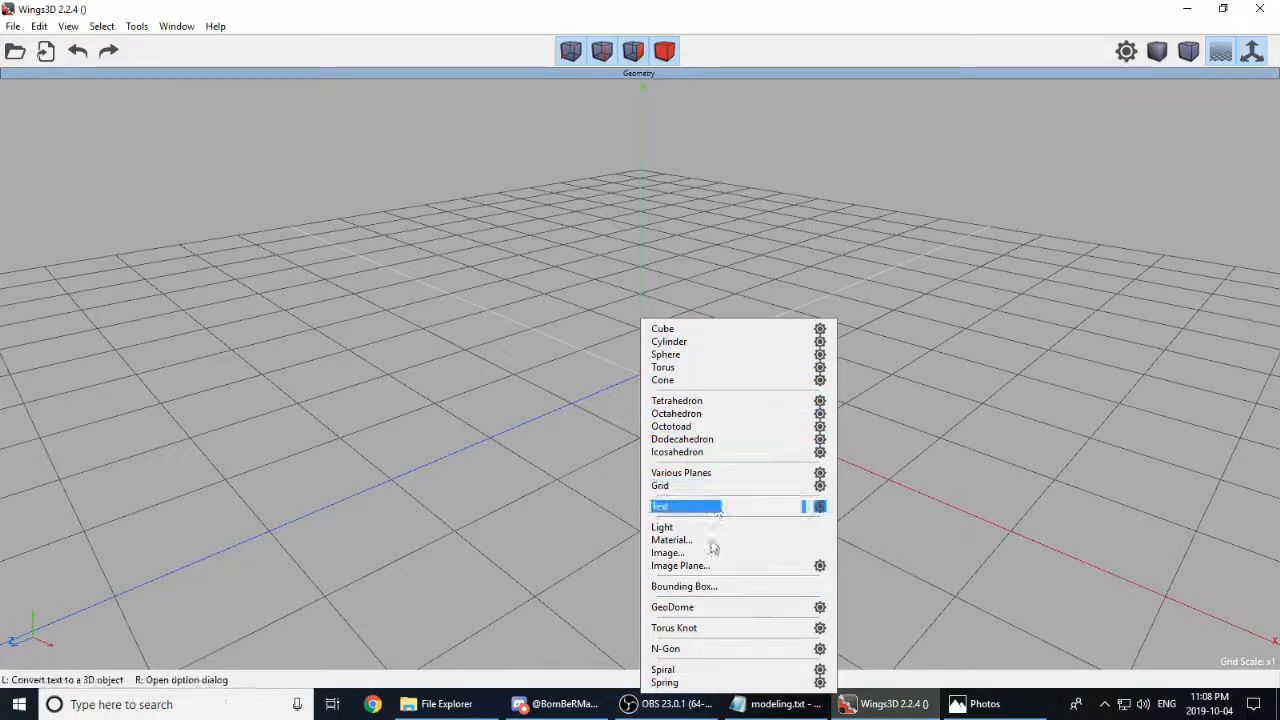
pyautogui.click(660, 329)
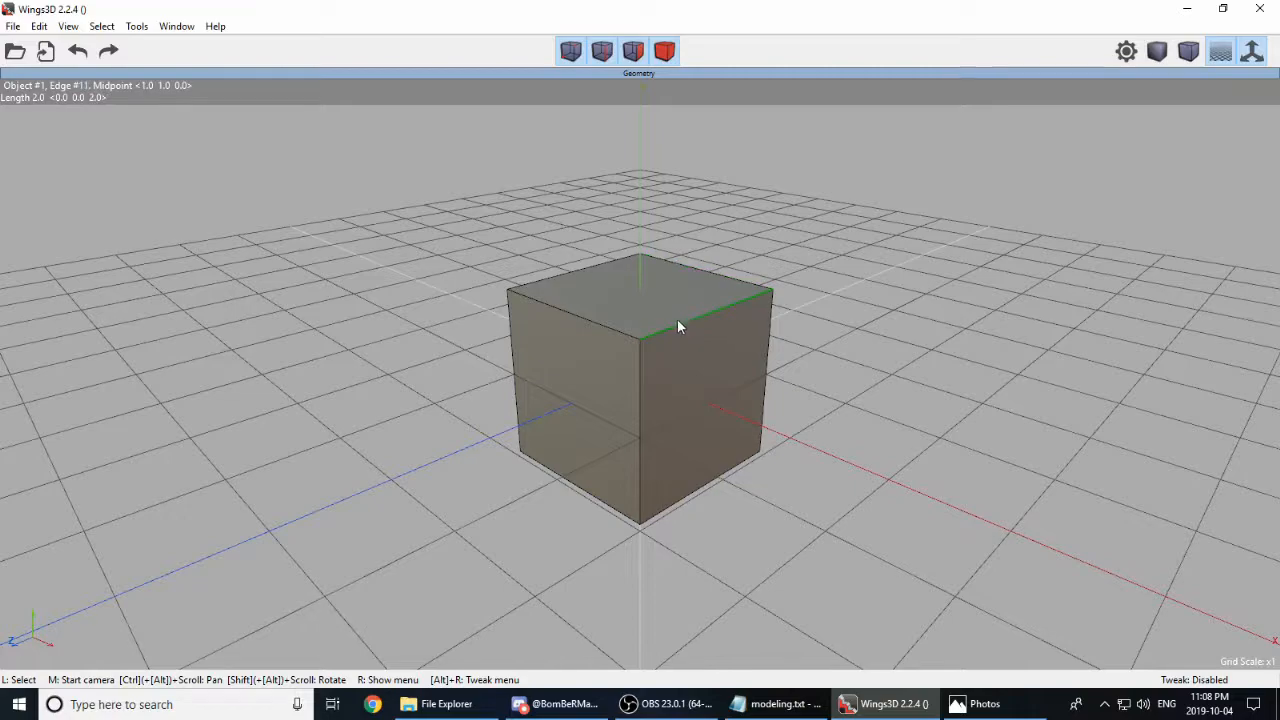
# Step: Examine the commands available for one of the cube's top edges, its vertices and a side face
pyautogui.click(686, 323)
pyautogui.rightClick(839, 256)
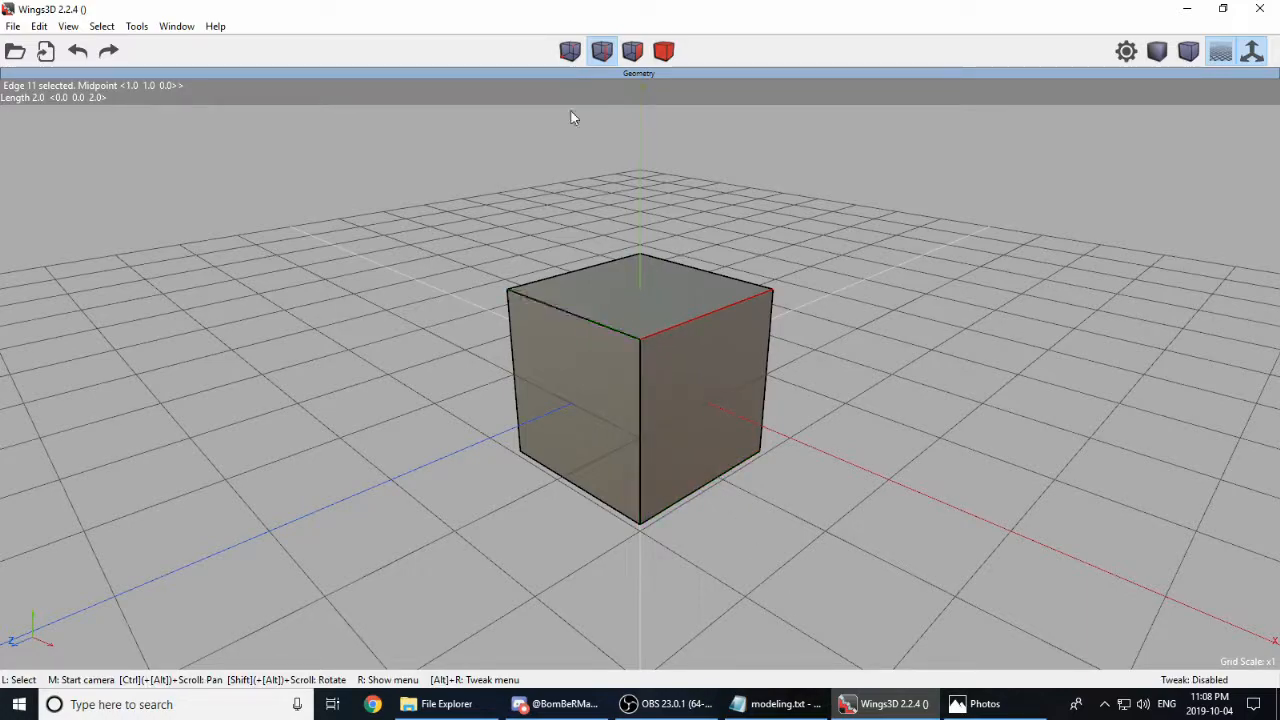
pyautogui.click(572, 56)
pyautogui.rightClick(645, 342)
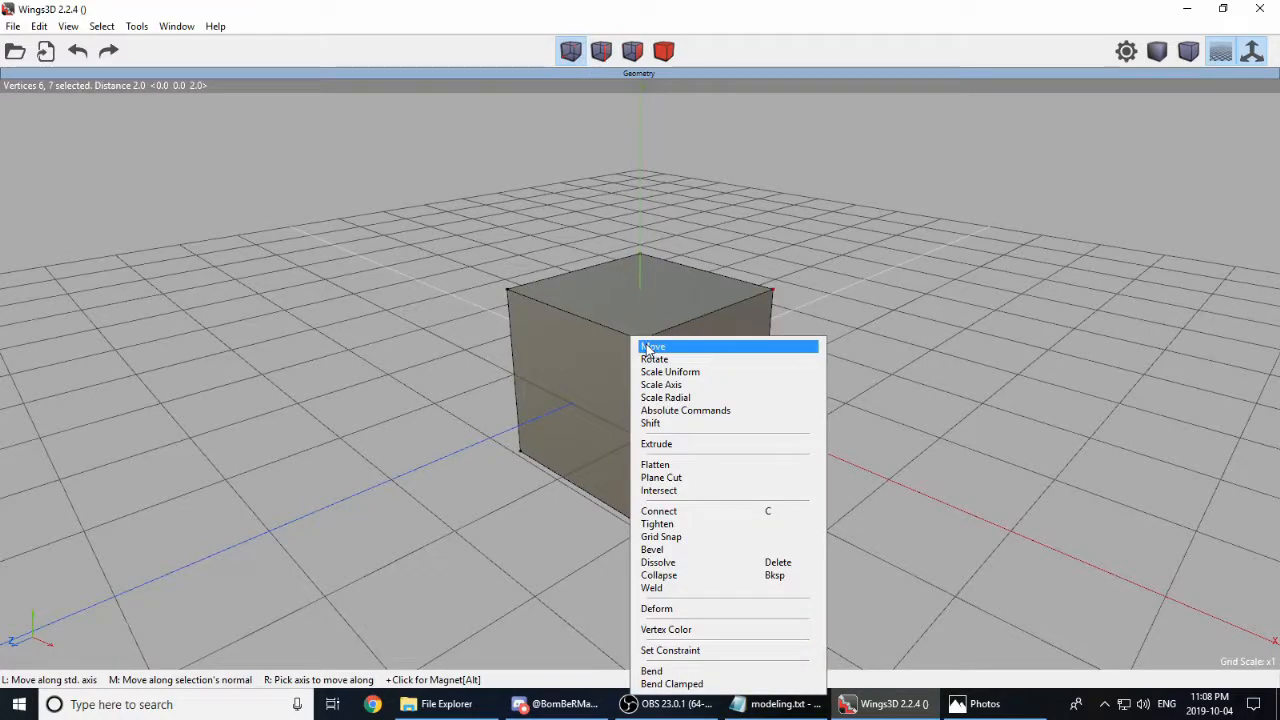
pyautogui.press('f')
pyautogui.click(690, 390)
pyautogui.rightClick(851, 252)
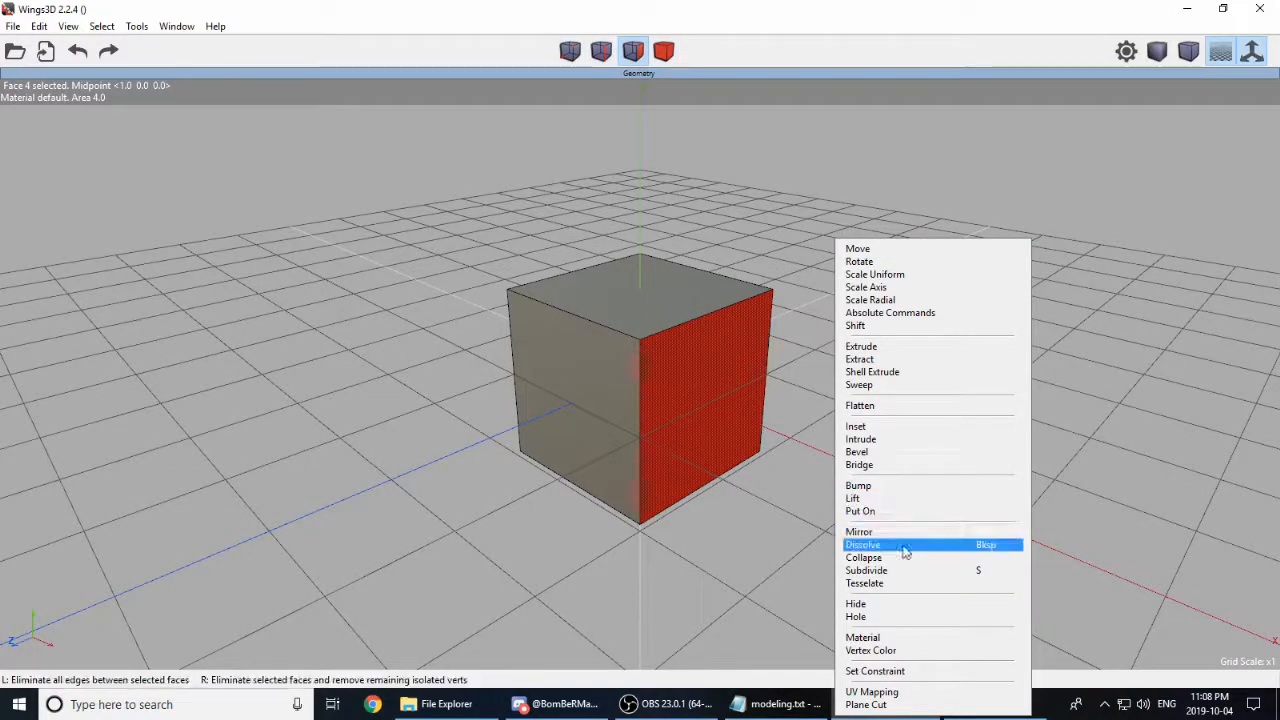
# Step: Select the entire cube as a body and review the commands available for it
pyautogui.click(657, 83)
pyautogui.click(664, 51)
pyautogui.click(693, 366)
pyautogui.rightClick(693, 360)
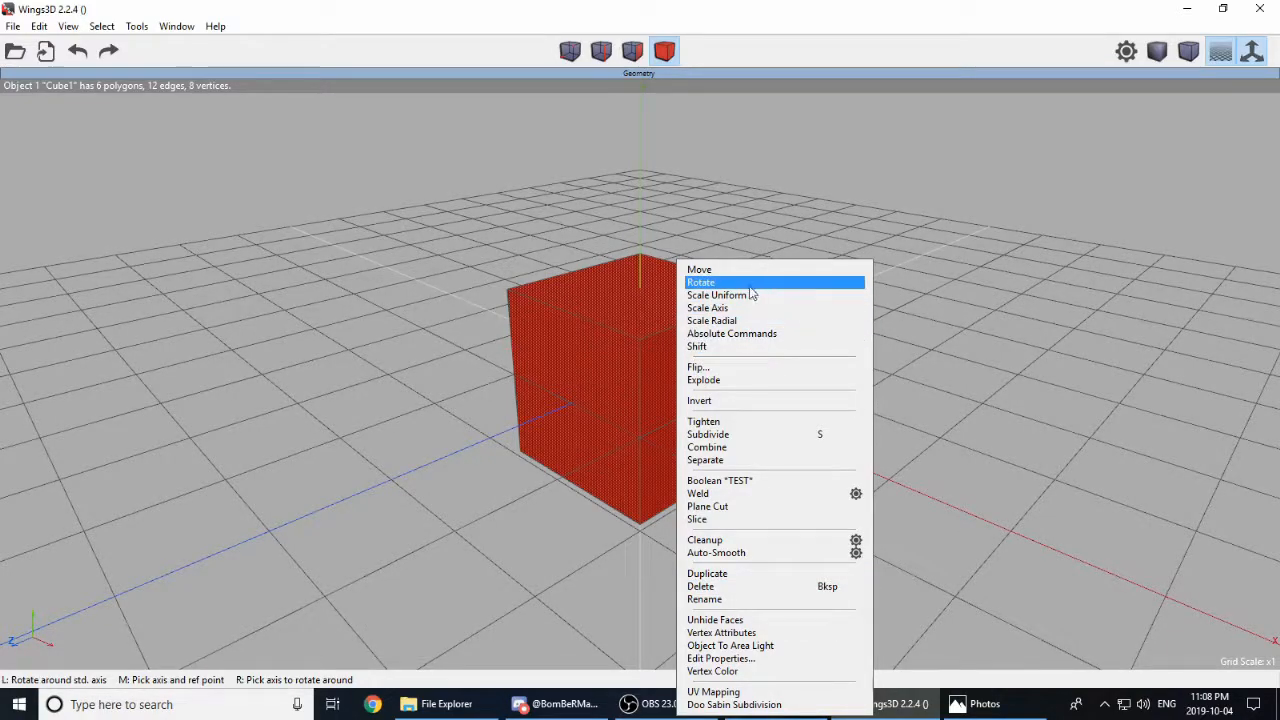
pyautogui.click(385, 457)
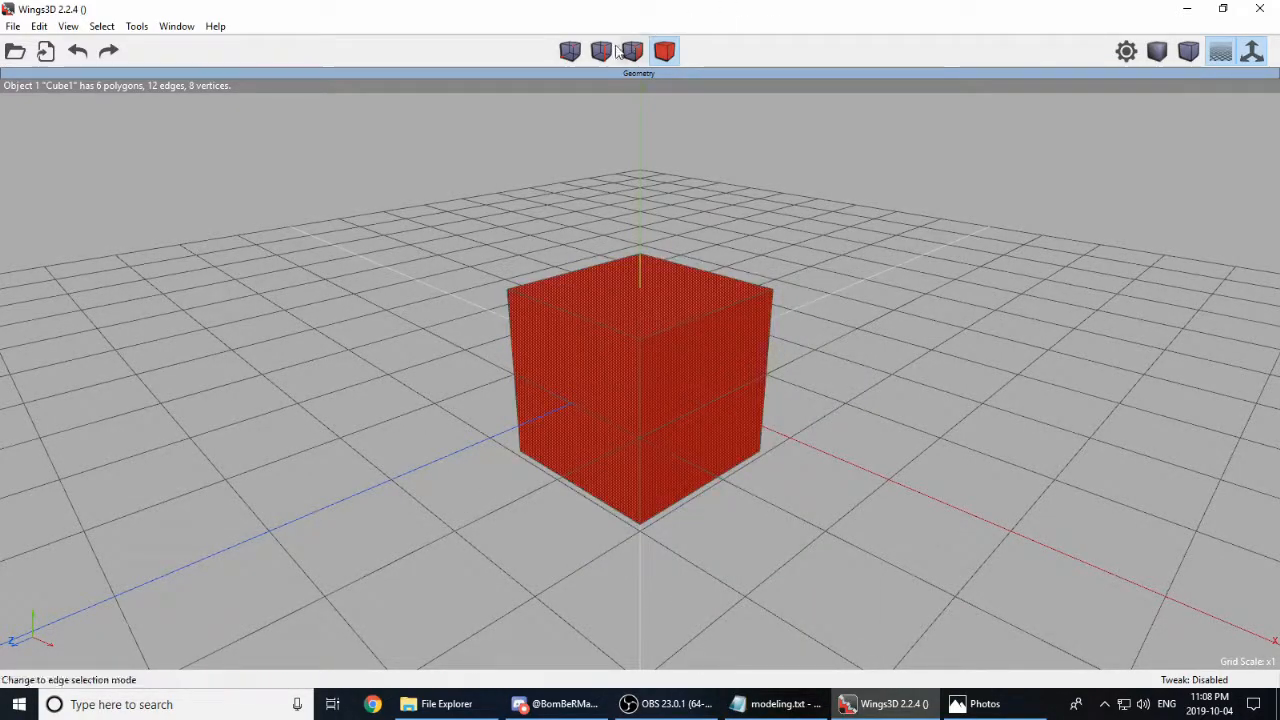
pyautogui.click(709, 298)
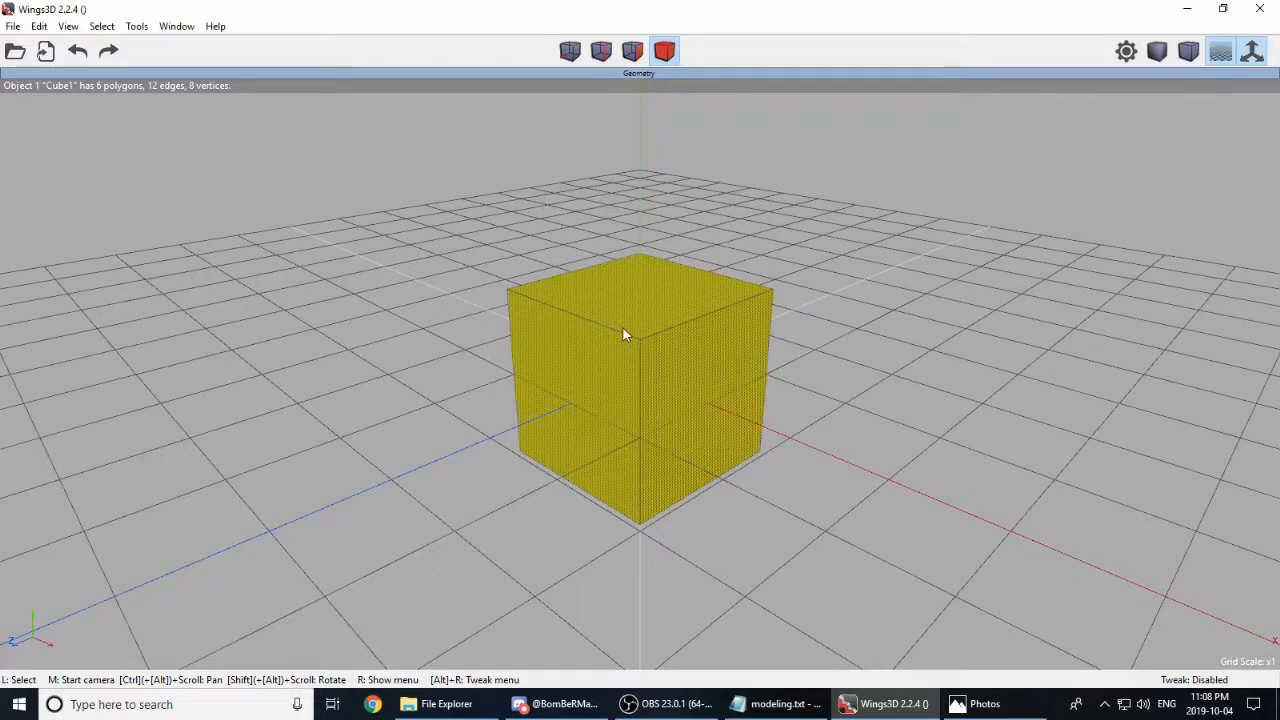
# Step: Select the cube's opposite front and back faces along the Z axis and turn both into holes
pyautogui.press('f')
pyautogui.click(581, 385)
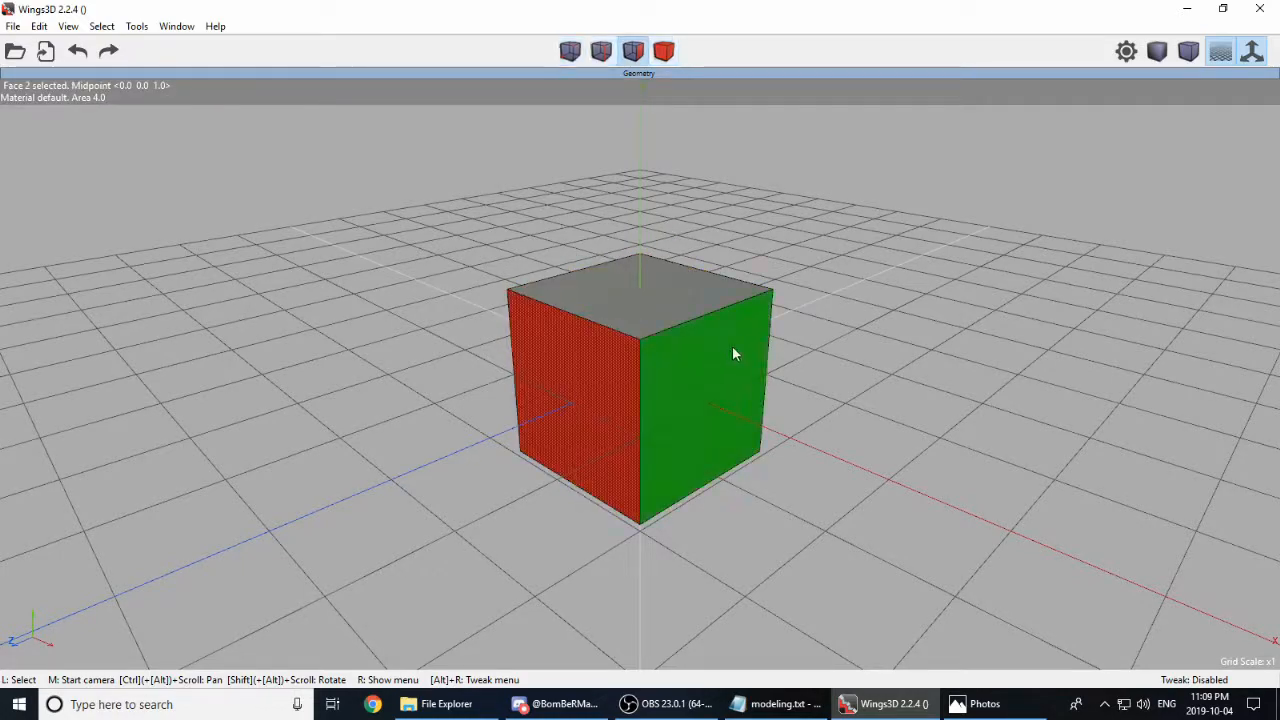
pyautogui.middleClick(497, 259)
pyautogui.click(694, 409)
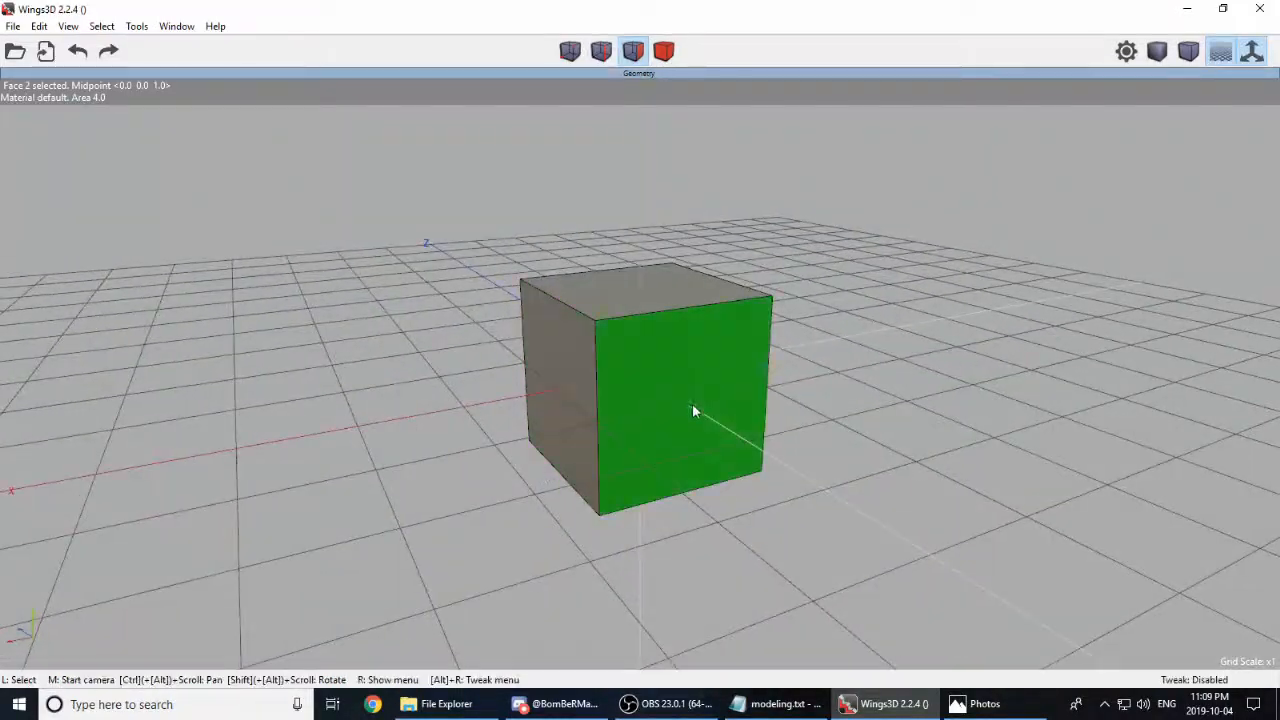
pyautogui.click(694, 409)
pyautogui.middleClick(855, 448)
pyautogui.click(879, 428)
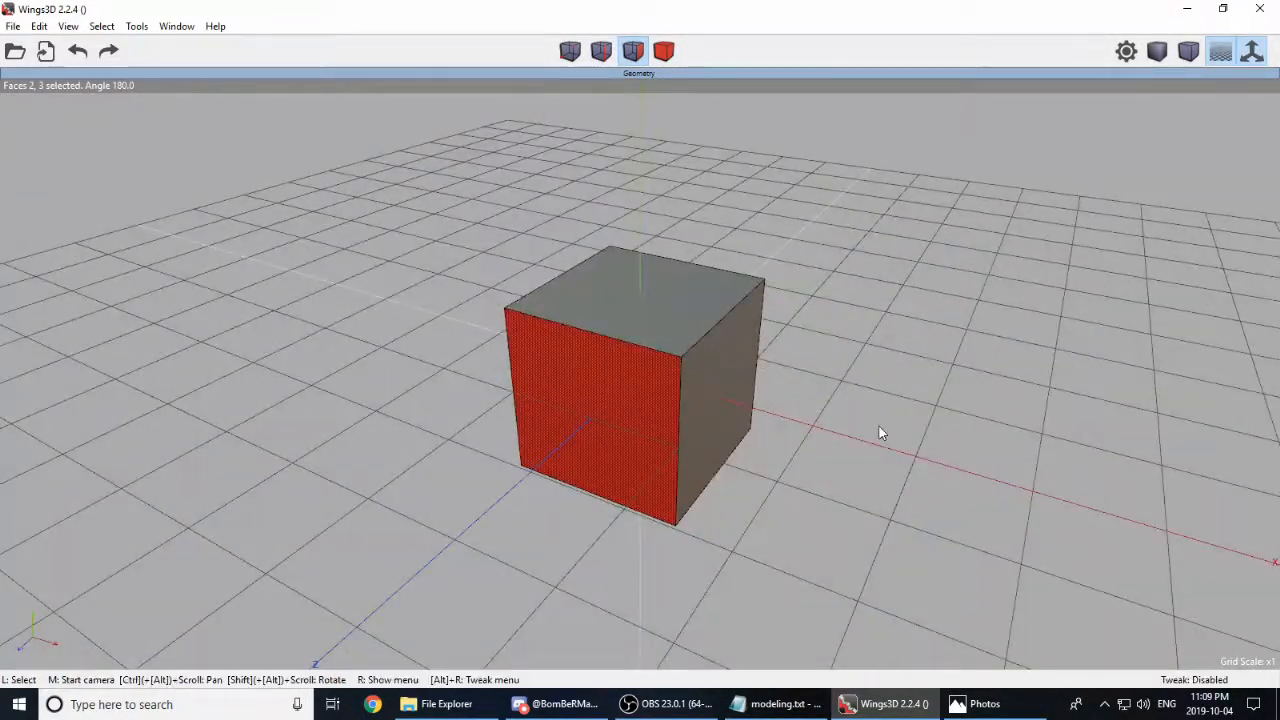
pyautogui.rightClick(800, 287)
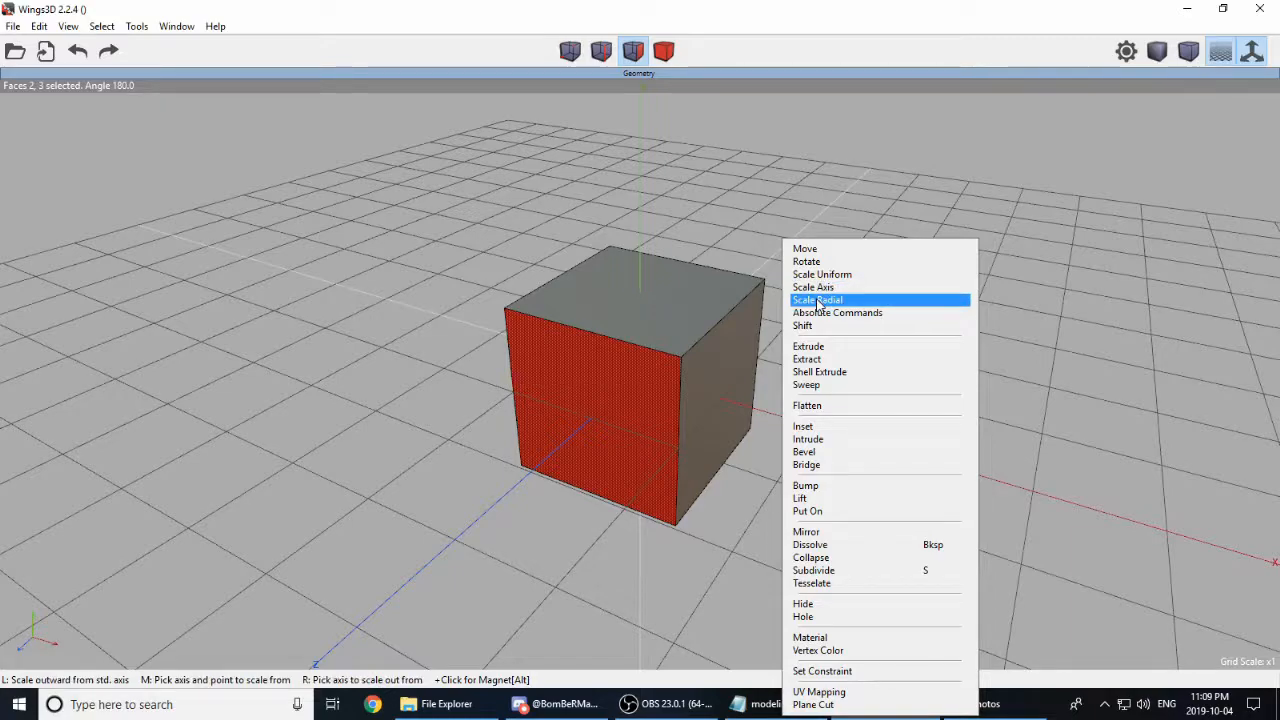
pyautogui.click(806, 620)
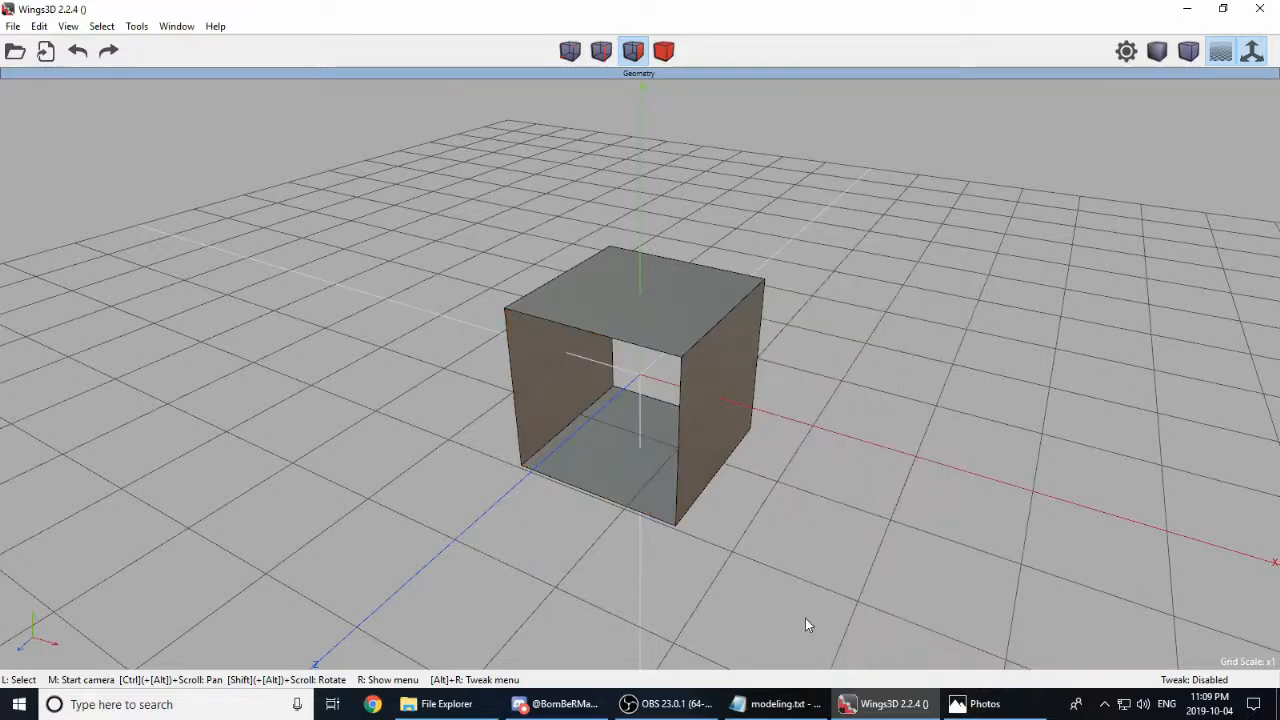
# Step: Undo the two-face hole and turn only the cube's front face on the Z axis into a hole
pyautogui.middleClick(771, 429)
pyautogui.click(677, 420)
pyautogui.click(80, 52)
pyautogui.click(568, 342)
pyautogui.press('space')
pyautogui.click(590, 360)
pyautogui.rightClick(917, 366)
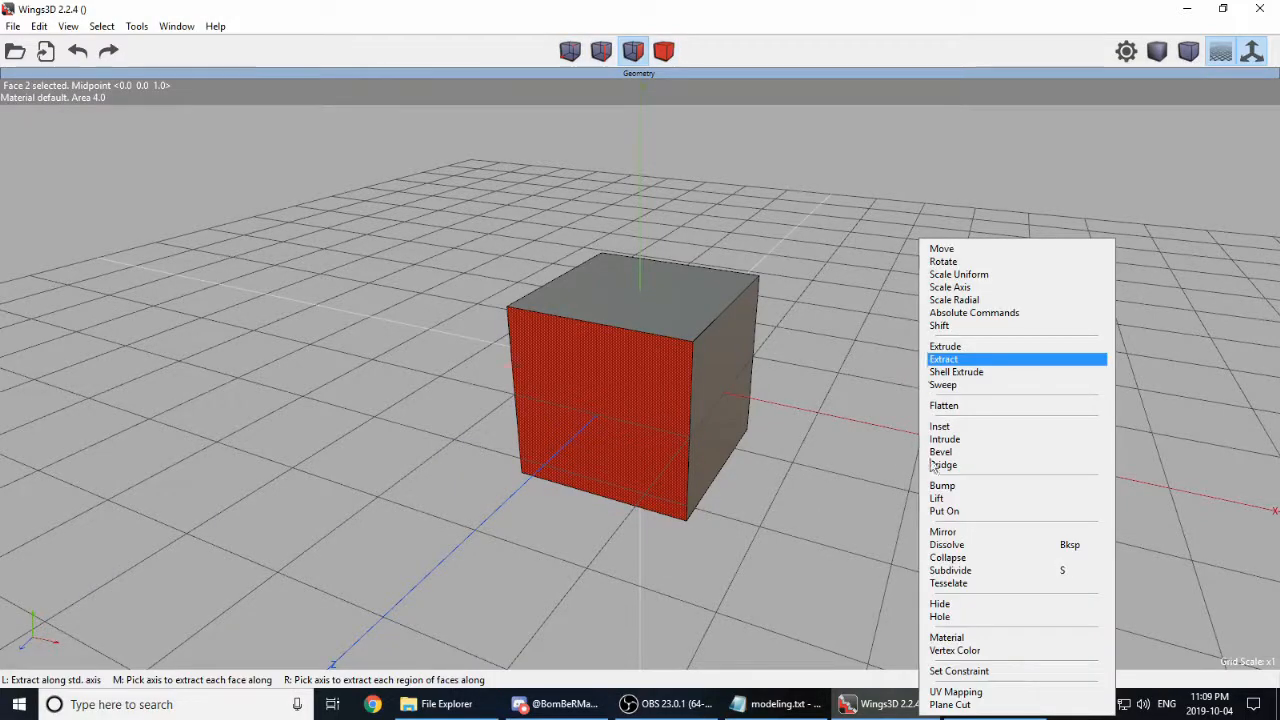
pyautogui.click(940, 616)
pyautogui.middleClick(777, 503)
pyautogui.click(624, 82)
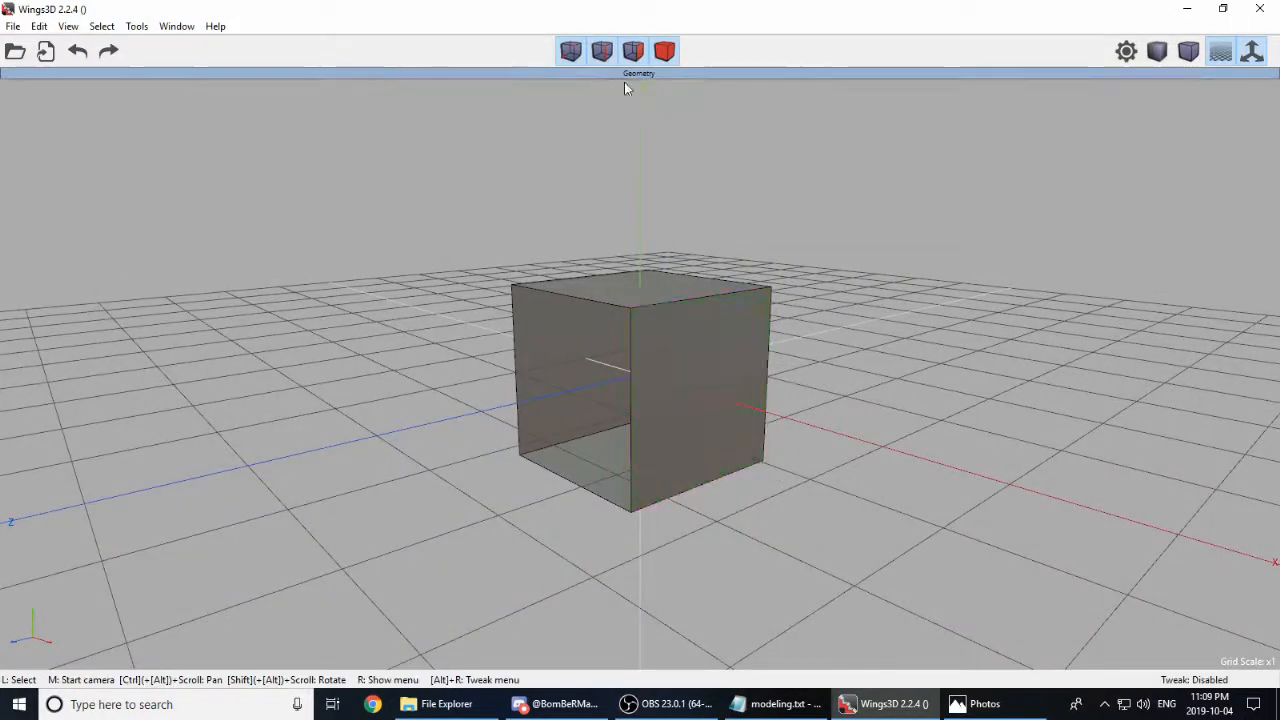
# Step: Select the whole cube, convert the selection to its five visible faces, and apply Hole to them
pyautogui.click(664, 50)
pyautogui.click(632, 50)
pyautogui.middleClick(826, 323)
pyautogui.click(832, 248)
pyautogui.rightClick(832, 248)
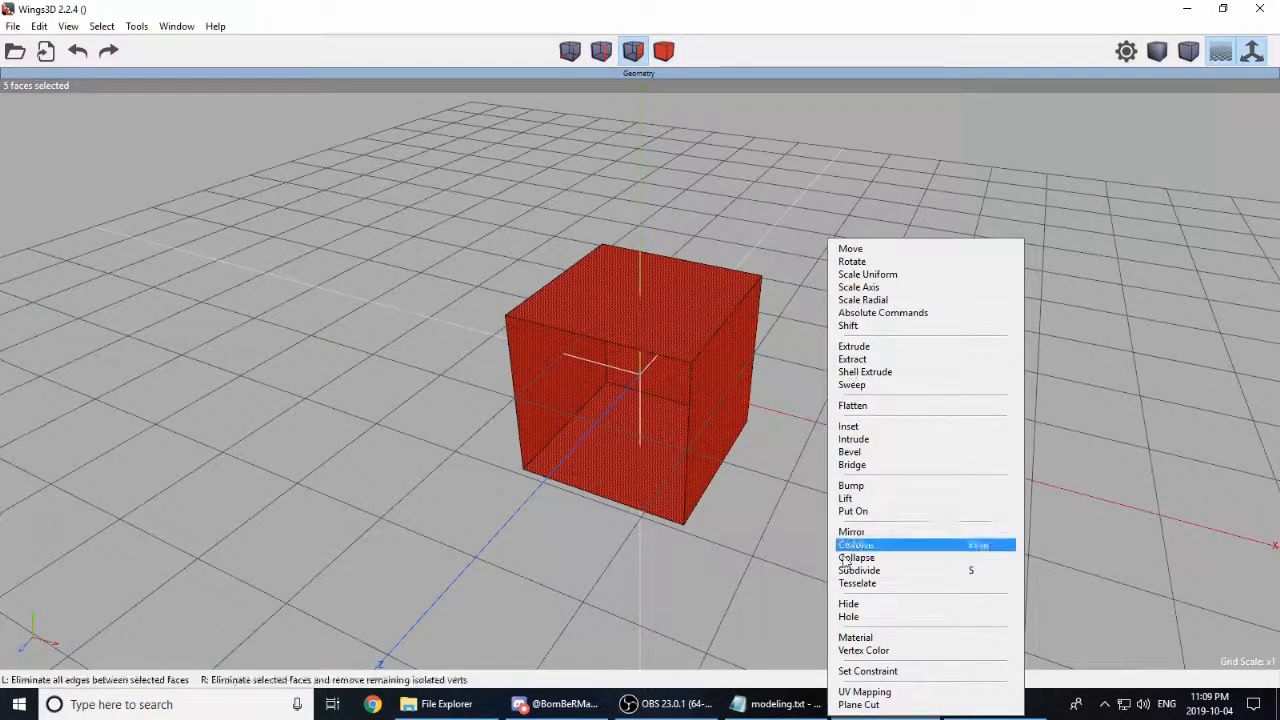
pyautogui.click(851, 617)
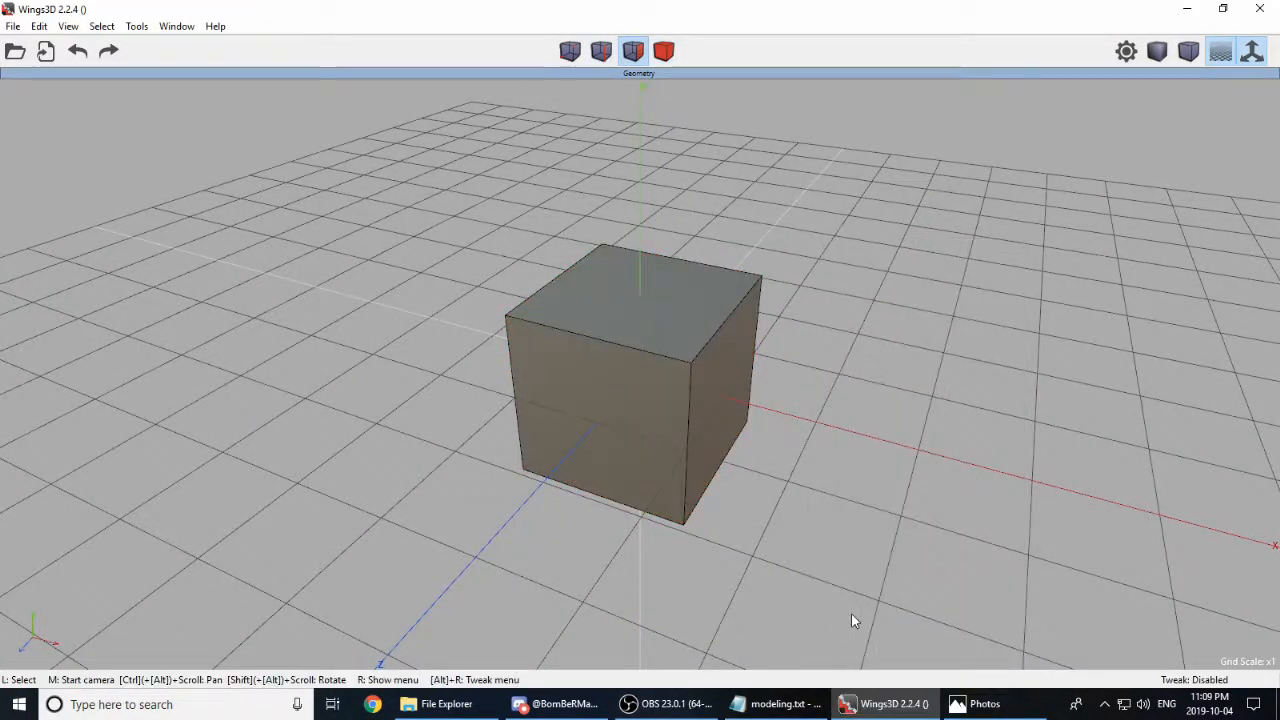
# Step: Bridge the cube's opposite front and back faces along the Z axis to form a passage through it
pyautogui.middleClick(692, 463)
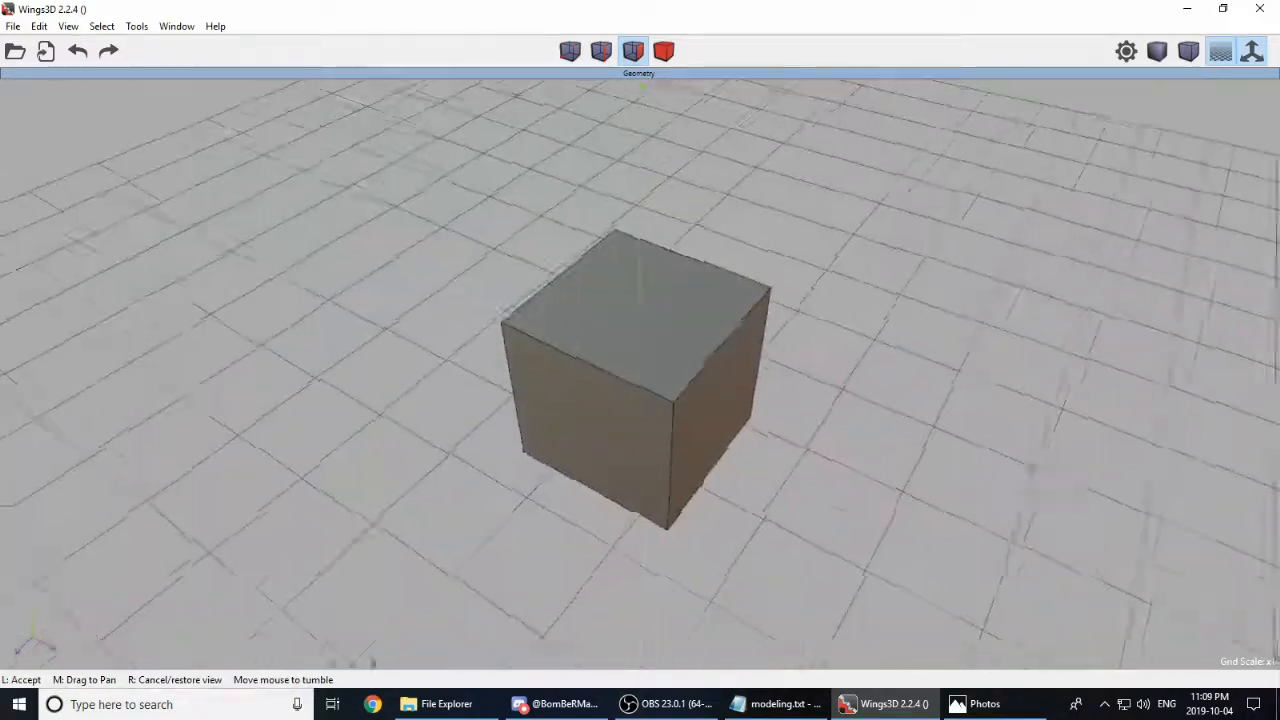
pyautogui.click(832, 467)
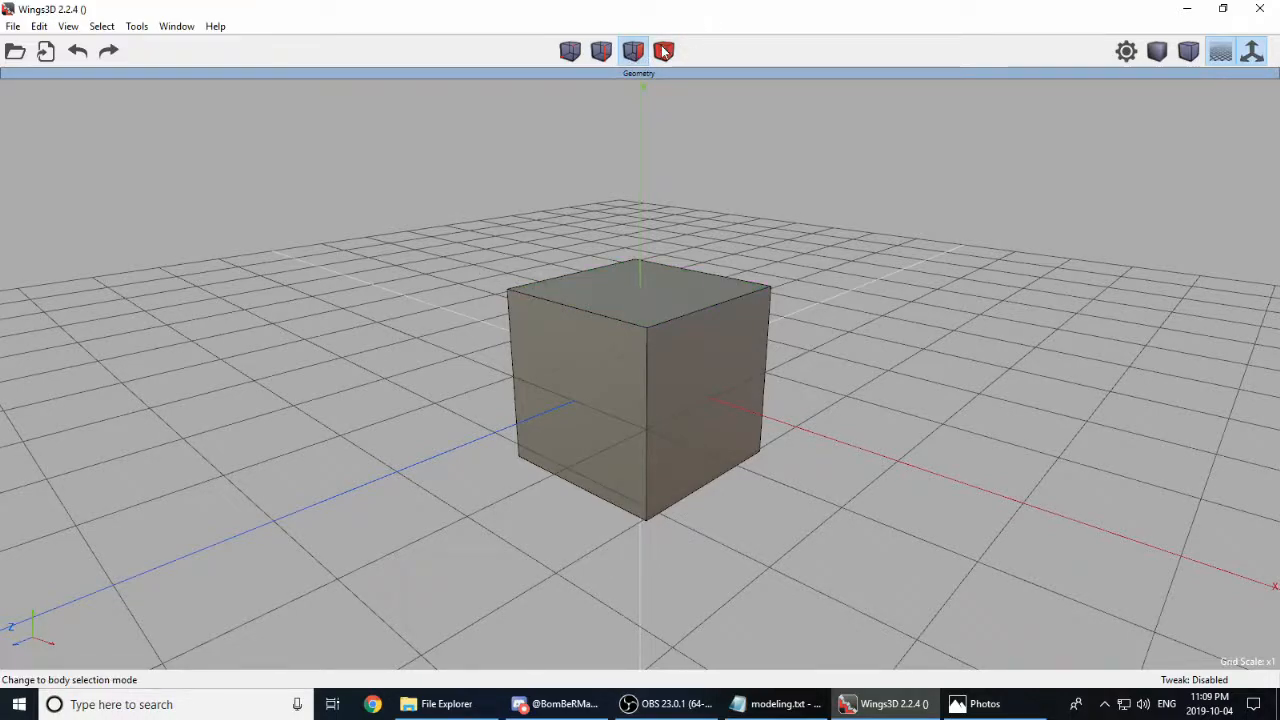
pyautogui.press('space')
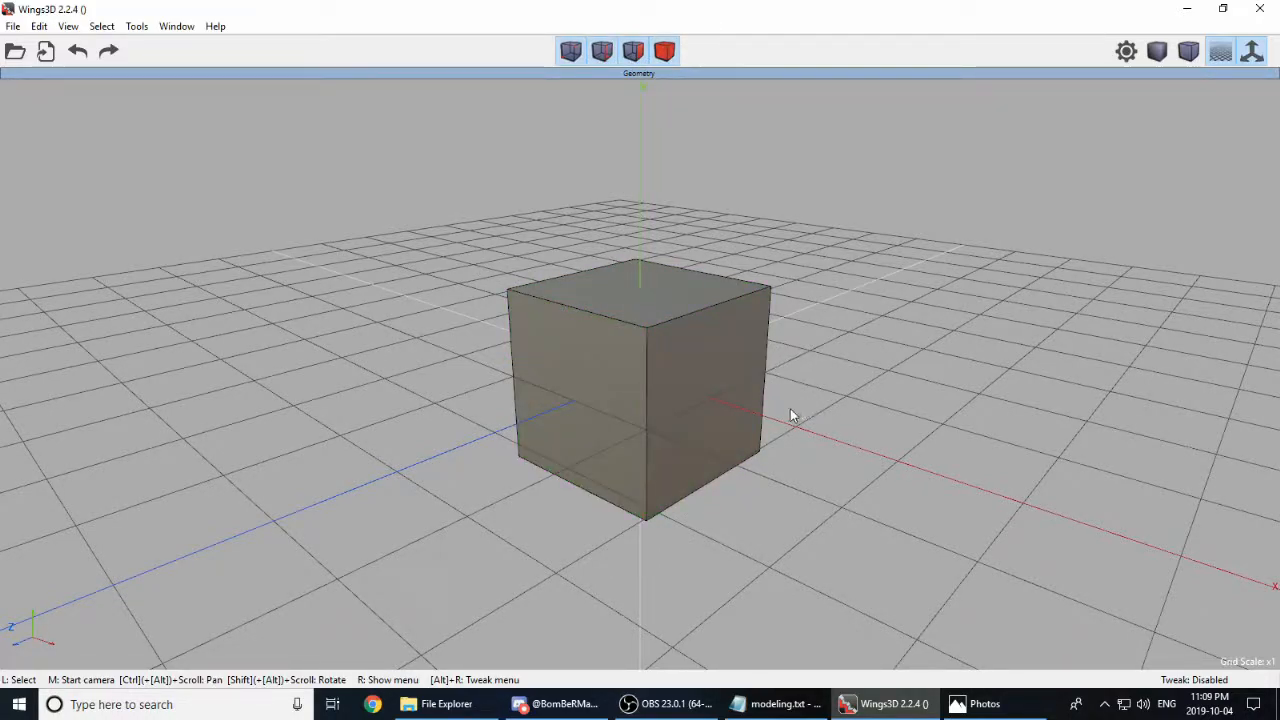
pyautogui.click(584, 386)
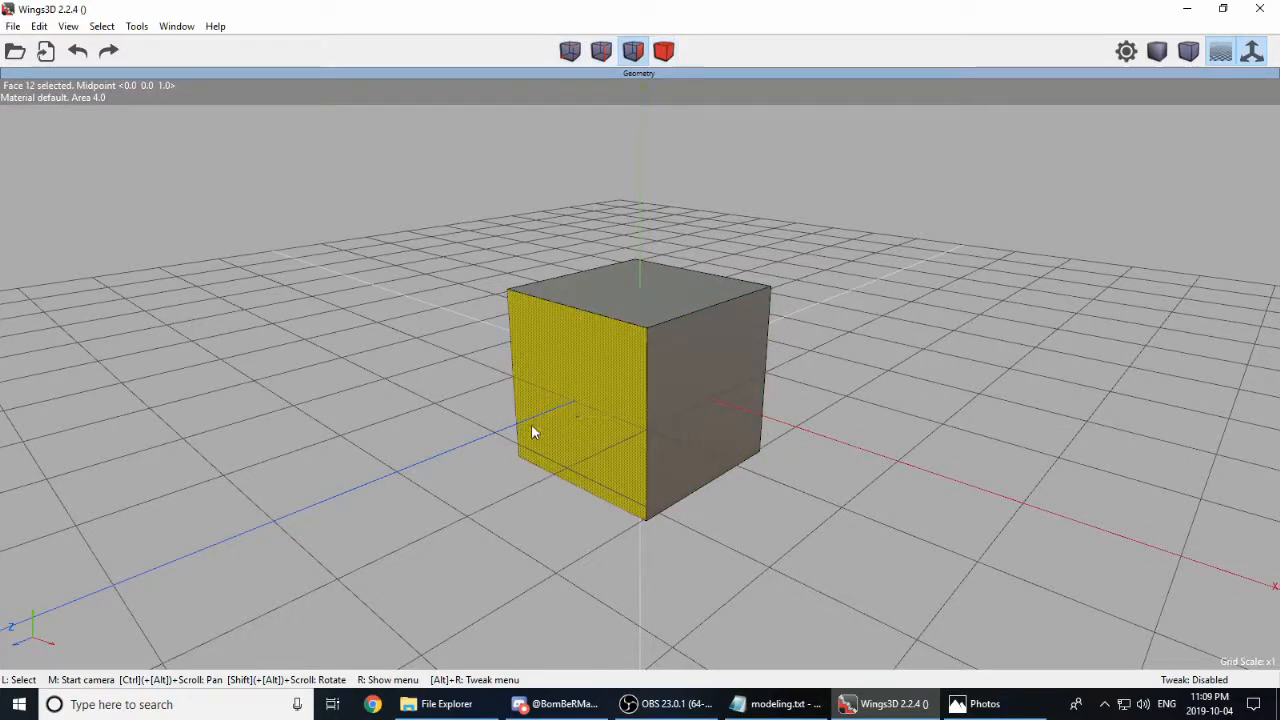
pyautogui.middleClick(543, 424)
pyautogui.click(497, 441)
pyautogui.click(634, 406)
pyautogui.middleClick(634, 406)
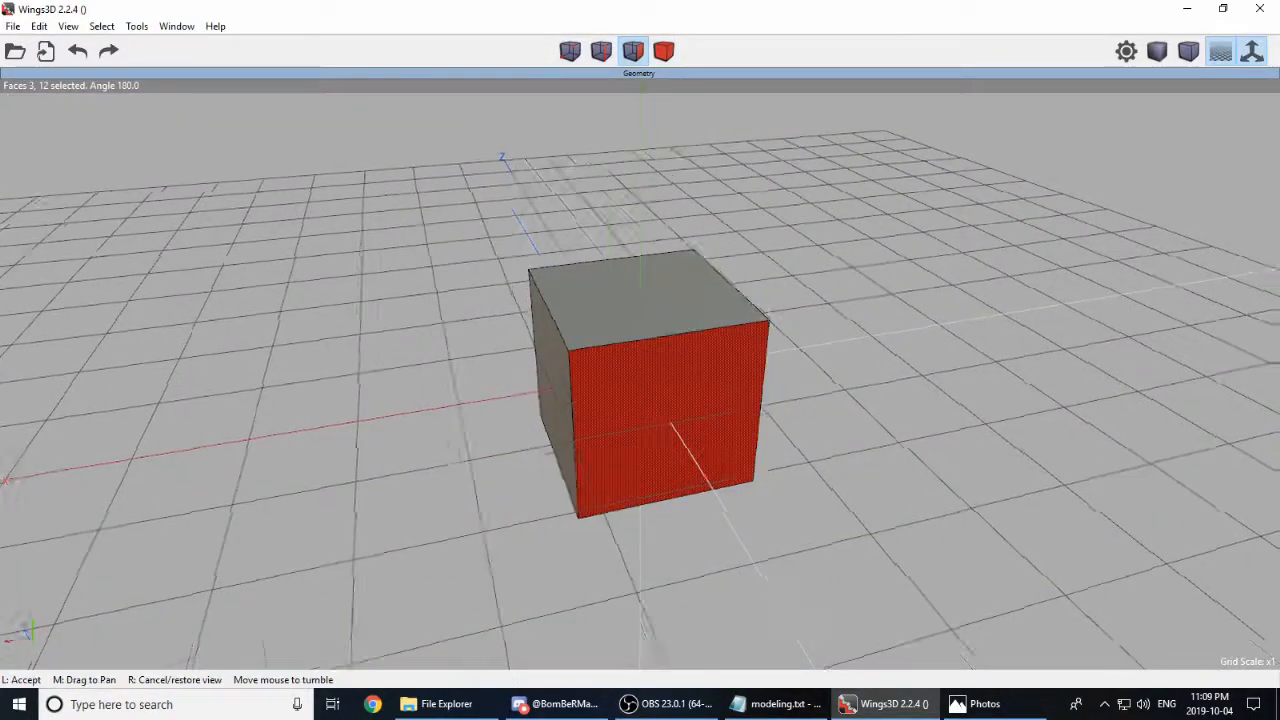
pyautogui.click(905, 308)
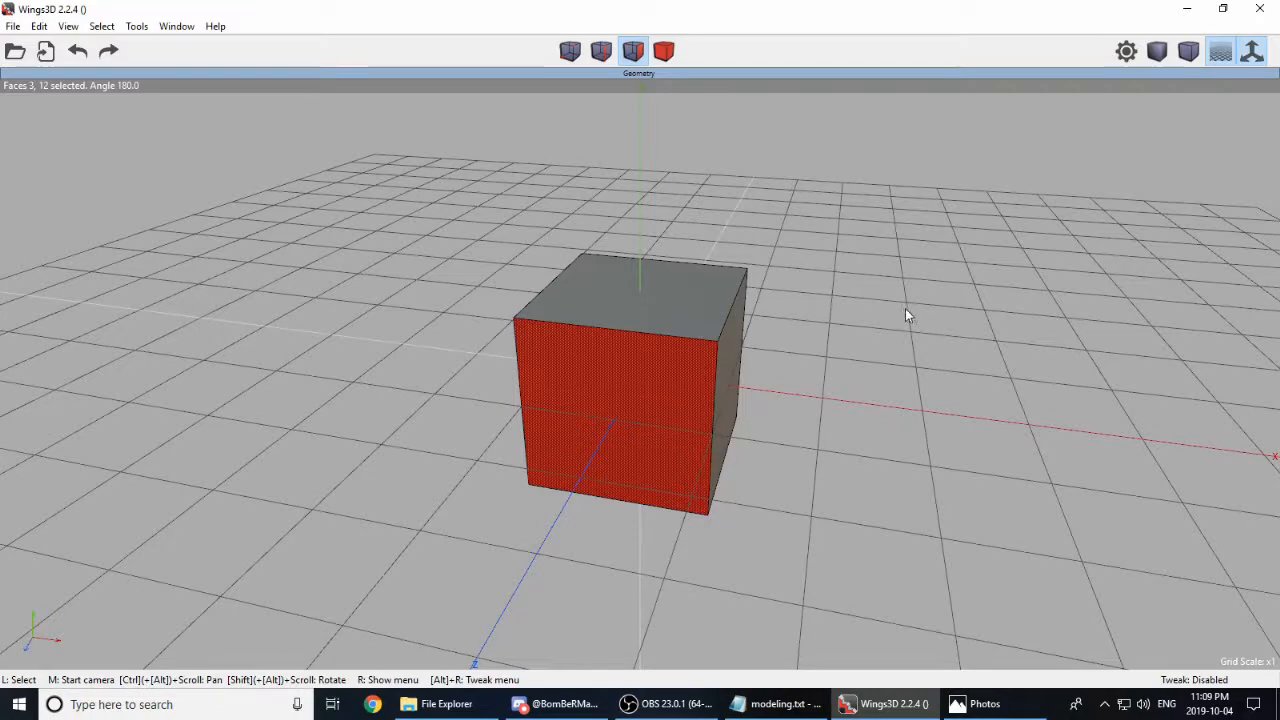
pyautogui.rightClick(905, 307)
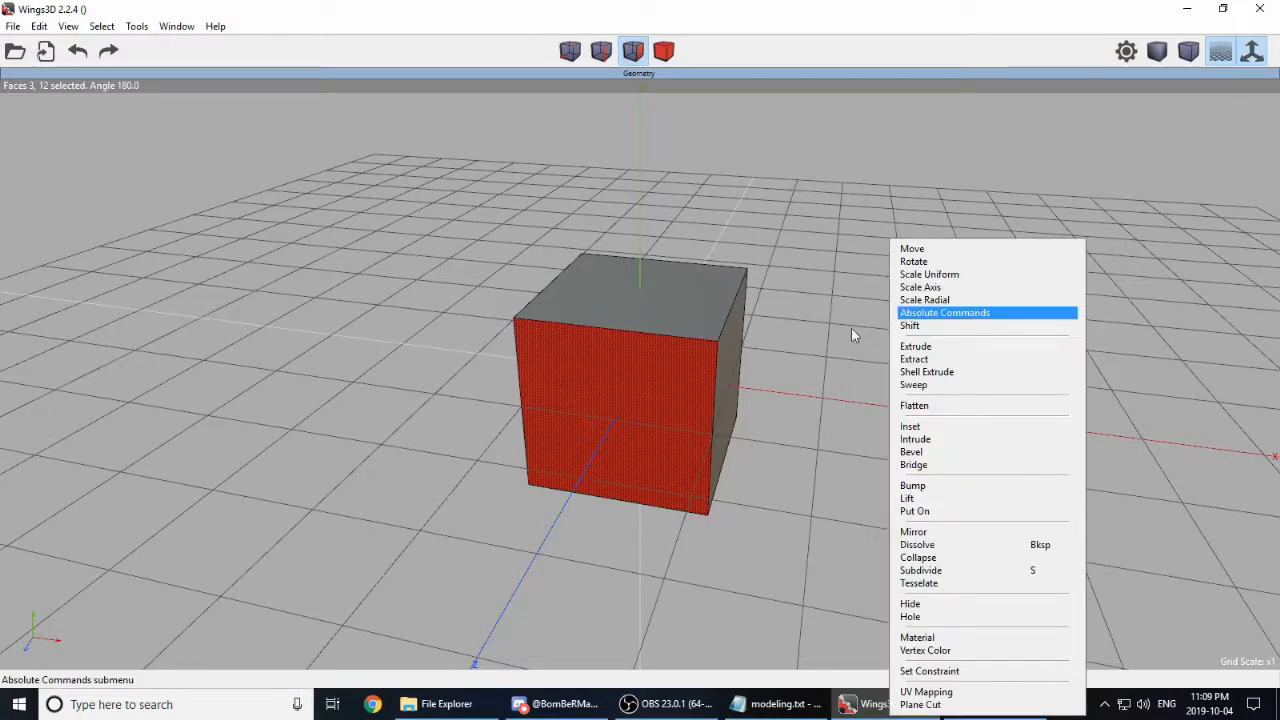
pyautogui.click(938, 465)
# Step: Select the two opposite inner side walls of the passage and bridge them together
pyautogui.middleClick(821, 421)
pyautogui.click(531, 388)
pyautogui.click(535, 355)
pyautogui.middleClick(918, 465)
pyautogui.click(696, 400)
pyautogui.click(698, 400)
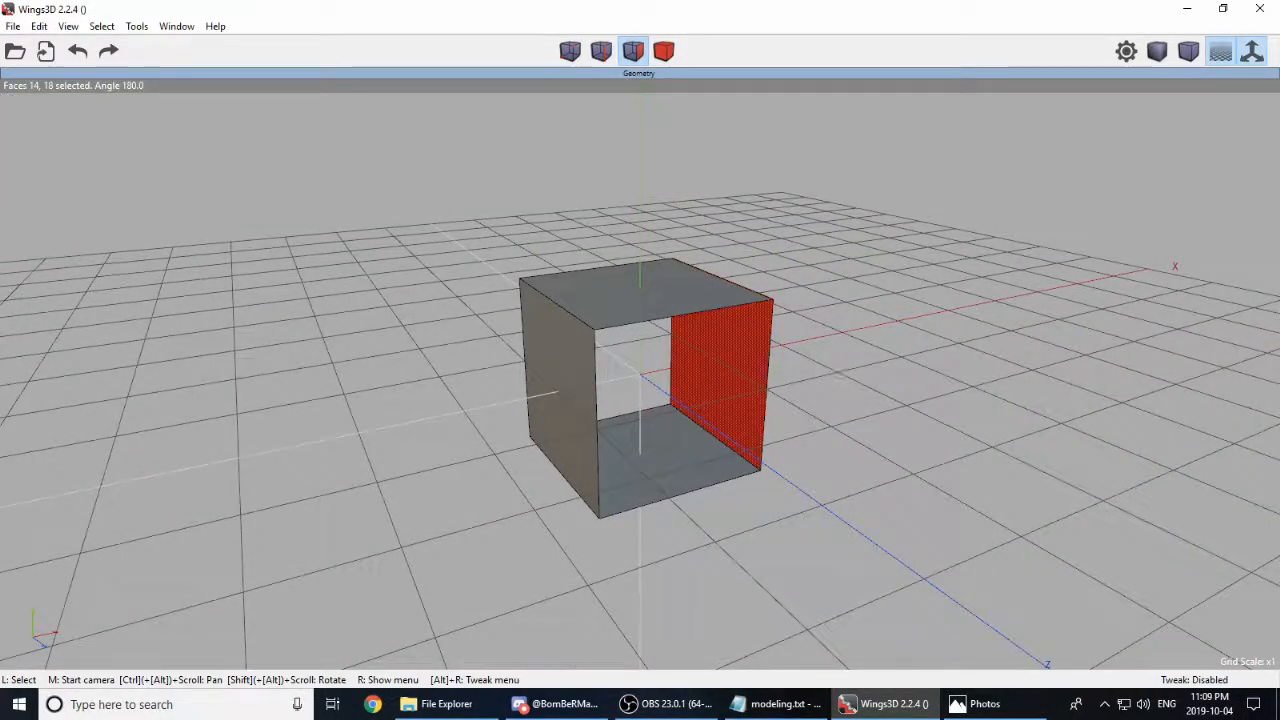
pyautogui.middleClick(834, 368)
pyautogui.click(834, 368)
pyautogui.rightClick(834, 368)
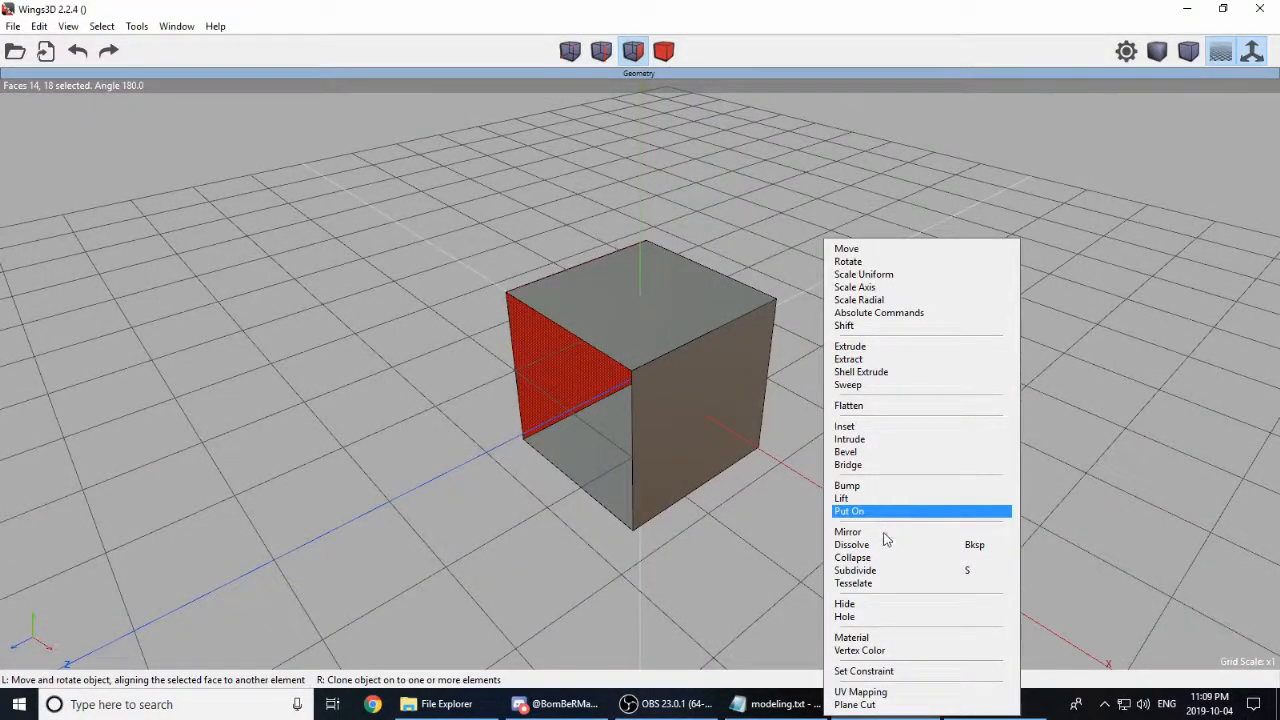
pyautogui.click(843, 464)
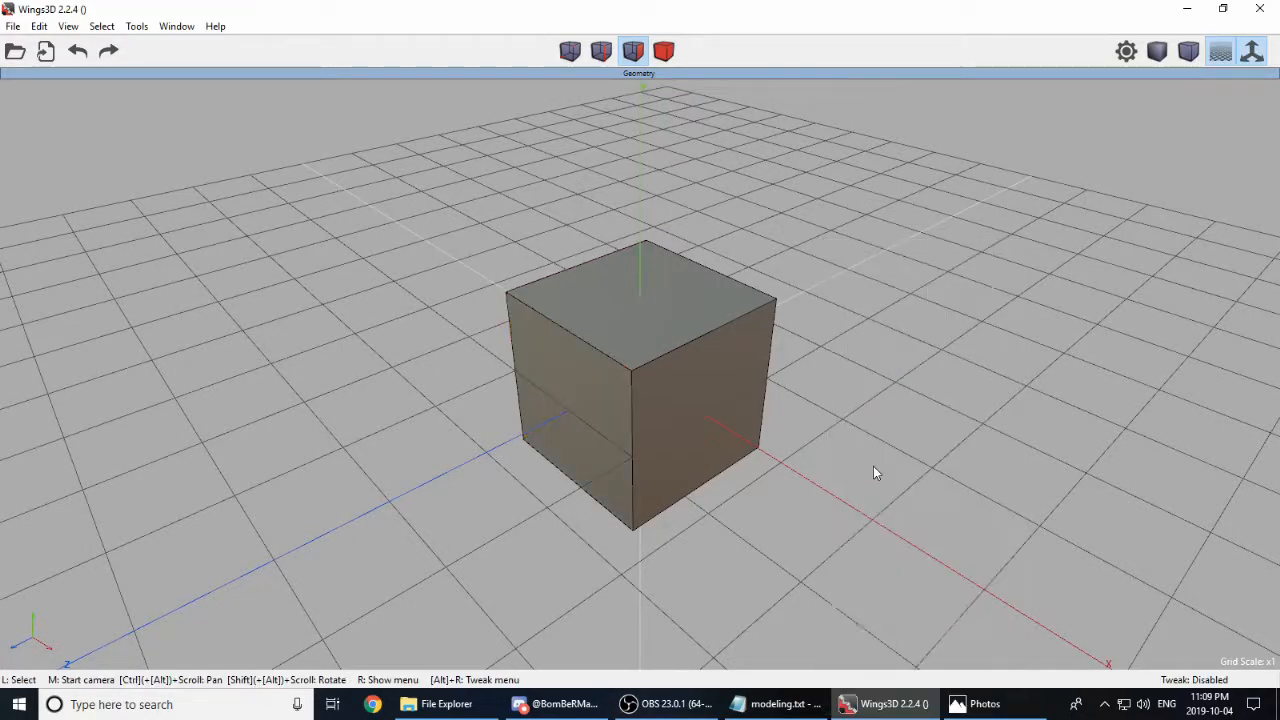
# Step: Select the entire cube as a body and delete it
pyautogui.middleClick(843, 464)
pyautogui.click(571, 343)
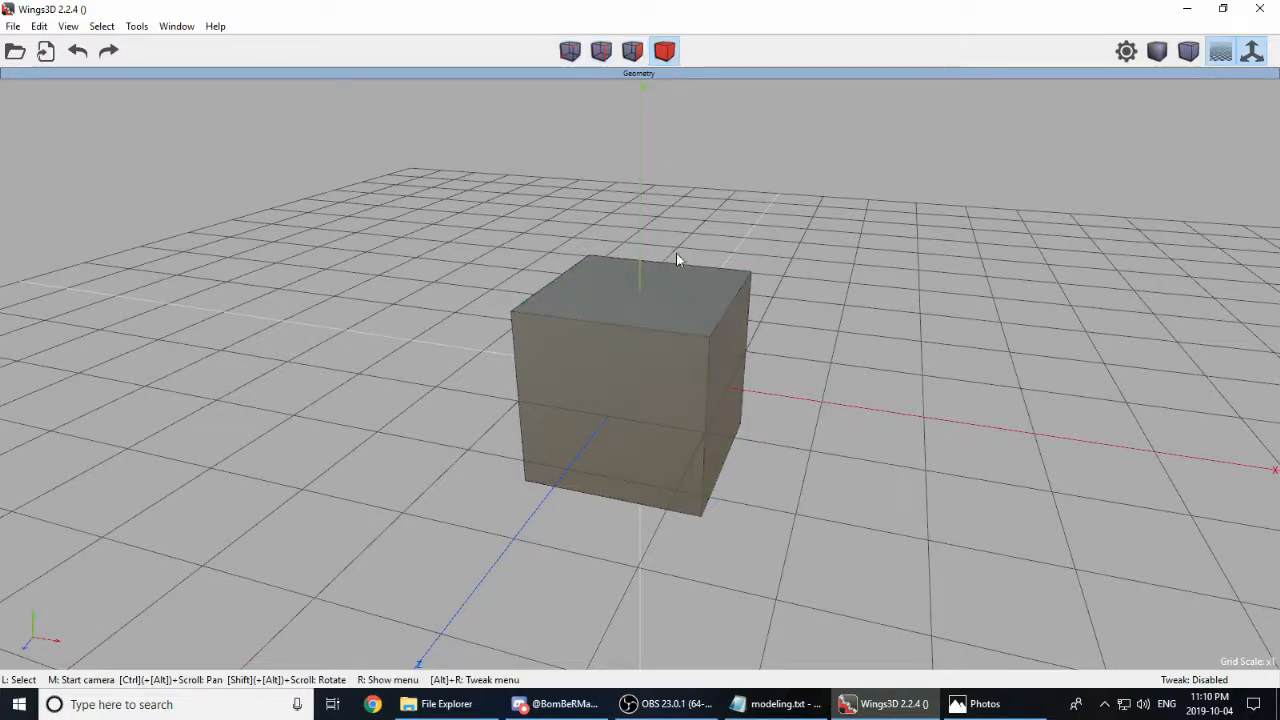
pyautogui.click(642, 369)
pyautogui.press('Delete')
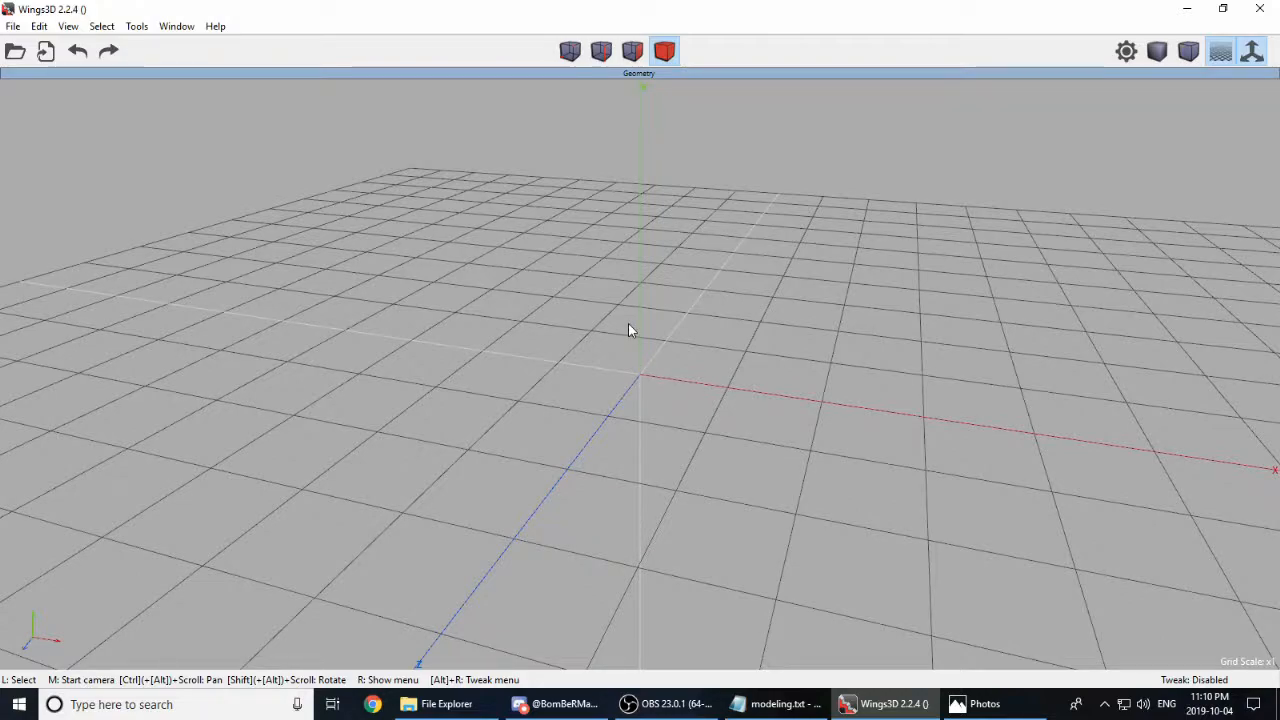
pyautogui.rightClick(628, 330)
pyautogui.middleClick(579, 346)
pyautogui.click(649, 377)
pyautogui.middleClick(649, 377)
pyautogui.click(643, 354)
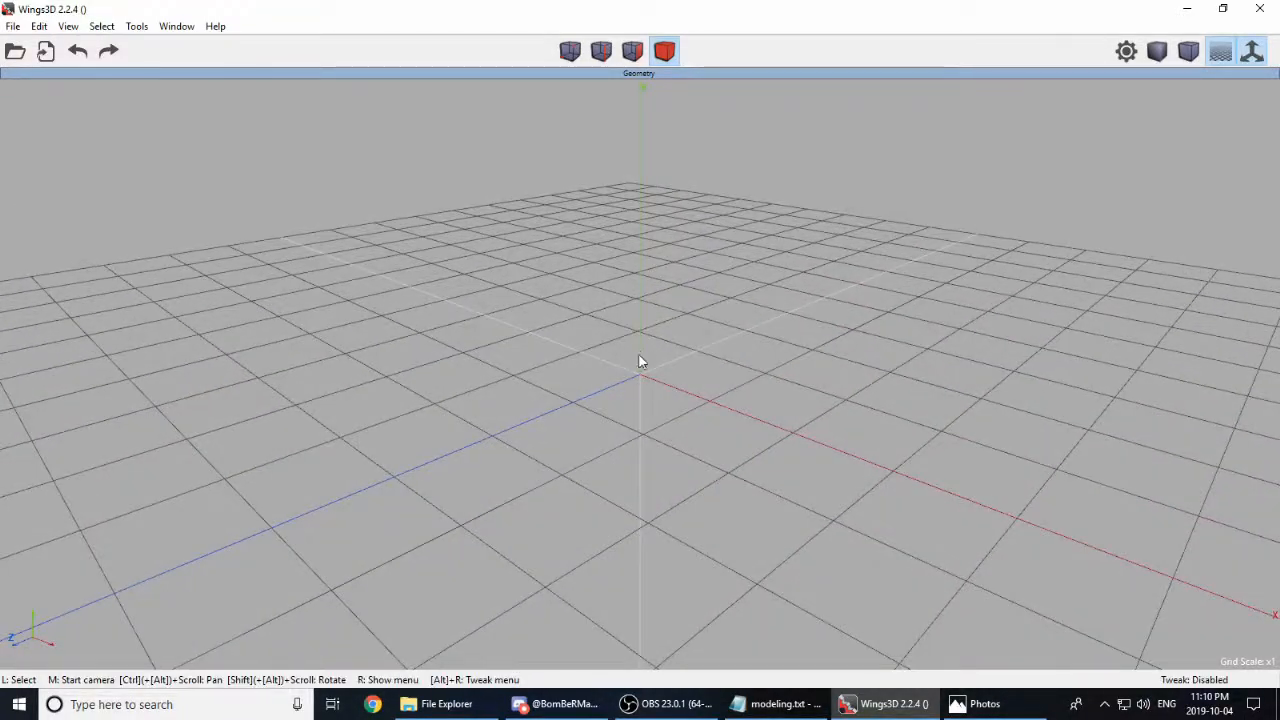
pyautogui.scroll(-3, 644, 371)
pyautogui.scroll(6, 644, 372)
pyautogui.scroll(-4, 640, 375)
pyautogui.scroll(4, 631, 382)
pyautogui.scroll(-2, 631, 388)
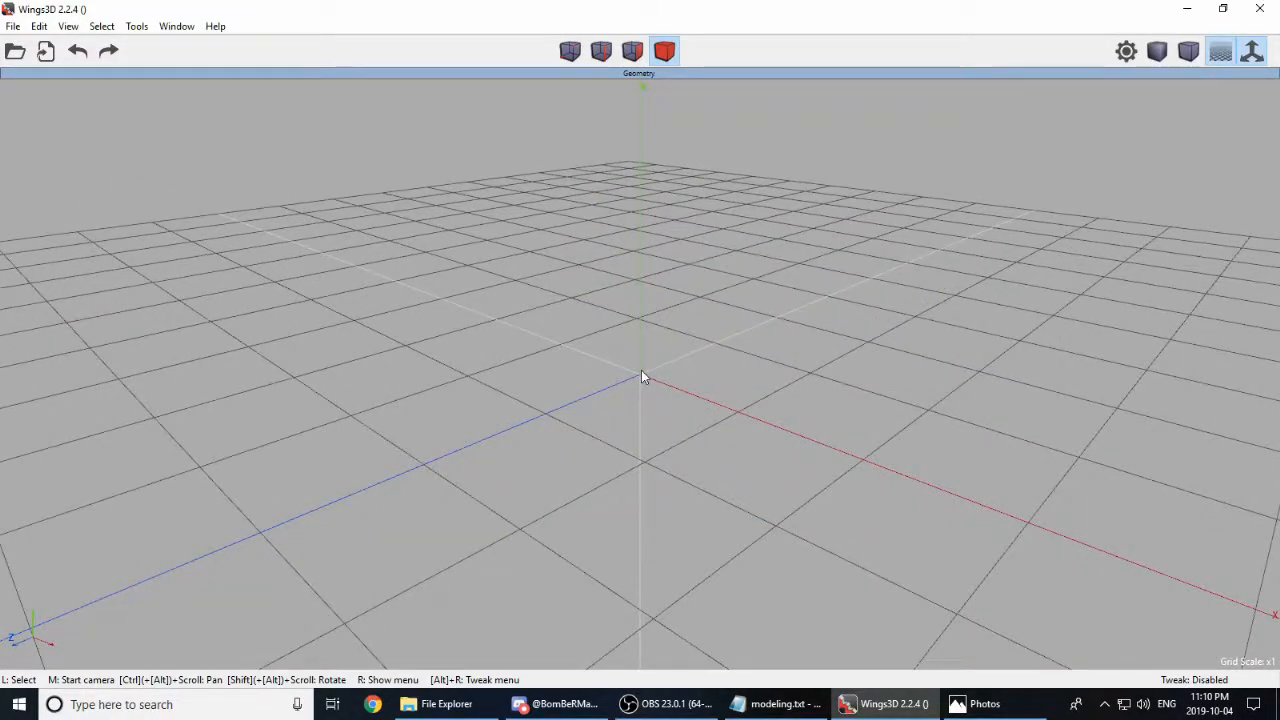
pyautogui.scroll(-1, 654, 385)
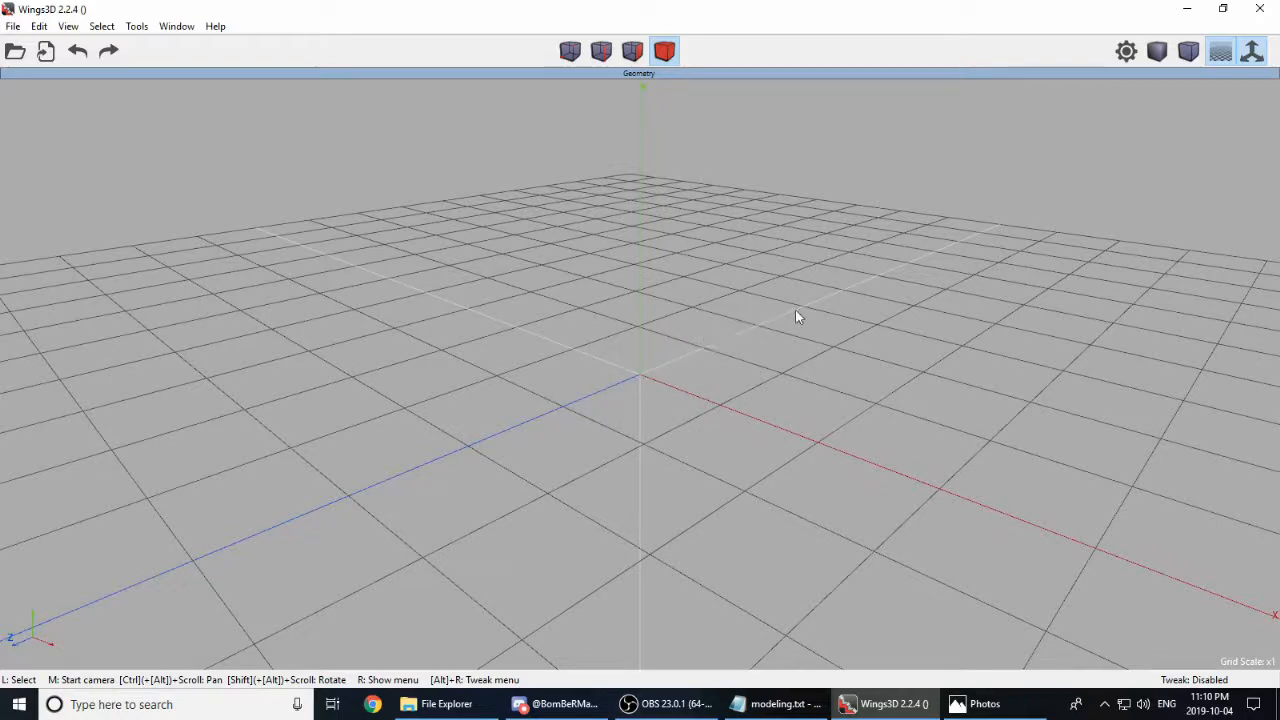
# Step: Switch to Photos to examine the torch reference image Torch.jpg, and return to Wings3D
pyautogui.click(1012, 706)
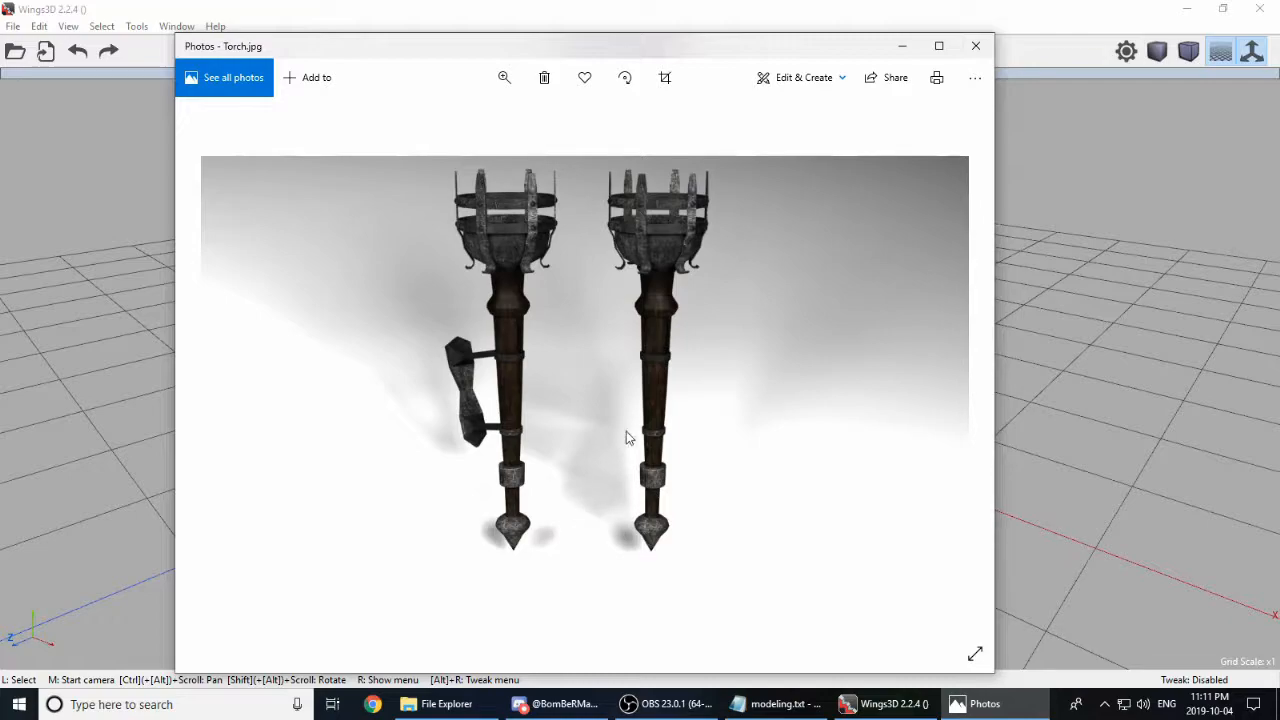
pyautogui.click(996, 344)
# Step: Create a default cylinder at the origin
pyautogui.rightClick(687, 301)
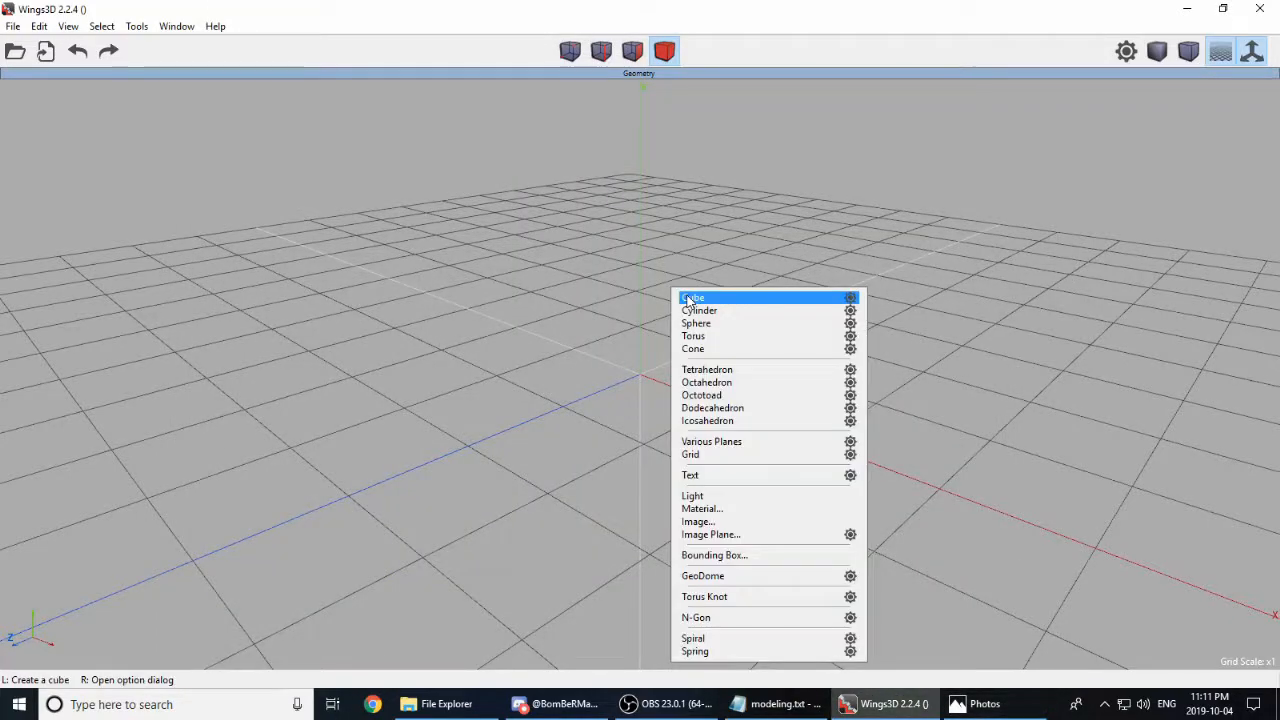
pyautogui.click(690, 309)
pyautogui.scroll(-2, 720, 370)
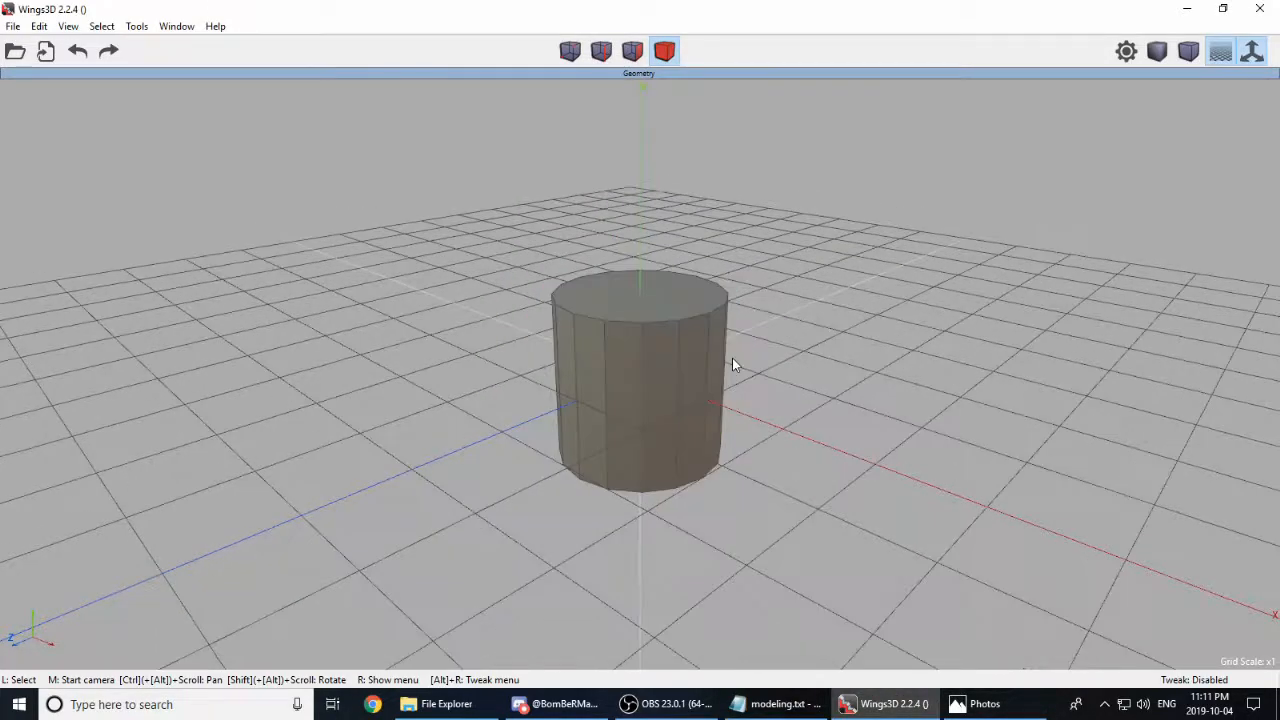
# Step: Scale the whole cylinder along the Y axis to about nine times its height, forming a tall thin shaft
pyautogui.scroll(-2, 714, 364)
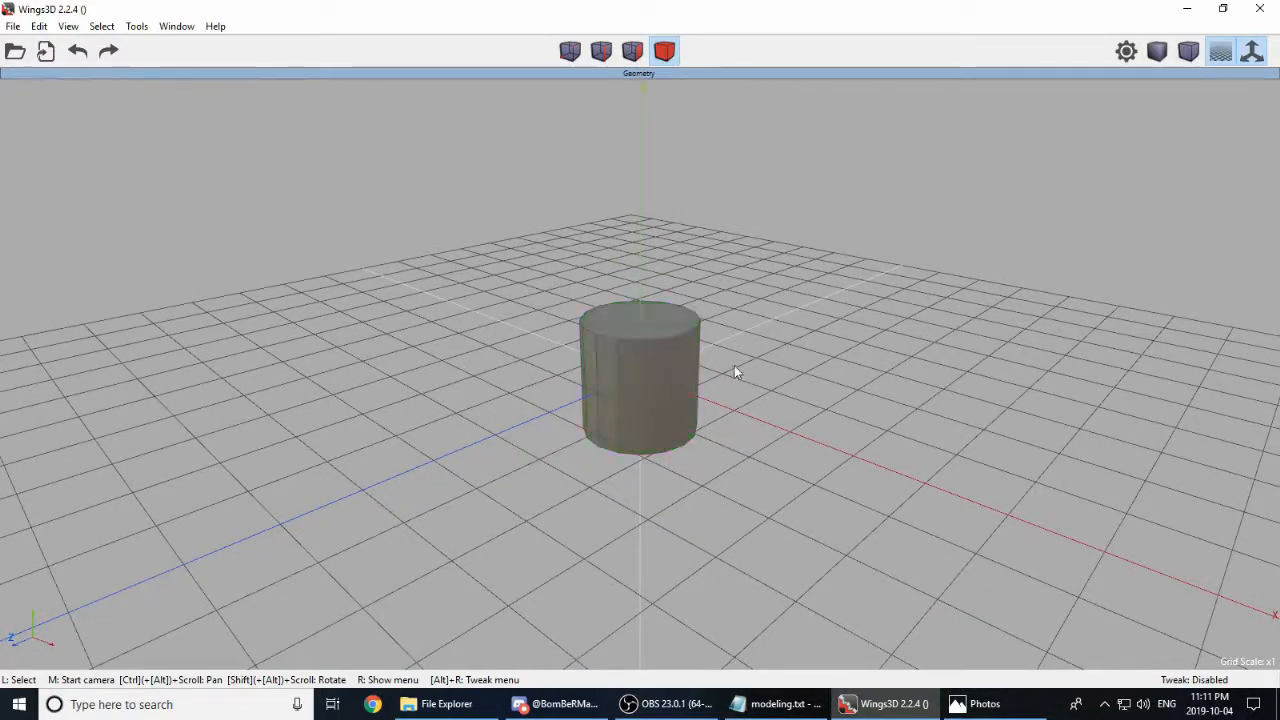
pyautogui.scroll(-1, 736, 362)
pyautogui.click(614, 384)
pyautogui.scroll(-2, 694, 364)
pyautogui.rightClick(696, 368)
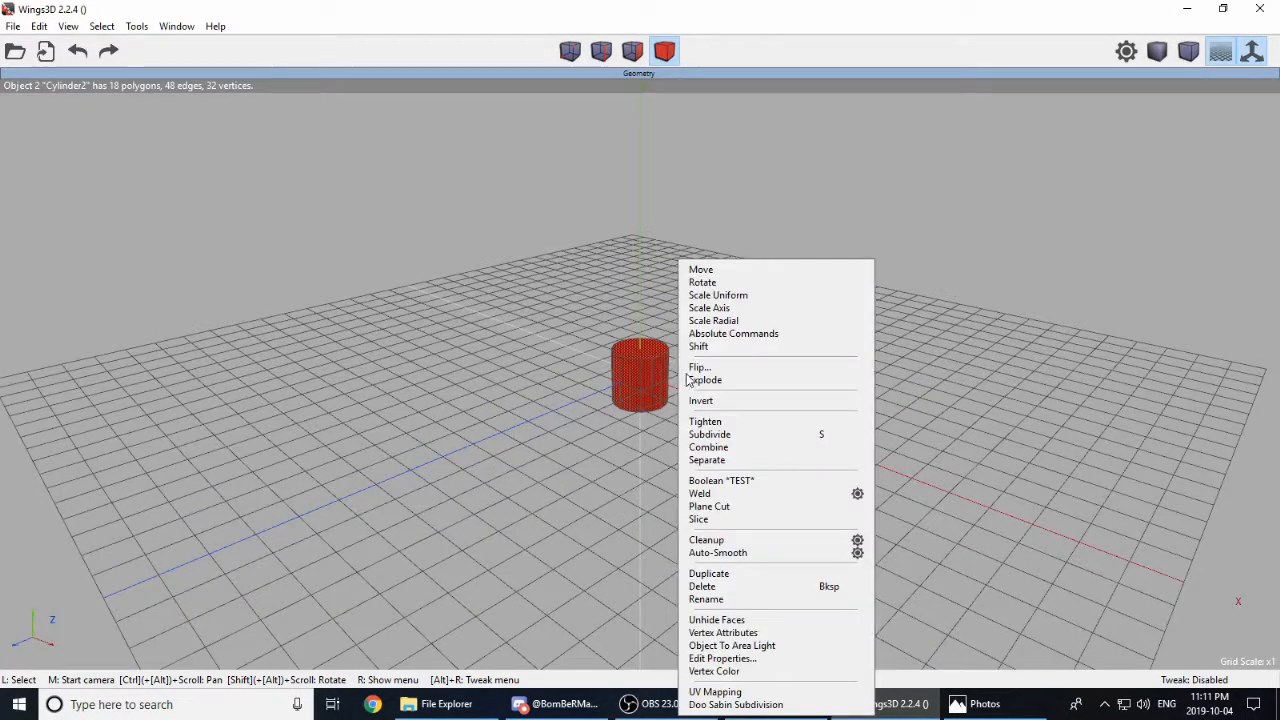
pyautogui.click(744, 308)
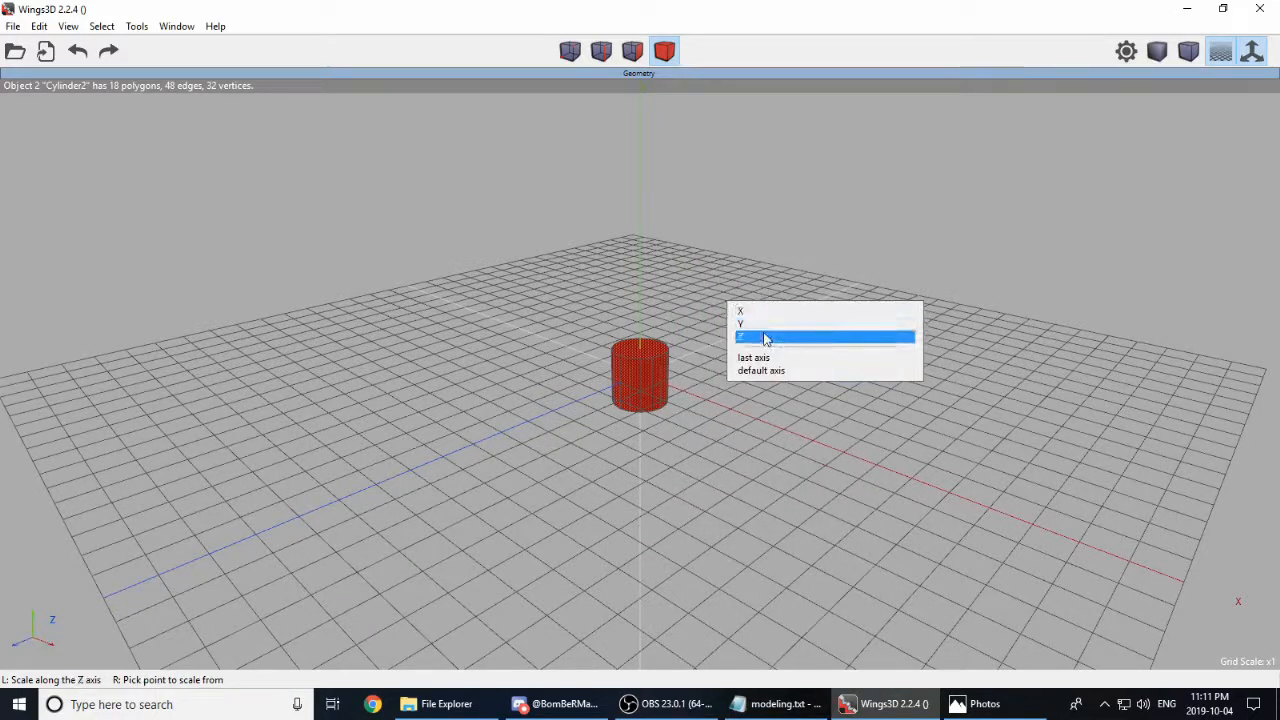
pyautogui.click(766, 338)
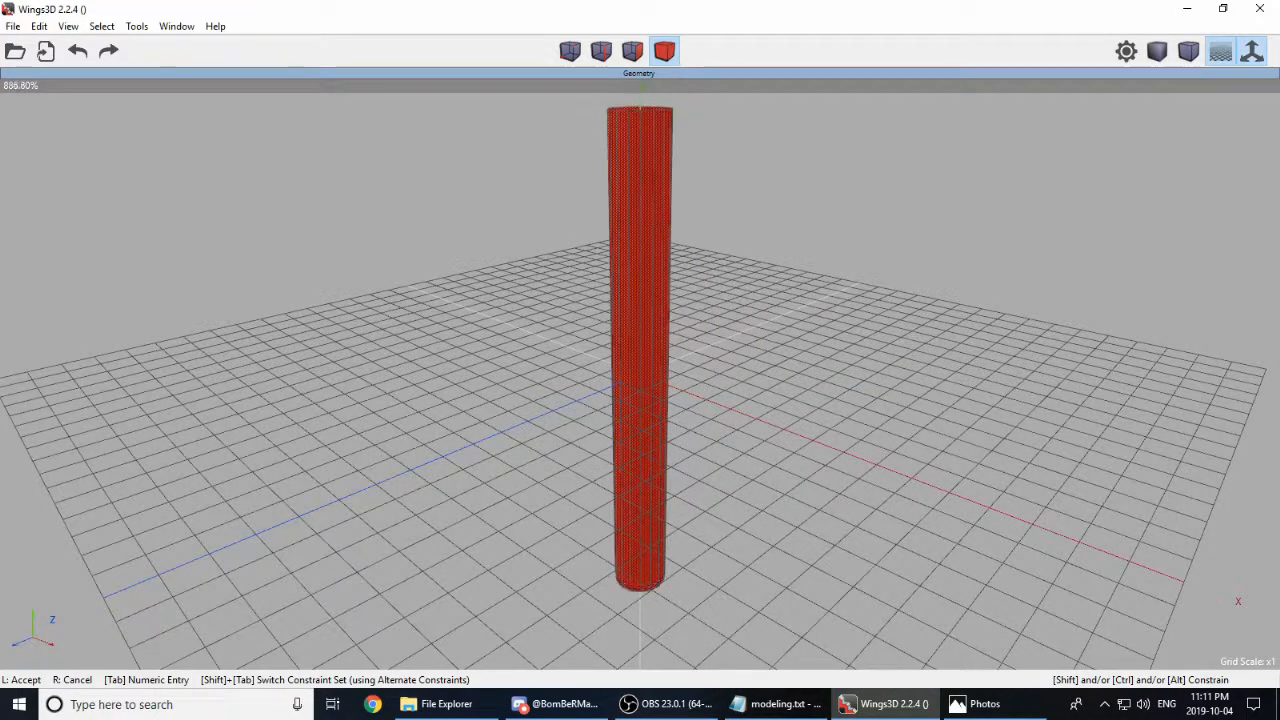
pyautogui.click(761, 323)
pyautogui.scroll(-4, 770, 326)
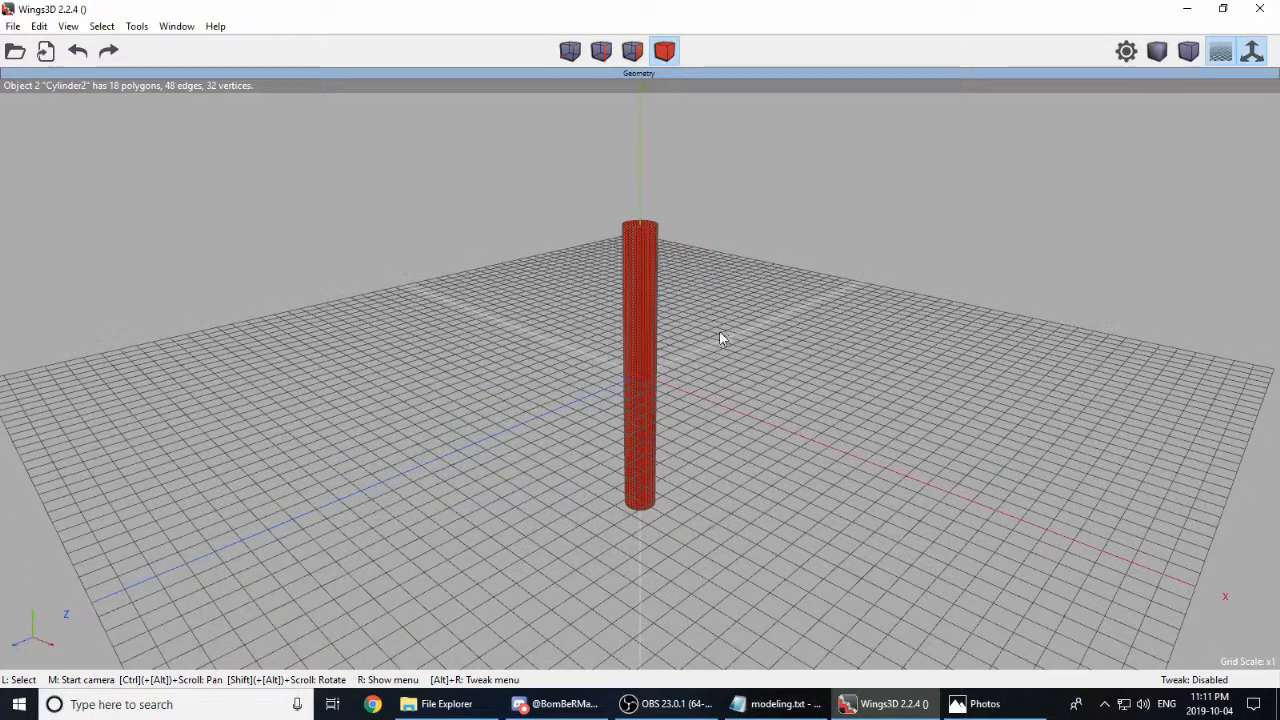
pyautogui.scroll(2, 726, 338)
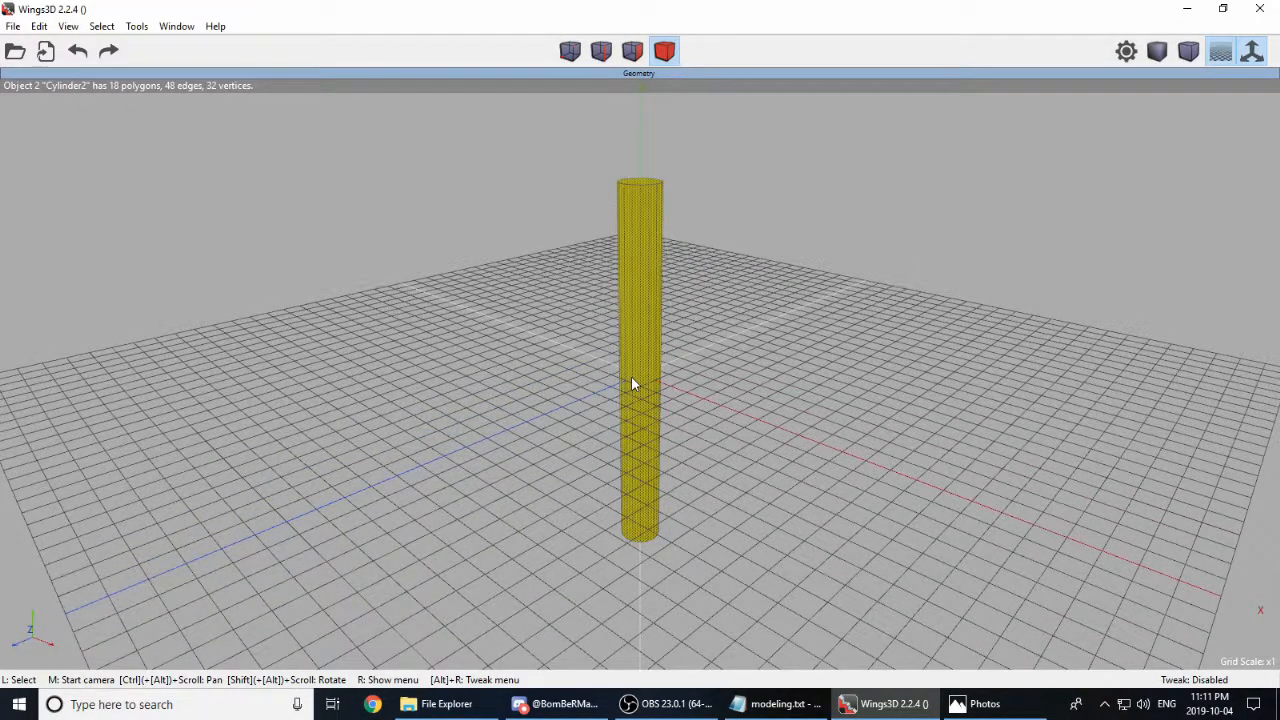
# Step: Select all 16 vertical side edges of the shaft, cut each into 2 equal parts, and connect the new vertices into a ring
pyautogui.press('f')
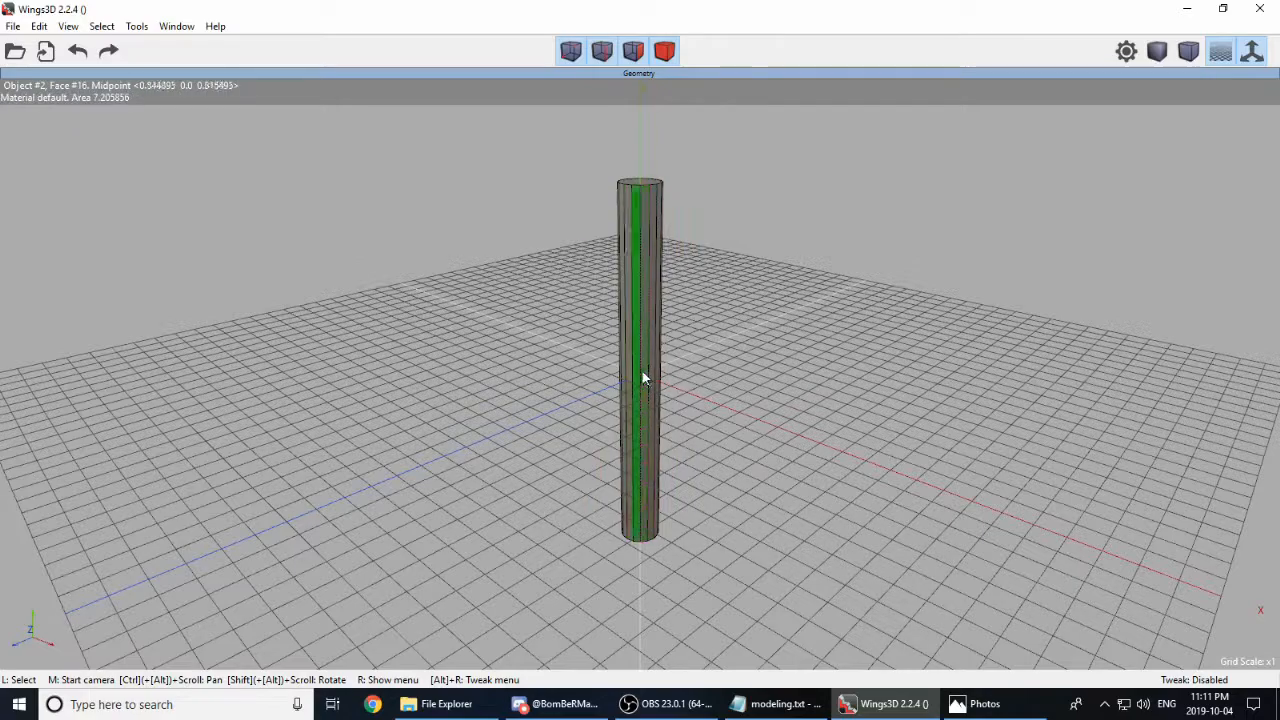
pyautogui.press('e')
pyautogui.moveTo(708, 340); pyautogui.dragTo(567, 347)
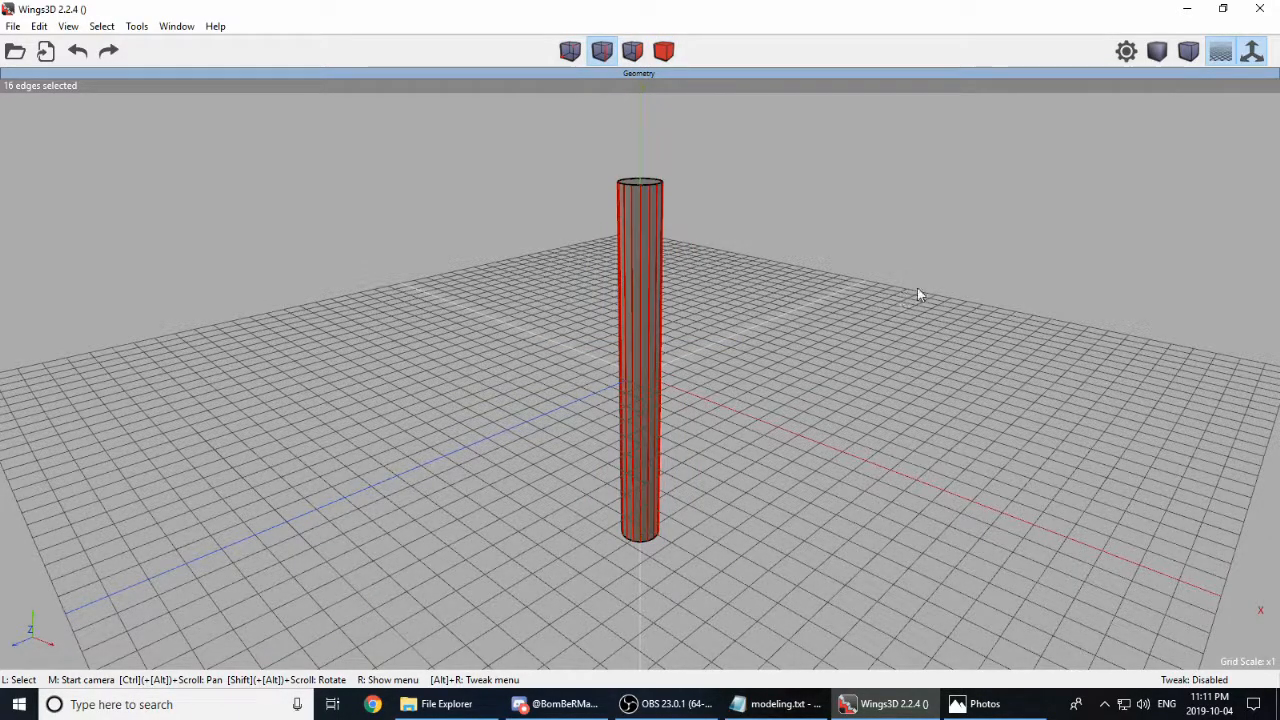
pyautogui.scroll(2, 702, 359)
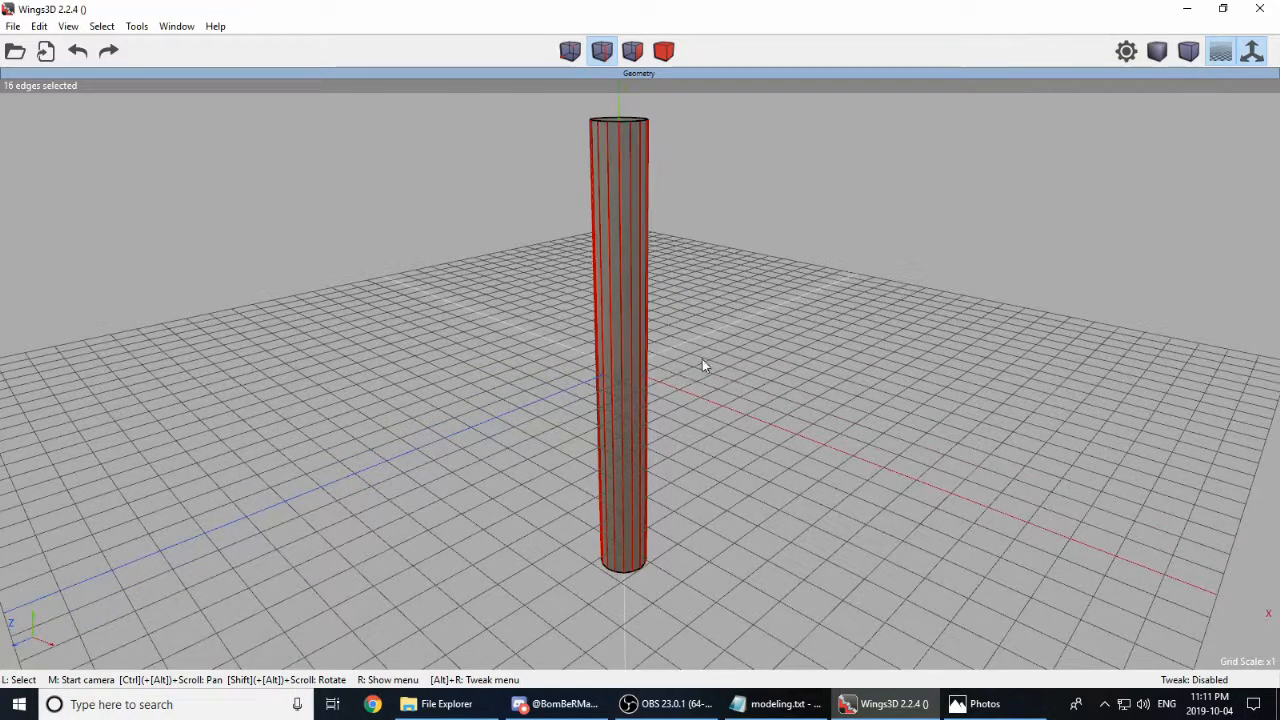
pyautogui.rightClick(702, 364)
pyautogui.click(740, 495)
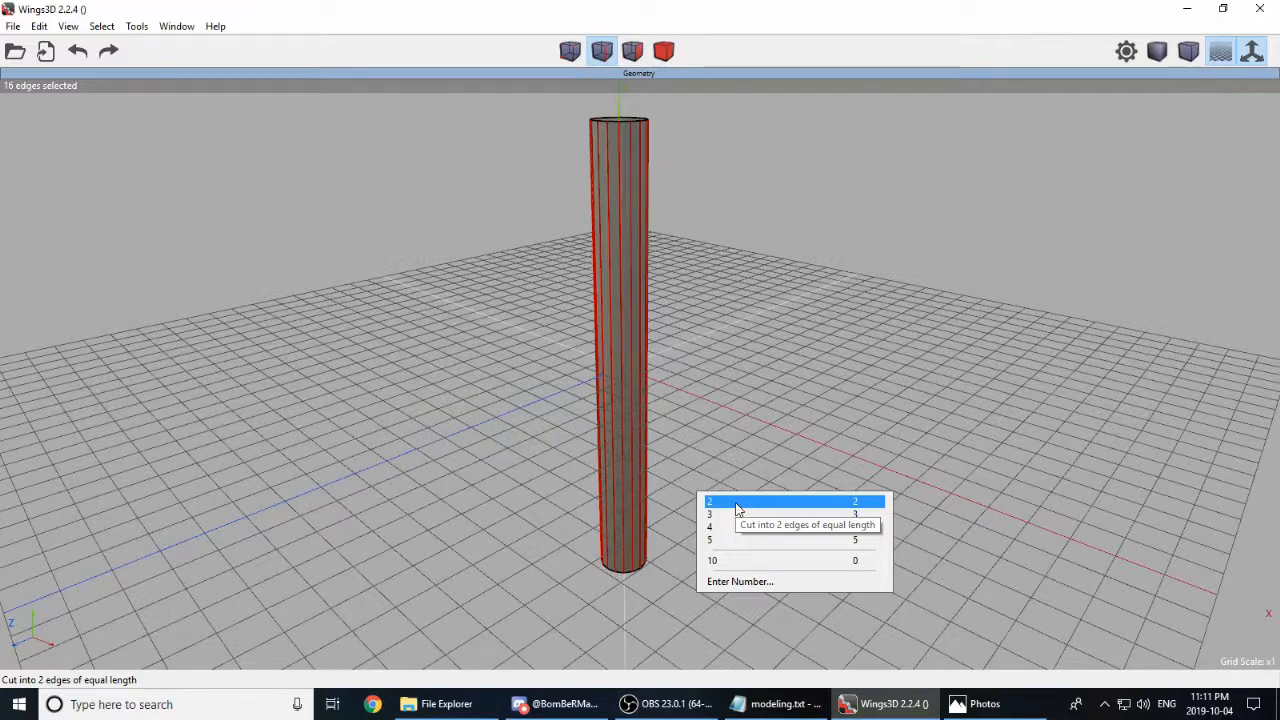
pyautogui.click(737, 503)
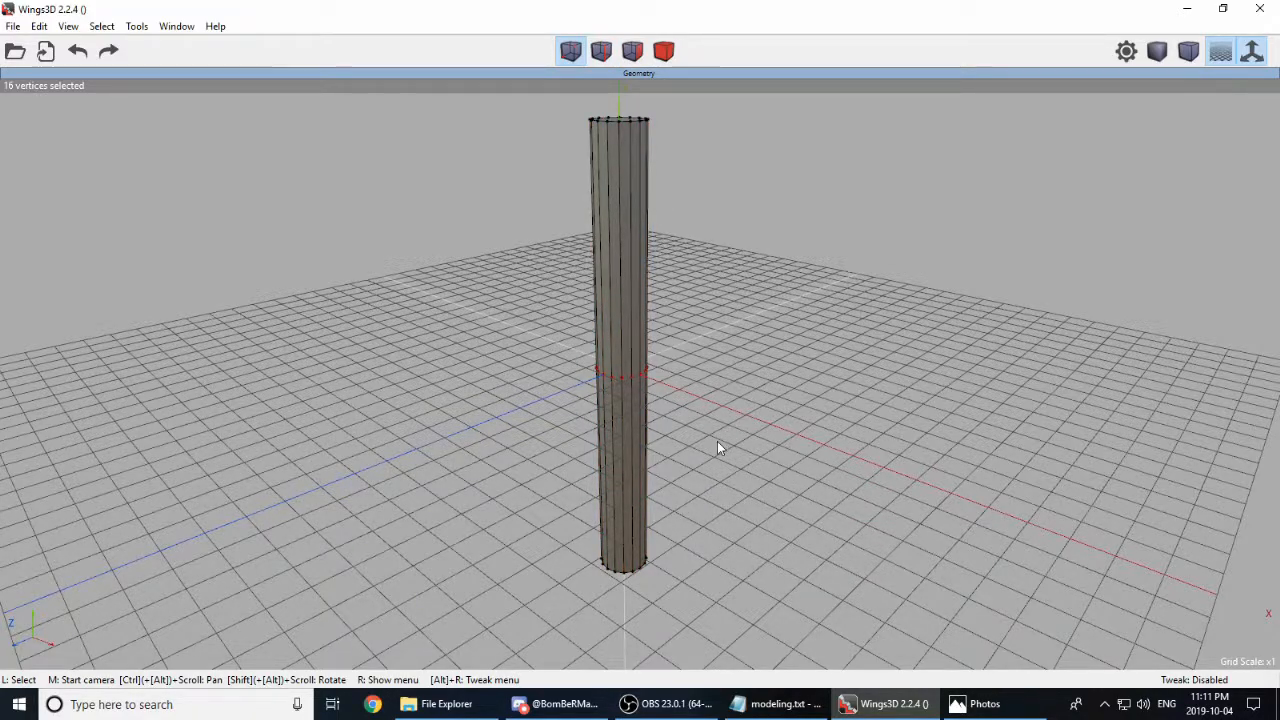
# Step: Move the new ring of 16 vertices up along the Y axis by about 8.8, just below the shaft's upper rim
pyautogui.middleClick(681, 398)
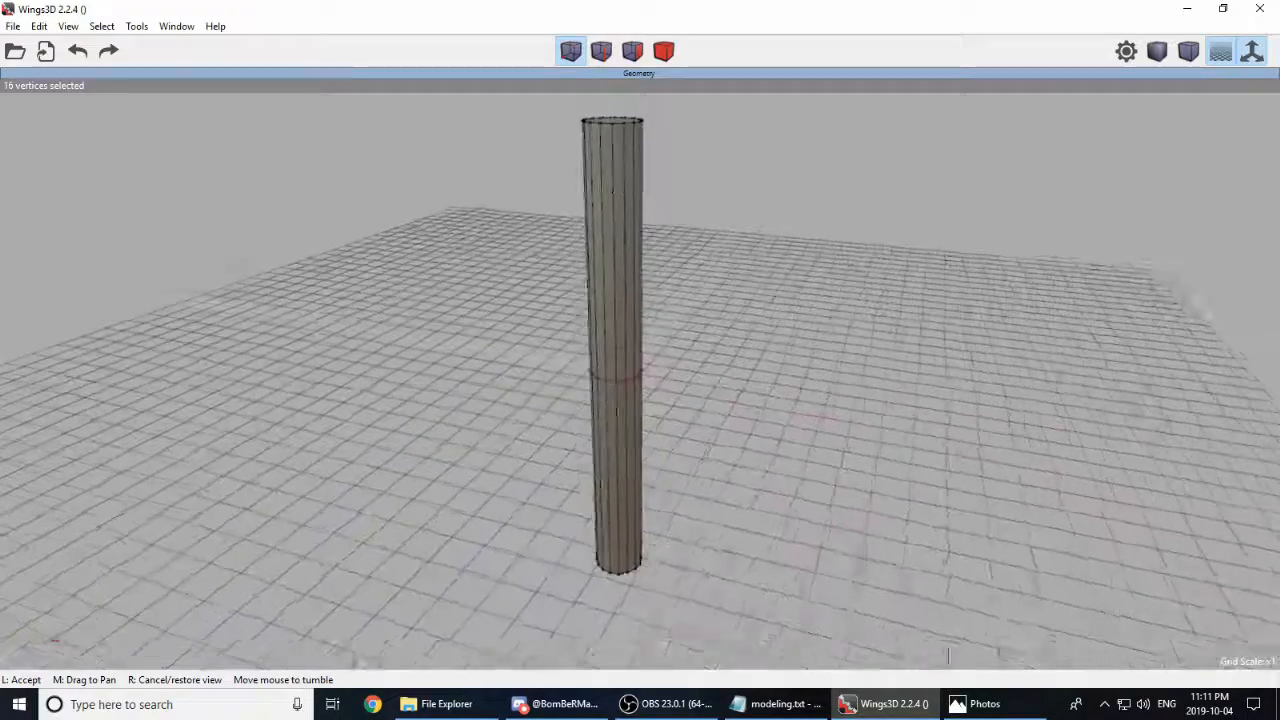
pyautogui.click(700, 303)
pyautogui.rightClick(710, 253)
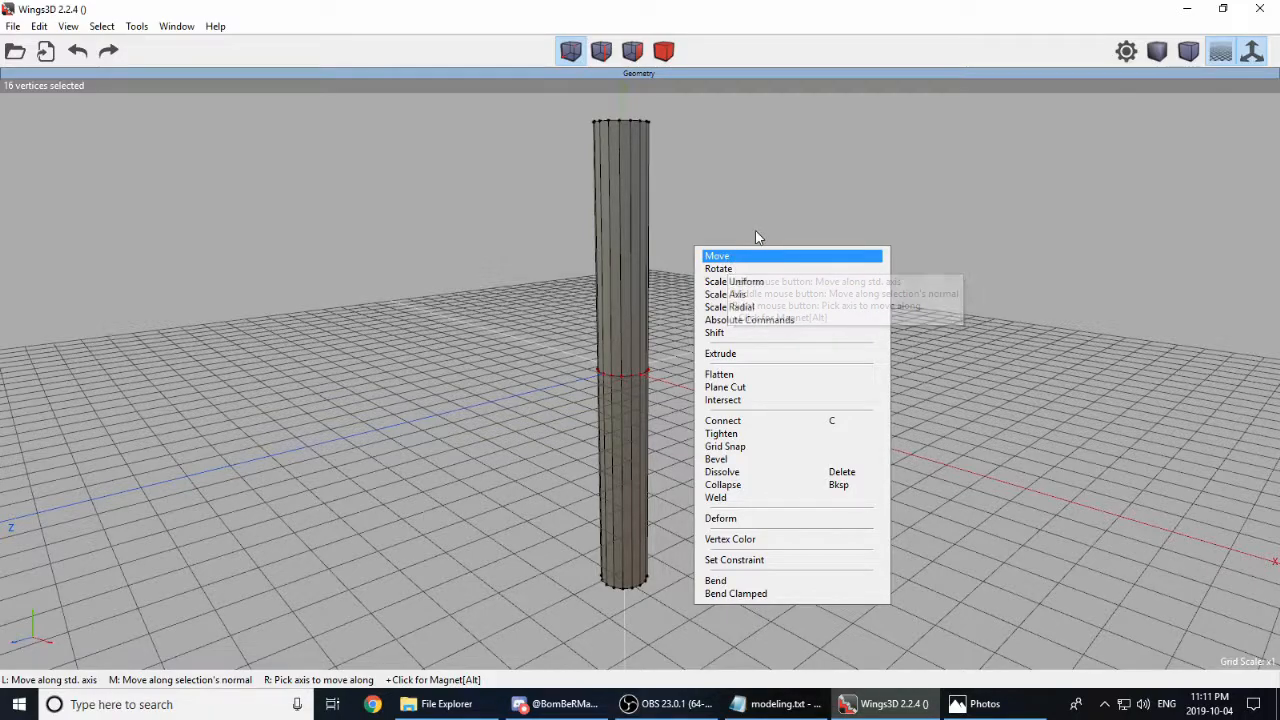
pyautogui.click(776, 258)
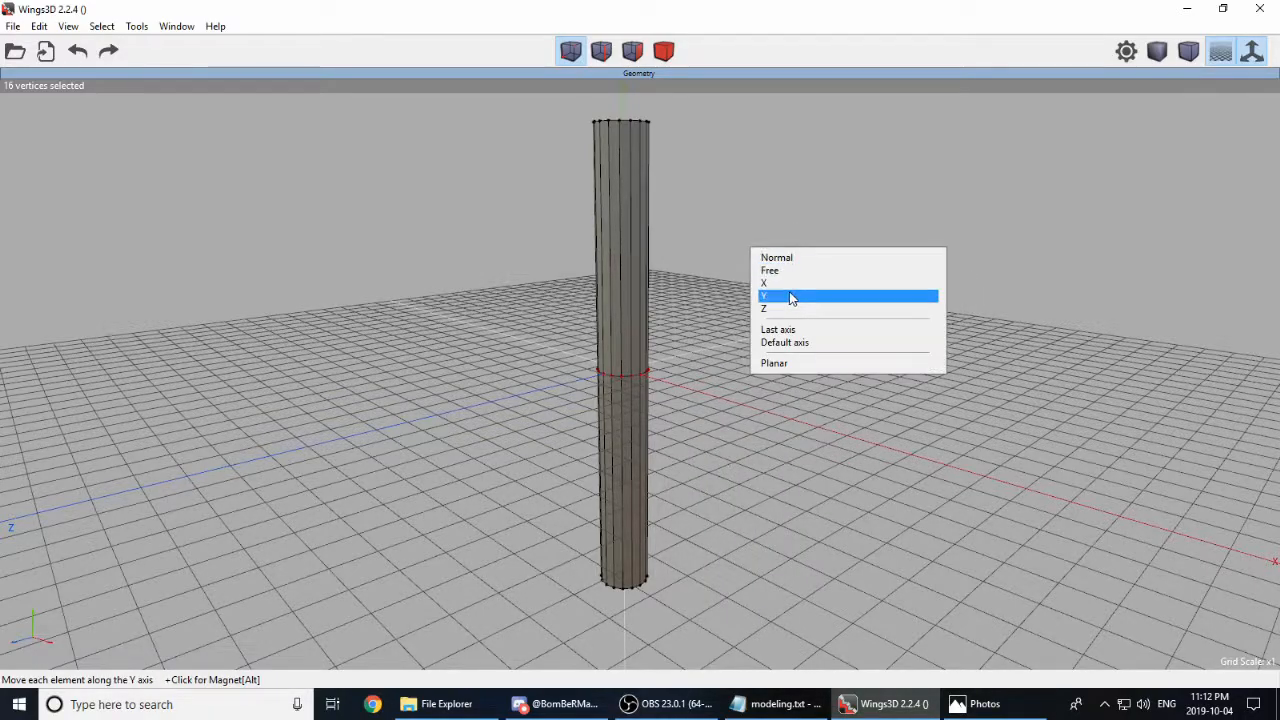
pyautogui.click(780, 292)
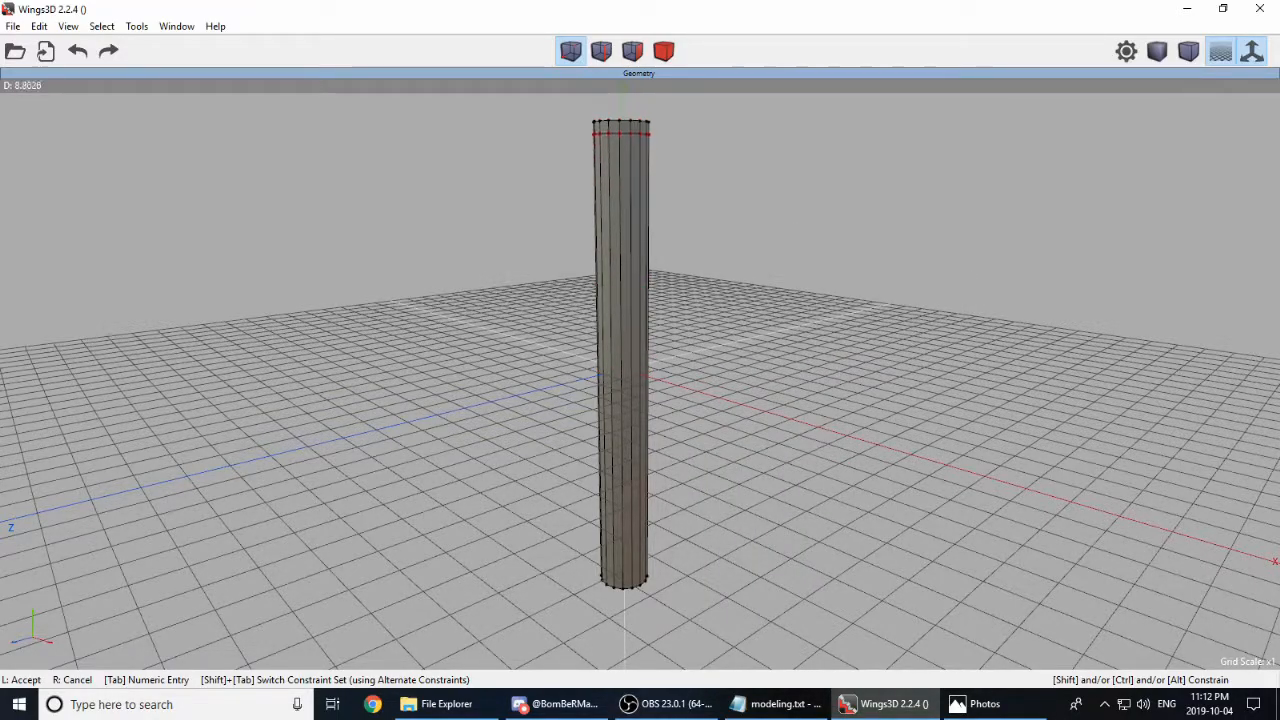
pyautogui.click(790, 294)
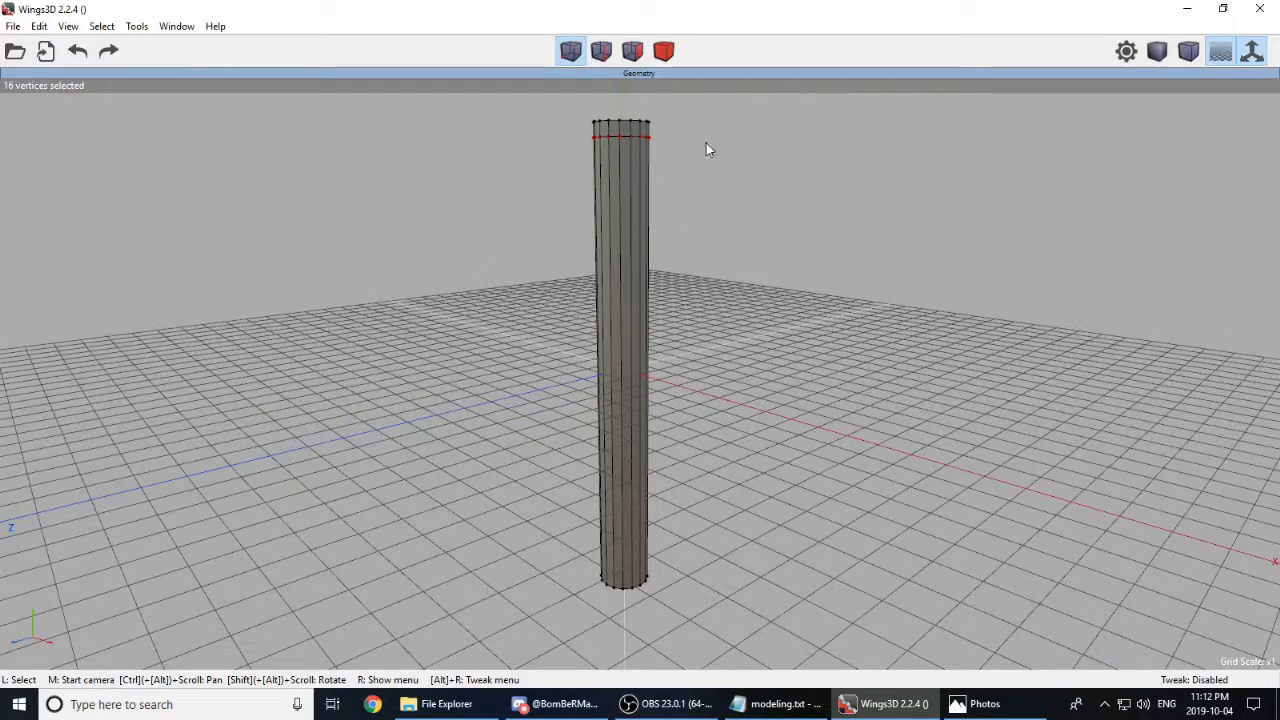
# Step: Select the shaft's 16 upper rim vertices and scale them uniformly to about 2.5 times, flaring the torch head outward
pyautogui.moveTo(562, 100); pyautogui.dragTo(732, 128)
pyautogui.middleClick(677, 186)
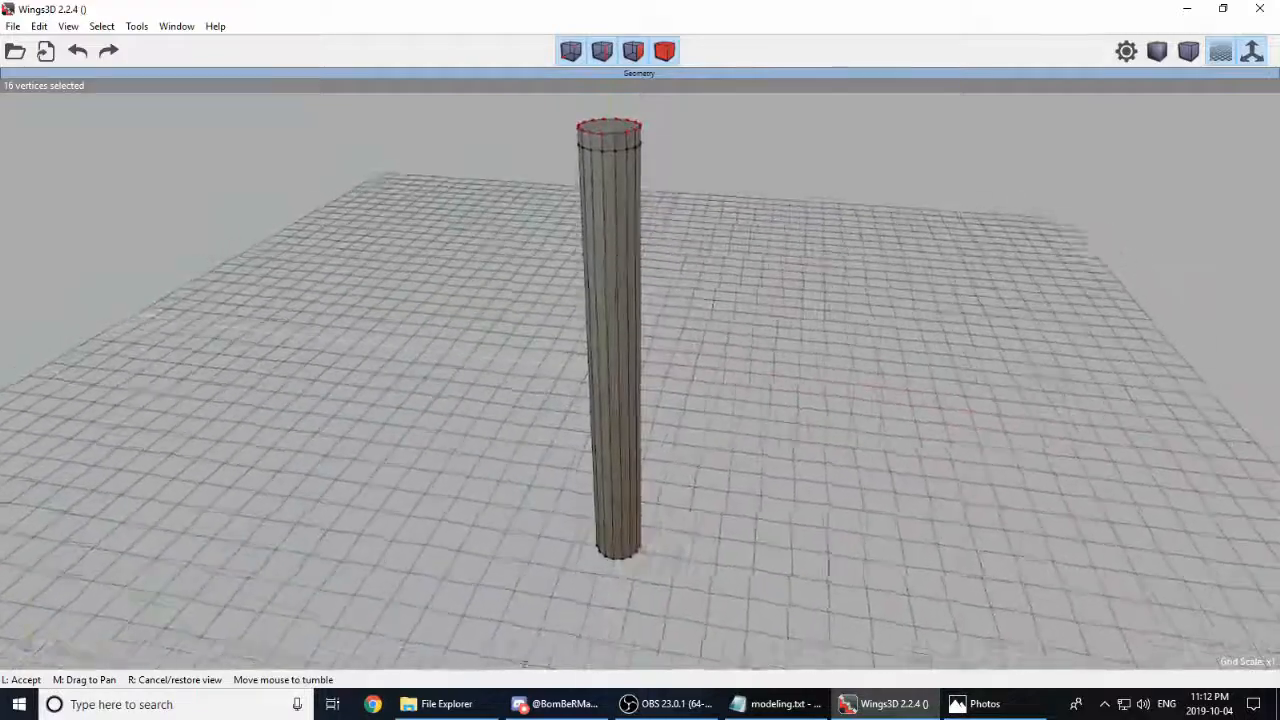
pyautogui.rightClick(673, 203)
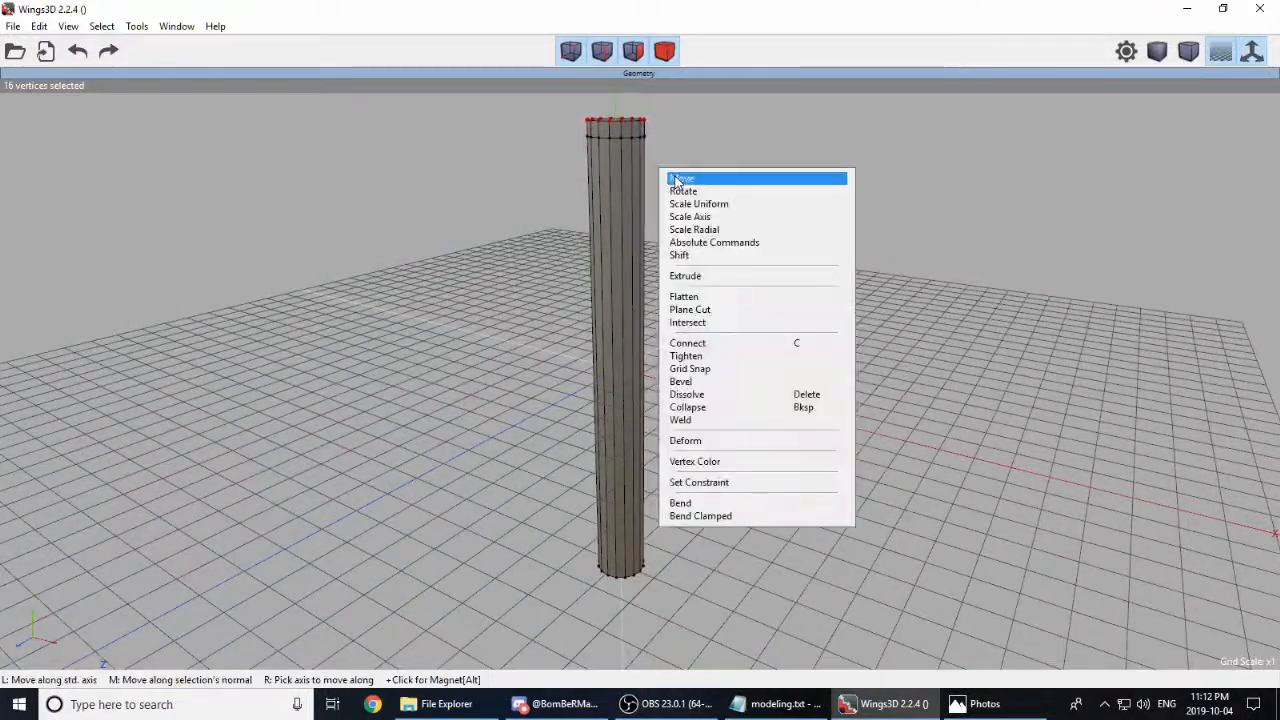
pyautogui.click(718, 205)
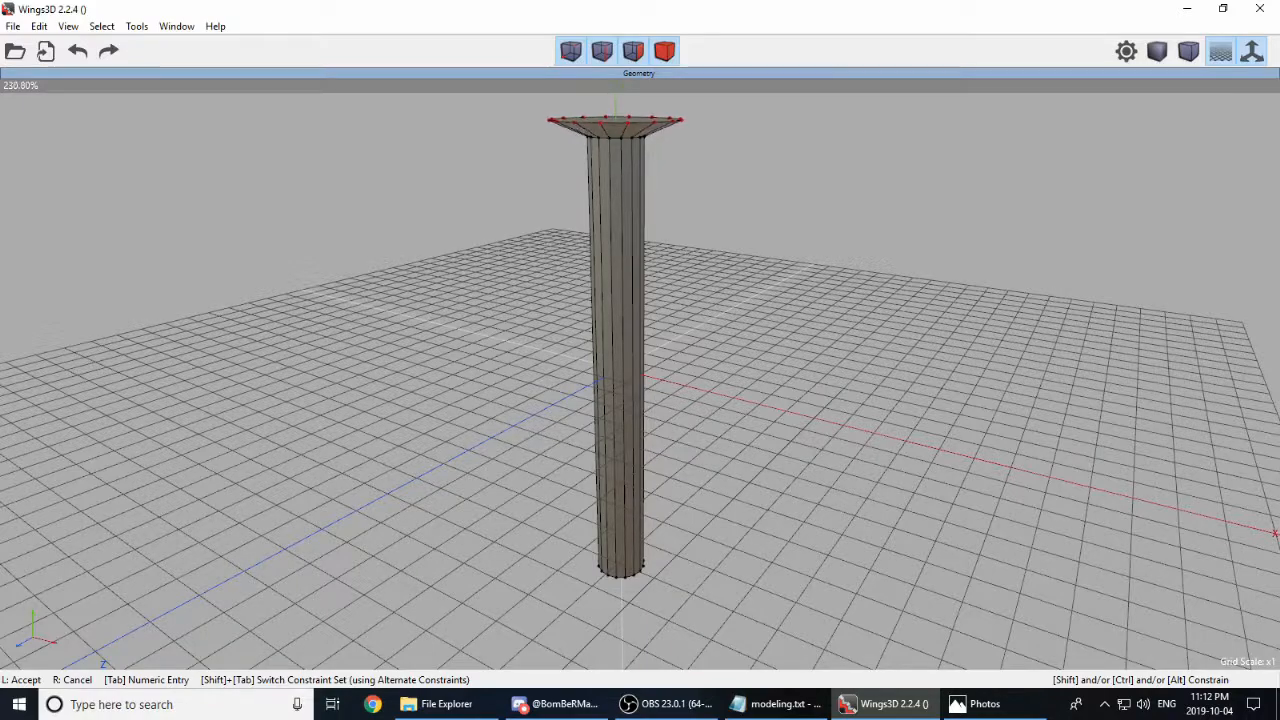
pyautogui.click(672, 206)
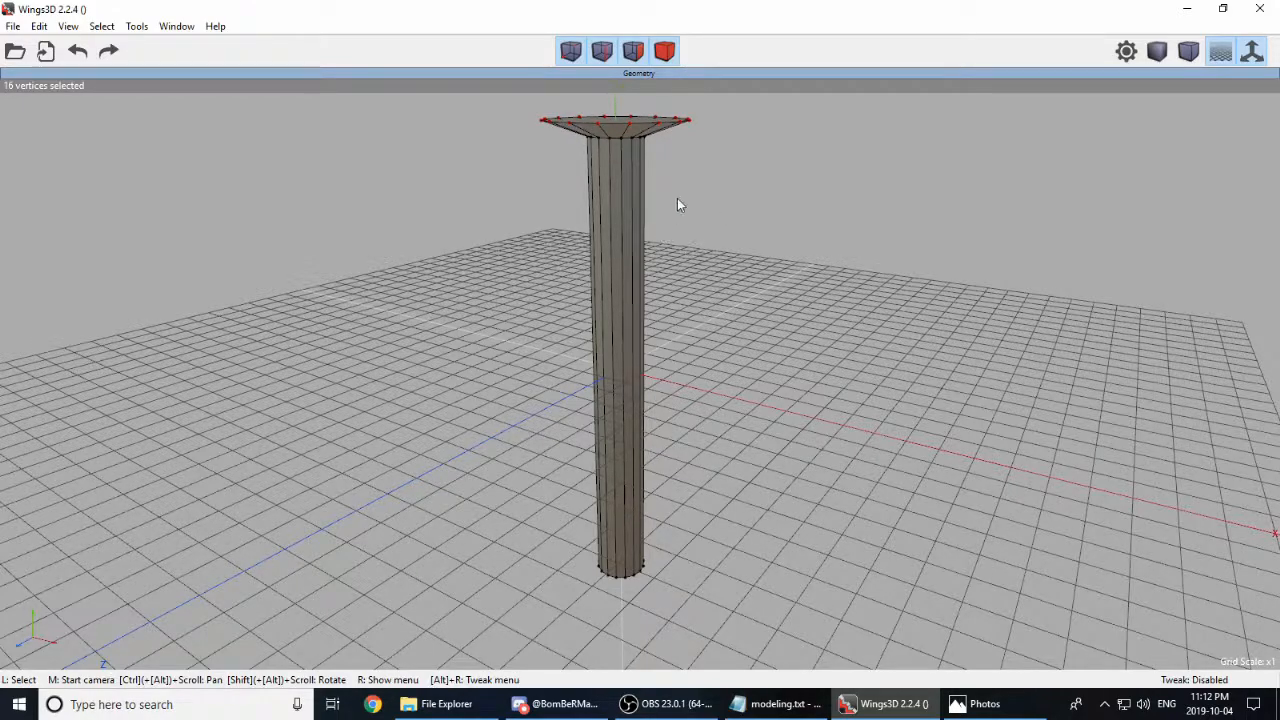
# Step: Move the flared rim vertices slightly up along the Y axis to make the torch head taller
pyautogui.rightClick(674, 207)
pyautogui.click(750, 164)
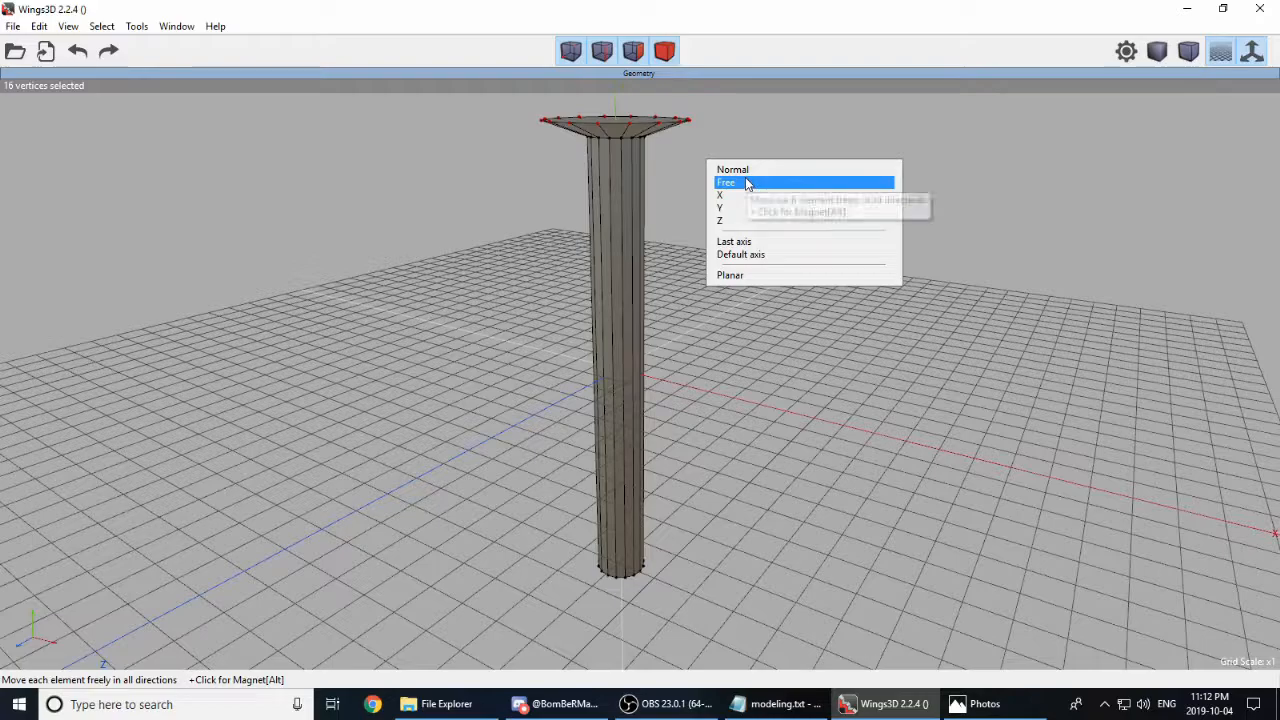
pyautogui.click(751, 207)
pyautogui.click(755, 207)
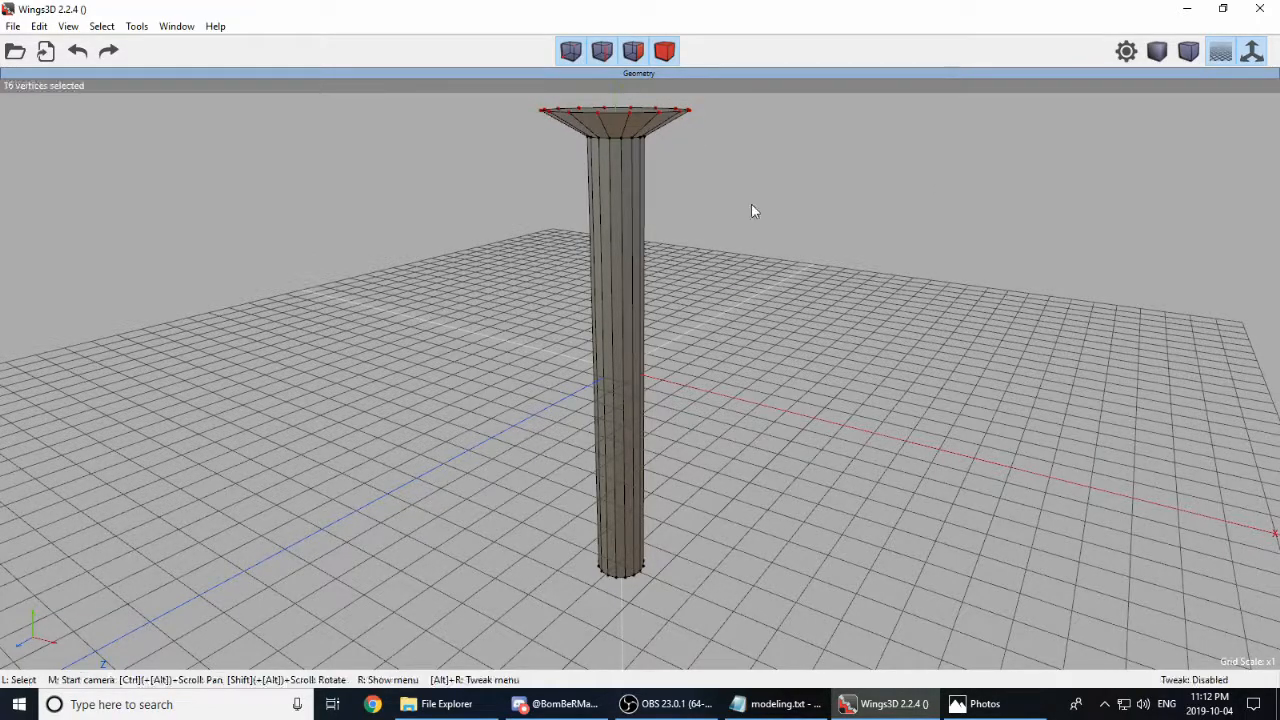
# Step: Select the 16 slanted edges of the flared head, cut each into 2 equal parts, and connect the new vertices into a ring
pyautogui.press('space')
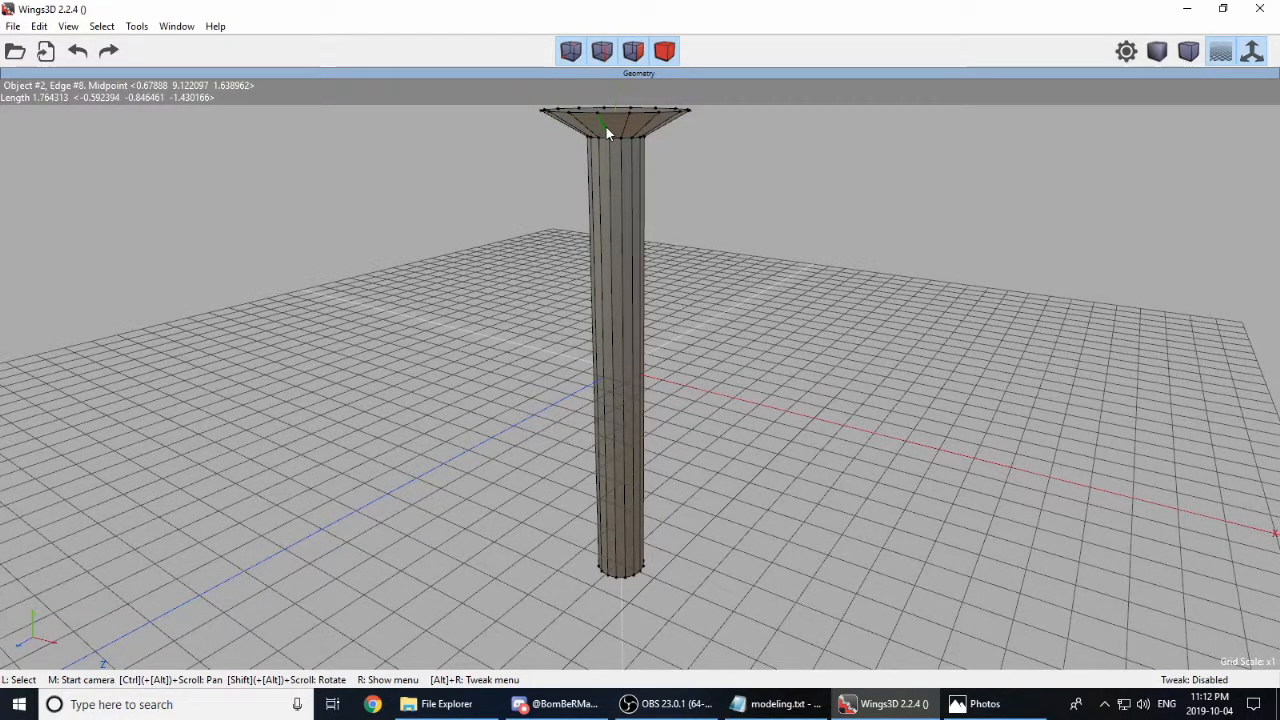
pyautogui.click(606, 127)
pyautogui.moveTo(543, 123); pyautogui.dragTo(704, 122)
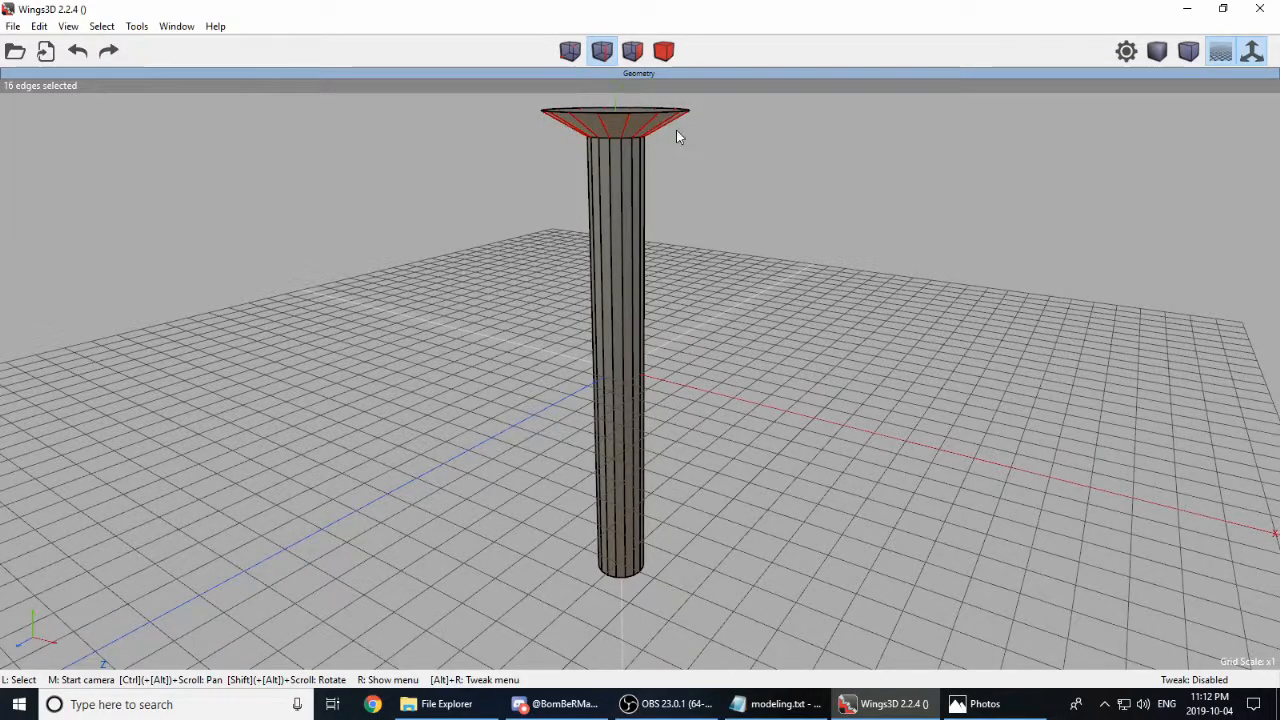
pyautogui.rightClick(711, 145)
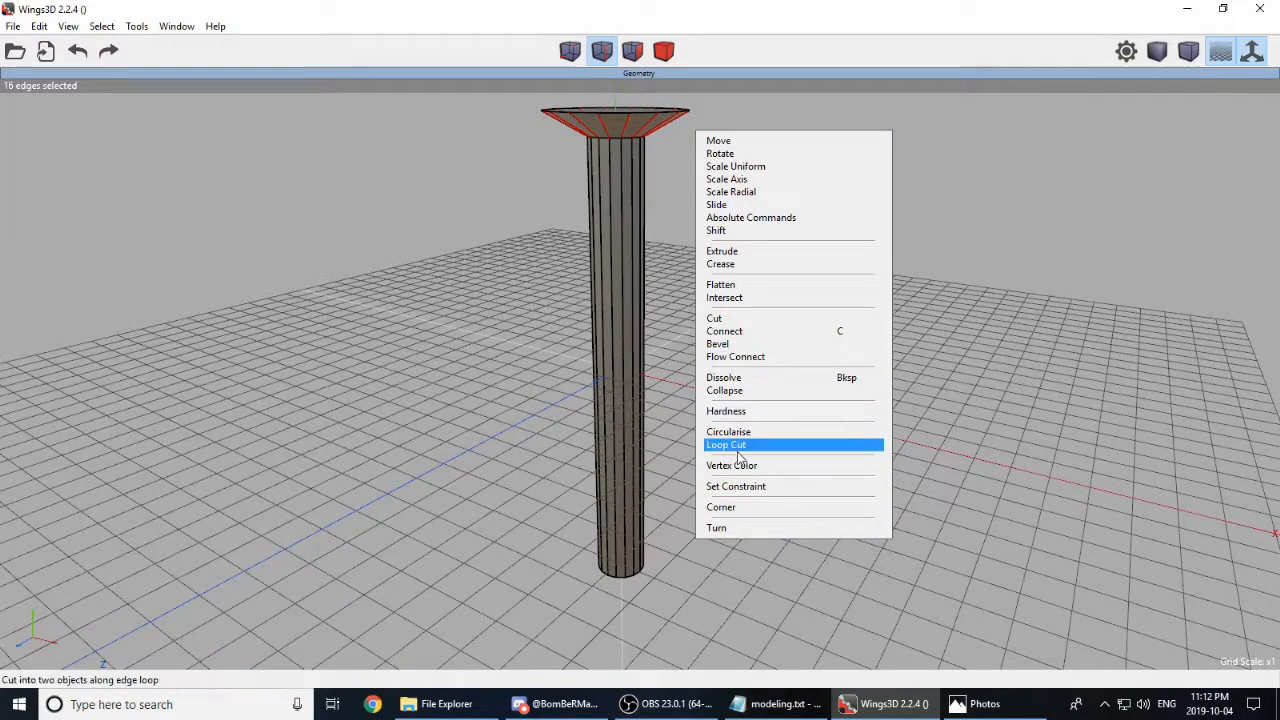
pyautogui.click(745, 318)
pyautogui.click(751, 325)
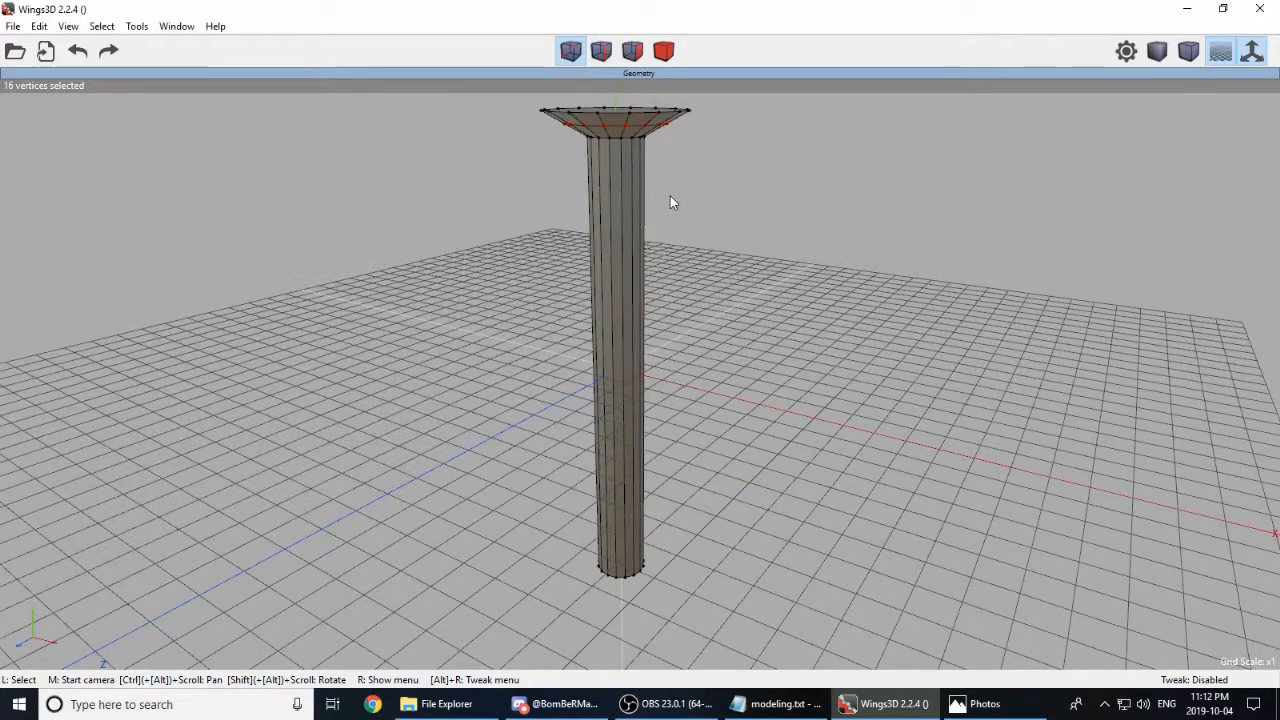
# Step: Move the flare's middle ring of vertices down along the Y axis by about 0.16
pyautogui.rightClick(697, 147)
pyautogui.click(702, 141)
pyautogui.click(726, 183)
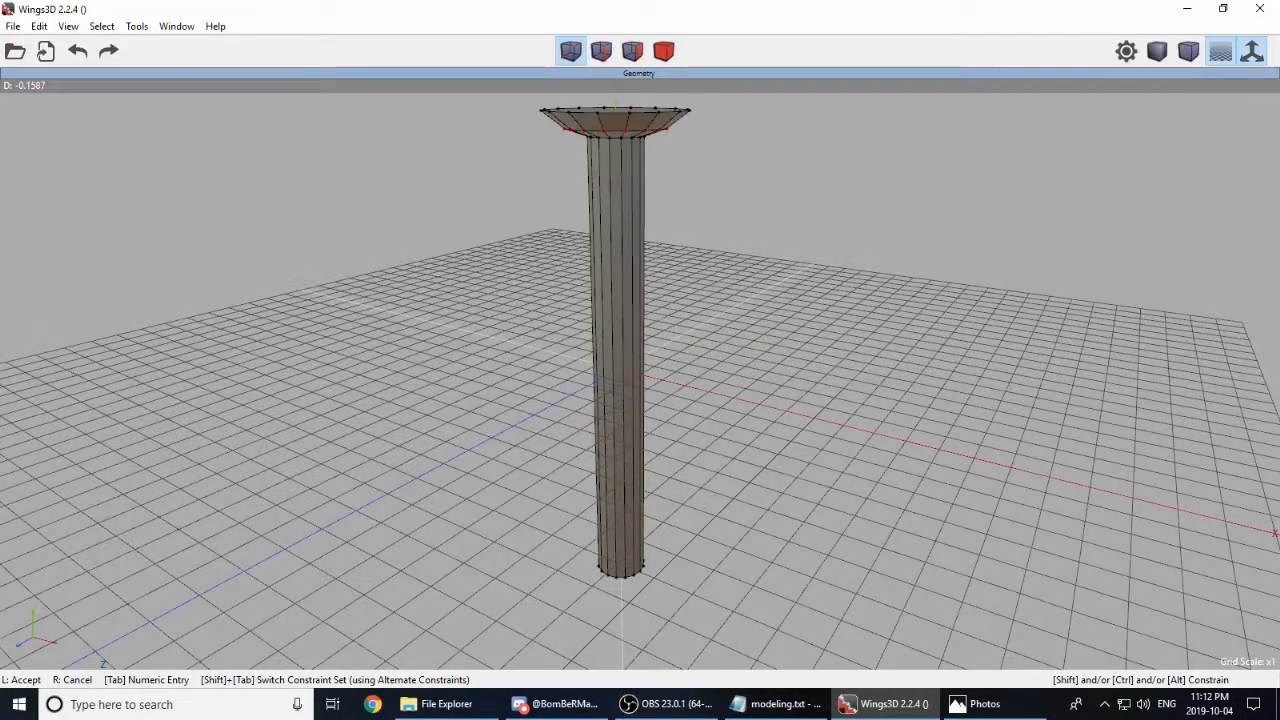
pyautogui.click(650, 205)
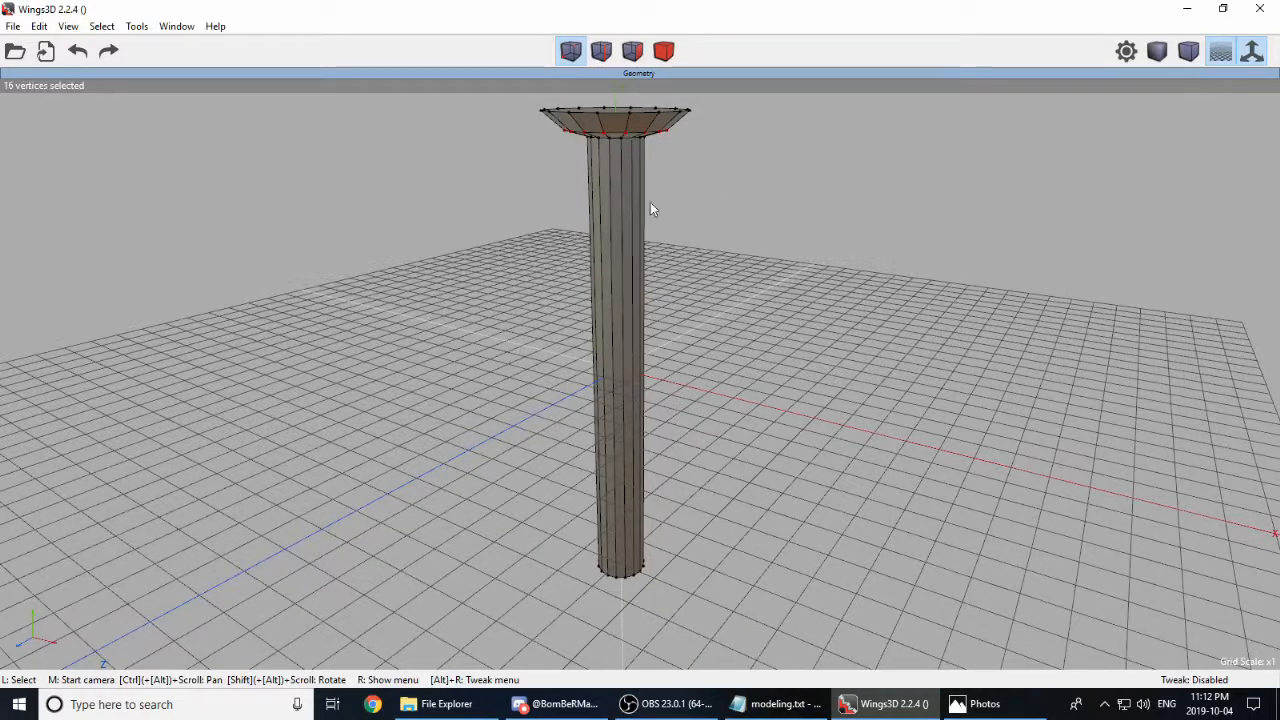
# Step: Select only the circular face on top of the torch head and scale it uniformly to about 110%
pyautogui.press('space')
pyautogui.middleClick(703, 246)
pyautogui.click(703, 253)
pyautogui.scroll(-4, 704, 247)
pyautogui.middleClick(695, 243)
pyautogui.click(653, 261)
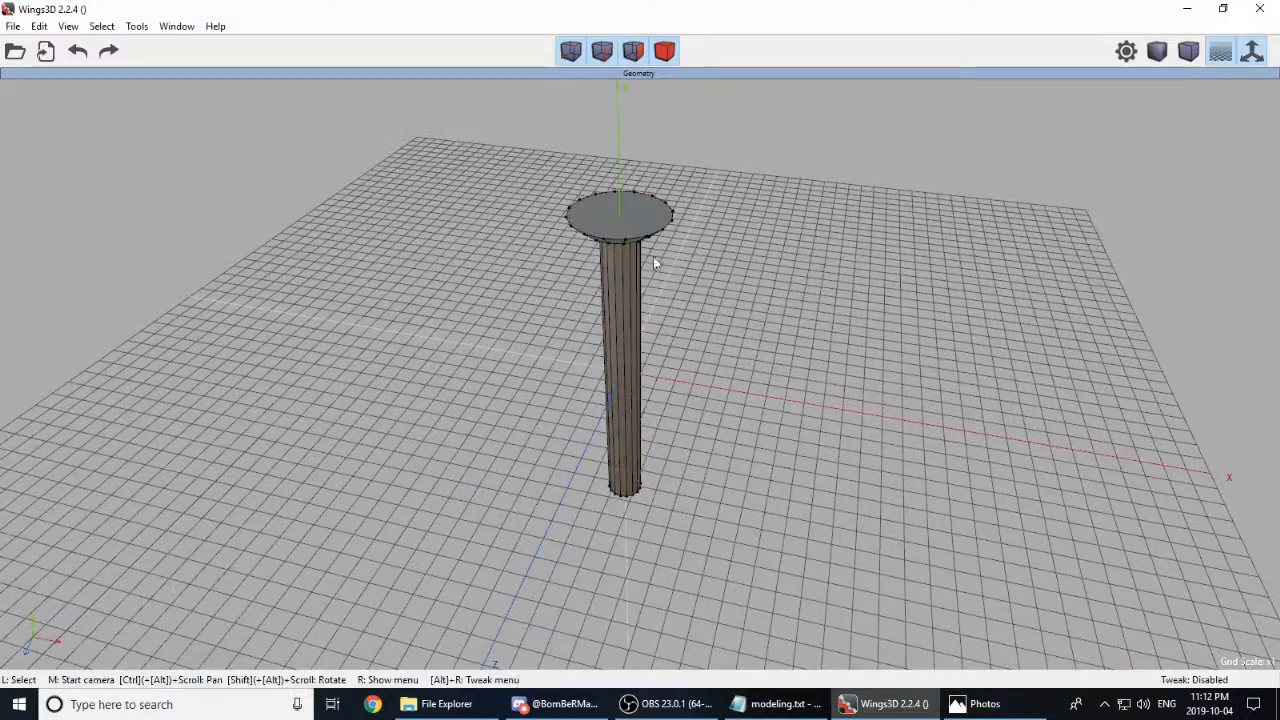
pyautogui.click(664, 52)
pyautogui.click(634, 208)
pyautogui.click(633, 51)
pyautogui.click(641, 141)
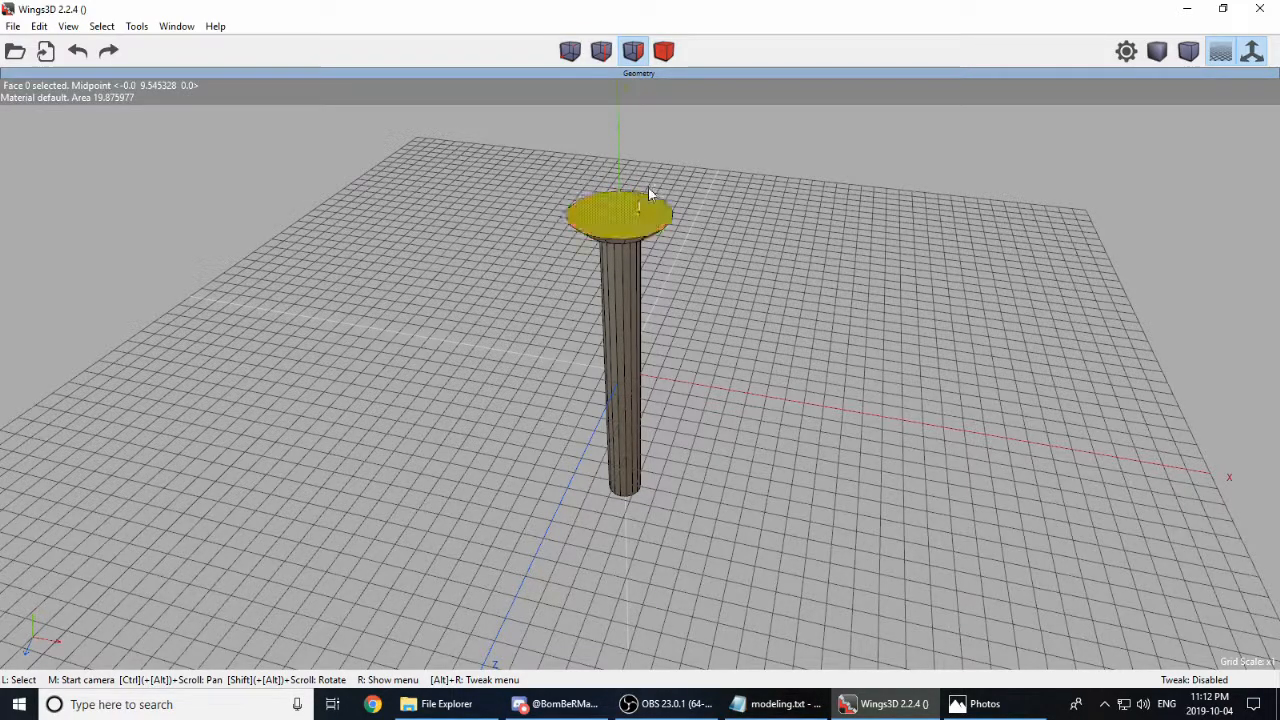
pyautogui.click(646, 205)
pyautogui.rightClick(676, 158)
pyautogui.click(714, 188)
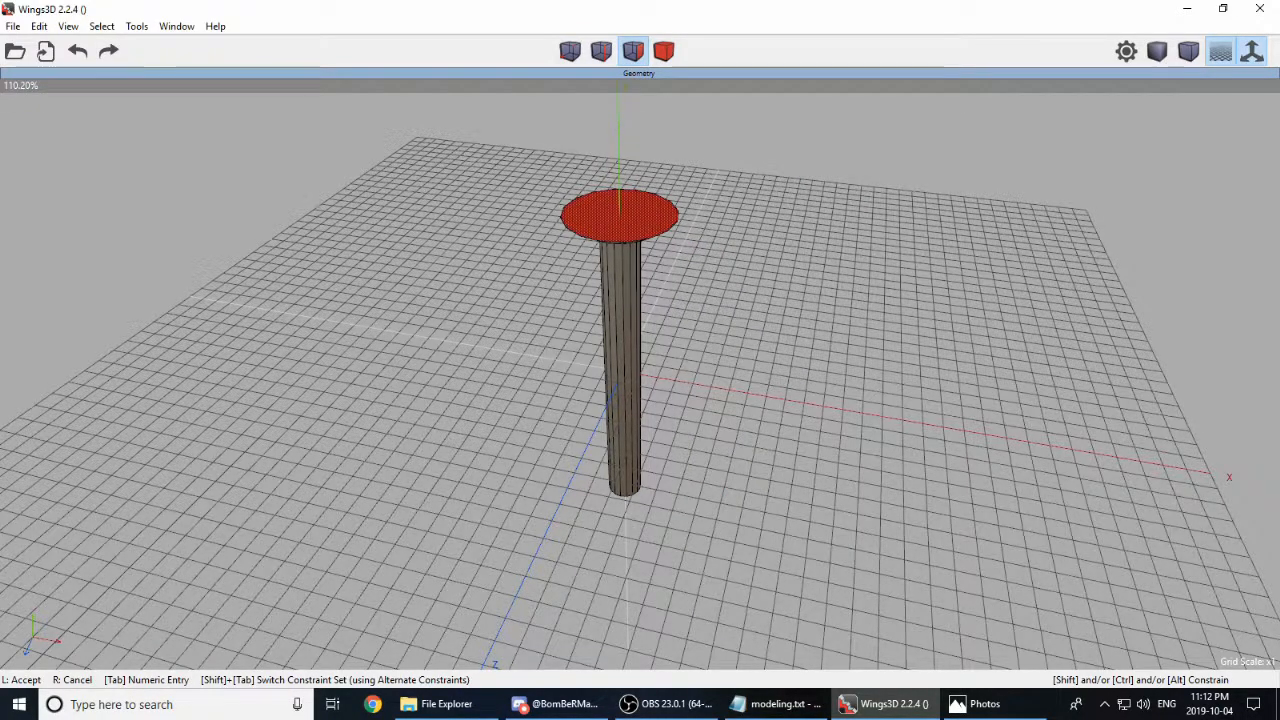
pyautogui.click(652, 208)
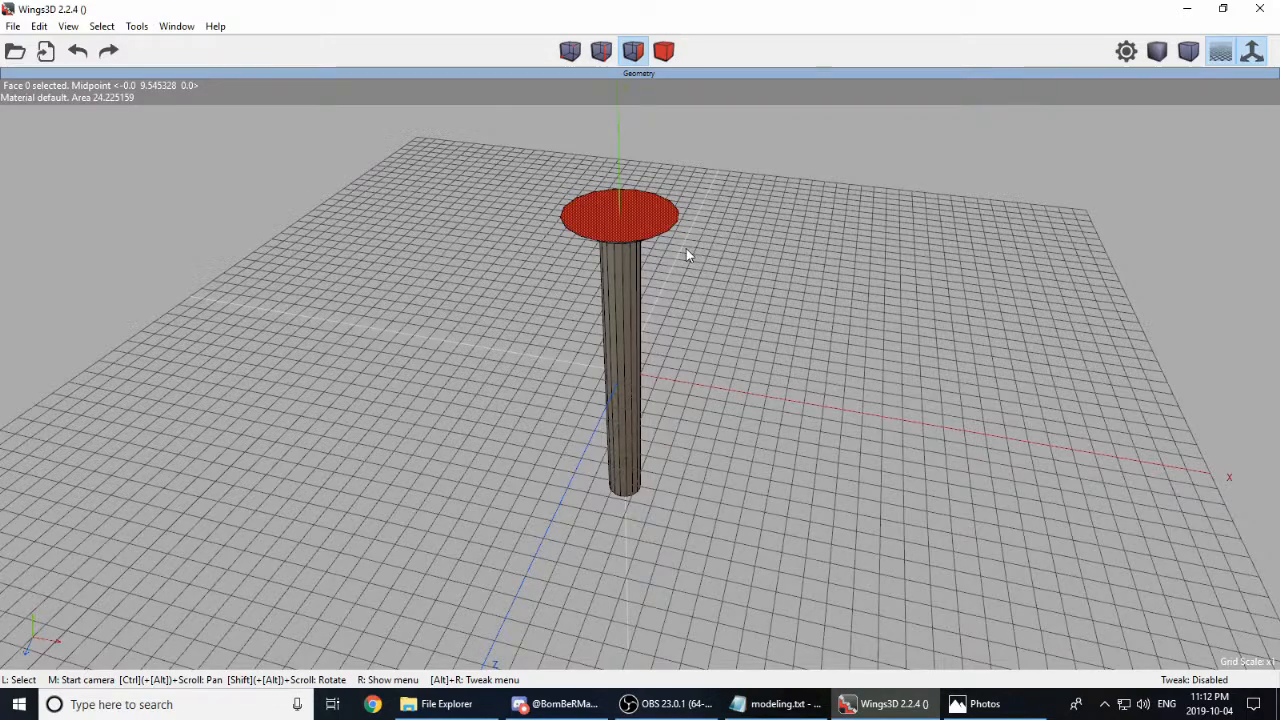
# Step: Extrude the circular top face of the torch head upward along the Y axis by about 0.76
pyautogui.middleClick(686, 248)
pyautogui.click(686, 248)
pyautogui.rightClick(685, 252)
pyautogui.click(707, 211)
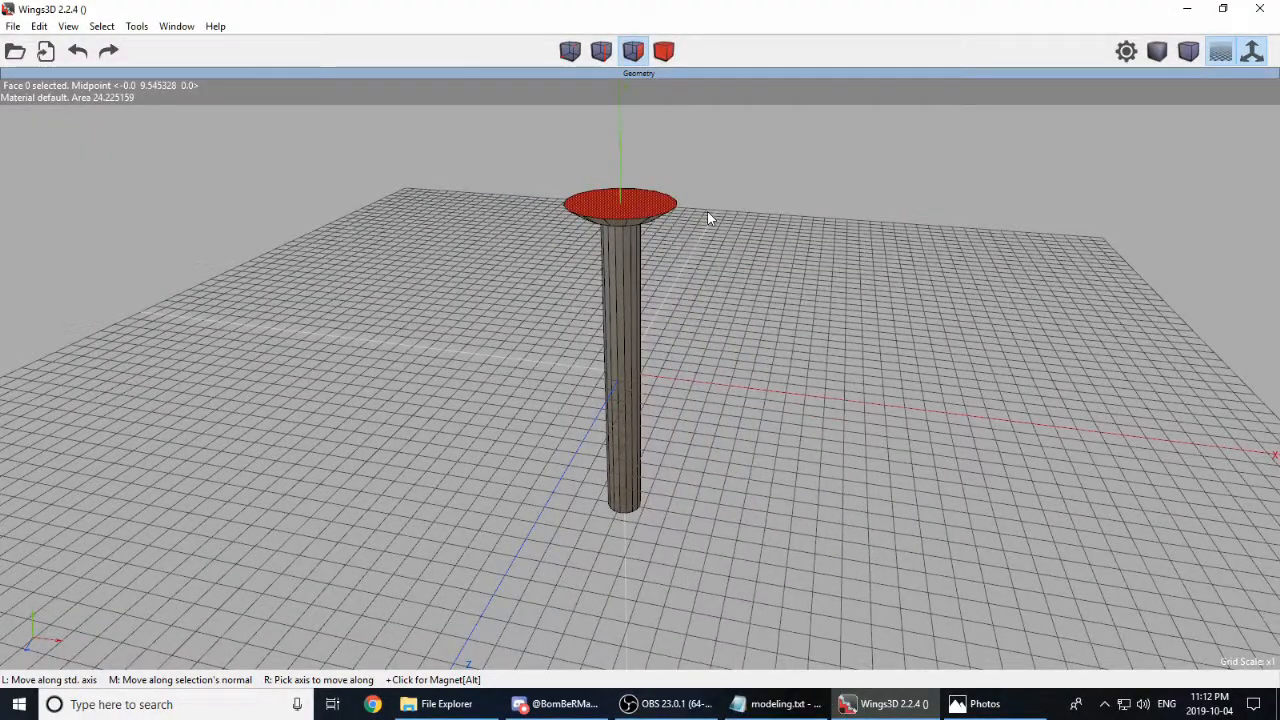
pyautogui.rightClick(722, 215)
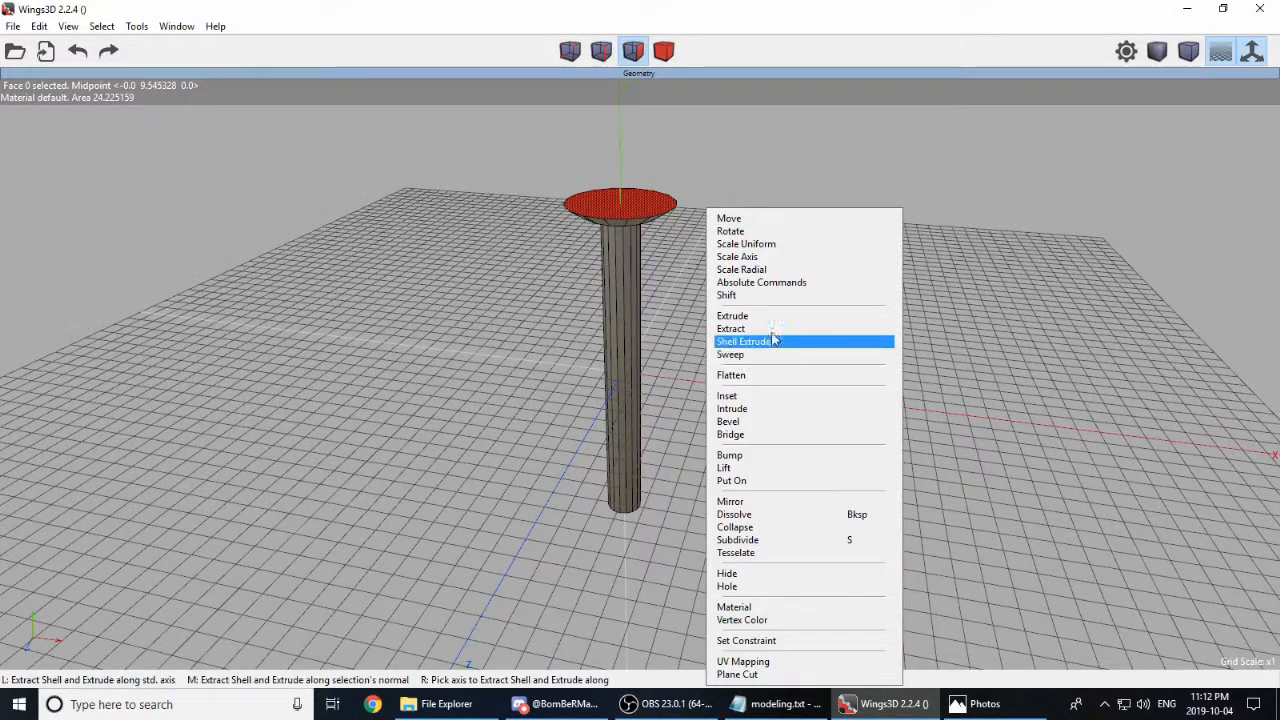
pyautogui.click(760, 318)
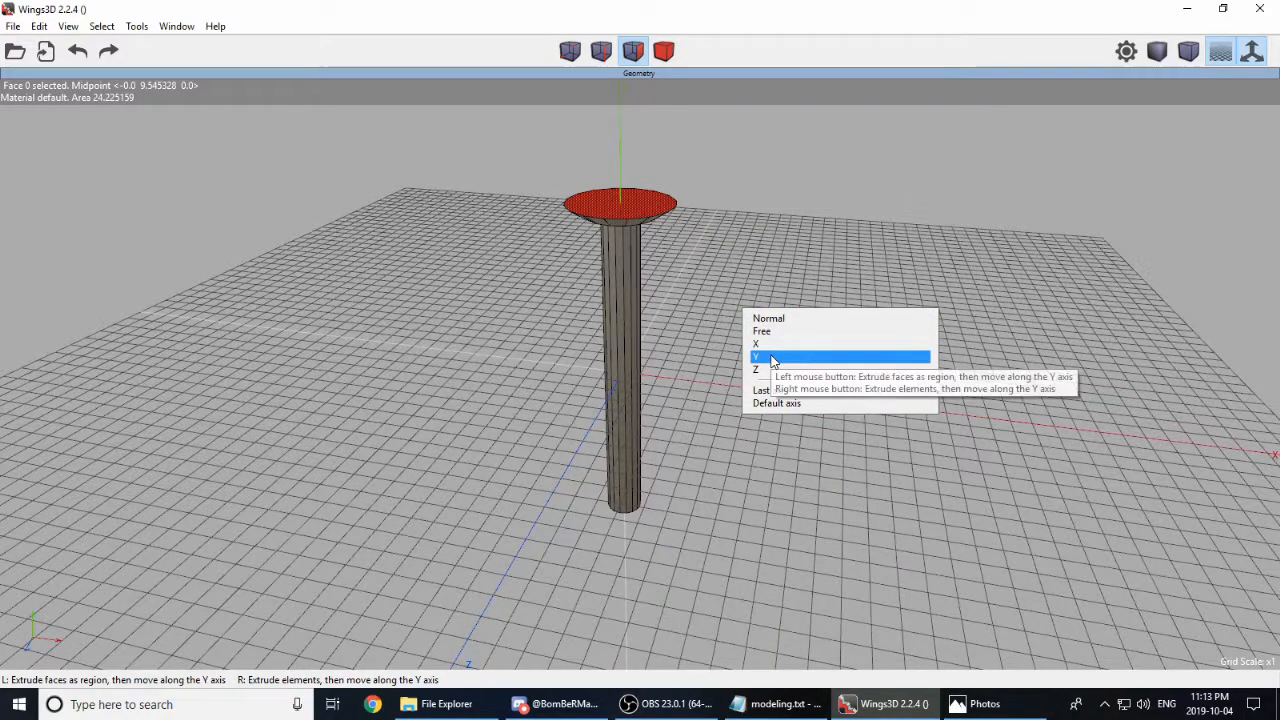
pyautogui.click(771, 356)
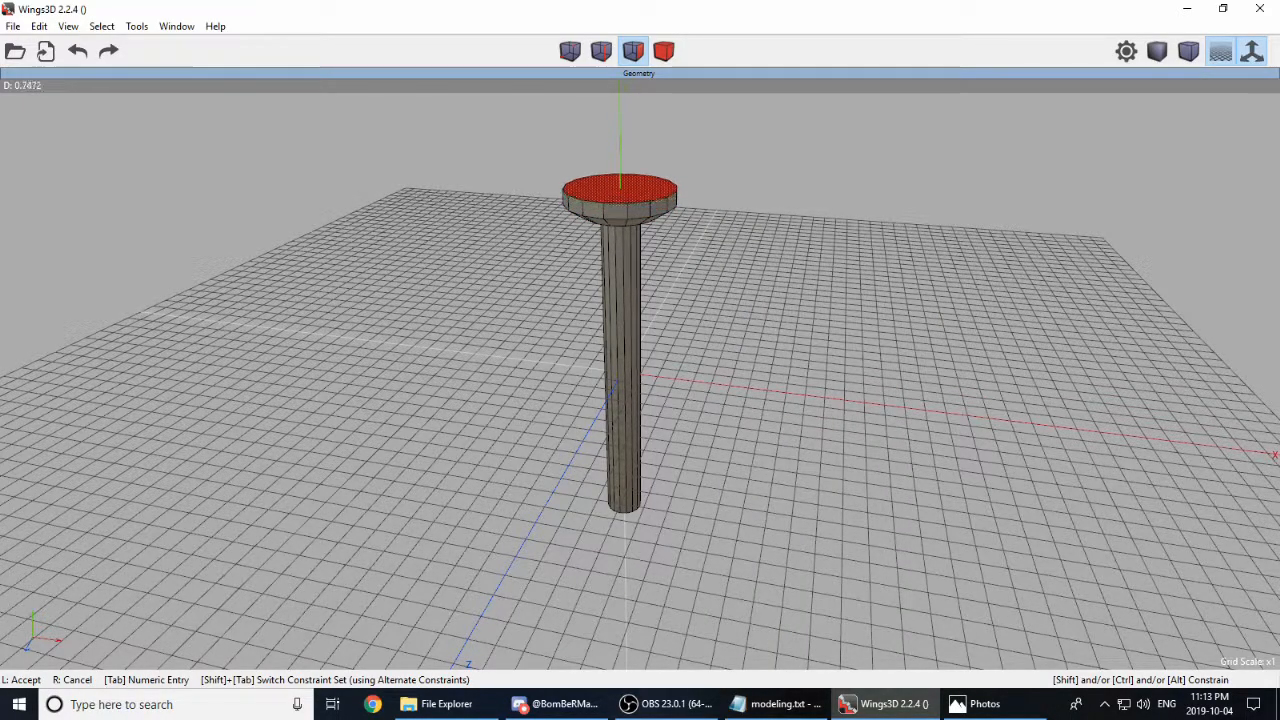
pyautogui.click(771, 362)
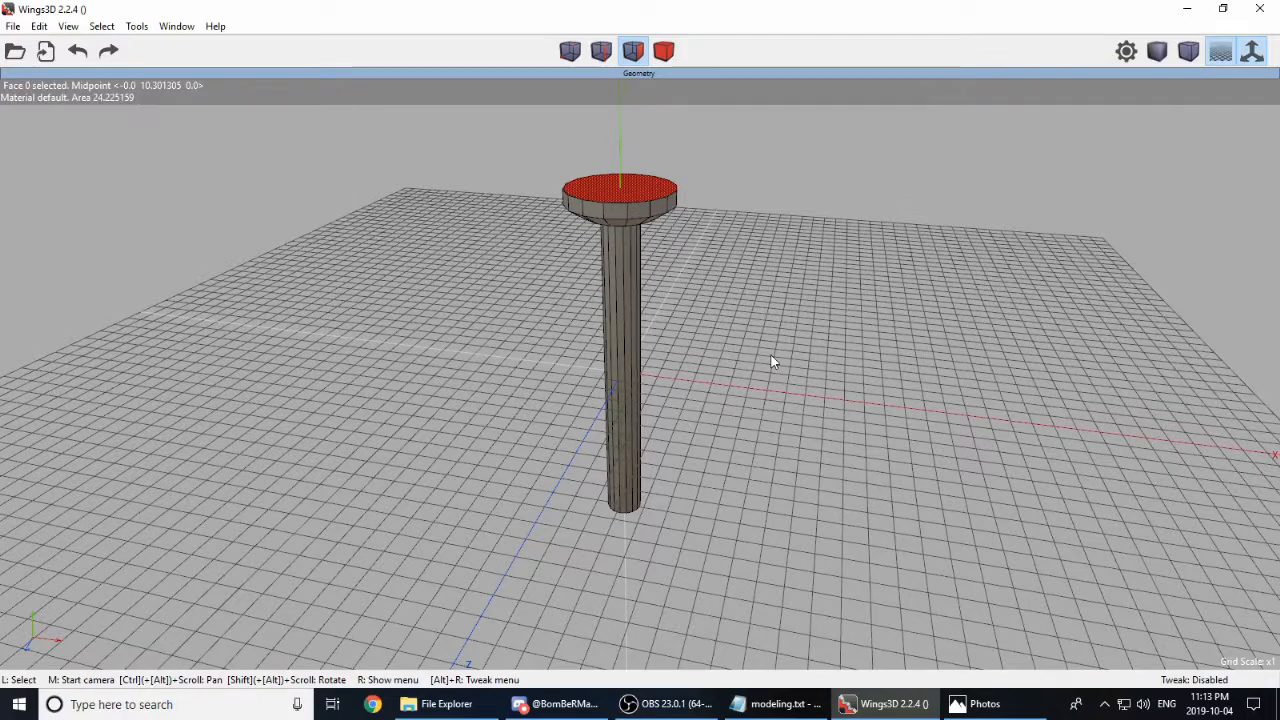
# Step: Inset the torch head's circular top face by about 16% to form a flat outer rim
pyautogui.middleClick(705, 309)
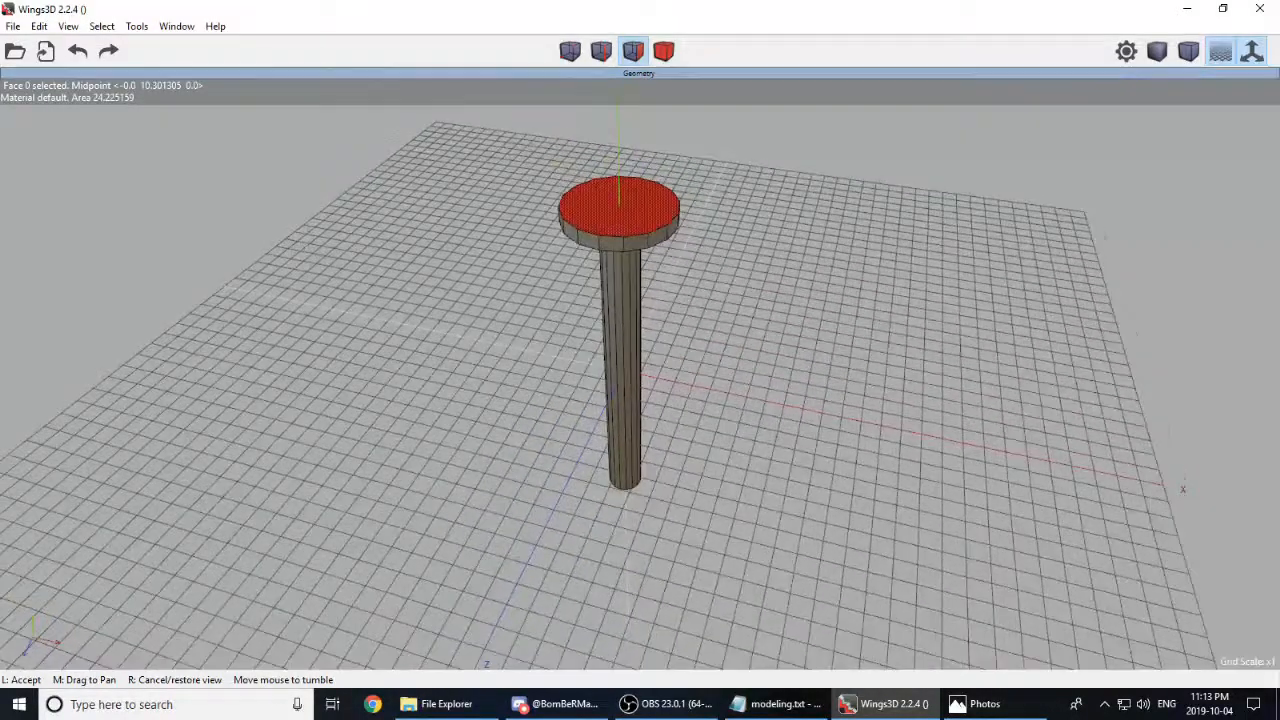
pyautogui.click(676, 274)
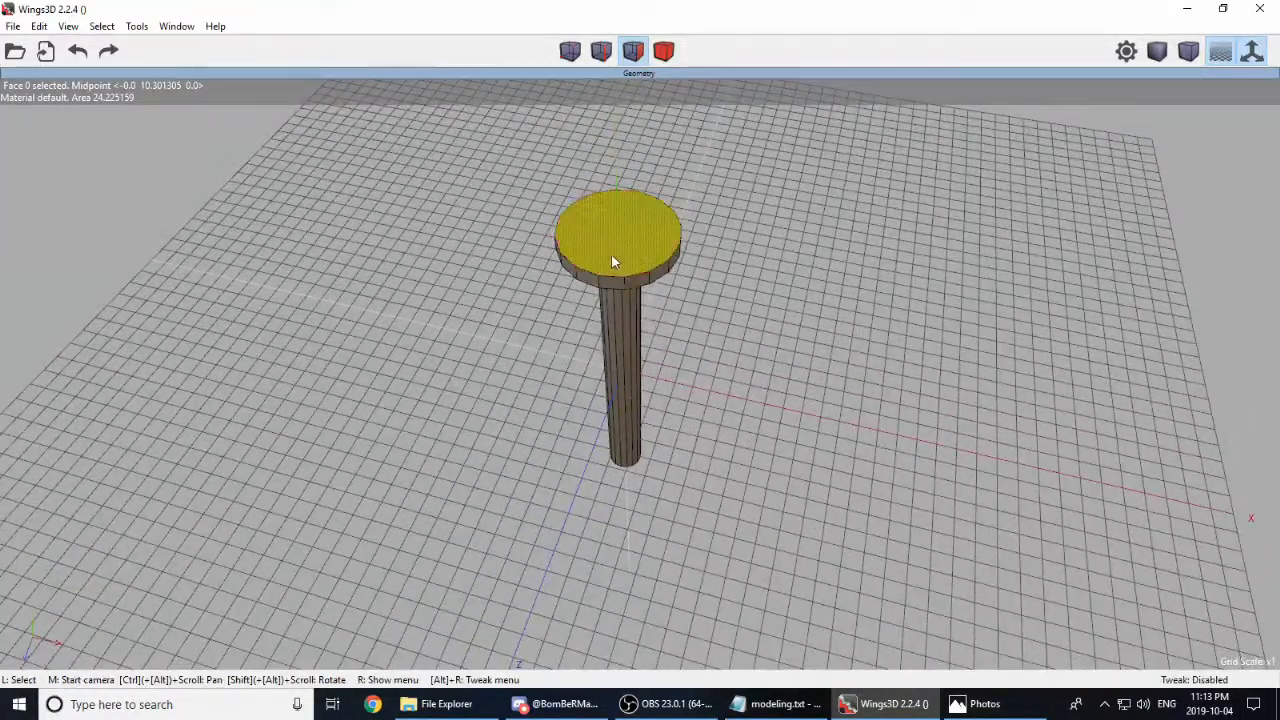
pyautogui.press('a')
pyautogui.scroll(3, 641, 375)
pyautogui.scroll(2, 642, 376)
pyautogui.middleClick(848, 382)
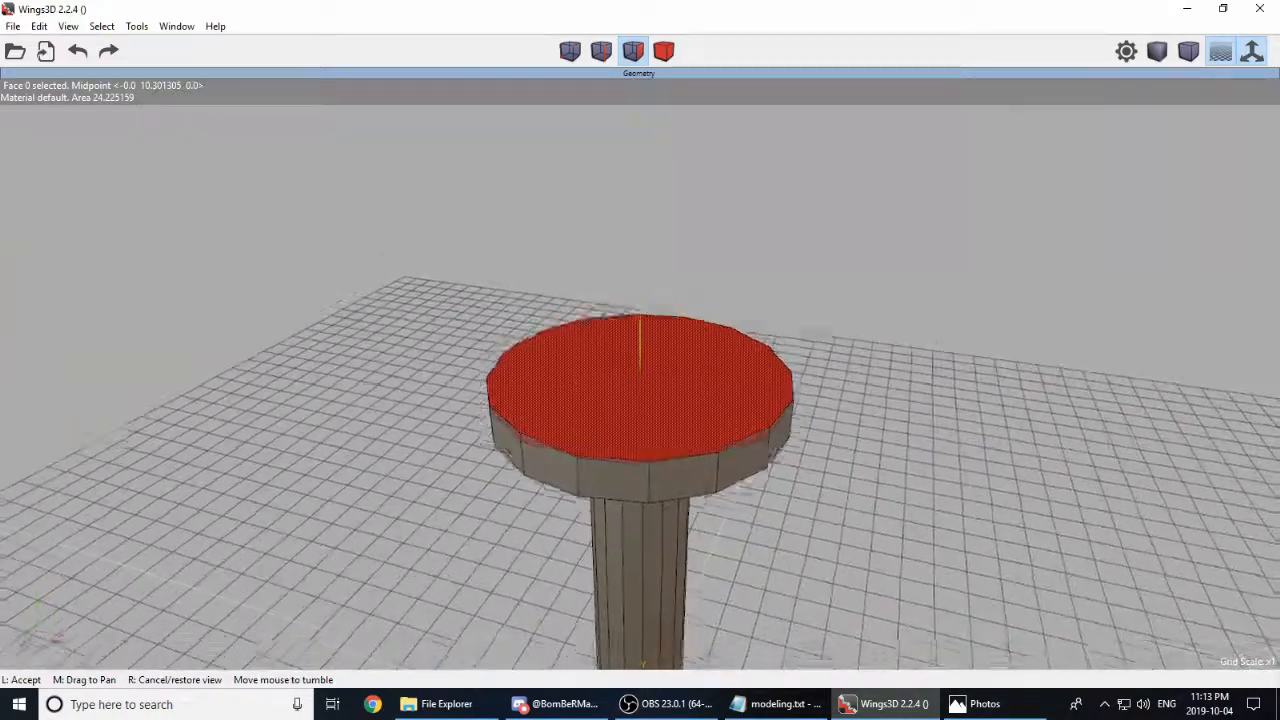
pyautogui.click(848, 382)
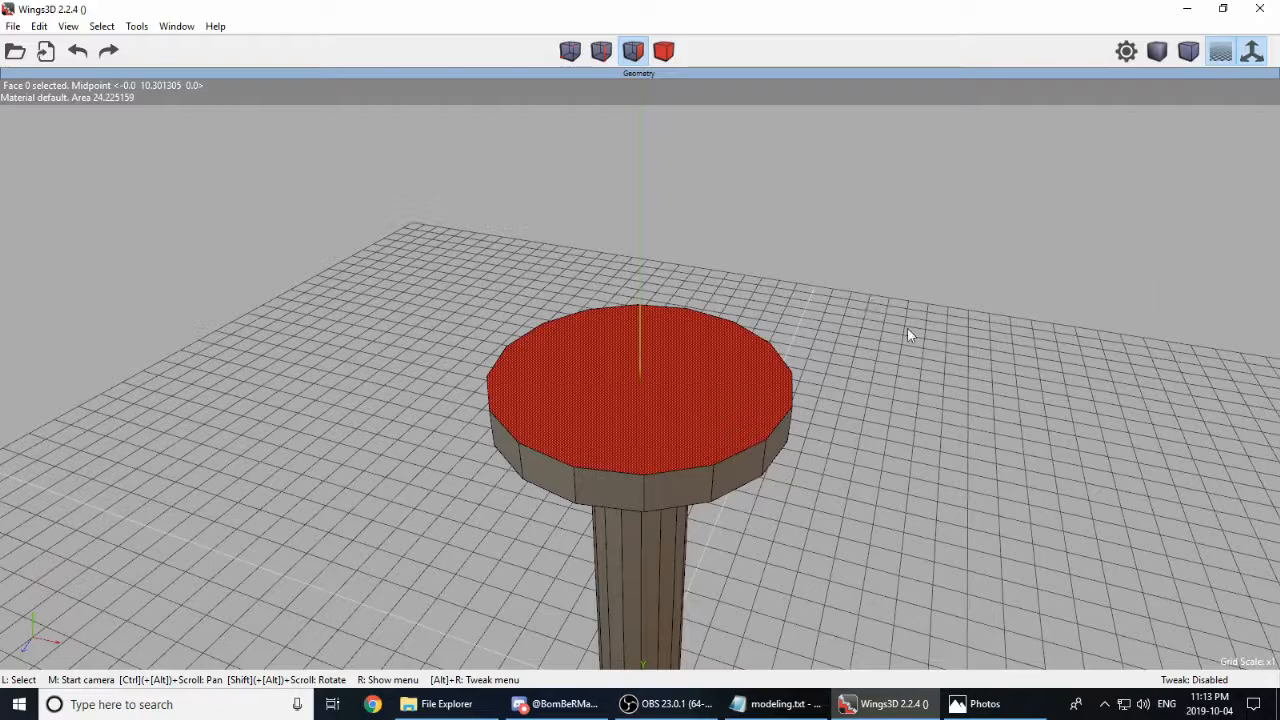
pyautogui.rightClick(845, 348)
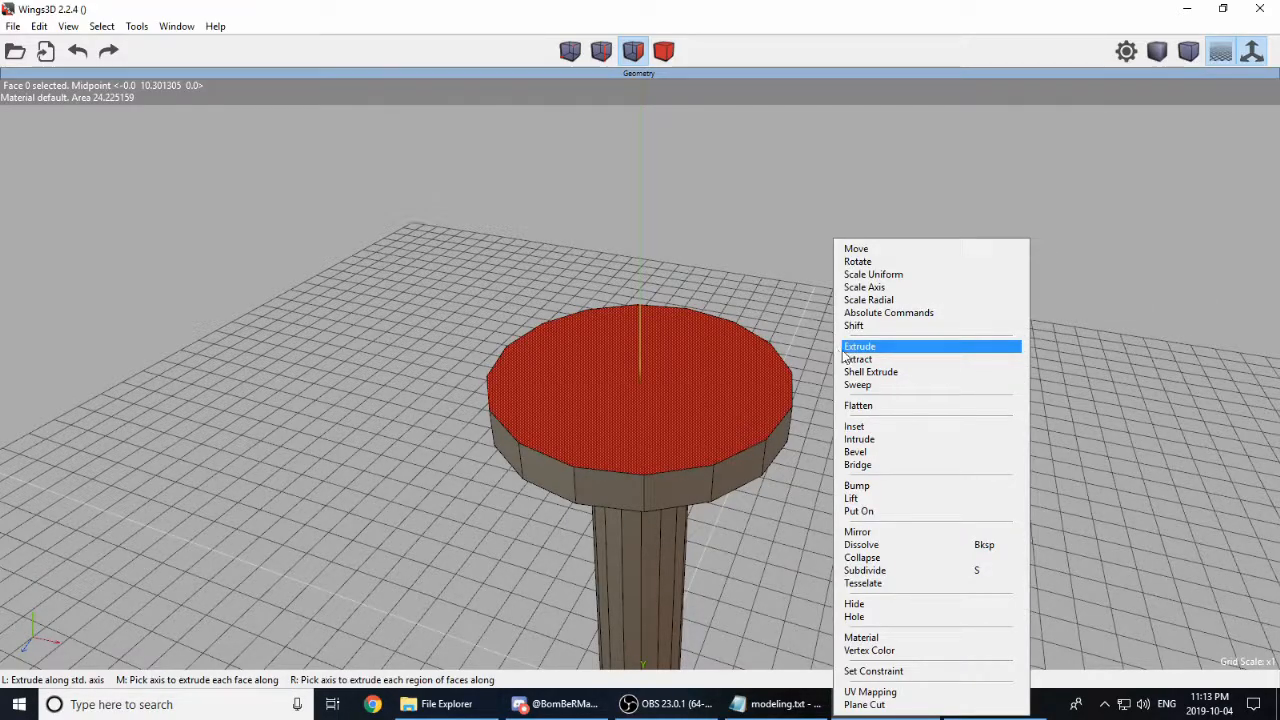
pyautogui.click(870, 485)
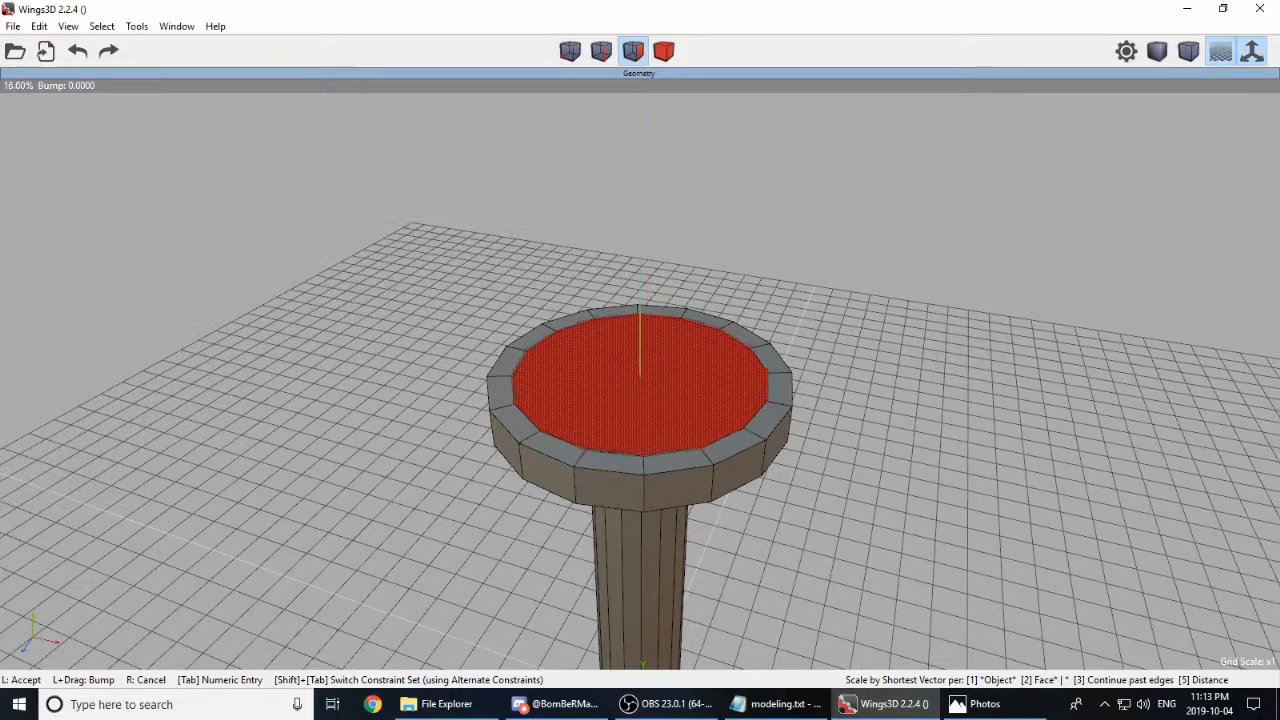
pyautogui.click(876, 425)
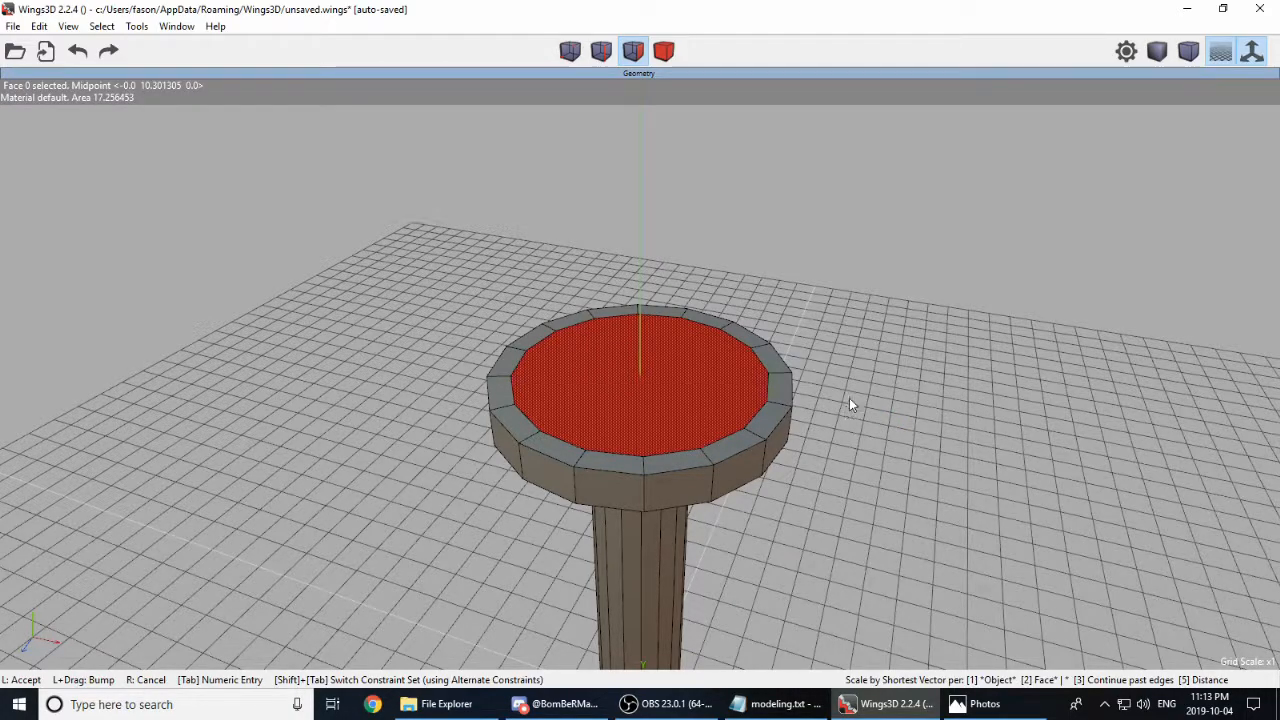
# Step: Inset the inner circular face by another 6% or so and move it down along the Y axis by about 0.61
pyautogui.rightClick(847, 401)
pyautogui.click(880, 425)
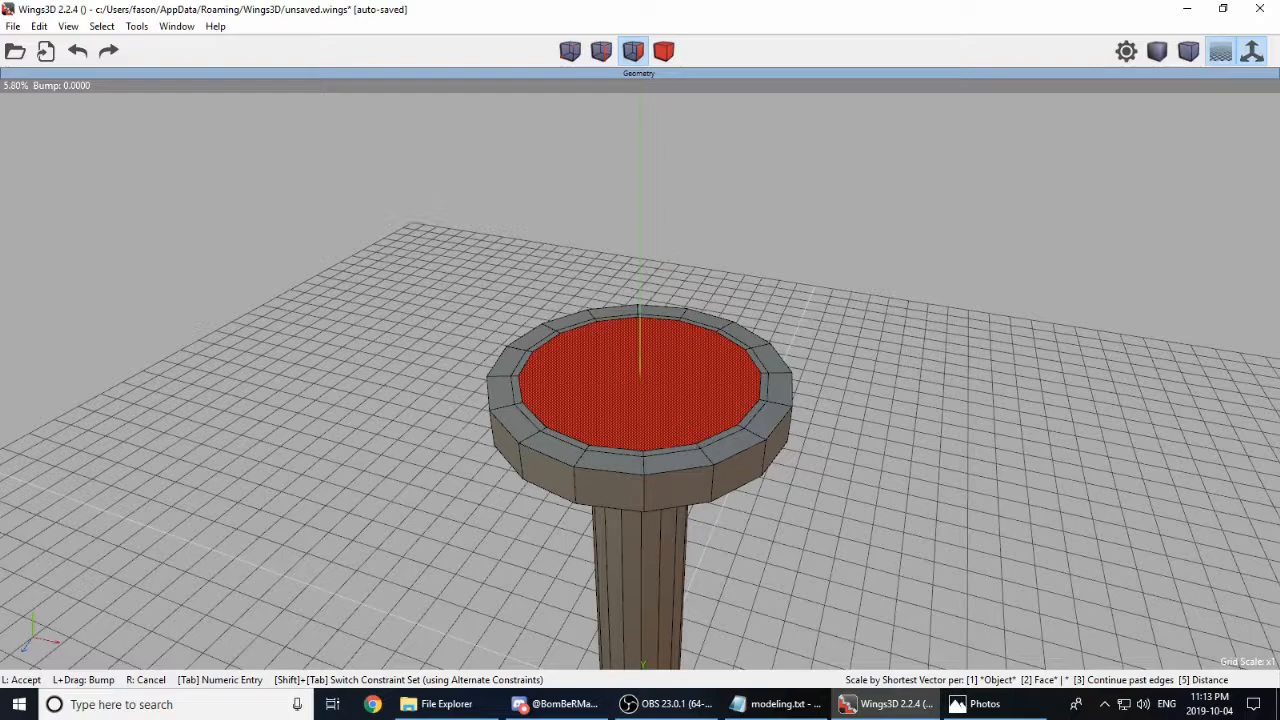
pyautogui.click(863, 423)
pyautogui.rightClick(880, 335)
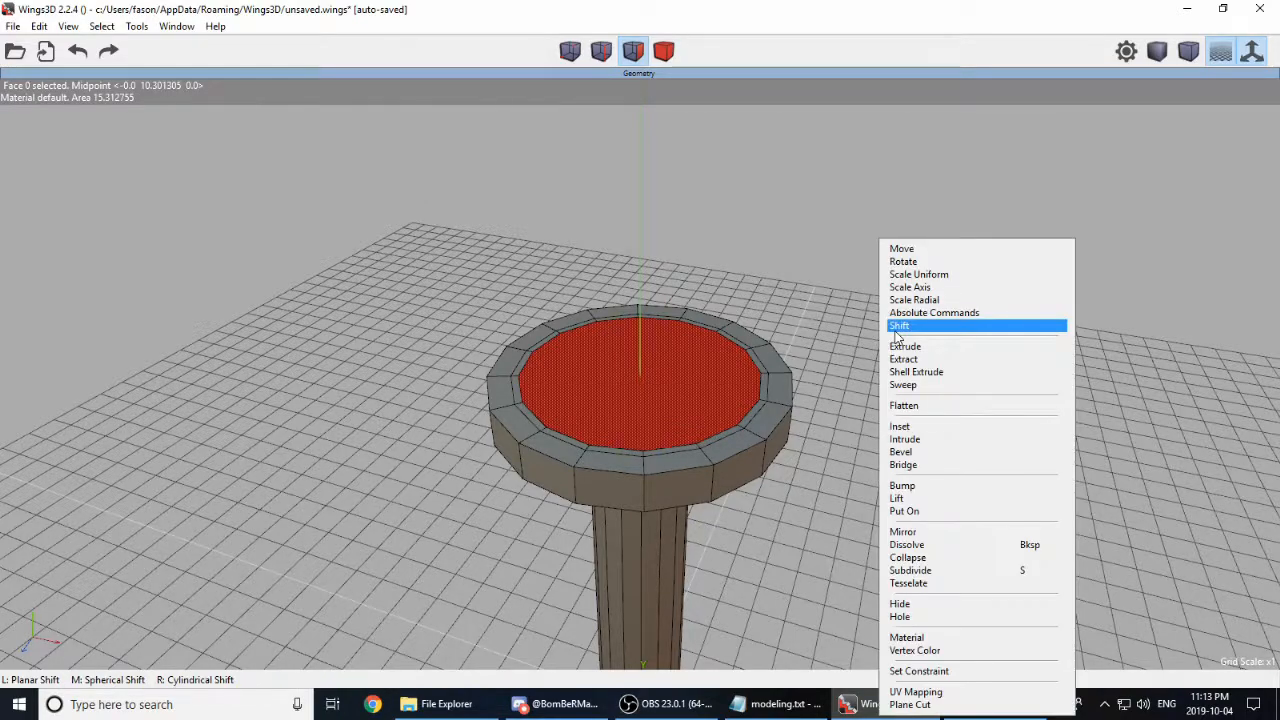
pyautogui.click(925, 250)
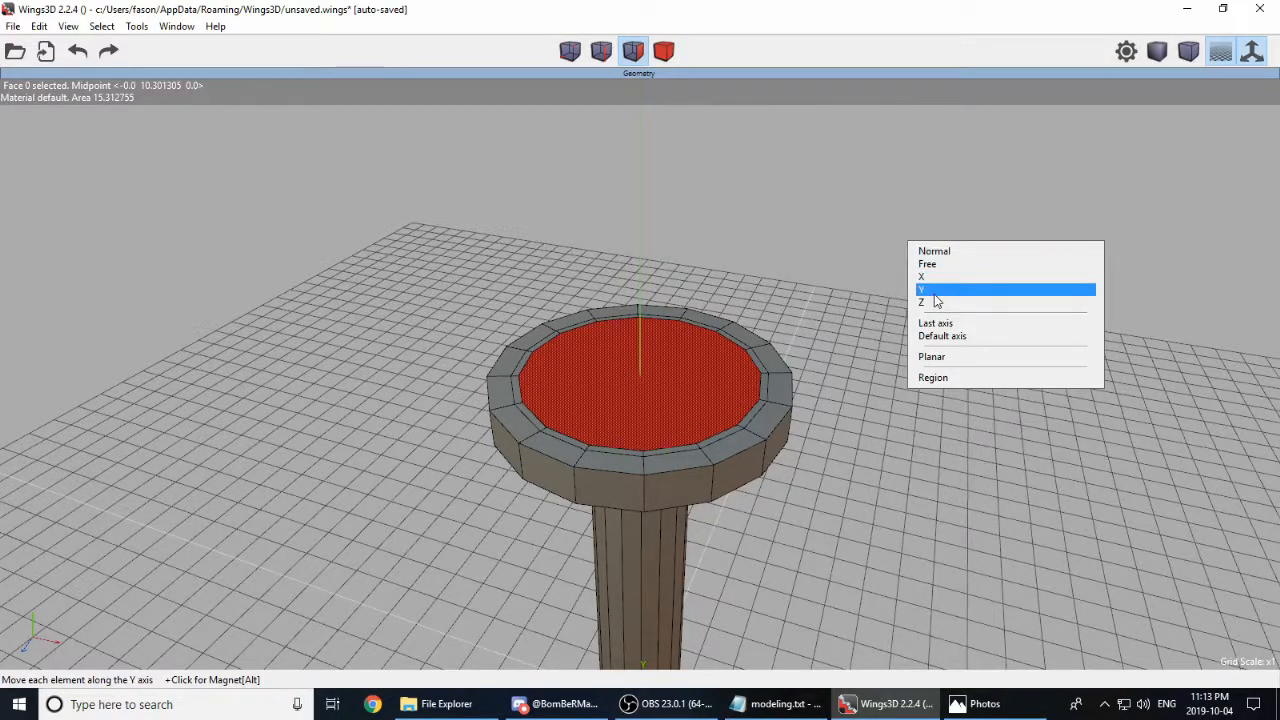
pyautogui.click(935, 287)
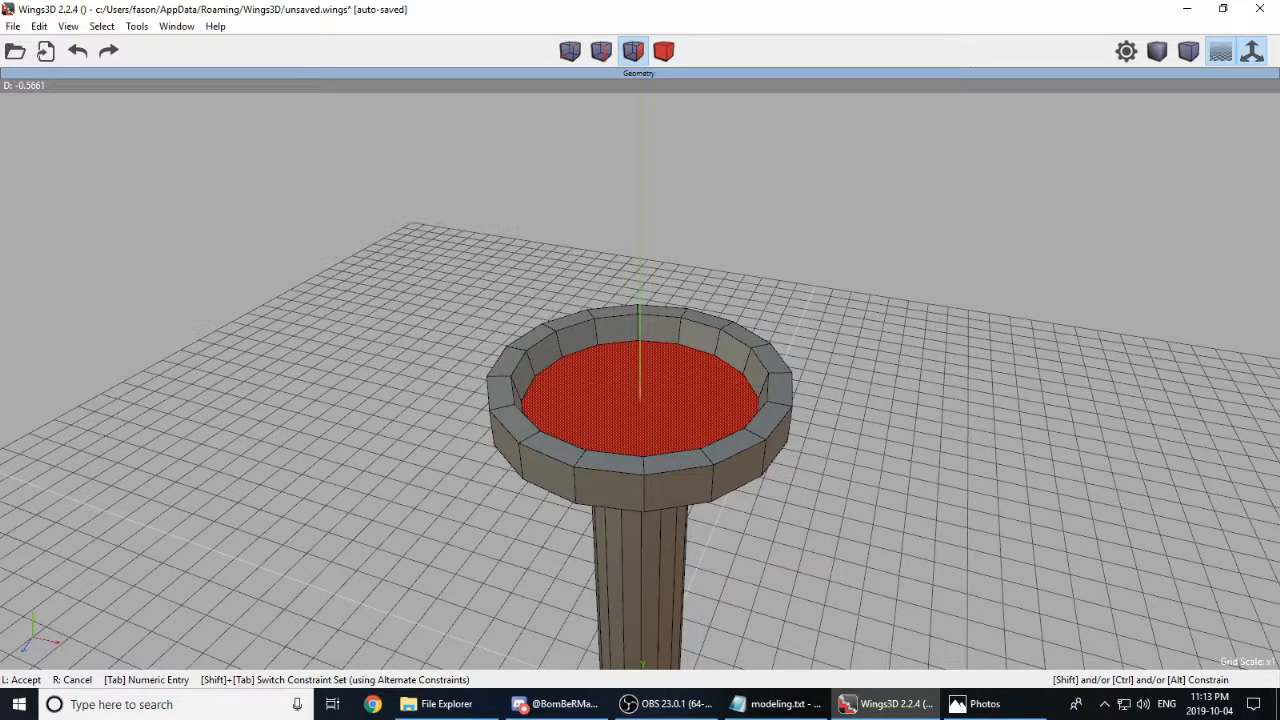
pyautogui.click(921, 295)
pyautogui.middleClick(921, 295)
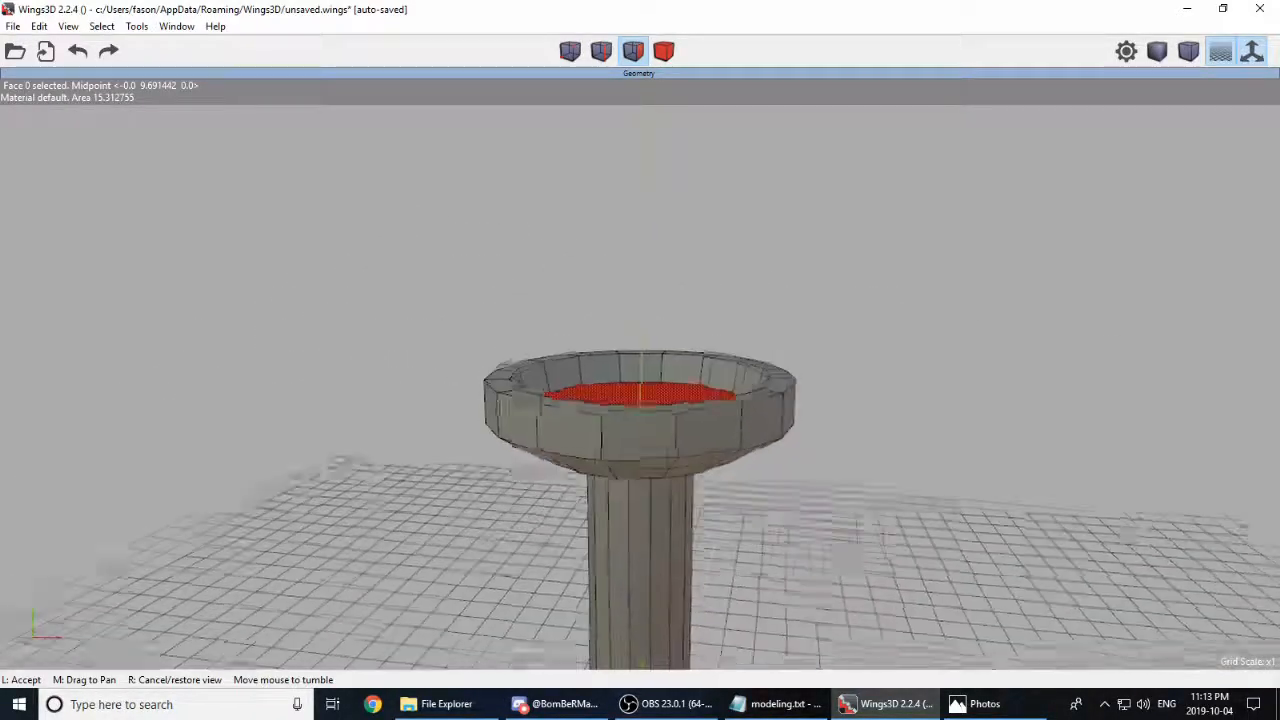
pyautogui.click(852, 317)
# Step: Inset the recessed circular face by about 22% and lower it along the Y axis by about 0.28
pyautogui.rightClick(852, 285)
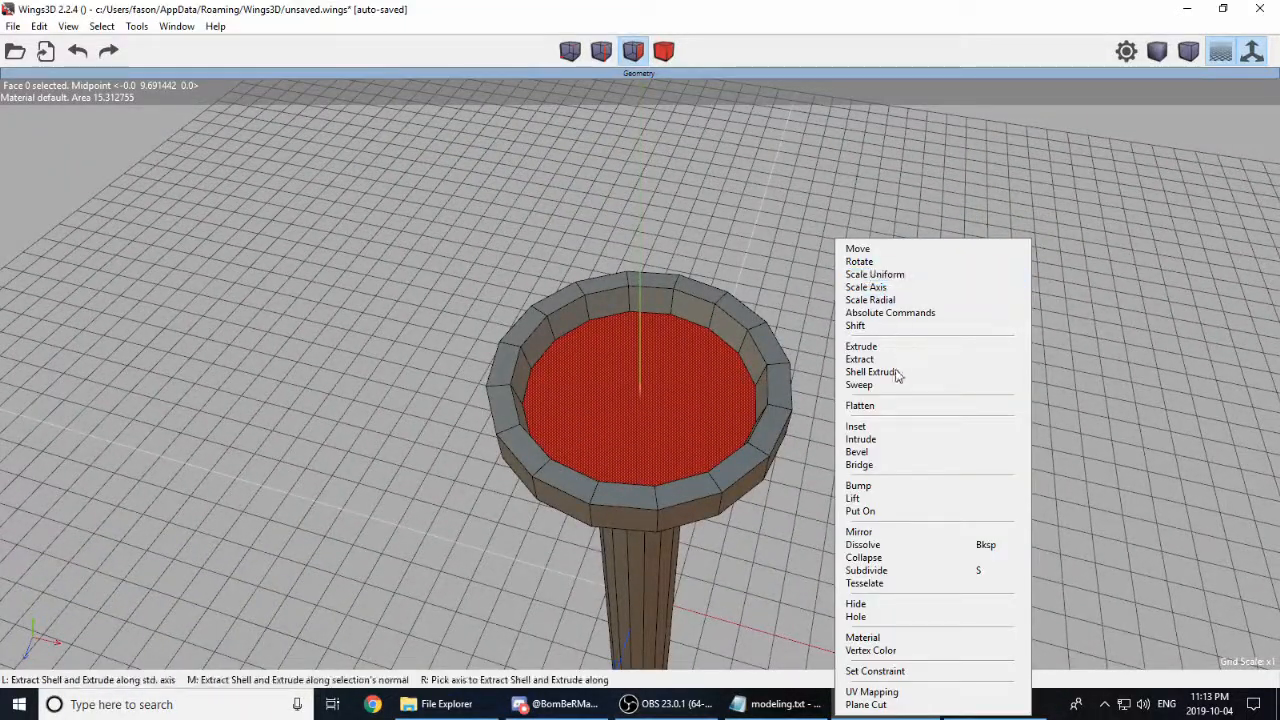
pyautogui.click(888, 430)
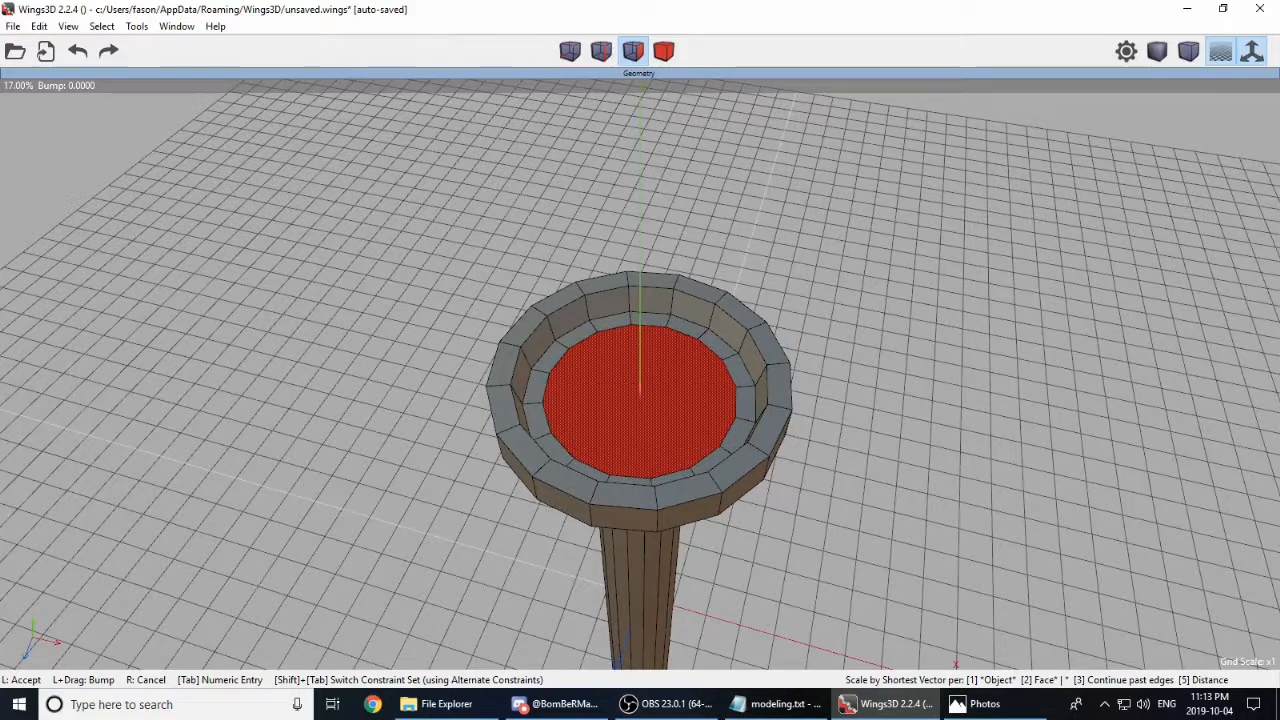
pyautogui.click(882, 378)
pyautogui.rightClick(882, 378)
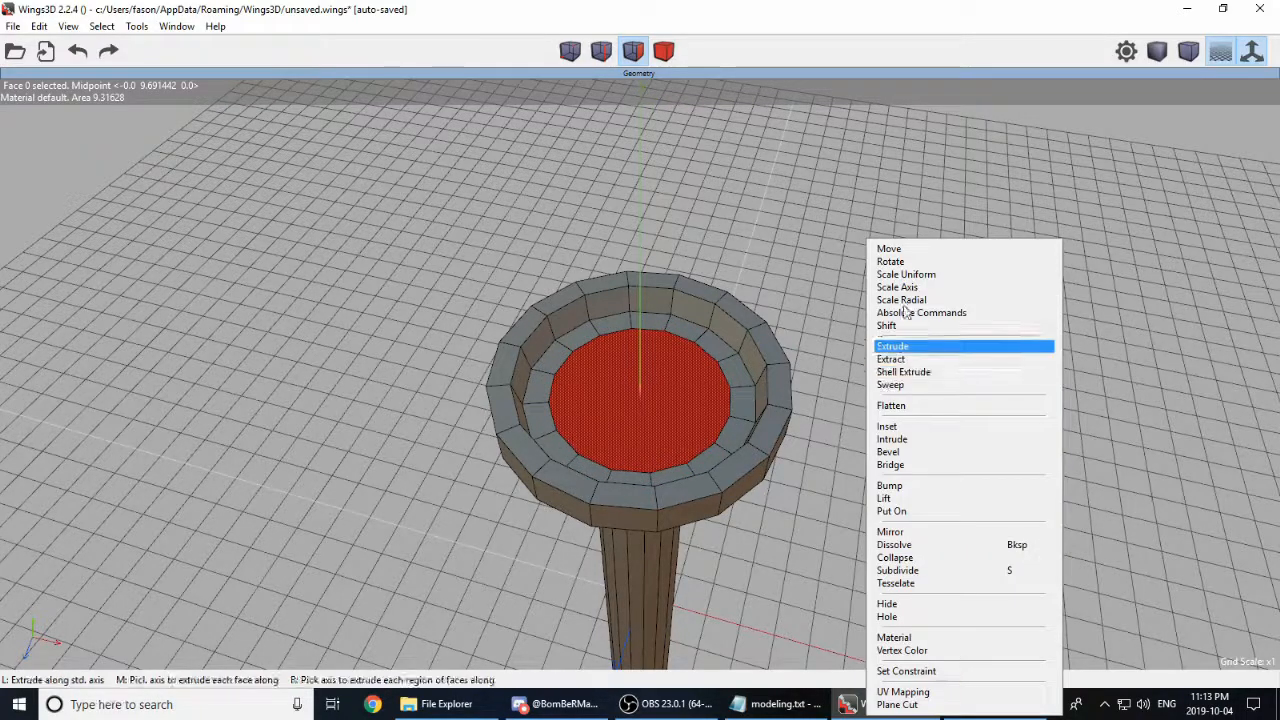
pyautogui.click(900, 346)
pyautogui.click(930, 296)
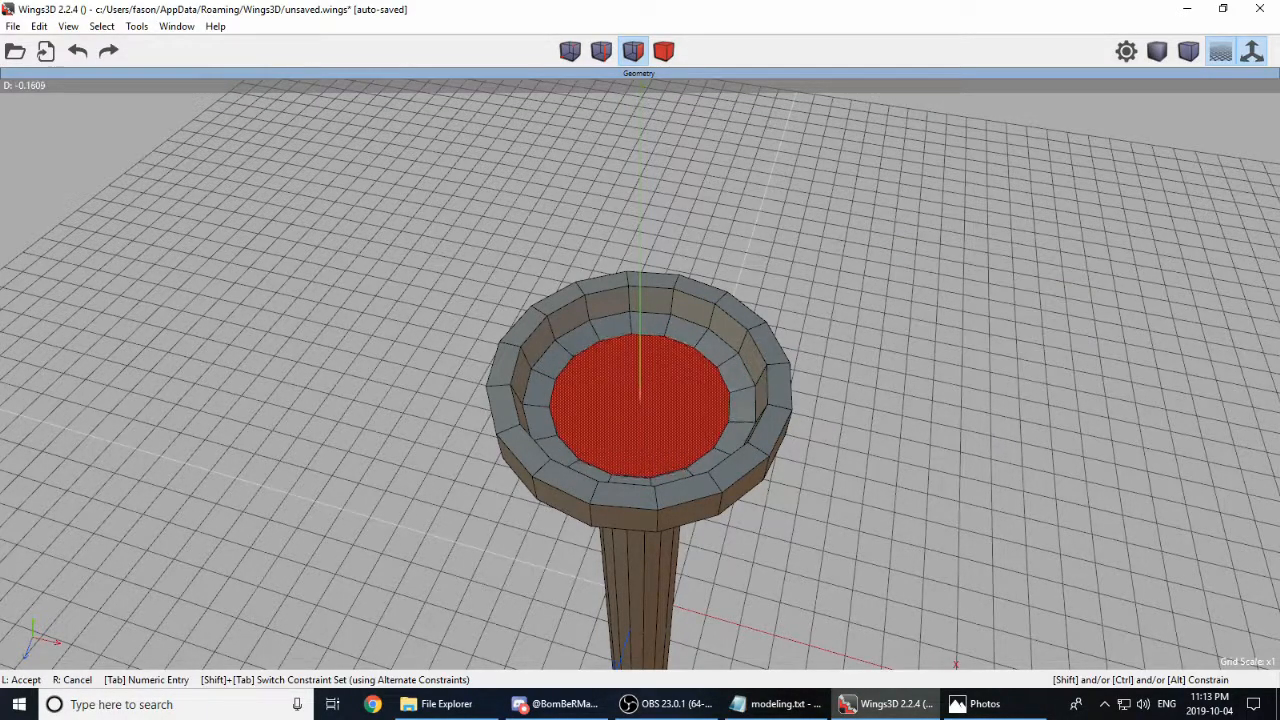
pyautogui.click(901, 297)
pyautogui.middleClick(901, 297)
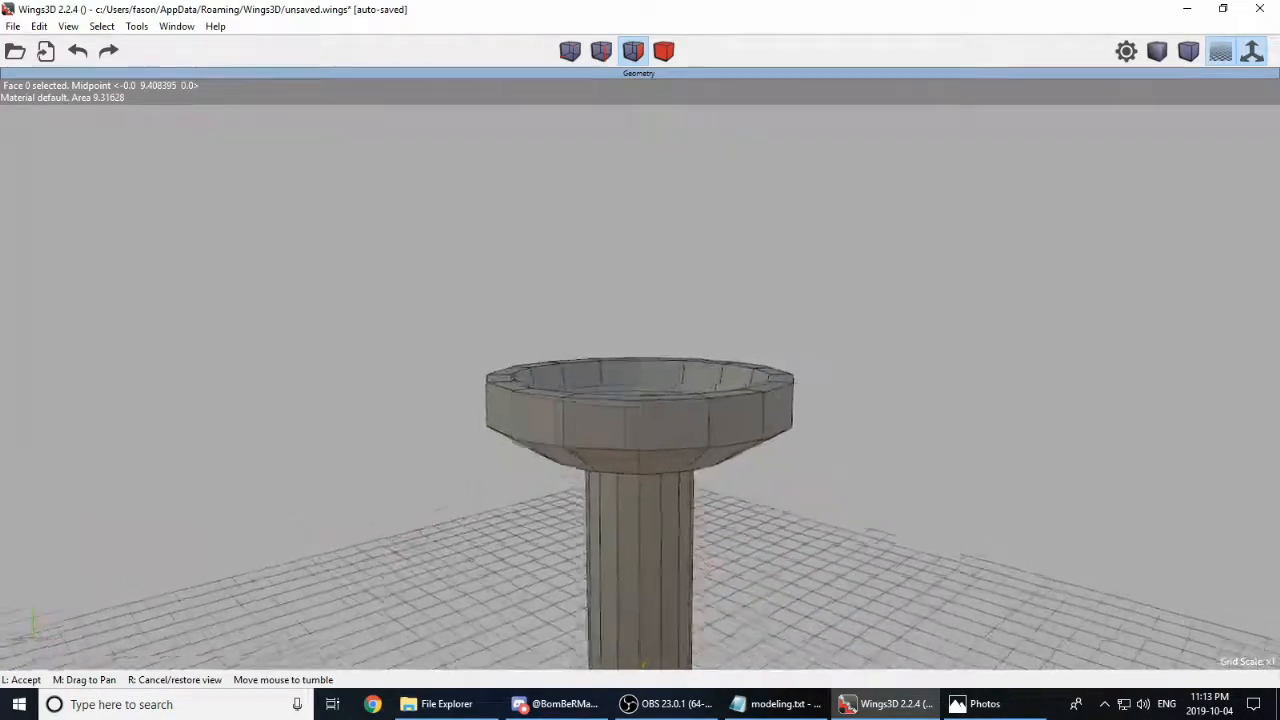
pyautogui.click(877, 286)
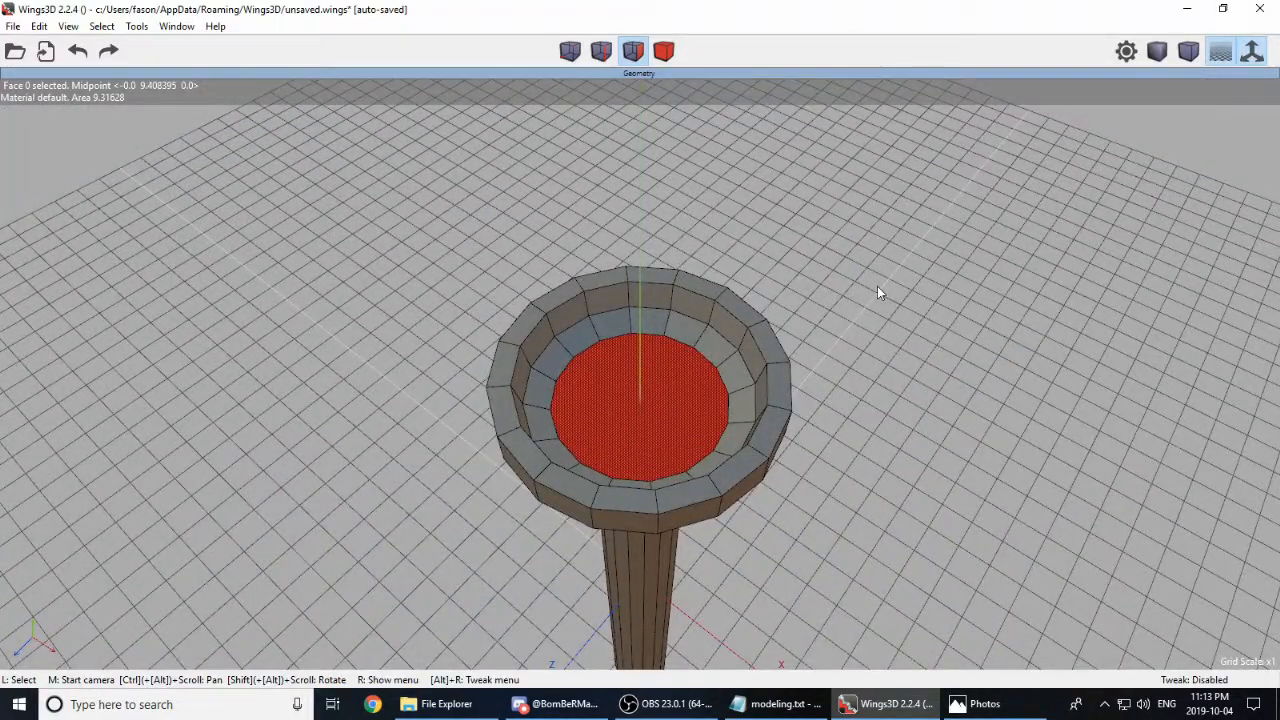
# Step: Inset the bowl's bottom face by about 31% and lower it along the Y axis by about 0.2 to round the bowl
pyautogui.rightClick(877, 286)
pyautogui.click(884, 428)
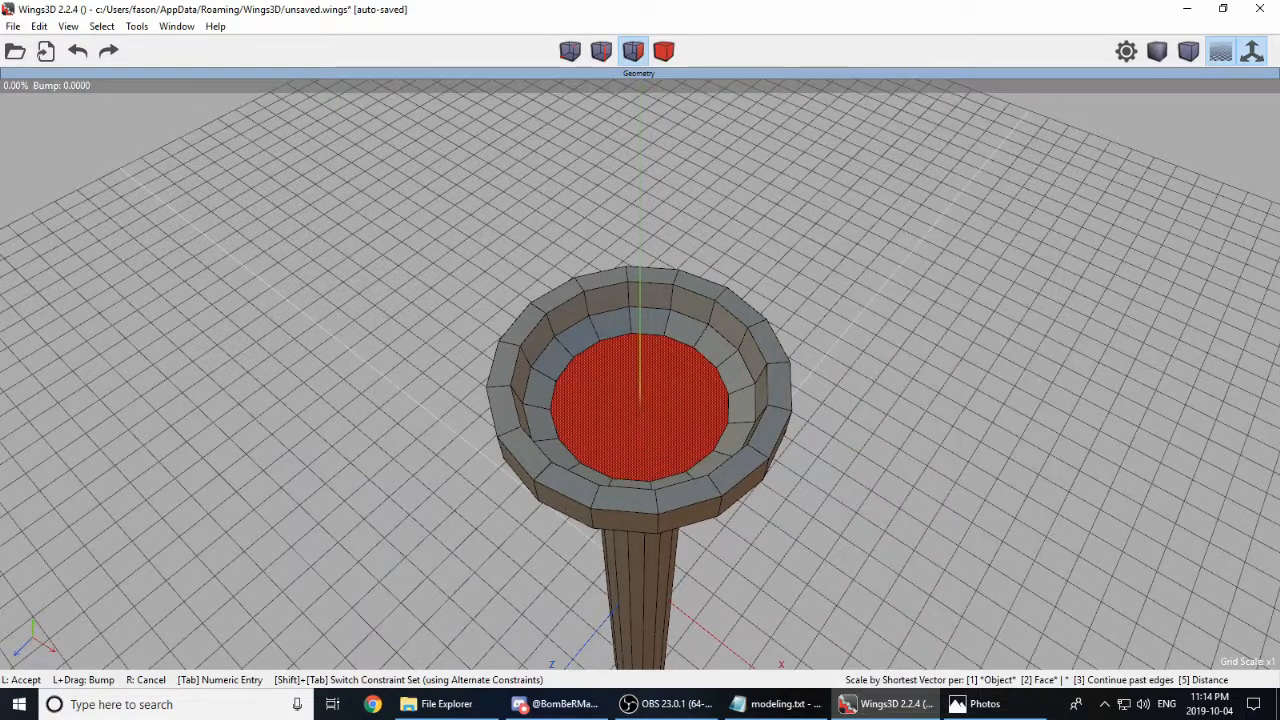
pyautogui.click(857, 337)
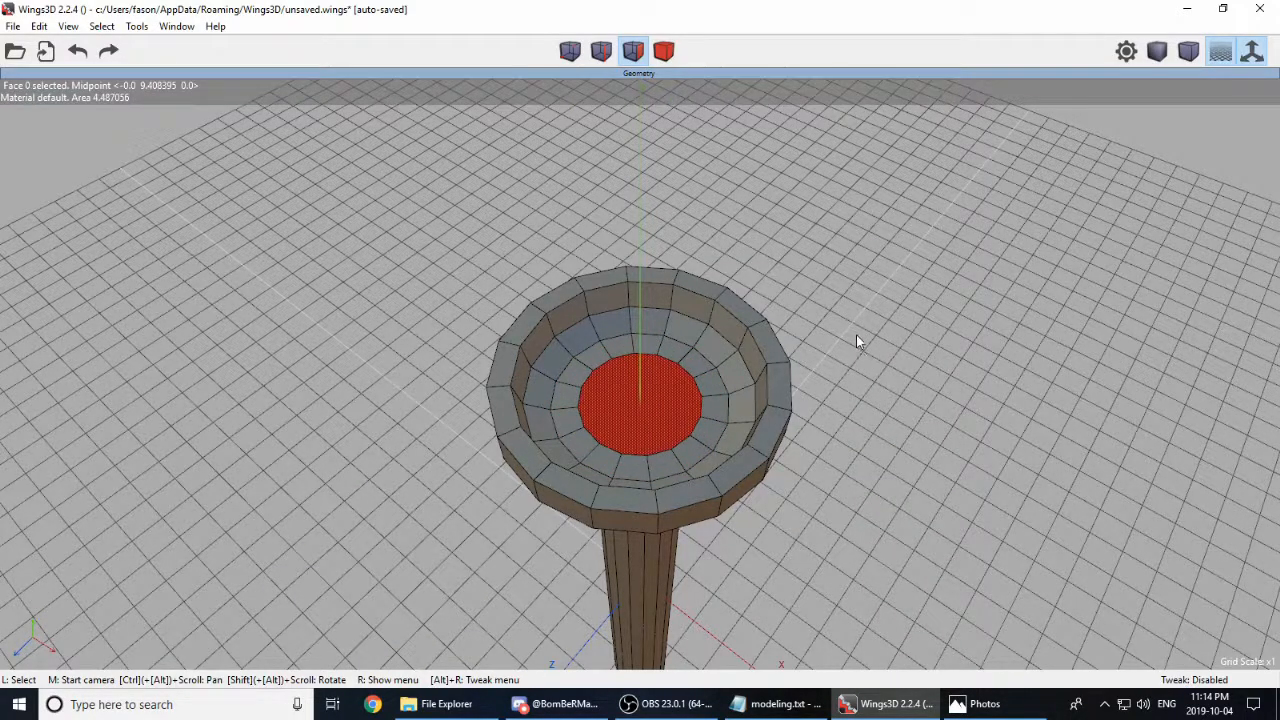
pyautogui.rightClick(857, 337)
pyautogui.click(885, 250)
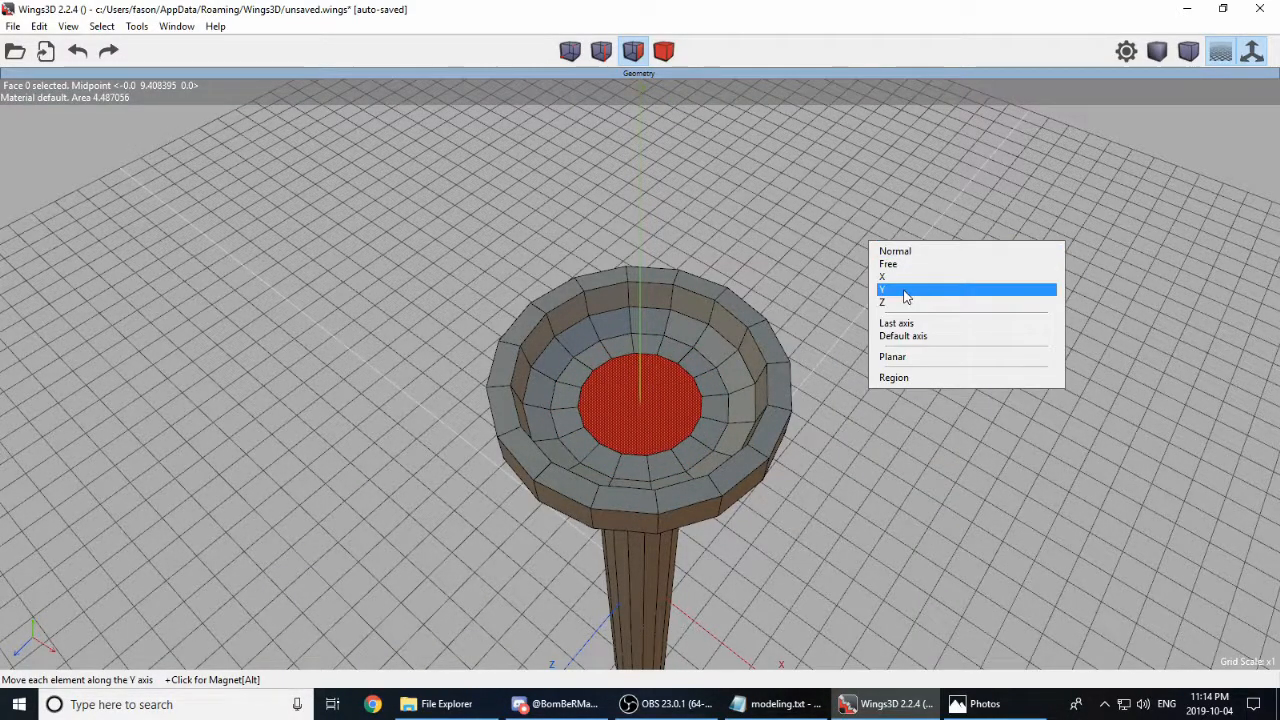
pyautogui.click(885, 288)
pyautogui.click(872, 294)
pyautogui.middleClick(872, 294)
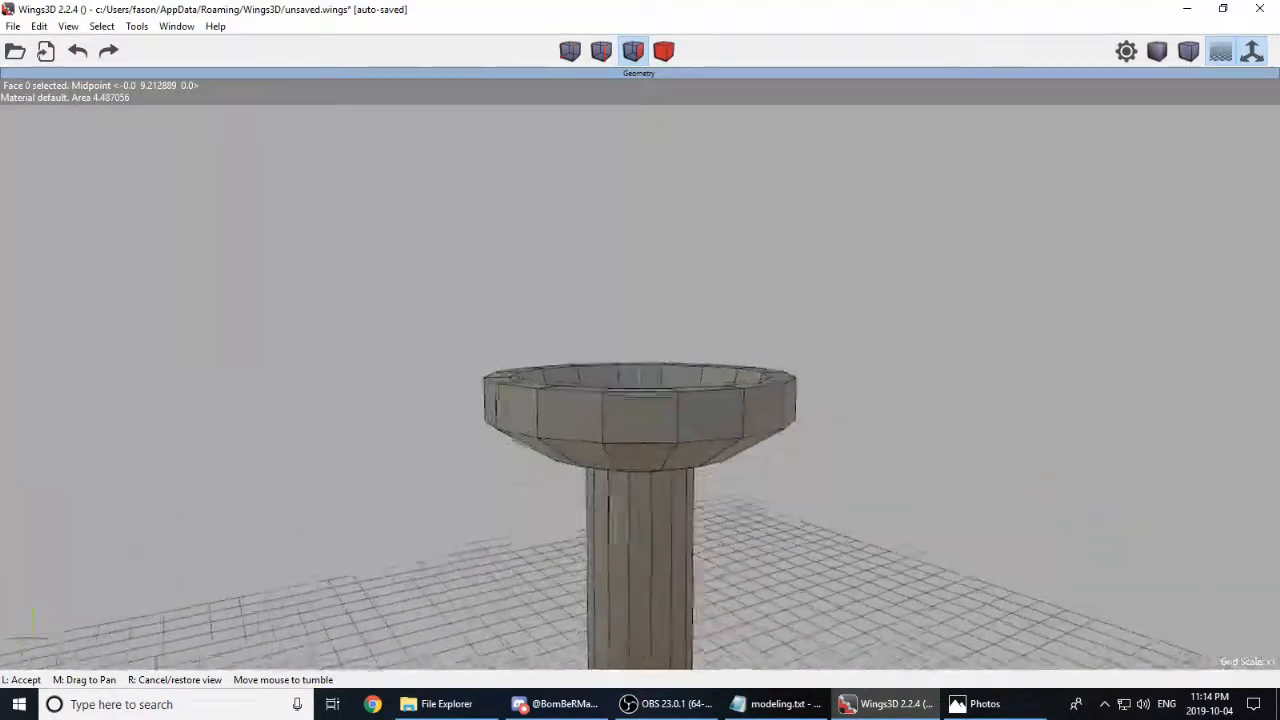
pyautogui.click(858, 307)
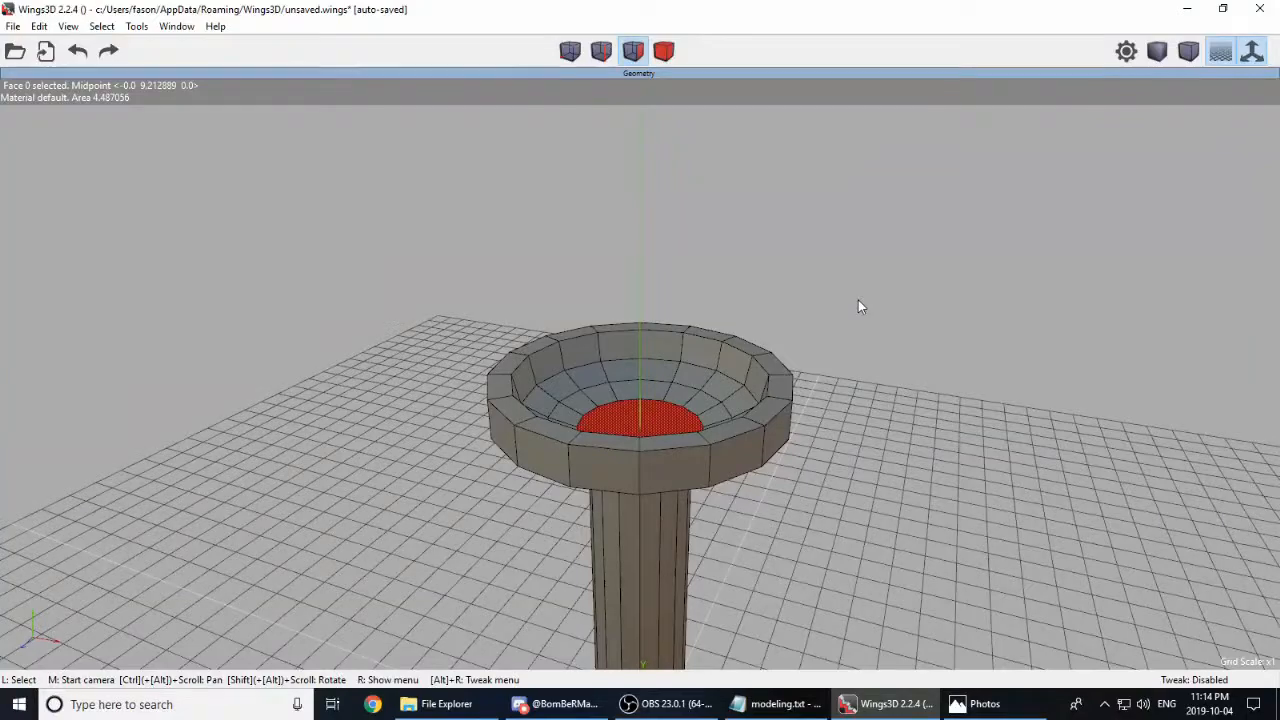
# Step: Clear the face selection and compare the torch head's bowl with the Torch.jpg reference in Photos
pyautogui.click(874, 355)
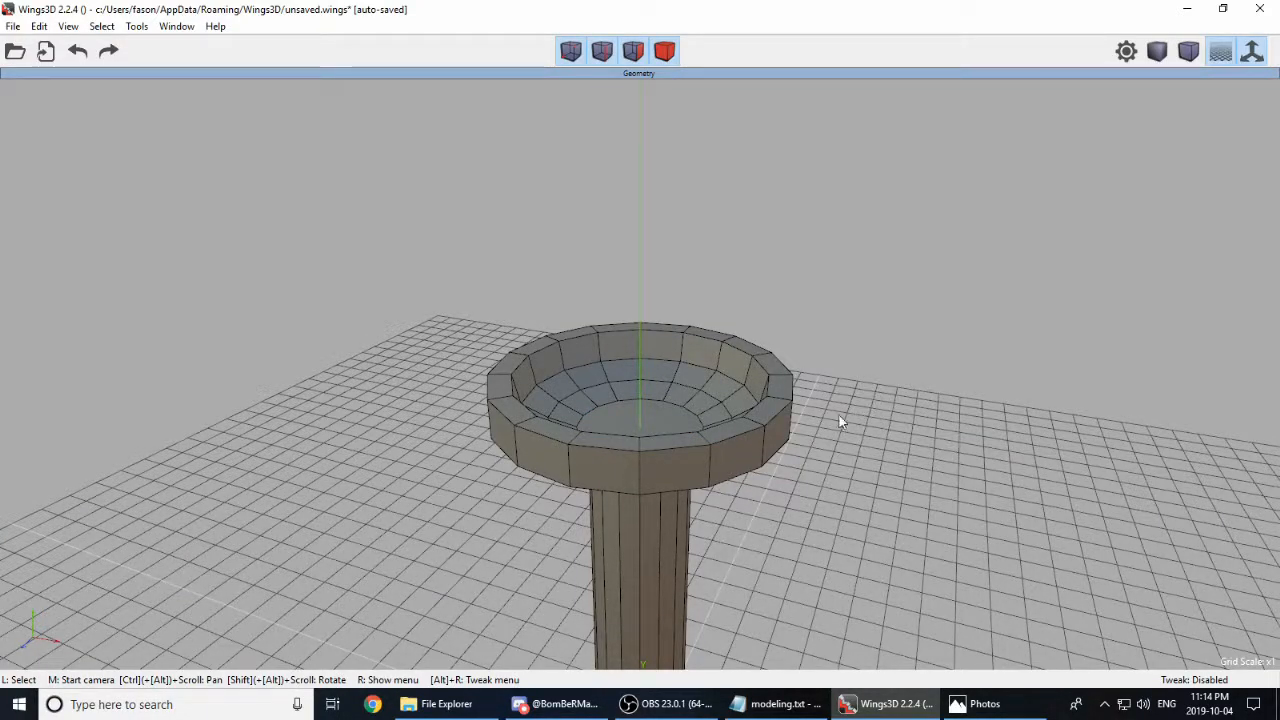
pyautogui.middleClick(843, 463)
pyautogui.click(843, 463)
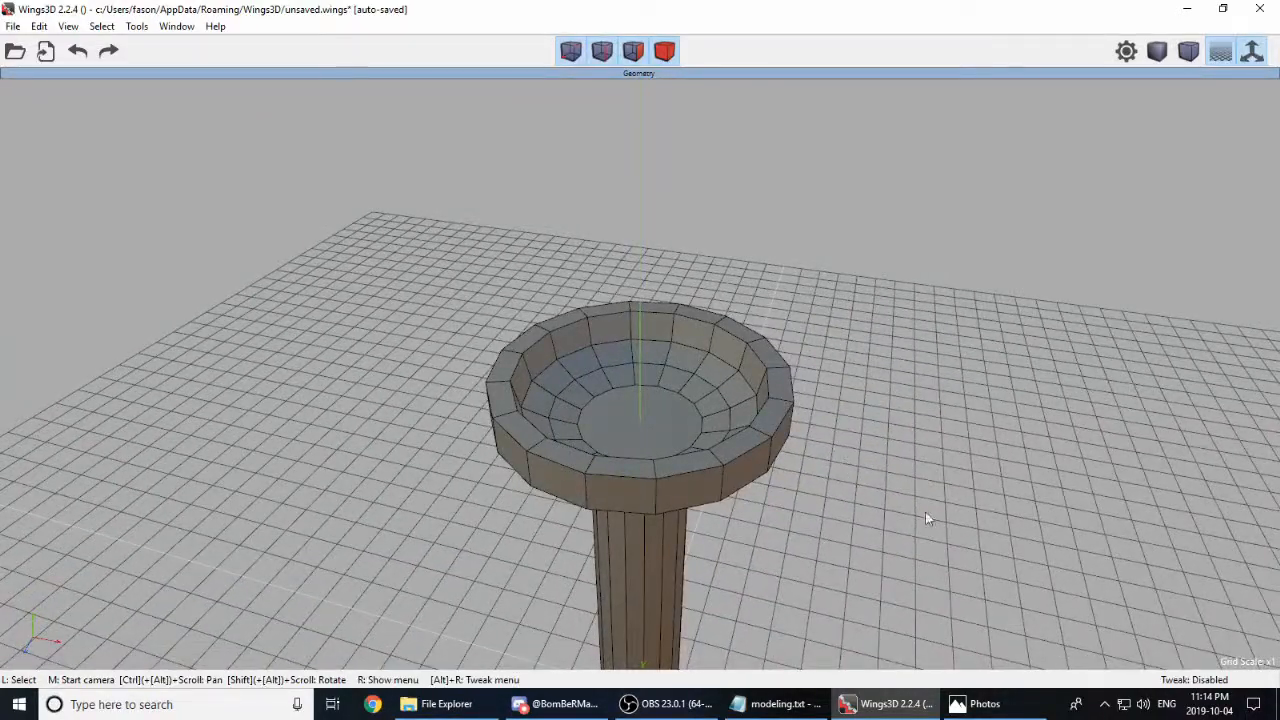
pyautogui.click(970, 704)
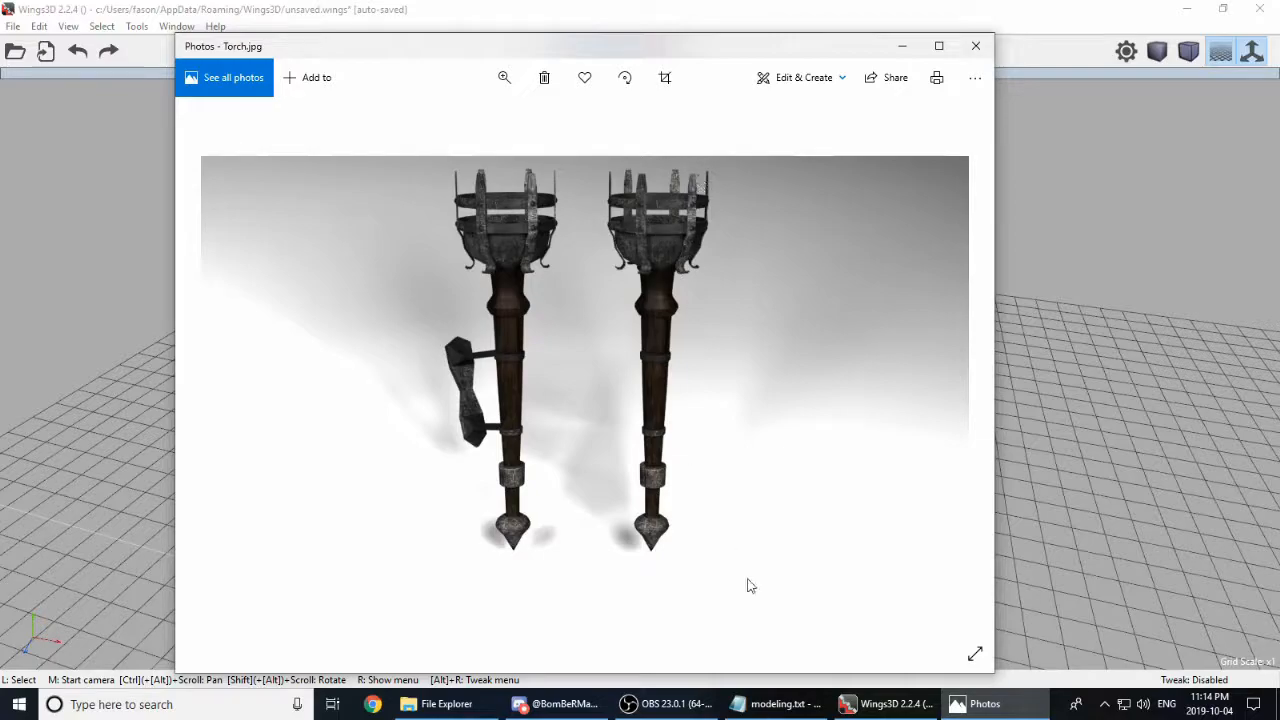
pyautogui.click(975, 704)
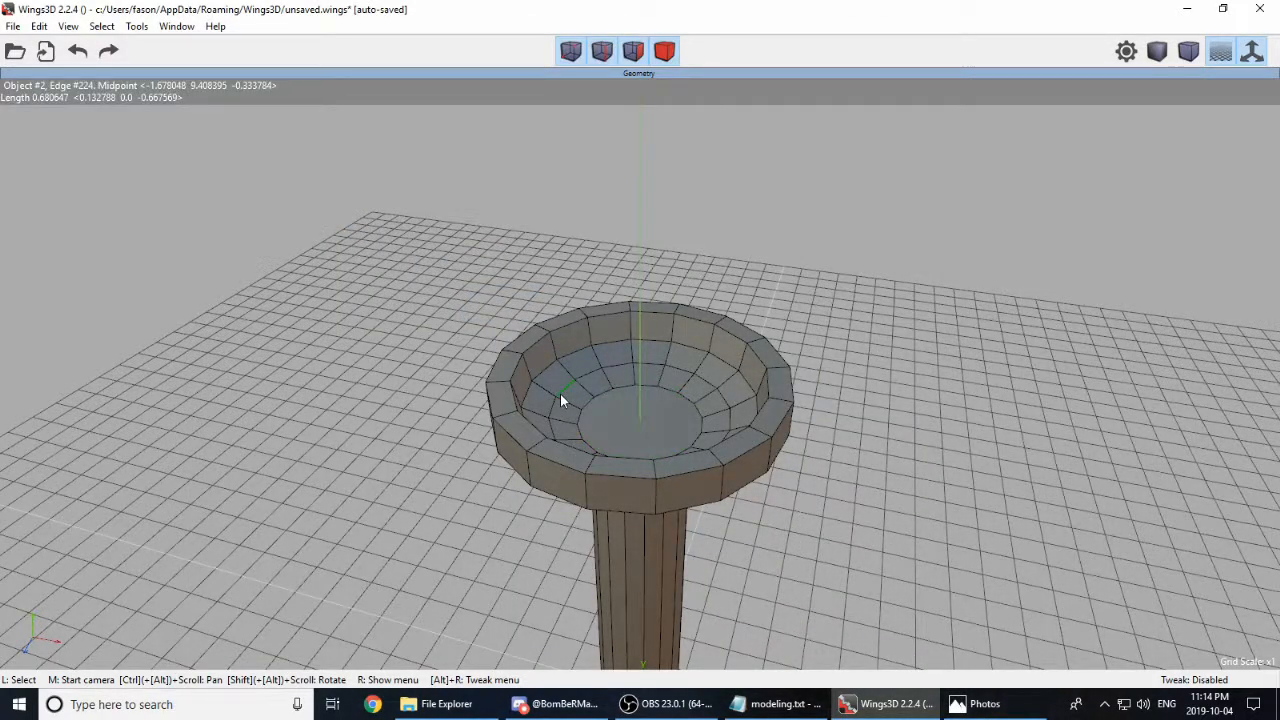
# Step: Select eight alternating top faces around the torch head's rim
pyautogui.click(612, 465)
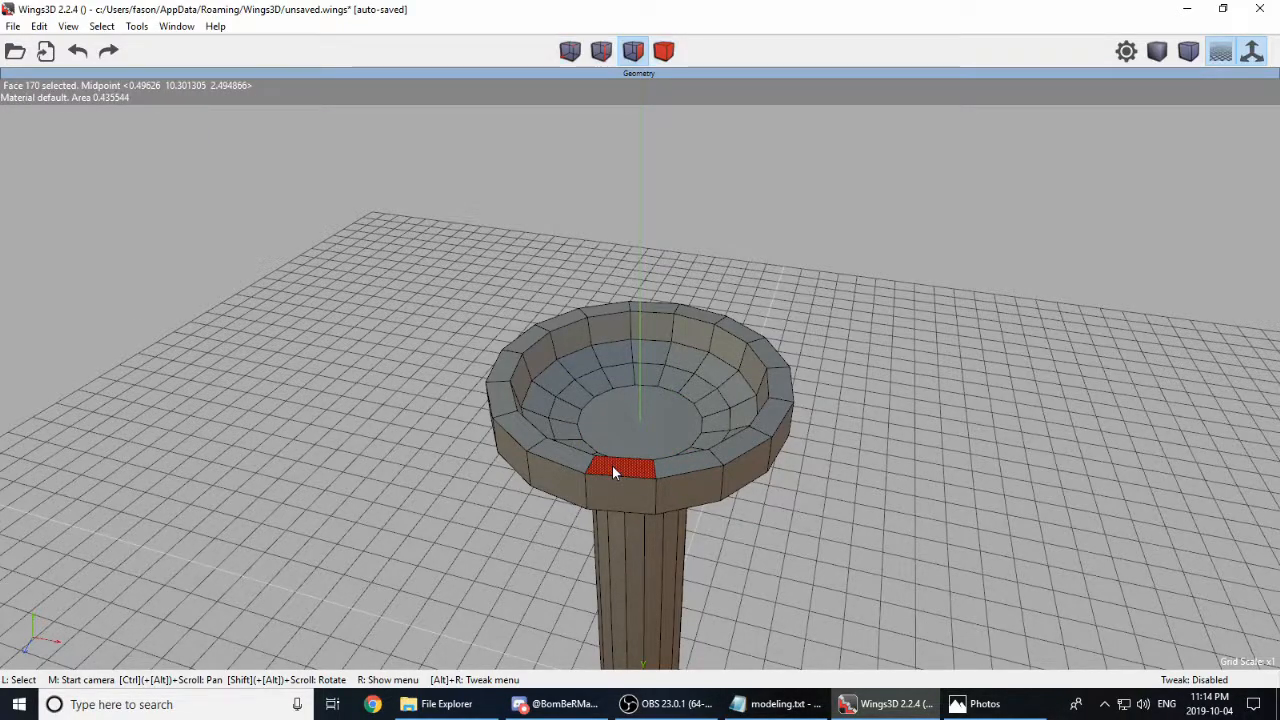
pyautogui.click(740, 445)
pyautogui.click(780, 384)
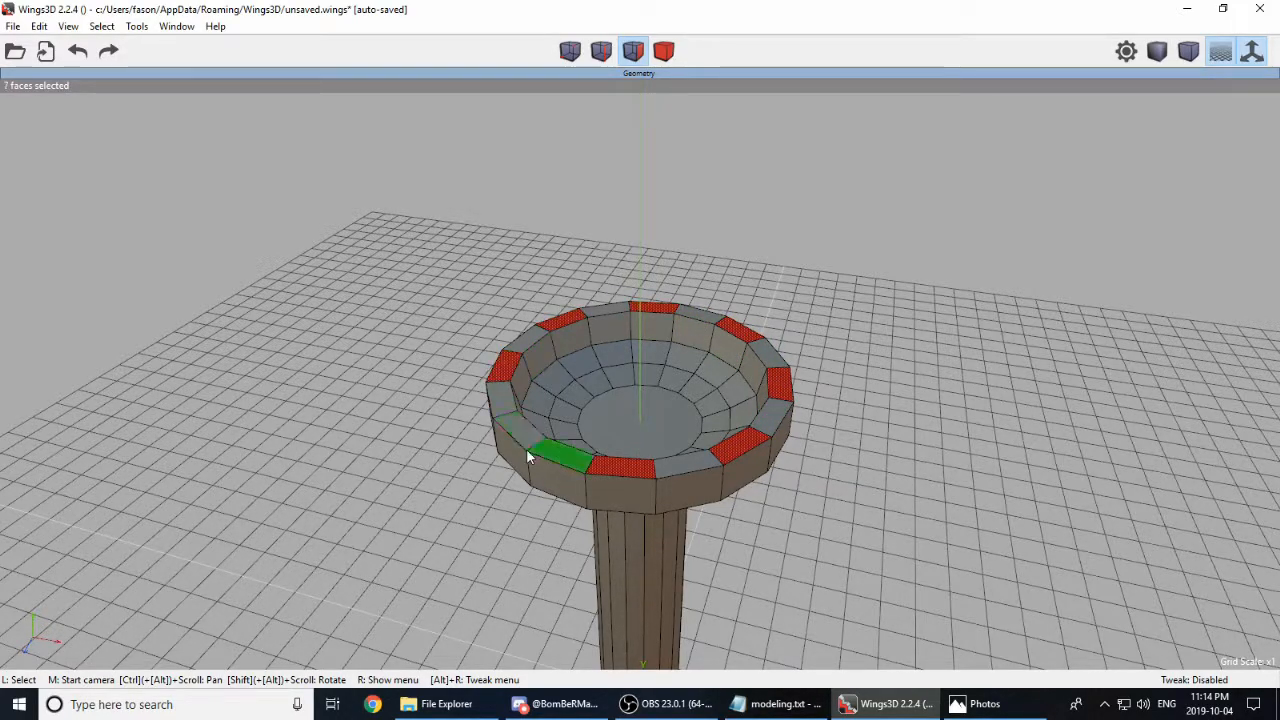
pyautogui.middleClick(813, 487)
pyautogui.click(813, 487)
pyautogui.middleClick(813, 487)
pyautogui.click(782, 520)
# Step: Extrude the eight selected rim faces upward along the Y axis to start the upright bars
pyautogui.rightClick(816, 309)
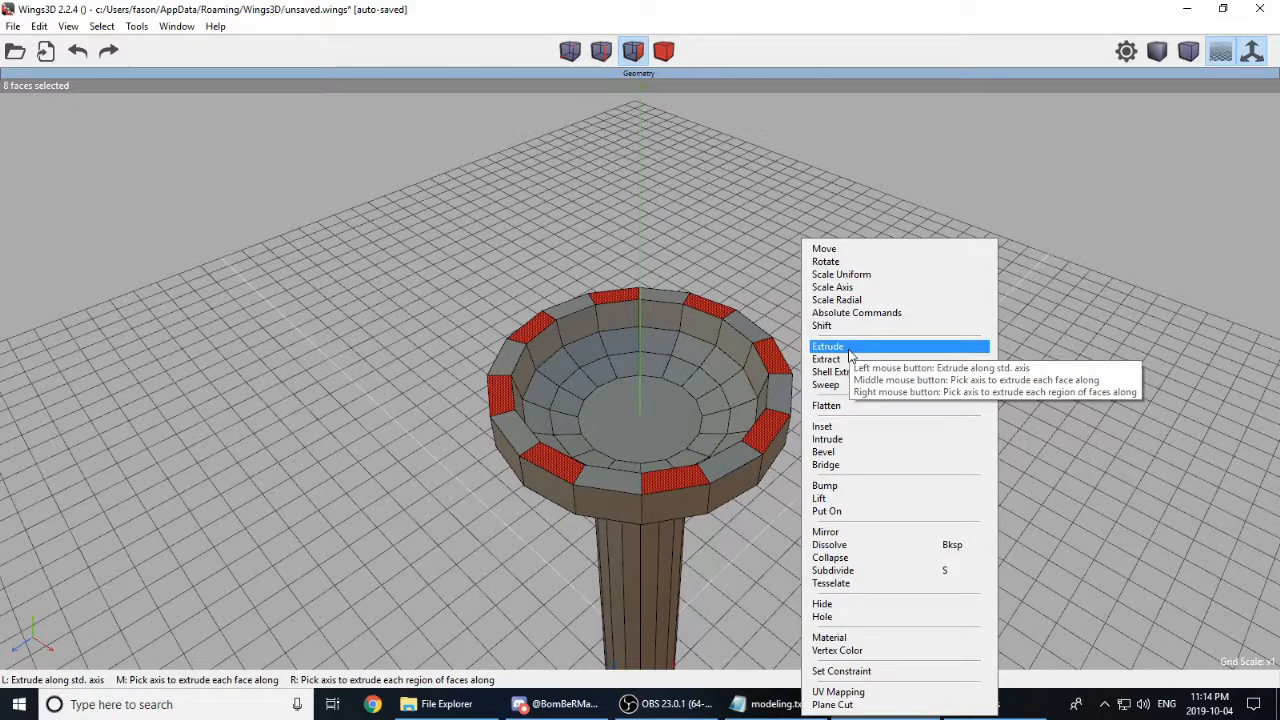
pyautogui.click(850, 352)
pyautogui.click(849, 352)
pyautogui.click(823, 345)
pyautogui.rightClick(752, 270)
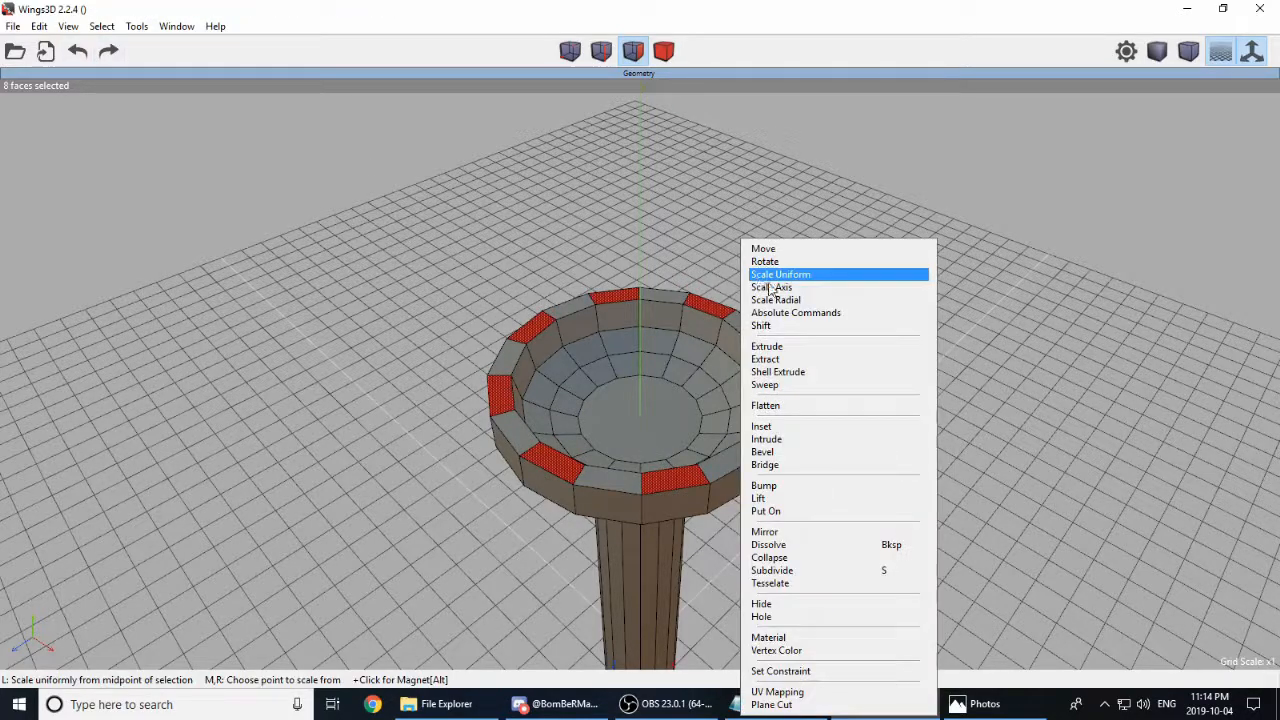
pyautogui.click(822, 350)
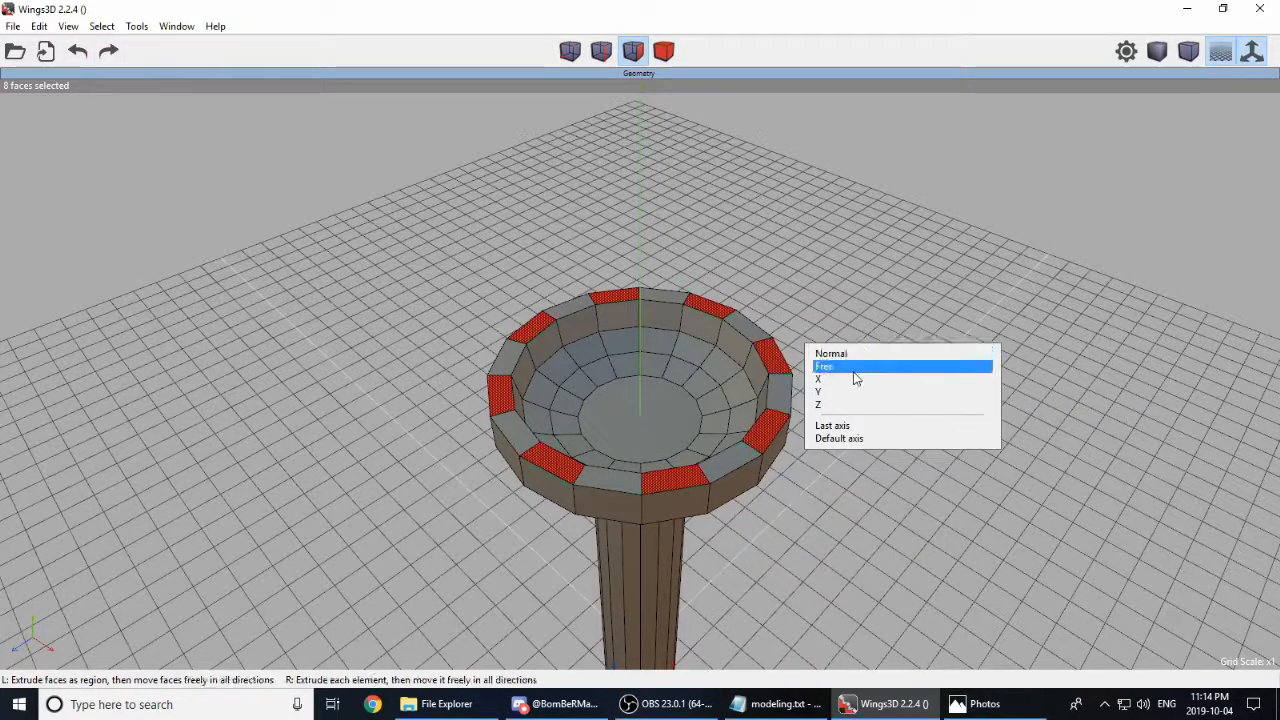
pyautogui.click(851, 383)
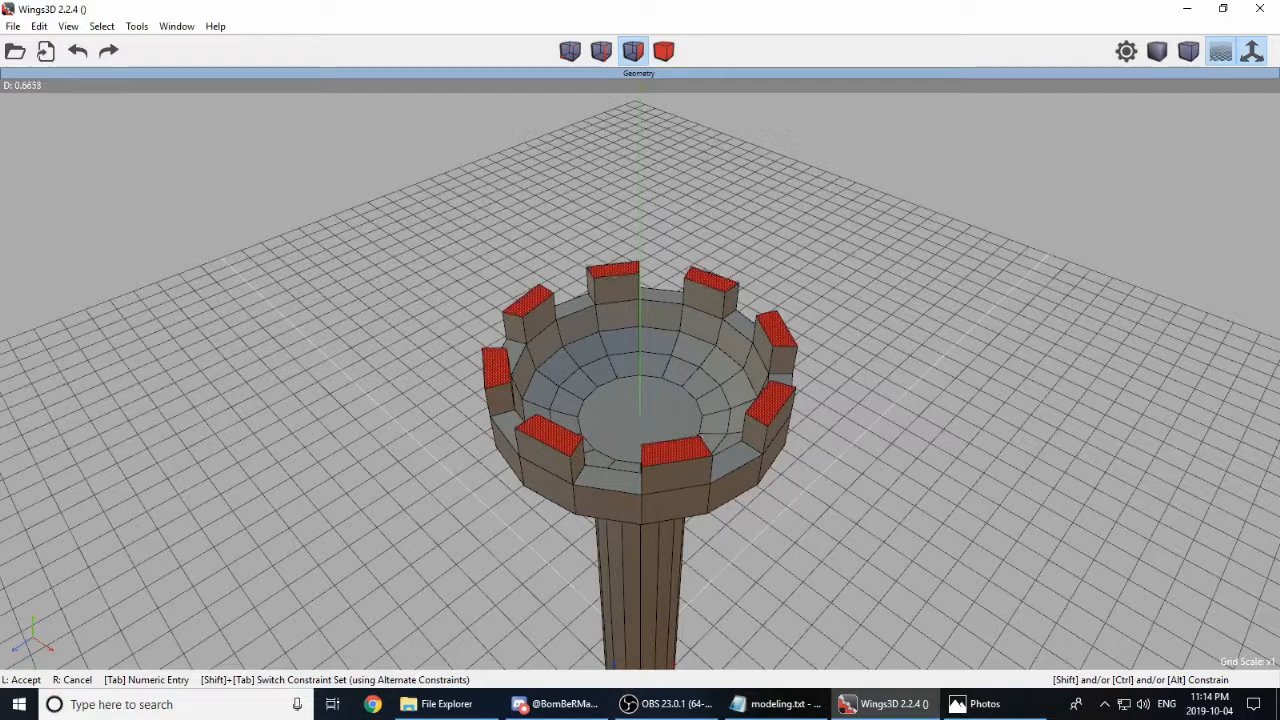
pyautogui.click(847, 375)
# Step: Extrude the eight bar tops upward along the Y axis in three more segments of about 0.83, 0.86 and 0.71
pyautogui.rightClick(847, 375)
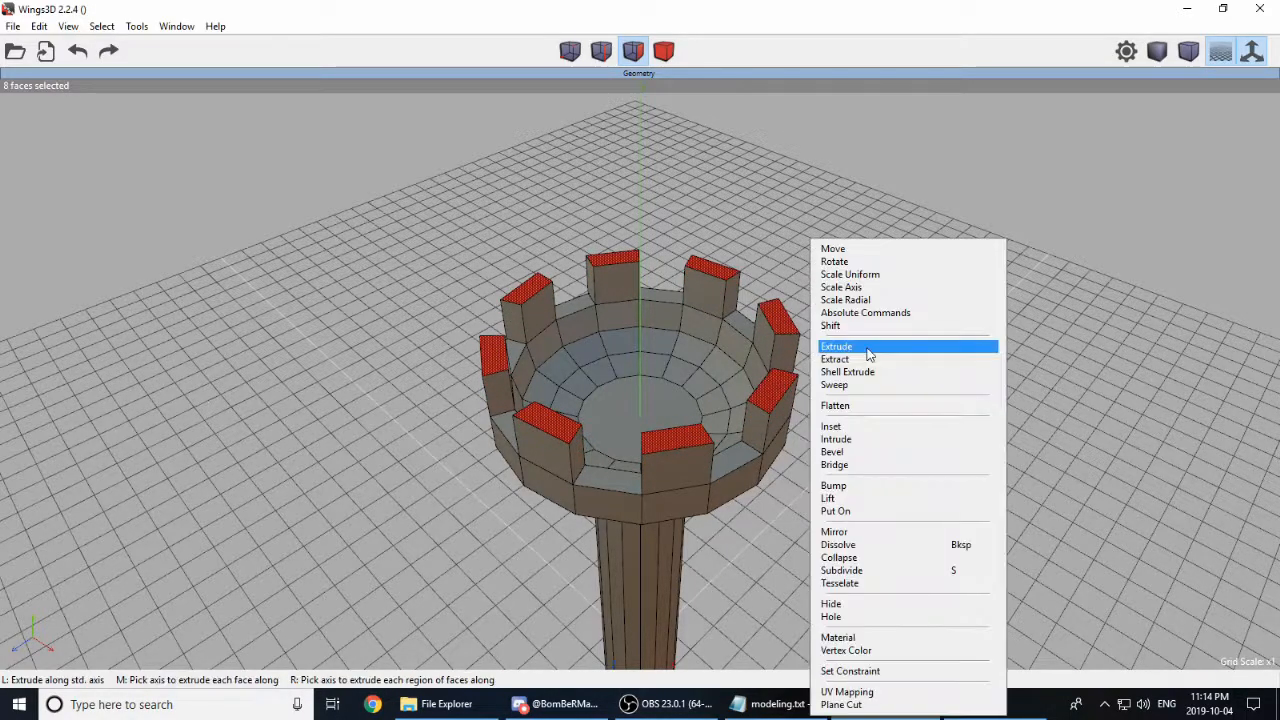
pyautogui.click(872, 346)
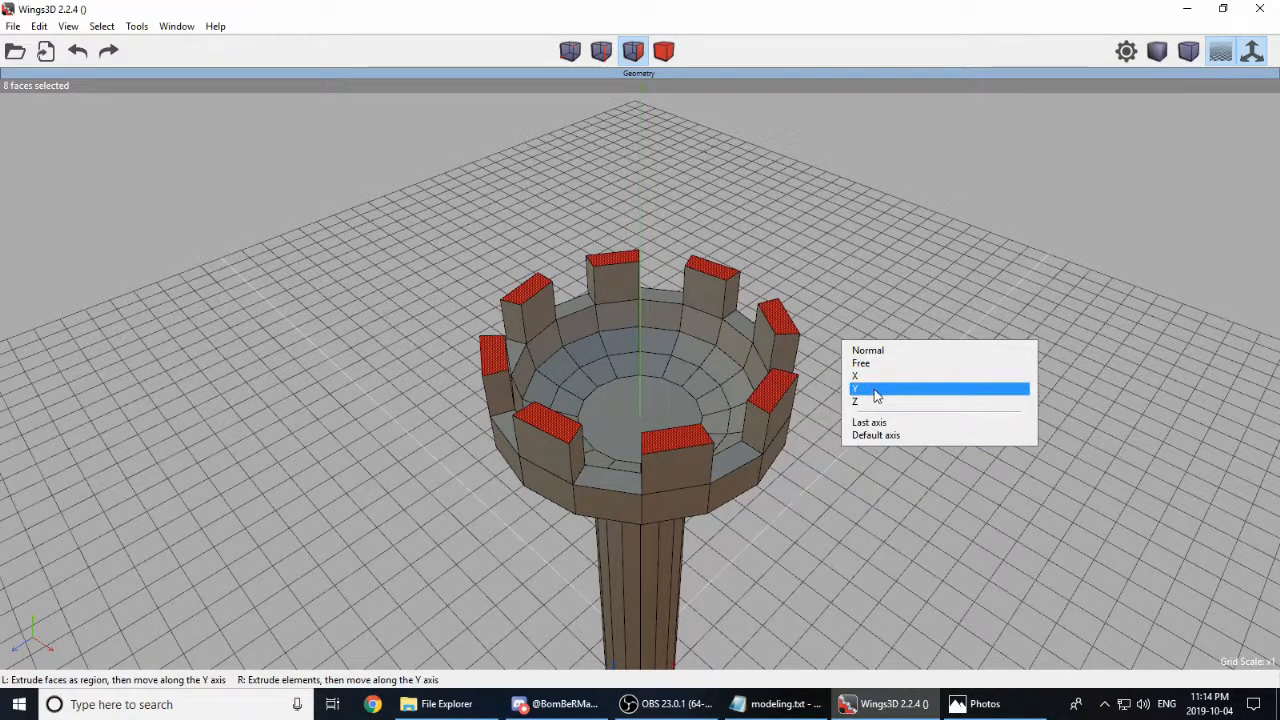
pyautogui.click(868, 388)
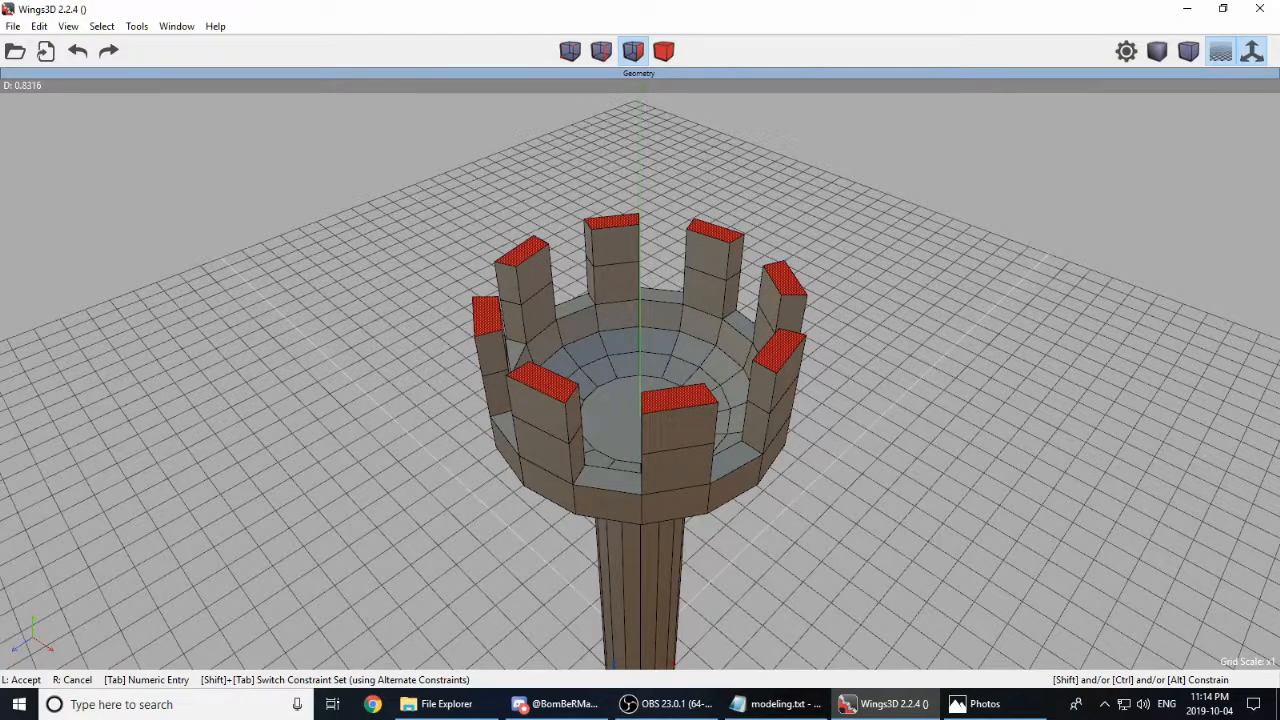
pyautogui.click(860, 329)
pyautogui.rightClick(860, 329)
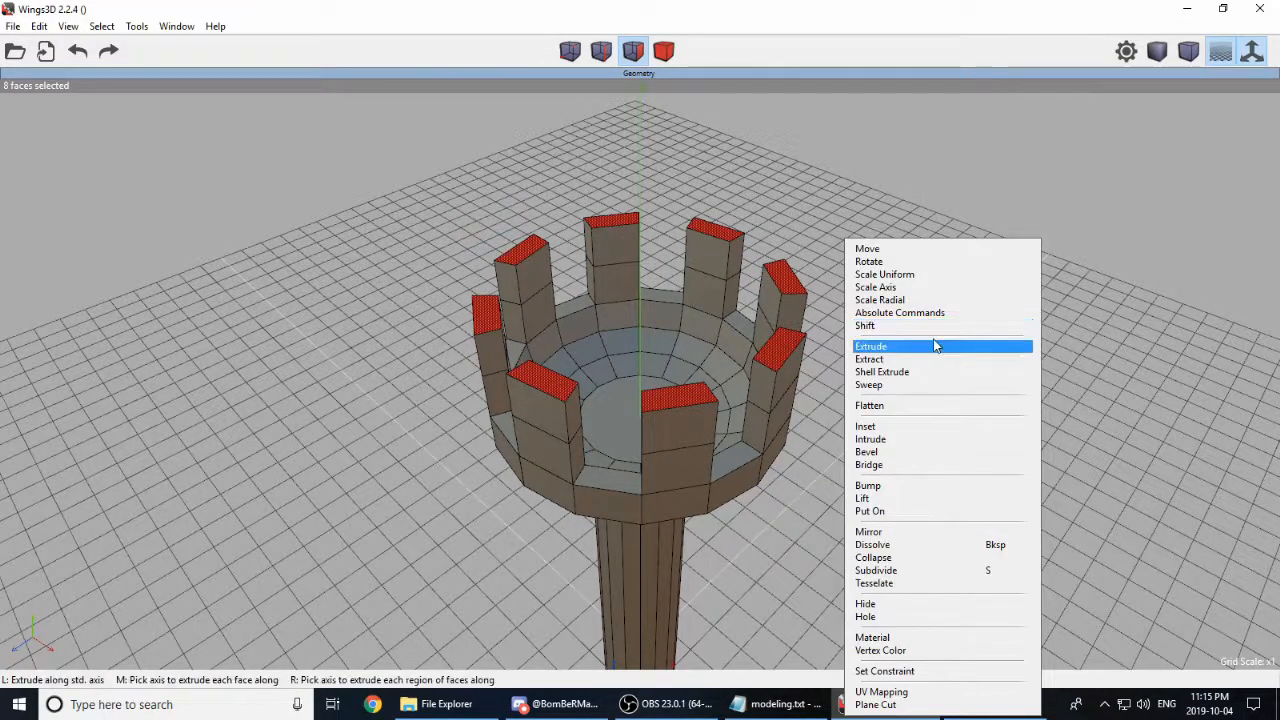
pyautogui.click(882, 346)
pyautogui.click(892, 392)
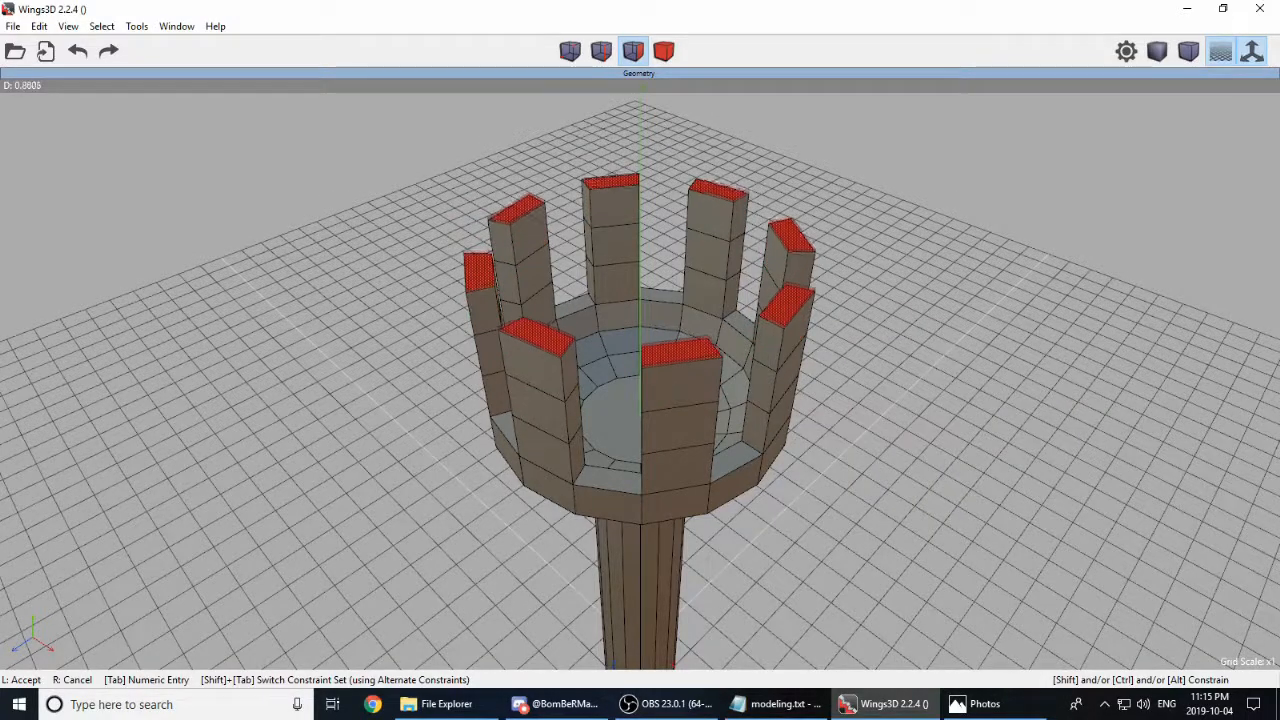
pyautogui.click(892, 396)
pyautogui.rightClick(893, 333)
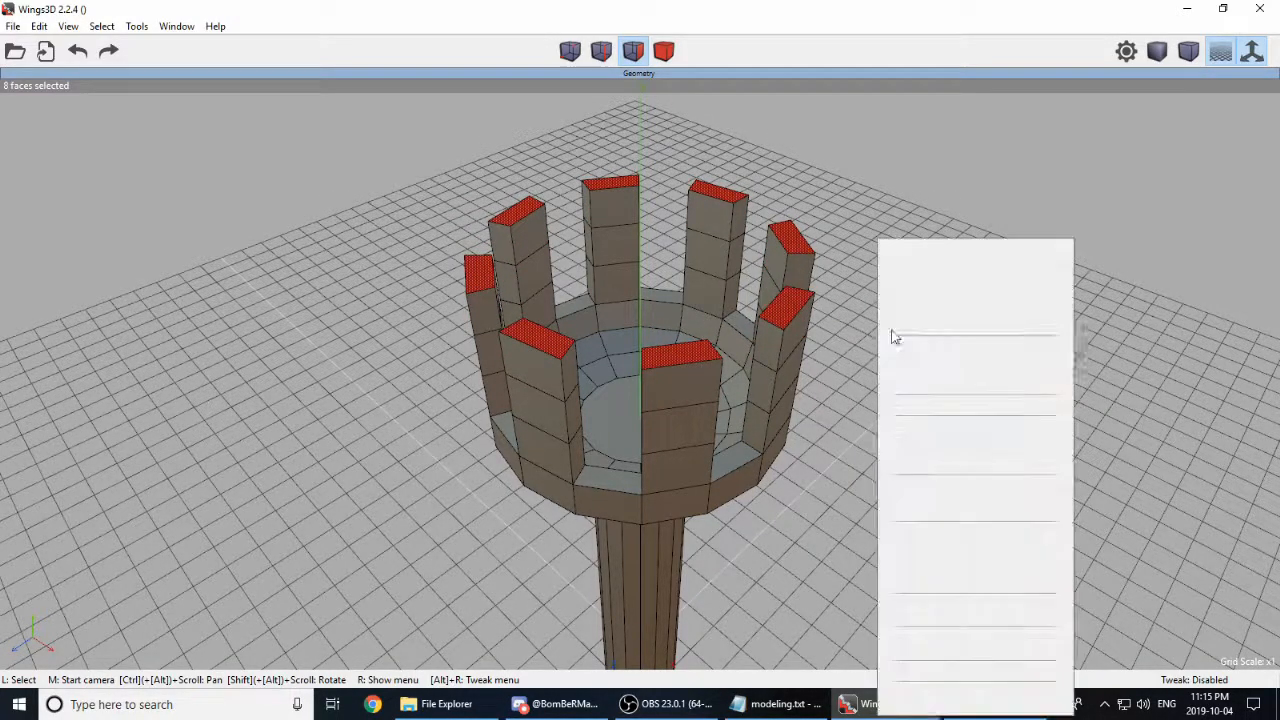
pyautogui.click(900, 349)
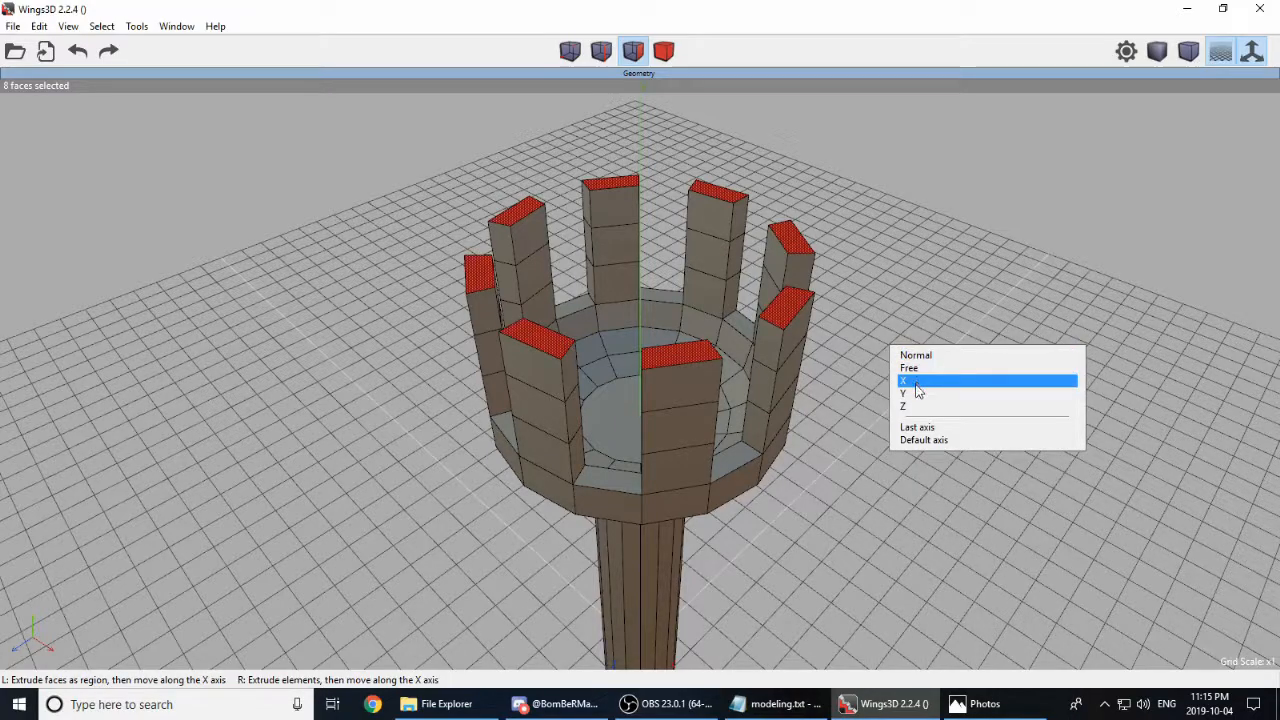
pyautogui.click(917, 393)
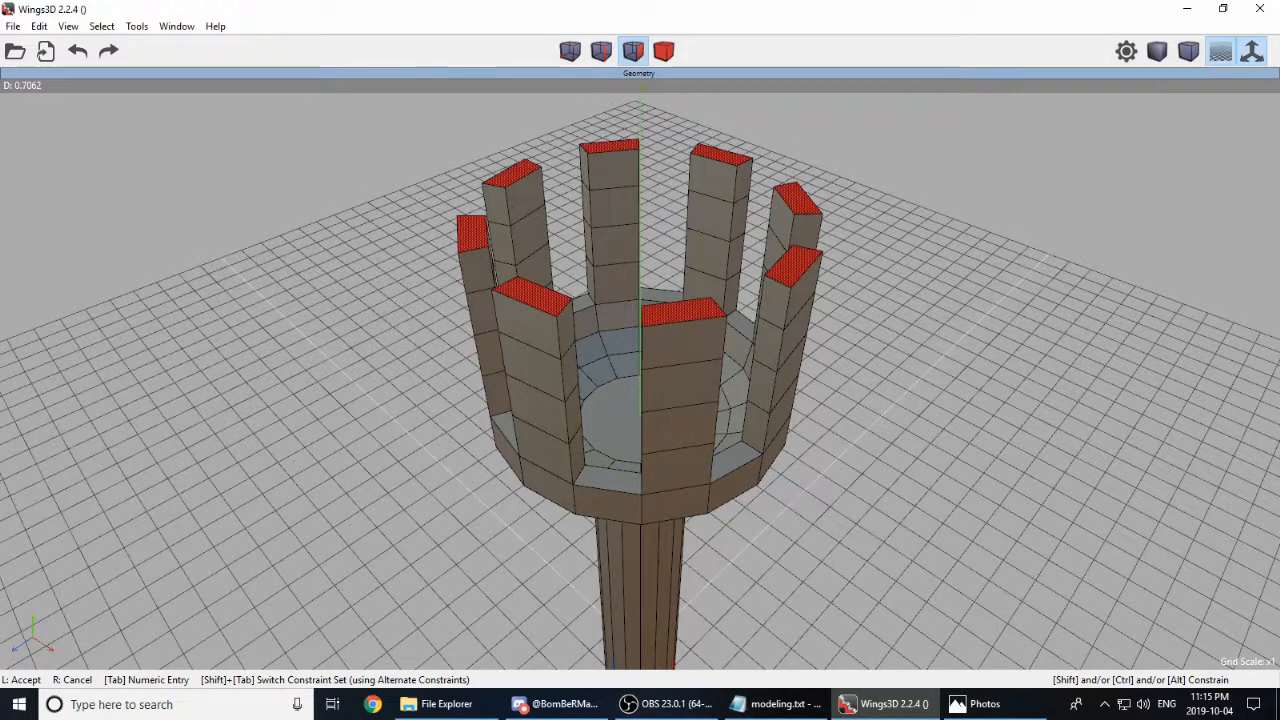
pyautogui.click(913, 397)
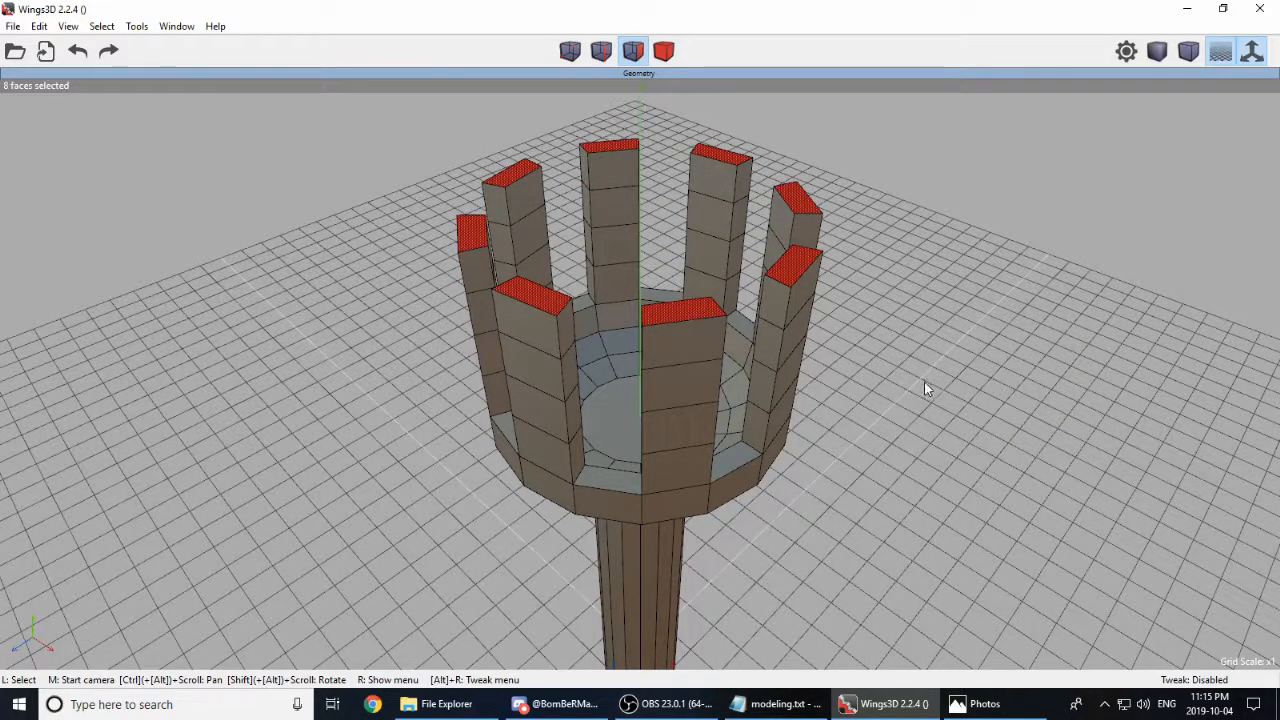
# Step: Taper the eight bars by scaling their top faces uniformly to about 55%
pyautogui.middleClick(886, 333)
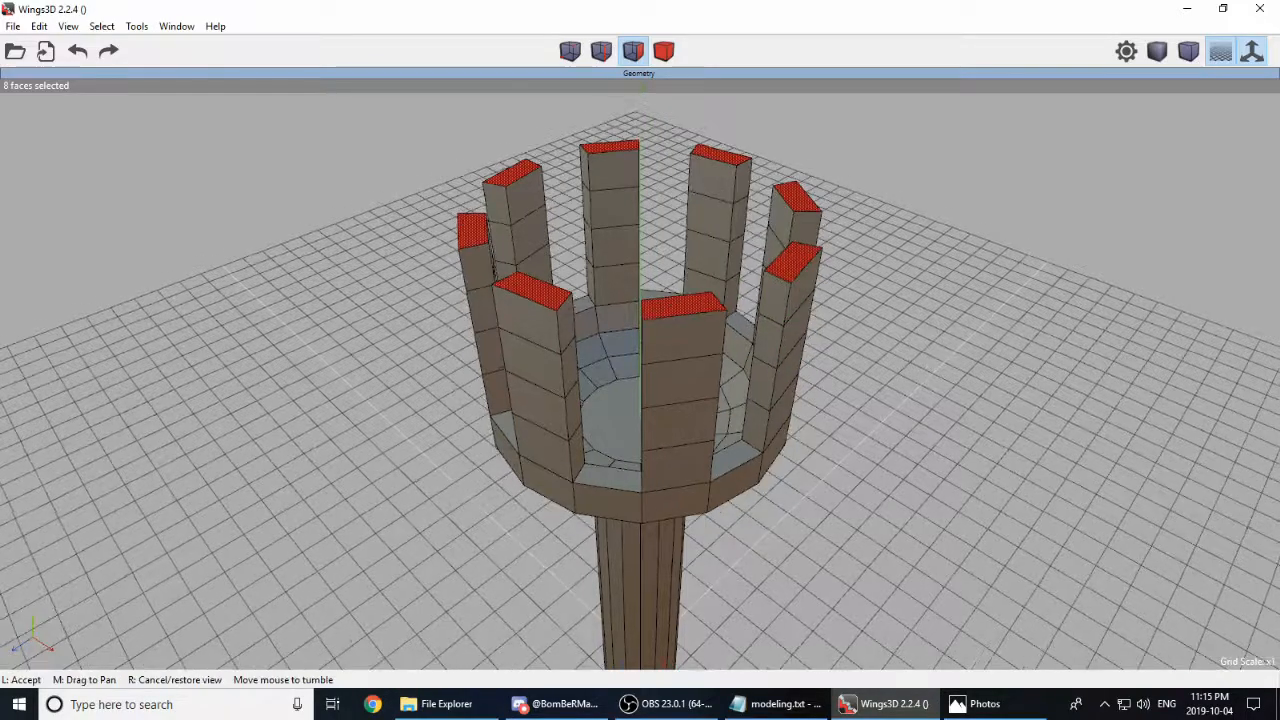
pyautogui.click(929, 239)
pyautogui.rightClick(929, 239)
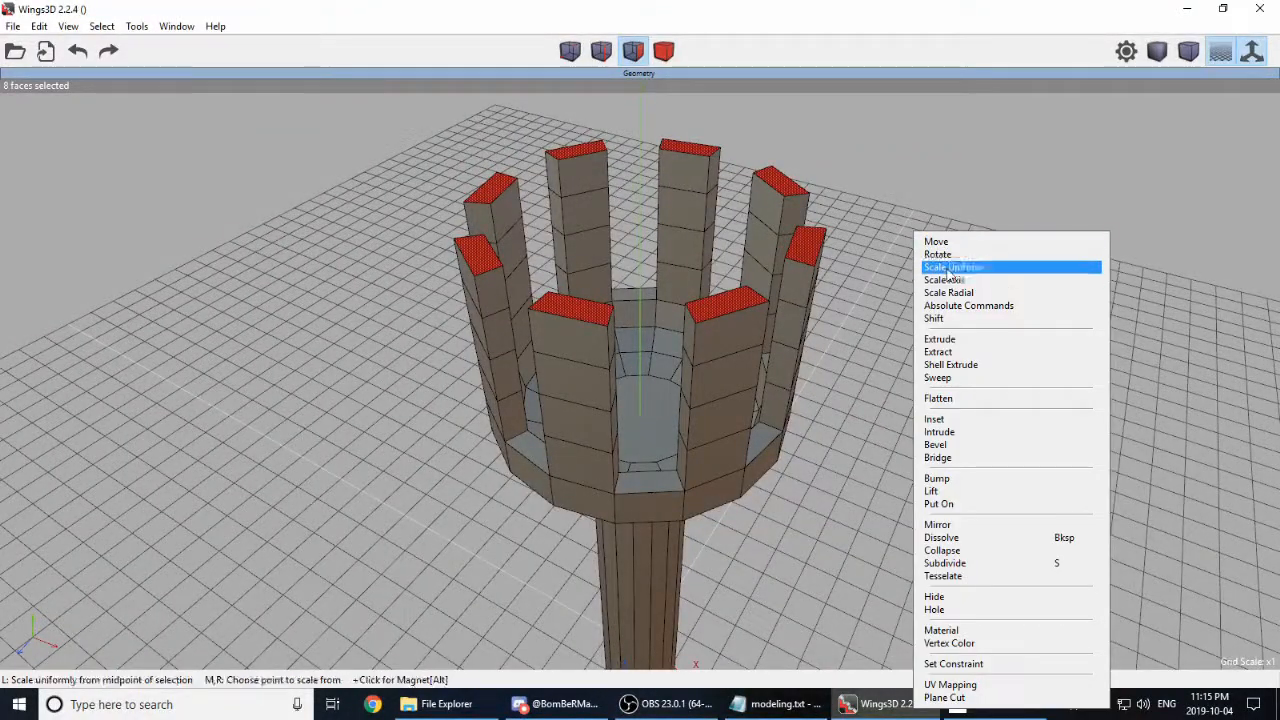
pyautogui.click(945, 268)
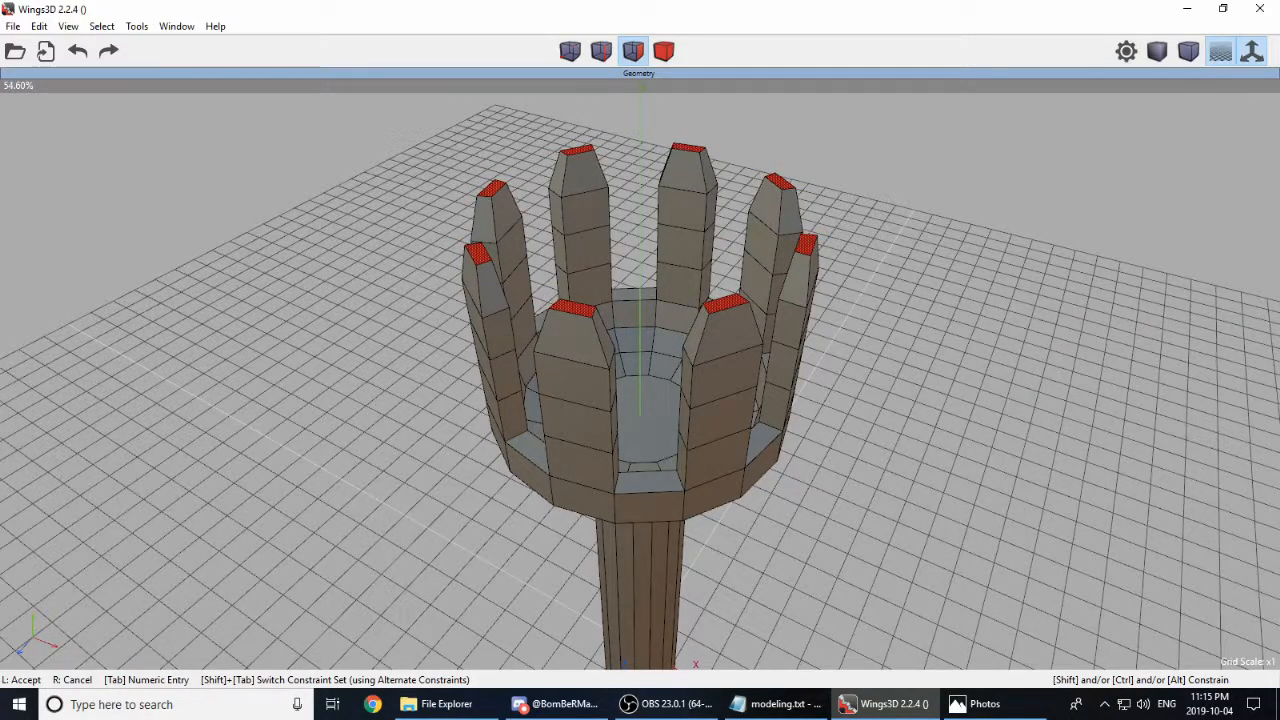
pyautogui.click(943, 264)
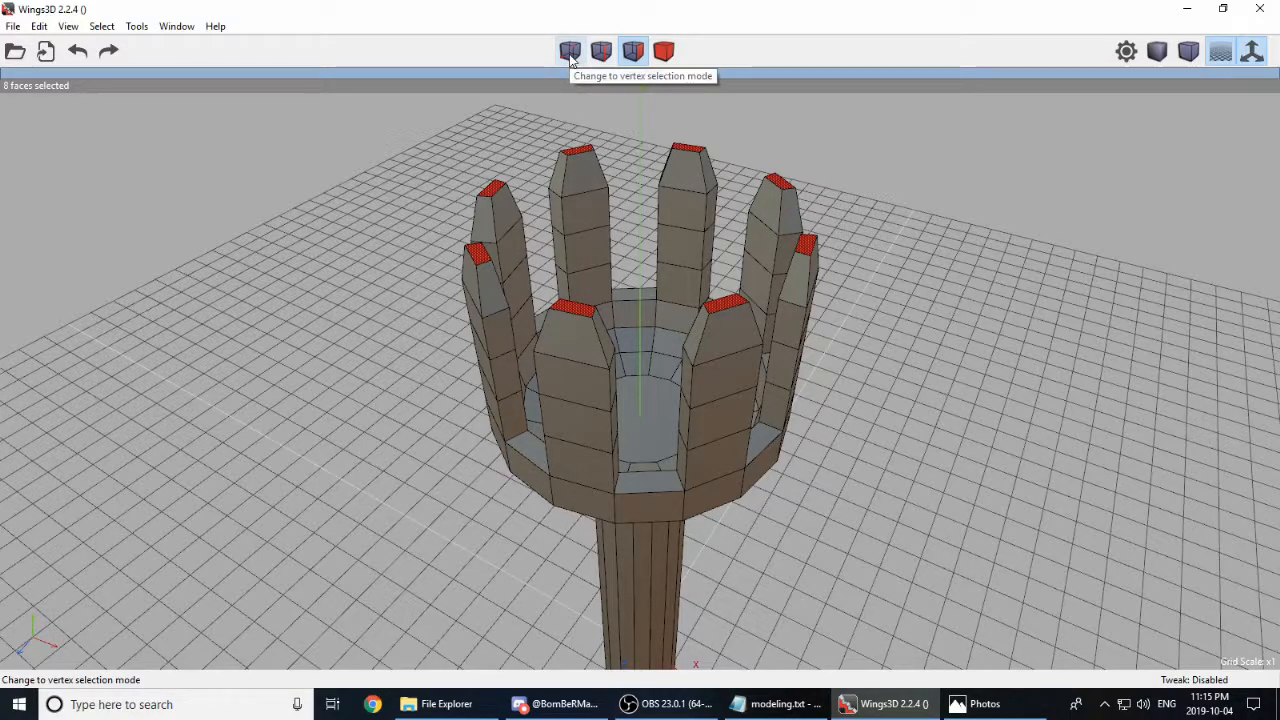
# Step: Convert the selection to vertices and scale the bar tips together uniformly to about 81%, bending them inward
pyautogui.click(571, 57)
pyautogui.rightClick(908, 266)
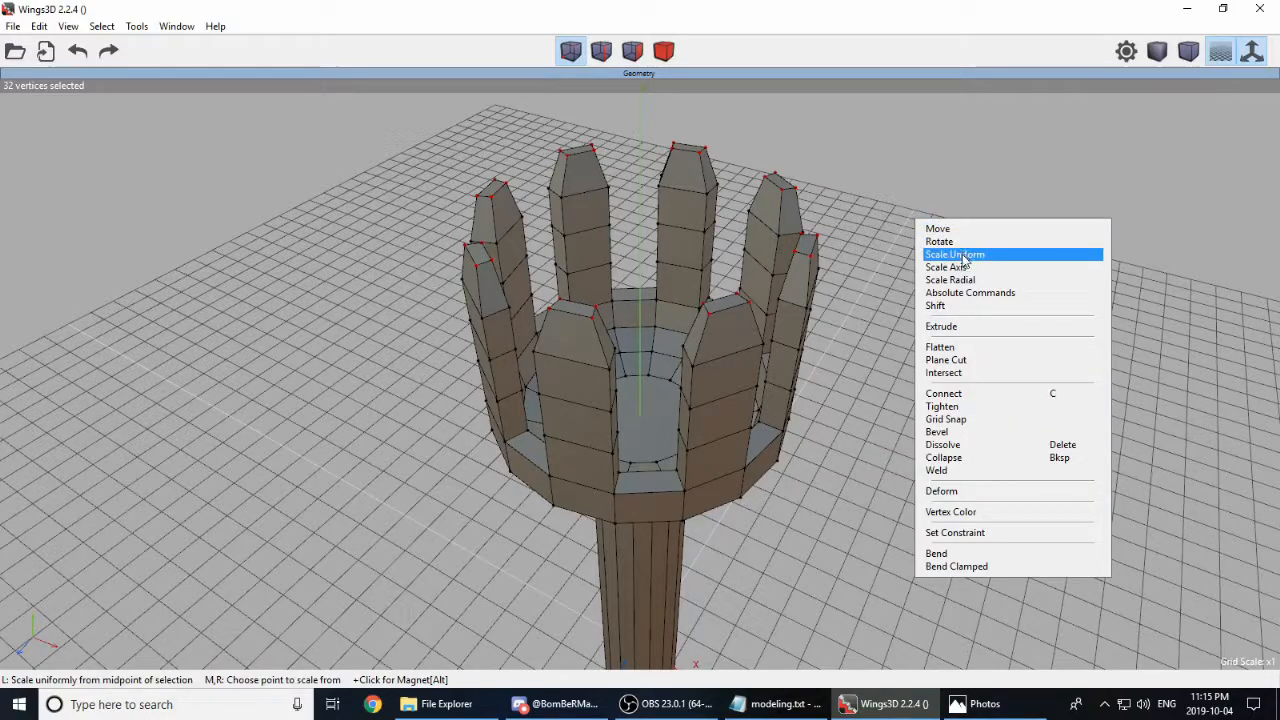
pyautogui.click(962, 255)
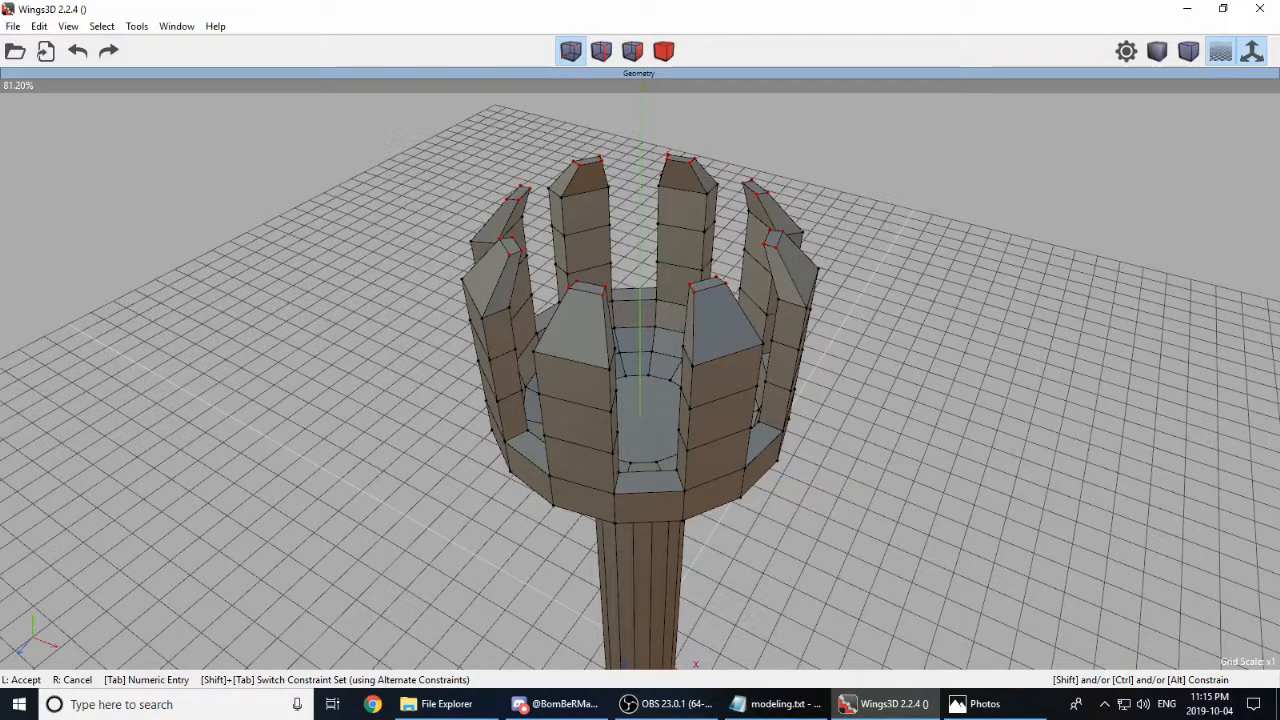
pyautogui.click(930, 245)
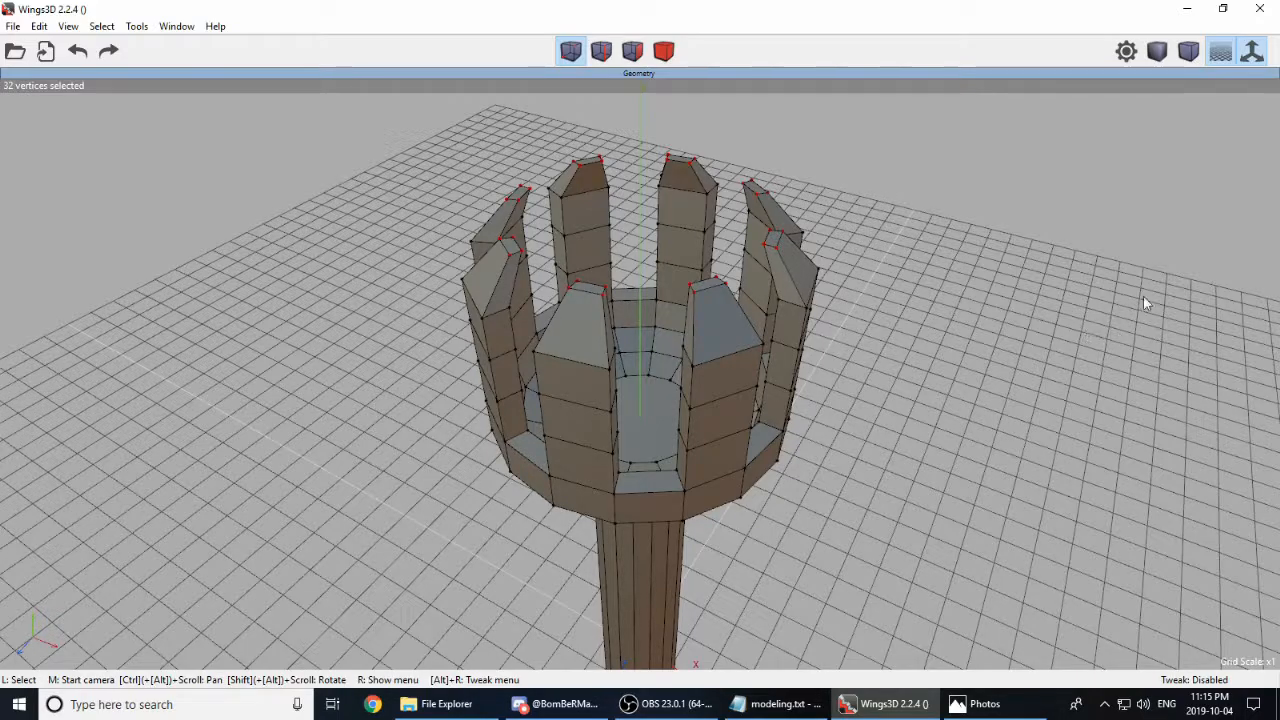
# Step: Clear the vertex selection and select the small top face of each of the eight bars
pyautogui.middleClick(983, 384)
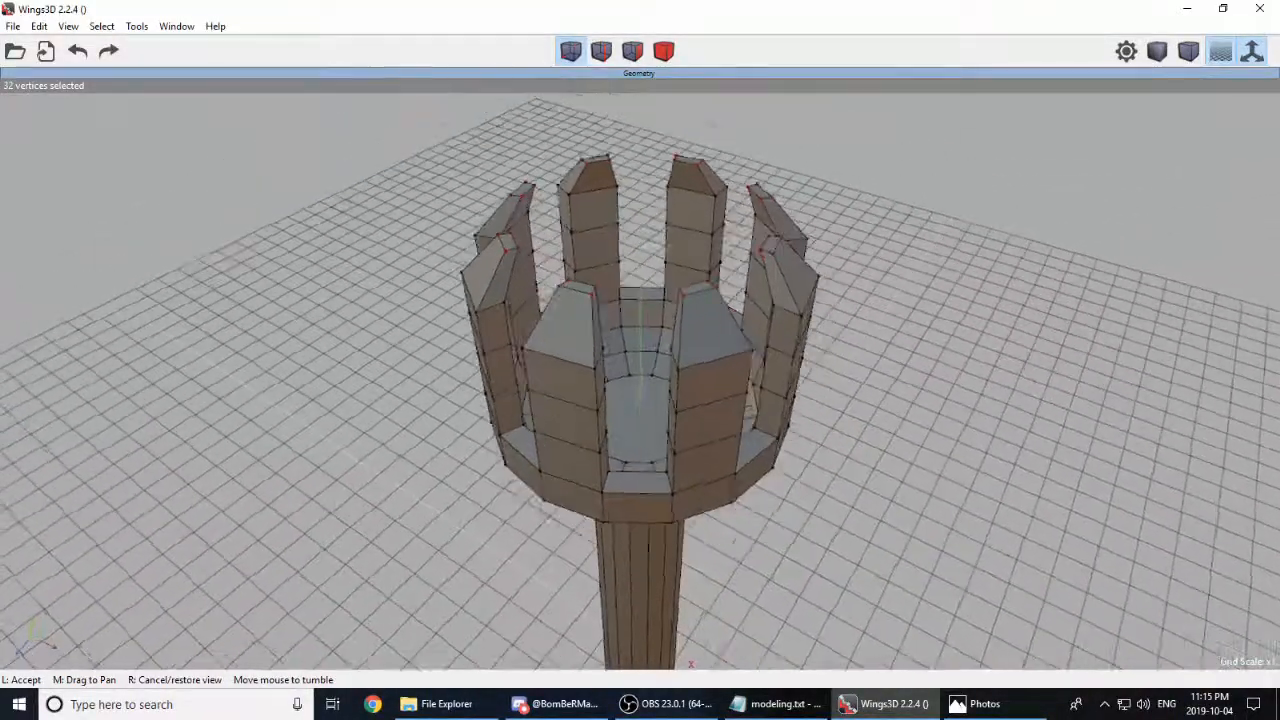
pyautogui.click(981, 379)
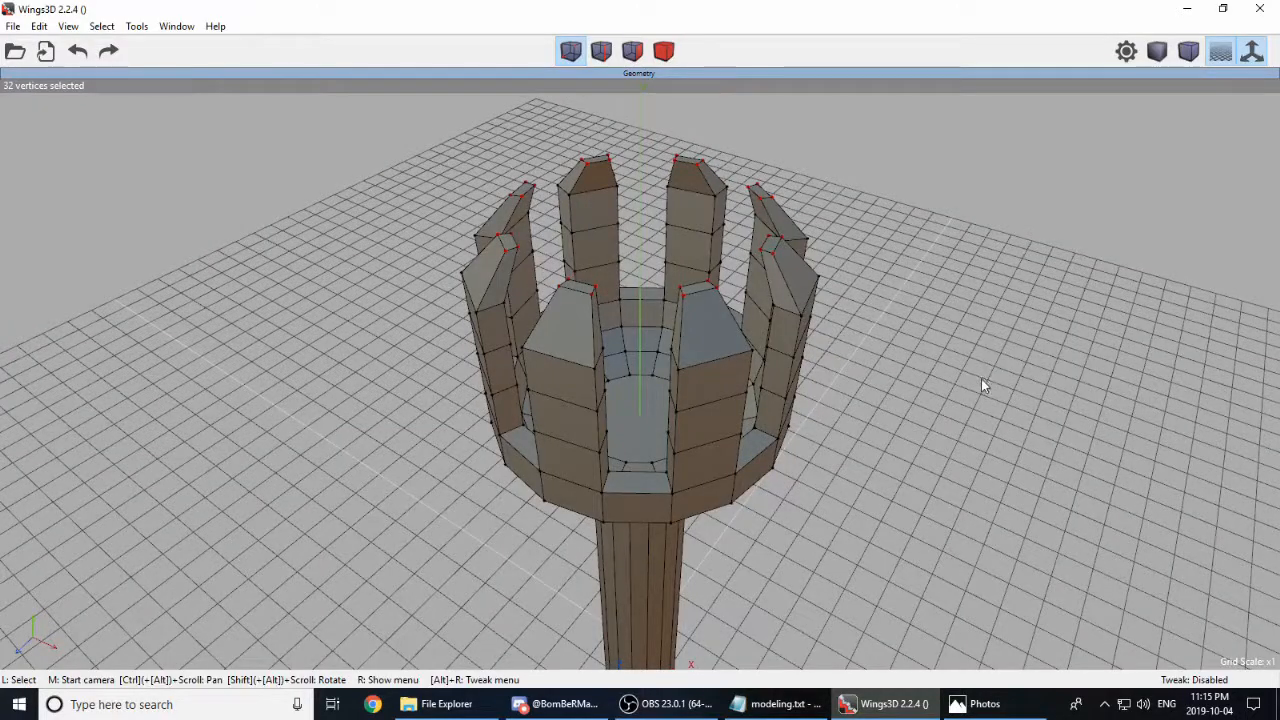
pyautogui.middleClick(912, 381)
pyautogui.click(912, 381)
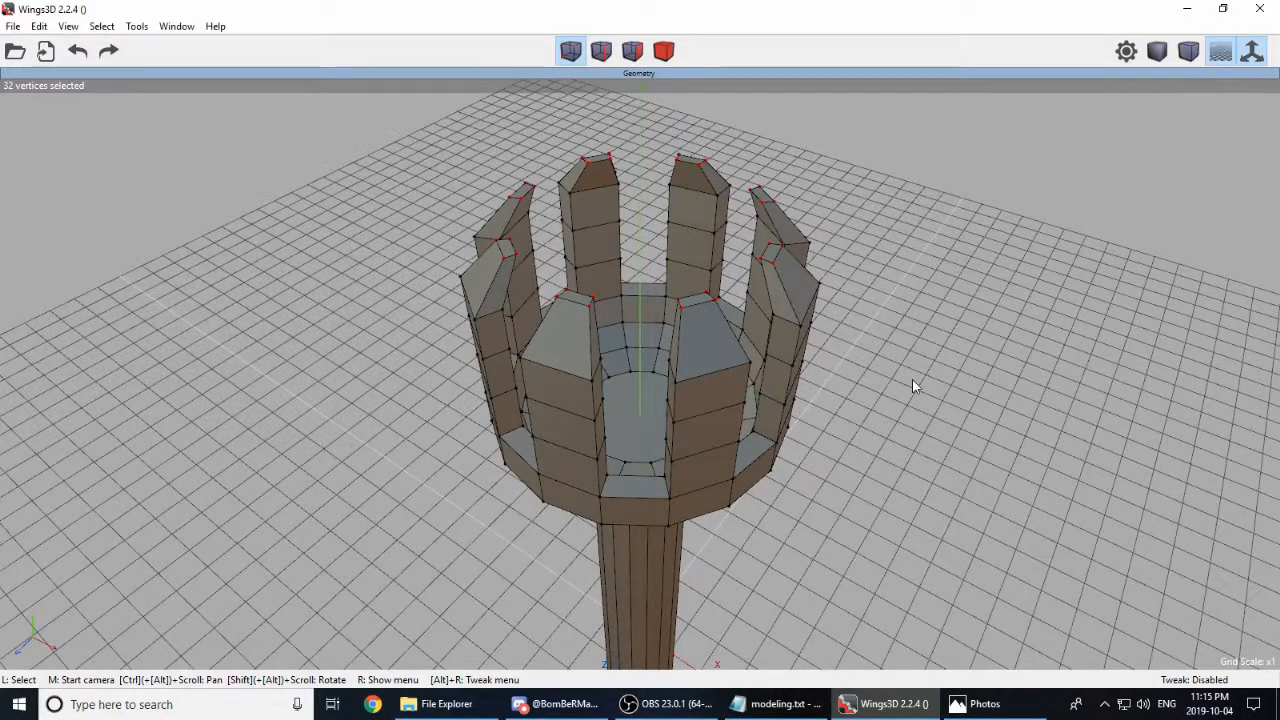
pyautogui.middleClick(877, 383)
pyautogui.click(885, 380)
pyautogui.press('space')
pyautogui.click(633, 50)
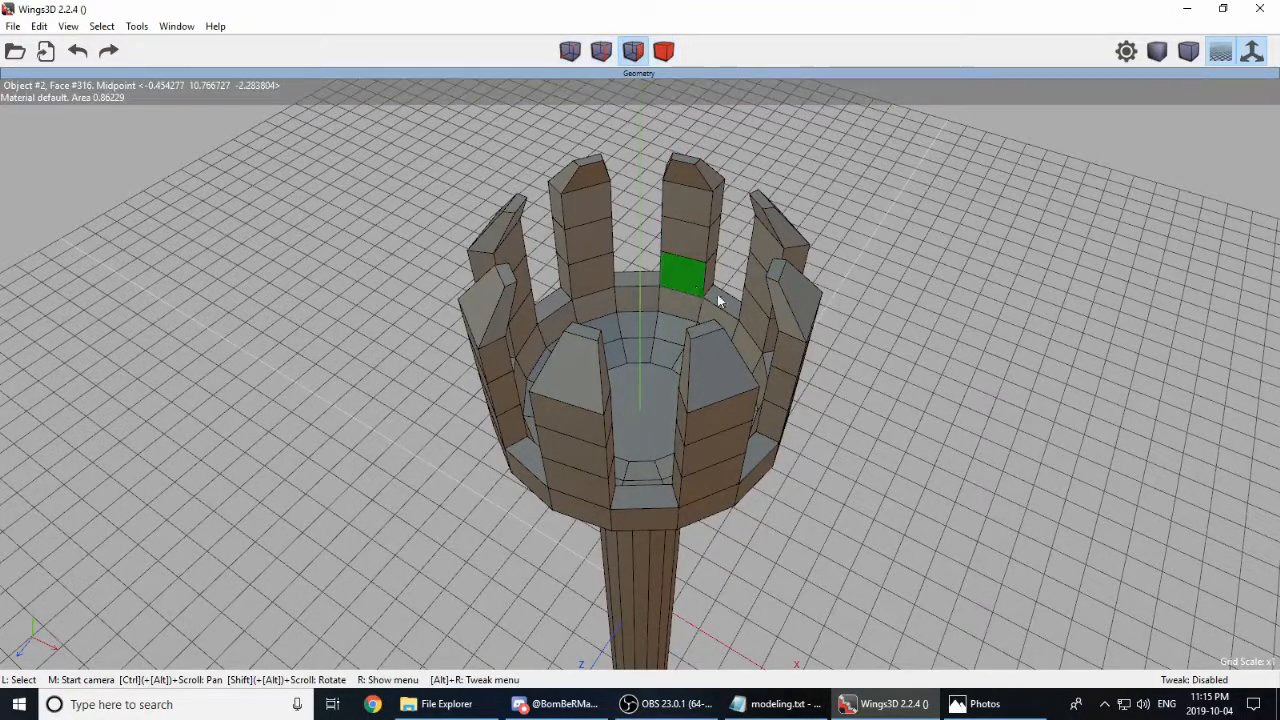
pyautogui.click(707, 329)
pyautogui.click(585, 331)
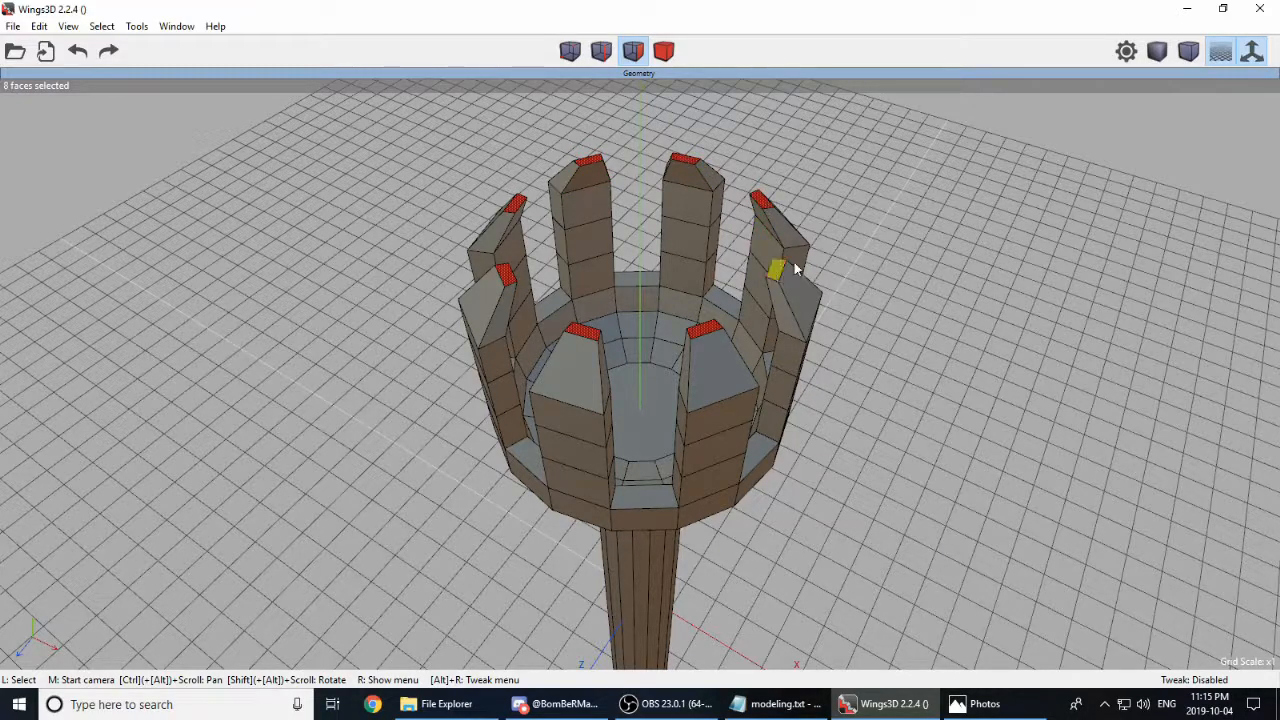
# Step: Extrude the eight tip faces upward along the Y axis by about 0.24 and scale them uniformly to about 67%
pyautogui.rightClick(922, 202)
pyautogui.click(966, 310)
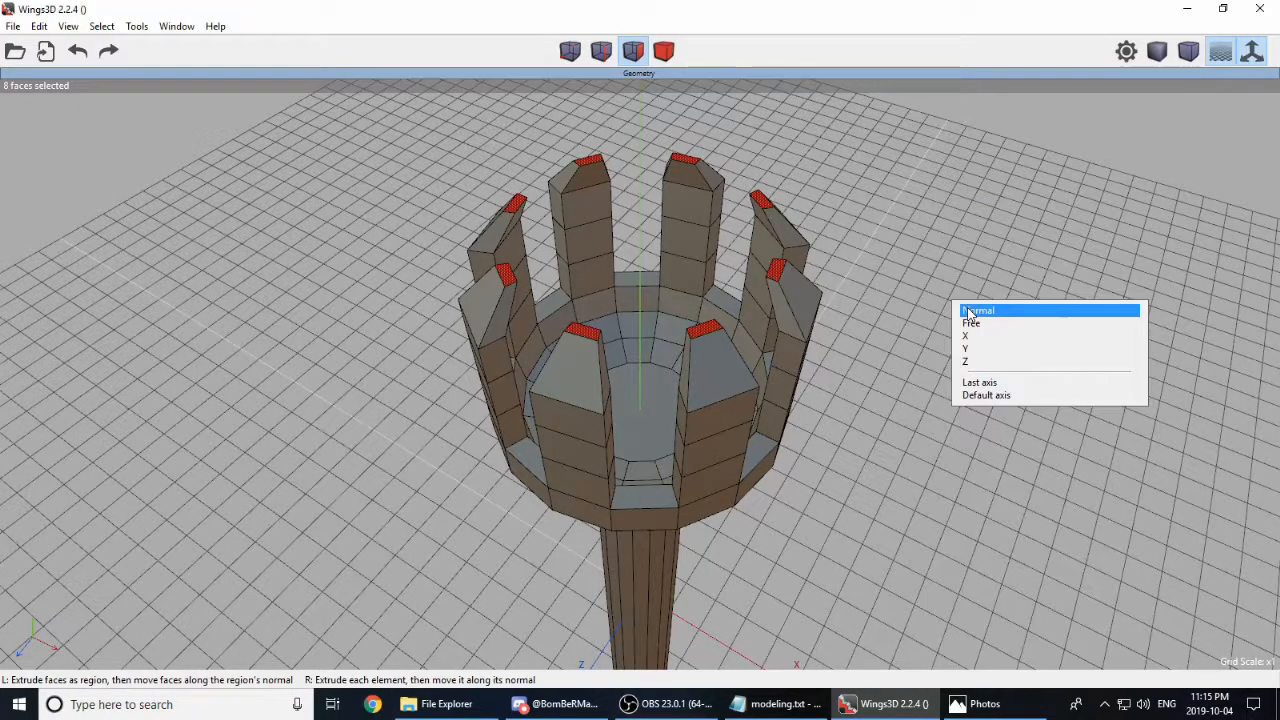
pyautogui.click(985, 348)
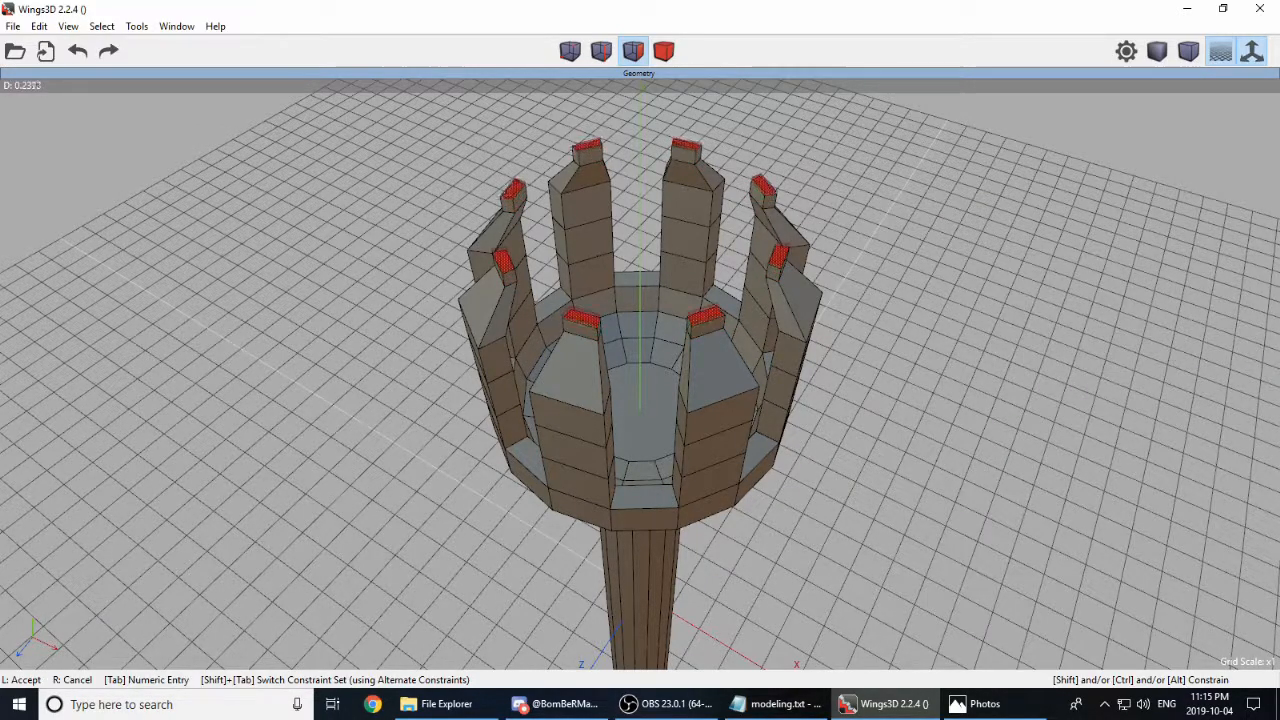
pyautogui.click(944, 331)
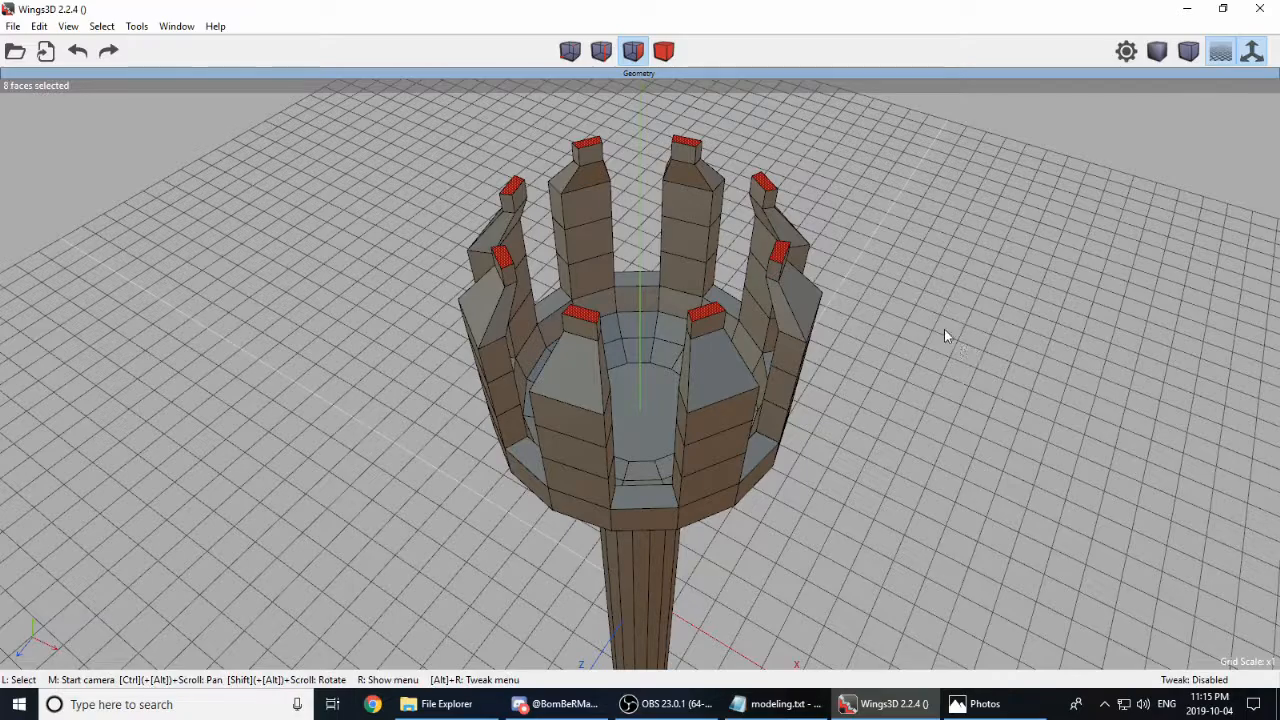
pyautogui.rightClick(951, 294)
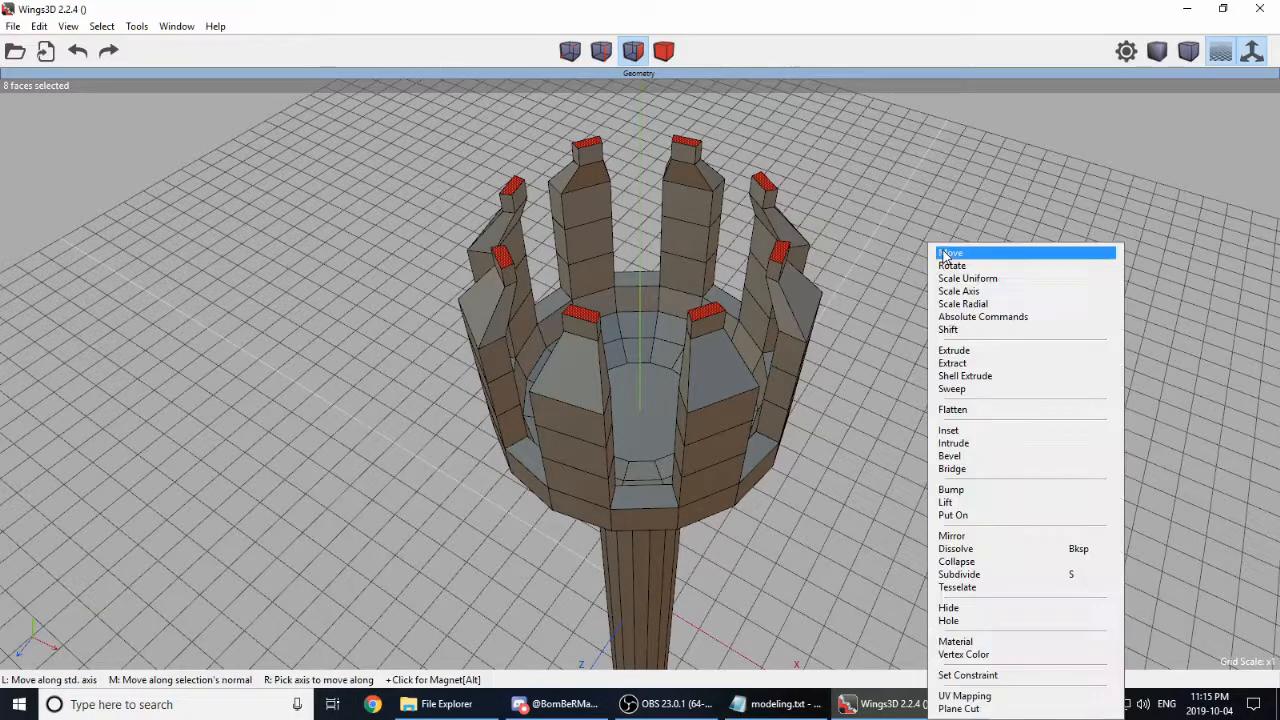
pyautogui.click(985, 279)
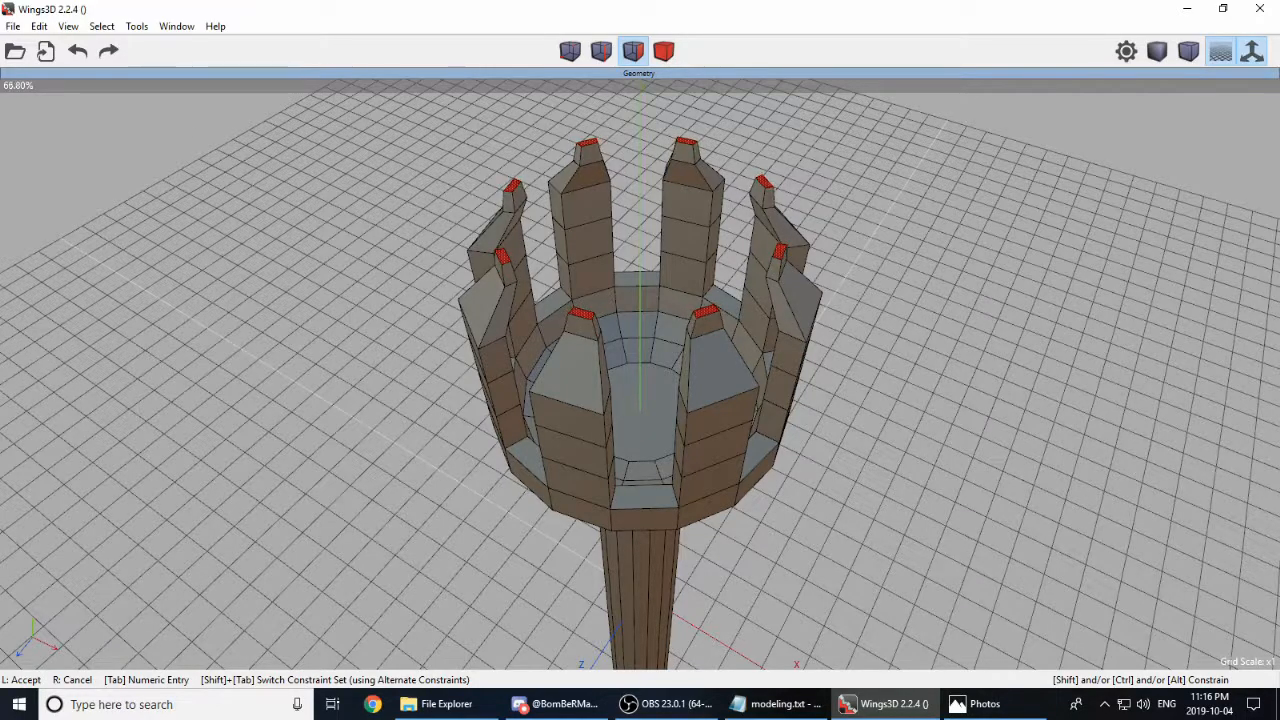
pyautogui.click(903, 245)
# Step: Convert the eight tip faces to vertices and scale them together uniformly to about 96%, bending the tips slightly inward
pyautogui.rightClick(903, 245)
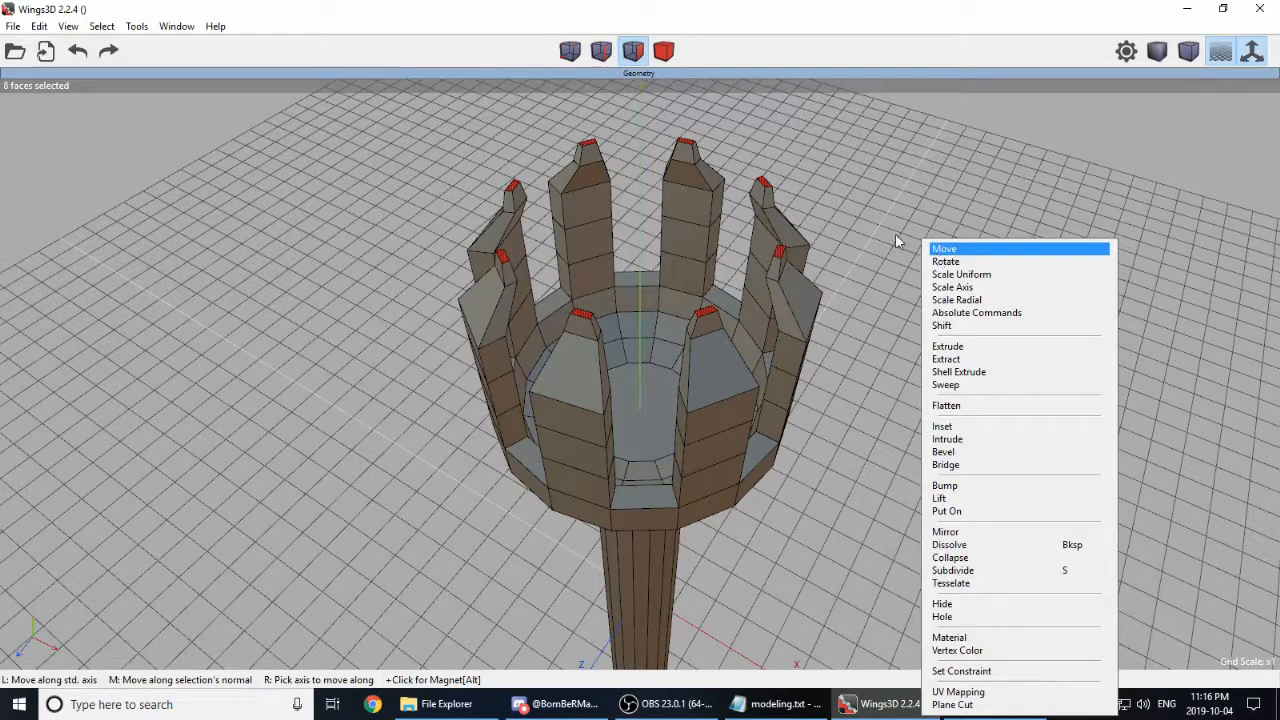
pyautogui.click(570, 50)
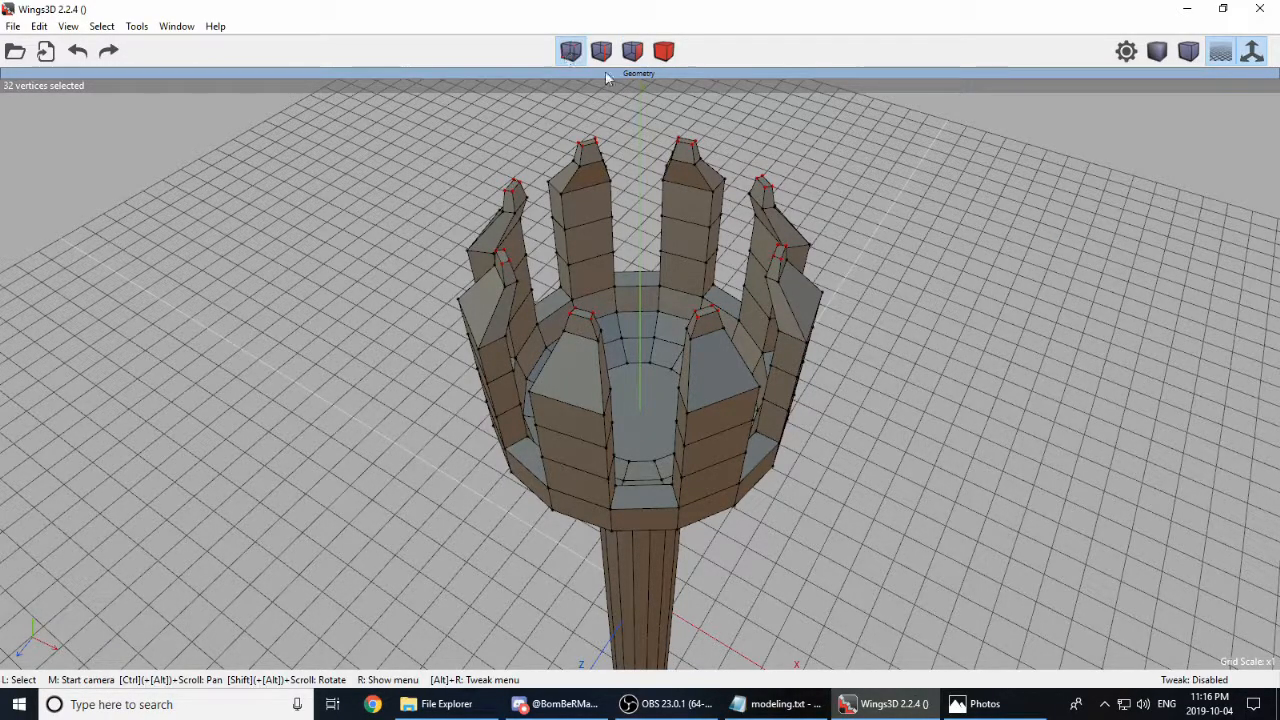
pyautogui.rightClick(929, 229)
pyautogui.click(950, 255)
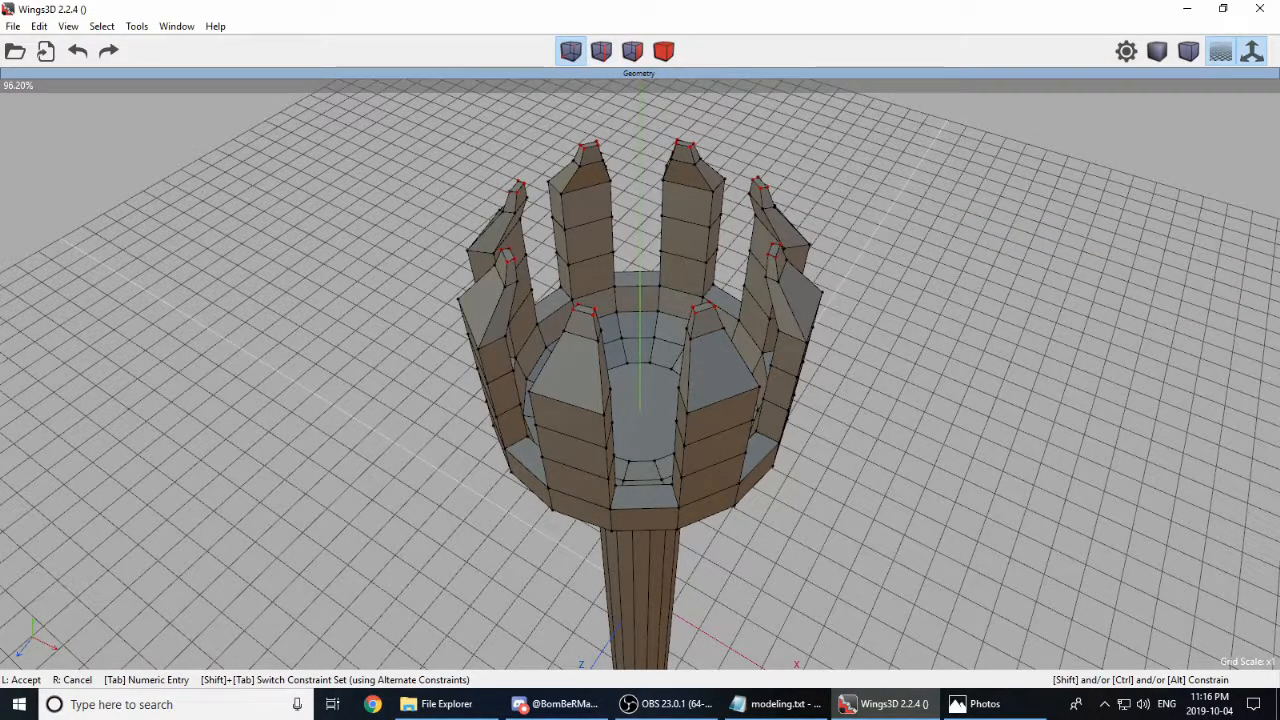
pyautogui.click(945, 251)
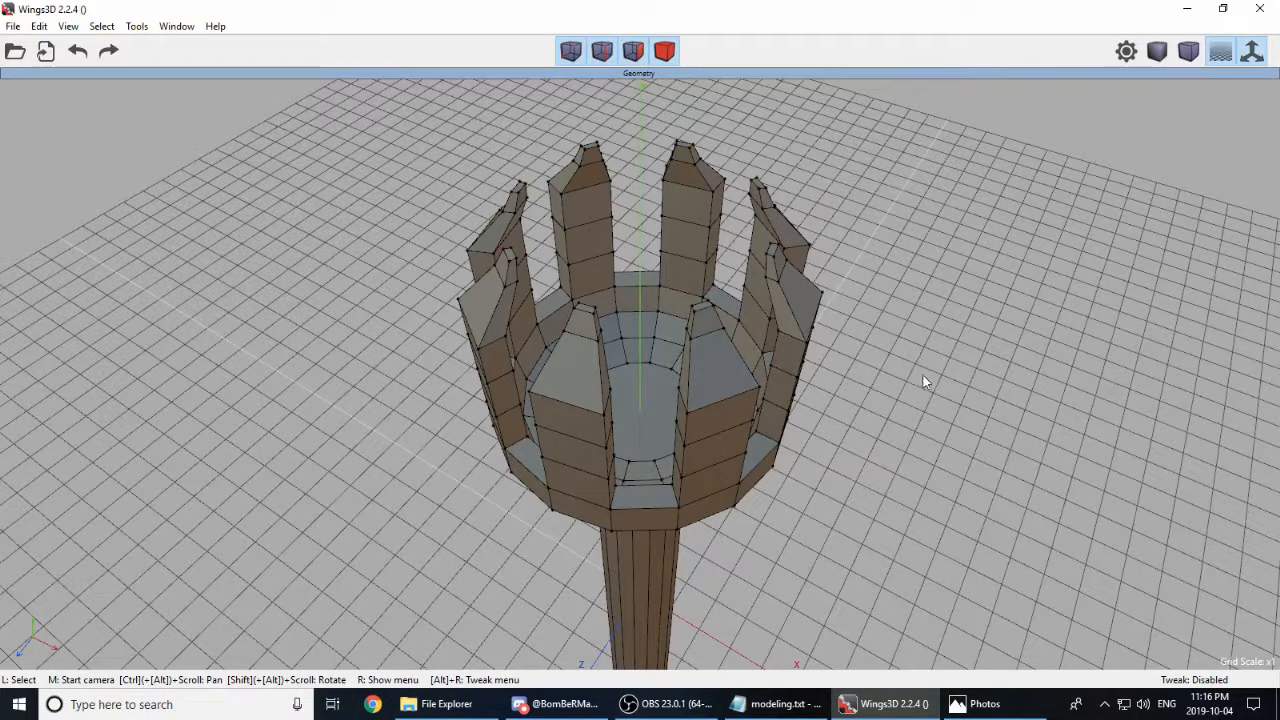
# Step: Examine the torch head and its bars from several angles and compare them with the Torch.jpg reference
pyautogui.middleClick(923, 374)
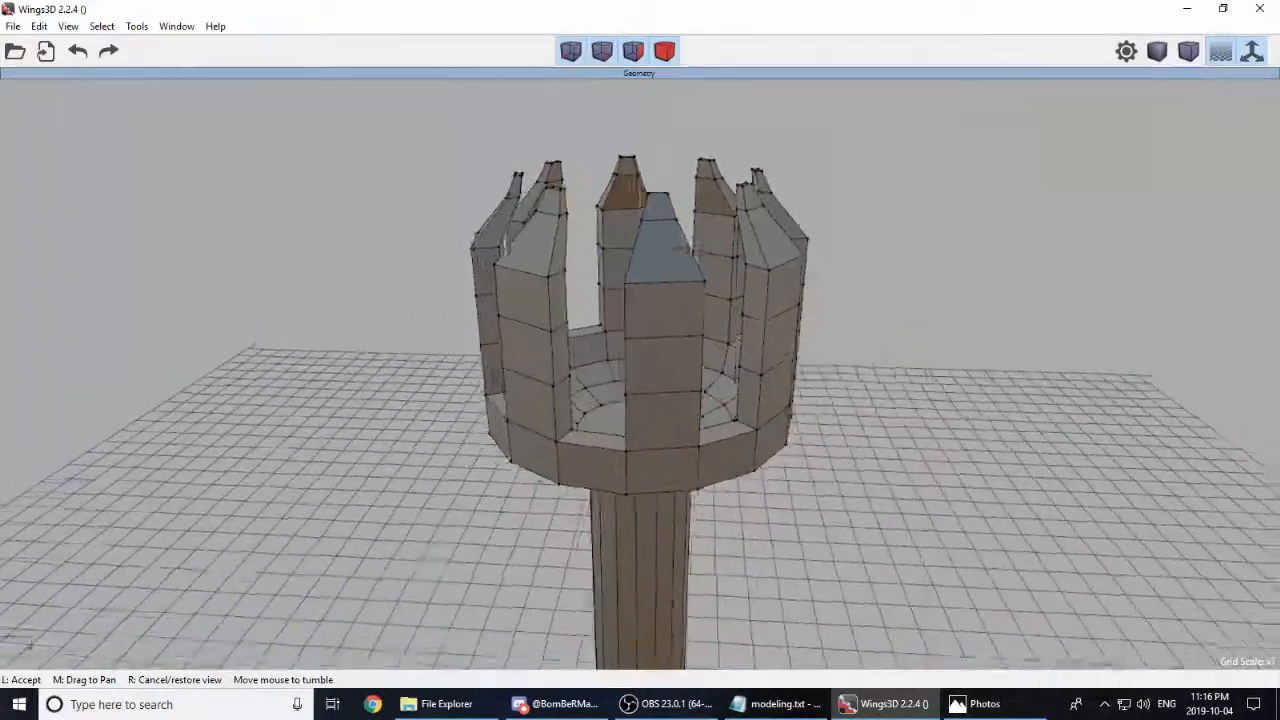
pyautogui.click(921, 384)
pyautogui.scroll(-5, 745, 470)
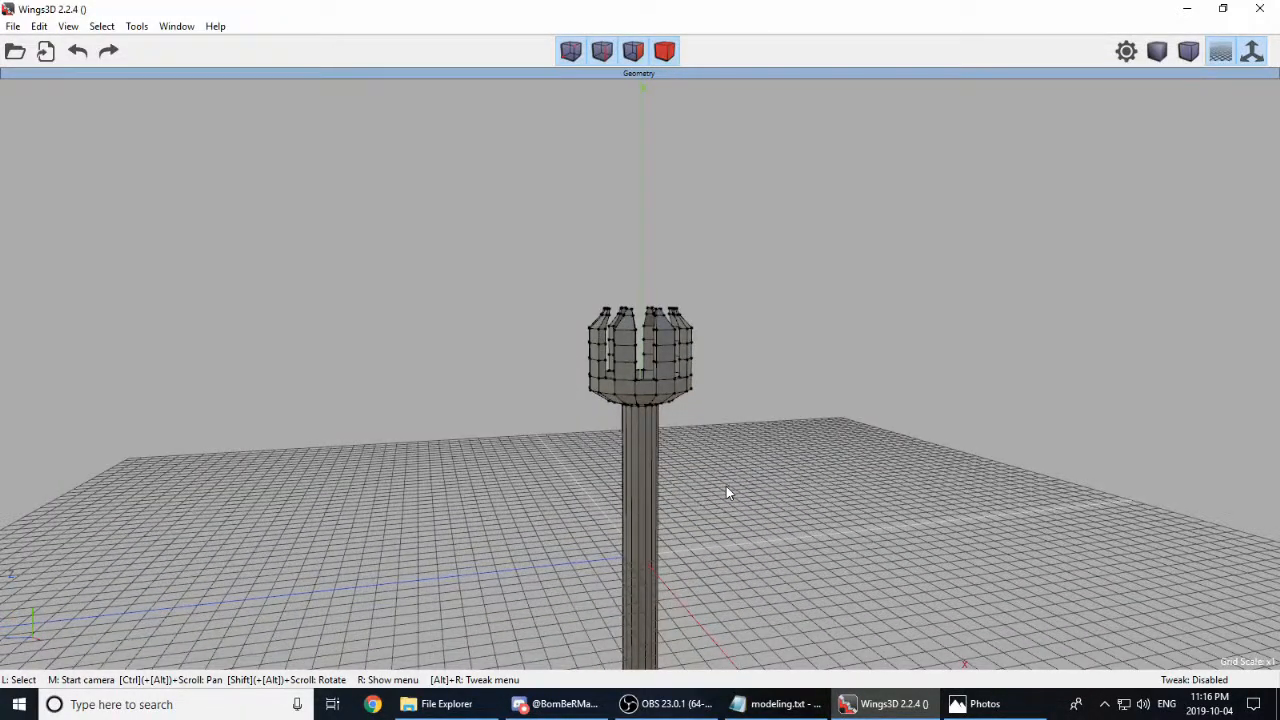
pyautogui.middleClick(727, 490)
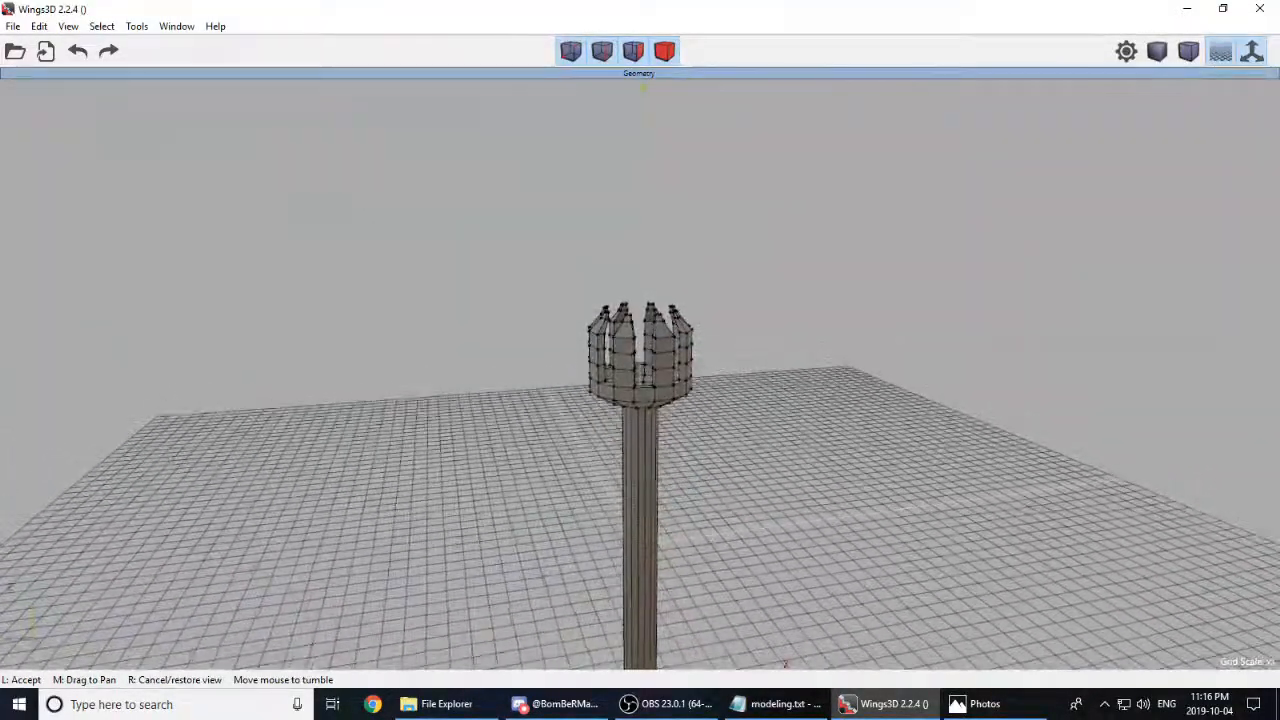
pyautogui.click(571, 302)
pyautogui.scroll(6, 640, 373)
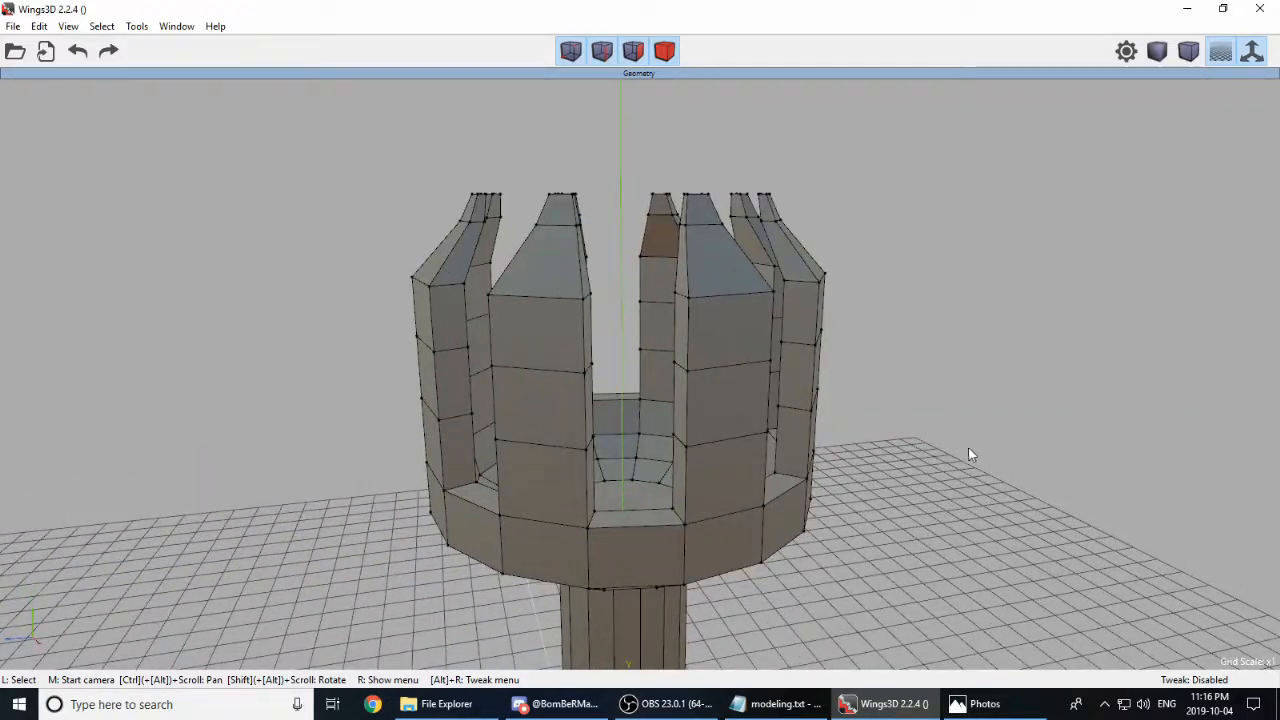
pyautogui.middleClick(969, 455)
pyautogui.click(965, 451)
pyautogui.middleClick(965, 451)
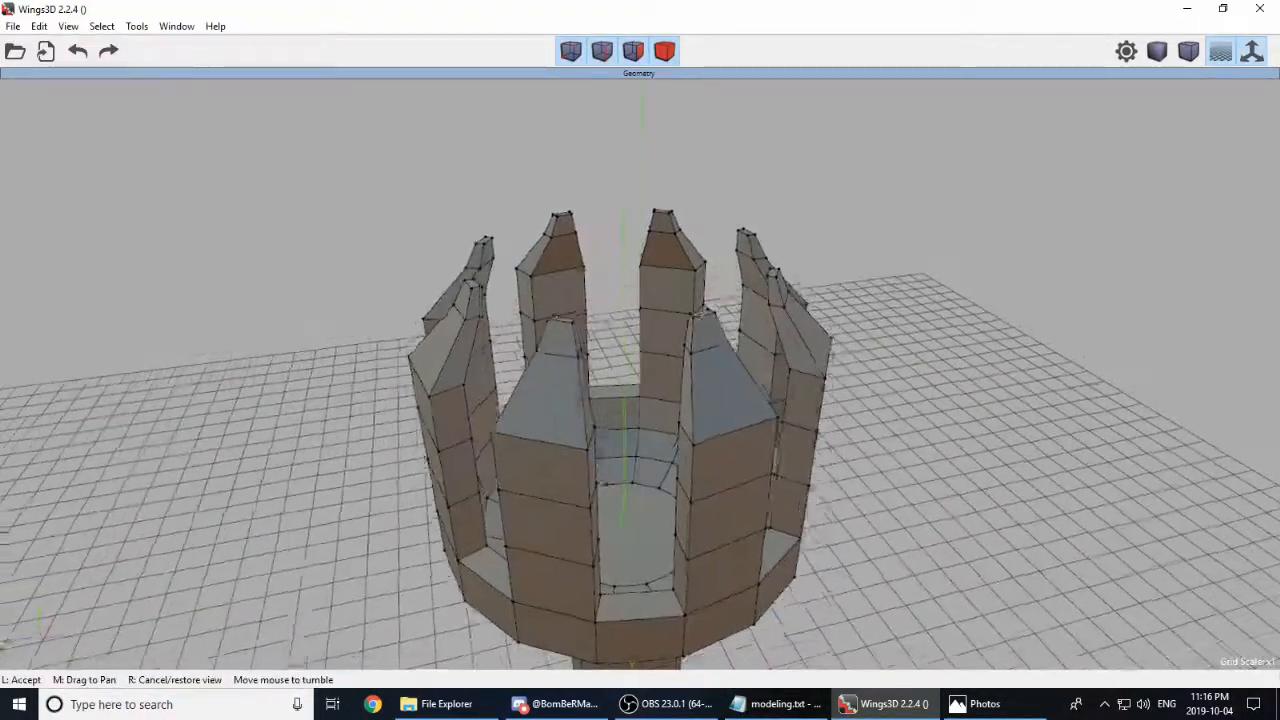
pyautogui.click(961, 451)
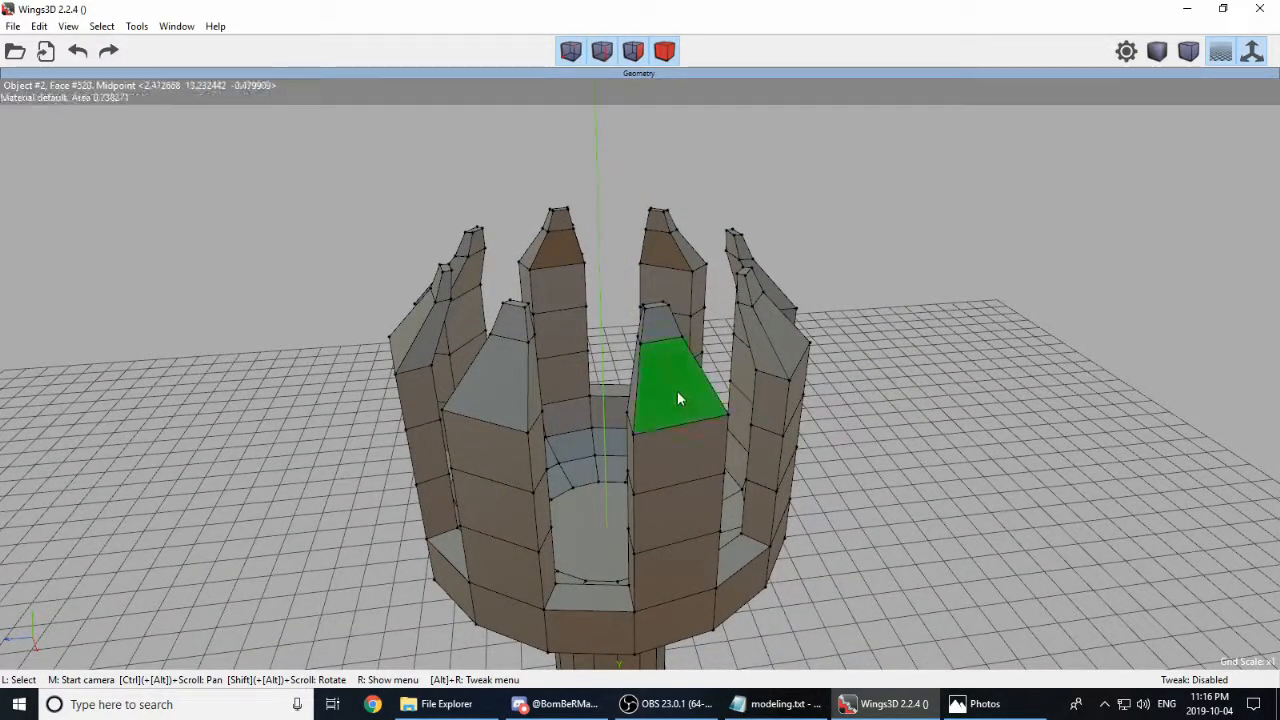
pyautogui.middleClick(897, 407)
pyautogui.click(840, 403)
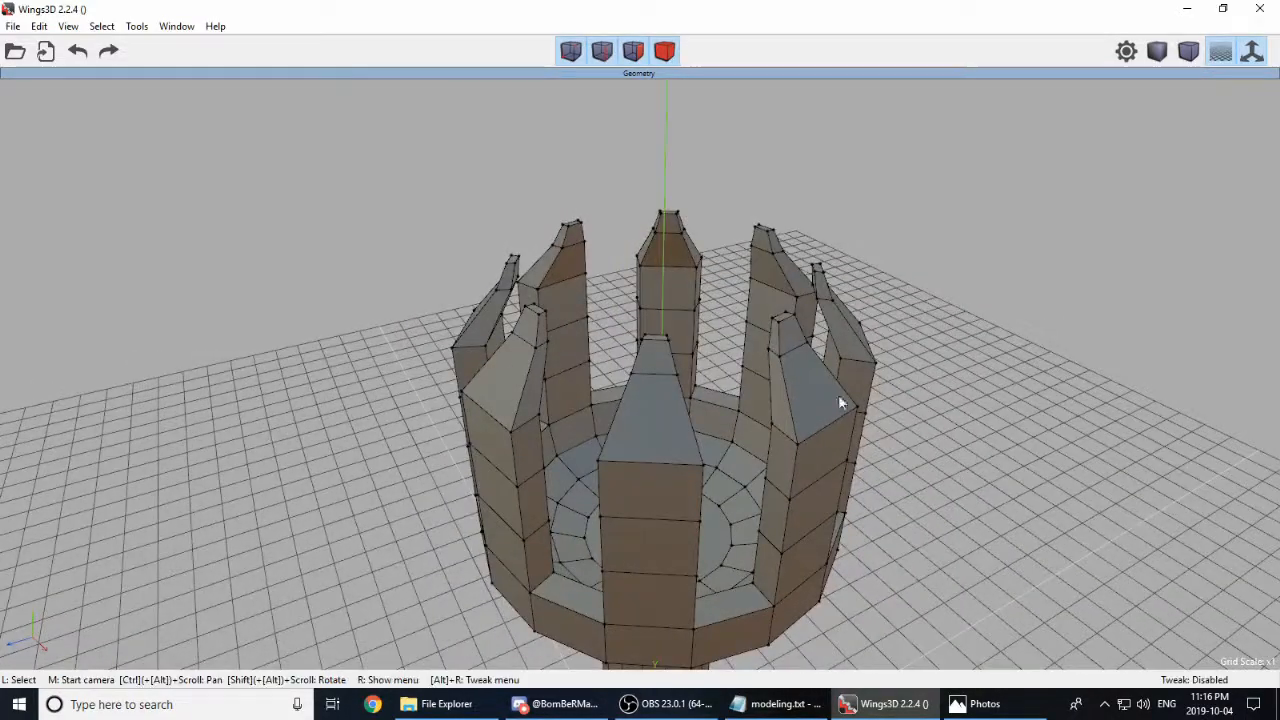
pyautogui.middleClick(968, 351)
pyautogui.click(1020, 466)
pyautogui.click(969, 705)
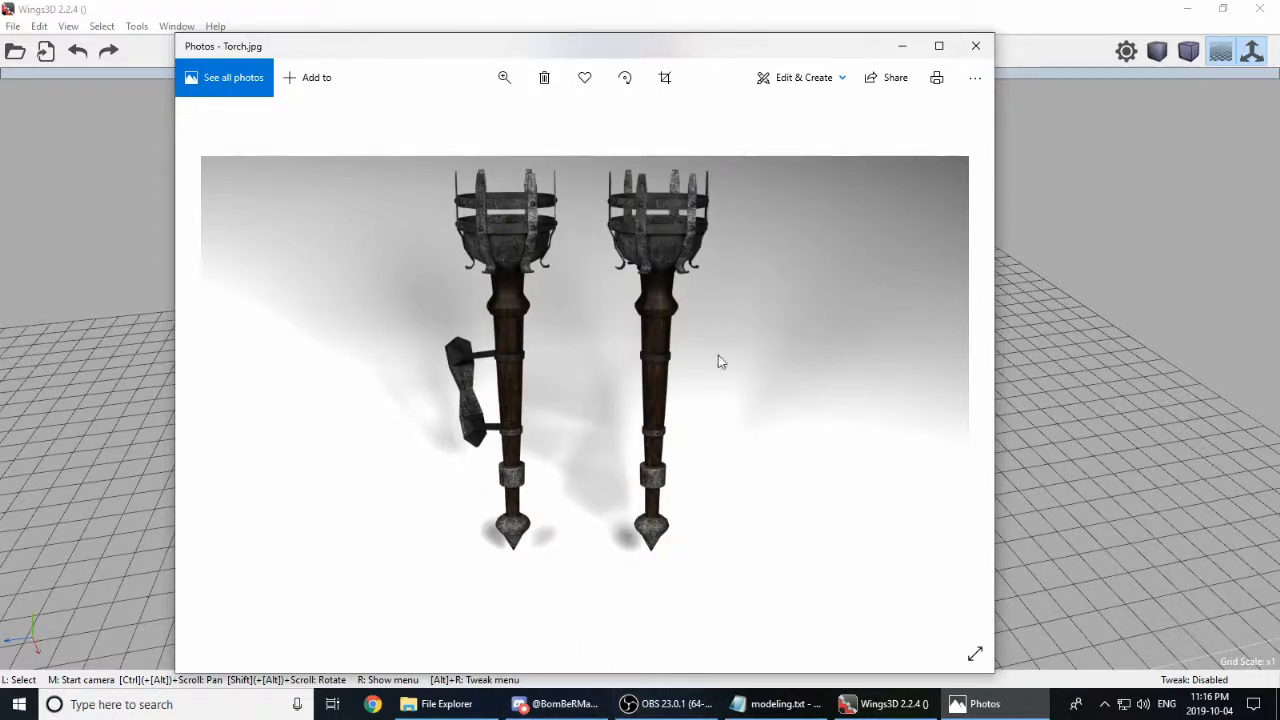
pyautogui.click(886, 704)
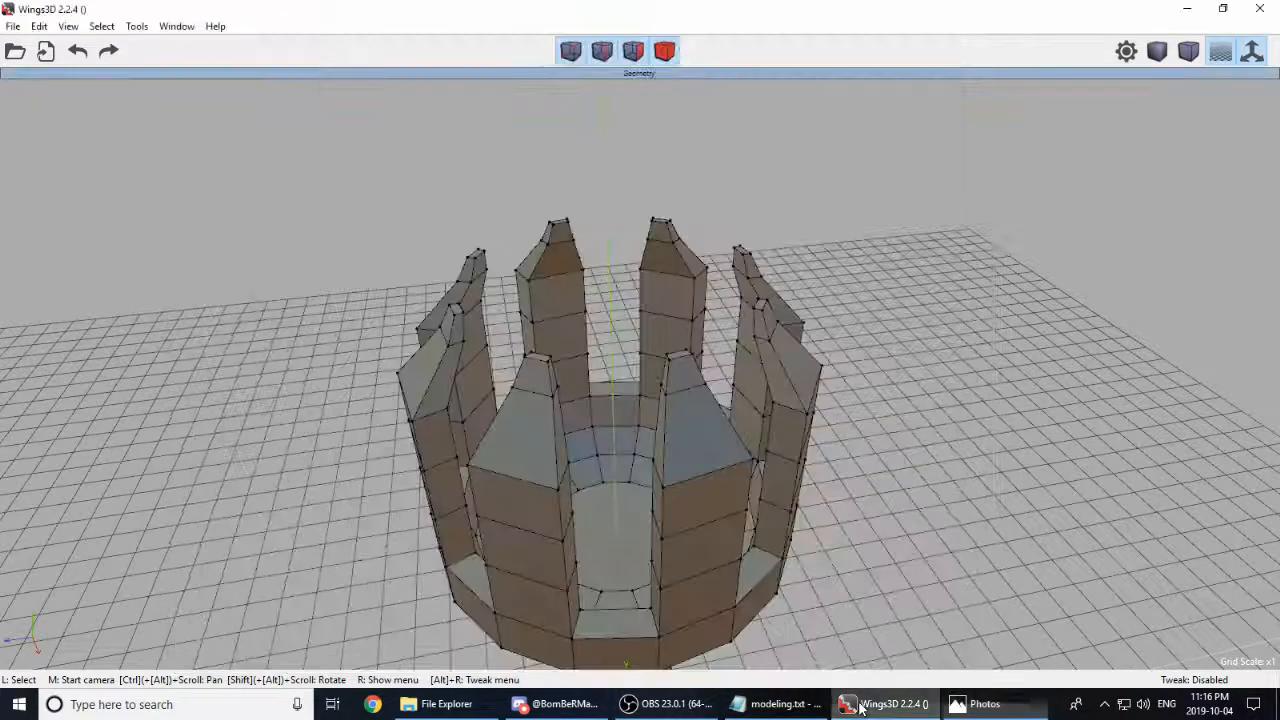
# Step: Select the inward-facing face of the middle segment on each of the eight bars
pyautogui.middleClick(630, 372)
pyautogui.click(676, 293)
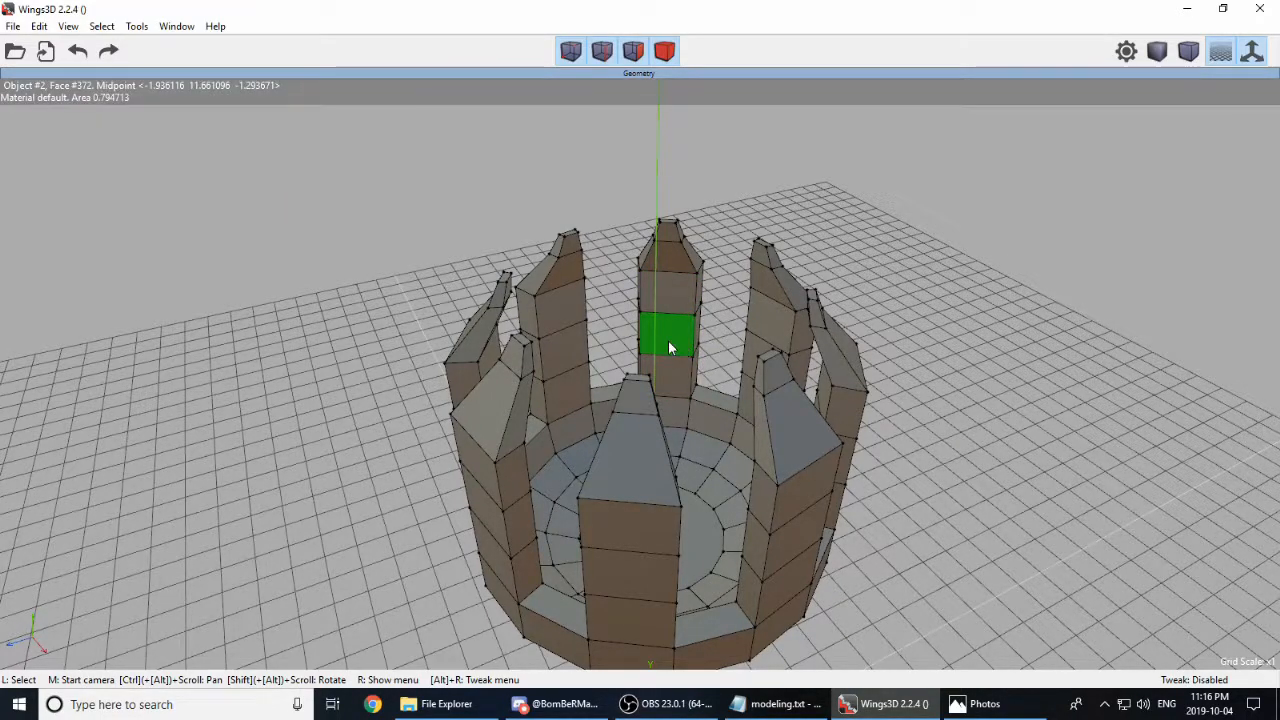
pyautogui.middleClick(722, 334)
pyautogui.click(717, 335)
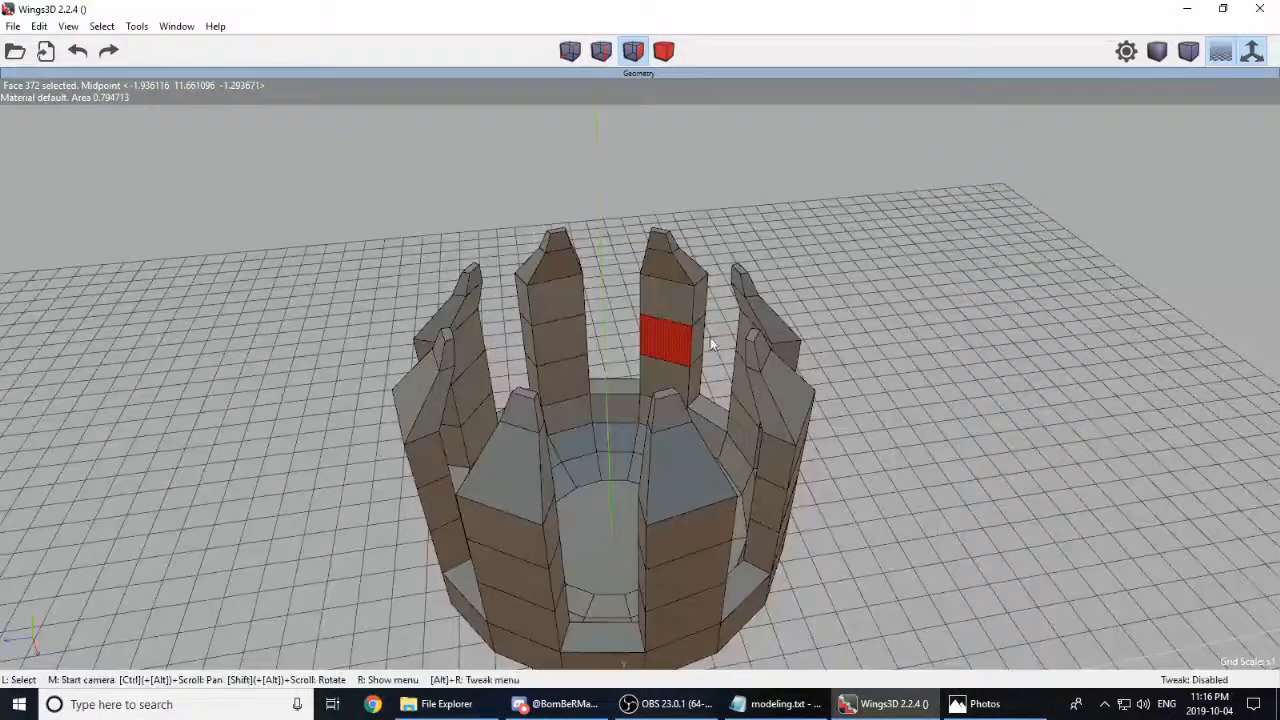
pyautogui.click(560, 338)
pyautogui.middleClick(560, 340)
pyautogui.click(560, 340)
pyautogui.click(491, 306)
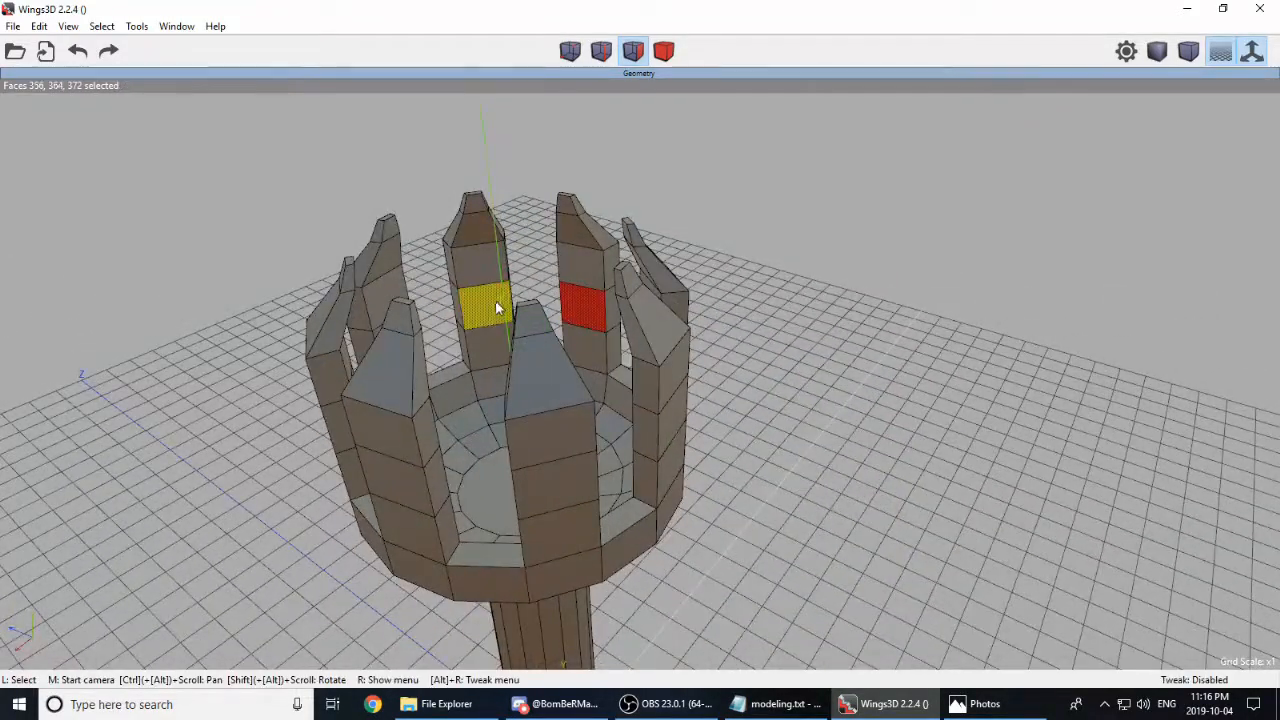
pyautogui.middleClick(491, 306)
pyautogui.click(472, 234)
pyautogui.click(524, 219)
pyautogui.middleClick(528, 221)
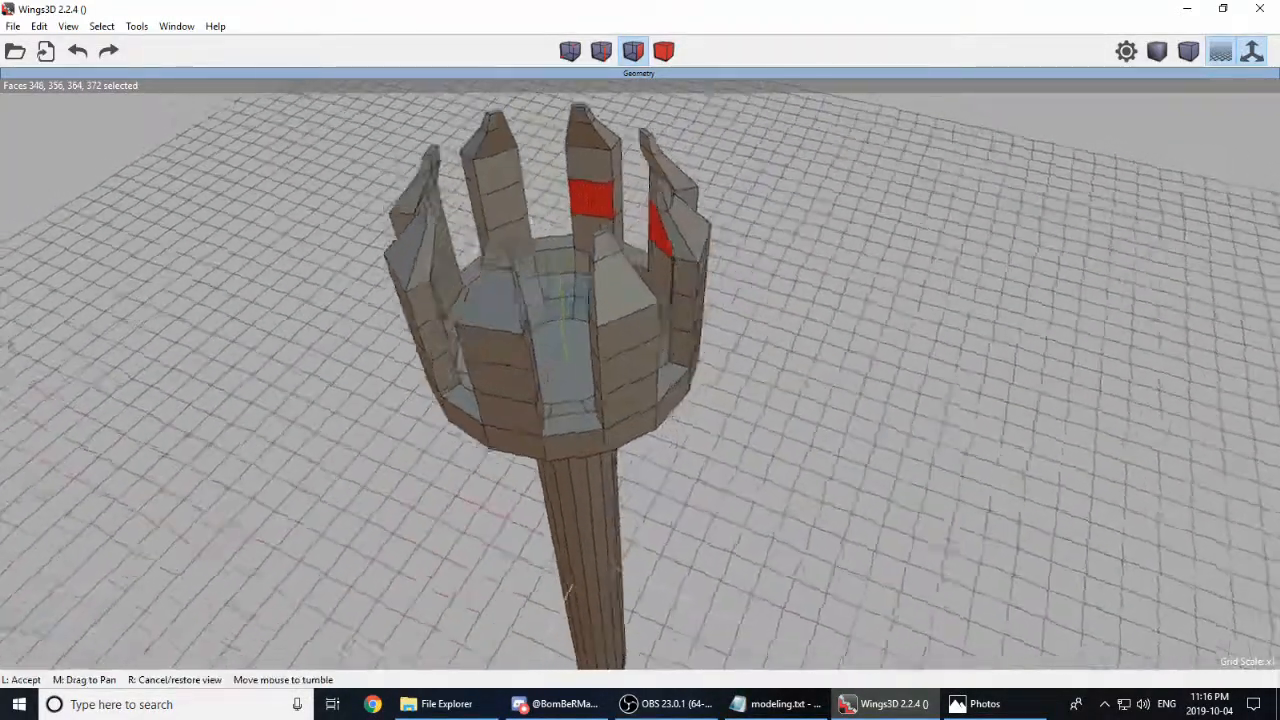
pyautogui.click(528, 213)
pyautogui.click(586, 177)
pyautogui.middleClick(586, 177)
pyautogui.click(654, 173)
pyautogui.middleClick(674, 188)
pyautogui.click(775, 210)
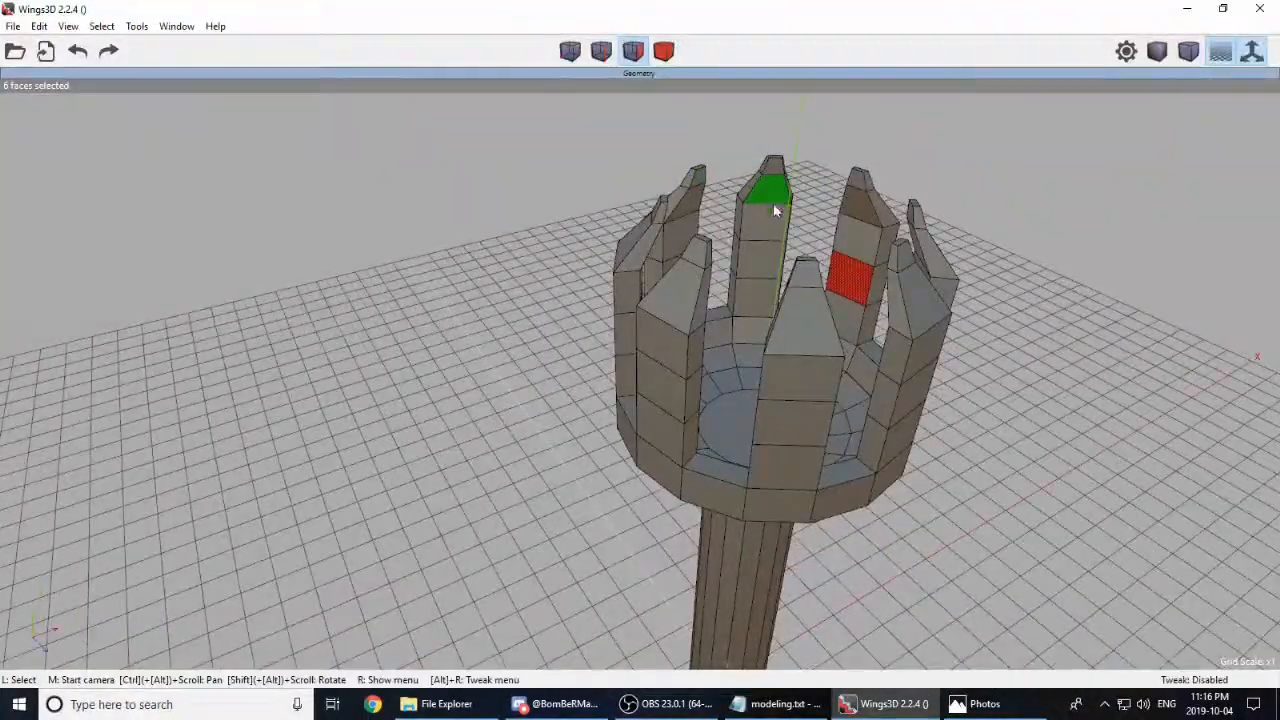
pyautogui.click(739, 264)
pyautogui.middleClick(739, 264)
pyautogui.click(749, 329)
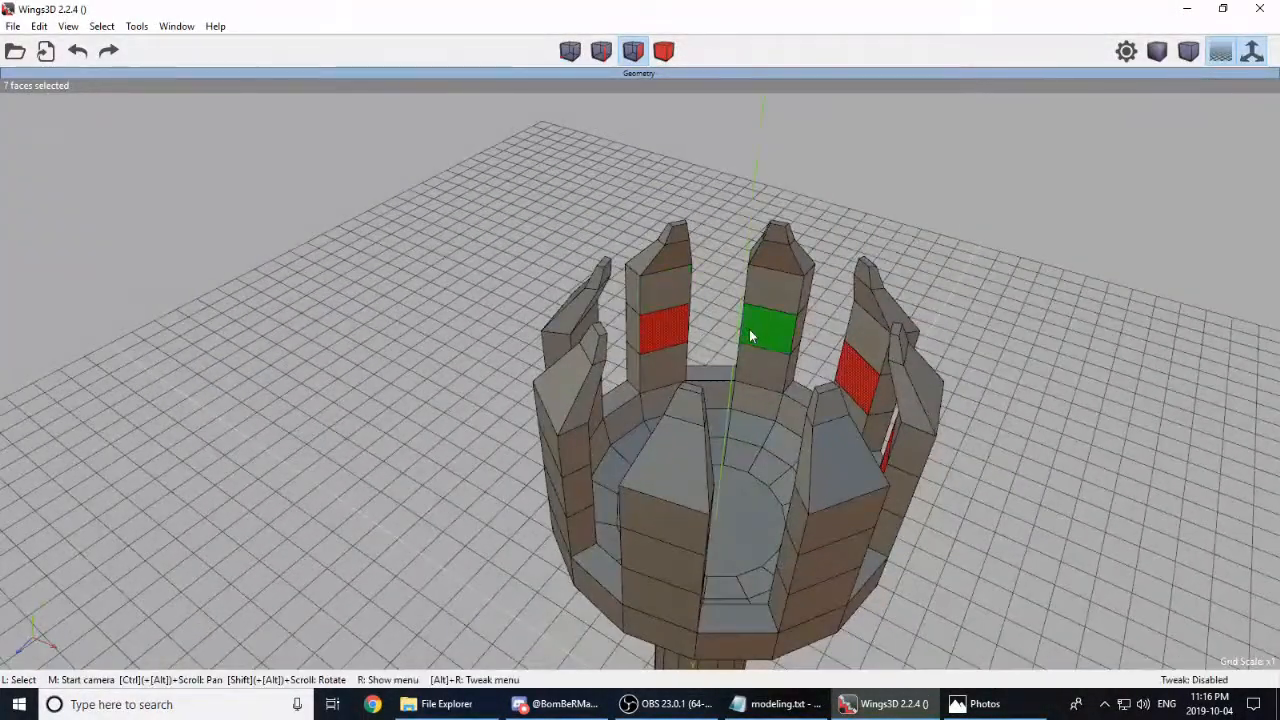
pyautogui.middleClick(719, 376)
pyautogui.click(743, 331)
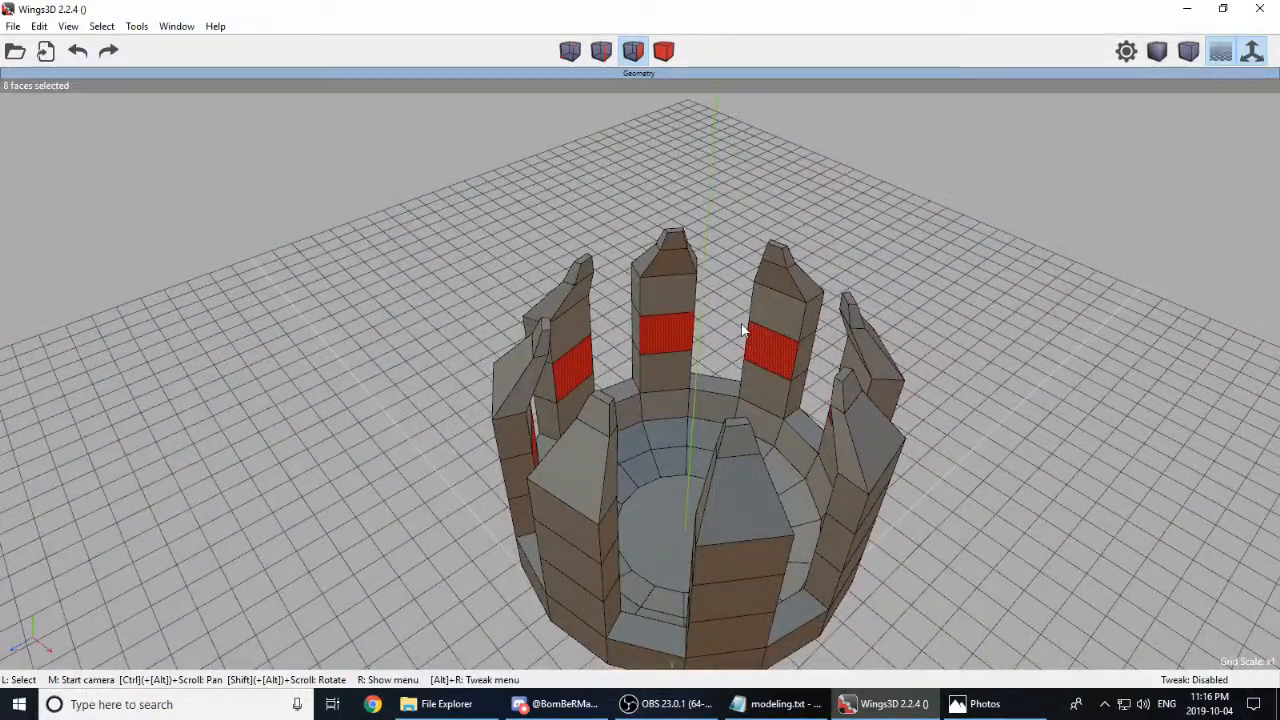
# Step: Try to extrude the eight inner bar faces along the X axis, and undo the extrusion
pyautogui.rightClick(731, 315)
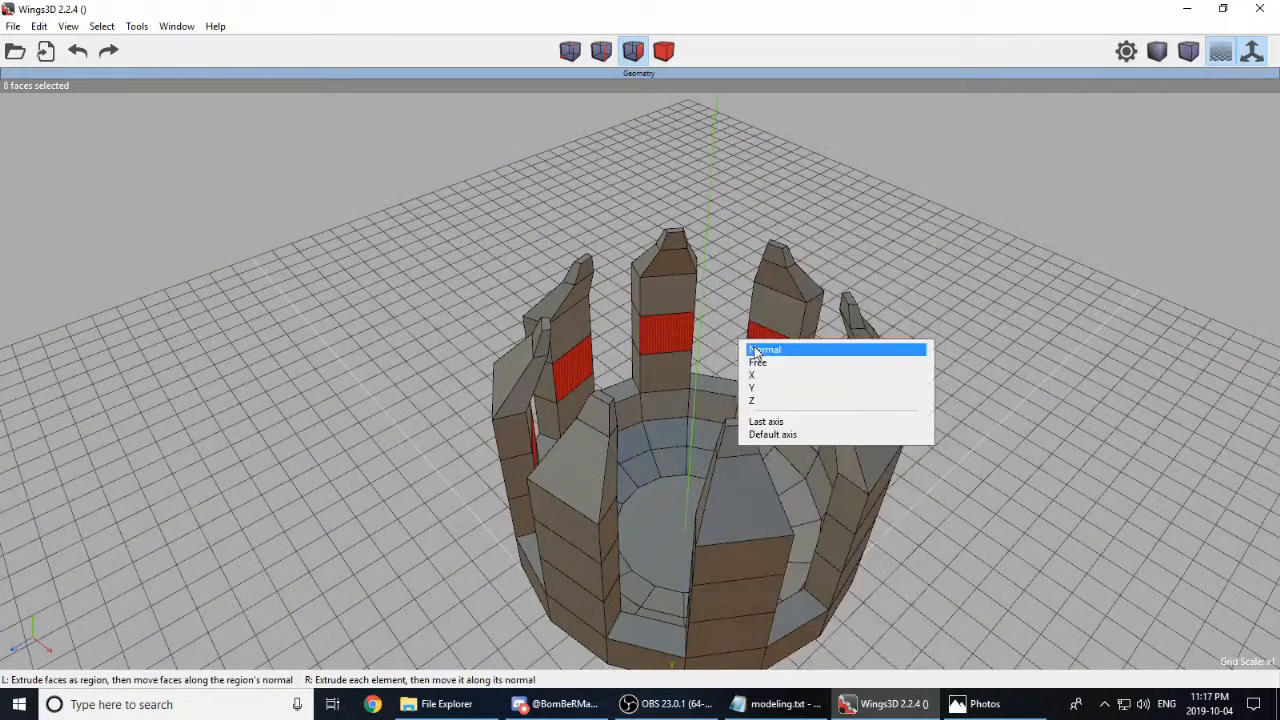
pyautogui.click(745, 346)
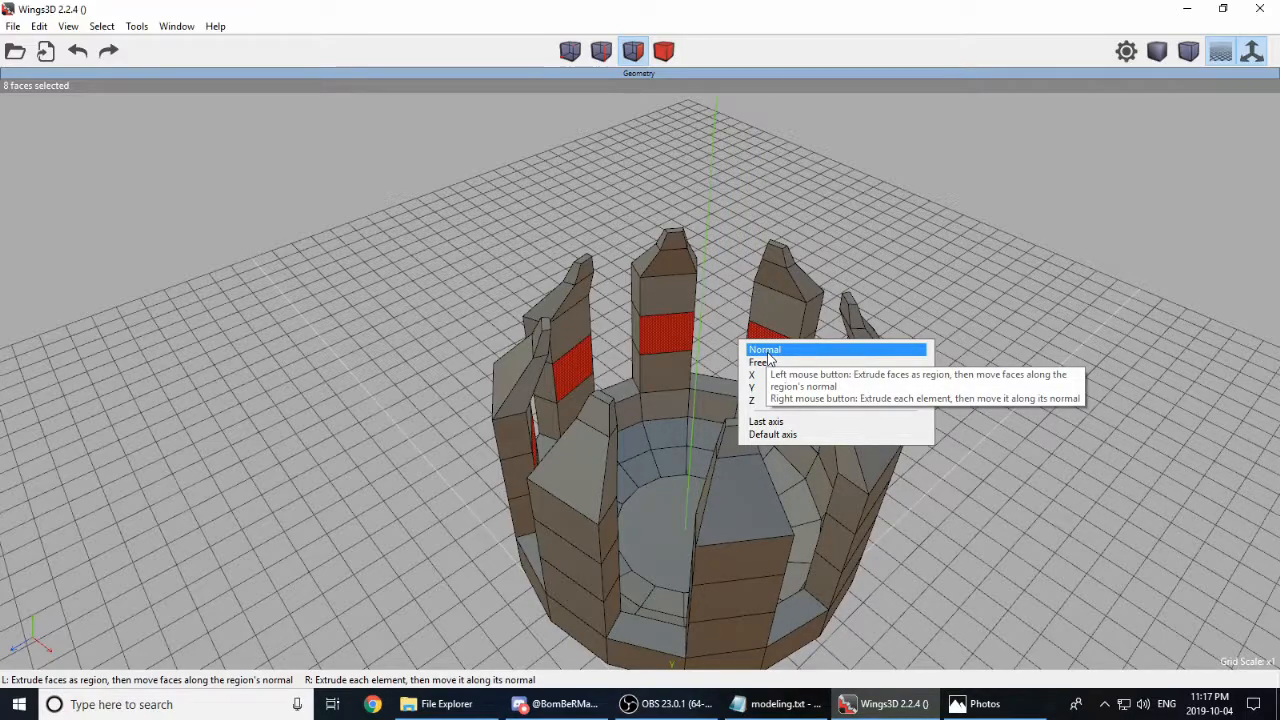
pyautogui.click(765, 375)
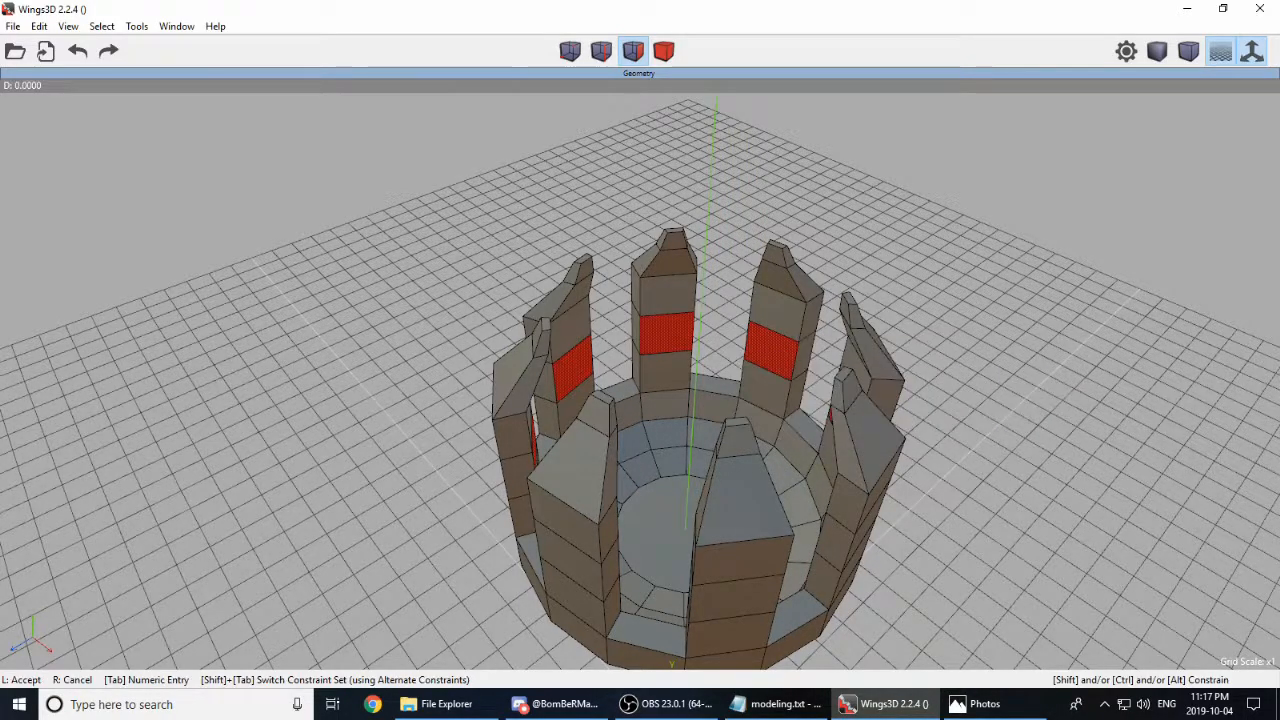
pyautogui.click(765, 375)
pyautogui.rightClick(752, 372)
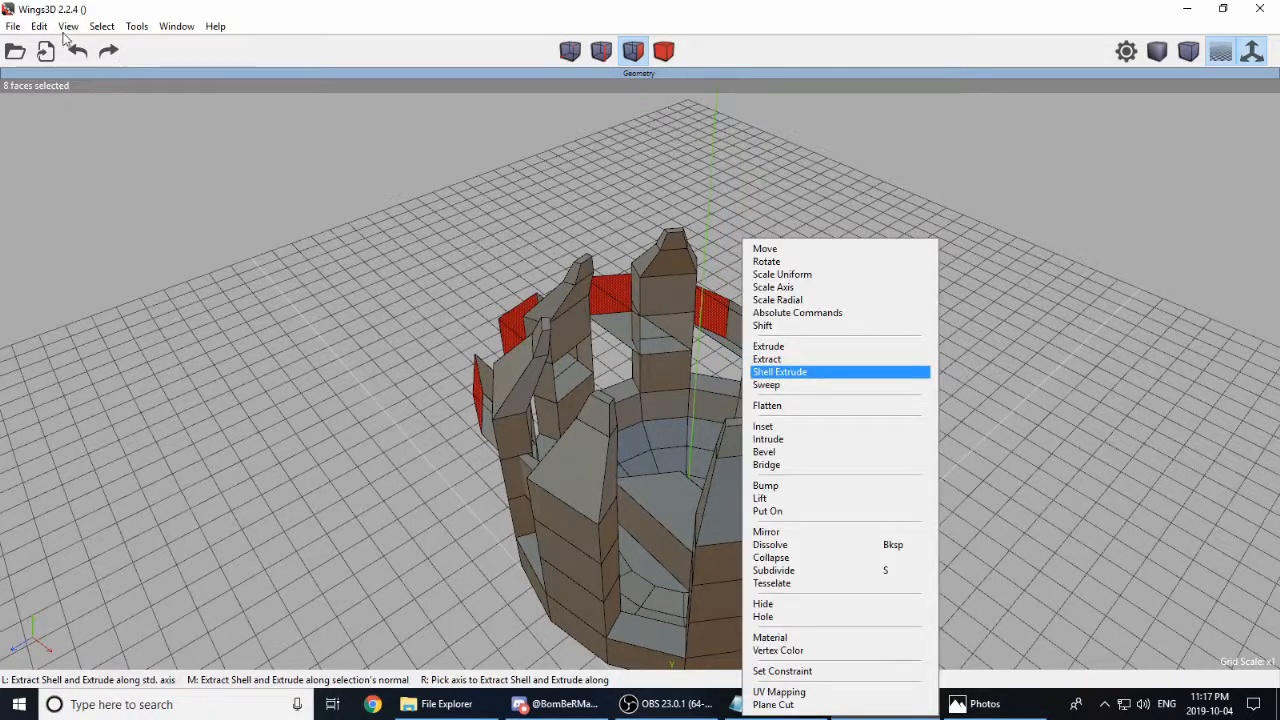
pyautogui.click(77, 51)
# Step: Try to extrude the eight inner bar faces along the Z axis, and undo the extrusion
pyautogui.rightClick(731, 285)
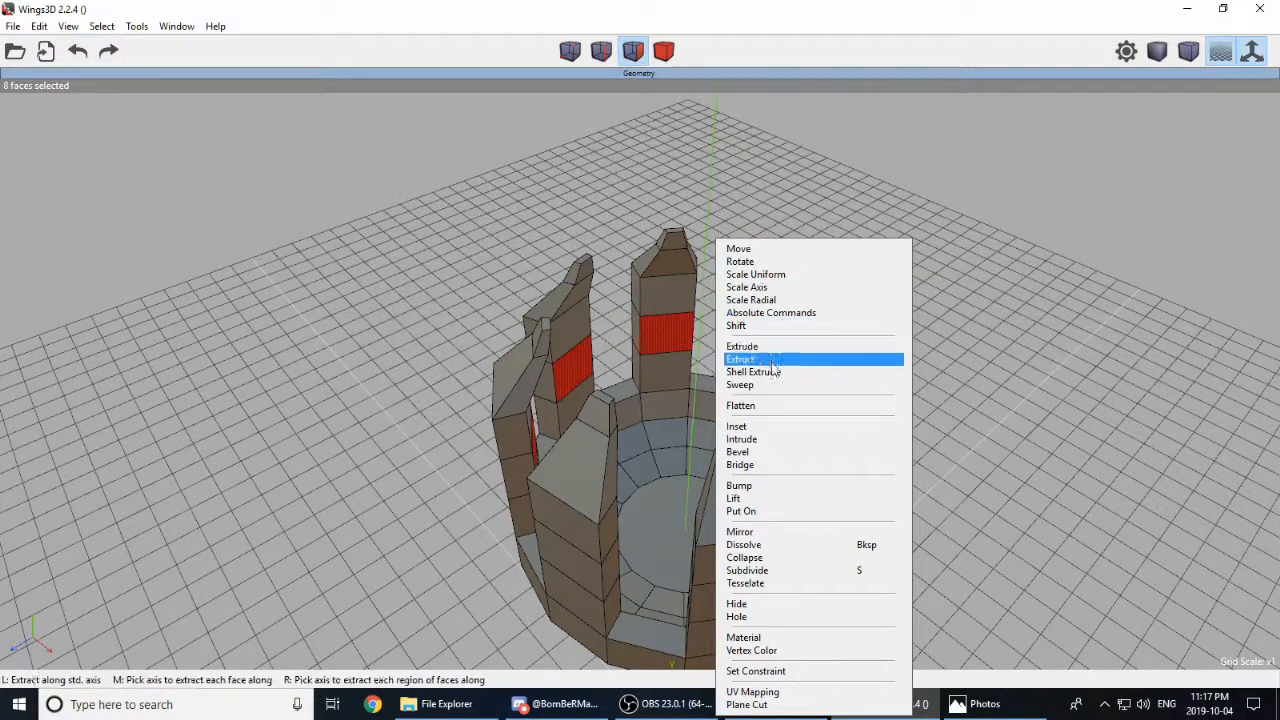
pyautogui.click(765, 346)
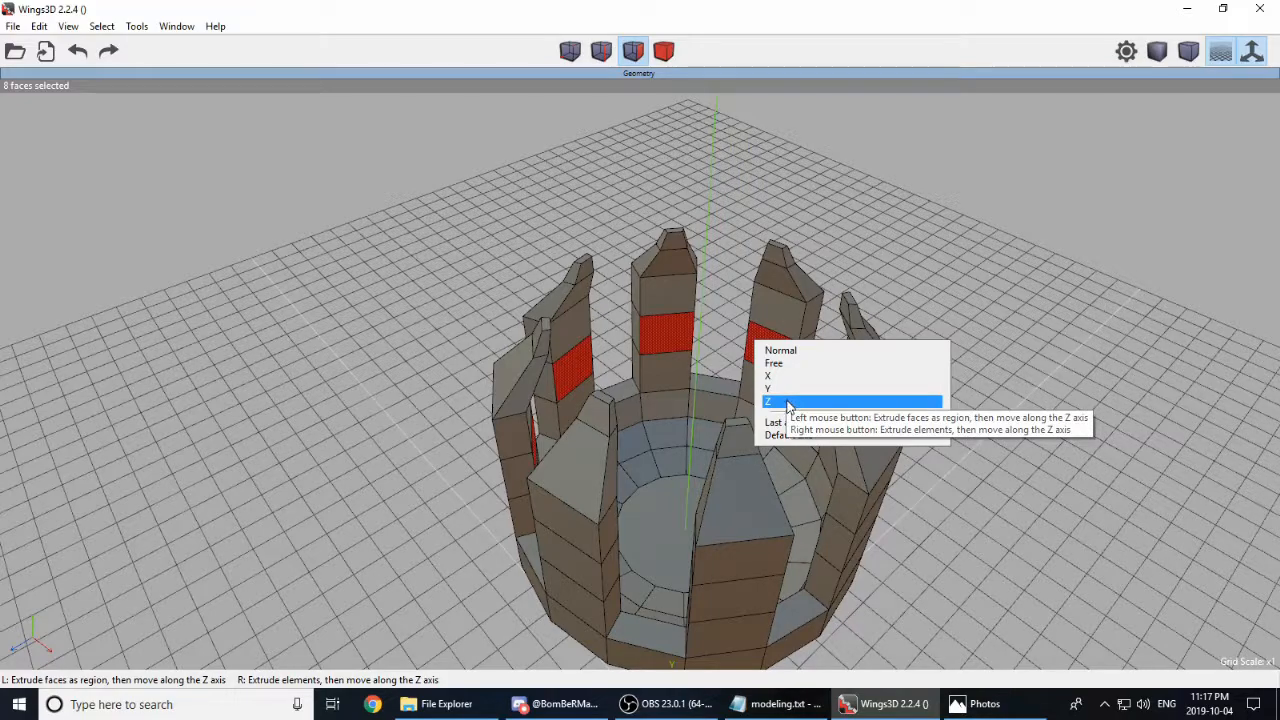
pyautogui.click(788, 401)
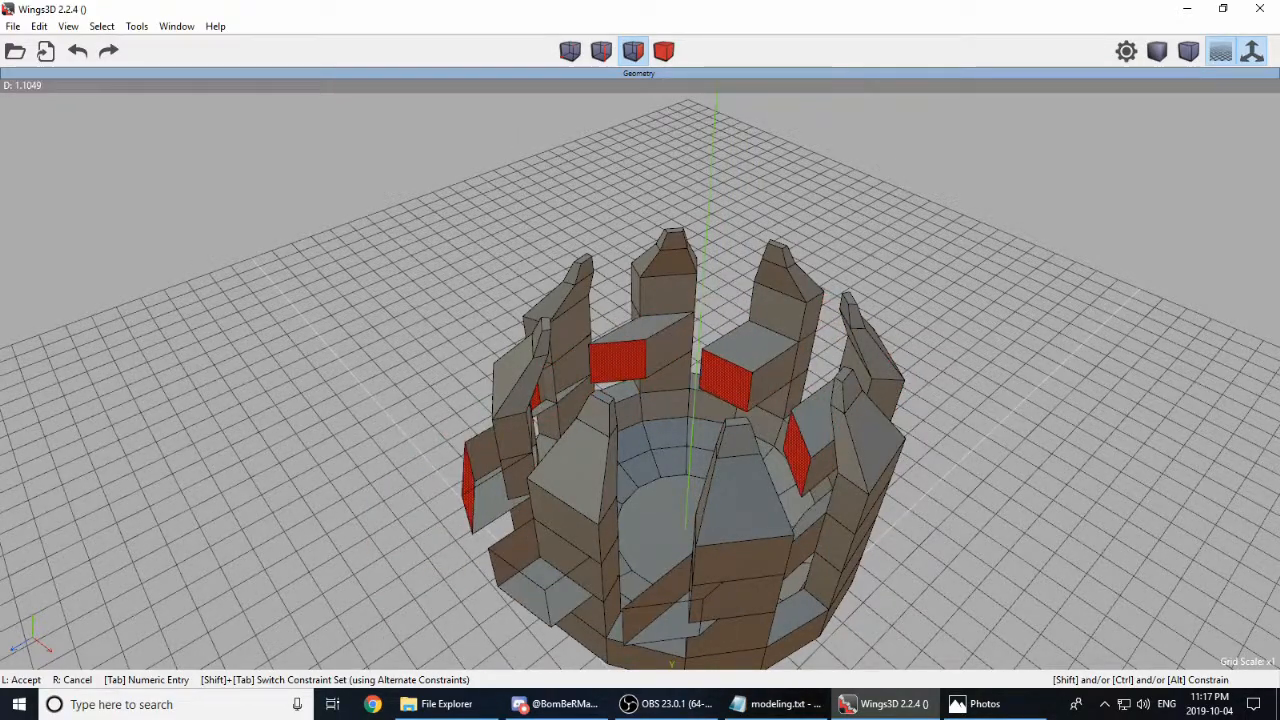
pyautogui.click(788, 401)
pyautogui.click(77, 53)
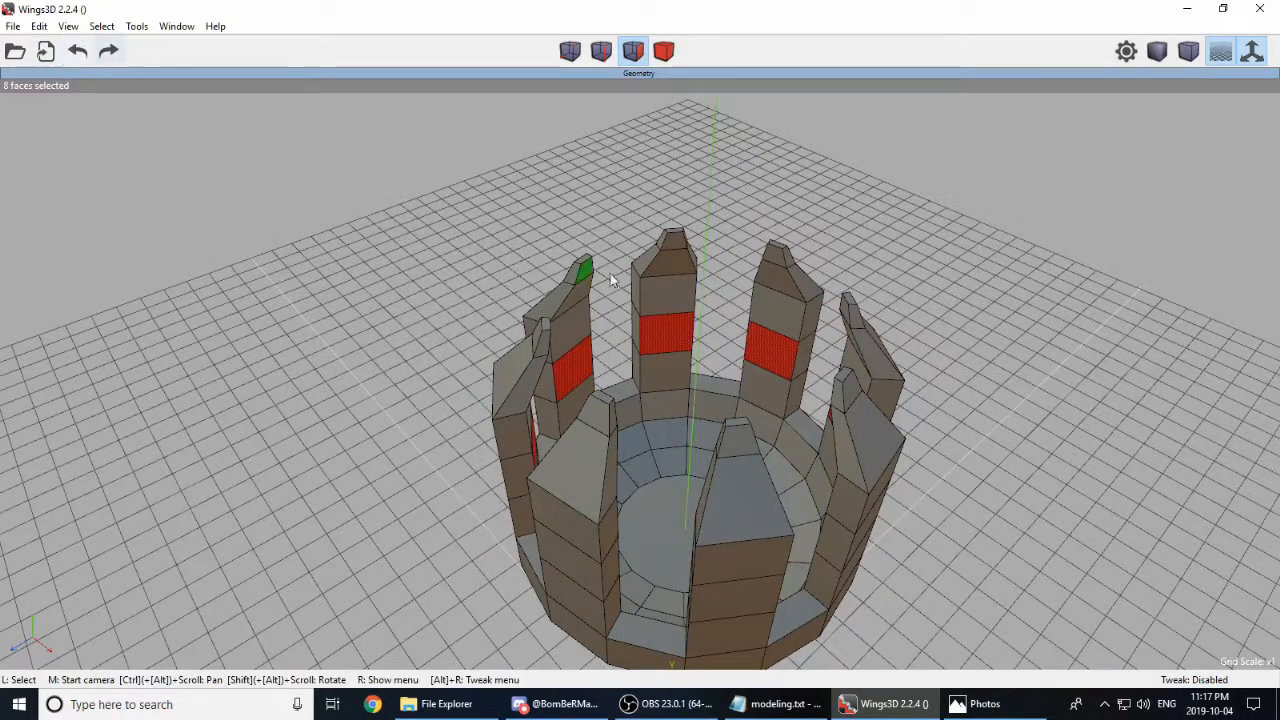
# Step: Extrude the eight inner bar faces along their normals by about 0.25, toward the centre of the head
pyautogui.rightClick(724, 311)
pyautogui.click(760, 356)
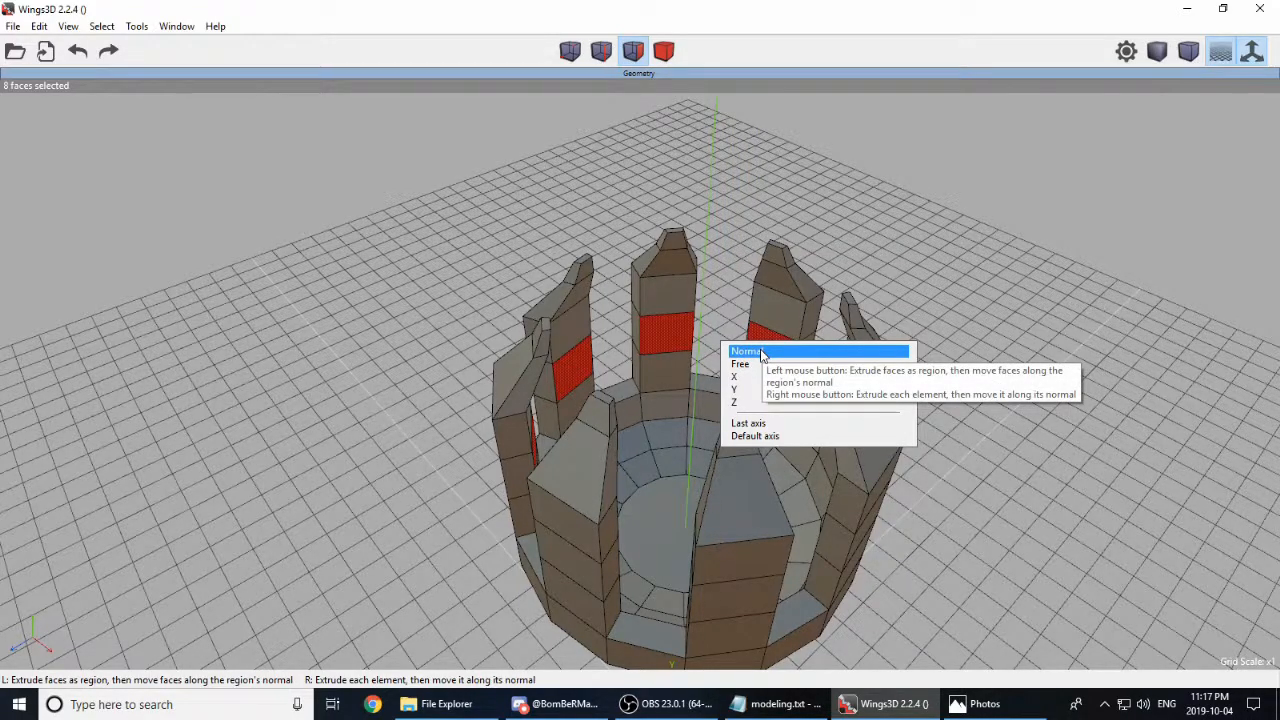
pyautogui.click(761, 353)
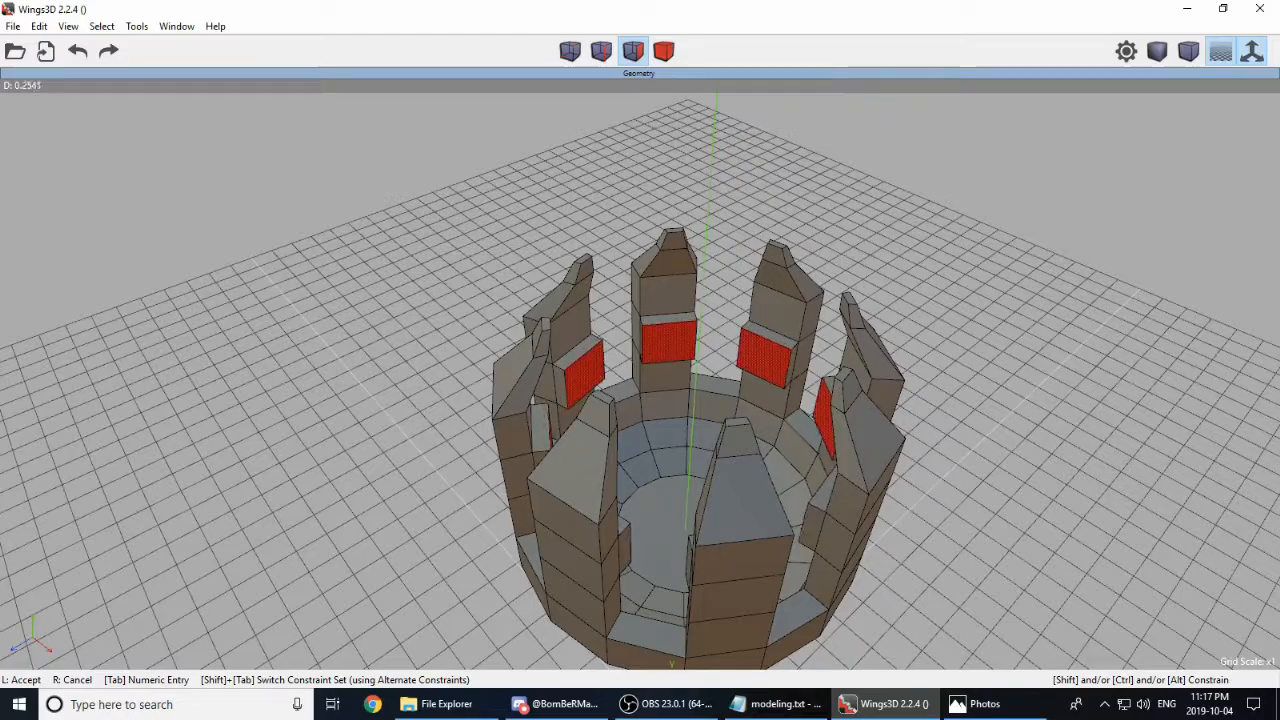
pyautogui.click(737, 359)
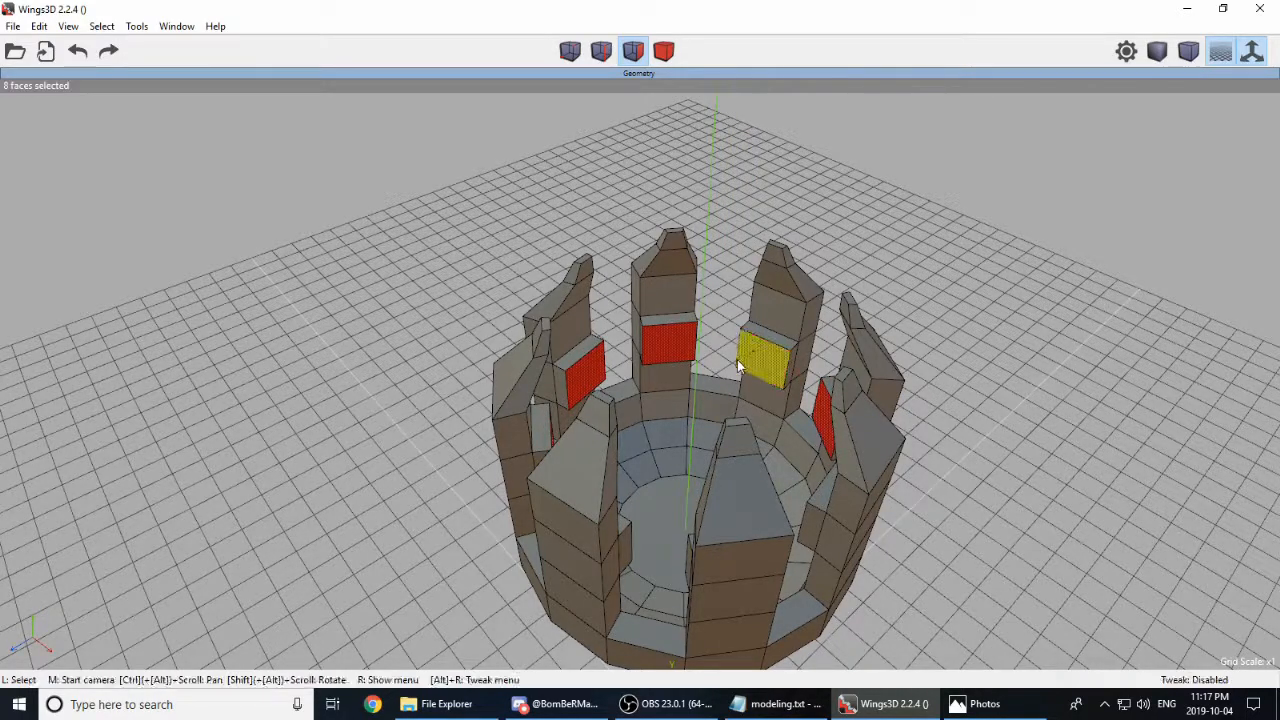
# Step: Select the facing side faces of the extruded inner blocks on two neighbouring bars and bridge them to close the first gap
pyautogui.middleClick(717, 370)
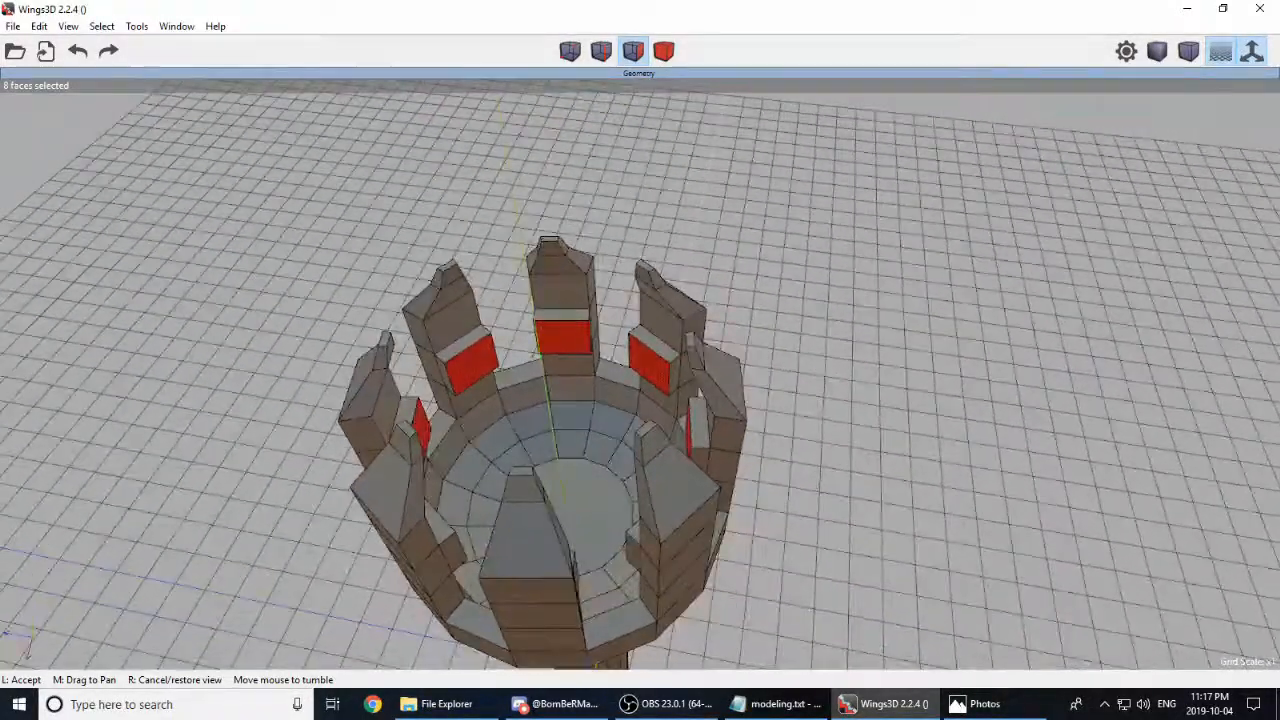
pyautogui.click(686, 374)
pyautogui.middleClick(705, 379)
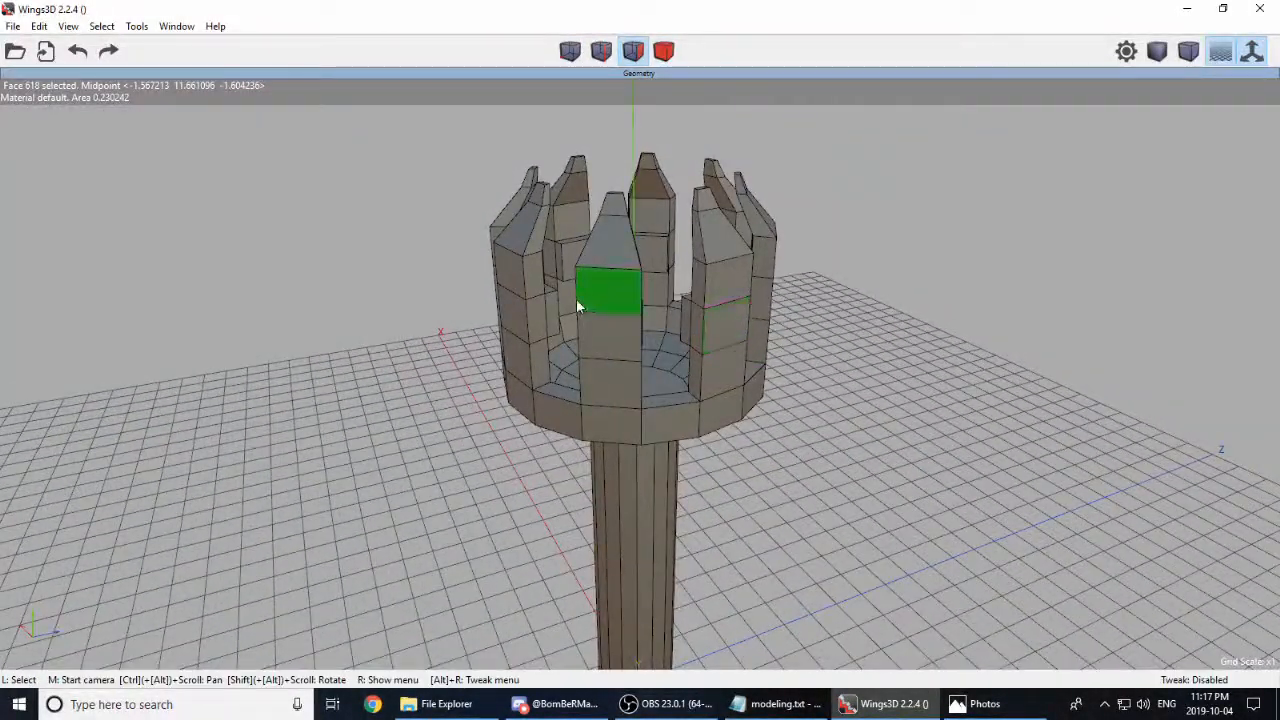
pyautogui.click(552, 322)
pyautogui.middleClick(654, 340)
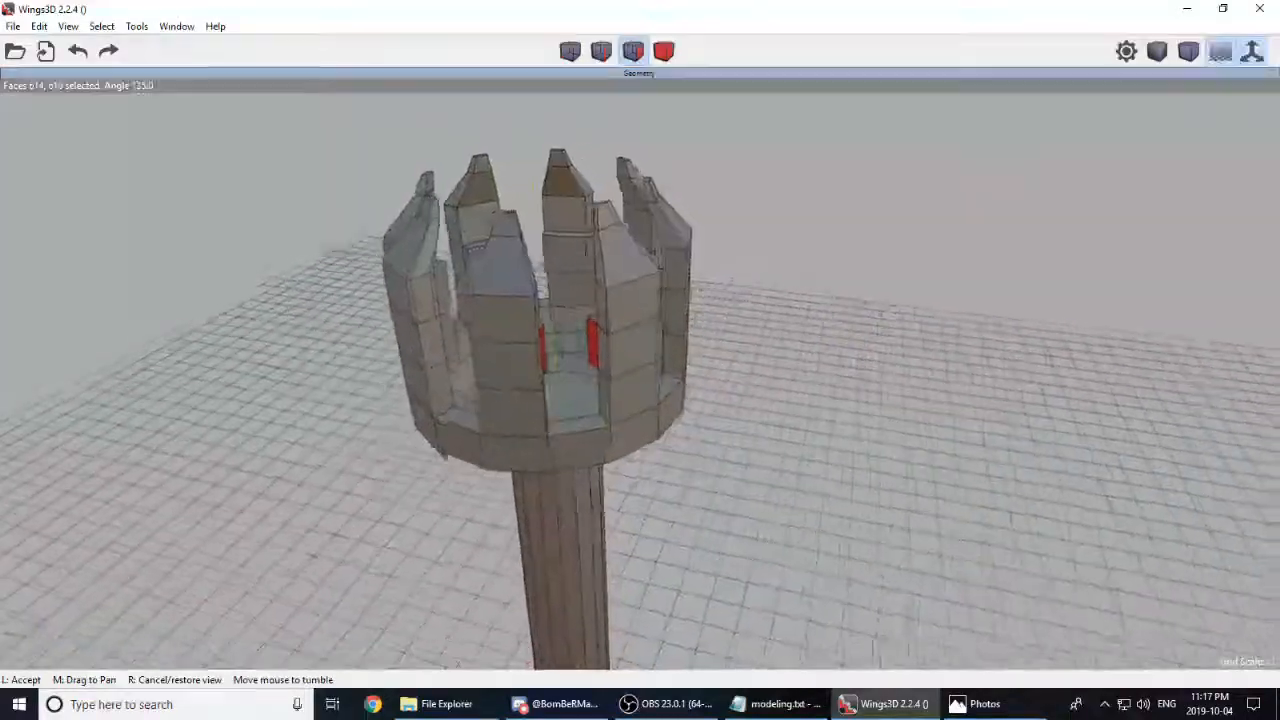
pyautogui.rightClick(821, 355)
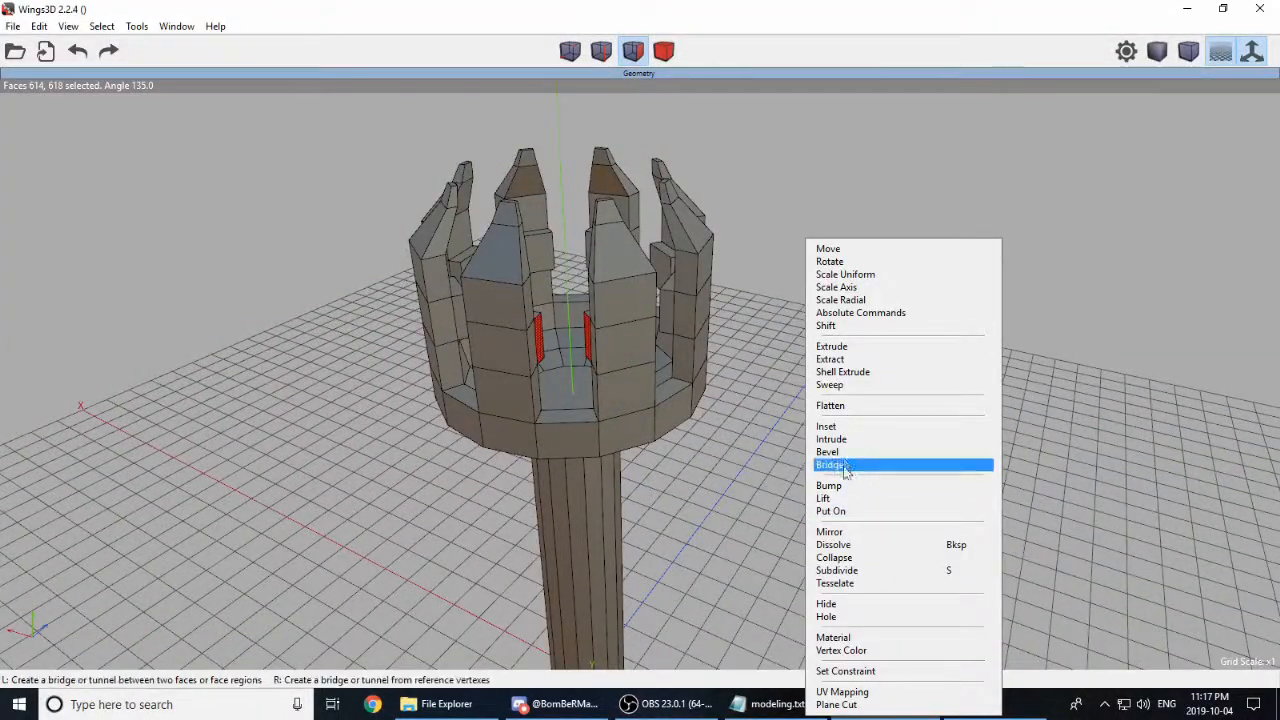
pyautogui.click(849, 467)
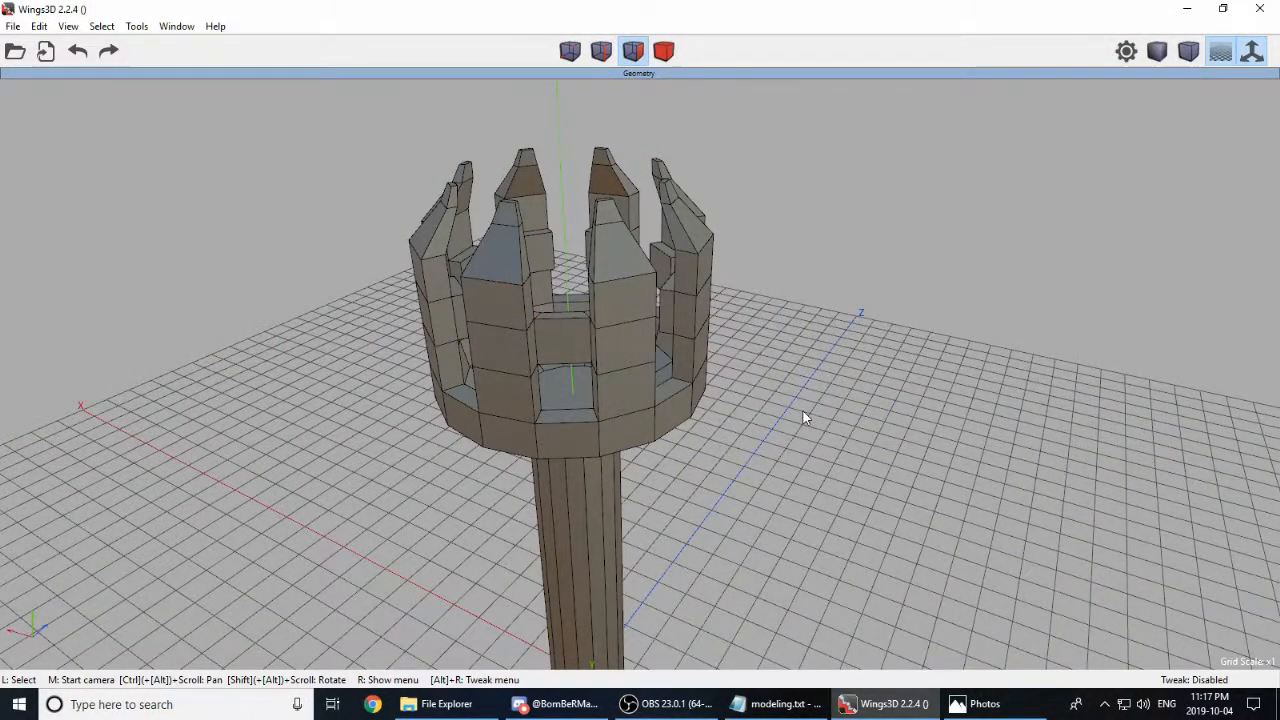
# Step: Bridge the facing side faces of the inner blocks across the second gap, beside the first bridge
pyautogui.middleClick(803, 412)
pyautogui.click(802, 412)
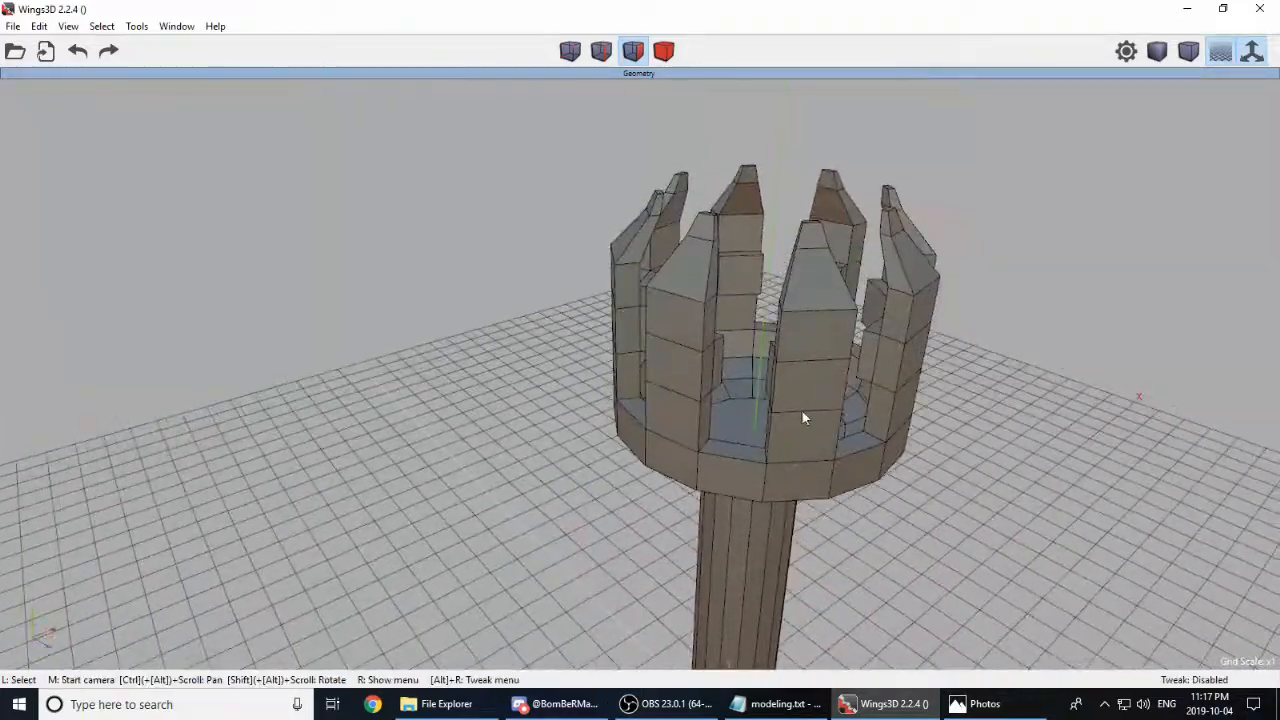
pyautogui.middleClick(640, 414)
pyautogui.click(645, 330)
pyautogui.click(645, 330)
pyautogui.middleClick(911, 405)
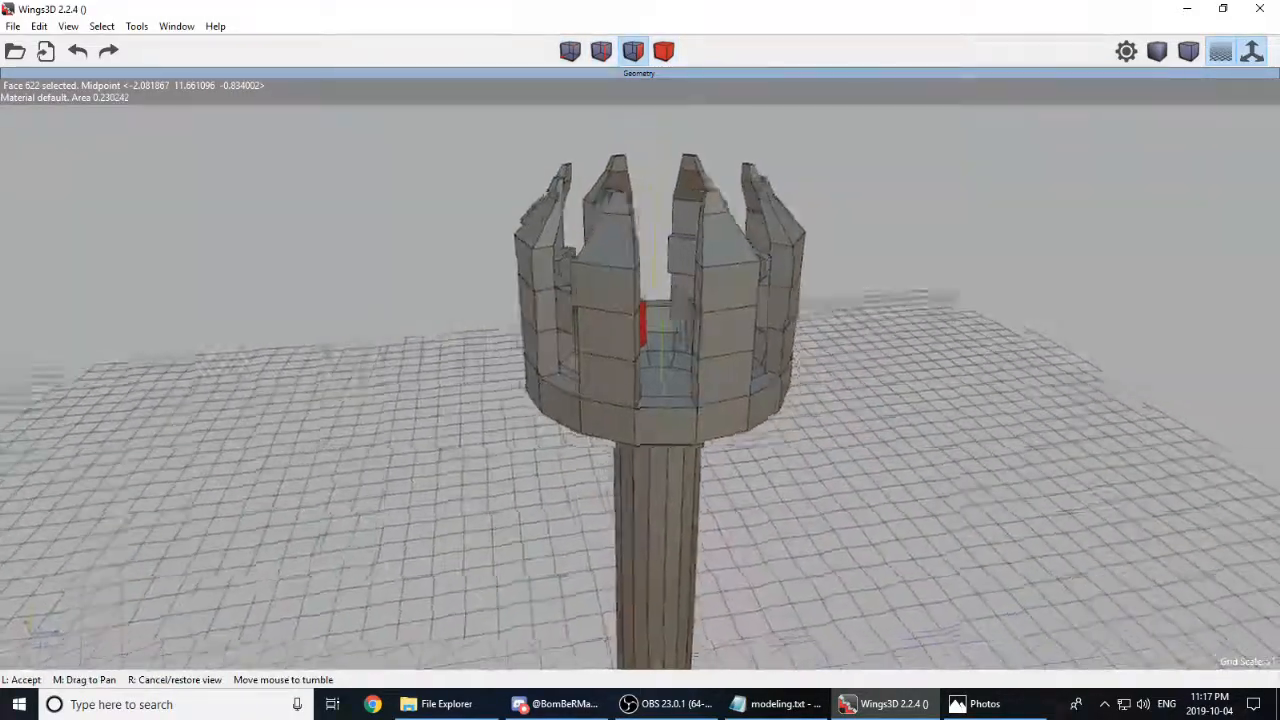
pyautogui.click(600, 335)
pyautogui.click(680, 322)
pyautogui.rightClick(863, 280)
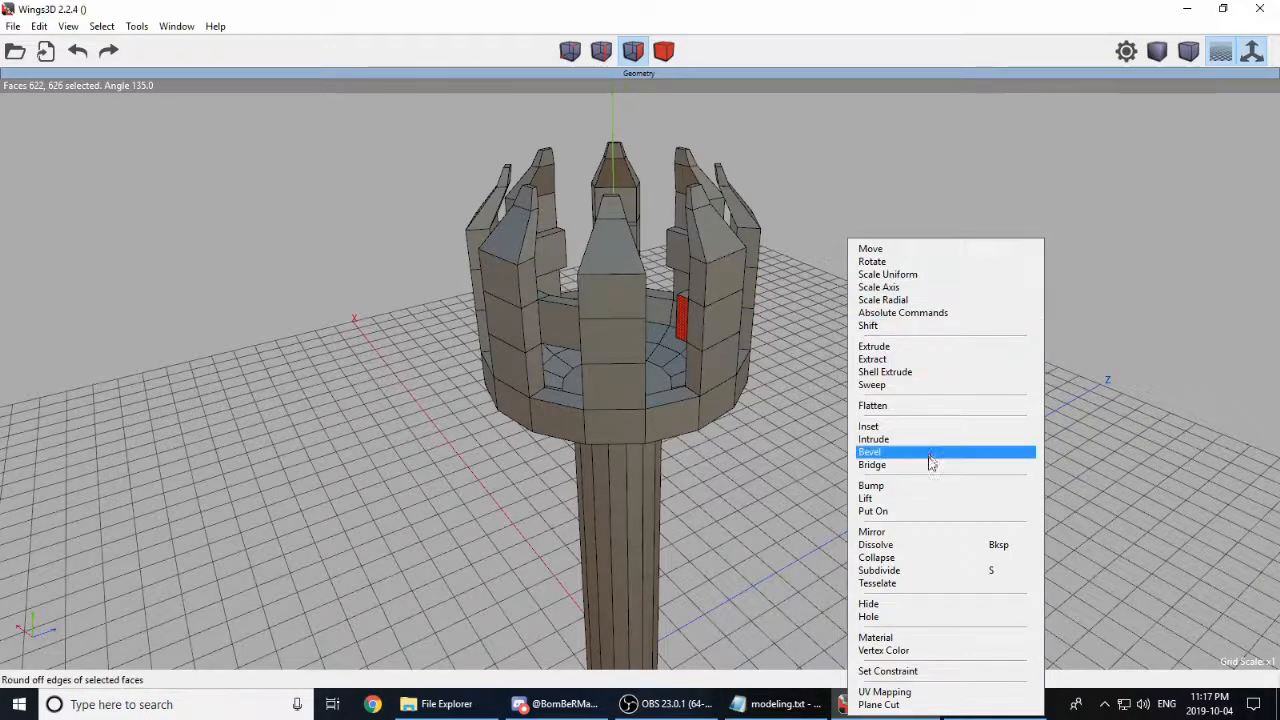
pyautogui.click(890, 465)
# Step: Bridge the two facing inner block faces across the third gap around the torch head
pyautogui.middleClick(848, 457)
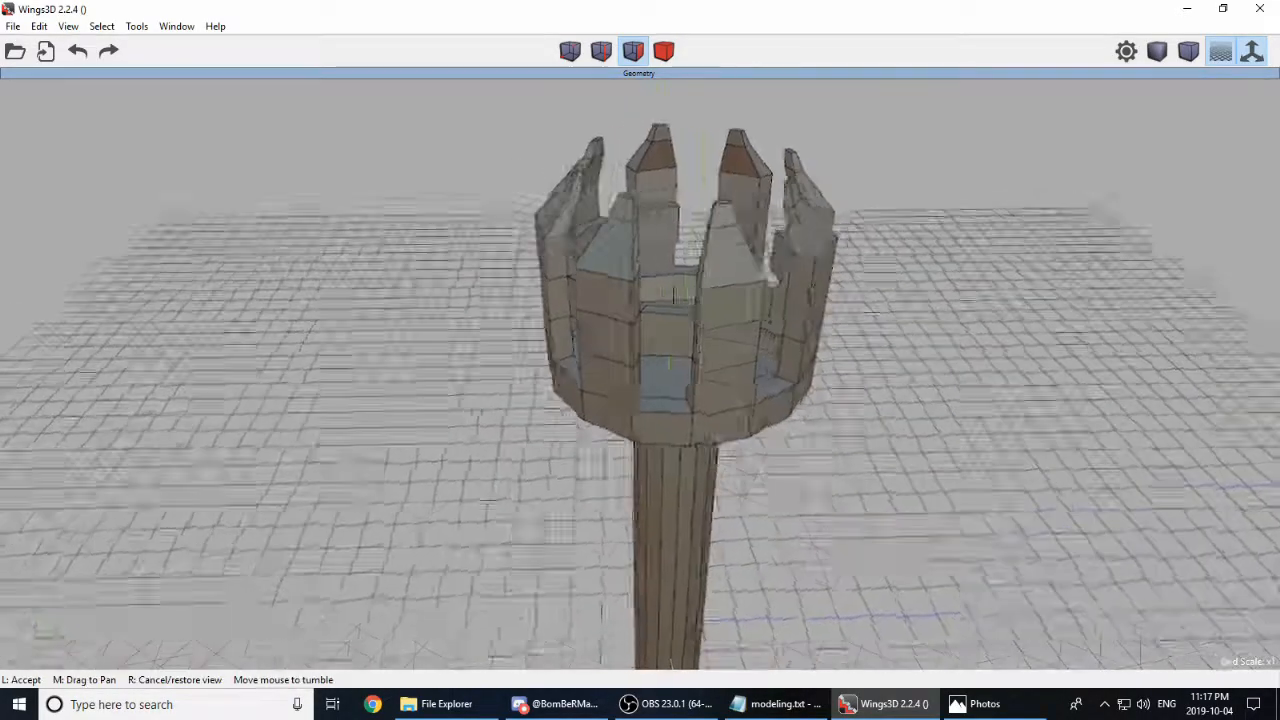
pyautogui.click(679, 386)
pyautogui.click(690, 374)
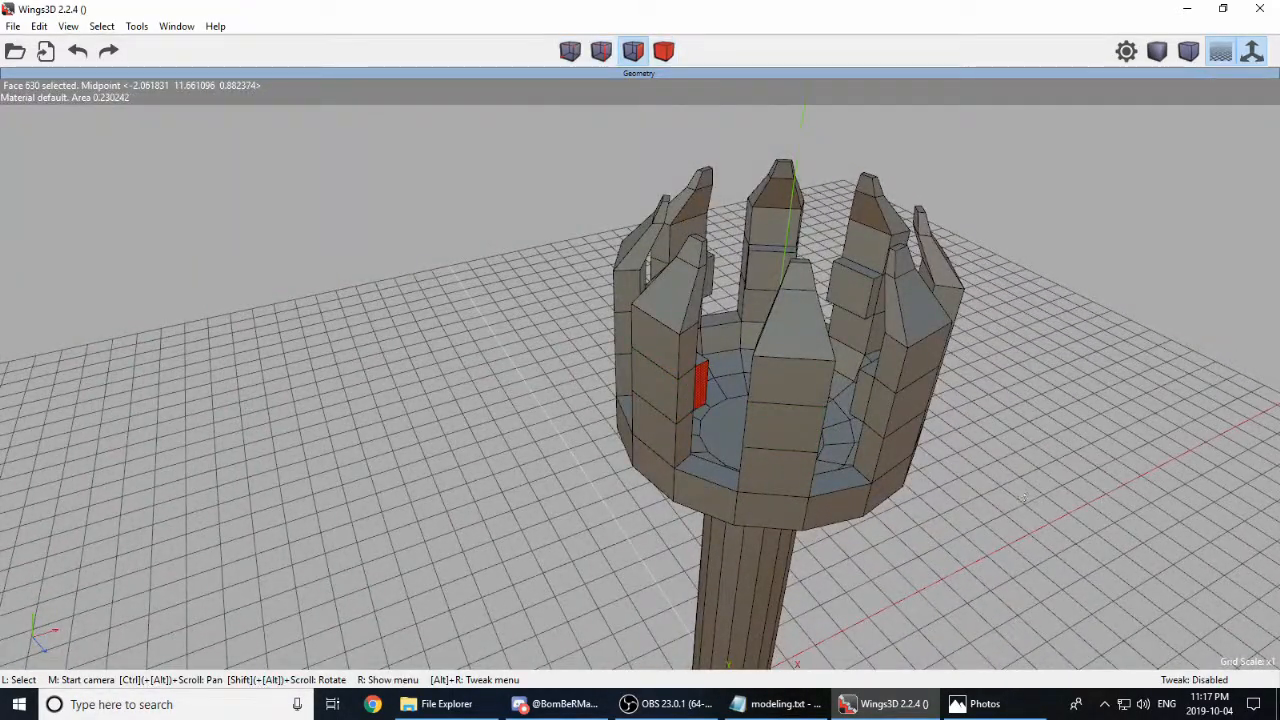
pyautogui.middleClick(1018, 487)
pyautogui.click(950, 444)
pyautogui.click(795, 340)
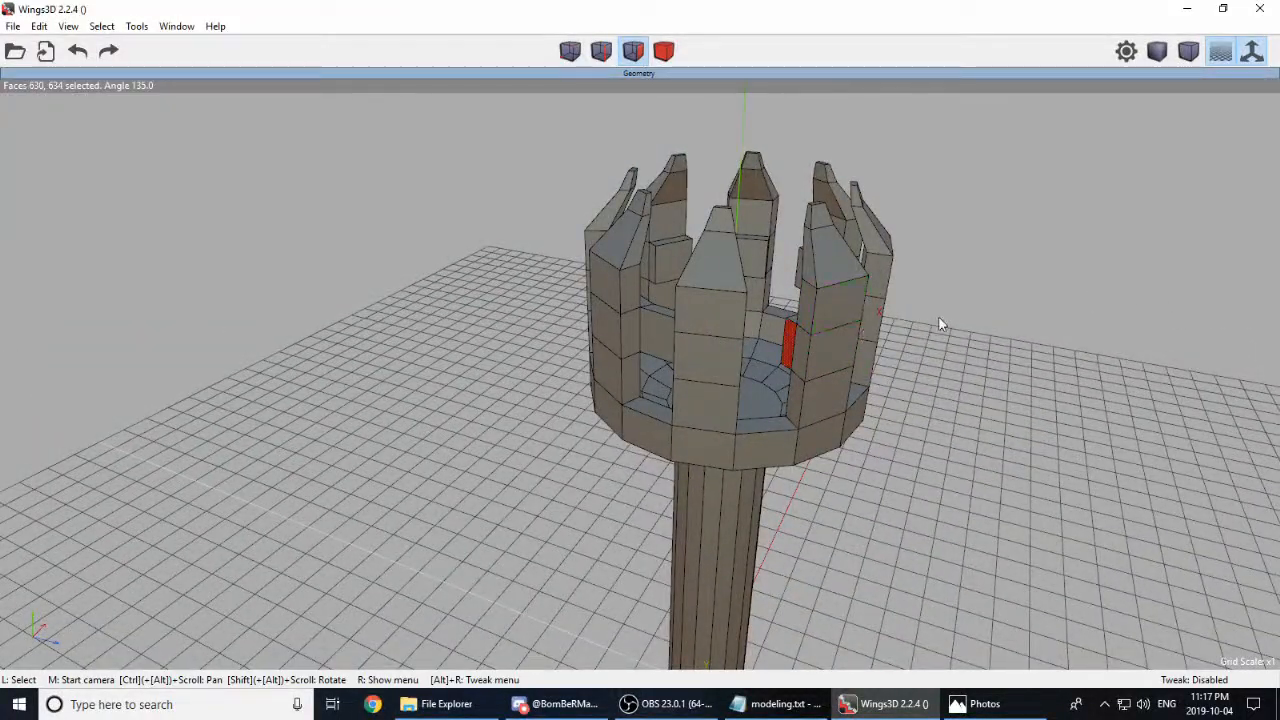
pyautogui.rightClick(1024, 245)
pyautogui.click(1076, 470)
# Step: Bridge the facing inner block faces across the fourth gap between the bars
pyautogui.middleClick(1040, 455)
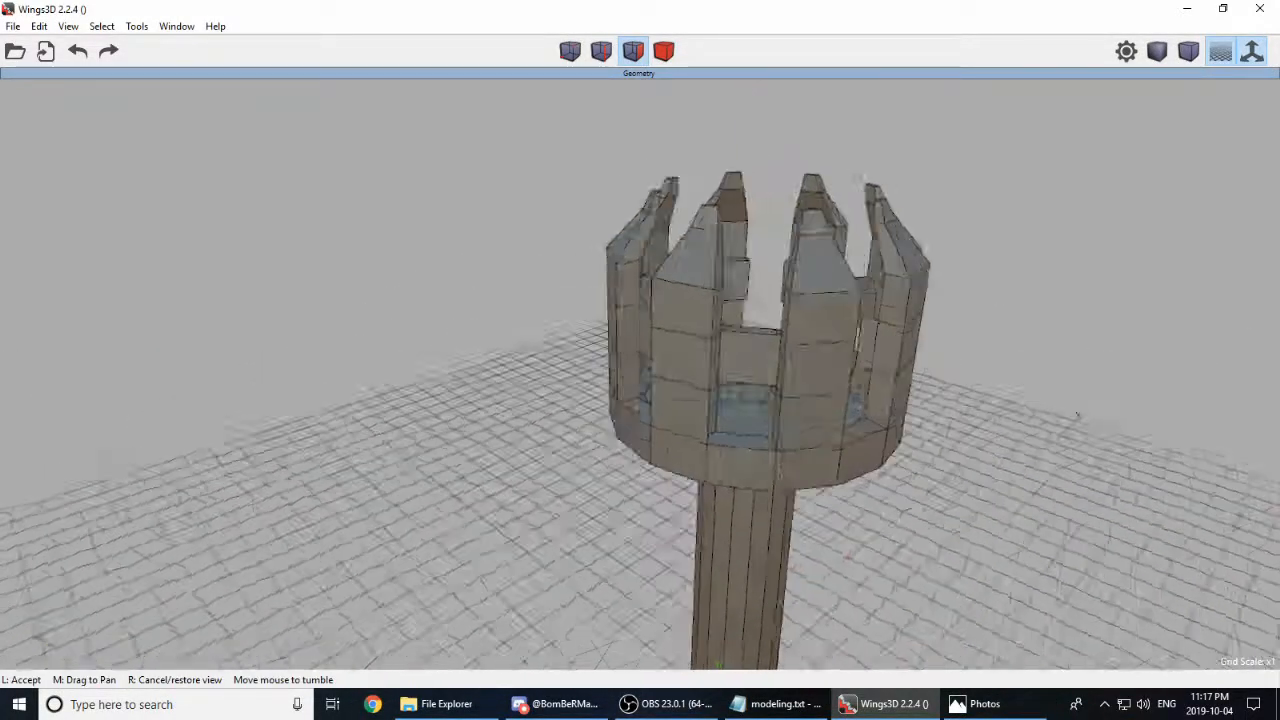
pyautogui.click(692, 380)
pyautogui.click(677, 372)
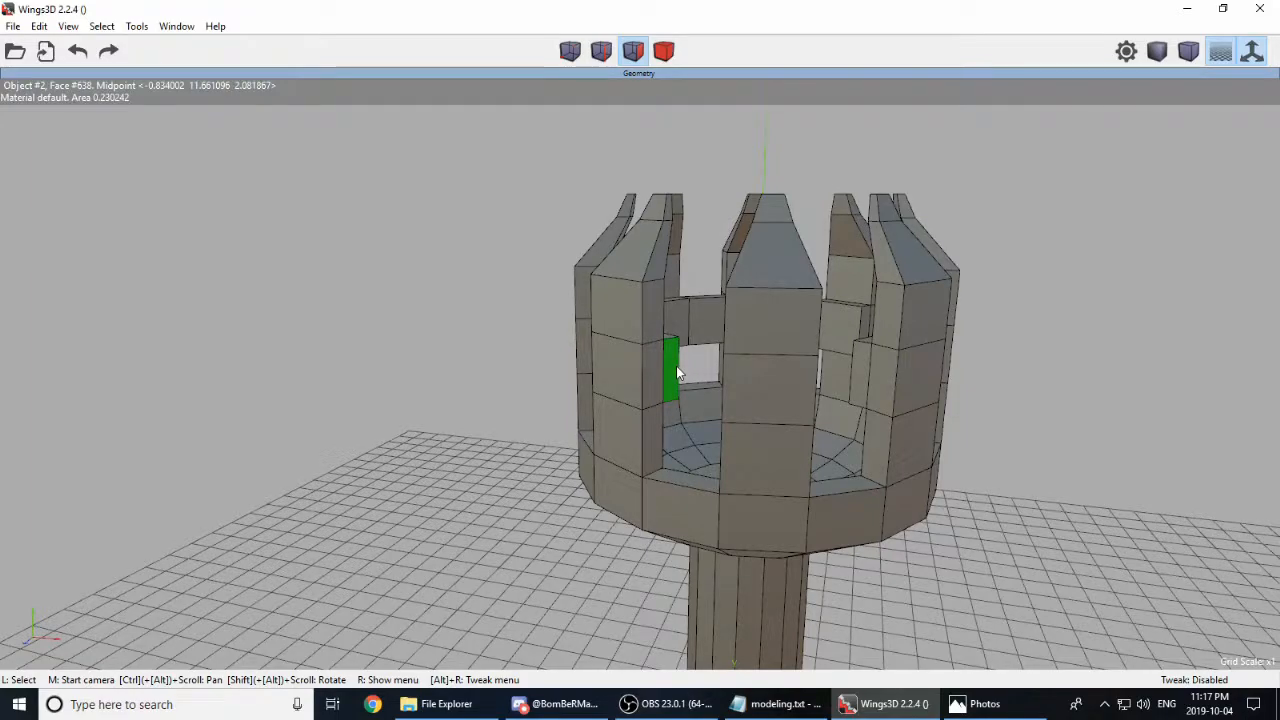
pyautogui.middleClick(908, 406)
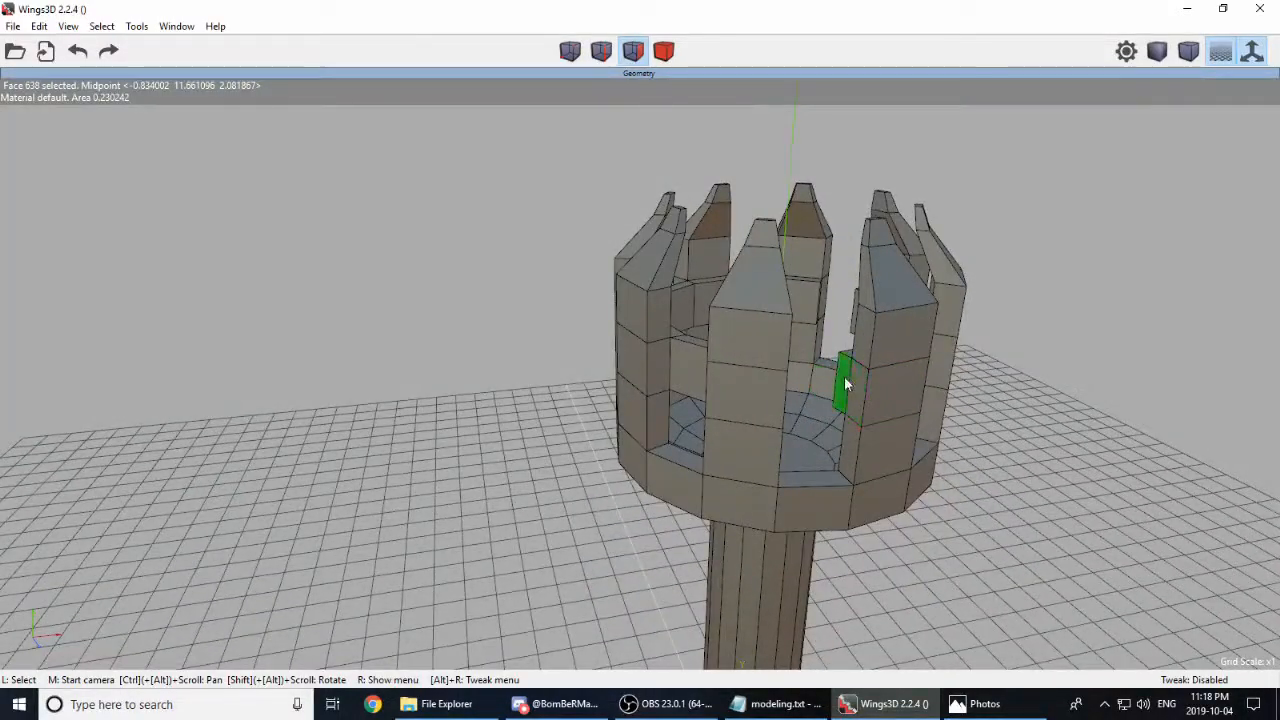
pyautogui.rightClick(1015, 341)
pyautogui.click(1022, 463)
# Step: Select the two facing inner block faces in the fifth gap between the bars and bridge them
pyautogui.middleClick(967, 472)
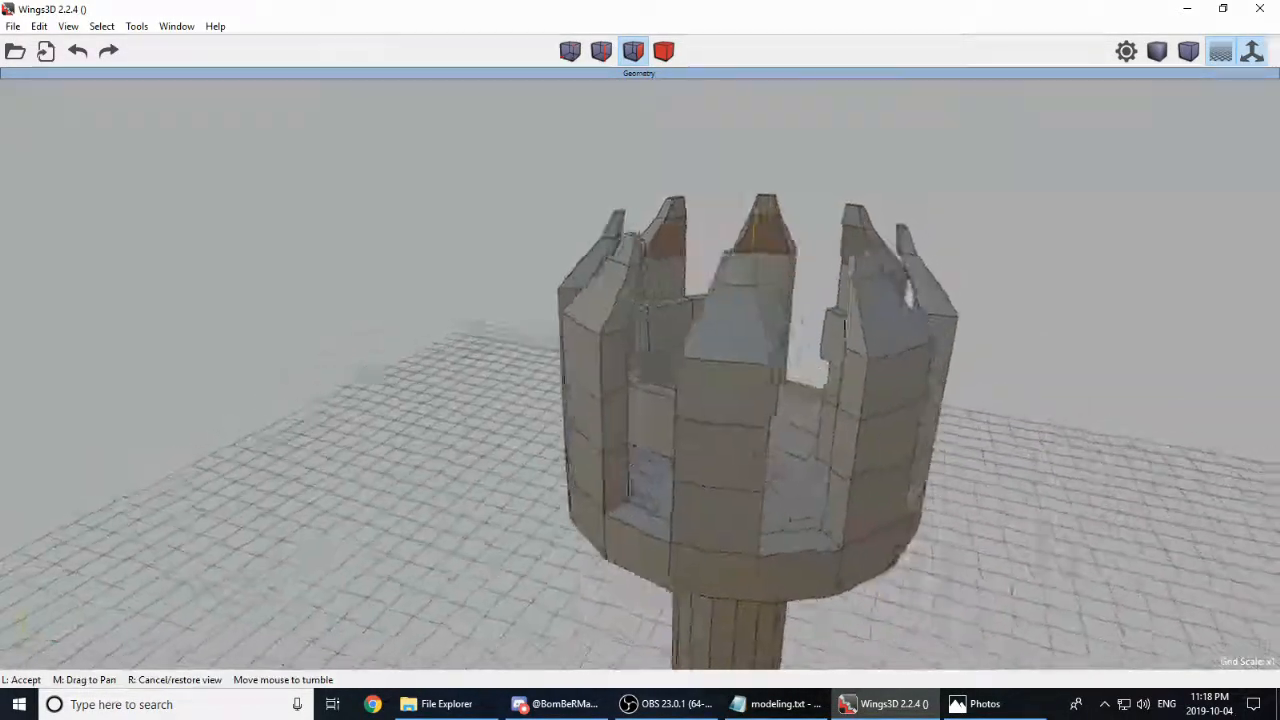
pyautogui.click(757, 493)
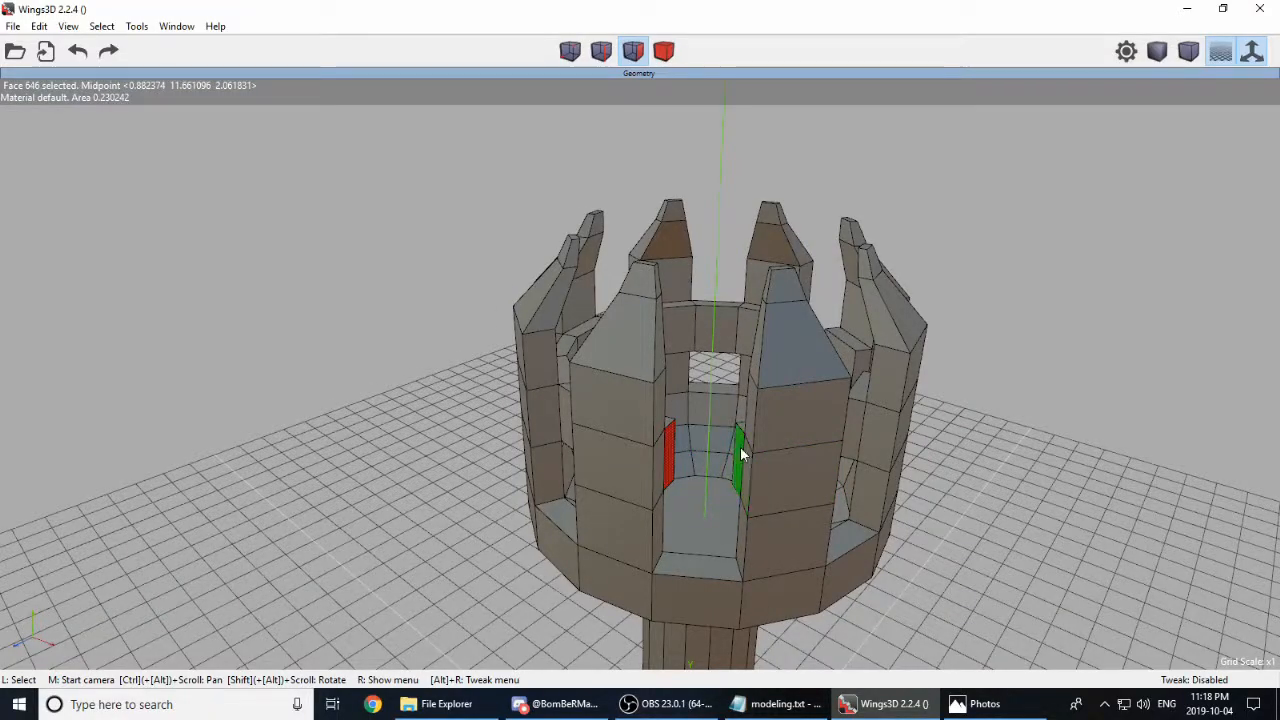
pyautogui.click(740, 455)
pyautogui.rightClick(1015, 430)
pyautogui.click(1042, 465)
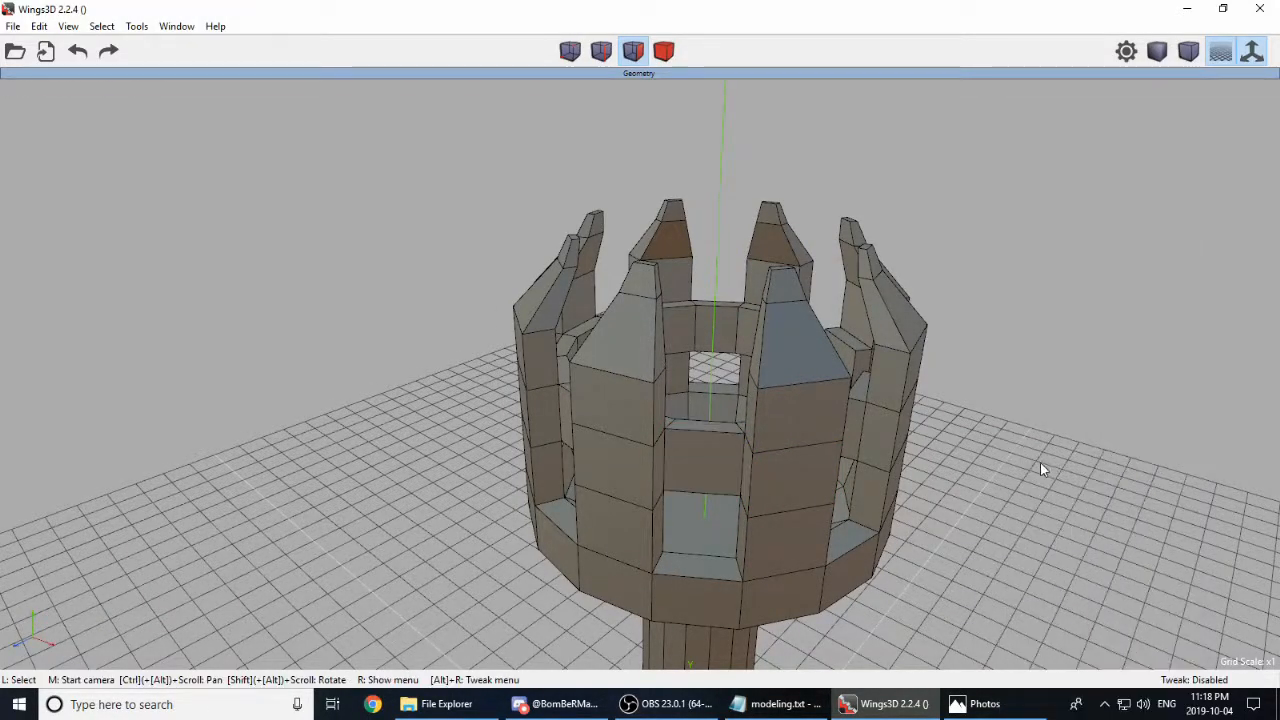
# Step: Select the facing side faces of the inner blocks in the sixth gap and join them with a bridge
pyautogui.middleClick(888, 428)
pyautogui.click(678, 434)
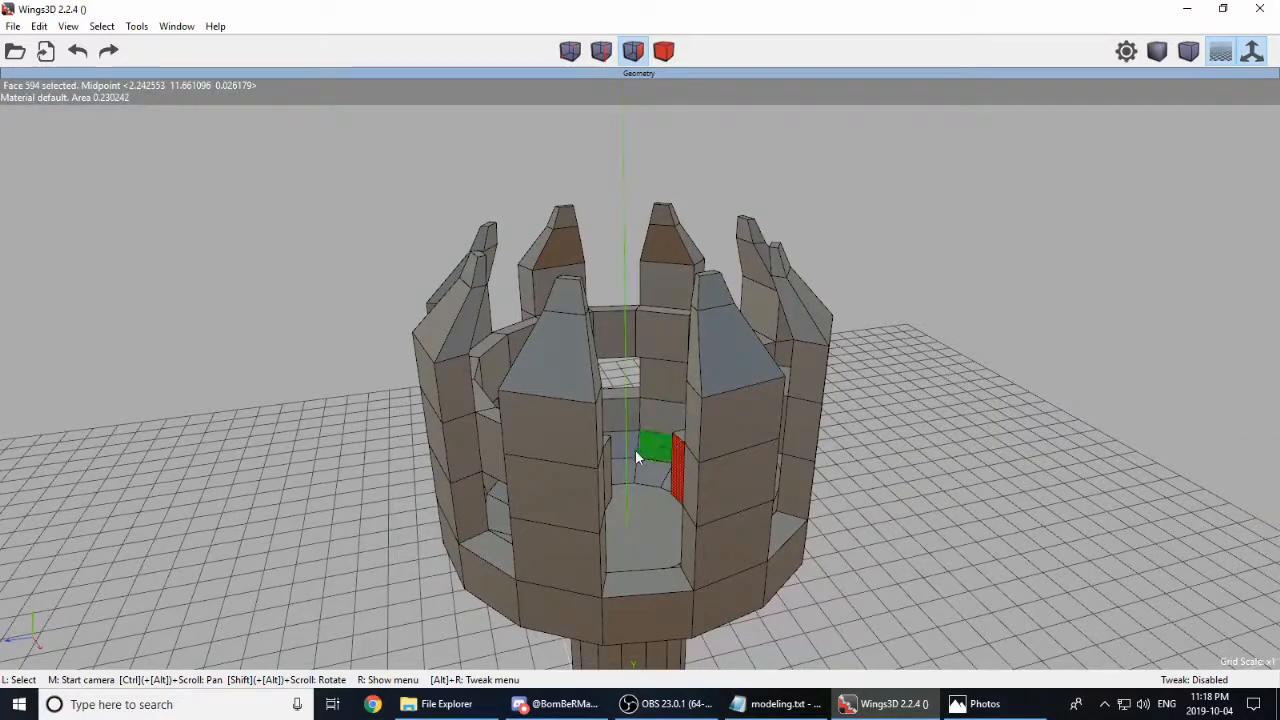
pyautogui.click(607, 468)
pyautogui.rightClick(806, 420)
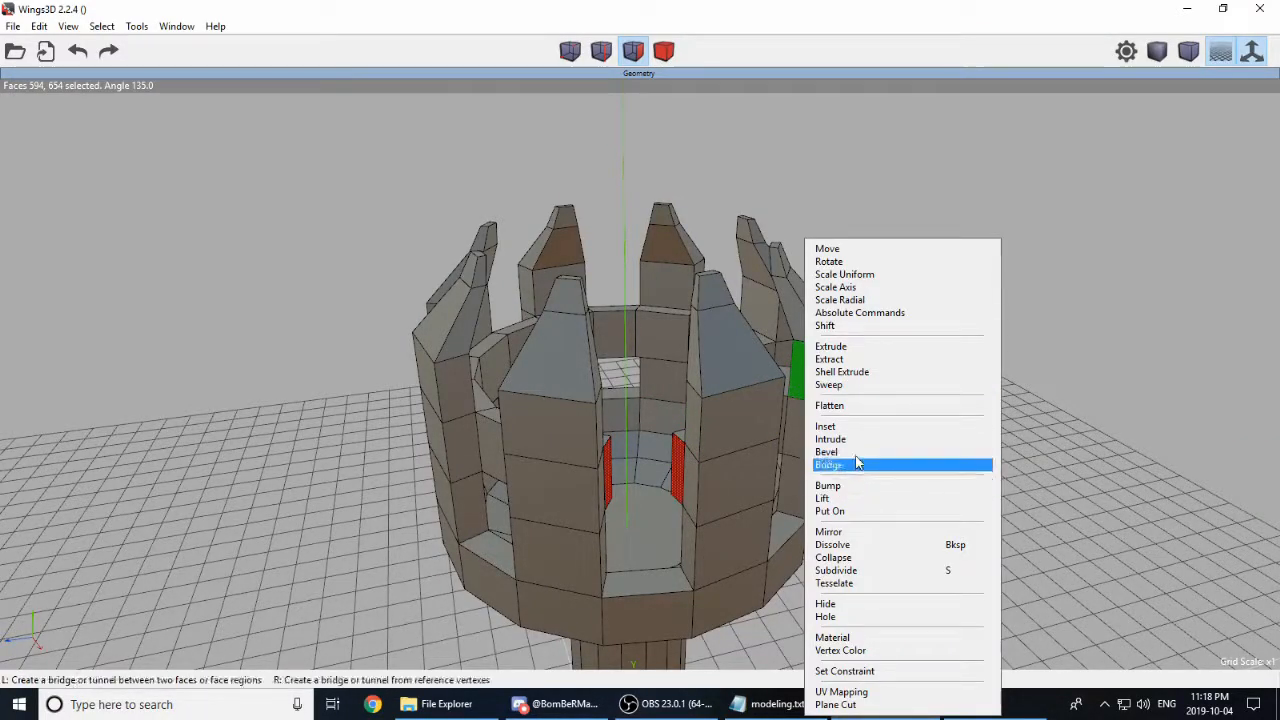
pyautogui.click(856, 467)
# Step: Bridge the facing side faces of the inner blocks across the seventh gap of the ring
pyautogui.middleClick(784, 433)
pyautogui.click(657, 400)
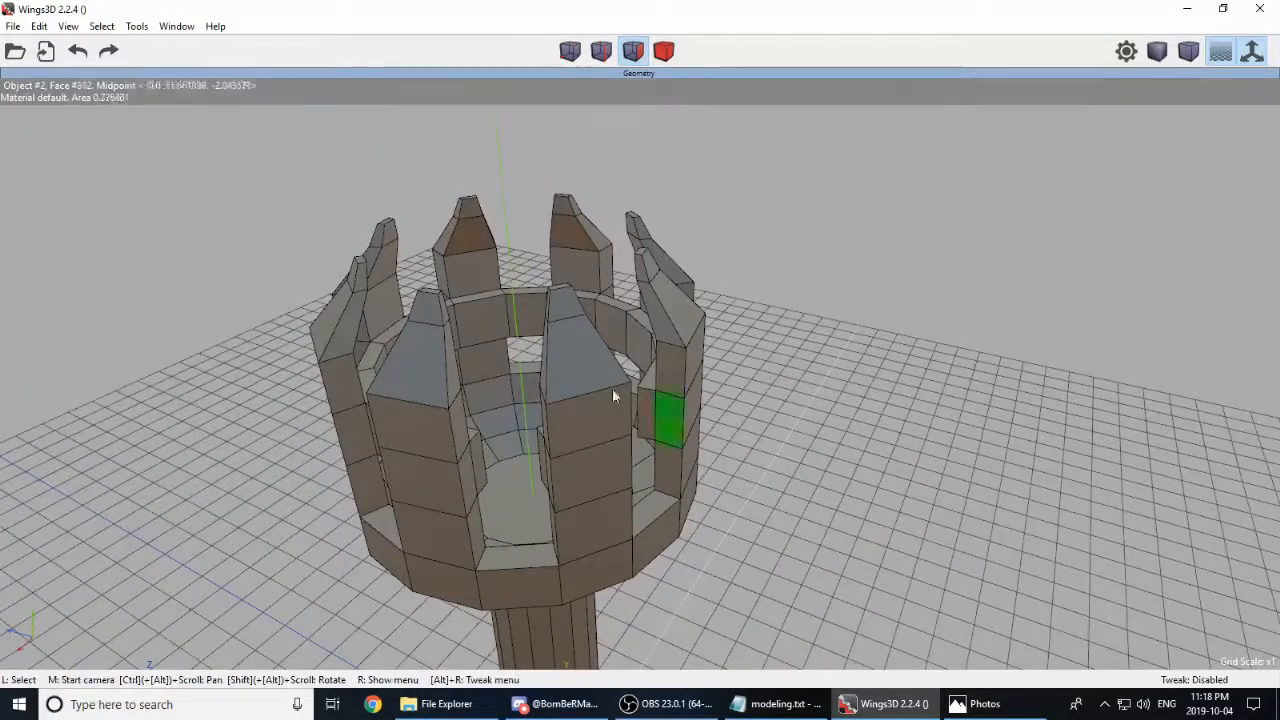
pyautogui.click(478, 455)
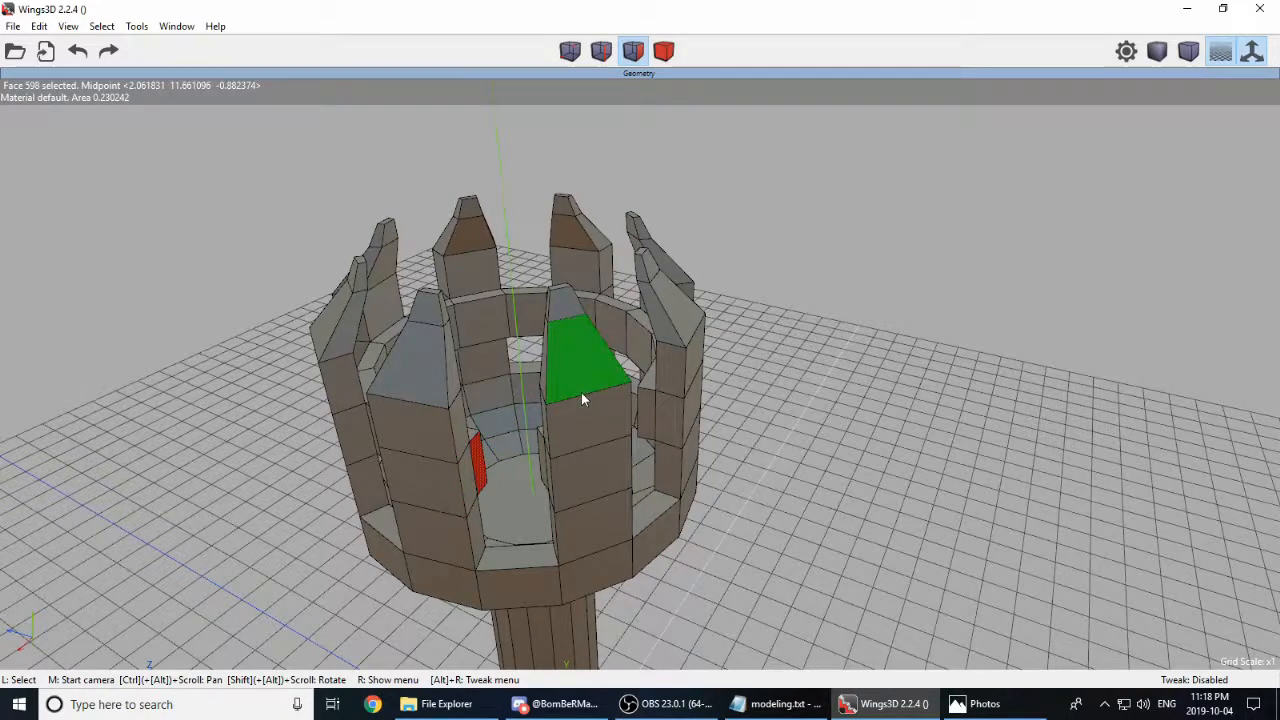
pyautogui.middleClick(581, 392)
pyautogui.click(565, 421)
pyautogui.click(556, 446)
pyautogui.rightClick(893, 305)
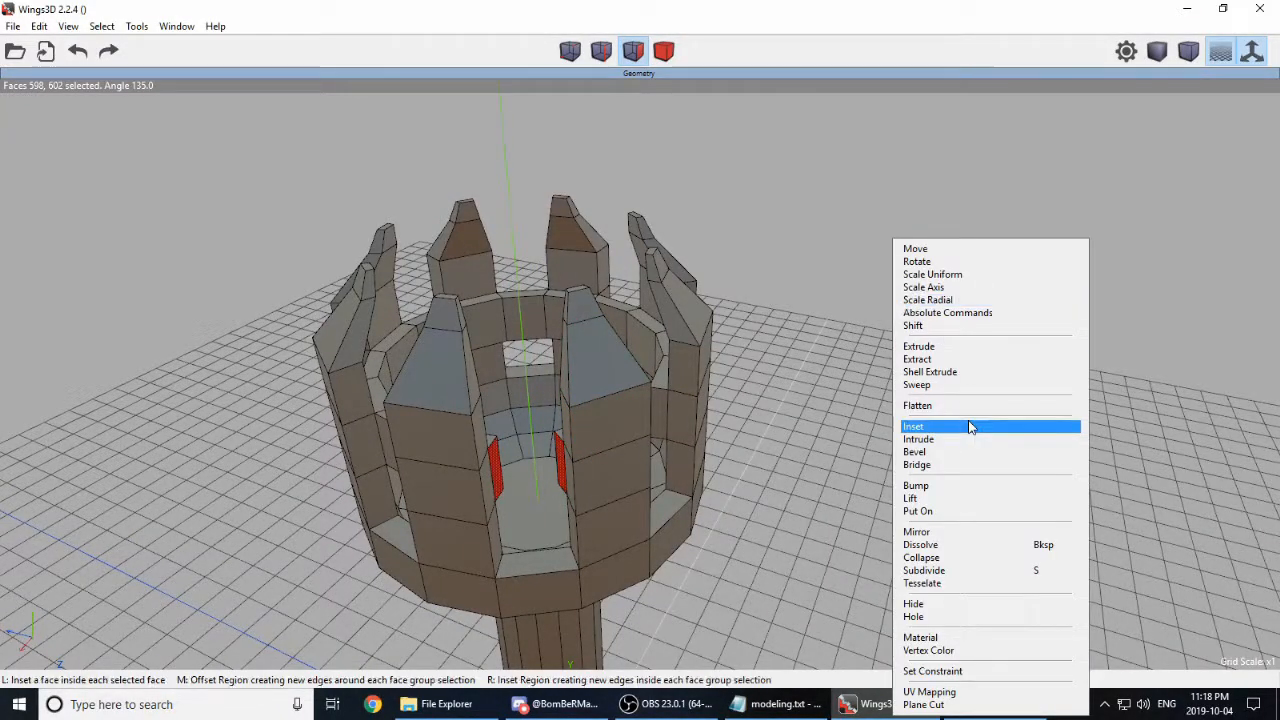
pyautogui.click(936, 465)
# Step: Bridge the last two facing inner block faces across the eighth gap to close the inner ring
pyautogui.middleClick(804, 400)
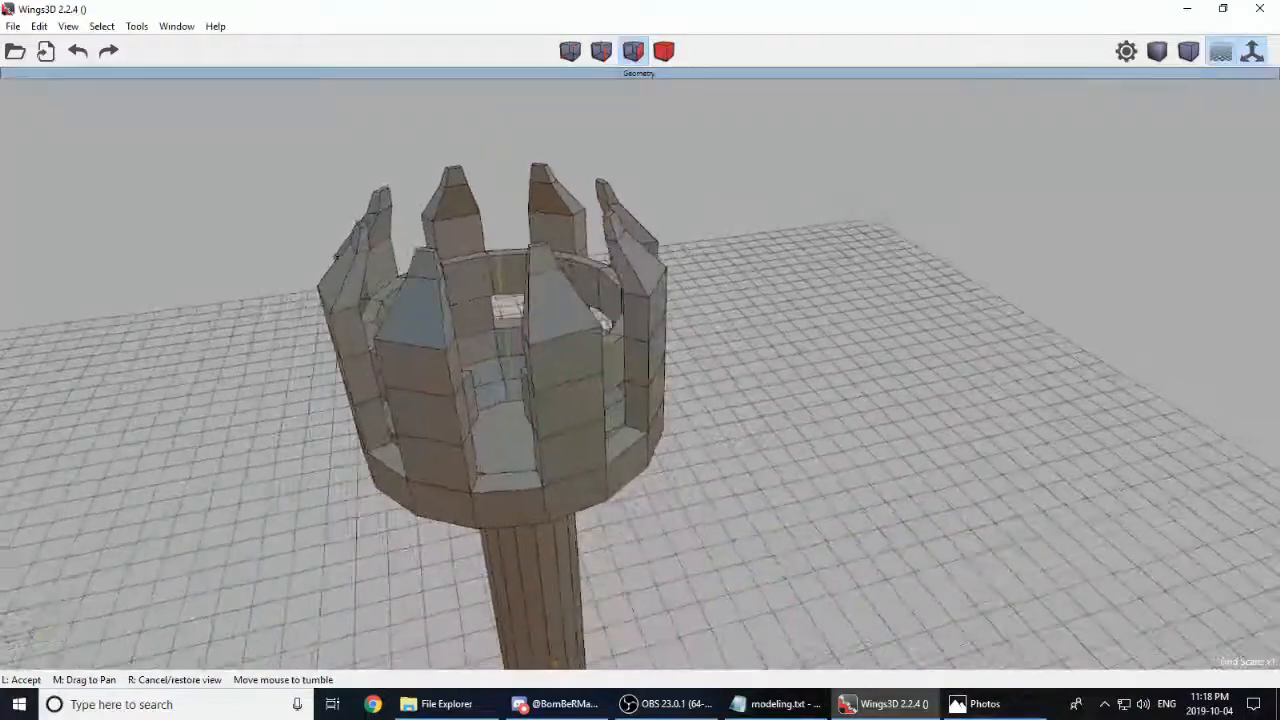
pyautogui.click(549, 374)
pyautogui.click(471, 400)
pyautogui.click(520, 394)
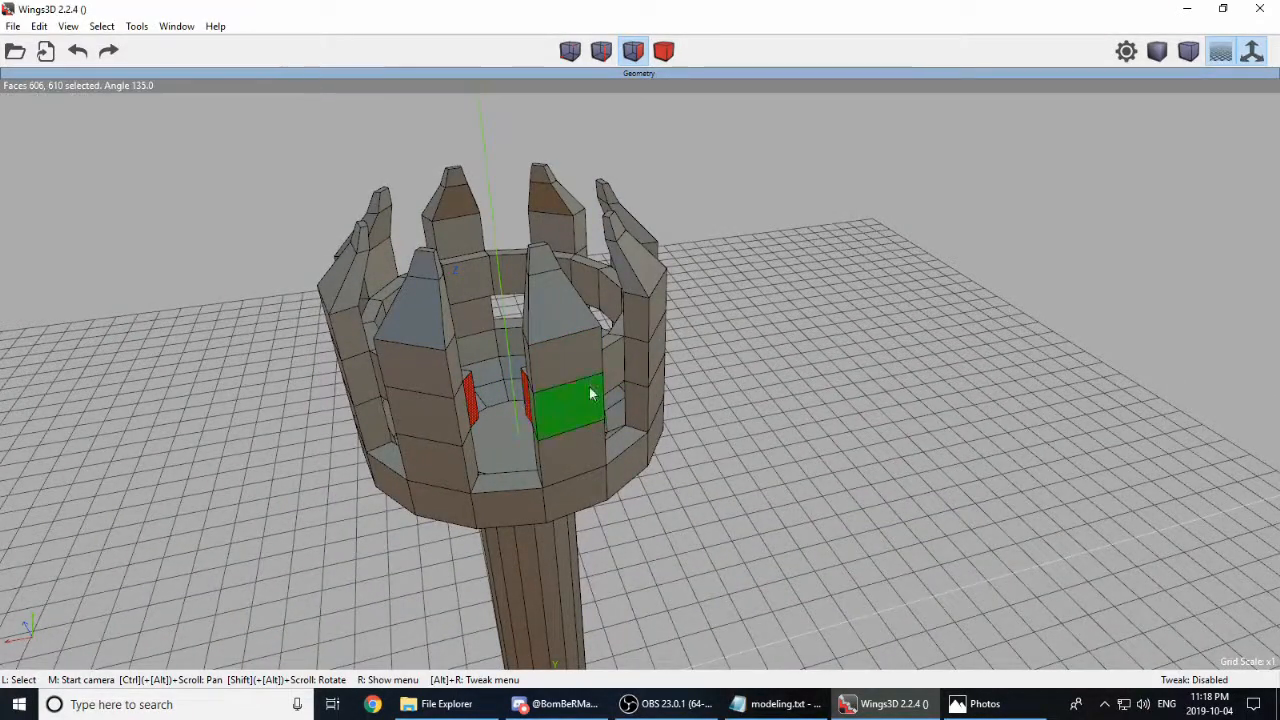
pyautogui.rightClick(800, 358)
pyautogui.click(815, 466)
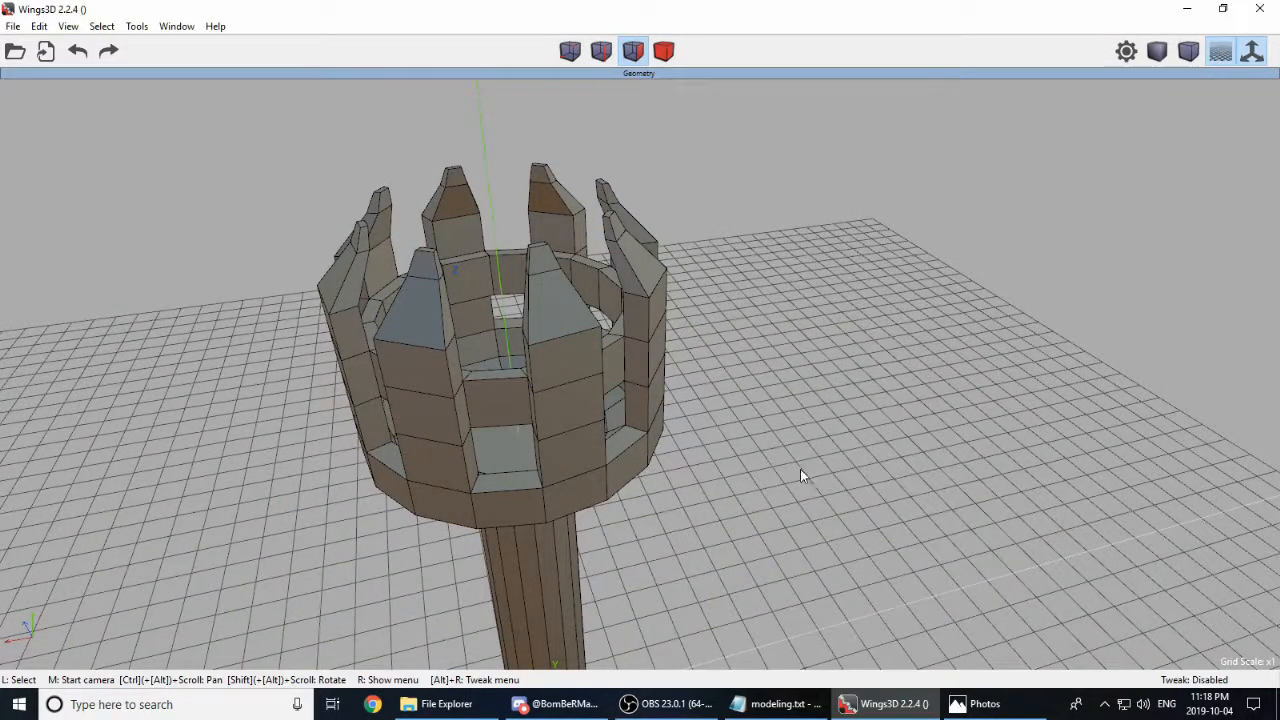
# Step: Compare the closed inner ring with the torch head in the Torch.jpg reference in Photos, and return to Wings3D
pyautogui.middleClick(734, 528)
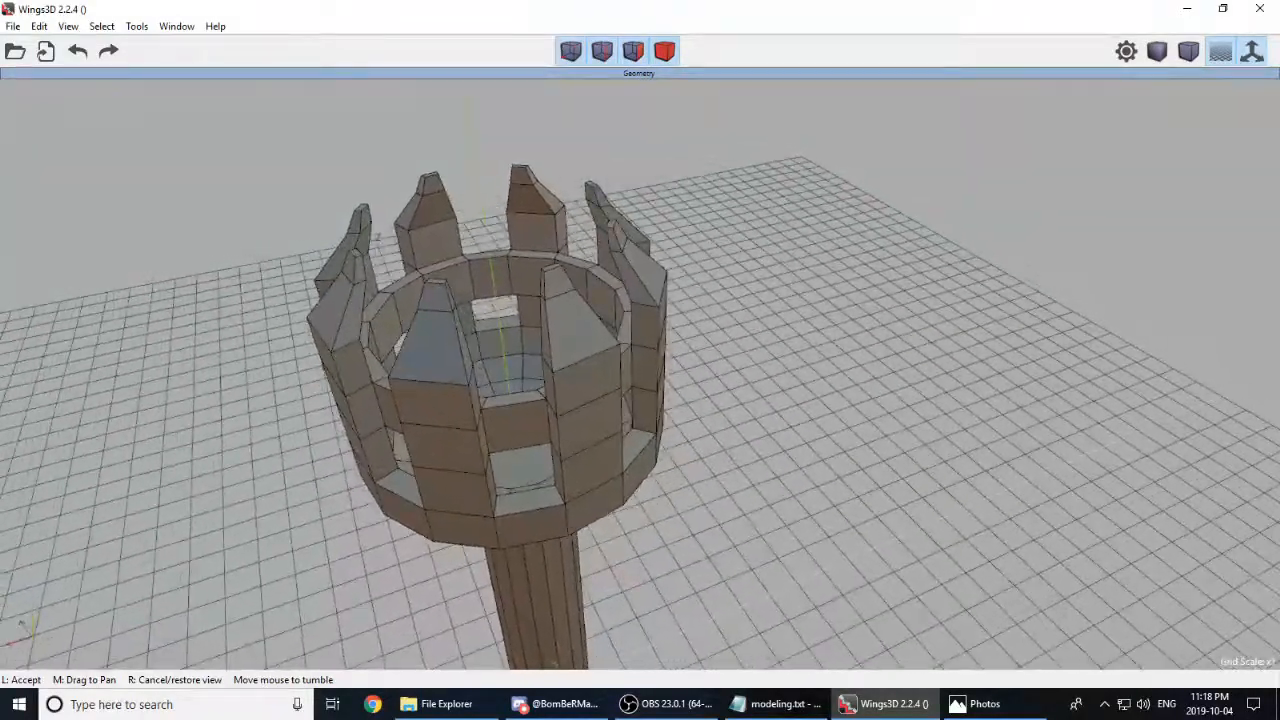
pyautogui.click(725, 517)
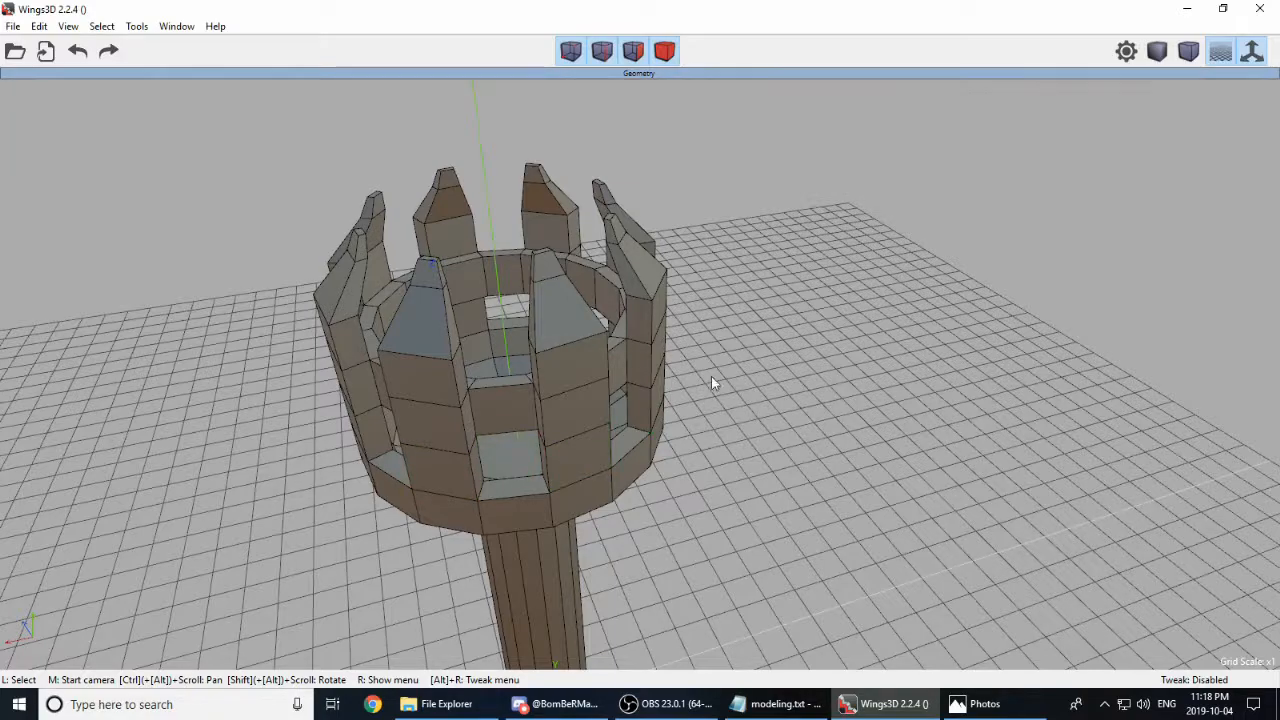
pyautogui.click(978, 712)
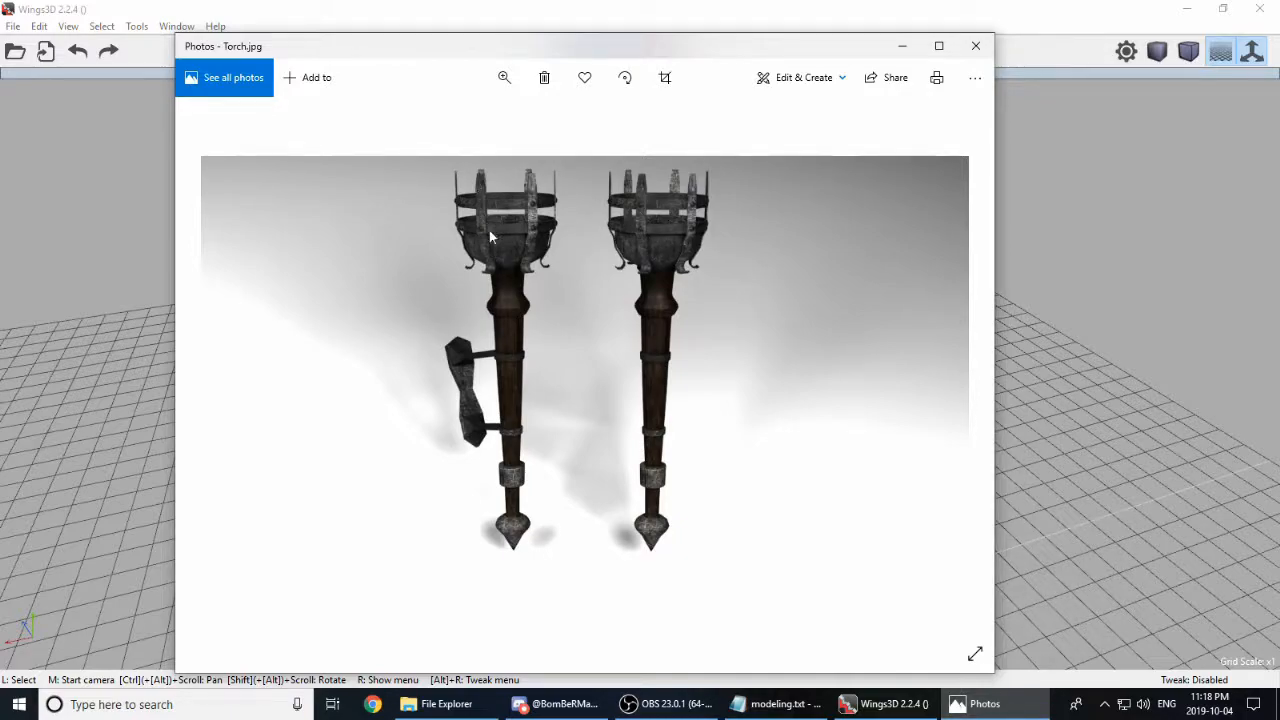
pyautogui.hotkey('alt', 'Tab')
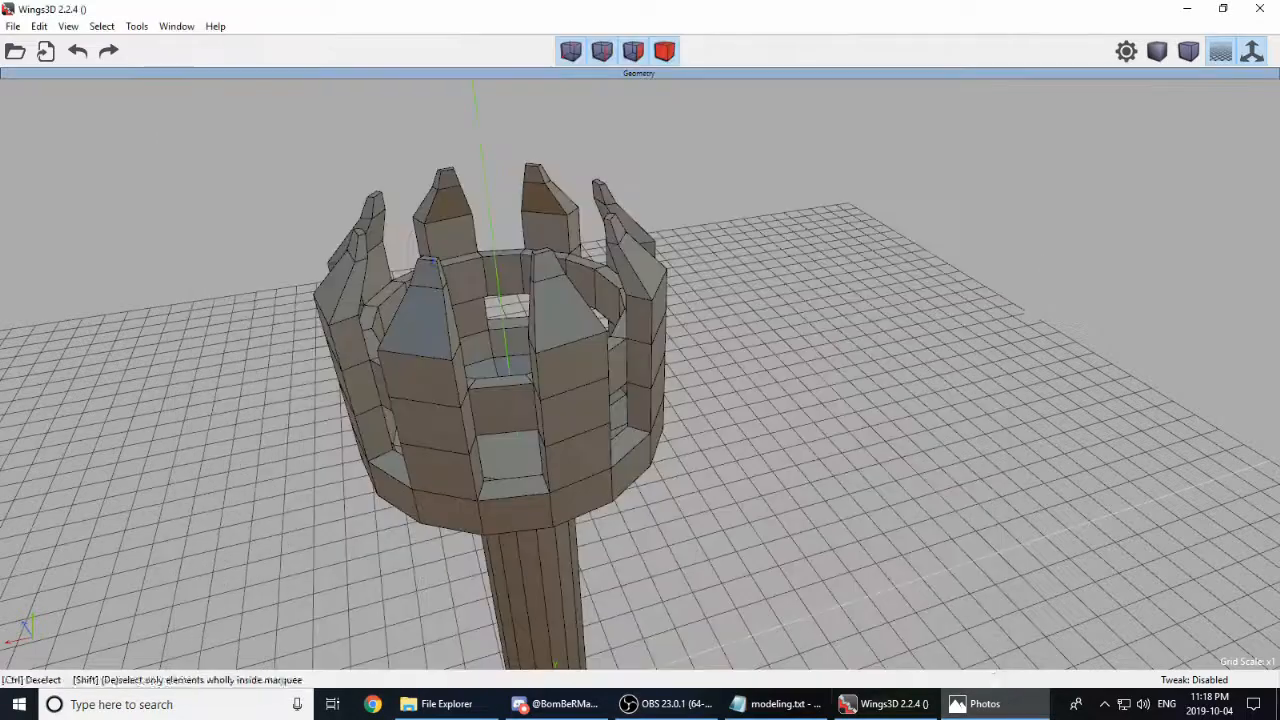
# Step: Select all vertices of the torch head above the handle in vertex mode
pyautogui.middleClick(651, 516)
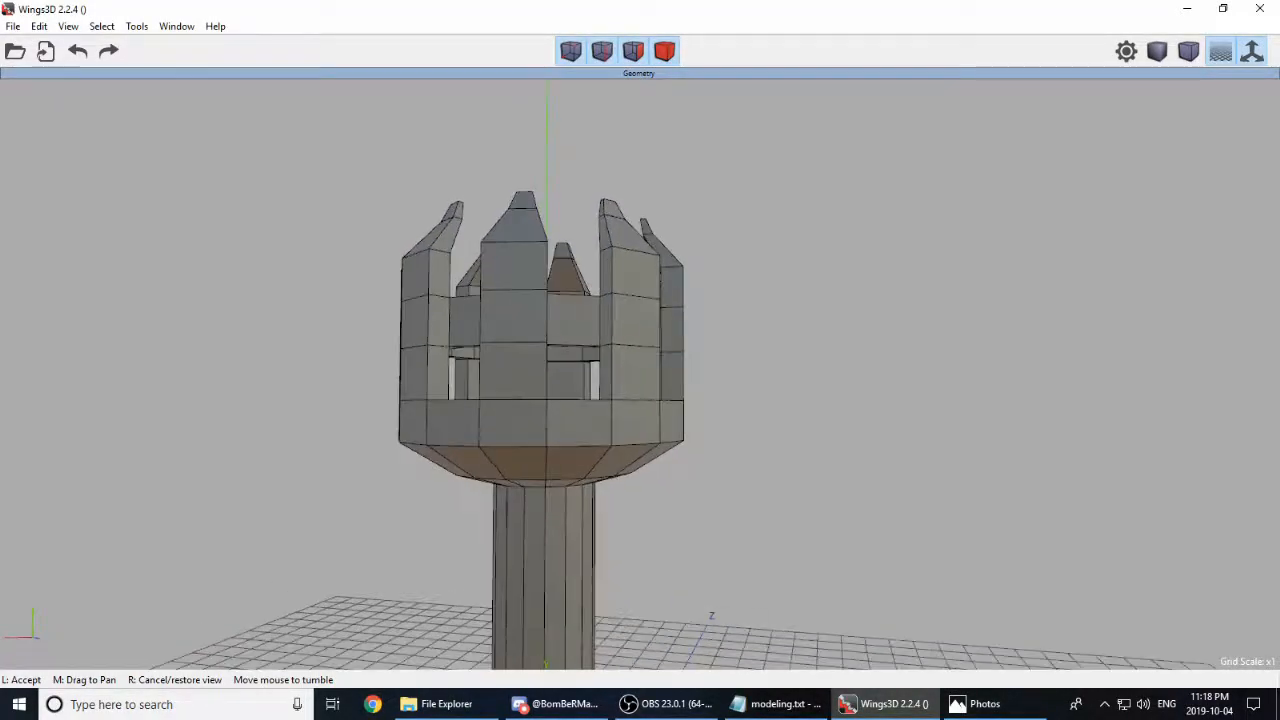
pyautogui.click(650, 515)
pyautogui.scroll(-2, 627, 484)
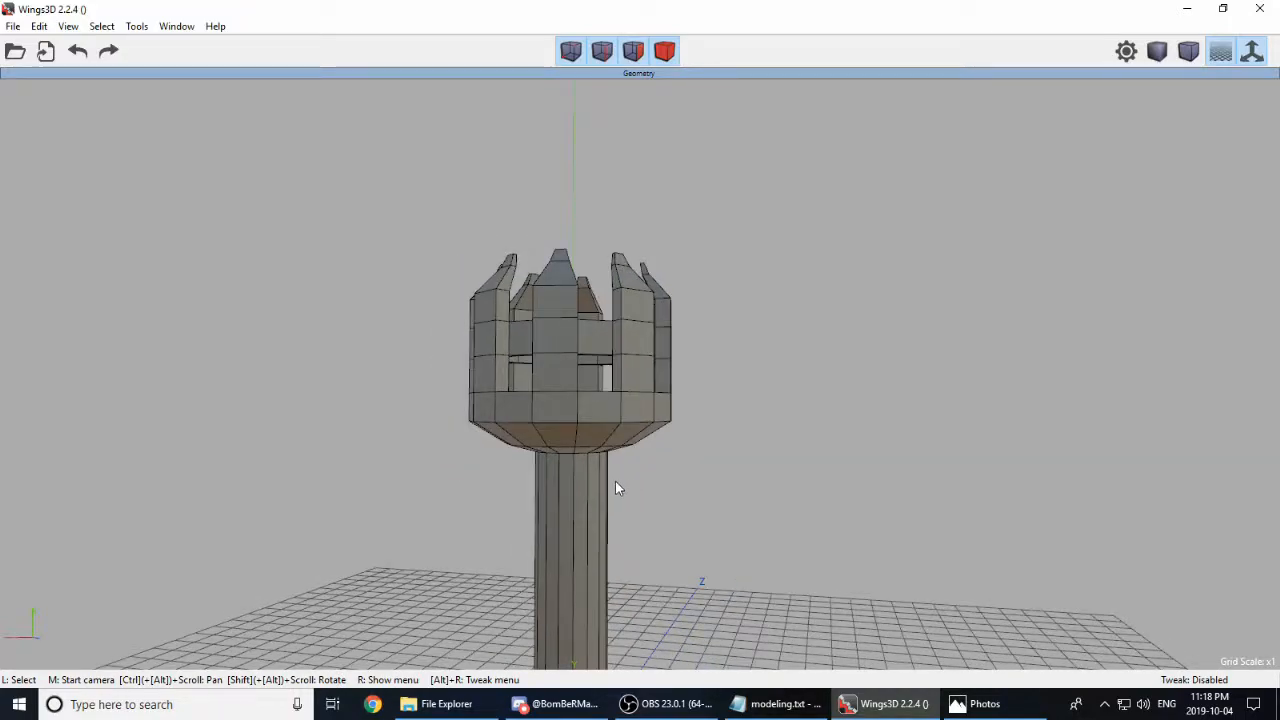
pyautogui.click(570, 50)
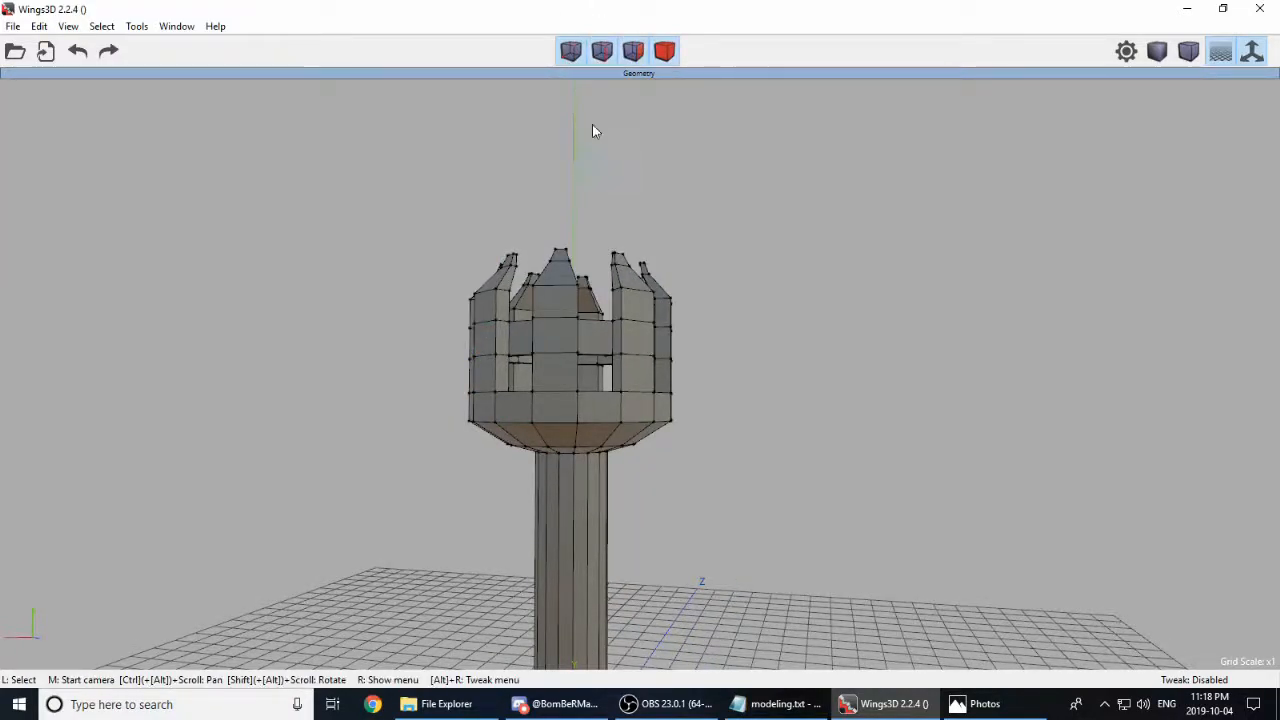
pyautogui.moveTo(389, 151); pyautogui.dragTo(802, 455)
pyautogui.middleClick(802, 455)
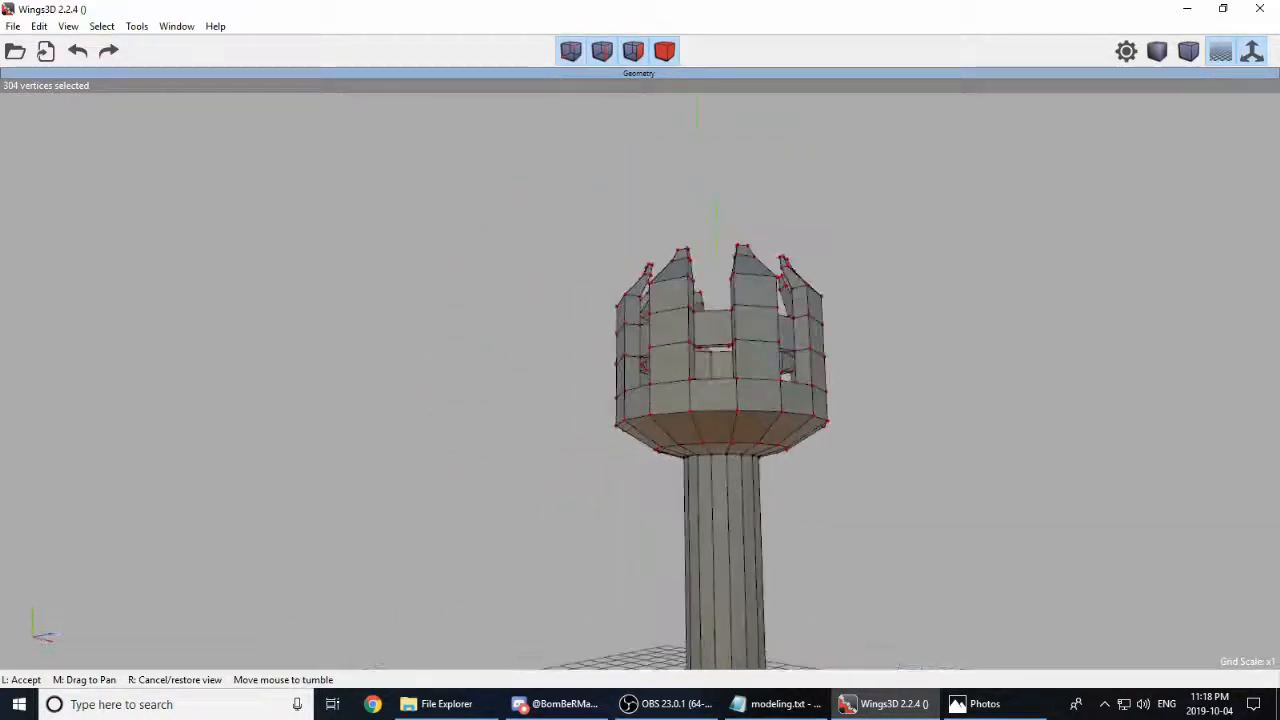
pyautogui.click(743, 392)
# Step: Move the selected torch head vertices slightly upward
pyautogui.rightClick(752, 370)
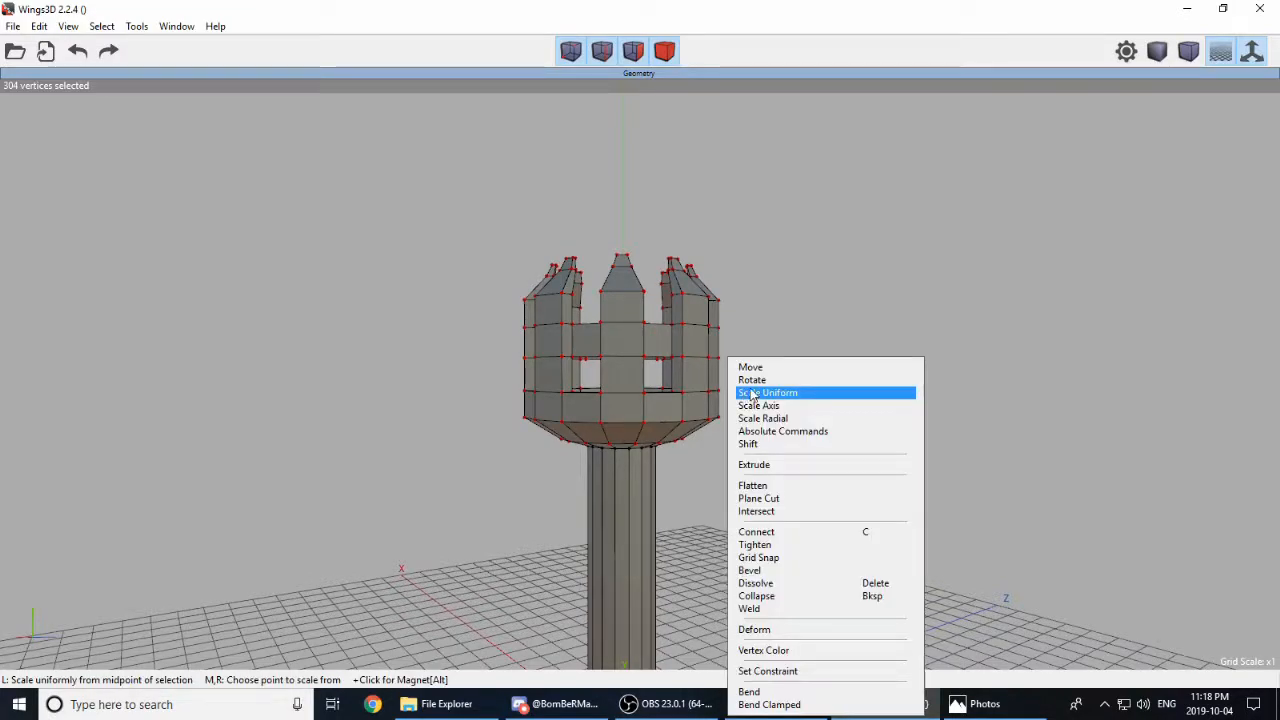
pyautogui.click(752, 370)
pyautogui.click(928, 400)
pyautogui.click(541, 335)
# Step: Reselect the torch head's vertices without the lowest ring, move them up about 0.15 along Y, and clear the selection
pyautogui.keyDown('ctrl'); pyautogui.moveTo(454, 210); pyautogui.dragTo(820, 432); pyautogui.keyUp('ctrl')
pyautogui.rightClick(815, 368)
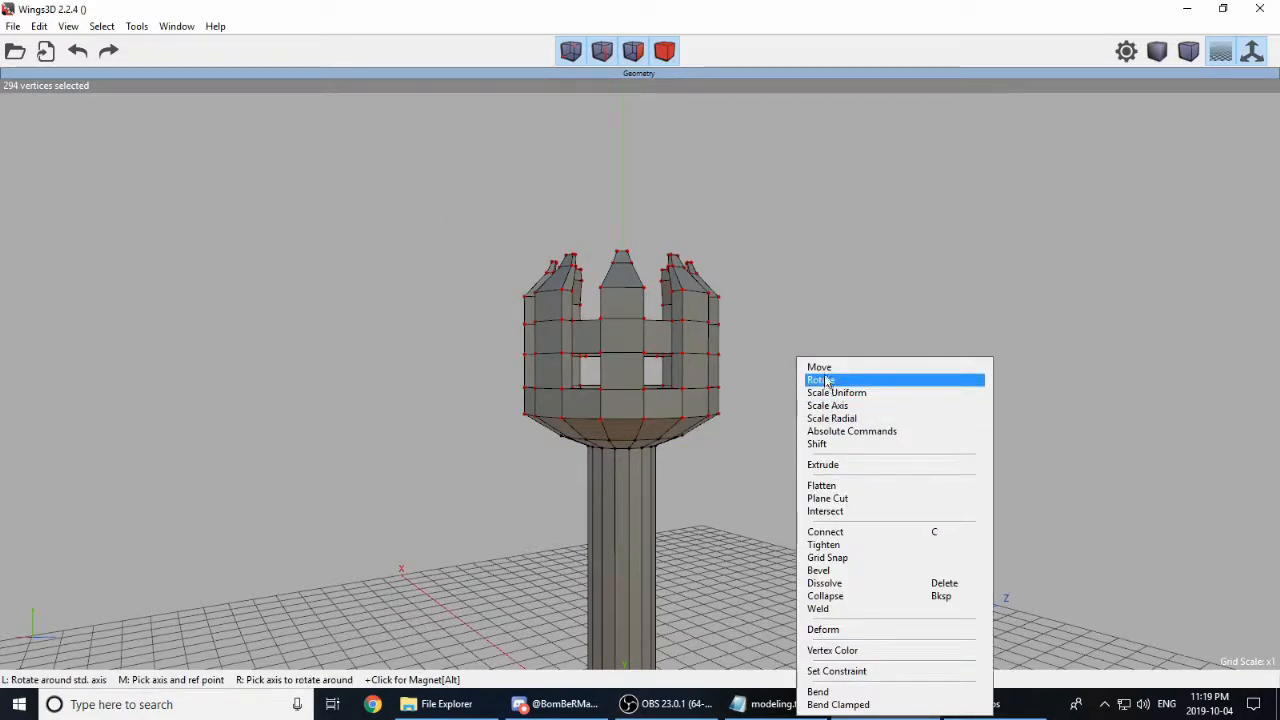
pyautogui.click(828, 370)
pyautogui.click(824, 410)
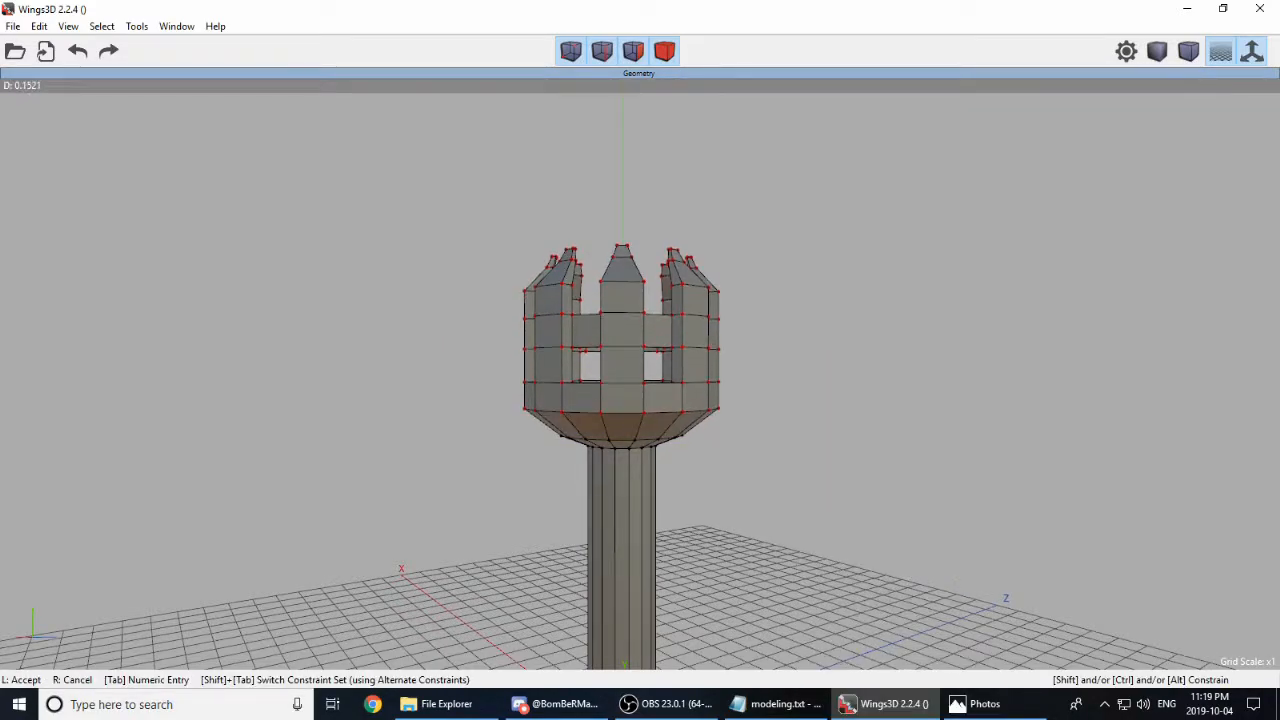
pyautogui.click(826, 411)
pyautogui.press('space')
# Step: Select the 16-vertex ring on the head's sloped underside just above the handle and enlarge it with Scale Uniform
pyautogui.middleClick(716, 403)
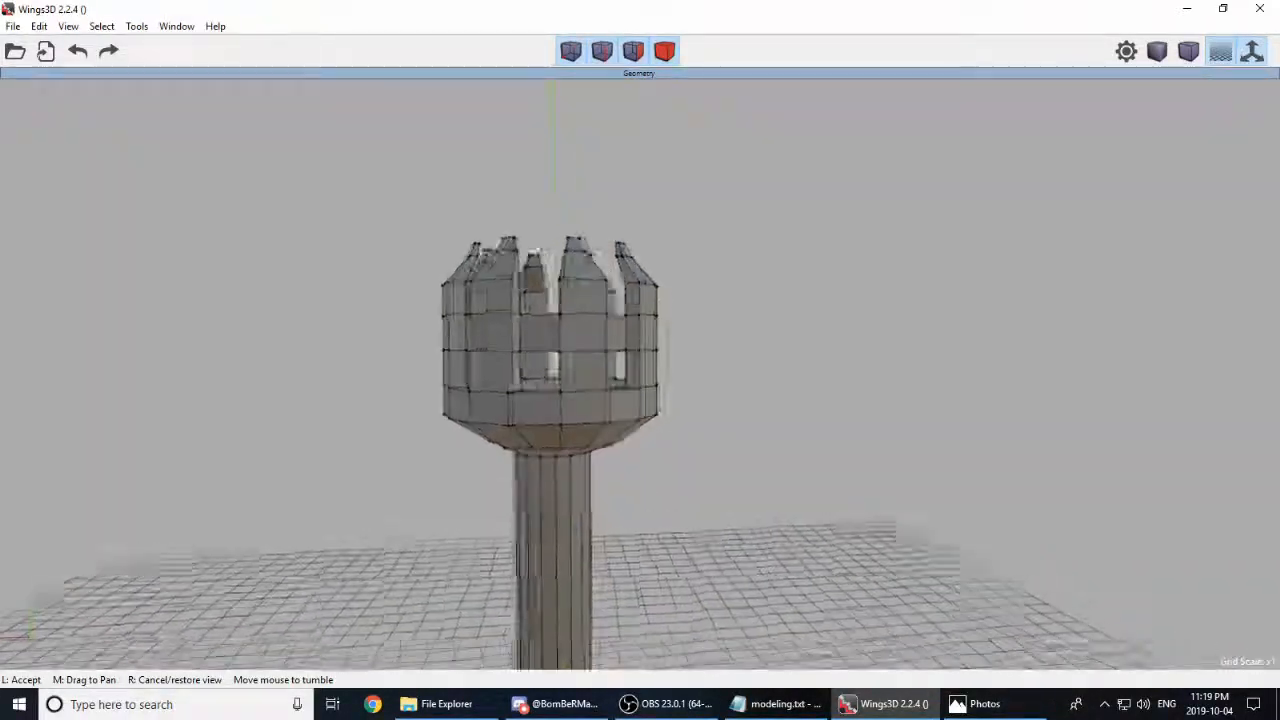
pyautogui.click(634, 376)
pyautogui.middleClick(726, 454)
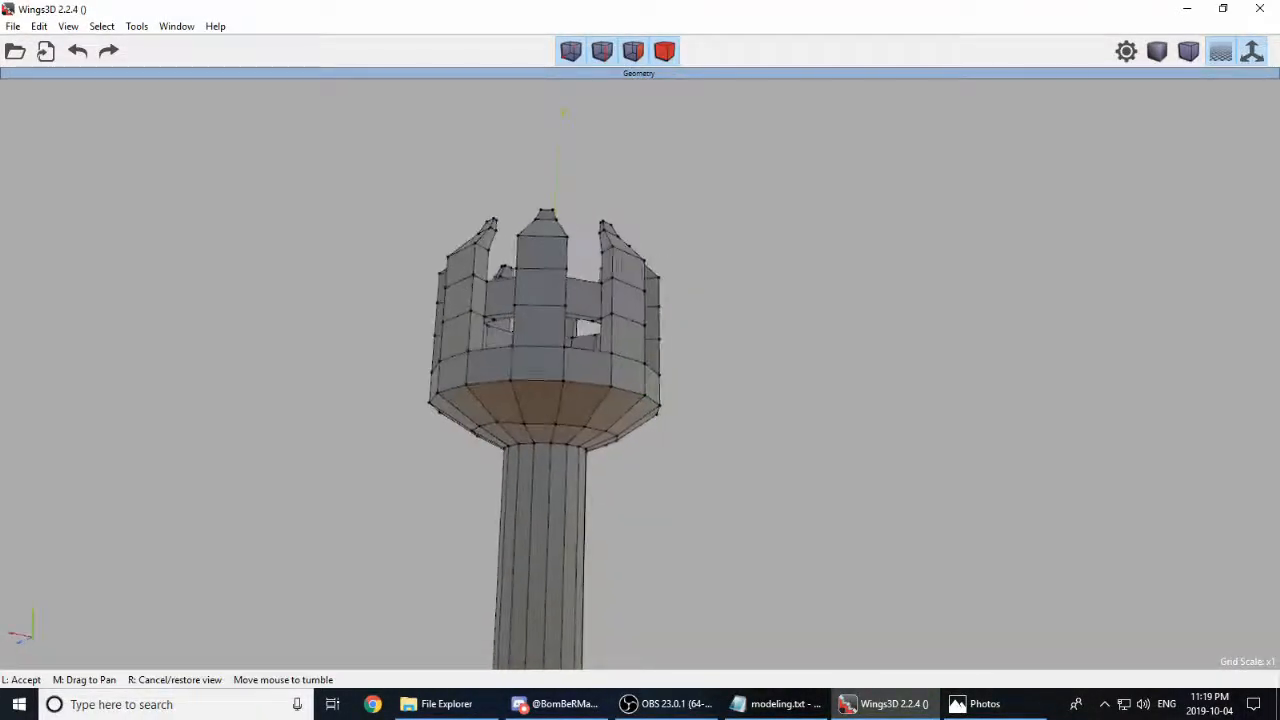
pyautogui.click(675, 469)
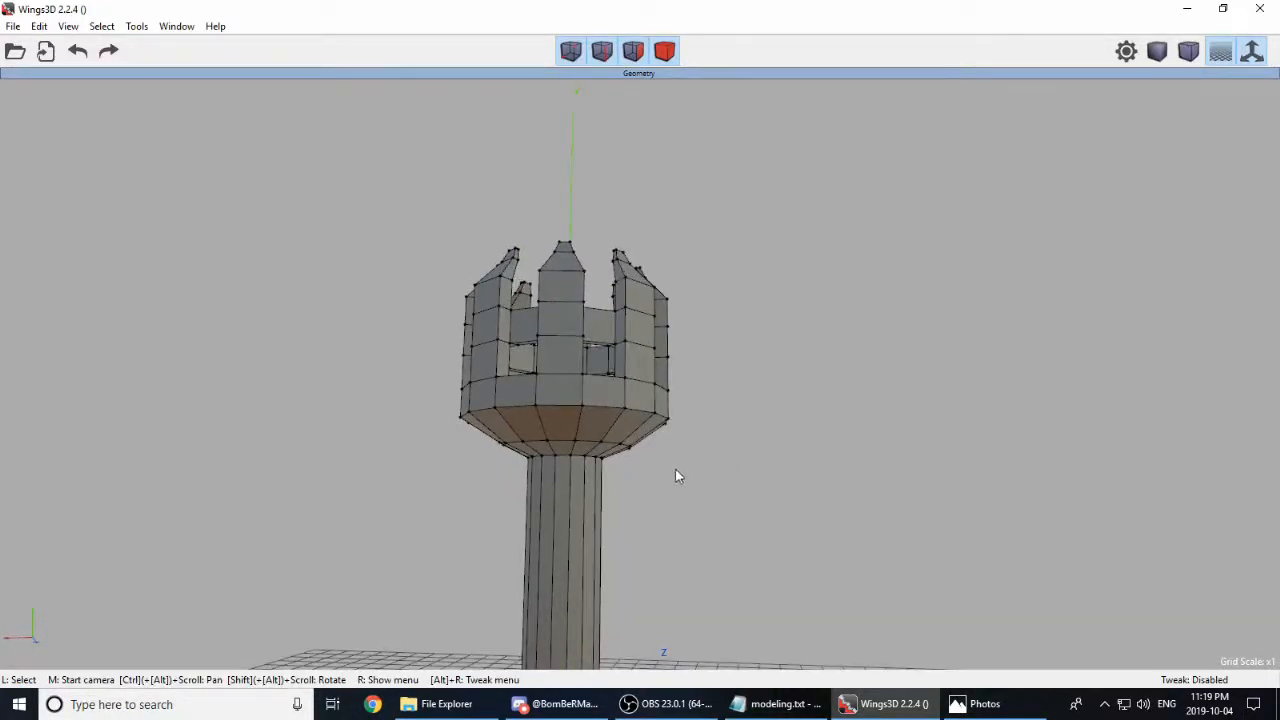
pyautogui.middleClick(666, 481)
pyautogui.click(666, 481)
pyautogui.moveTo(496, 437); pyautogui.dragTo(682, 450)
pyautogui.middleClick(682, 450)
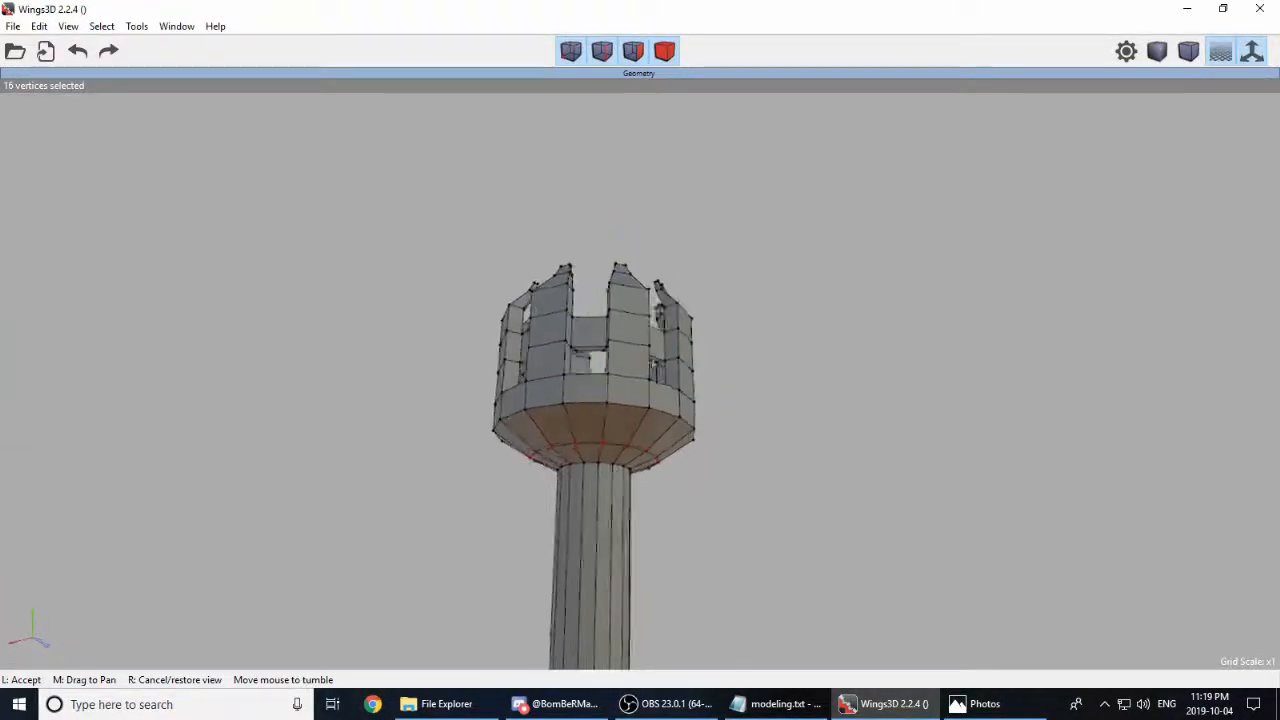
pyautogui.click(672, 460)
pyautogui.rightClick(672, 460)
pyautogui.click(700, 392)
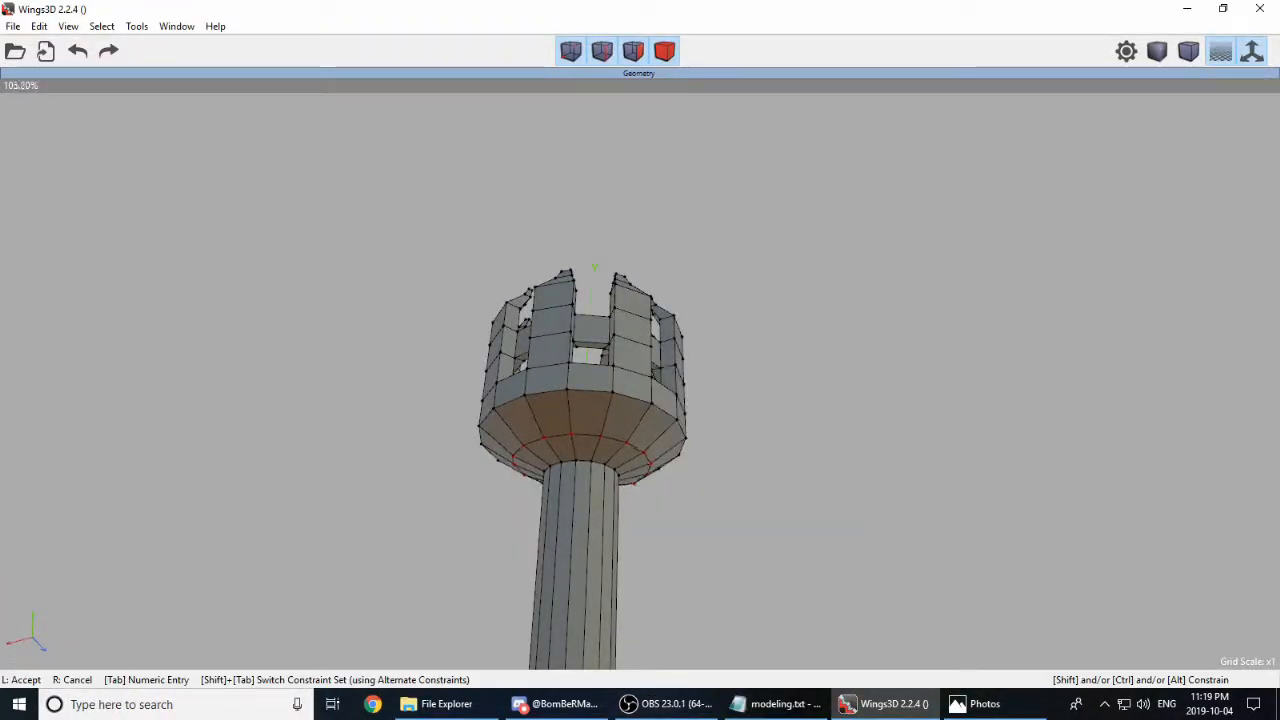
pyautogui.click(712, 391)
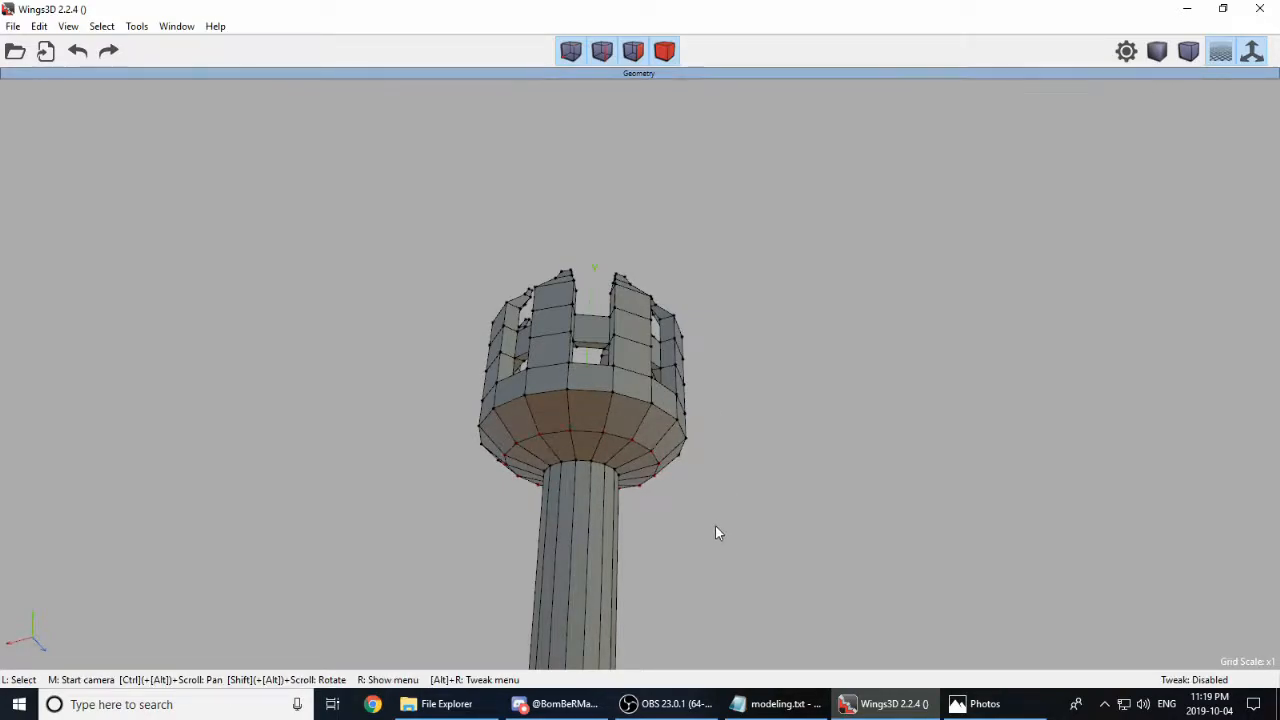
# Step: Select the outer faces of two adjacent head prongs, from the sloped underside up to the tips
pyautogui.middleClick(718, 524)
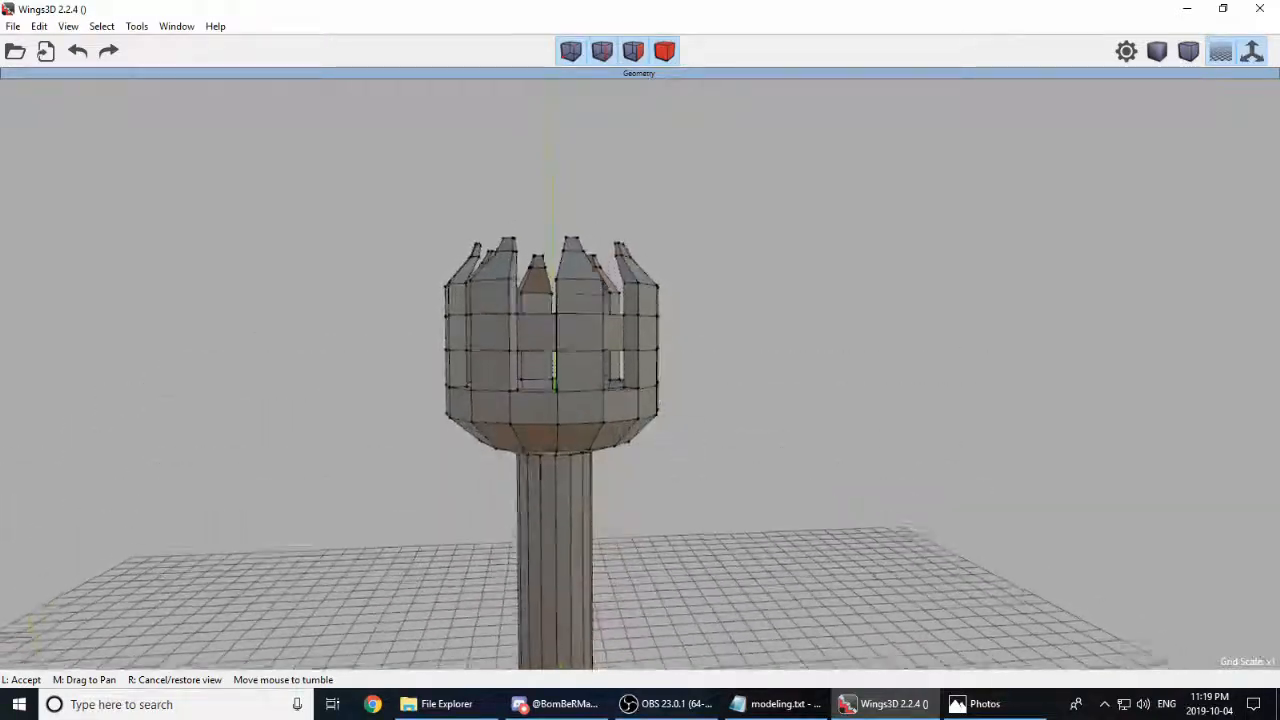
pyautogui.click(652, 438)
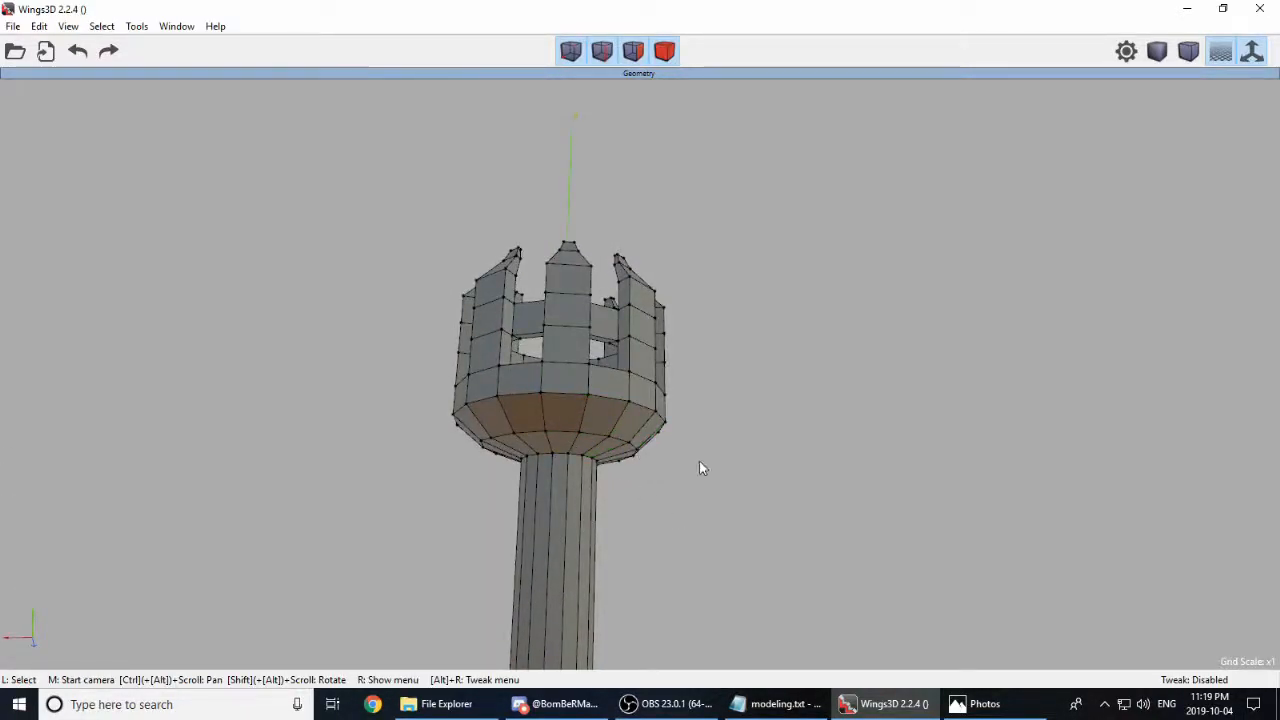
pyautogui.moveTo(561, 414); pyautogui.dragTo(559, 327)
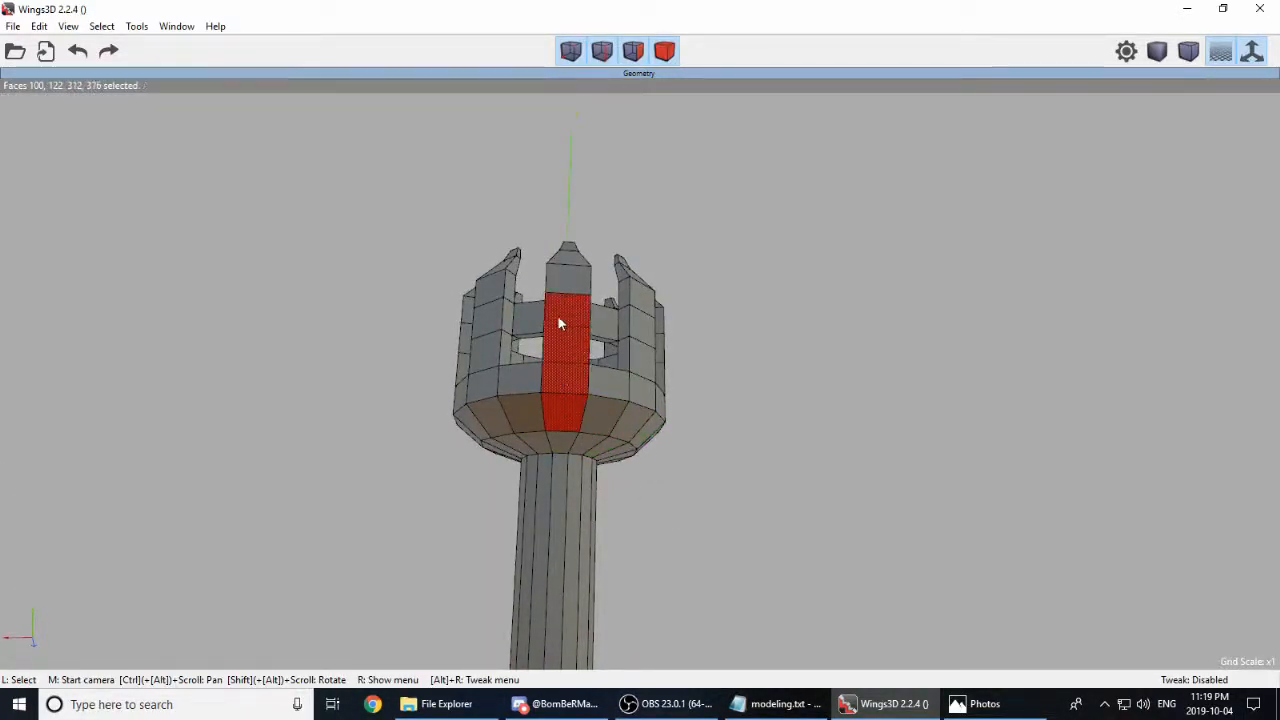
pyautogui.middleClick(563, 275)
pyautogui.click(557, 298)
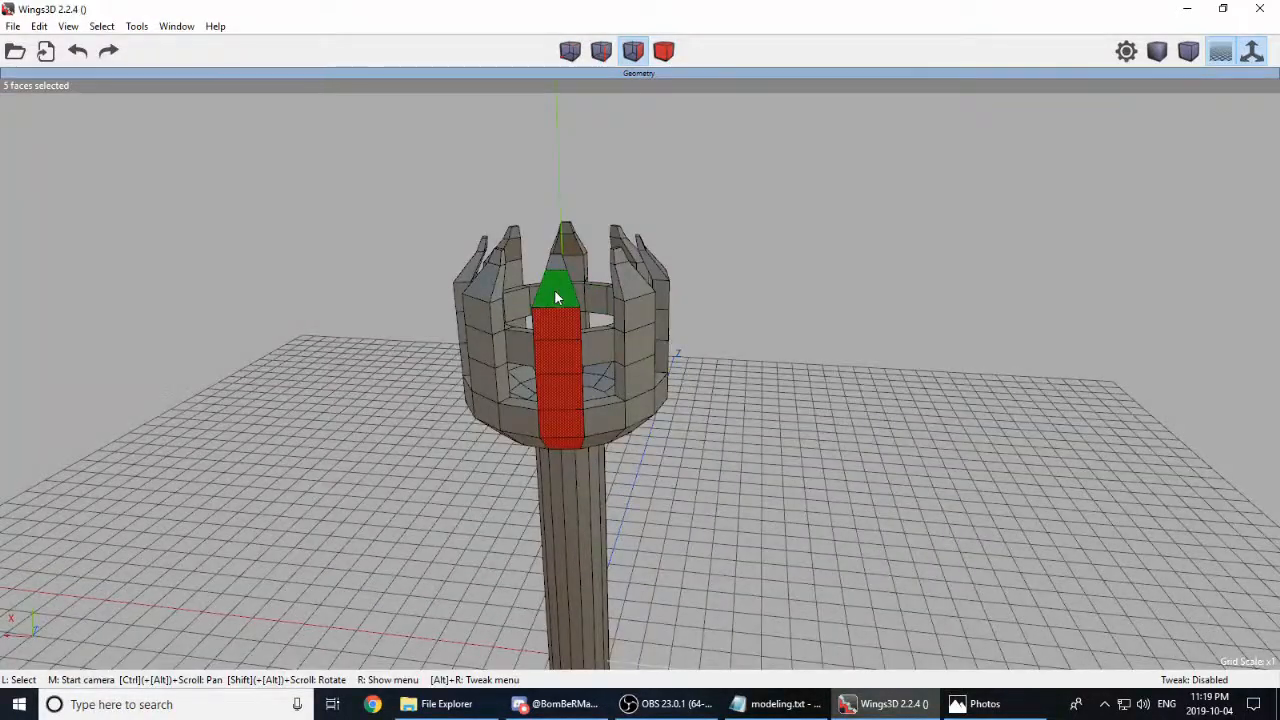
pyautogui.middleClick(901, 466)
pyautogui.click(888, 467)
pyautogui.moveTo(575, 385); pyautogui.dragTo(573, 238)
pyautogui.middleClick(573, 238)
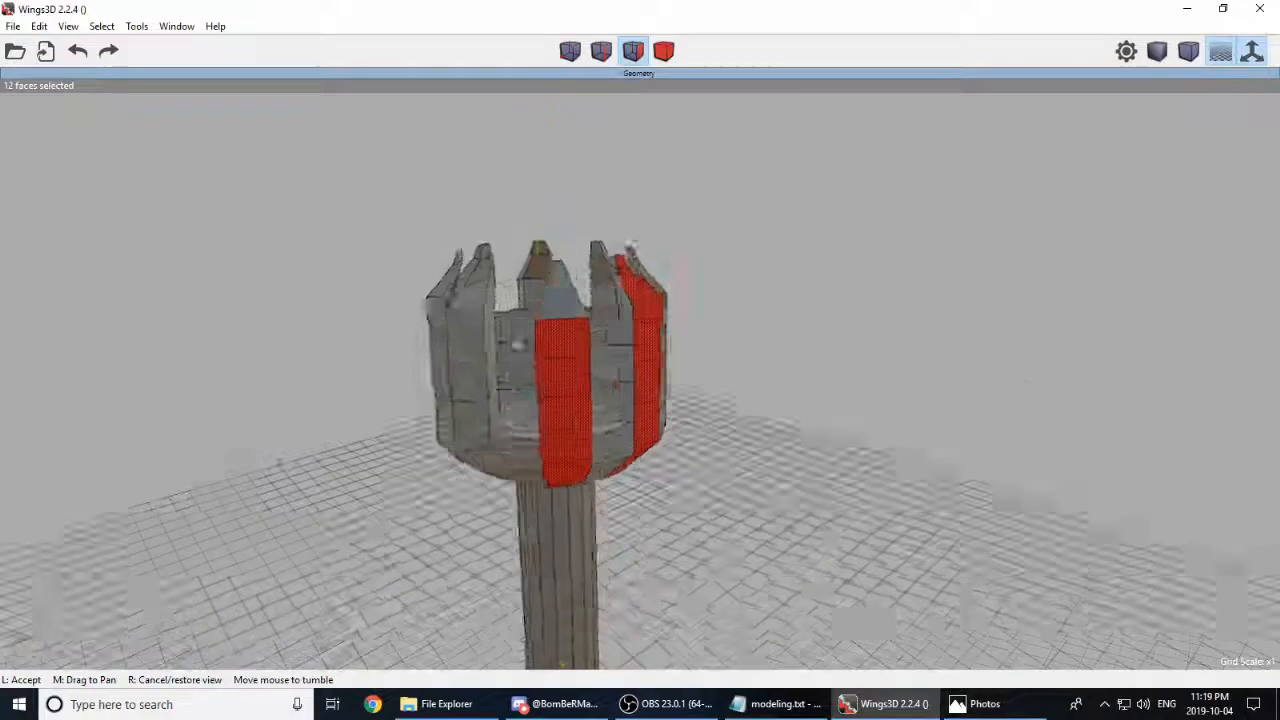
pyautogui.click(614, 333)
pyautogui.click(545, 360)
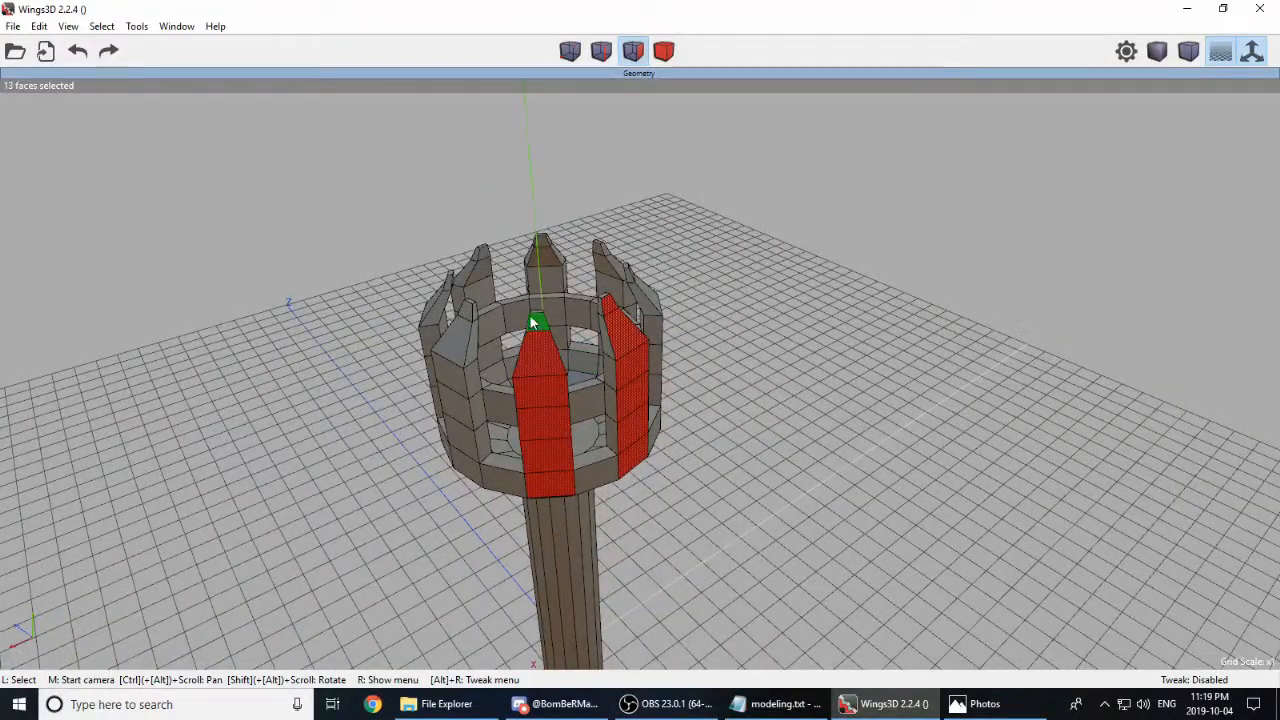
# Step: Add the outer faces of the third and fourth prongs, from underside to tip, to the face selection
pyautogui.middleClick(893, 447)
pyautogui.click(623, 357)
pyautogui.moveTo(594, 395); pyautogui.dragTo(594, 218)
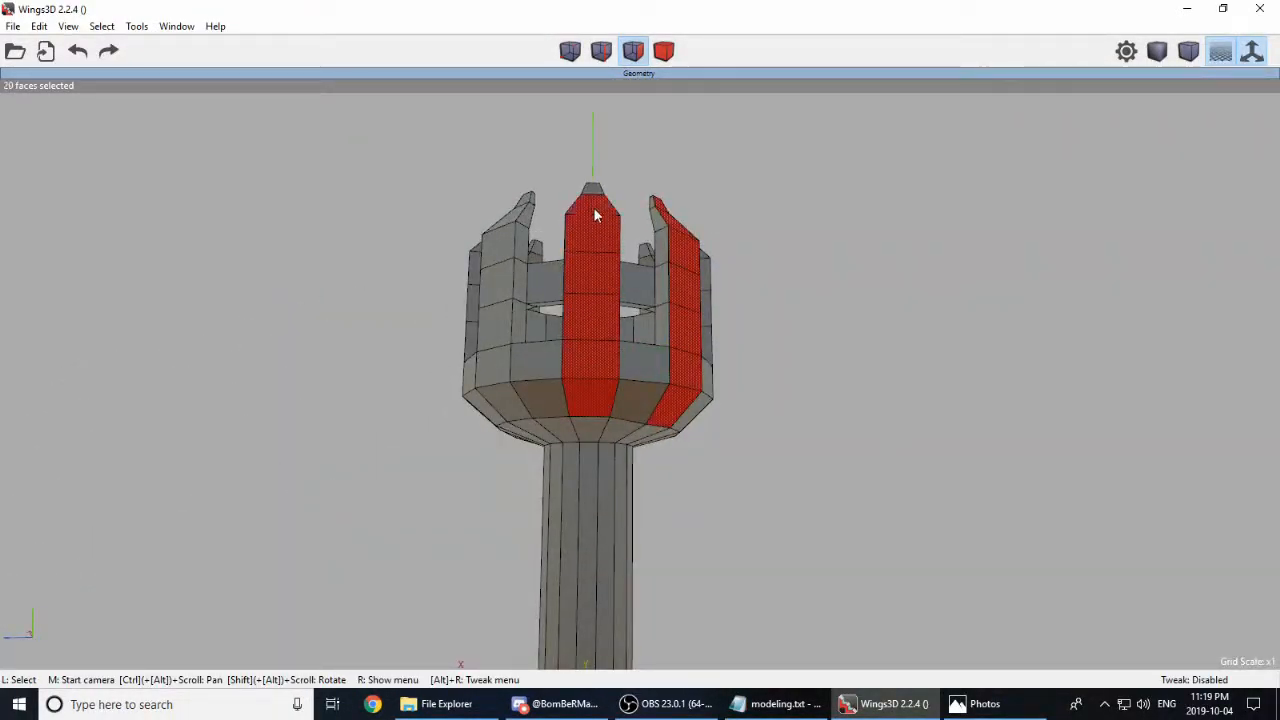
pyautogui.middleClick(891, 347)
pyautogui.click(597, 404)
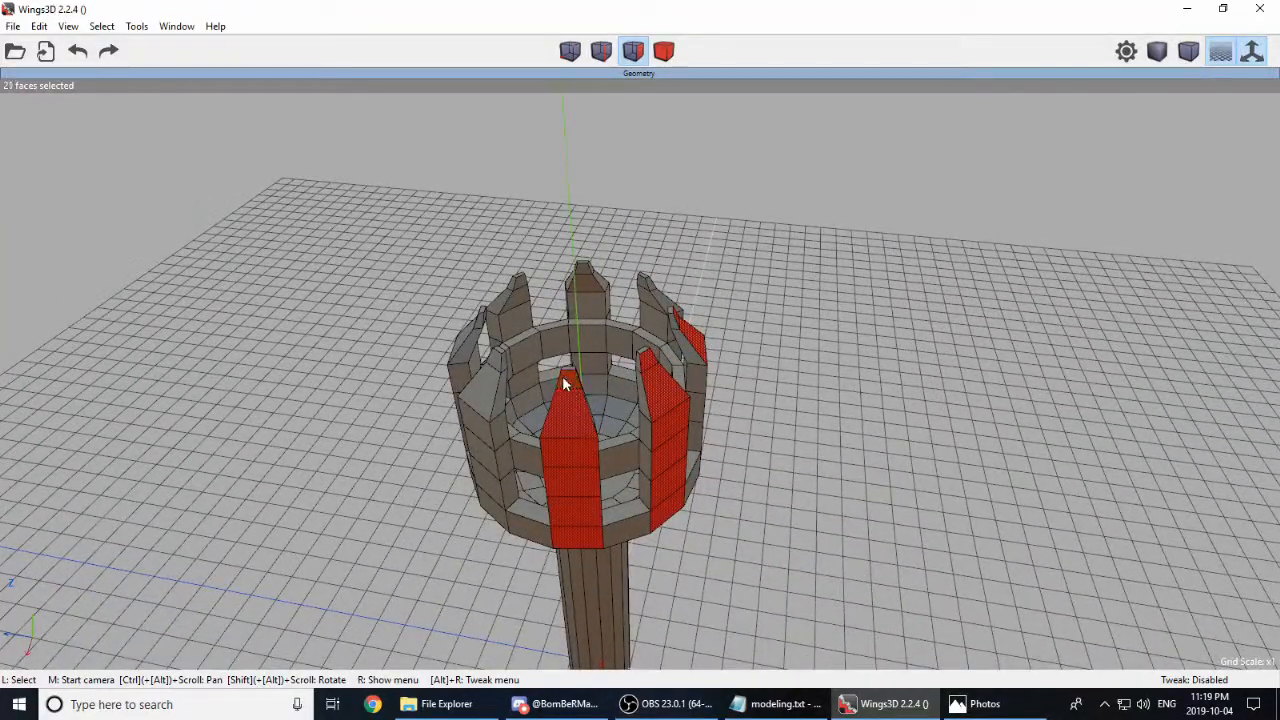
pyautogui.middleClick(756, 424)
pyautogui.click(756, 424)
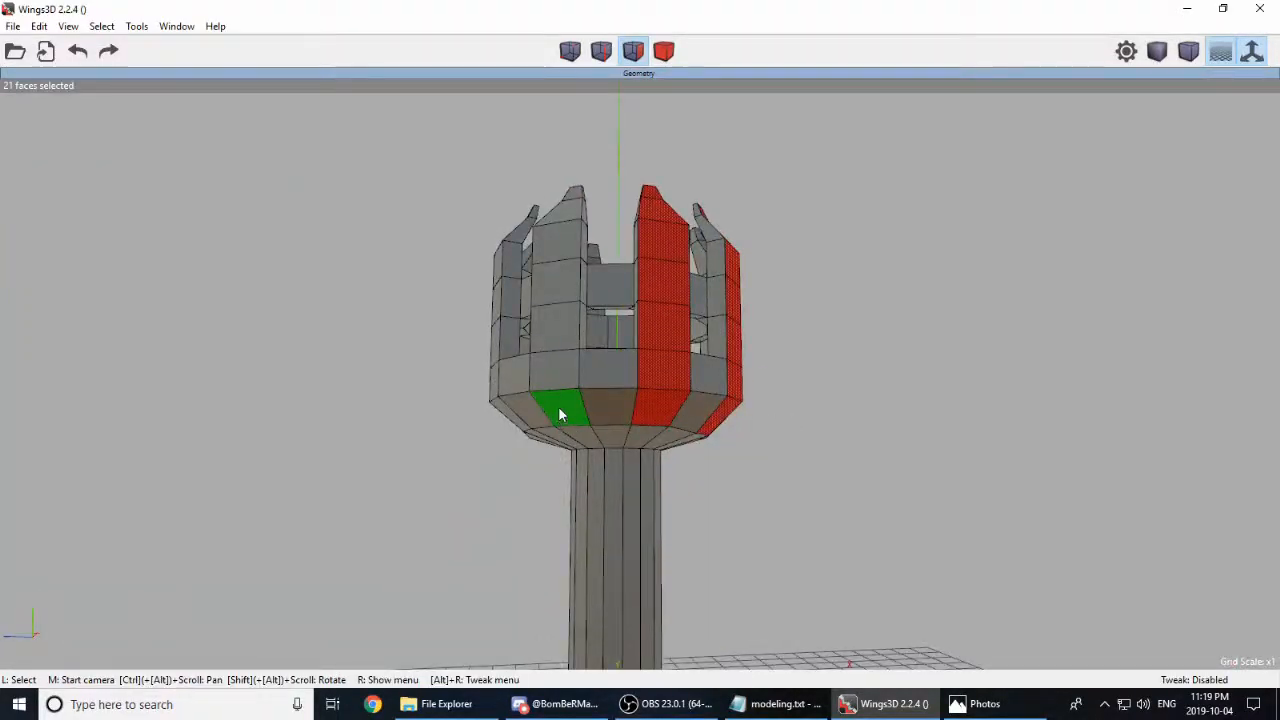
pyautogui.moveTo(560, 415); pyautogui.dragTo(547, 305)
pyautogui.middleClick(846, 334)
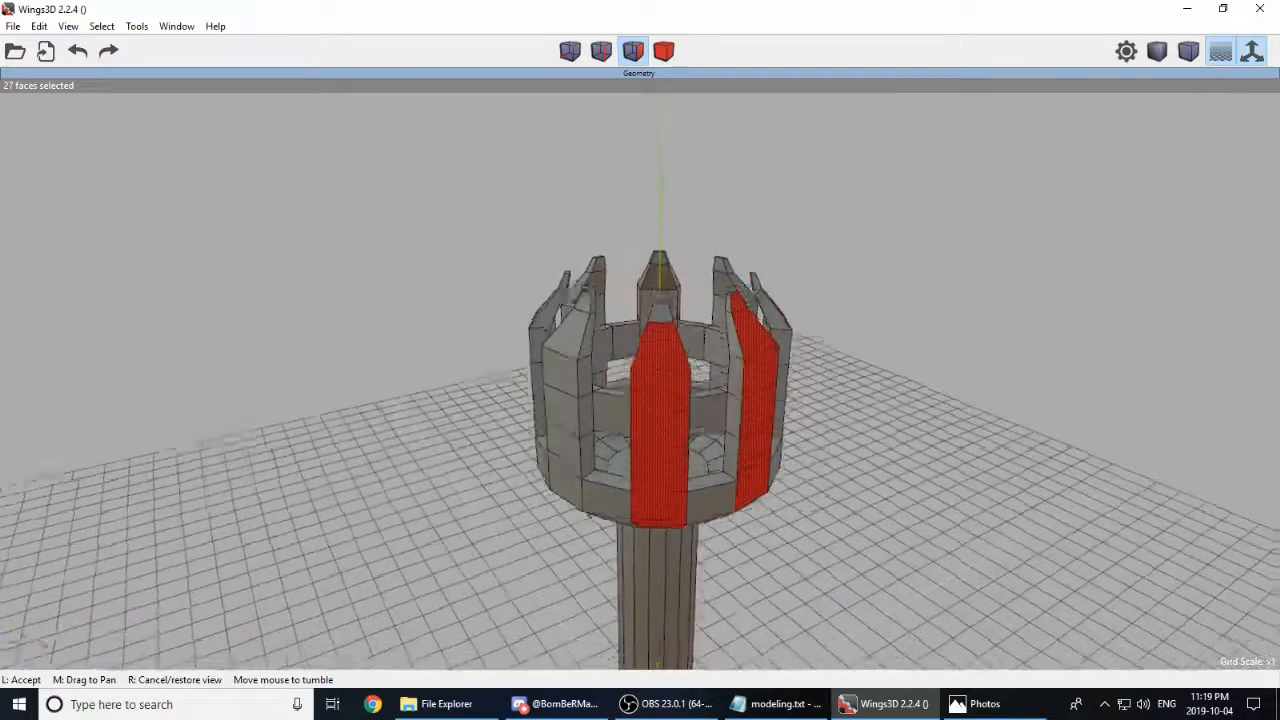
pyautogui.click(702, 387)
# Step: Extend the face selection with the full outer strips of the fifth and sixth prongs
pyautogui.middleClick(899, 453)
pyautogui.click(753, 403)
pyautogui.moveTo(729, 386); pyautogui.dragTo(718, 227)
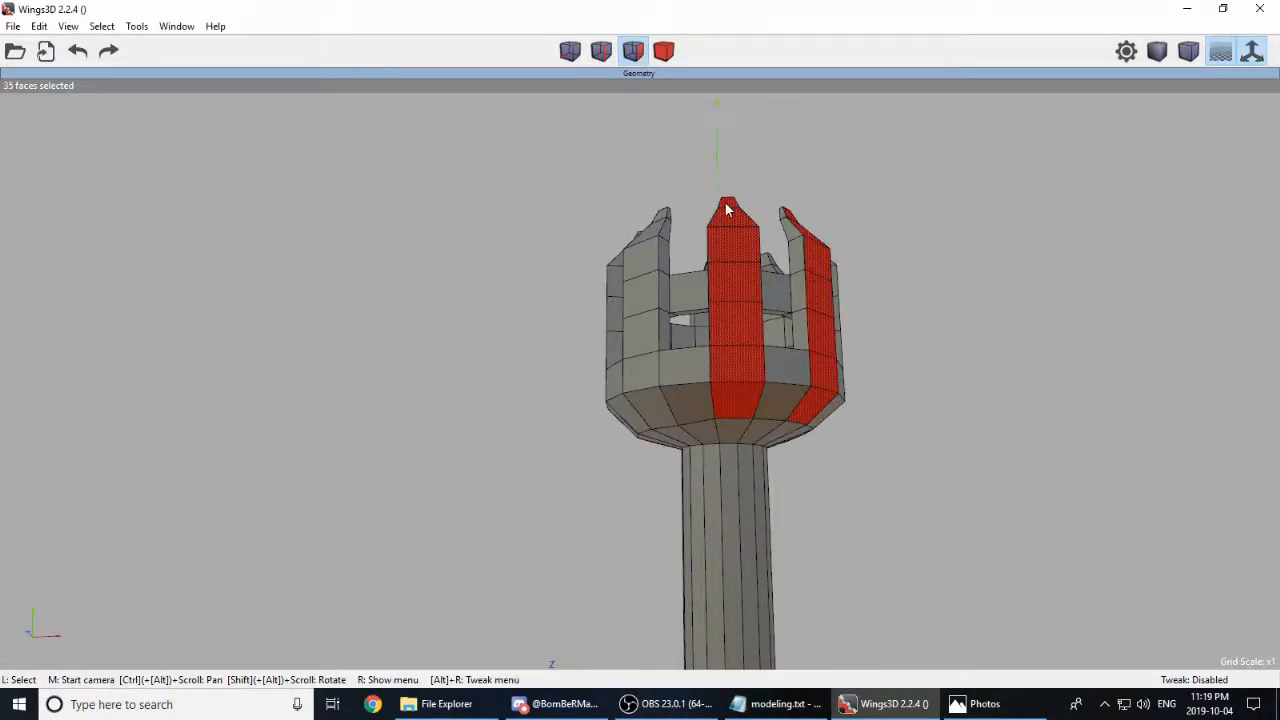
pyautogui.middleClick(679, 416)
pyautogui.click(780, 452)
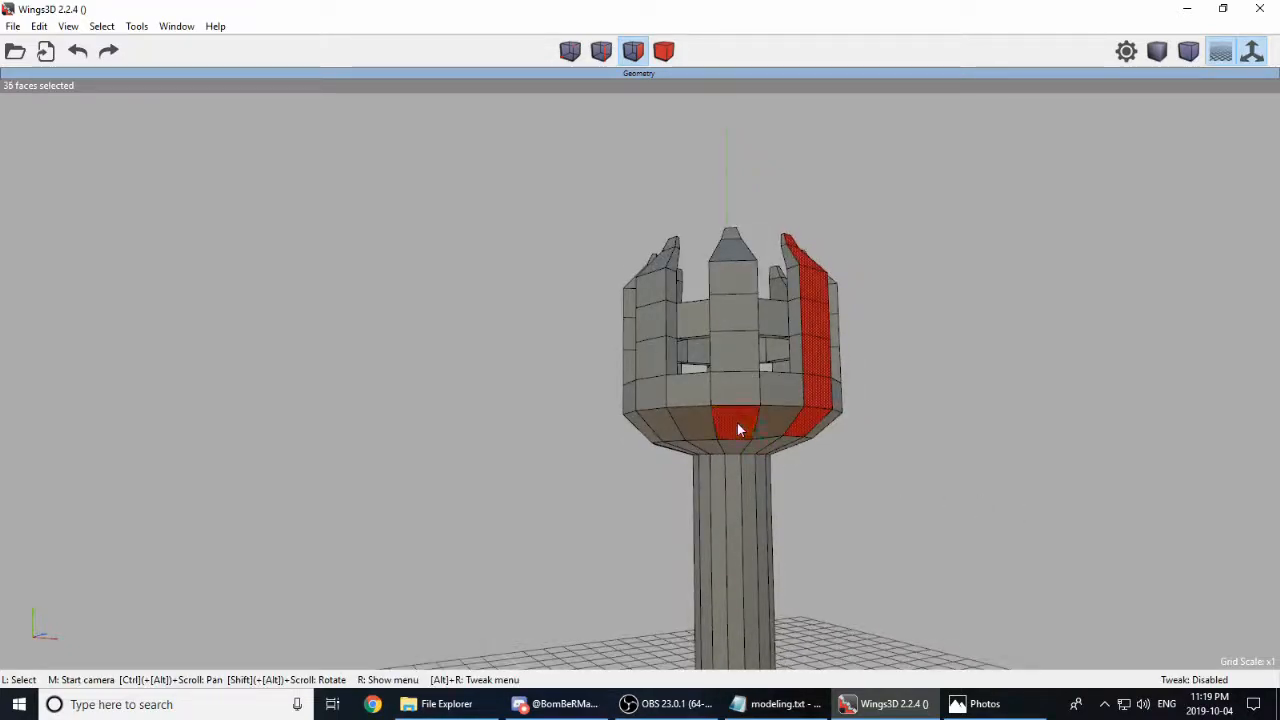
pyautogui.middleClick(785, 284)
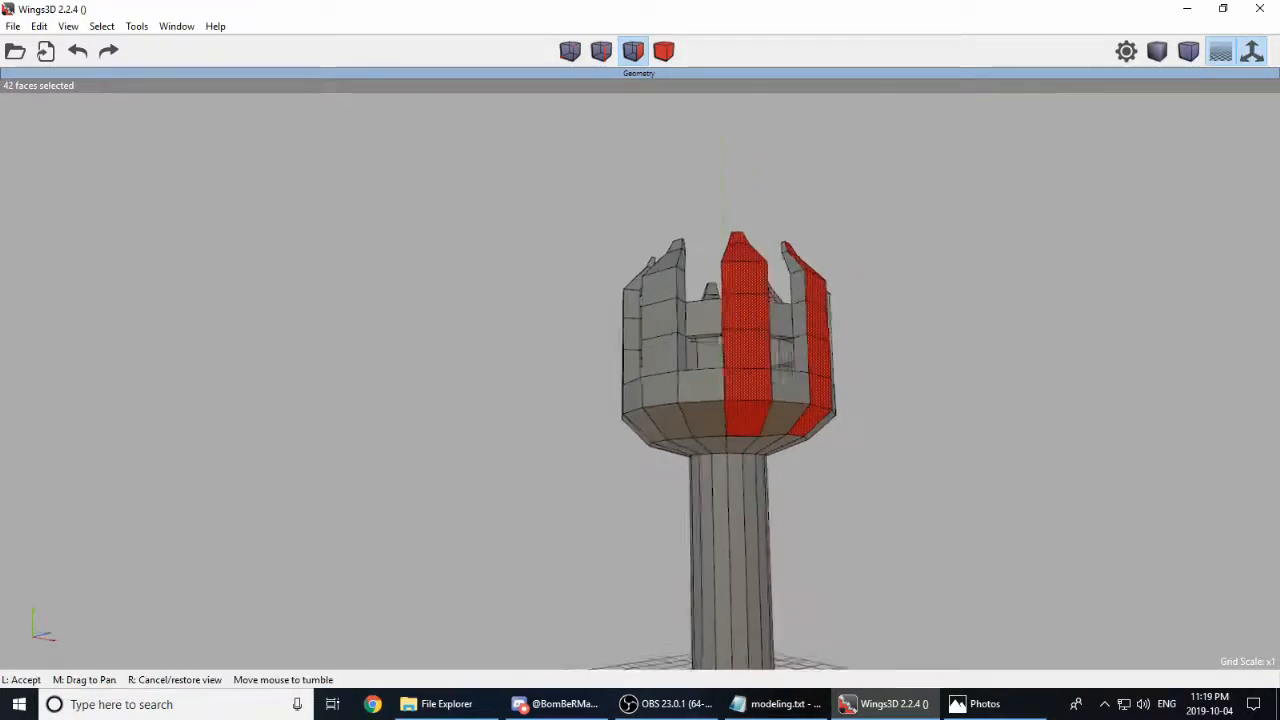
# Step: Add the outer face strips of the last two prongs so all eight prongs are selected
pyautogui.click(818, 370)
pyautogui.moveTo(687, 428); pyautogui.dragTo(672, 325)
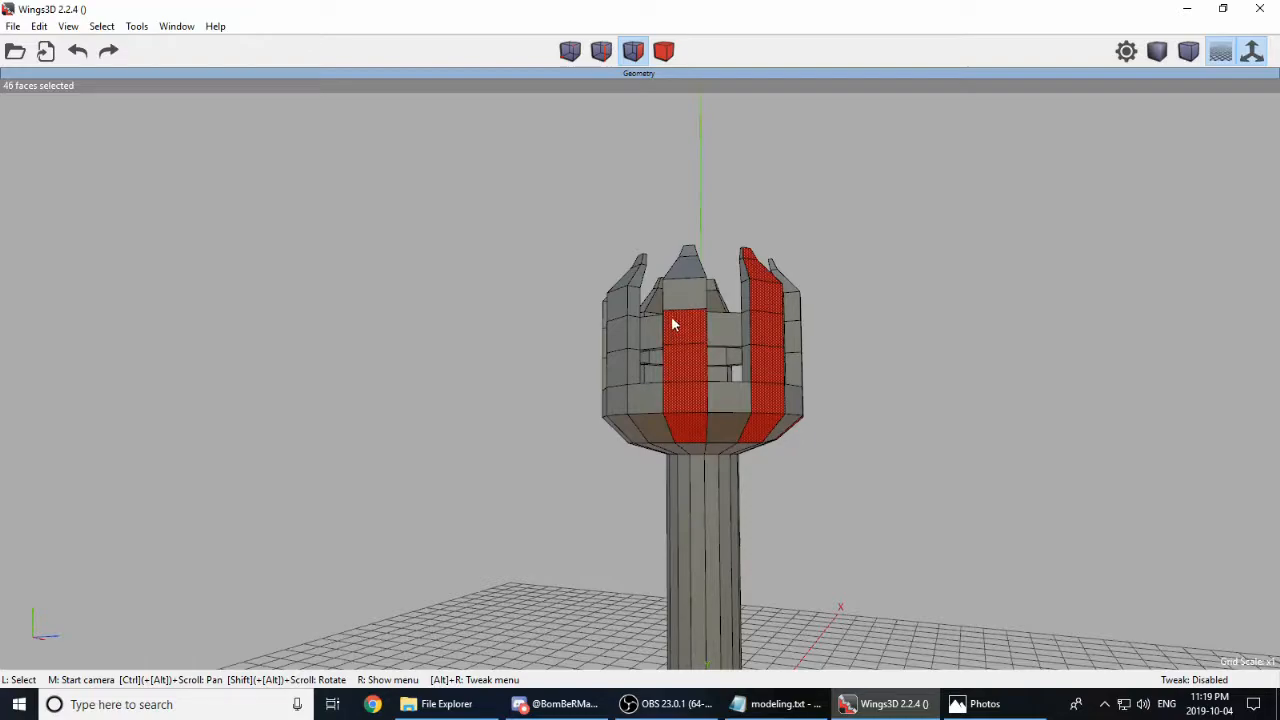
pyautogui.middleClick(714, 443)
pyautogui.click(714, 443)
pyautogui.moveTo(628, 432); pyautogui.dragTo(614, 275)
# Step: Extrude the selected outer prong faces about 0.11 along their normals and clear the selection
pyautogui.middleClick(840, 428)
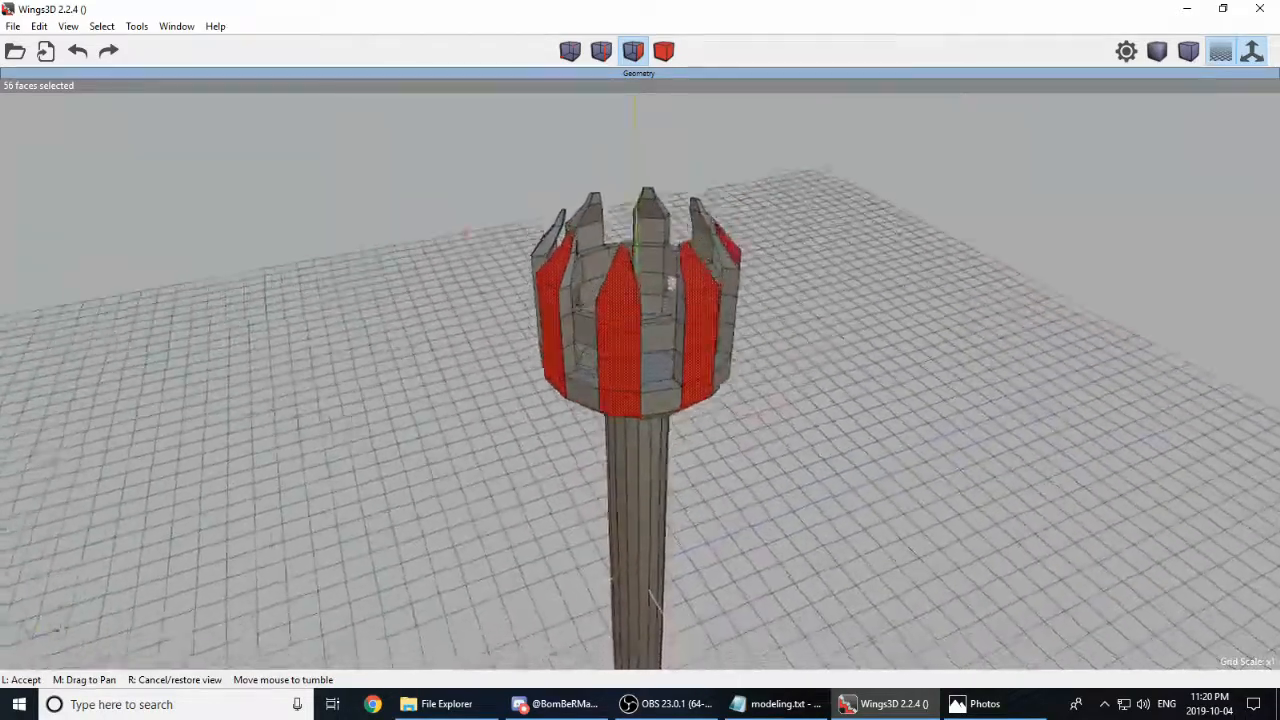
pyautogui.click(831, 430)
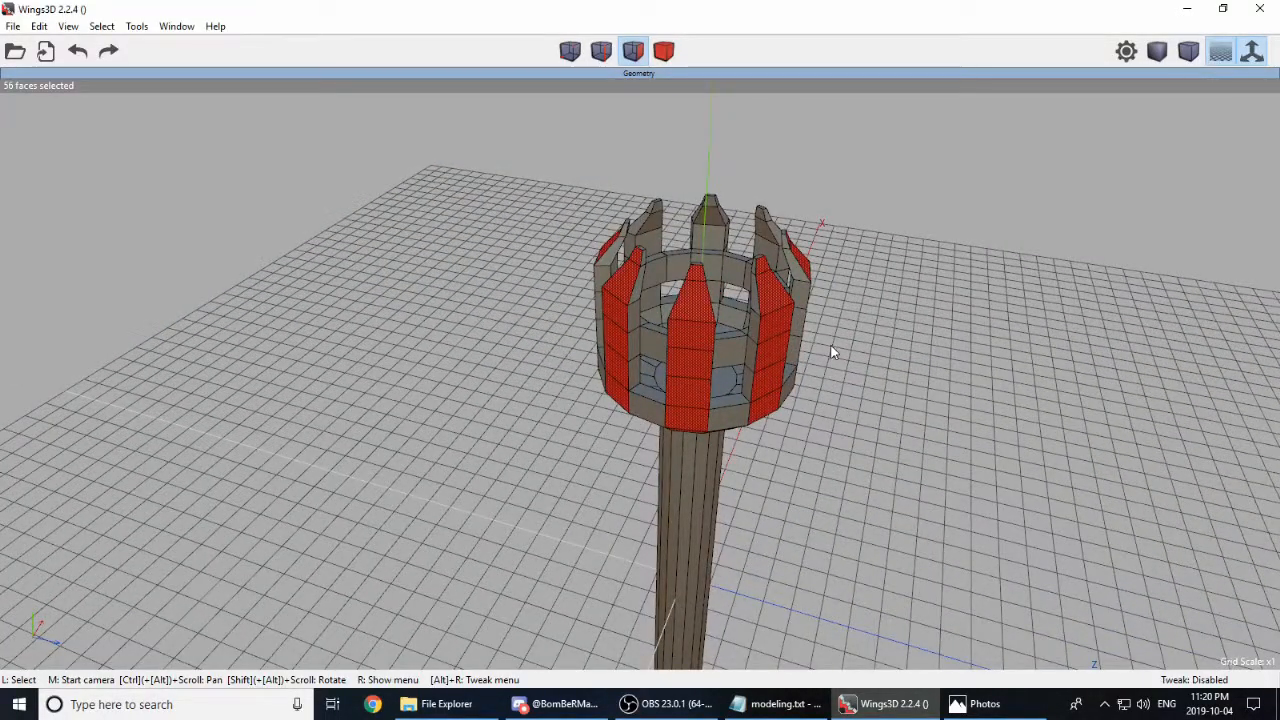
pyautogui.scroll(-2, 831, 350)
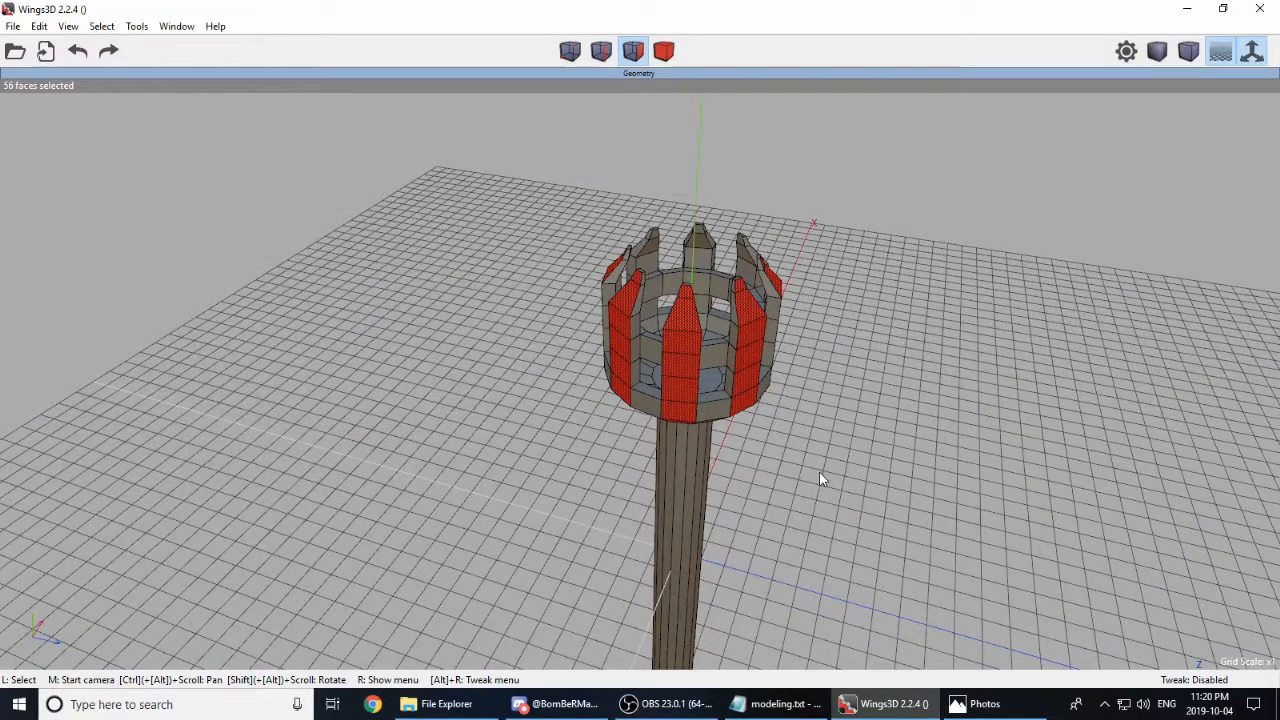
pyautogui.scroll(1, 642, 381)
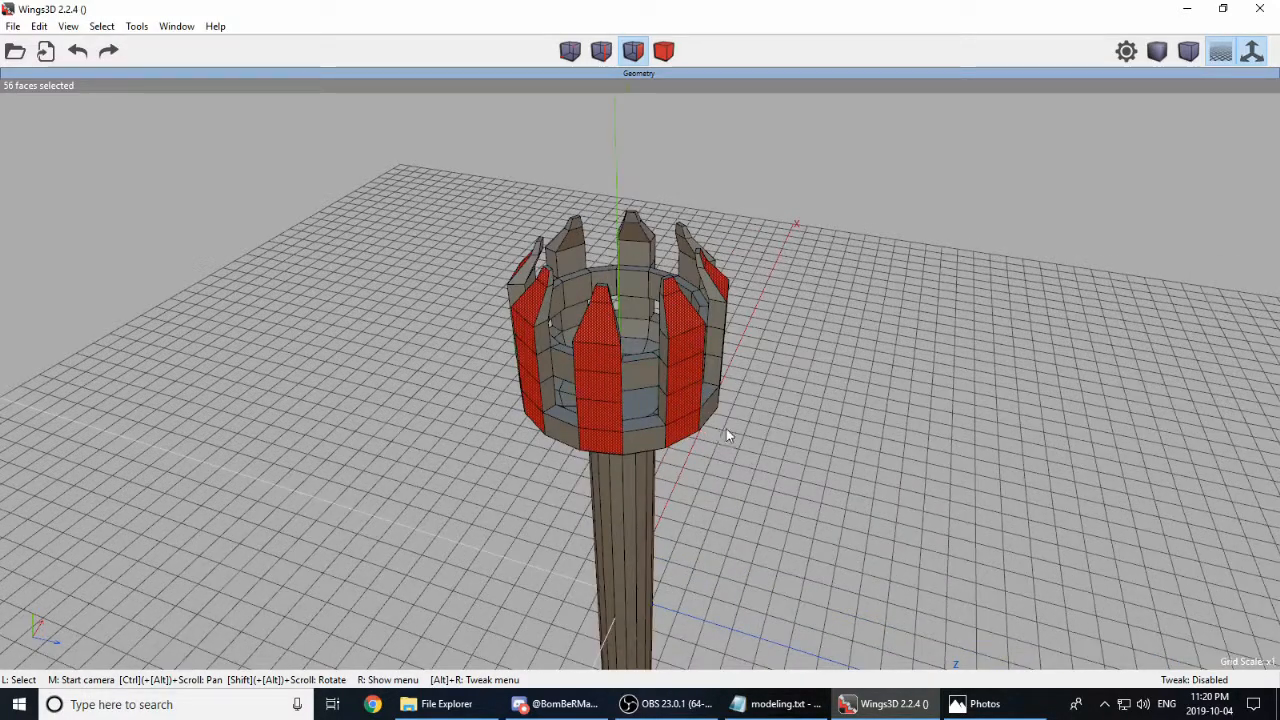
pyautogui.middleClick(781, 419)
pyautogui.click(878, 320)
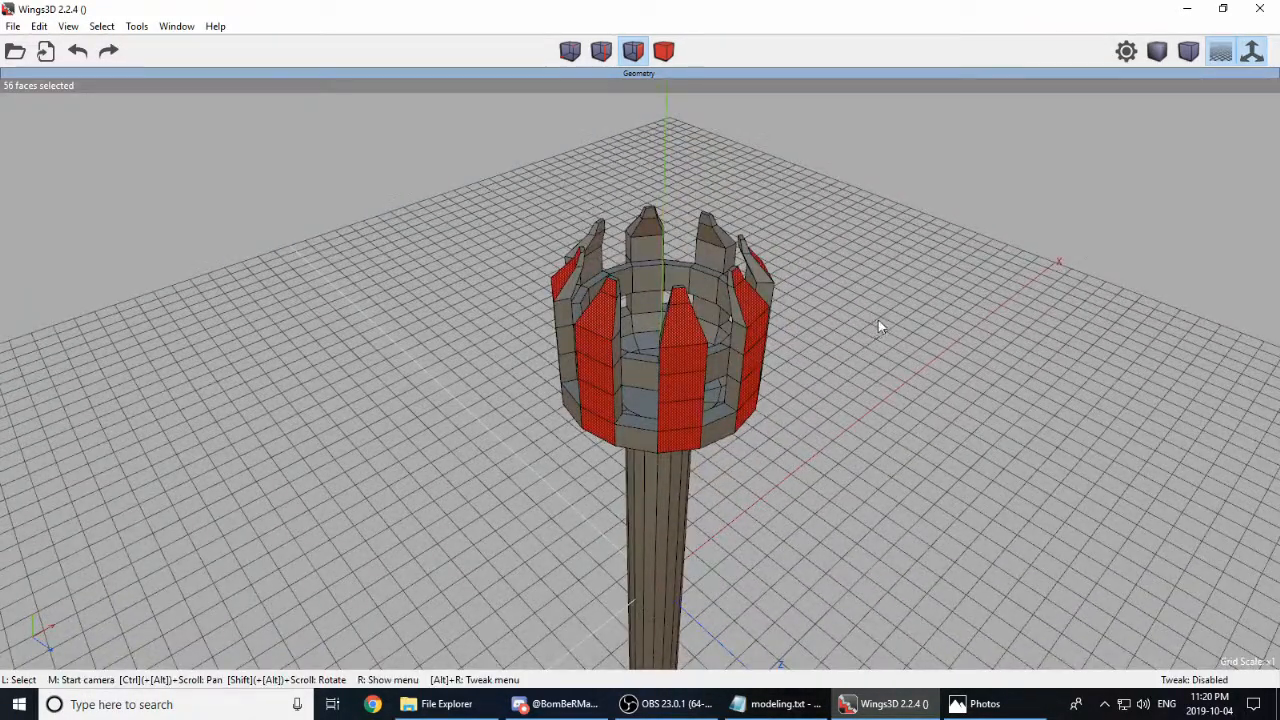
pyautogui.rightClick(850, 328)
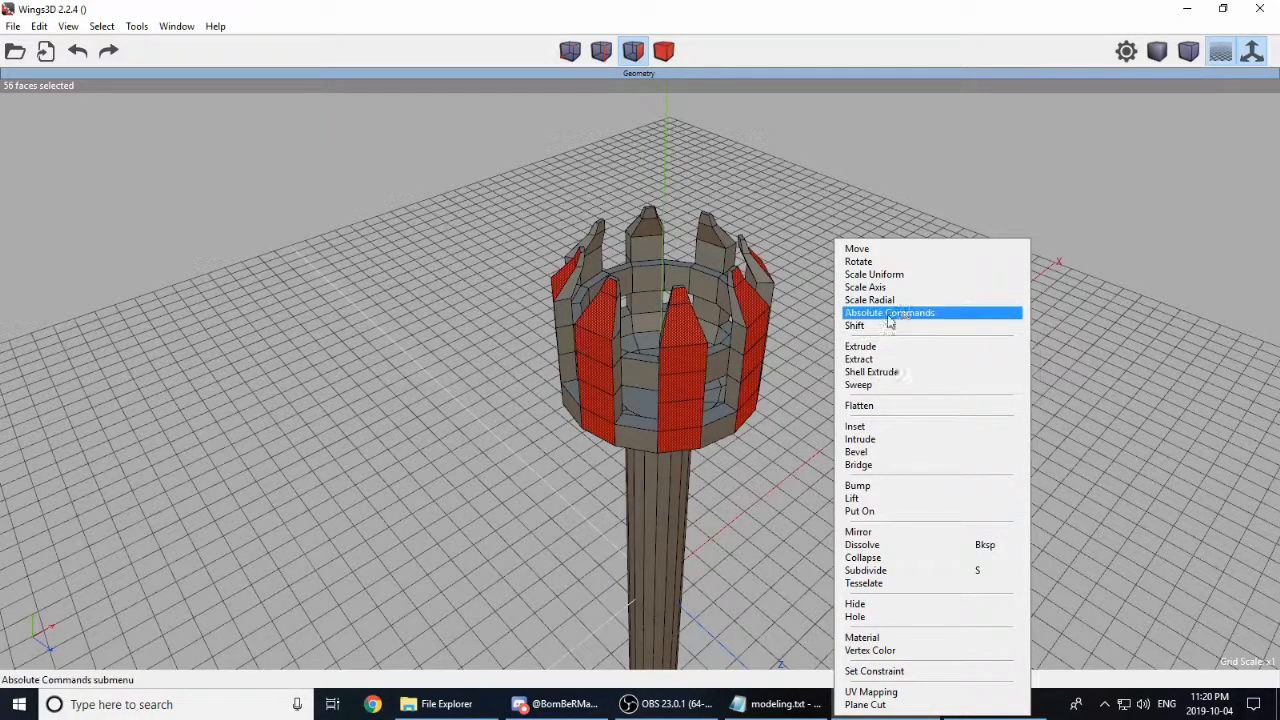
pyautogui.click(875, 348)
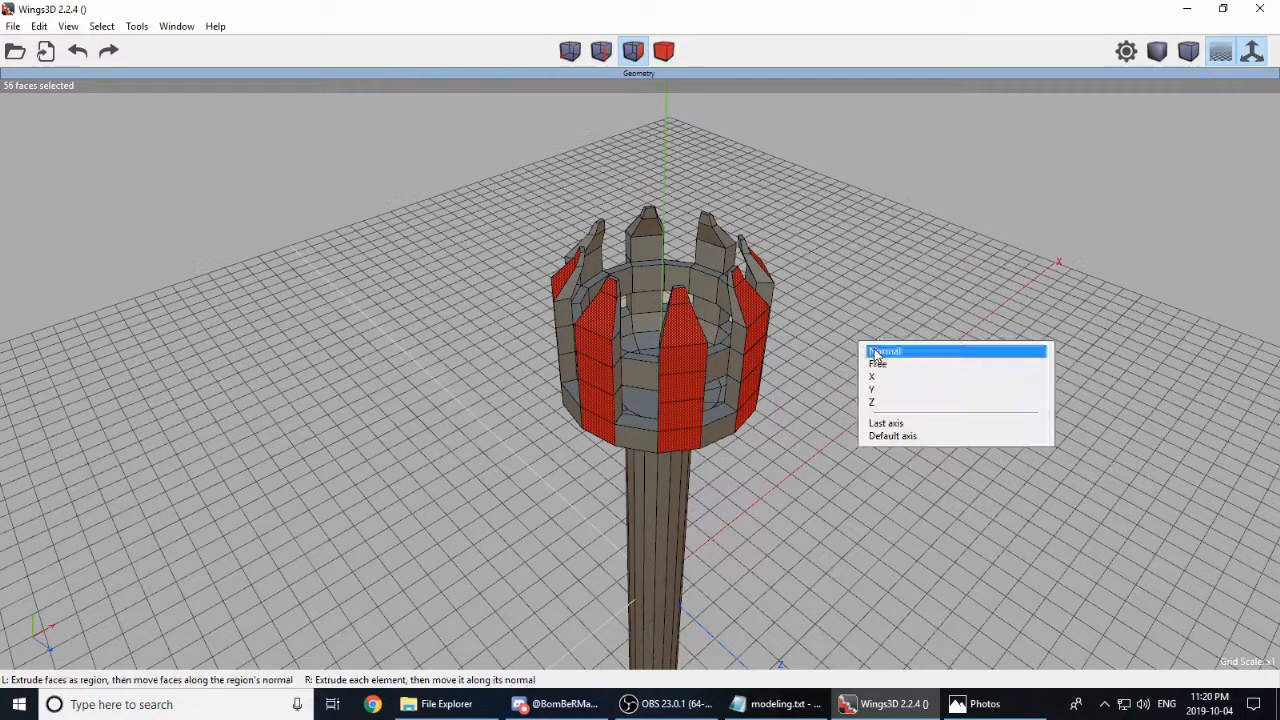
pyautogui.click(890, 353)
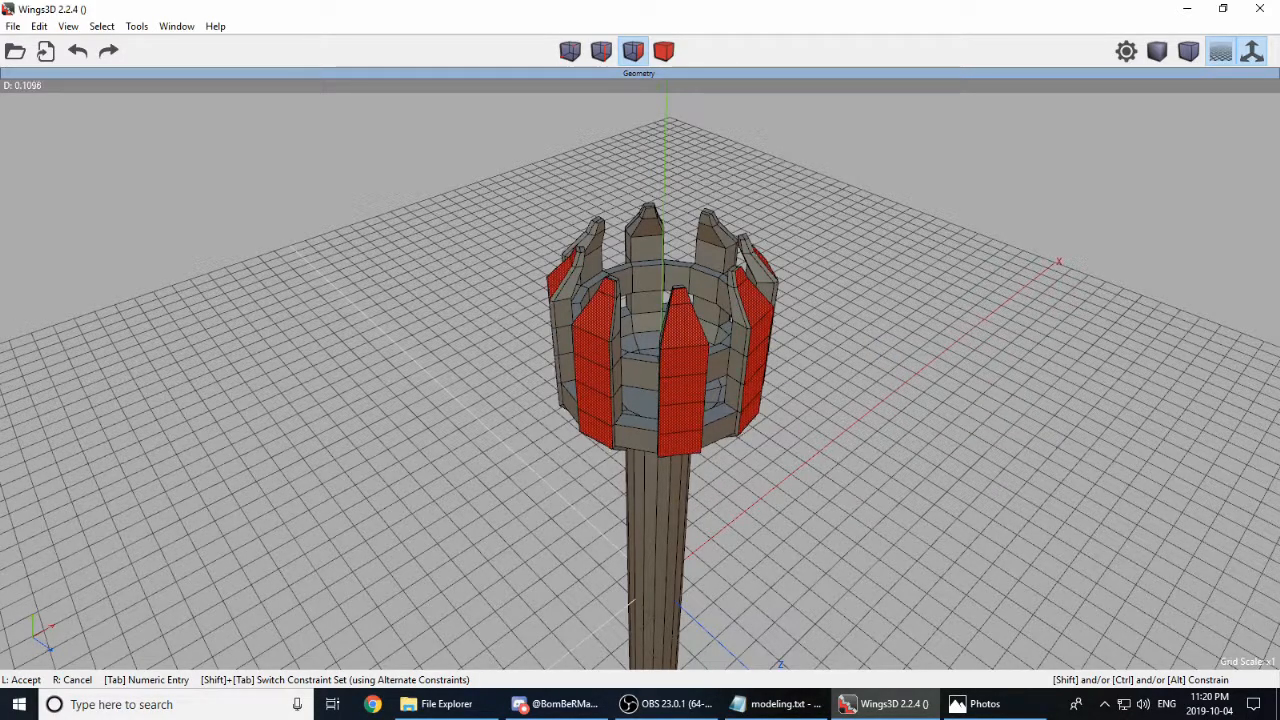
pyautogui.click(893, 360)
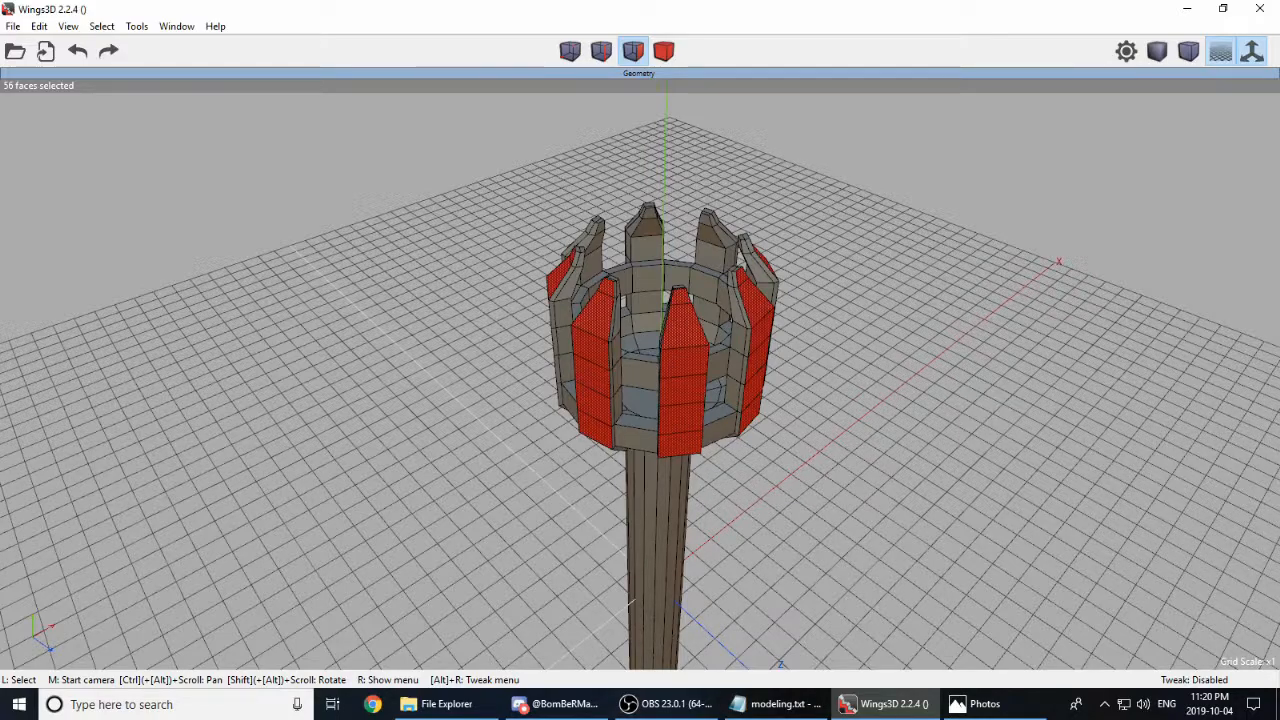
pyautogui.press('space')
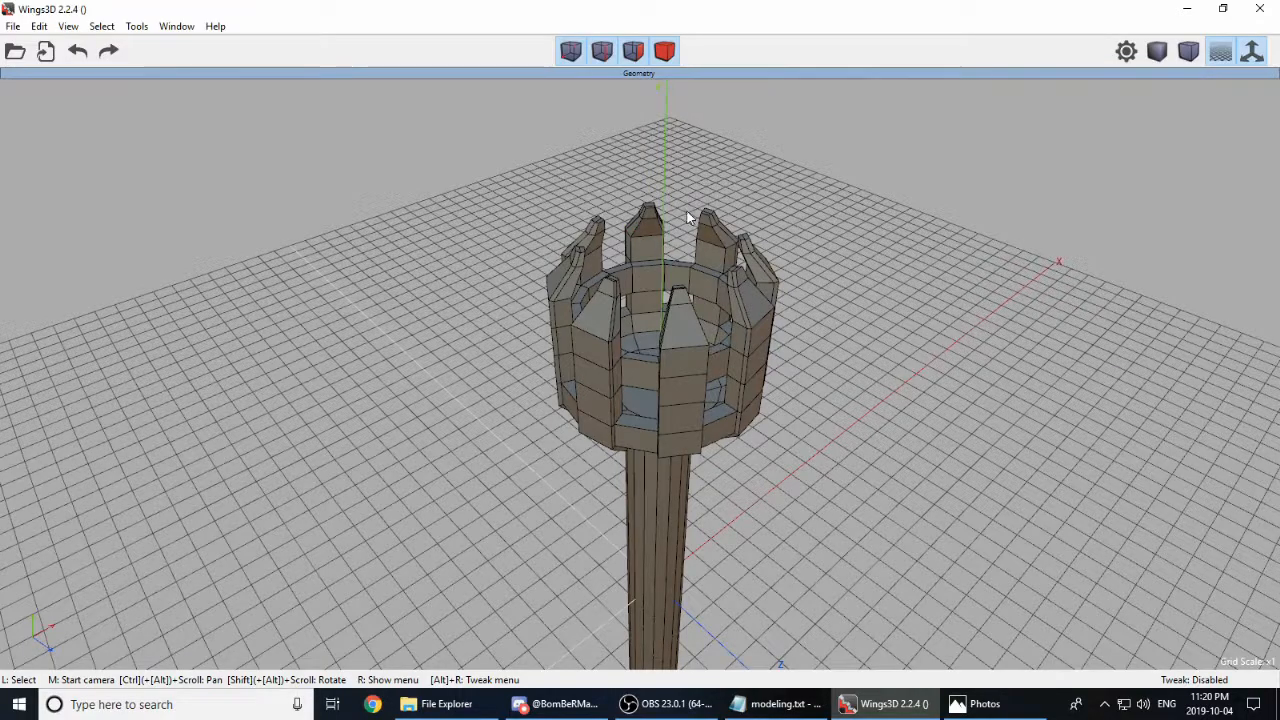
# Step: Select the extruded outer top edge at the tip of one prong in edge mode
pyautogui.press('2')
pyautogui.click(608, 281)
pyautogui.scroll(5, 610, 280)
pyautogui.middleClick(712, 340)
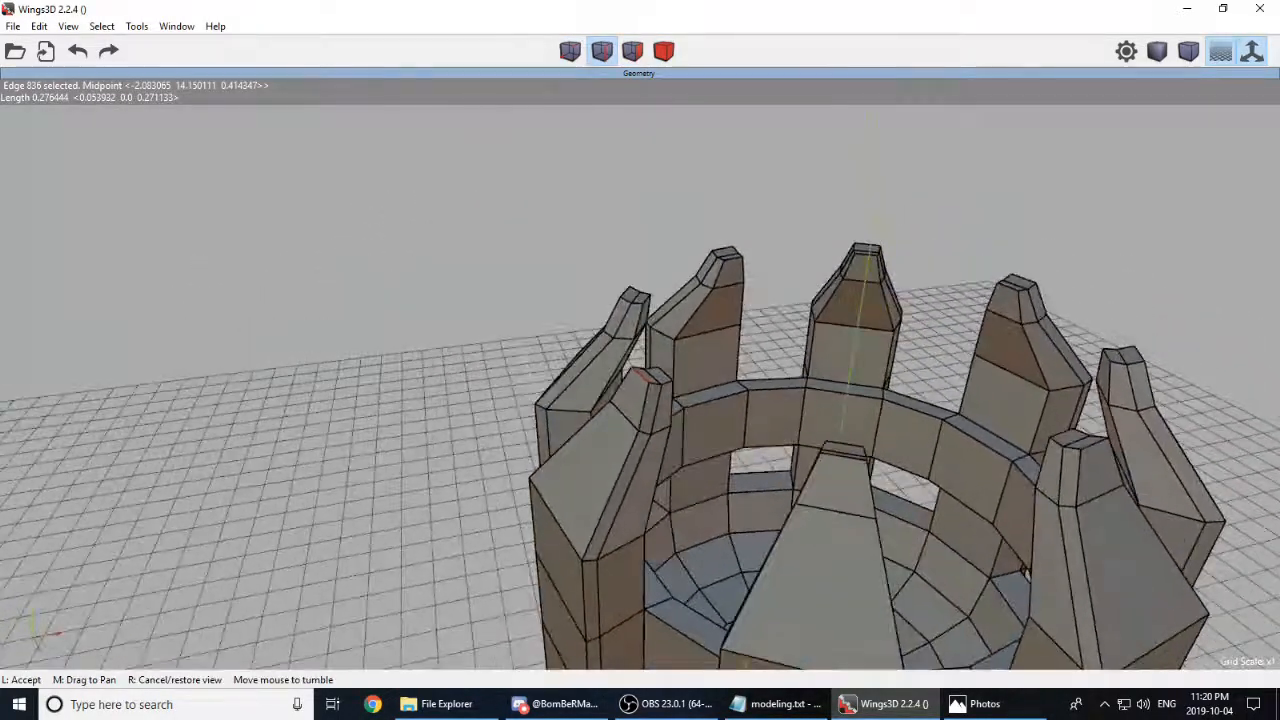
pyautogui.click(660, 334)
pyautogui.scroll(3, 640, 375)
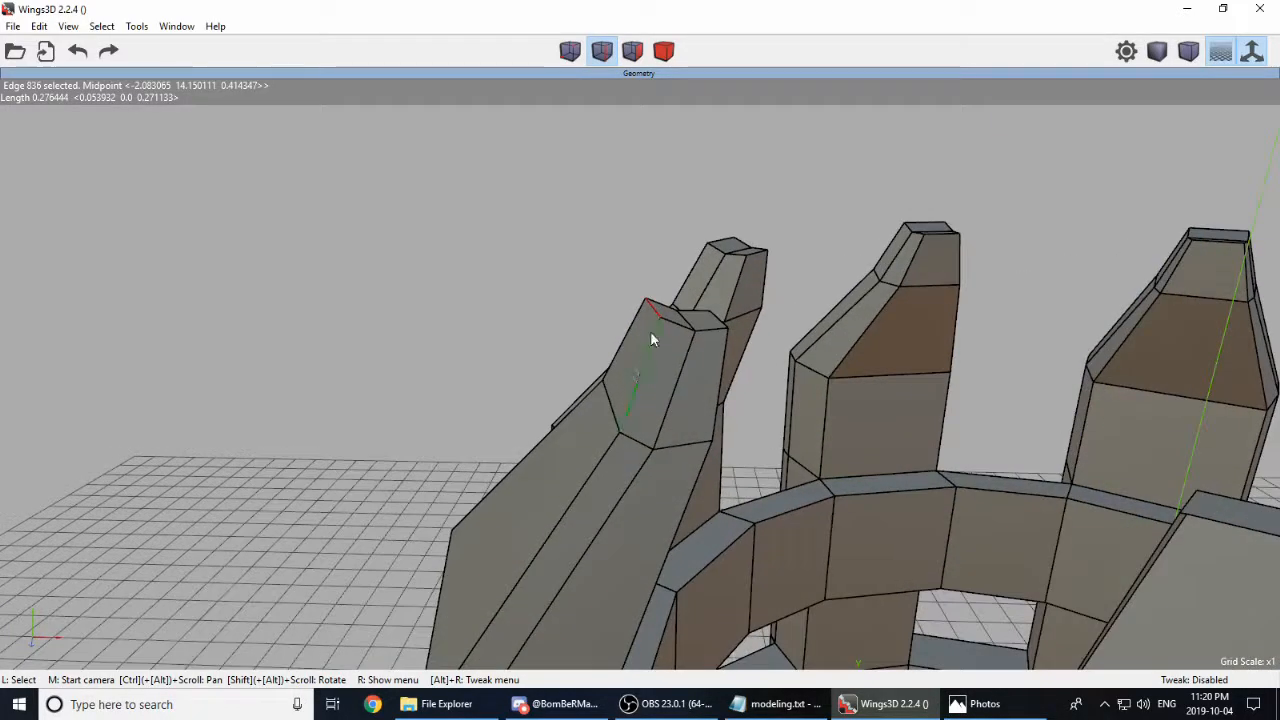
# Step: Select the two outer tip vertices of that prong in vertex mode and remove them
pyautogui.press('1')
pyautogui.click(659, 319)
pyautogui.middleClick(658, 320)
pyautogui.click(556, 294)
pyautogui.click(649, 325)
pyautogui.middleClick(649, 325)
pyautogui.click(687, 326)
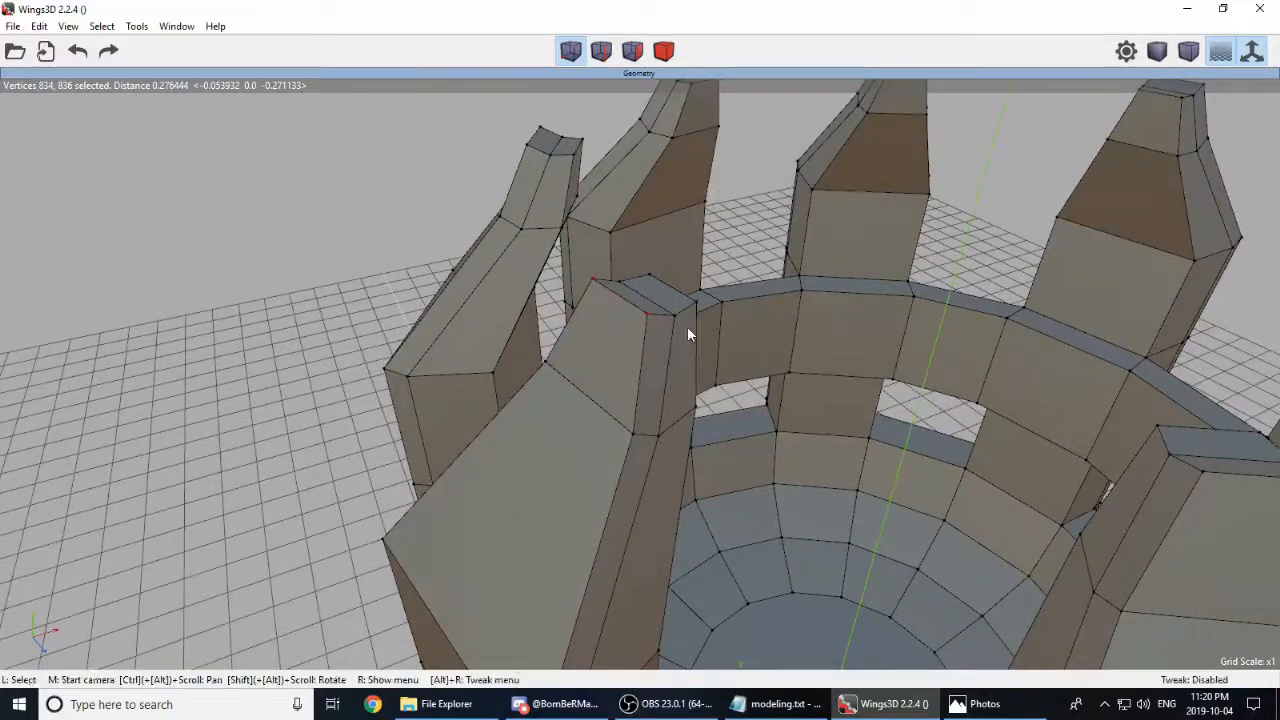
# Step: Select the two outer tip vertices on each of the remaining seven prongs and remove them all
pyautogui.middleClick(739, 349)
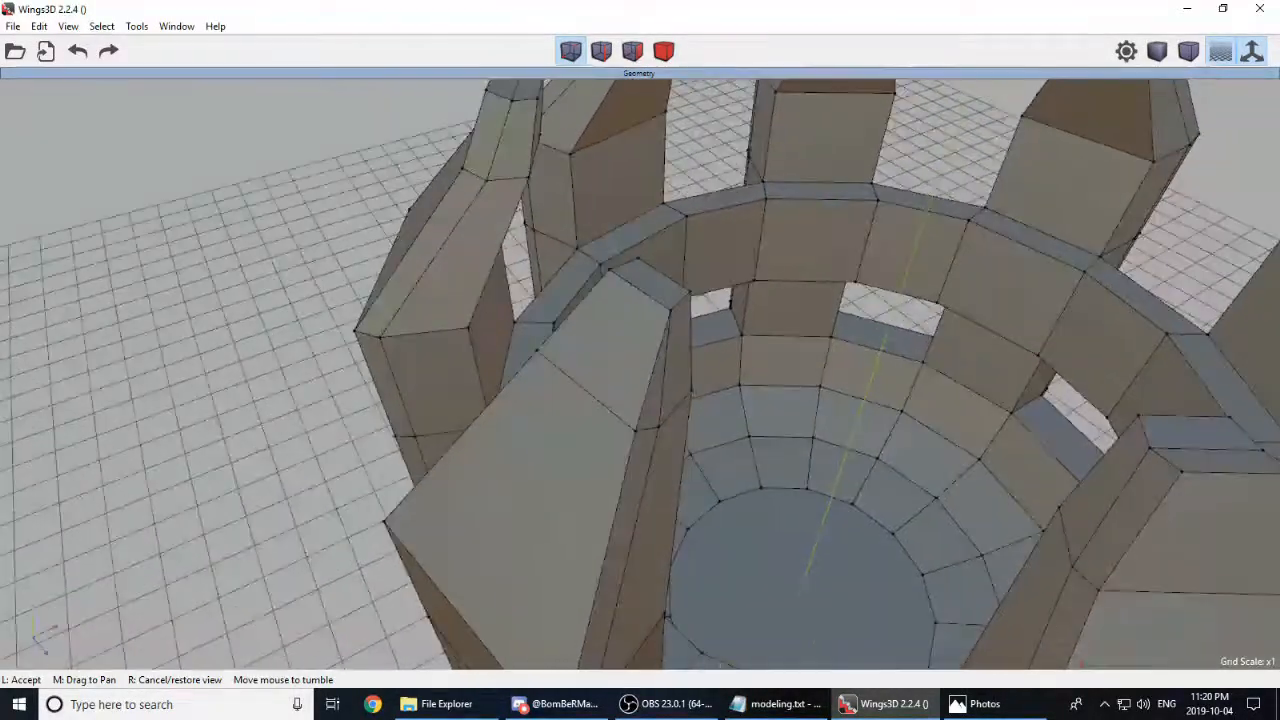
pyautogui.click(701, 345)
pyautogui.click(555, 197)
pyautogui.click(539, 165)
pyautogui.middleClick(664, 289)
pyautogui.click(378, 175)
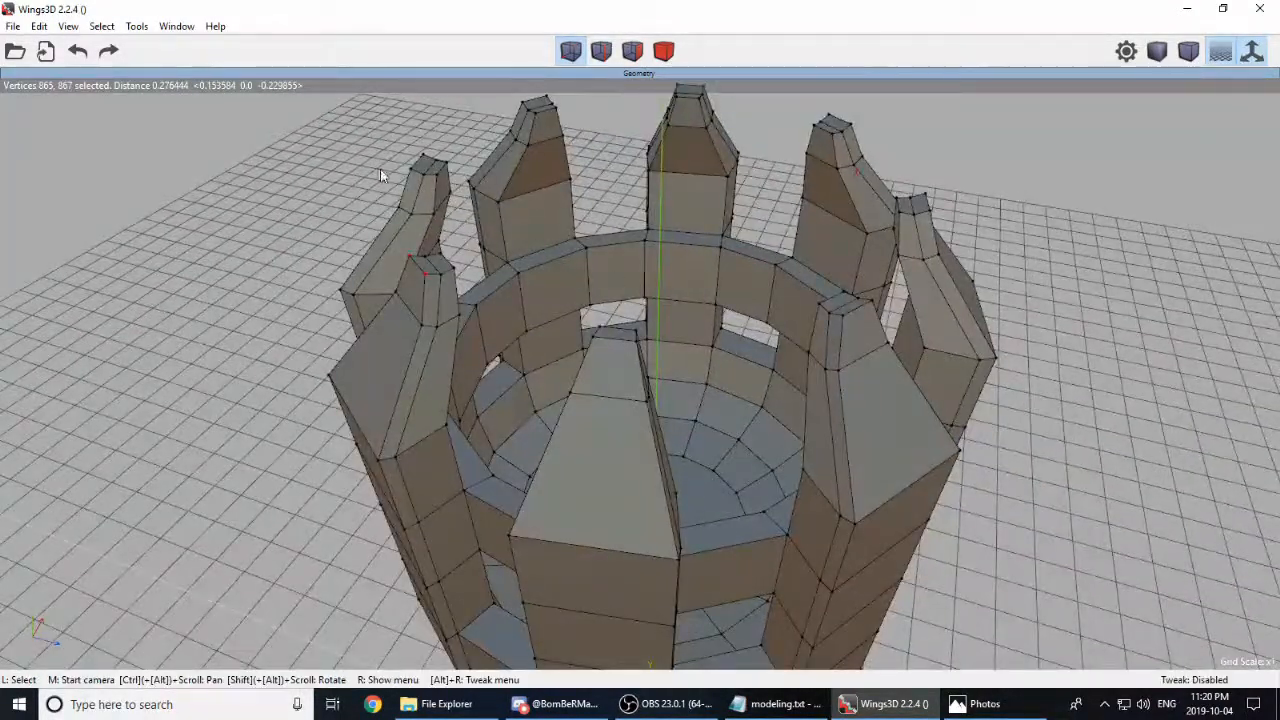
pyautogui.click(417, 176)
pyautogui.click(417, 176)
pyautogui.click(411, 171)
pyautogui.click(422, 155)
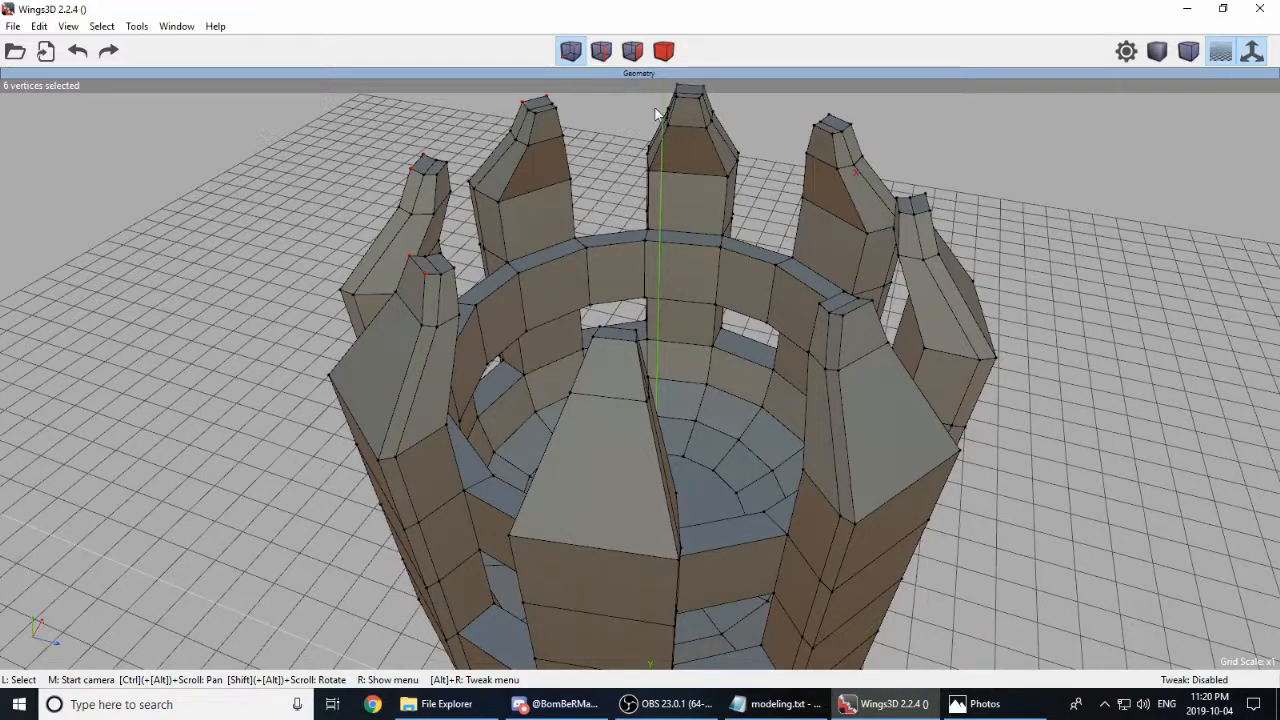
pyautogui.moveTo(651, 105); pyautogui.dragTo(703, 211, button='middle')
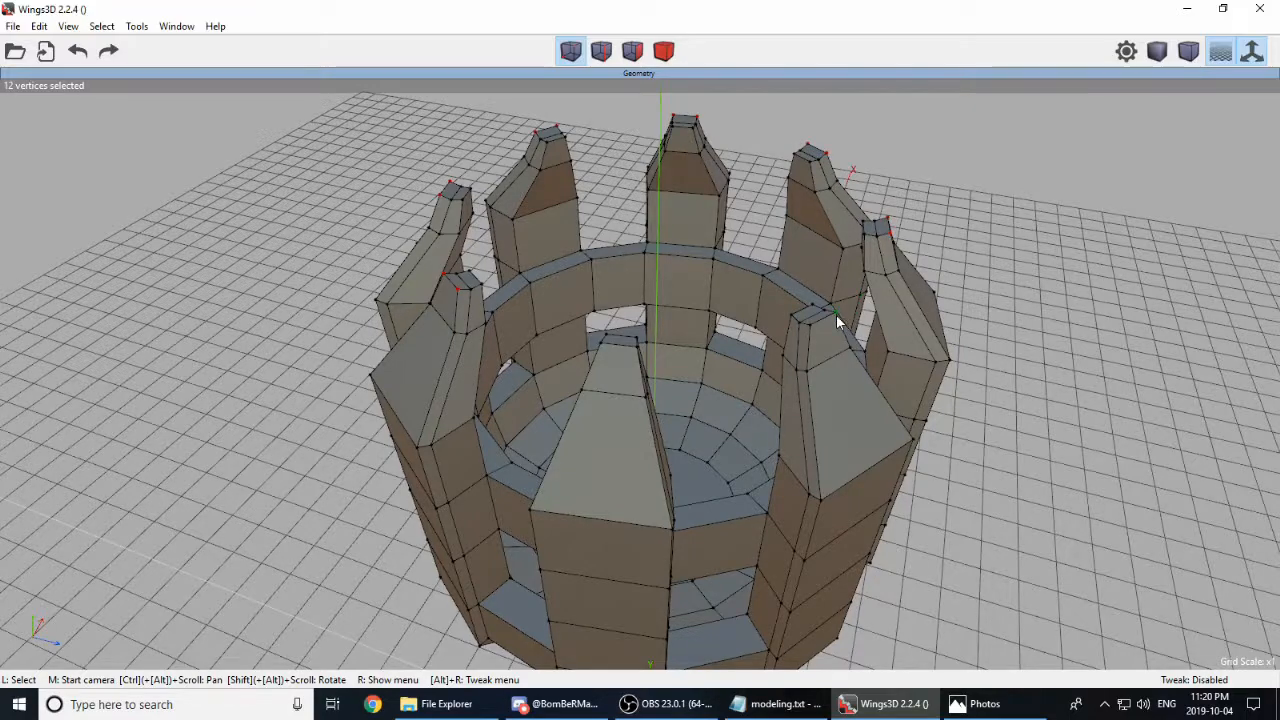
pyautogui.click(815, 333)
pyautogui.click(604, 343)
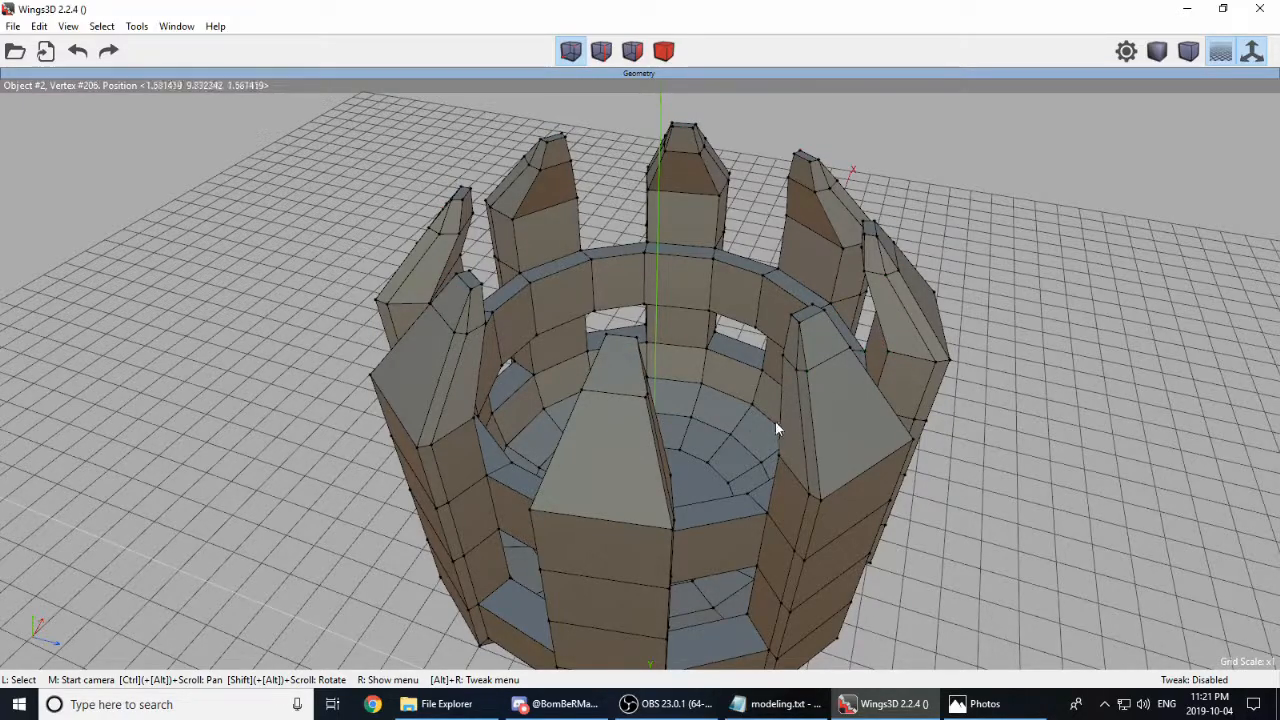
# Step: Undo the last edit of the spike-tip vertices, restore it, and clear the vertex selection
pyautogui.middleClick(777, 421)
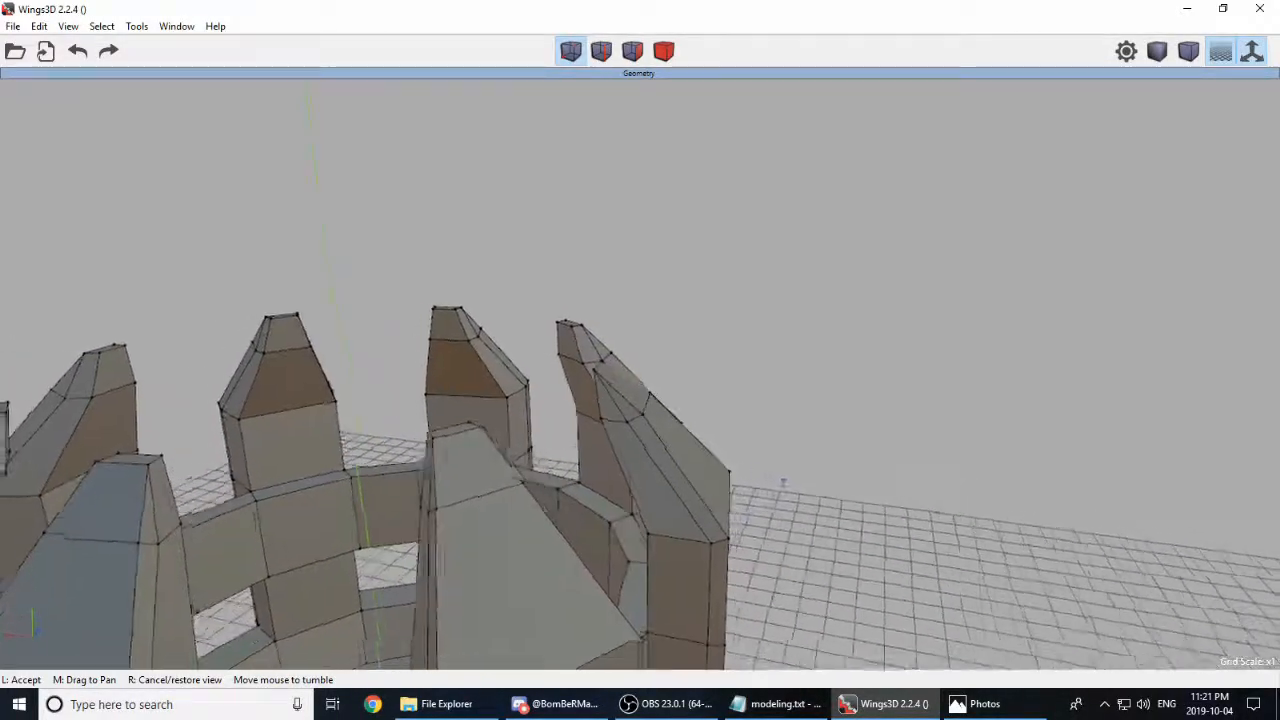
pyautogui.click(558, 277)
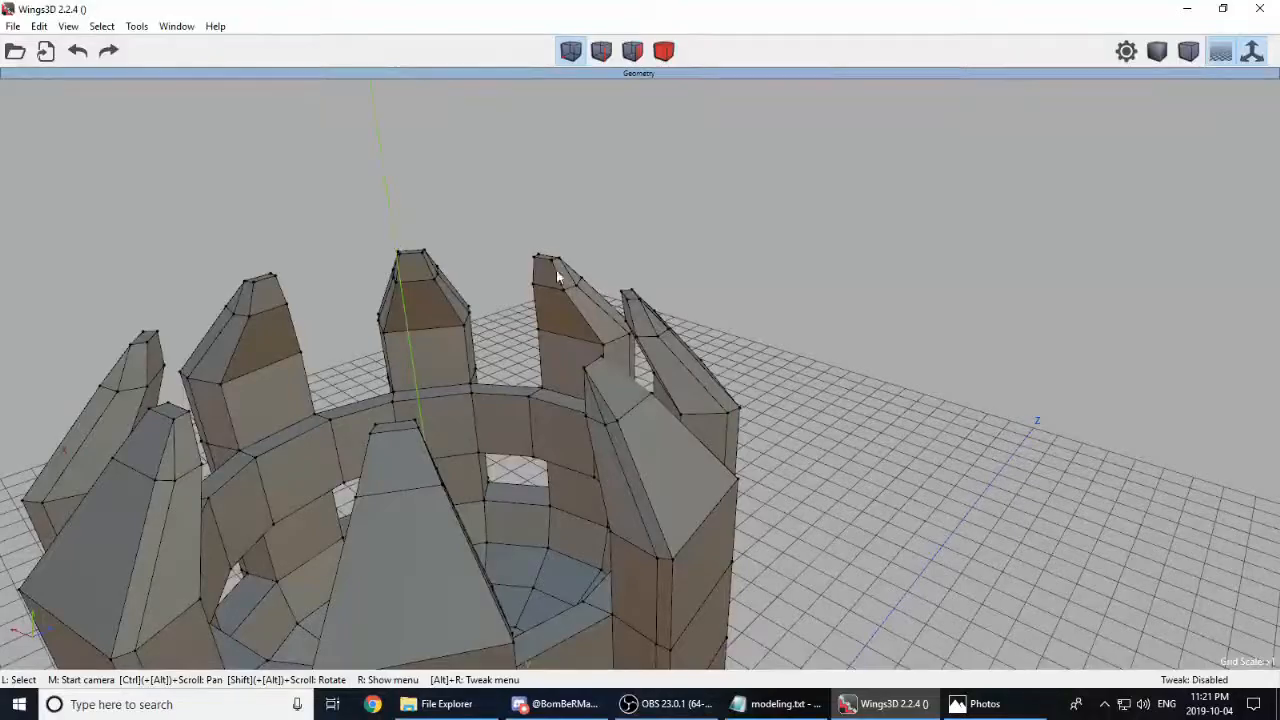
pyautogui.click(77, 51)
pyautogui.middleClick(803, 369)
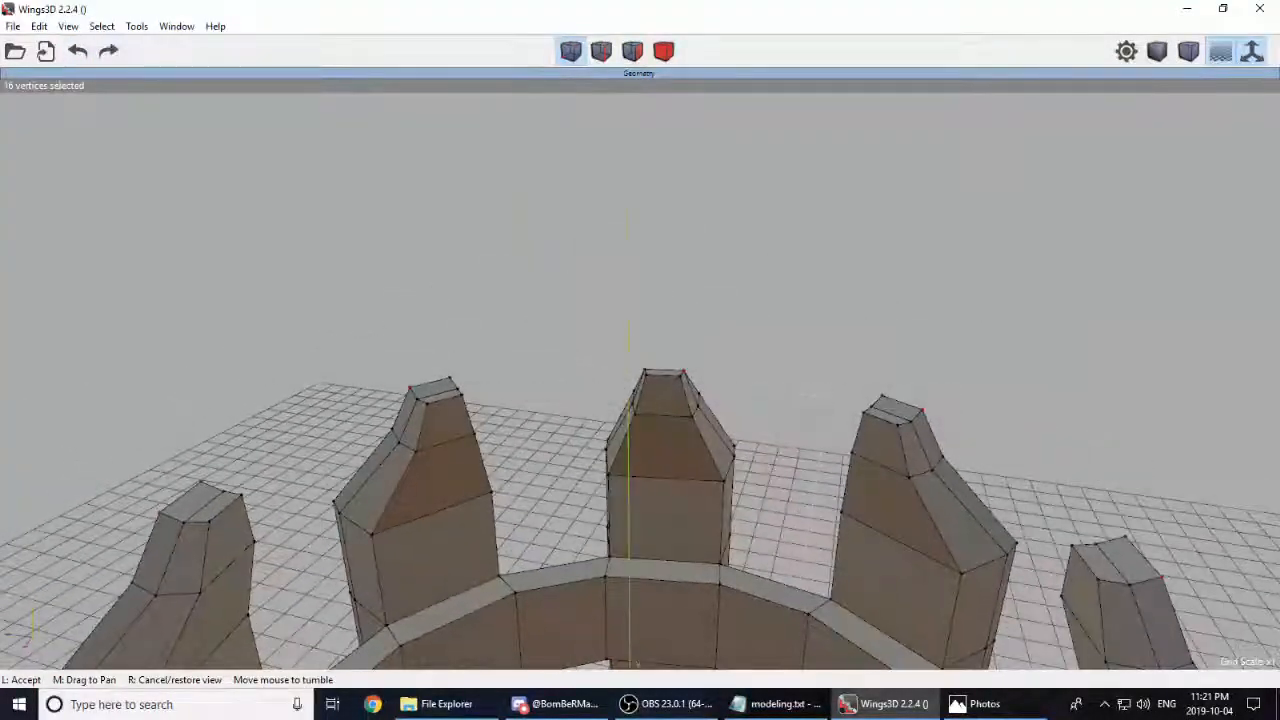
pyautogui.click(684, 372)
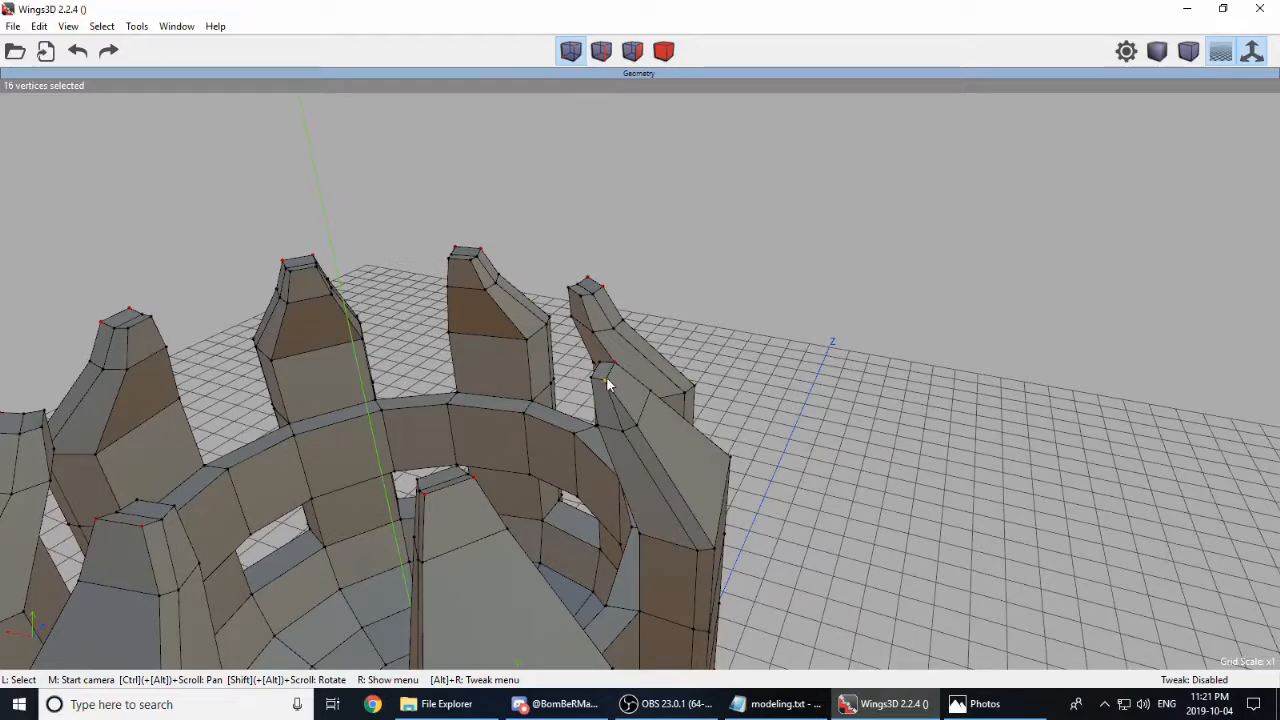
pyautogui.press('space')
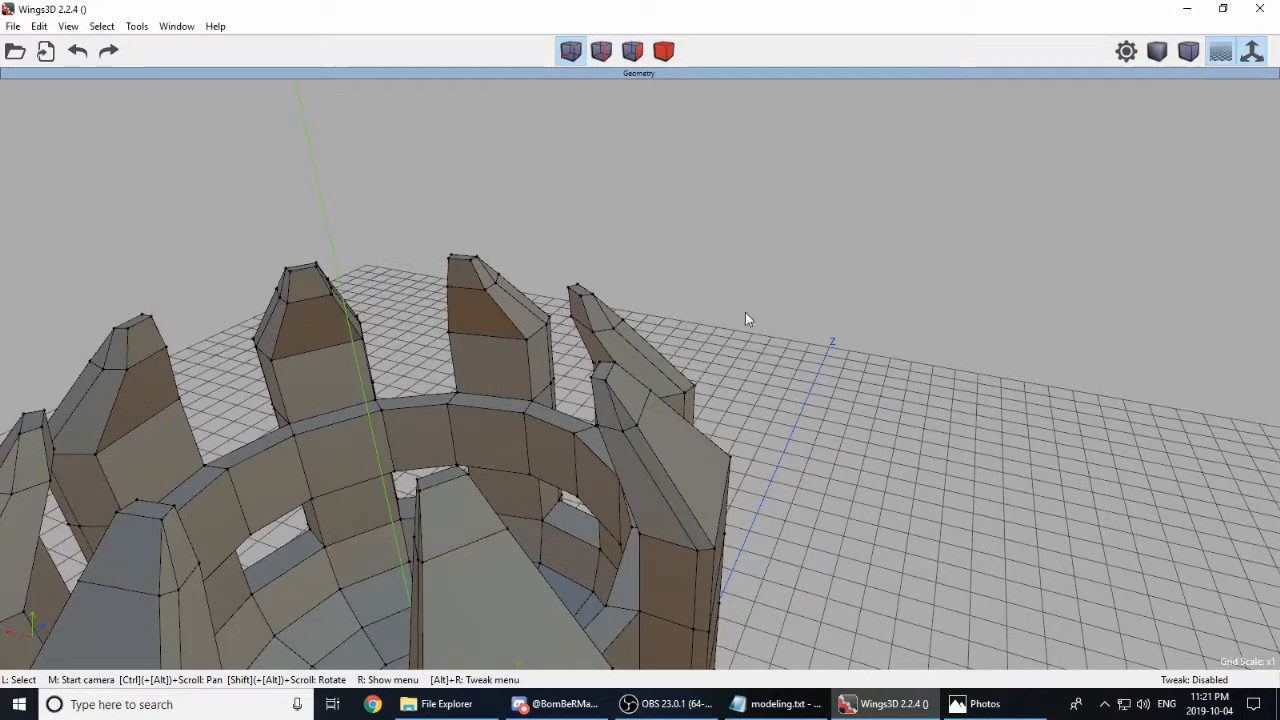
# Step: Examine the spiked crown and the shaft beneath it from several angles and distances
pyautogui.middleClick(715, 323)
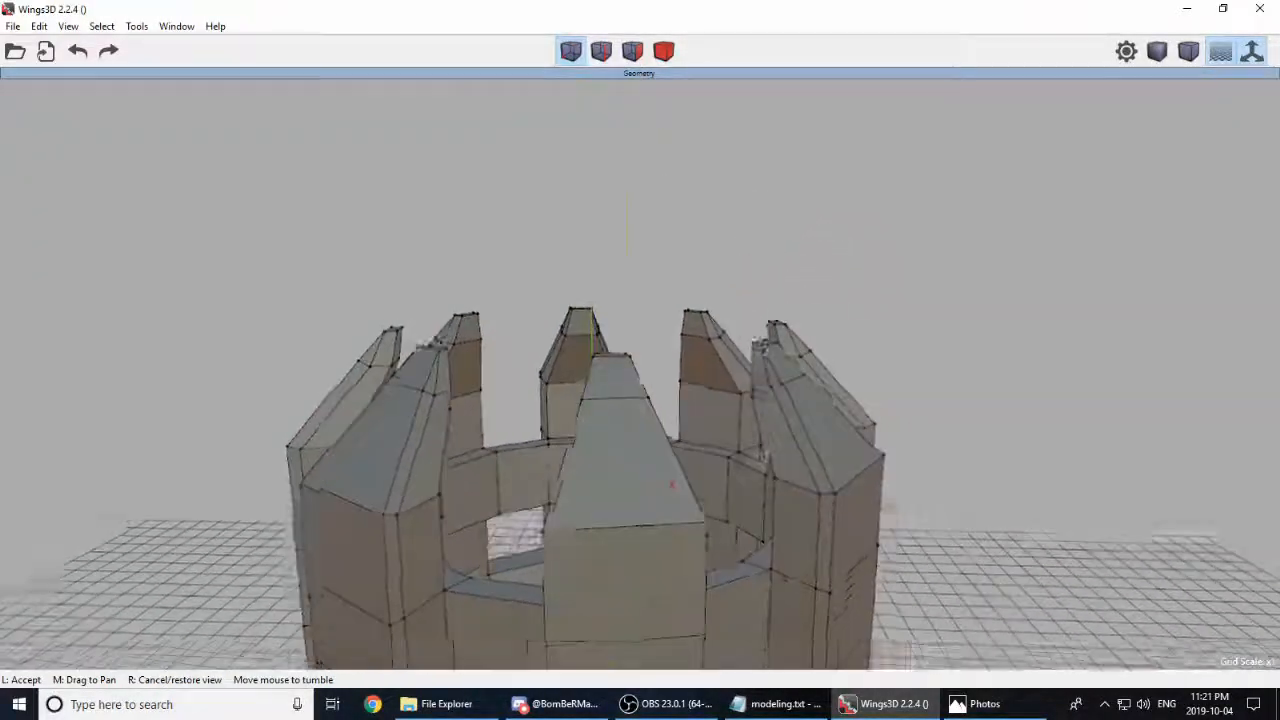
pyautogui.click(708, 317)
pyautogui.scroll(-3, 578, 356)
pyautogui.scroll(2, 636, 447)
pyautogui.middleClick(670, 456)
pyautogui.click(665, 455)
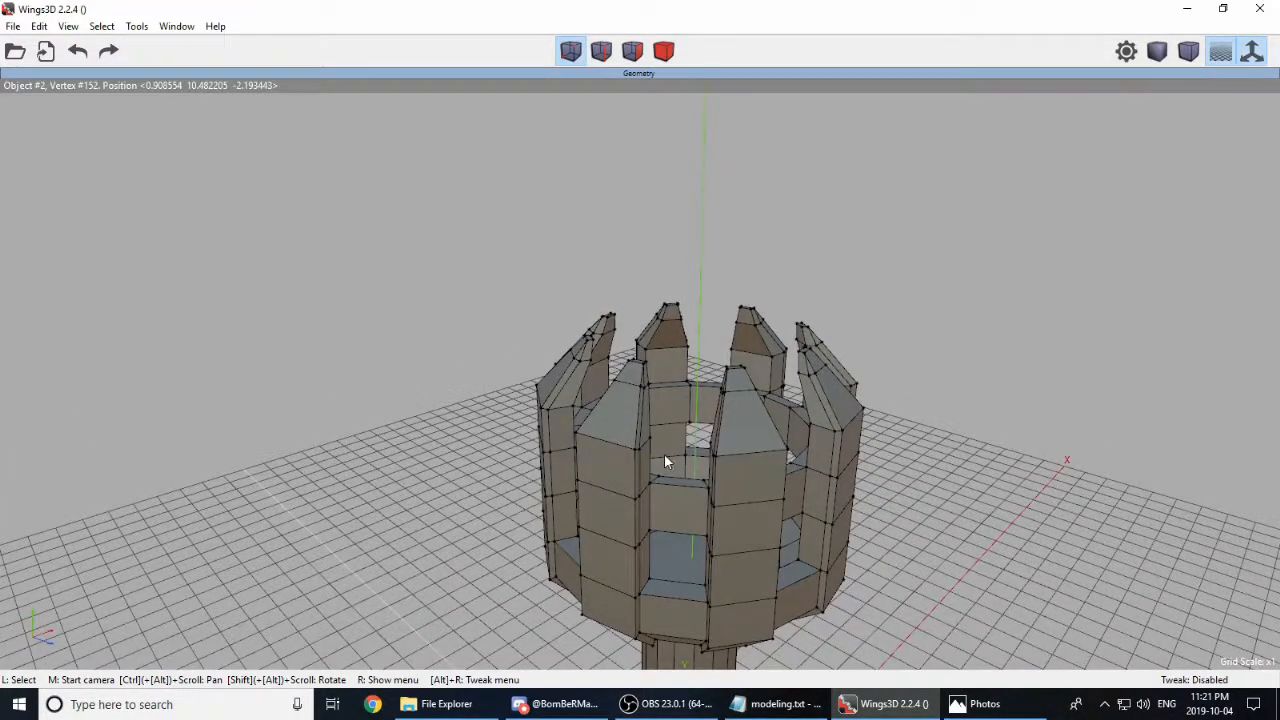
pyautogui.scroll(-1, 642, 496)
pyautogui.click(671, 537)
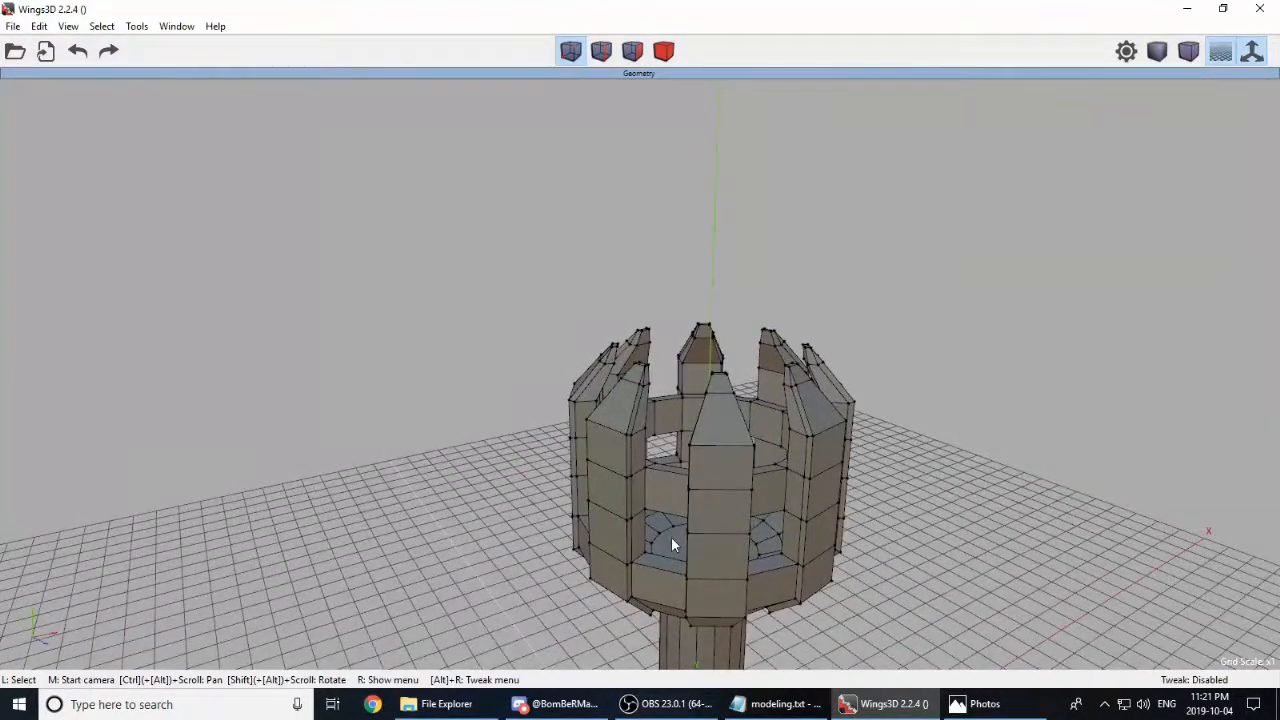
pyautogui.scroll(-2, 671, 545)
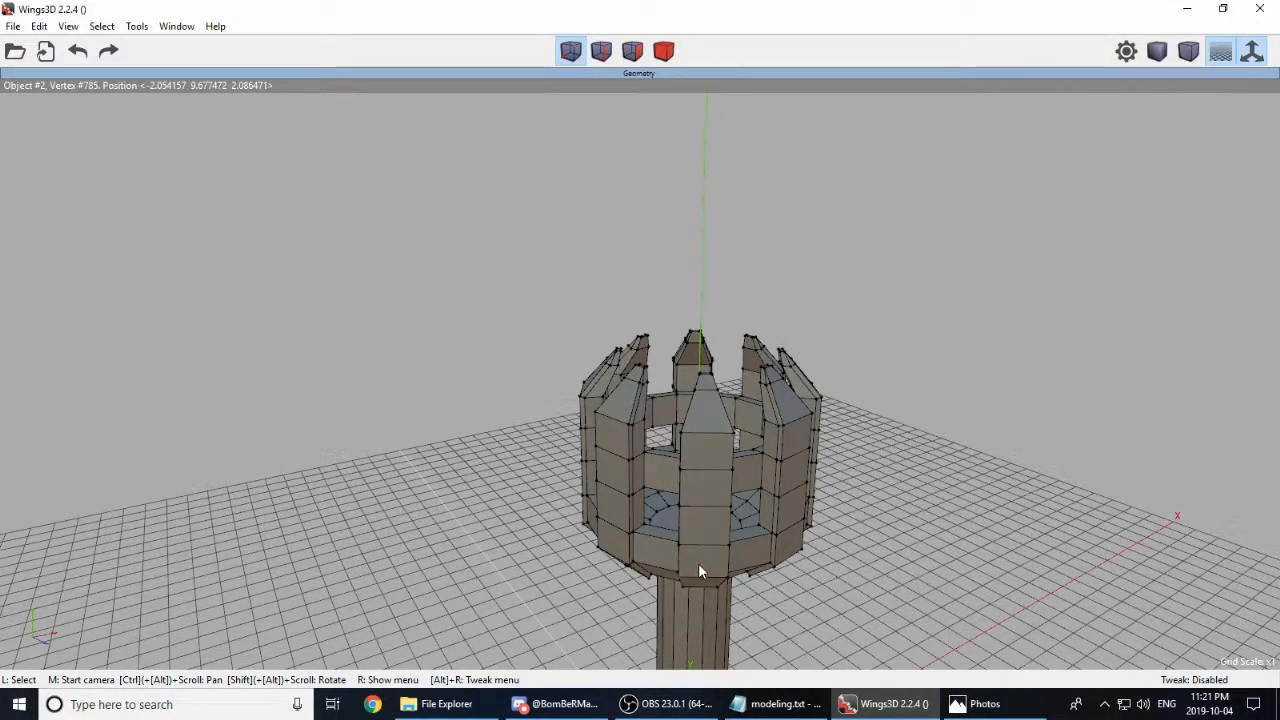
pyautogui.scroll(-2, 707, 558)
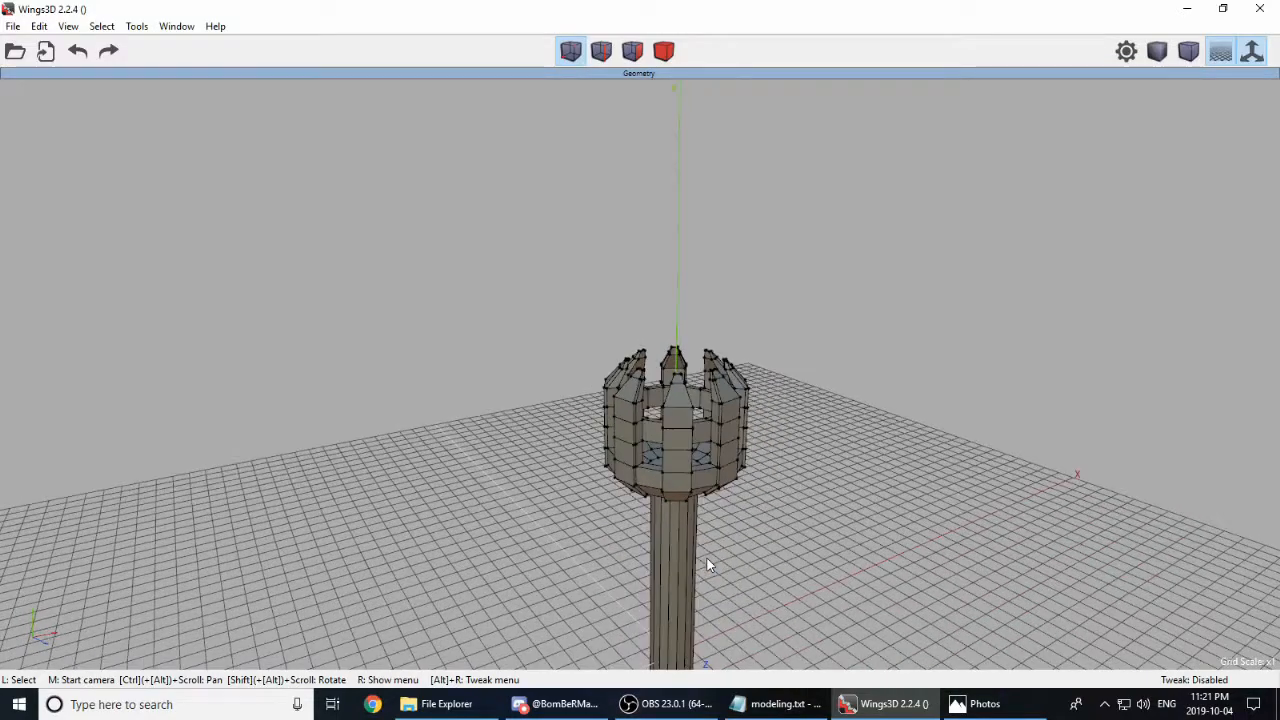
pyautogui.scroll(6, 640, 374)
pyautogui.scroll(-3, 612, 371)
pyautogui.middleClick(666, 441)
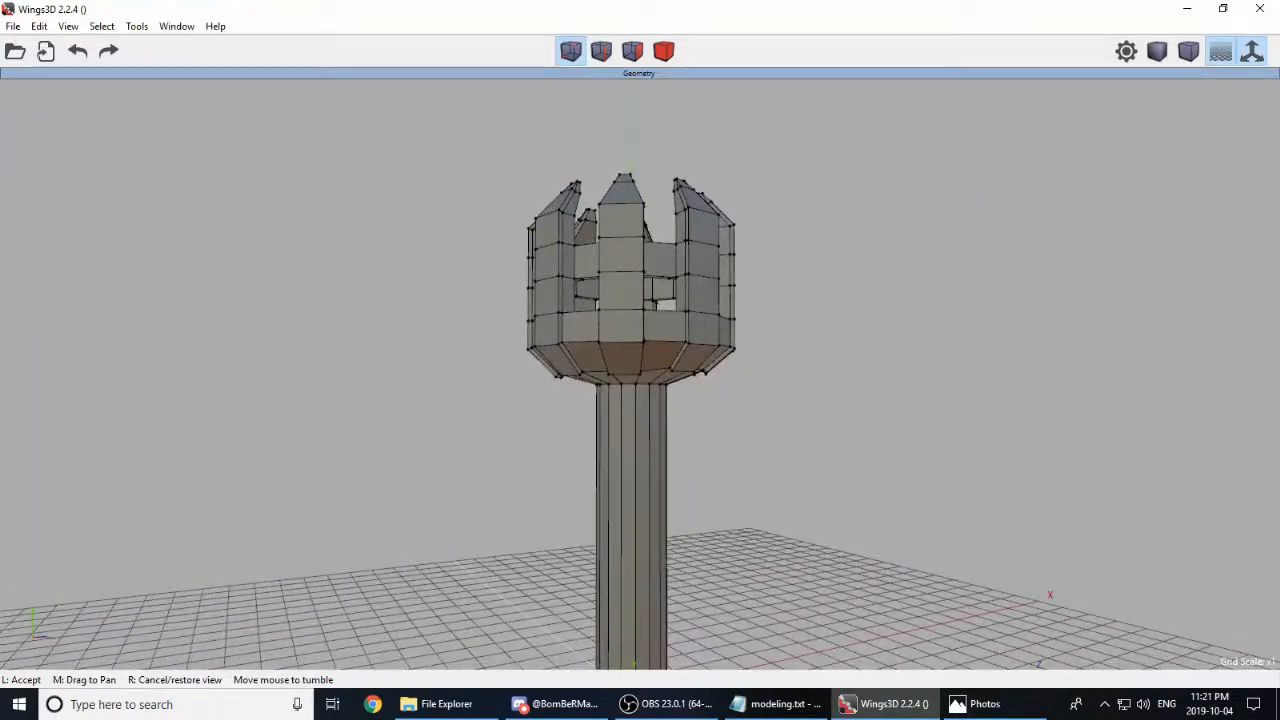
pyautogui.click(614, 422)
pyautogui.scroll(3, 610, 440)
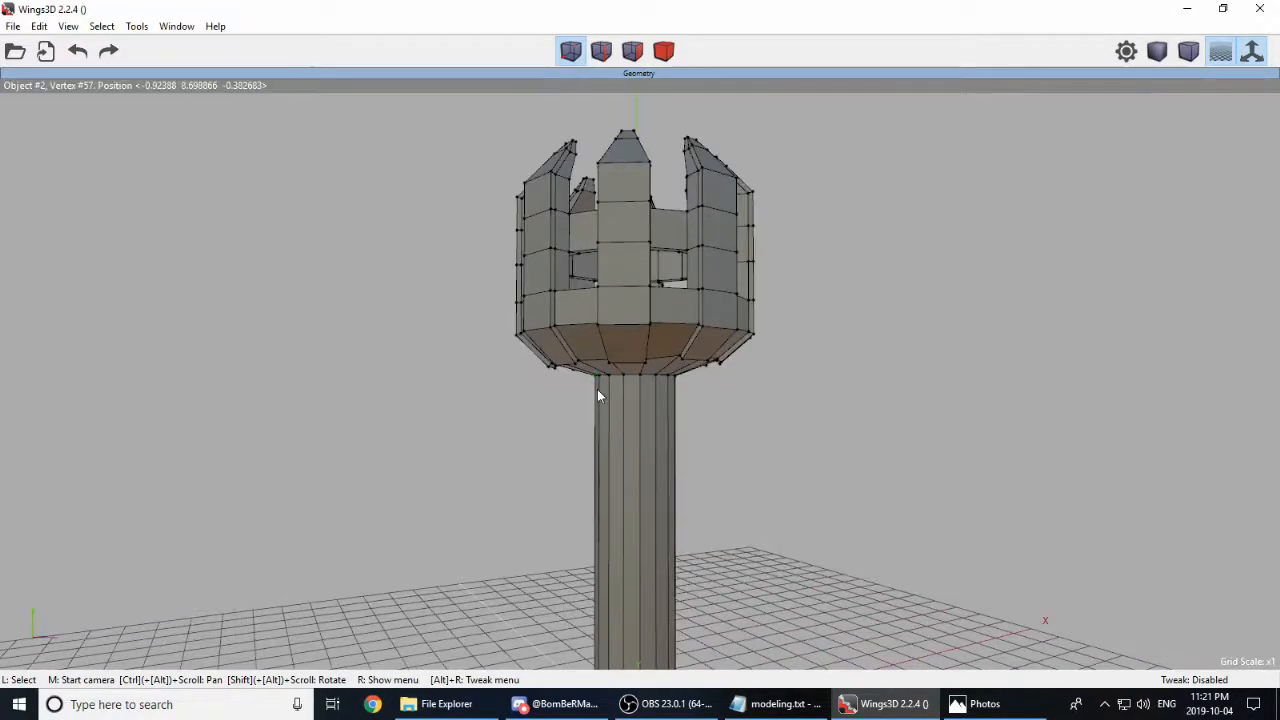
pyautogui.scroll(-3, 643, 416)
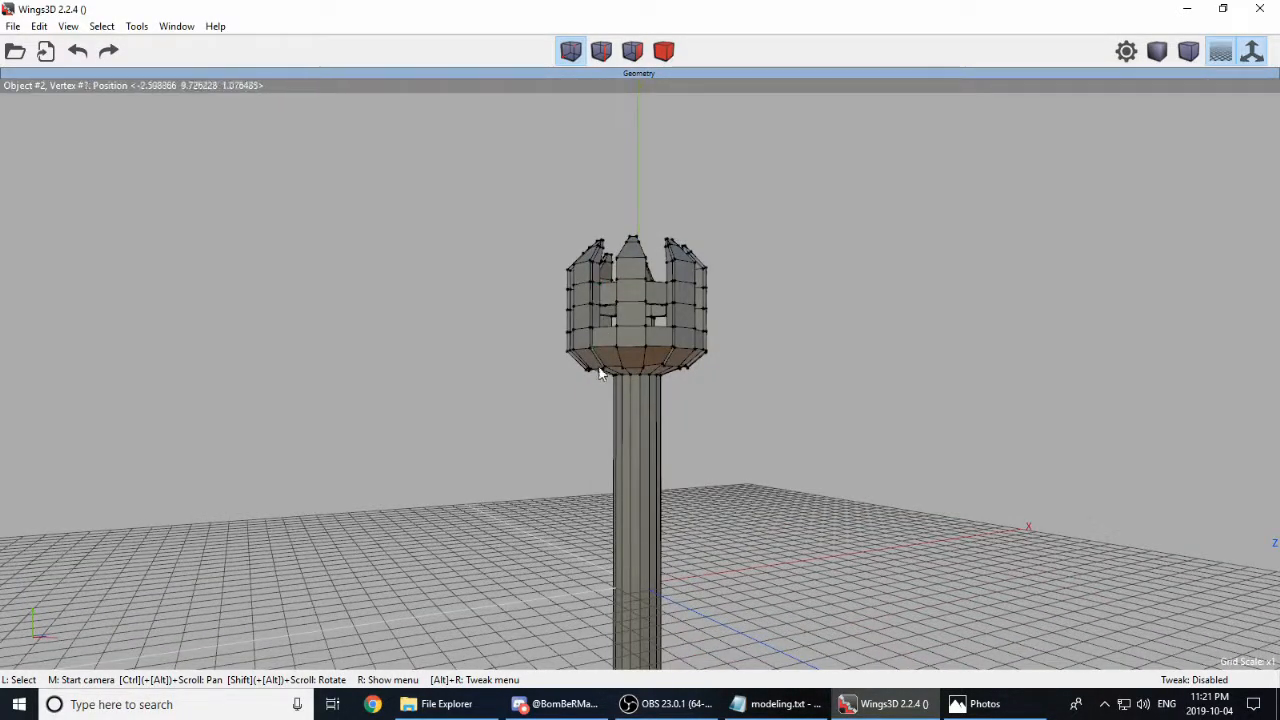
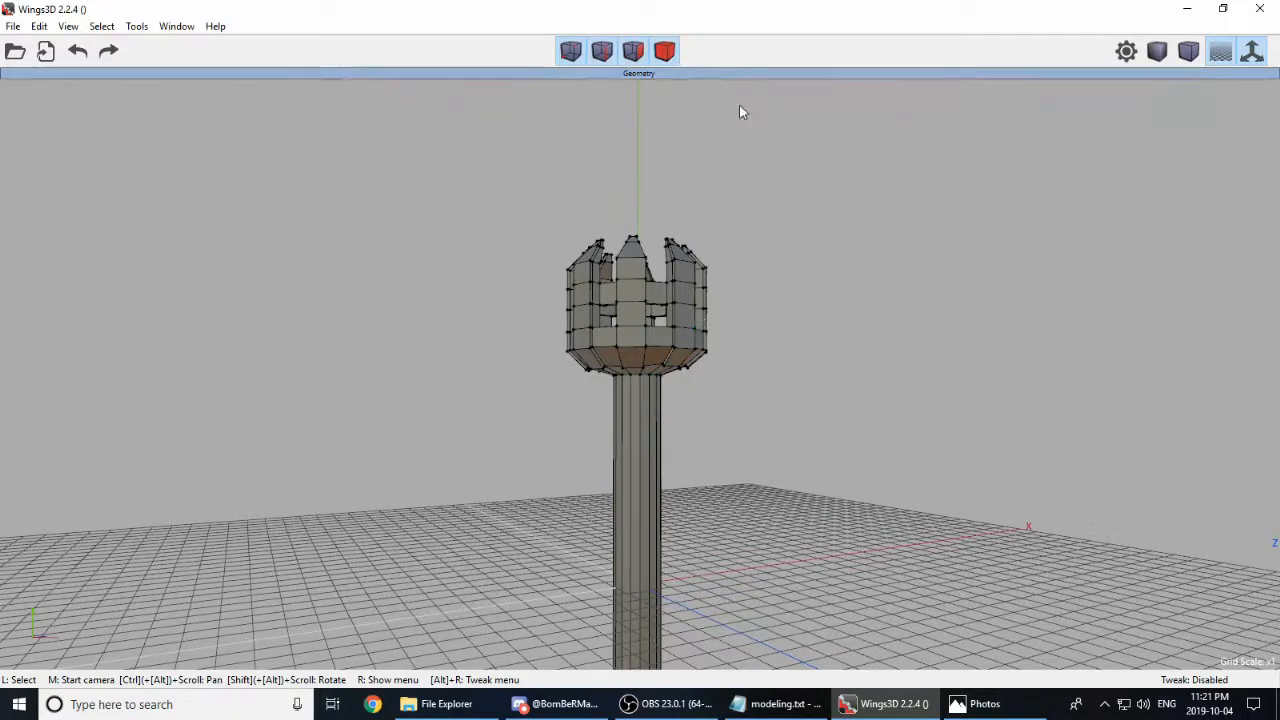
# Step: Select all vertical edges around the cylindrical shaft and cut them into 4 segments of equal length
pyautogui.click(599, 55)
pyautogui.click(630, 490)
pyautogui.moveTo(686, 484); pyautogui.dragTo(529, 486)
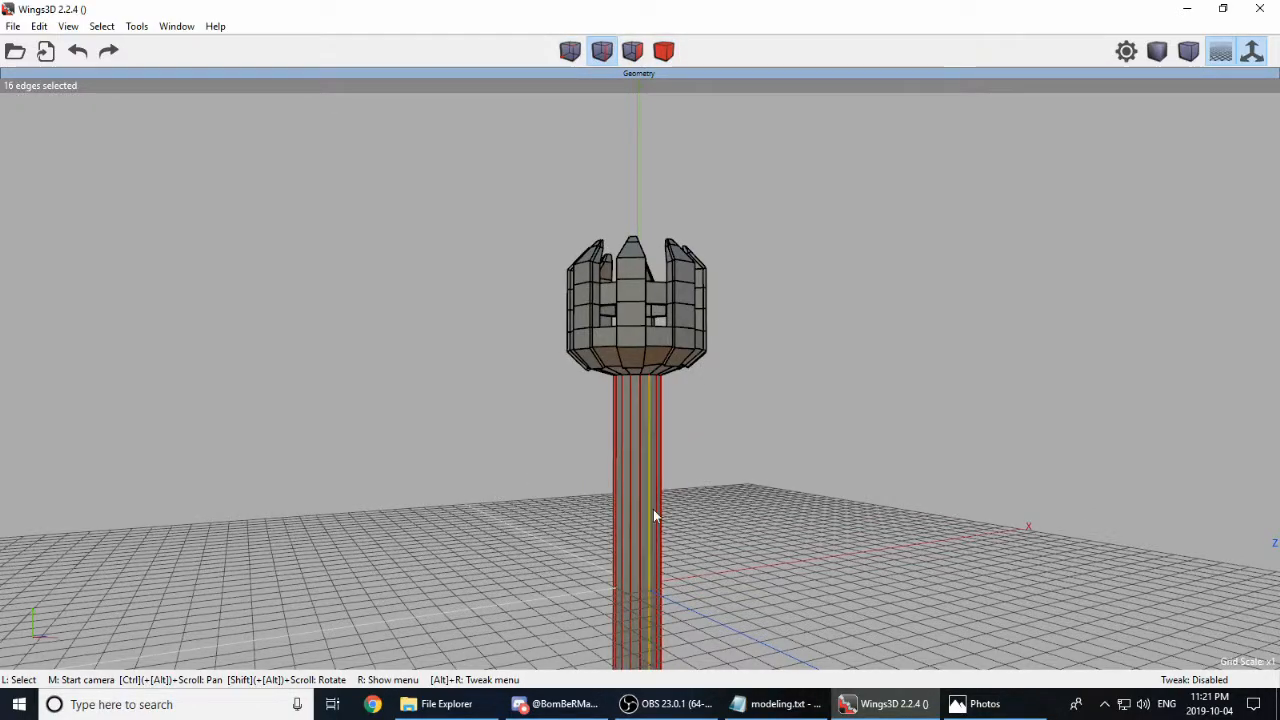
pyautogui.scroll(-3, 640, 545)
pyautogui.moveTo(629, 580); pyautogui.dragTo(640, 374, button='middle')
pyautogui.scroll(2, 640, 374)
pyautogui.scroll(-1, 648, 349)
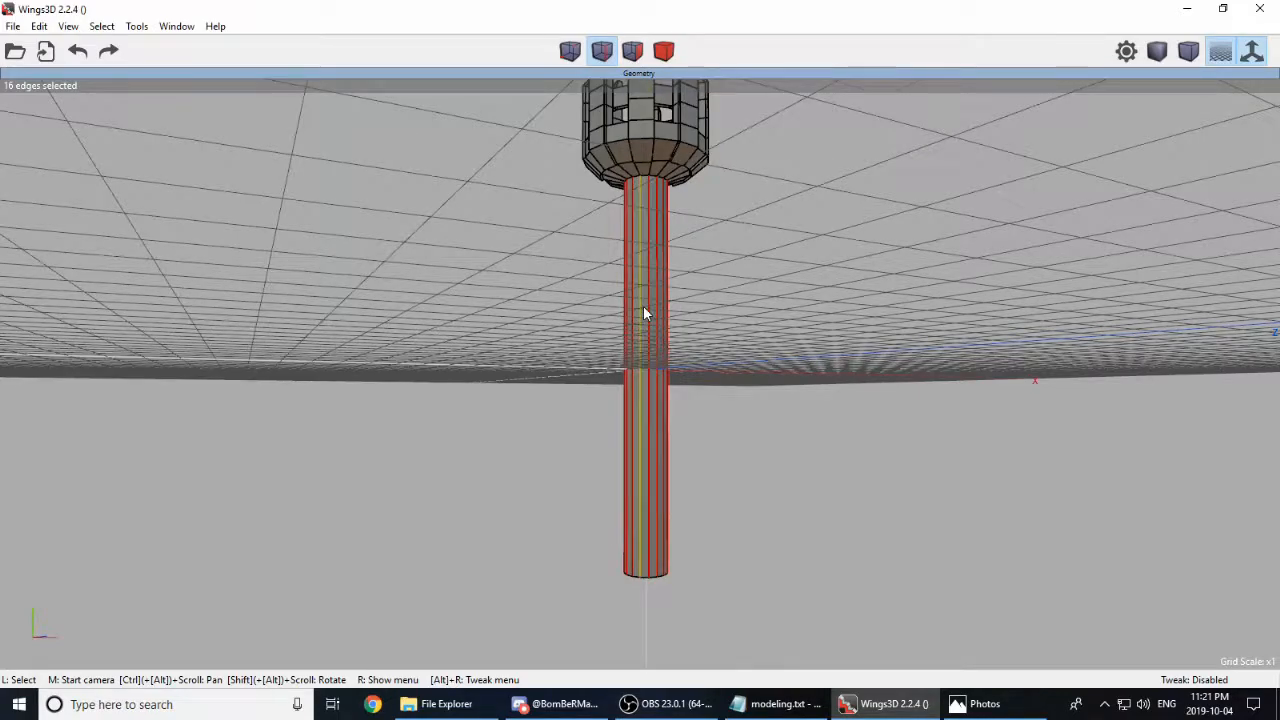
pyautogui.scroll(1, 643, 305)
pyautogui.middleClick(692, 336)
pyautogui.click(735, 249)
pyautogui.rightClick(735, 254)
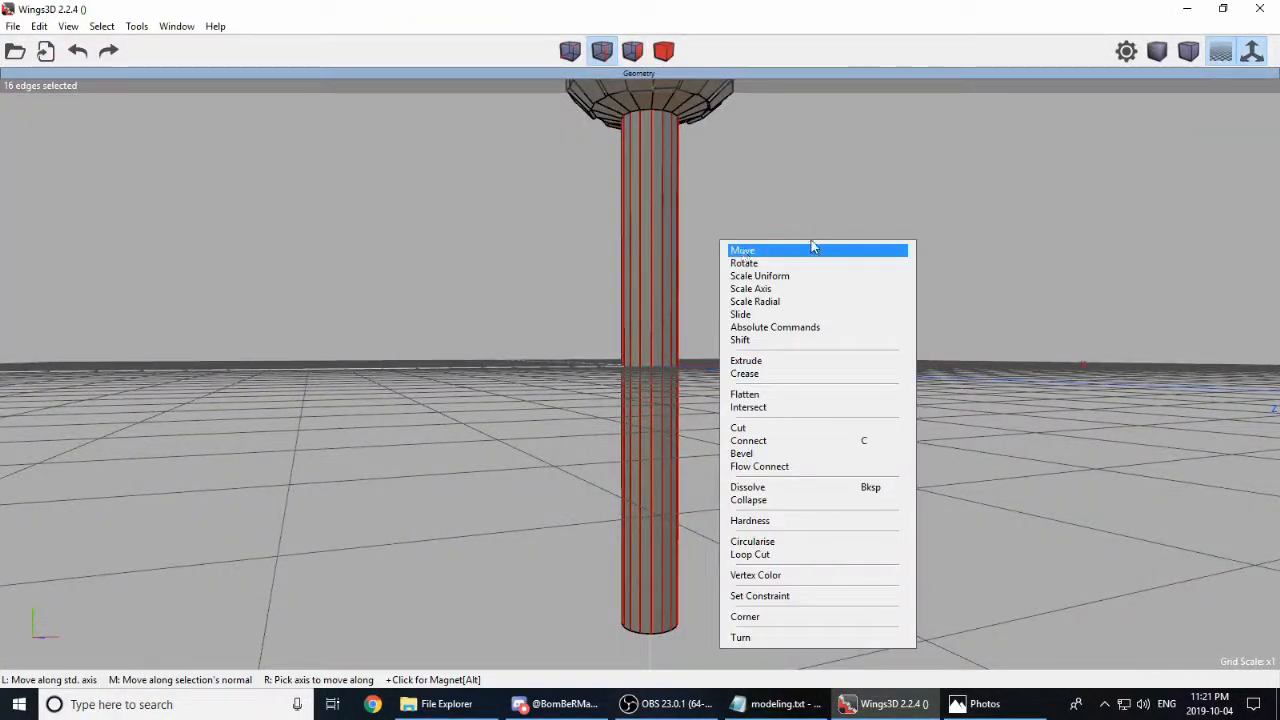
pyautogui.click(783, 430)
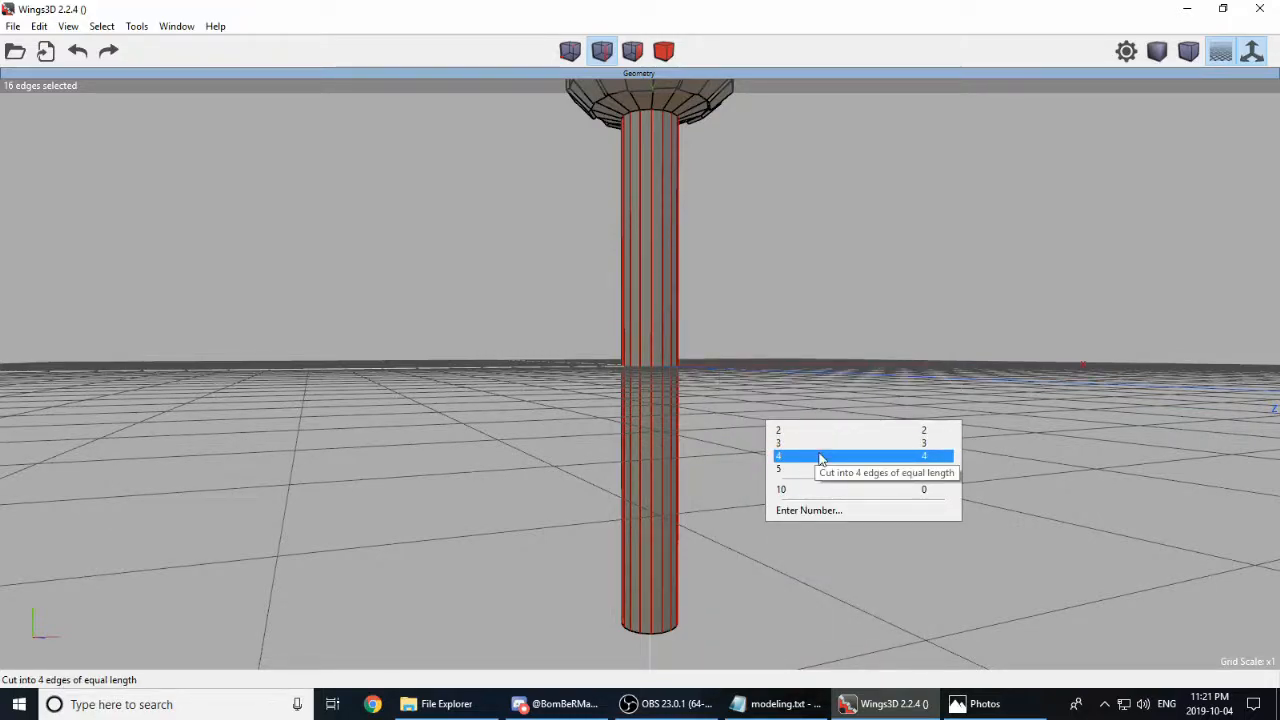
pyautogui.click(820, 458)
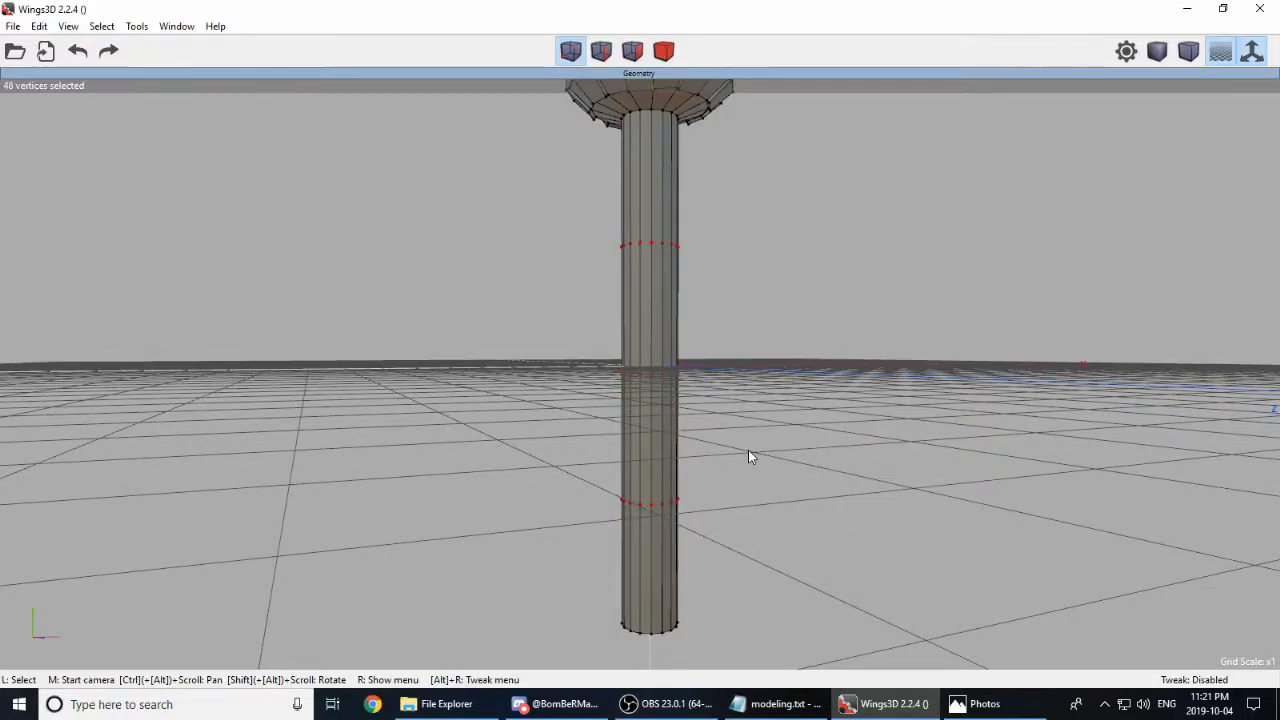
# Step: Select the upper two of the three new vertex rings on the shaft and scale them along Y to about 34%
pyautogui.press('space')
pyautogui.moveTo(565, 218); pyautogui.dragTo(812, 414)
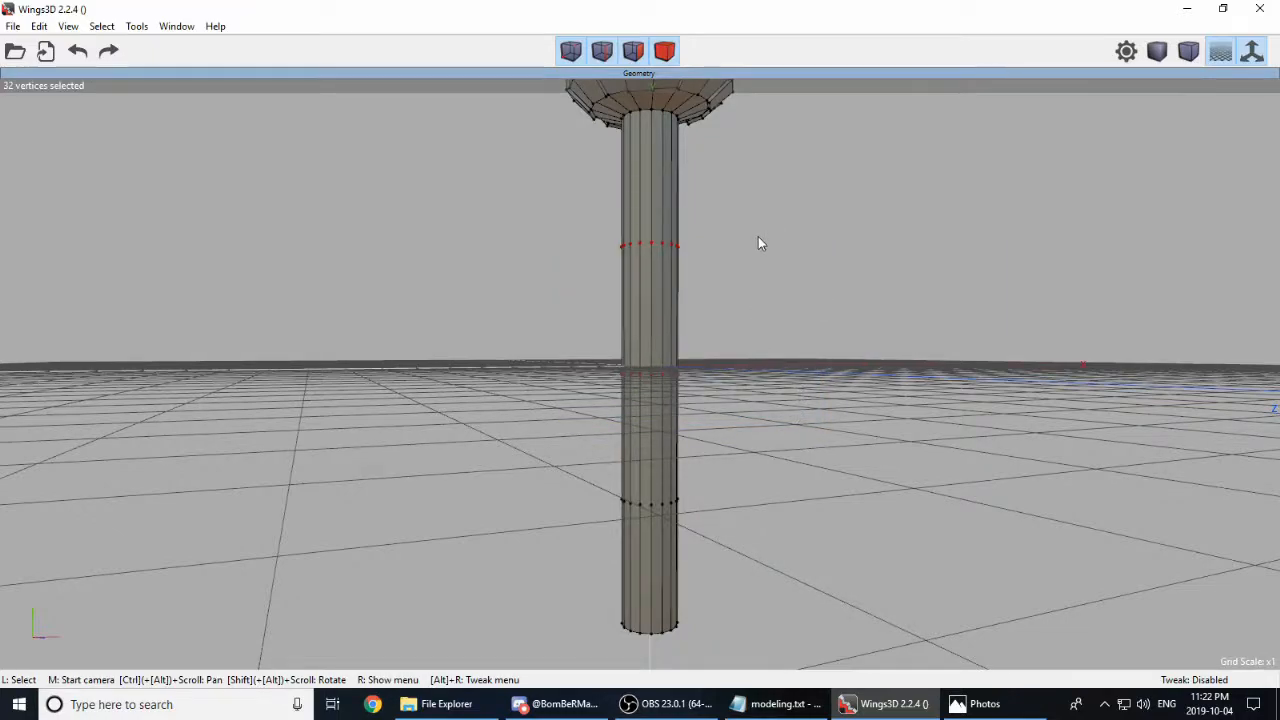
pyautogui.rightClick(758, 243)
pyautogui.click(795, 278)
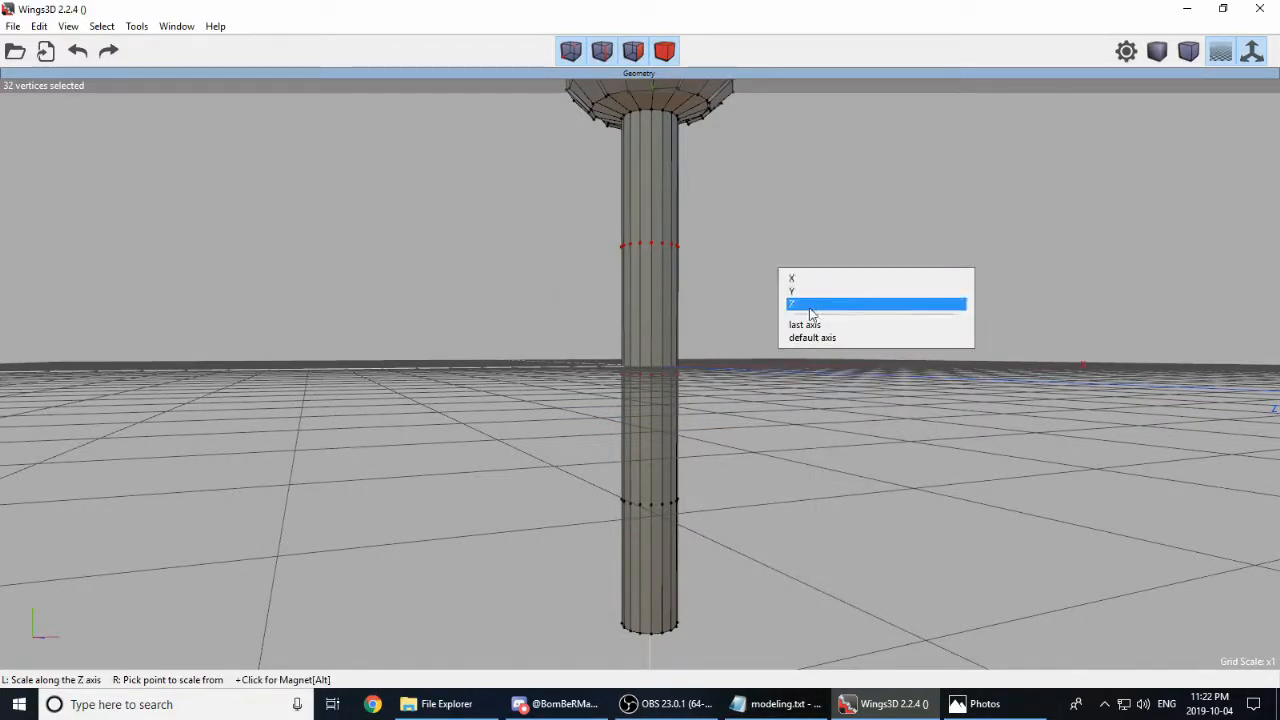
pyautogui.click(806, 291)
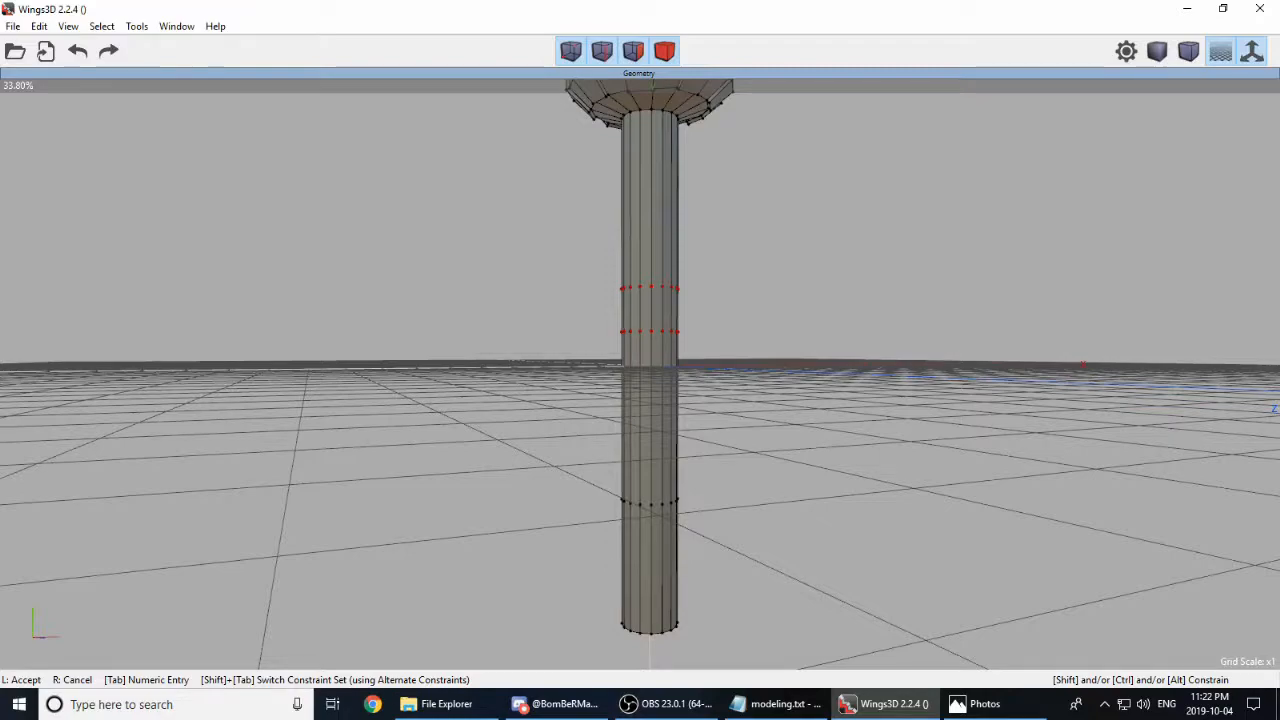
pyautogui.click(798, 303)
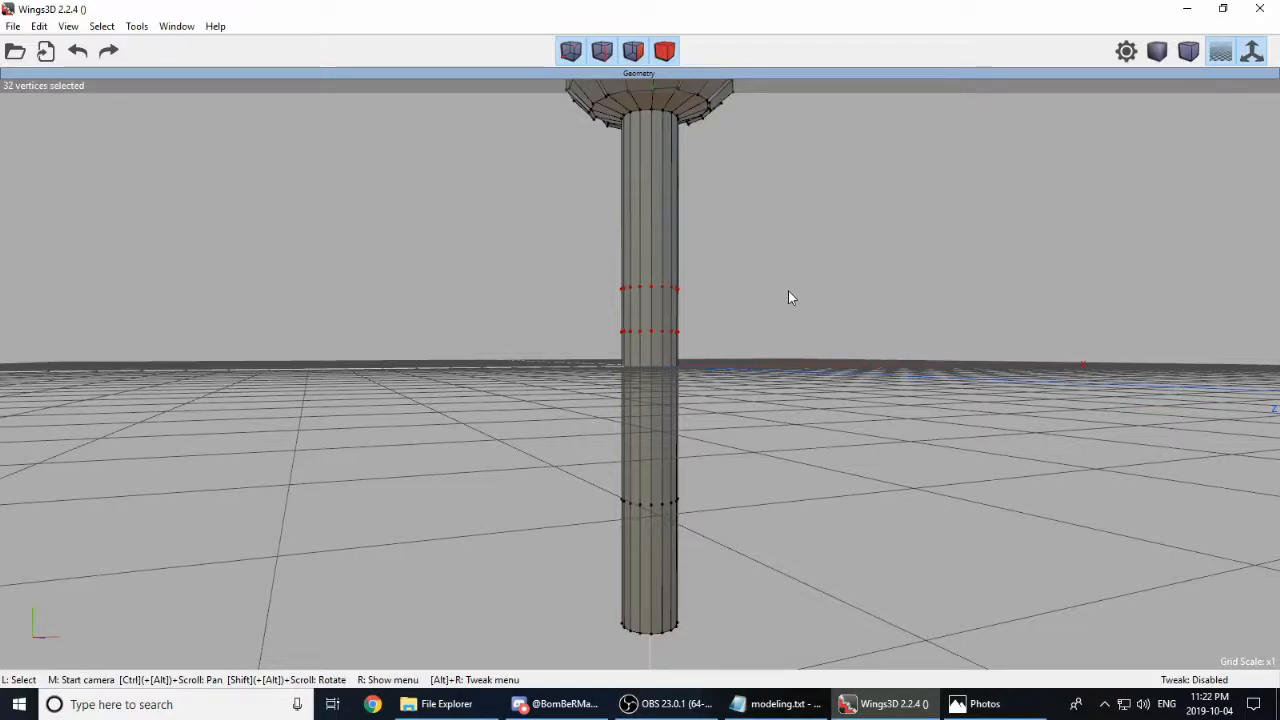
# Step: Connect the shaft's cut vertices into edge loops and scale the upper two rings slightly closer together along Y
pyautogui.moveTo(712, 546); pyautogui.dragTo(607, 497)
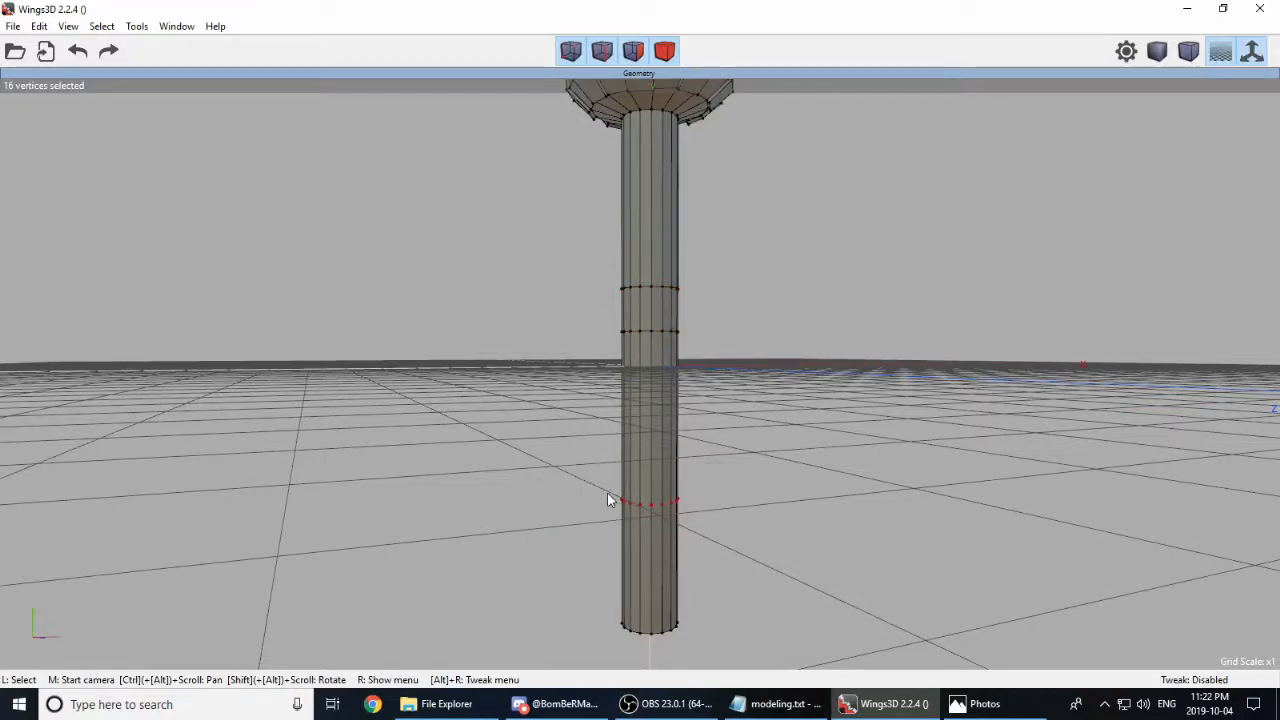
pyautogui.click(732, 460)
pyautogui.moveTo(557, 251); pyautogui.dragTo(809, 357)
pyautogui.rightClick(711, 289)
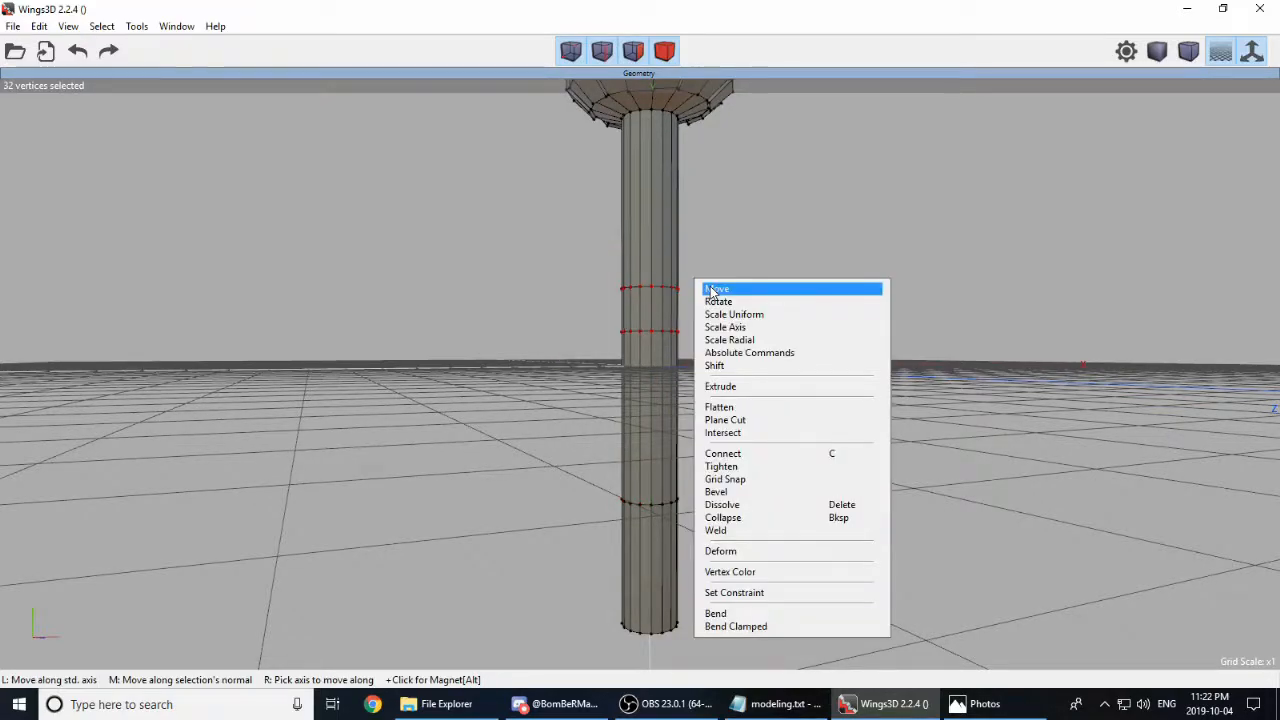
pyautogui.click(748, 328)
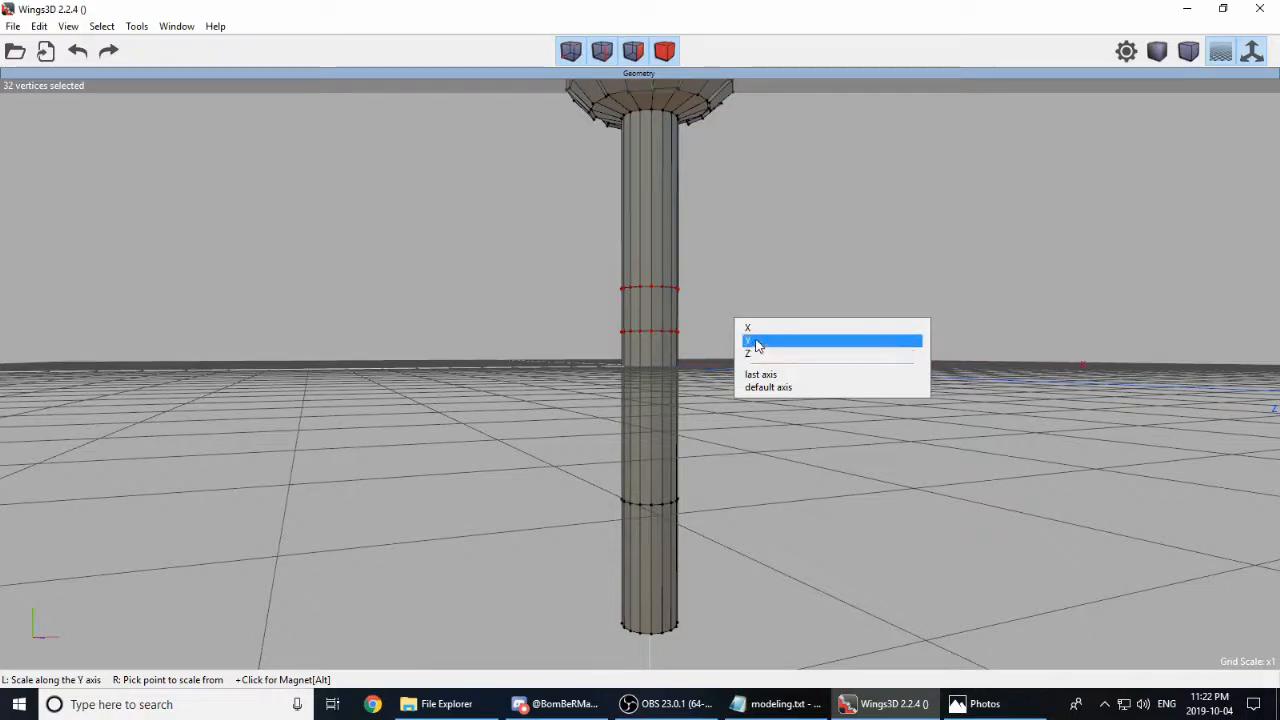
pyautogui.click(754, 342)
pyautogui.click(756, 340)
pyautogui.press('space')
# Step: Move the lowest new vertex ring down along Y by about 3.6 units, close to the shaft's bottom end
pyautogui.moveTo(699, 487); pyautogui.dragTo(532, 553)
pyautogui.rightClick(752, 458)
pyautogui.click(720, 466)
pyautogui.moveTo(738, 446); pyautogui.dragTo(481, 550)
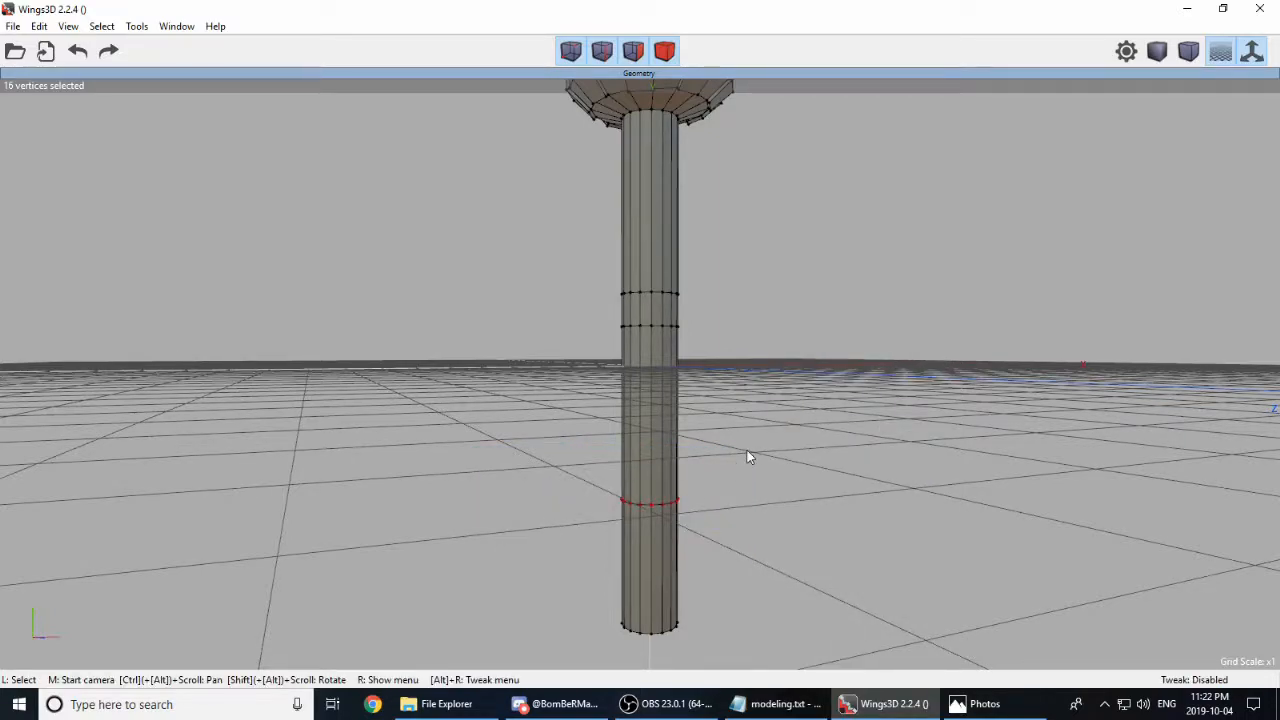
pyautogui.rightClick(747, 457)
pyautogui.click(776, 403)
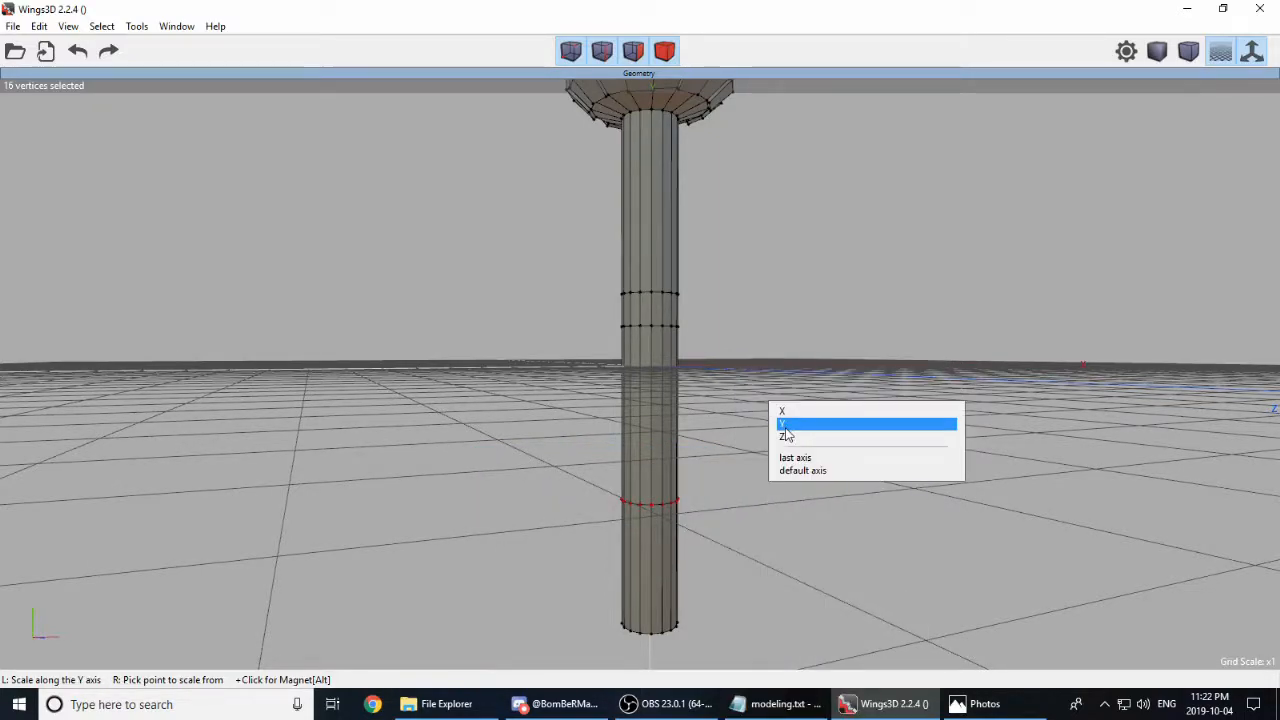
pyautogui.click(785, 428)
pyautogui.click(666, 499)
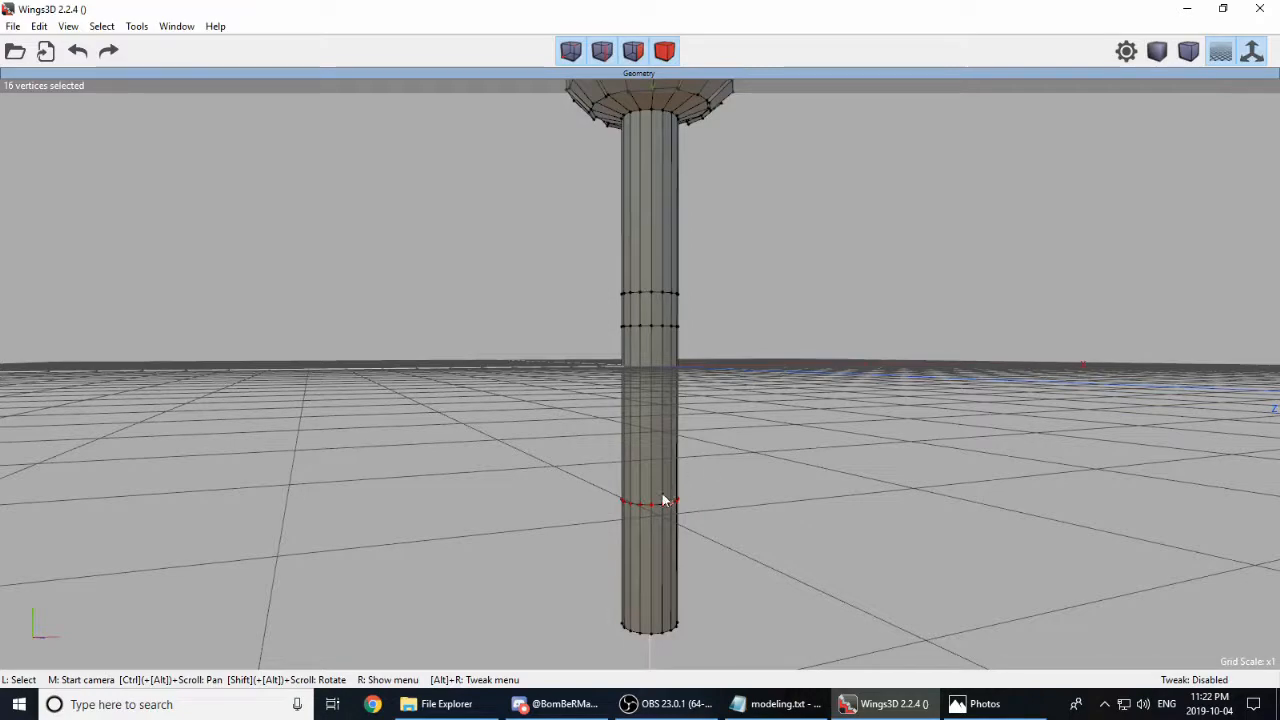
pyautogui.rightClick(763, 391)
pyautogui.click(786, 378)
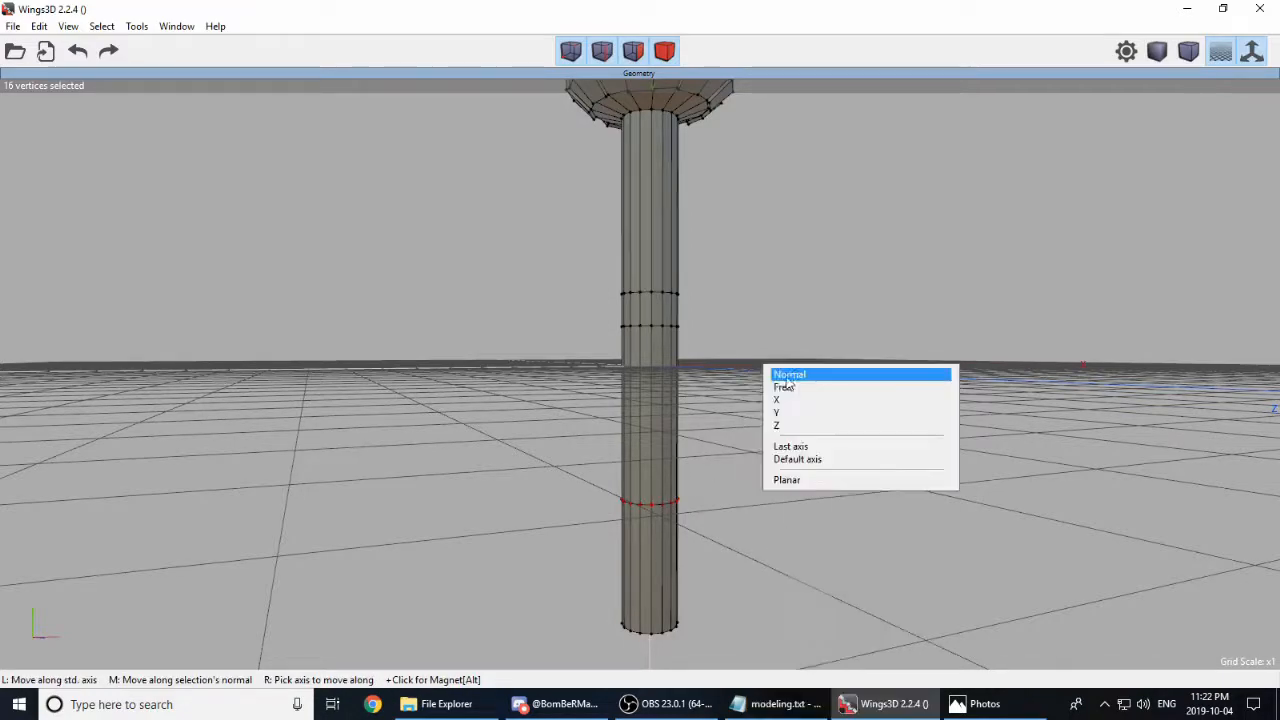
pyautogui.click(802, 414)
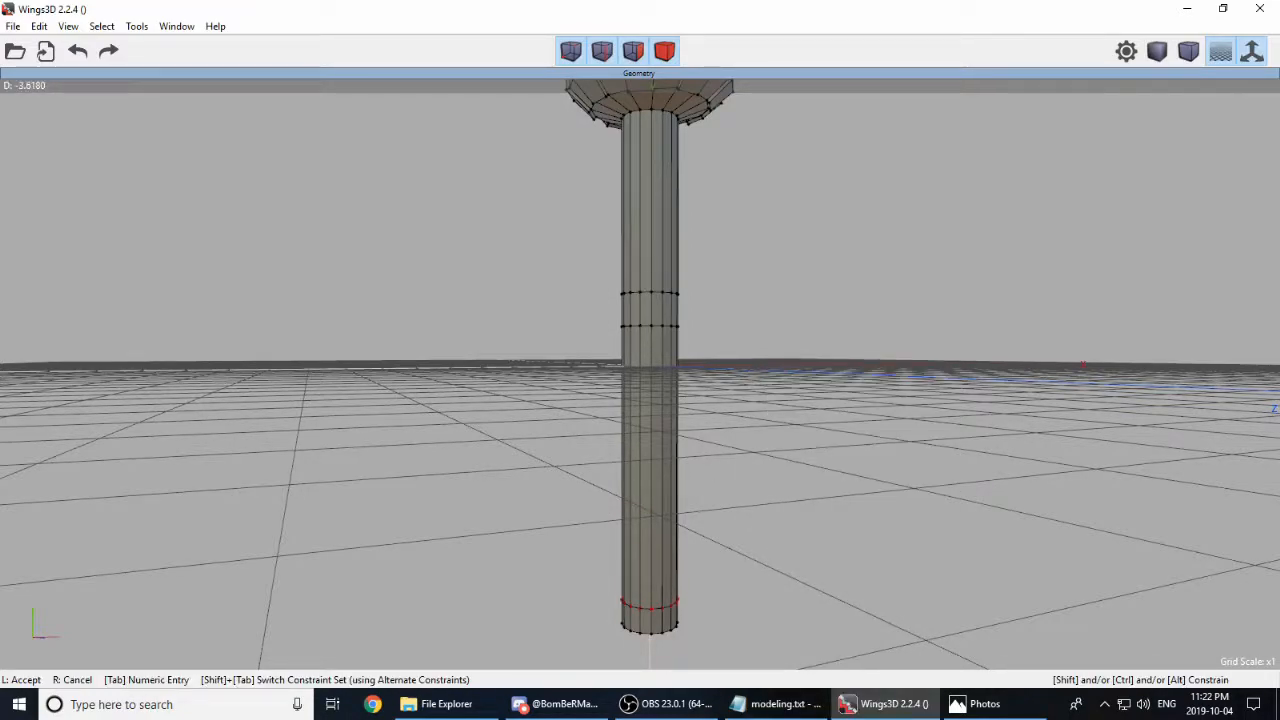
pyautogui.click(753, 386)
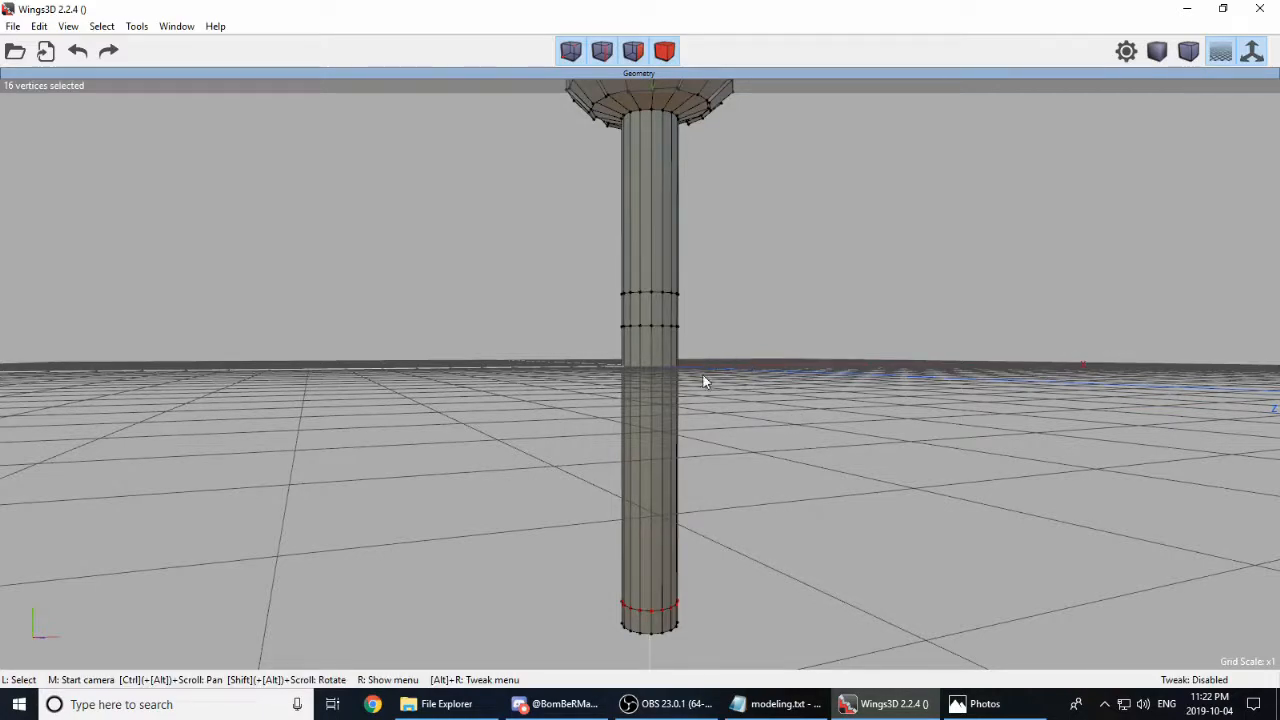
# Step: Select the lower four vertex rings on the shaft and scale them uniformly to about 90%
pyautogui.scroll(-3, 745, 500)
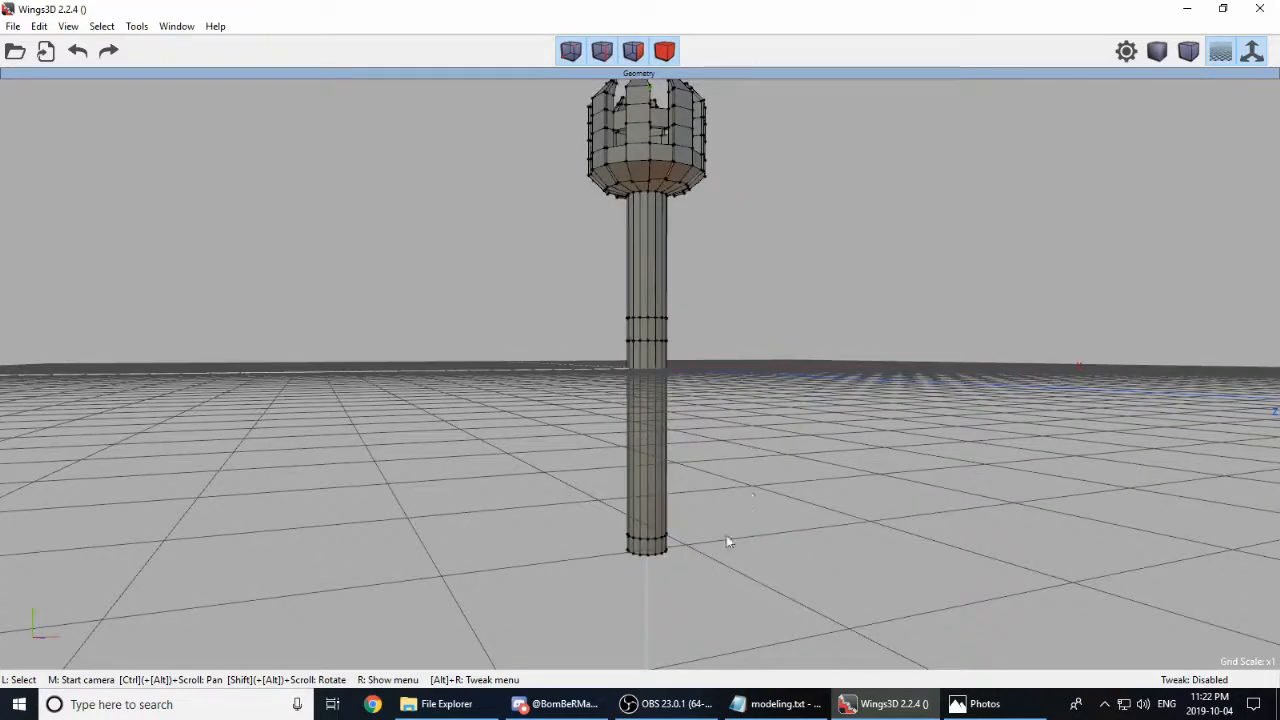
pyautogui.moveTo(740, 568); pyautogui.dragTo(527, 275)
pyautogui.middleClick(822, 385)
pyautogui.click(766, 281)
pyautogui.rightClick(766, 281)
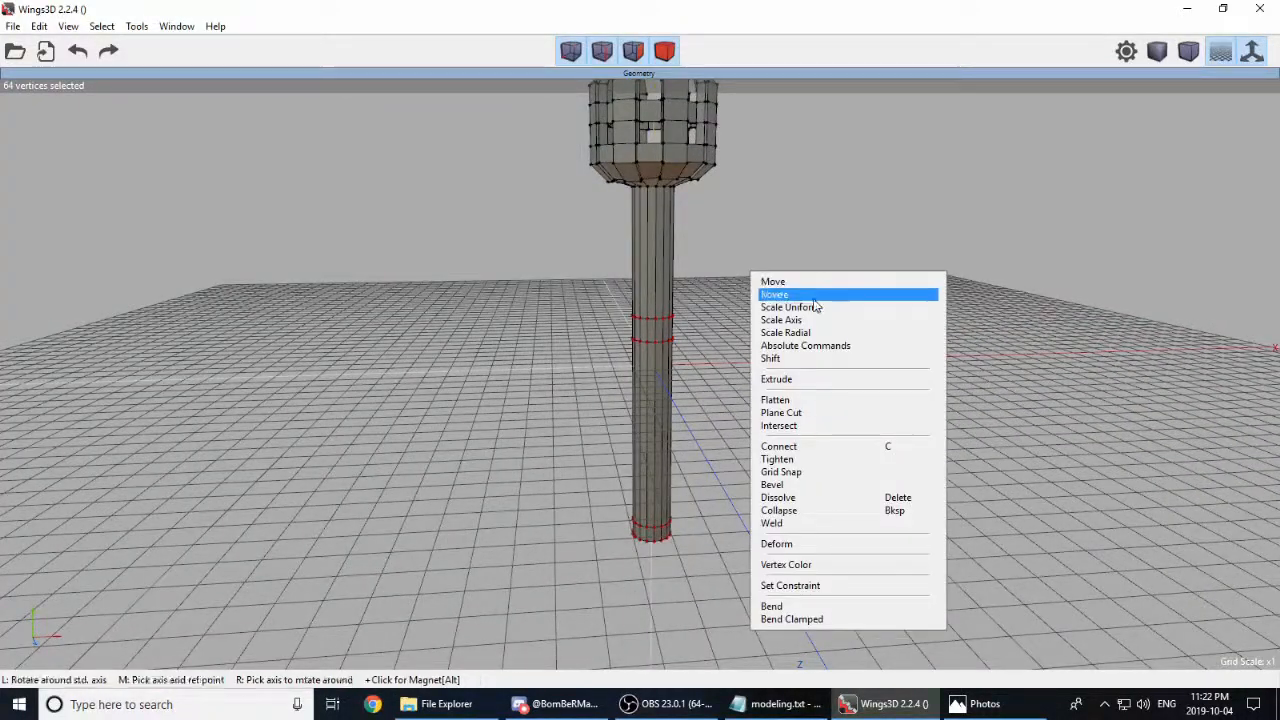
pyautogui.click(795, 306)
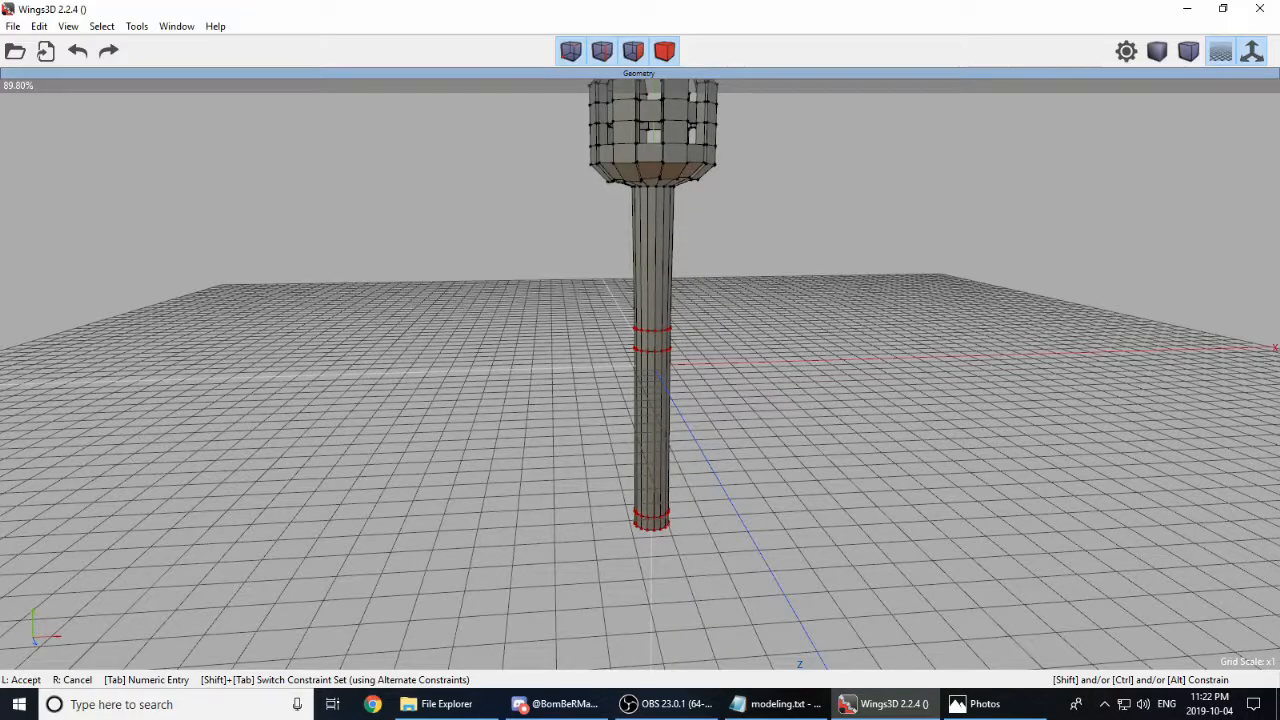
pyautogui.click(723, 347)
# Step: Add the ring under the crown to the selected shaft rings and scale all five uniformly to about 91%
pyautogui.middleClick(723, 347)
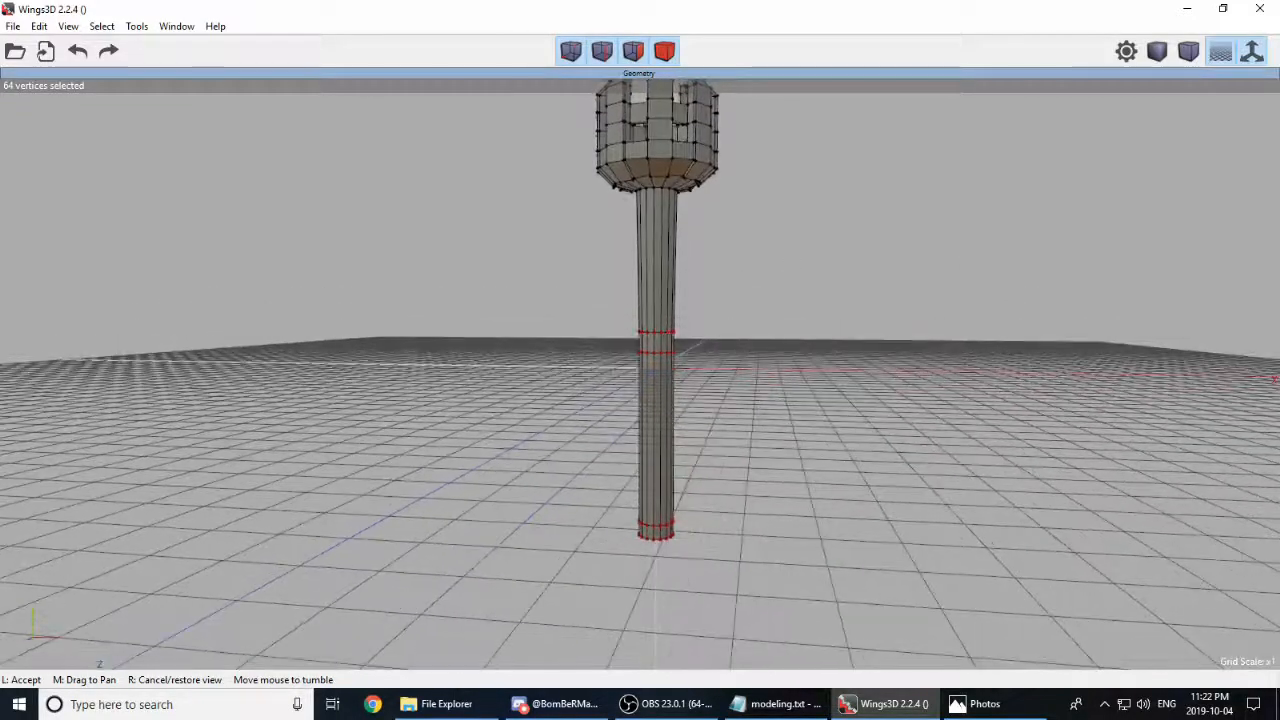
pyautogui.click(715, 484)
pyautogui.middleClick(740, 506)
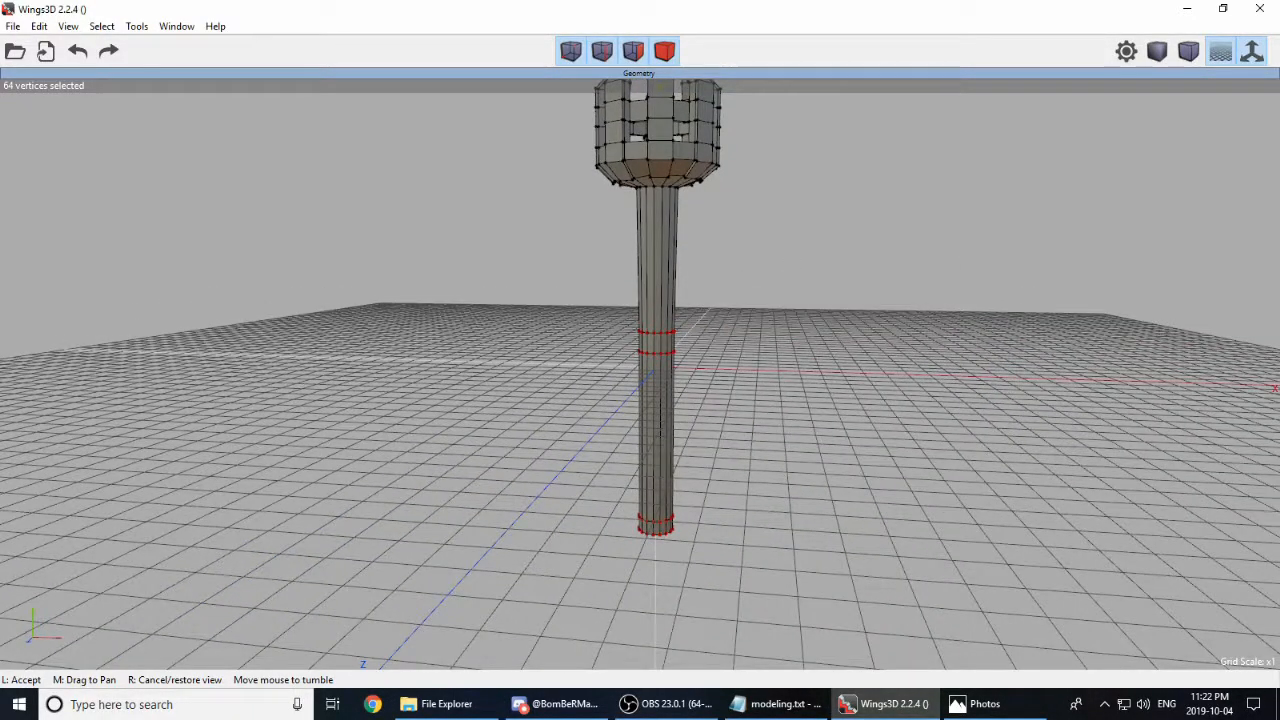
pyautogui.click(735, 495)
pyautogui.moveTo(751, 577); pyautogui.dragTo(624, 183)
pyautogui.middleClick(624, 183)
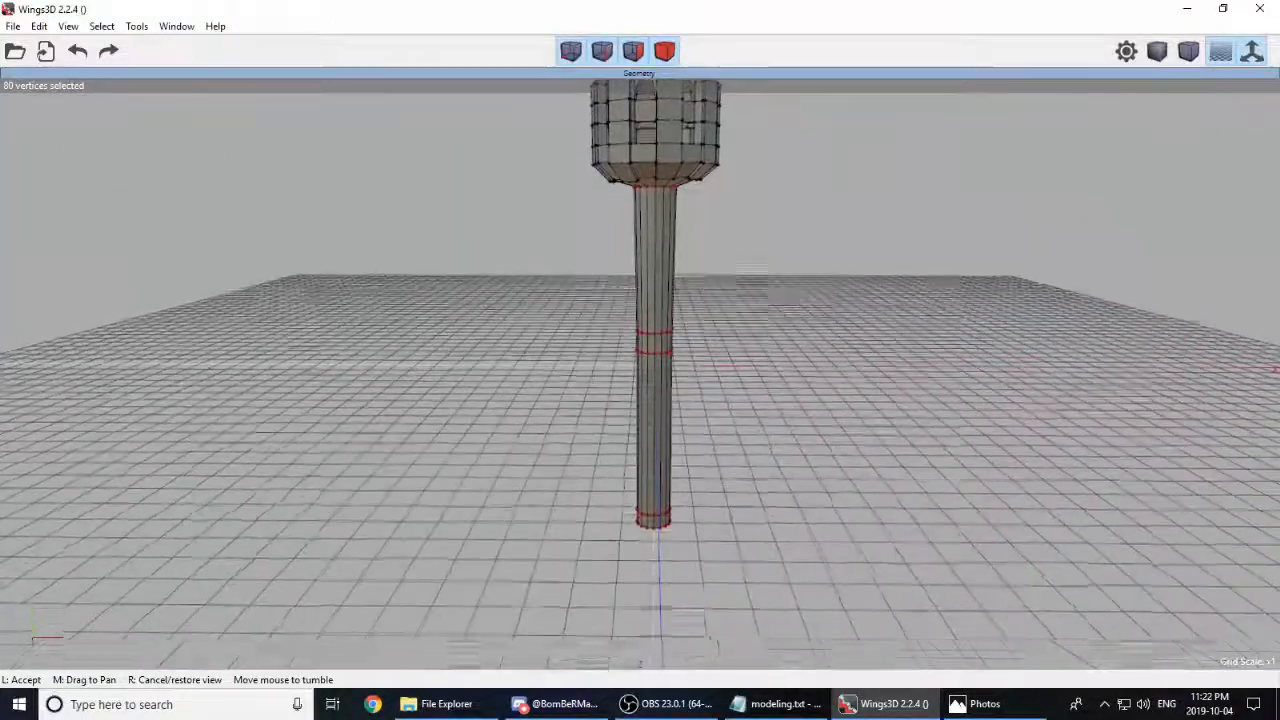
pyautogui.click(775, 196)
pyautogui.rightClick(775, 196)
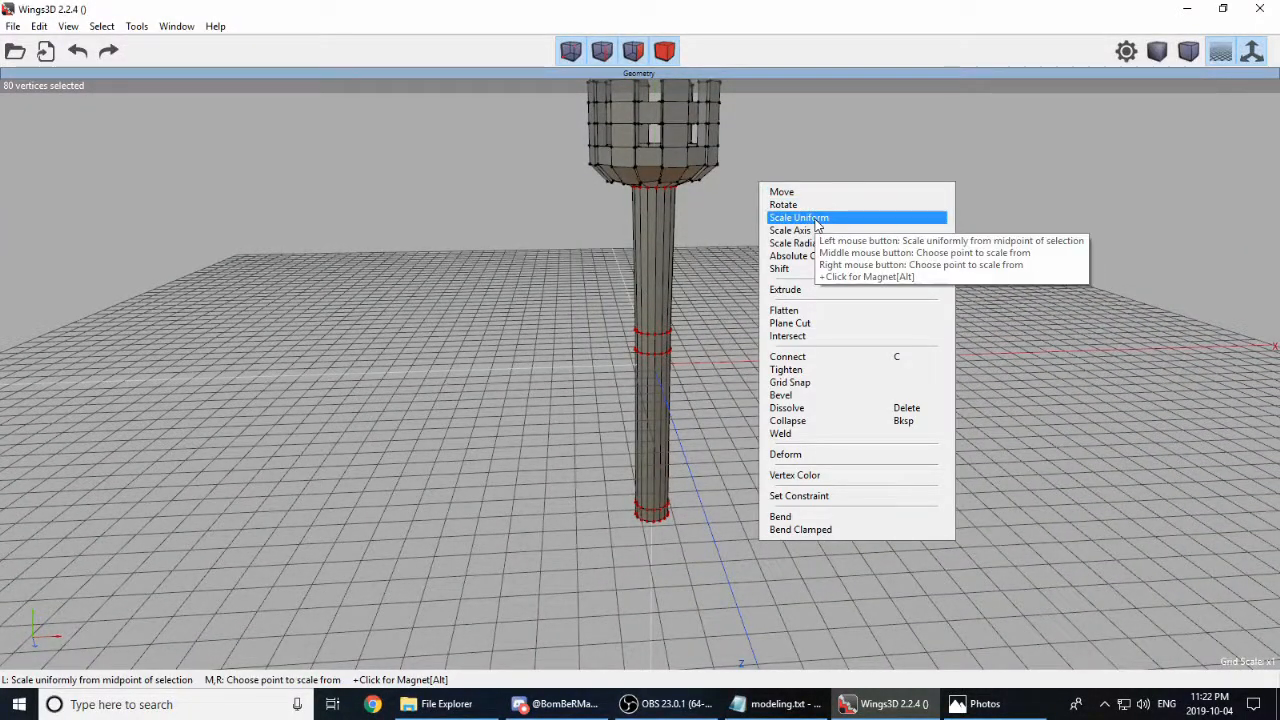
pyautogui.click(790, 214)
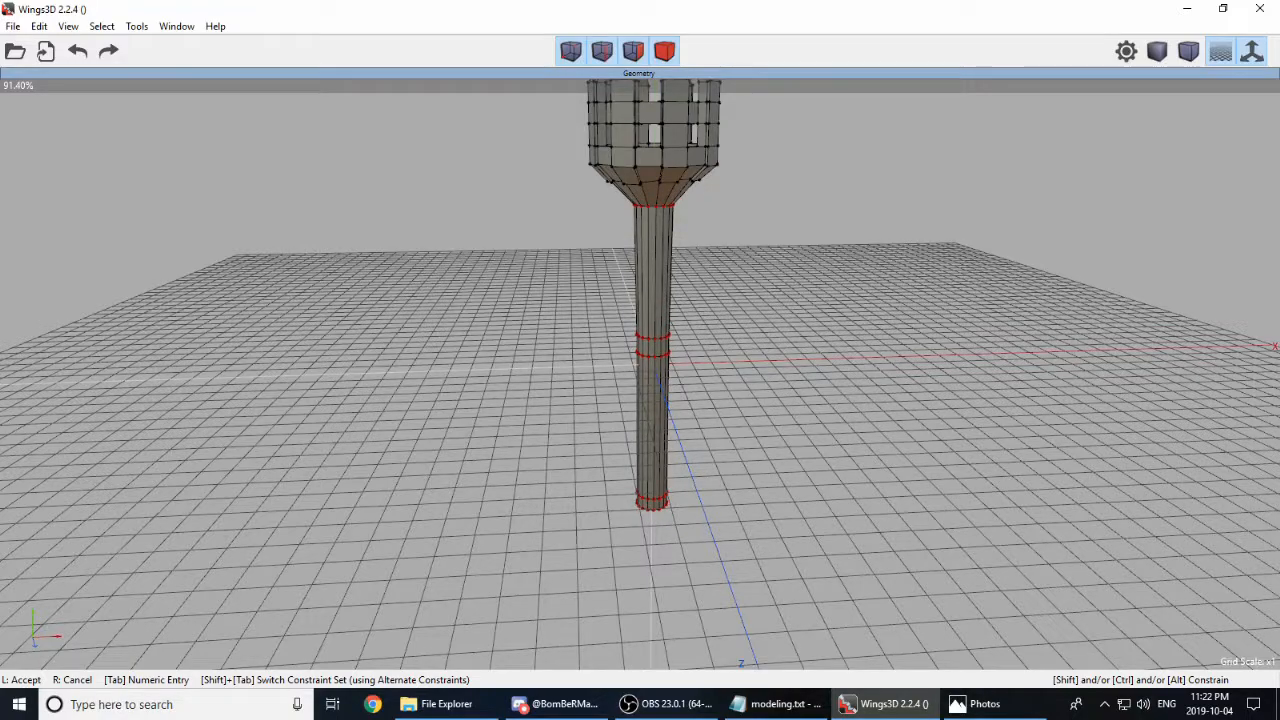
pyautogui.click(711, 257)
# Step: Move the five selected shaft rings up along Y by about 0.73 units
pyautogui.rightClick(736, 250)
pyautogui.click(740, 252)
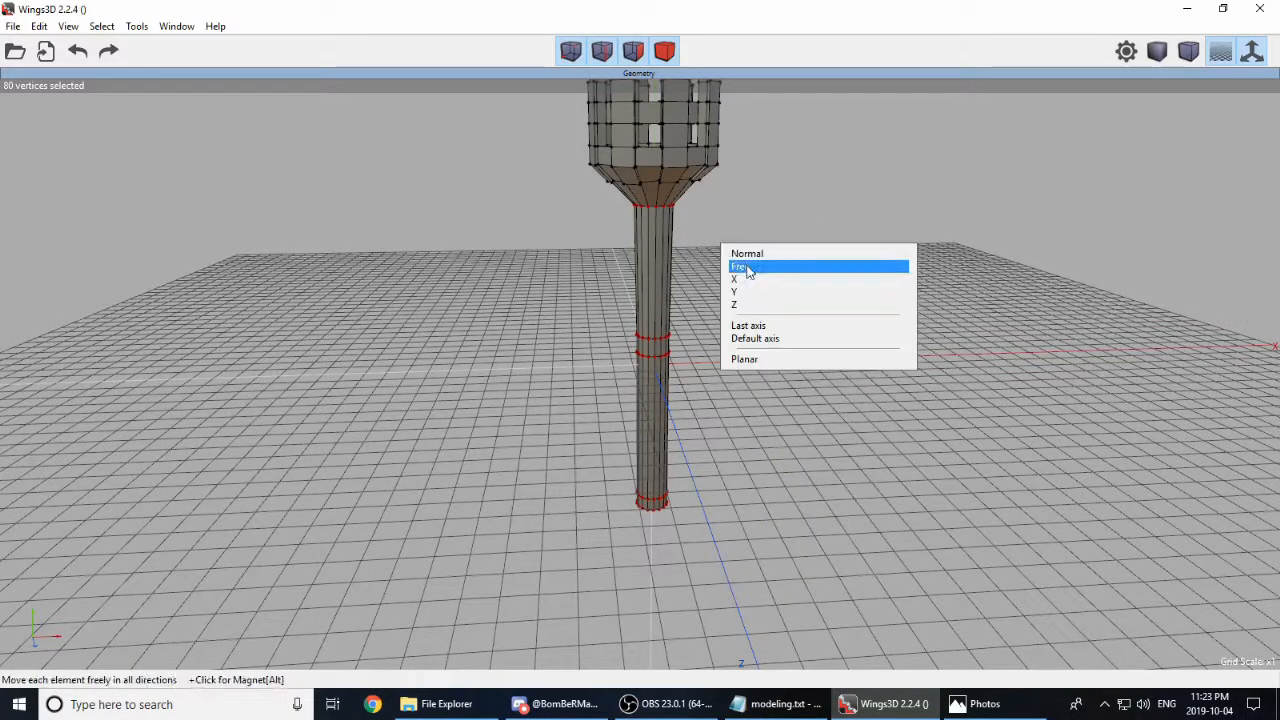
pyautogui.click(745, 291)
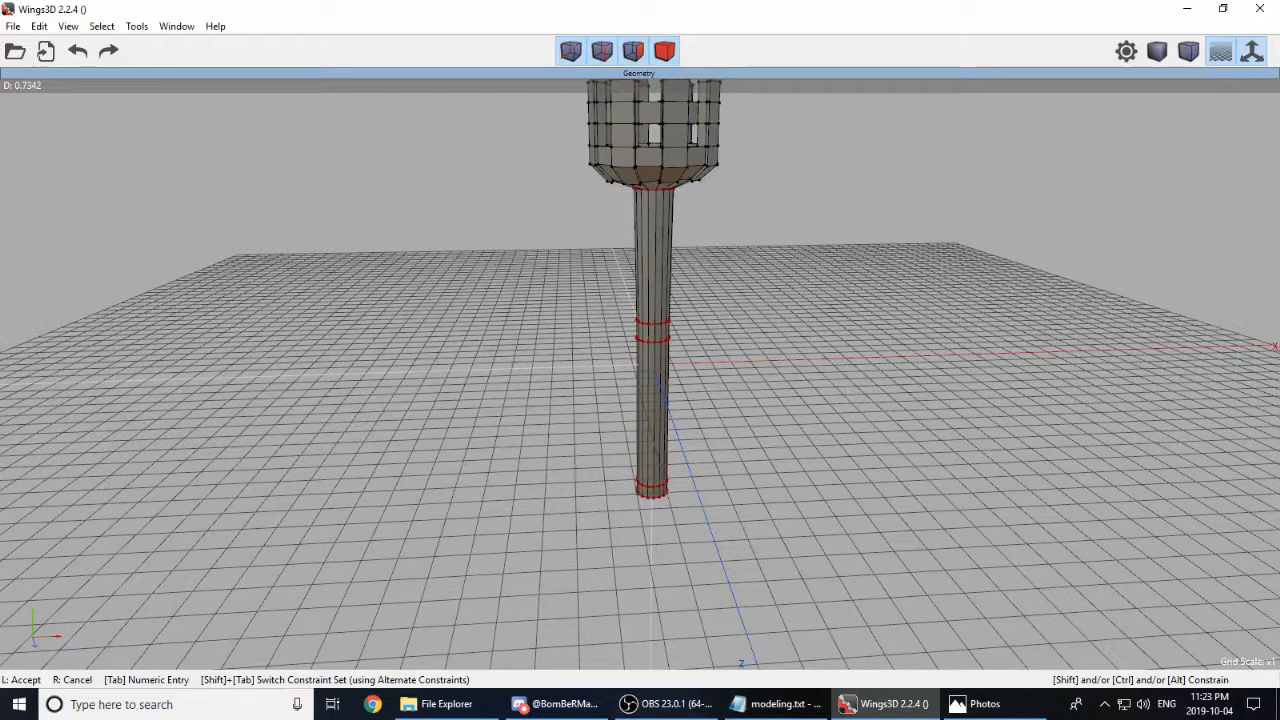
pyautogui.click(746, 346)
# Step: Select only the lower four vertex rings of the shaft and move them down along Y to lengthen it
pyautogui.middleClick(746, 346)
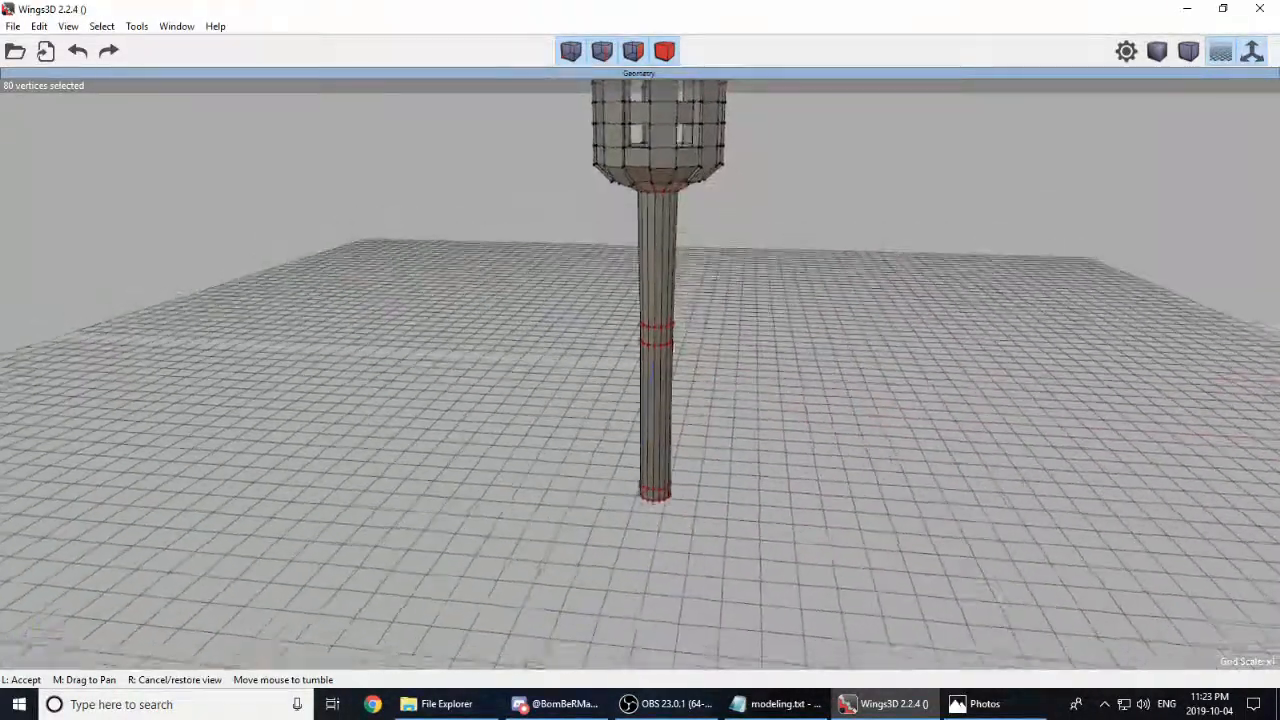
pyautogui.click(696, 352)
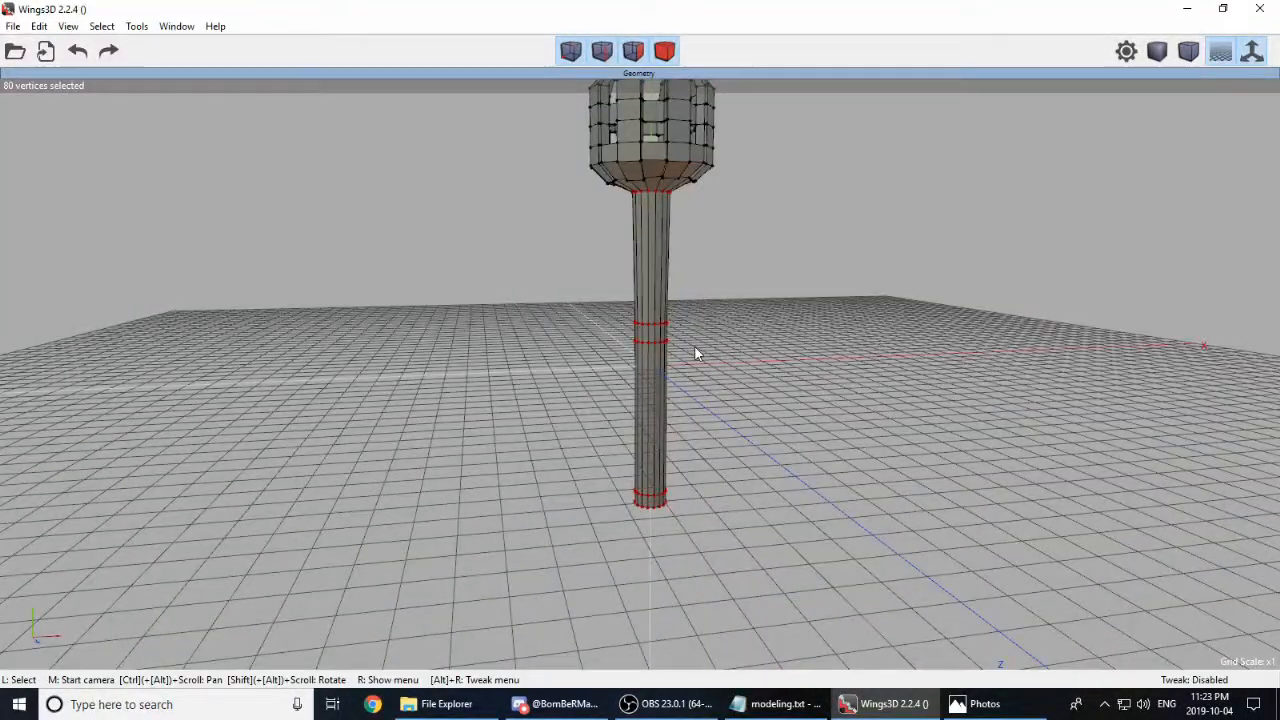
pyautogui.click(725, 422)
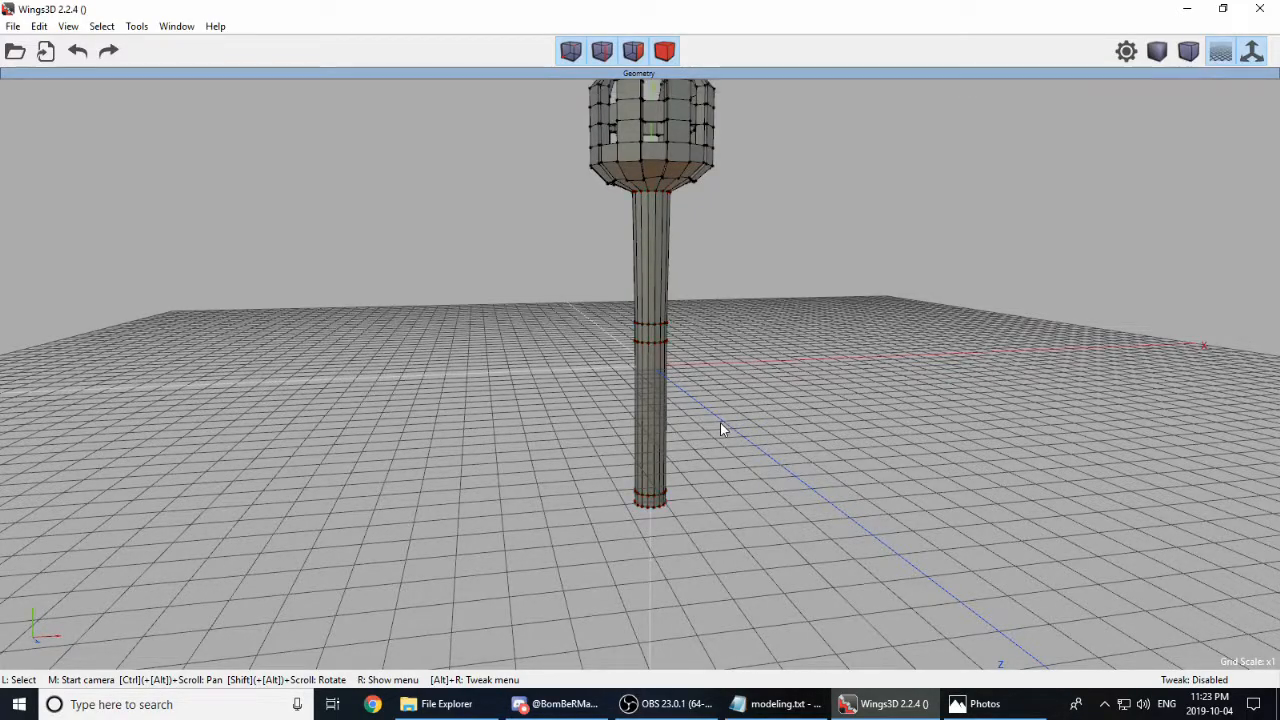
pyautogui.middleClick(760, 366)
pyautogui.click(698, 447)
pyautogui.moveTo(735, 580); pyautogui.dragTo(562, 280)
pyautogui.rightClick(825, 348)
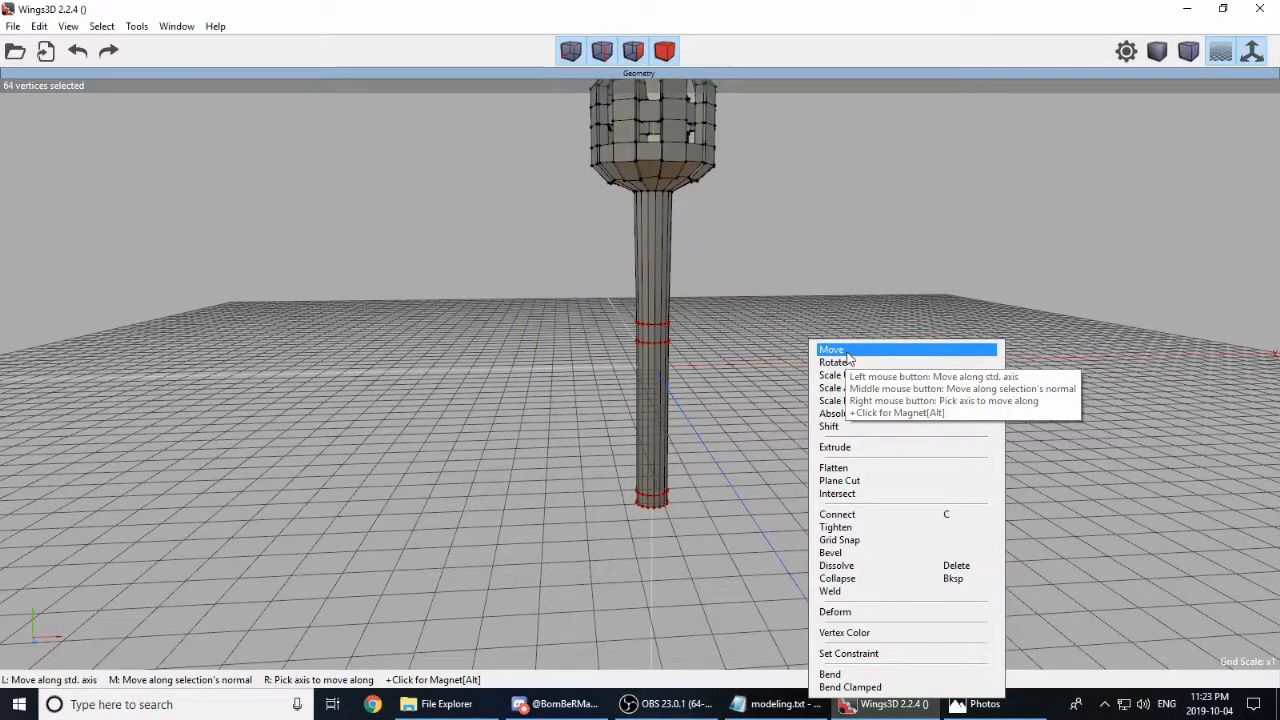
pyautogui.click(833, 352)
pyautogui.click(877, 393)
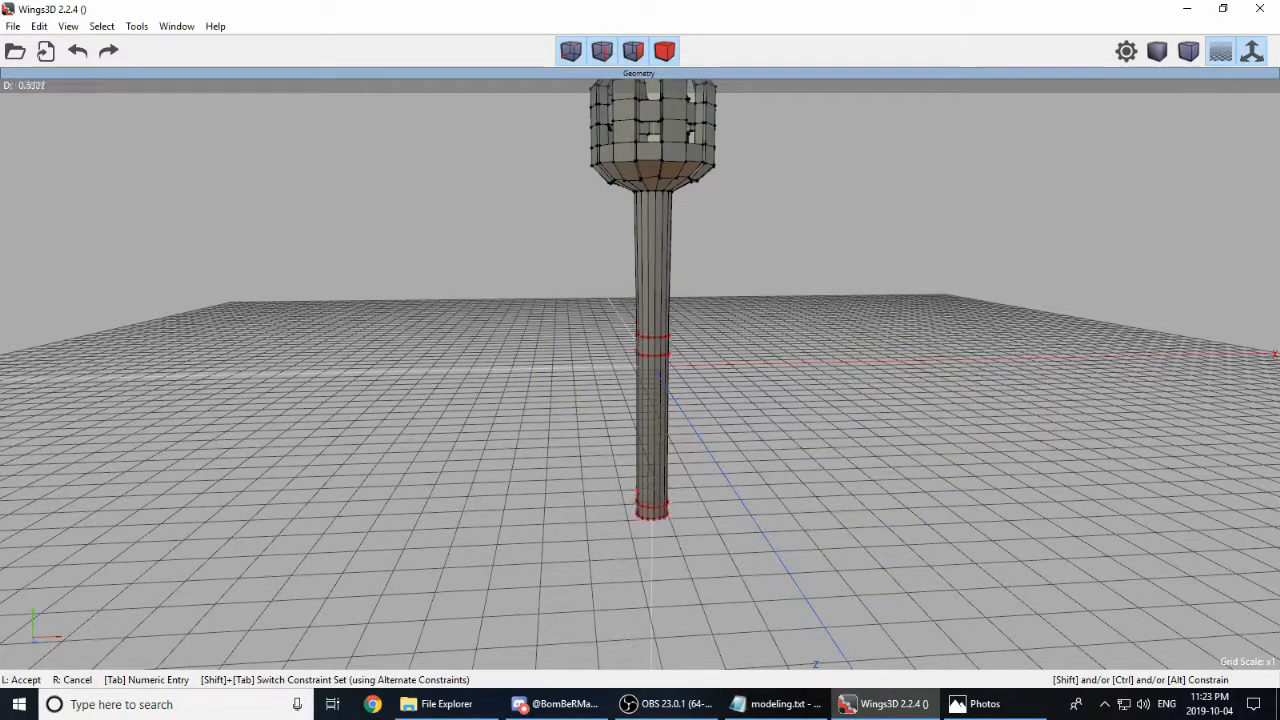
pyautogui.click(733, 390)
# Step: Select the two middle vertex rings of the shaft and move them up along Y by about 1.29 units
pyautogui.press('space')
pyautogui.moveTo(752, 406); pyautogui.dragTo(546, 320)
pyautogui.rightClick(798, 337)
pyautogui.click(814, 342)
pyautogui.click(900, 384)
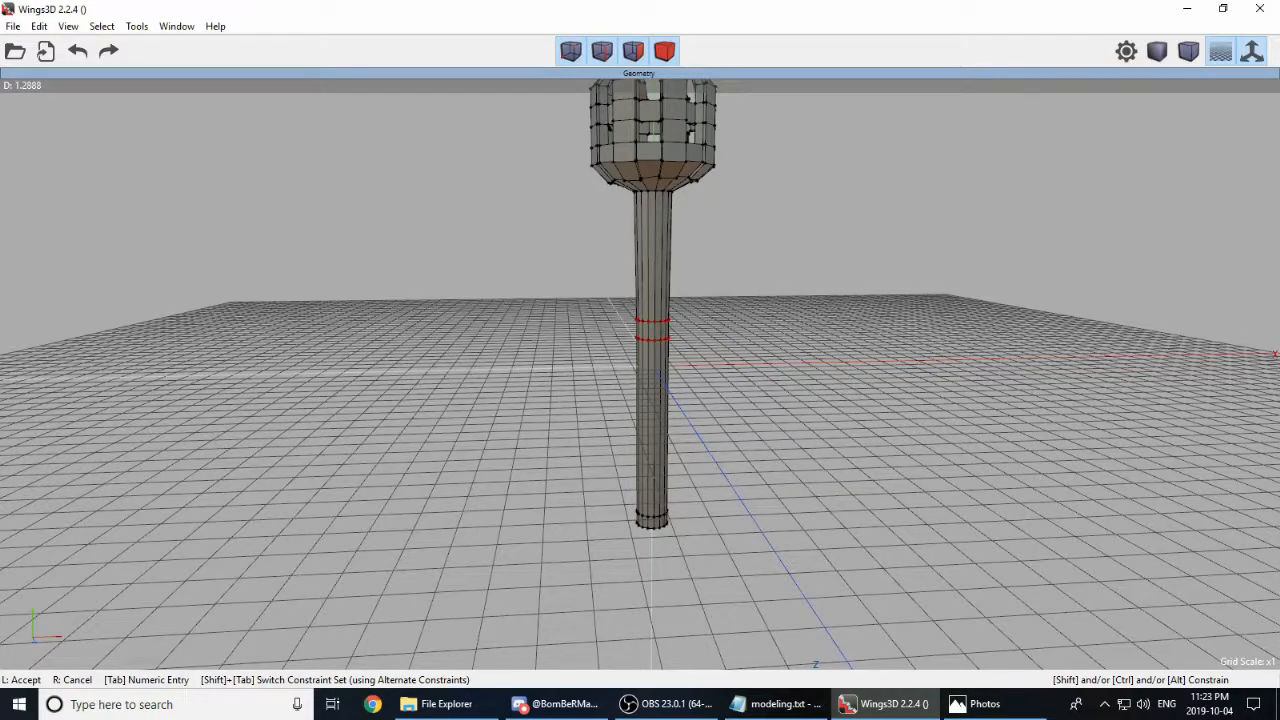
pyautogui.click(686, 458)
# Step: Select the bottom two vertex rings of the shaft and scale them uniformly to about 83%
pyautogui.press('space')
pyautogui.moveTo(703, 555); pyautogui.dragTo(577, 455)
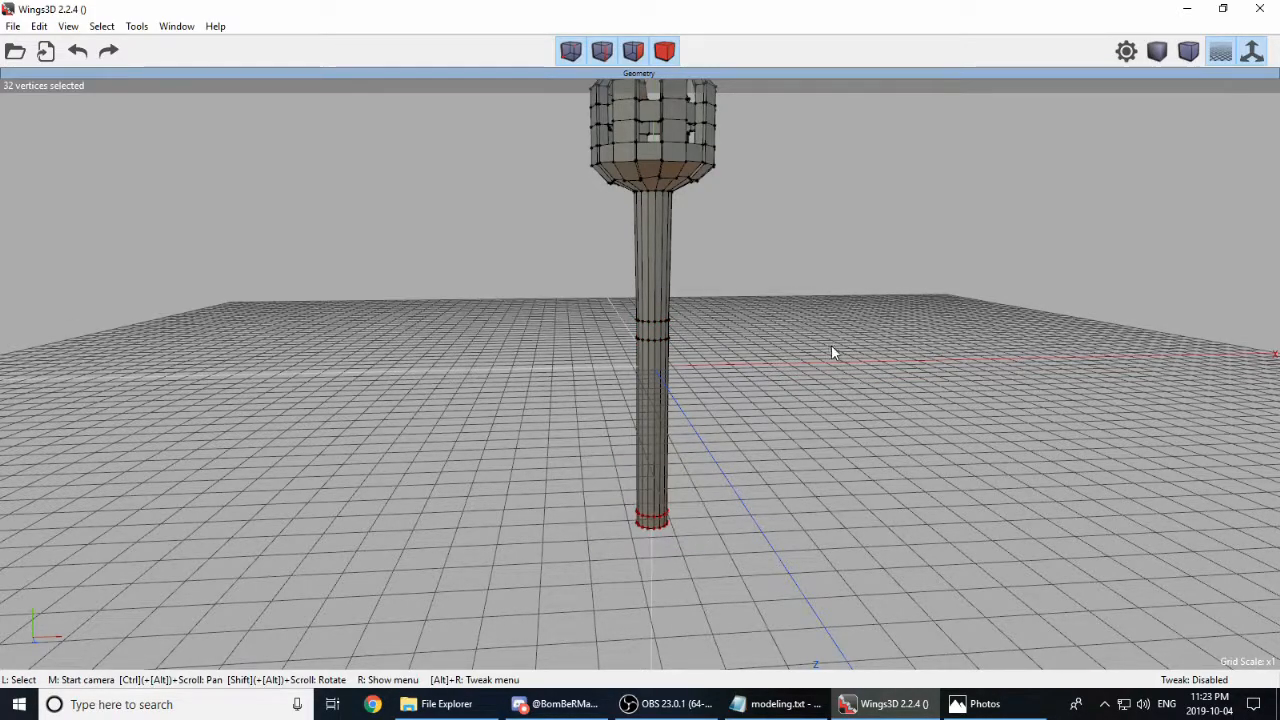
pyautogui.rightClick(831, 346)
pyautogui.click(900, 372)
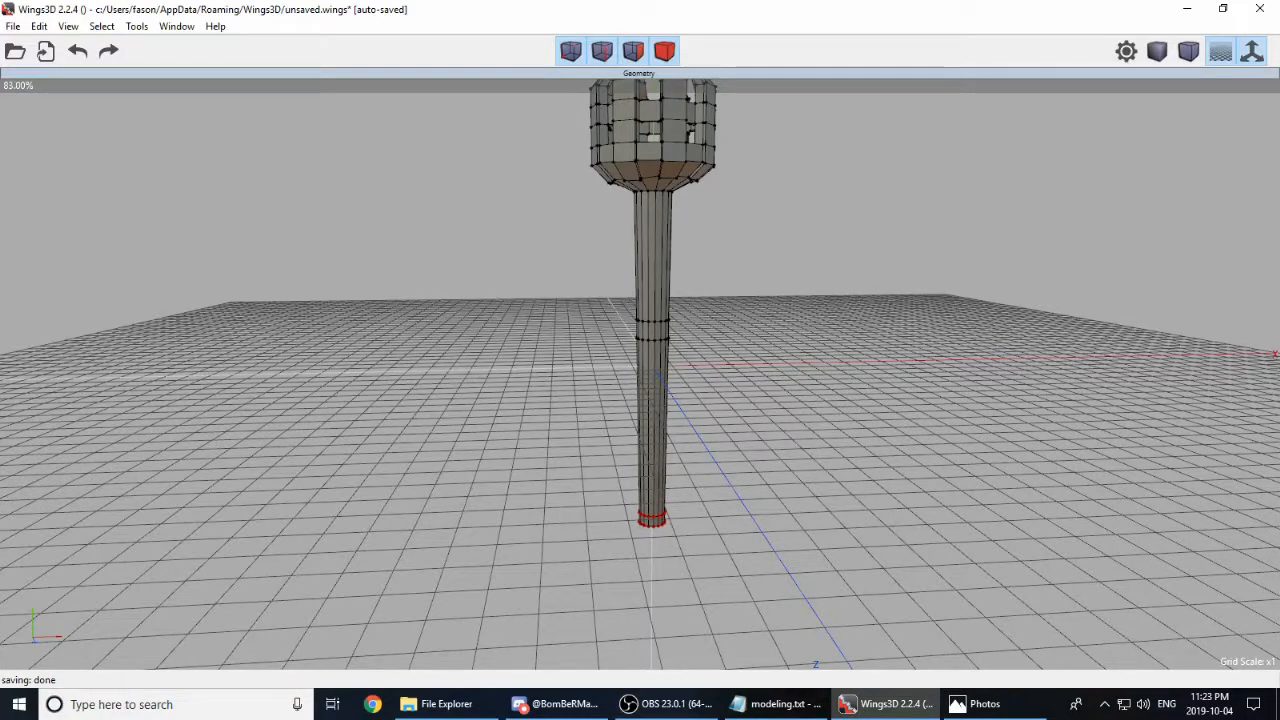
pyautogui.click(836, 378)
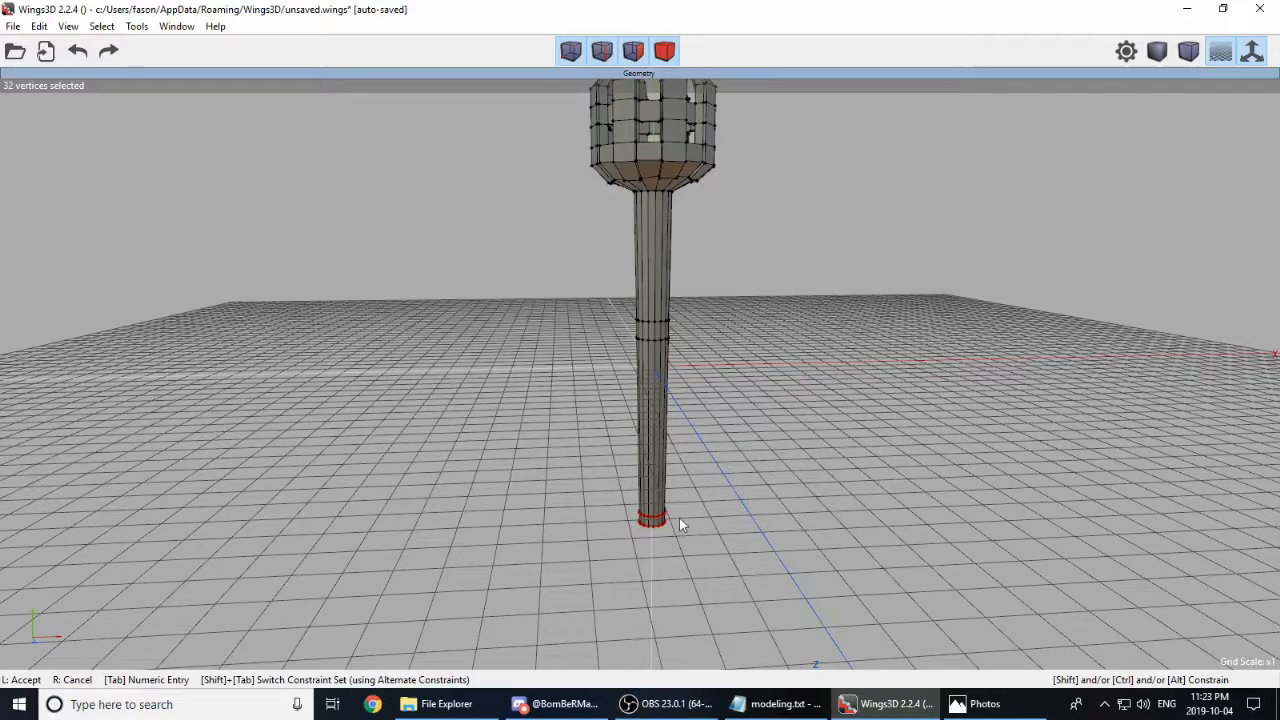
# Step: Select only the bottommost vertex ring and scale it uniformly to slightly more than half its size, tapering the shaft's tip
pyautogui.press('a')
pyautogui.scroll(8, 637, 376)
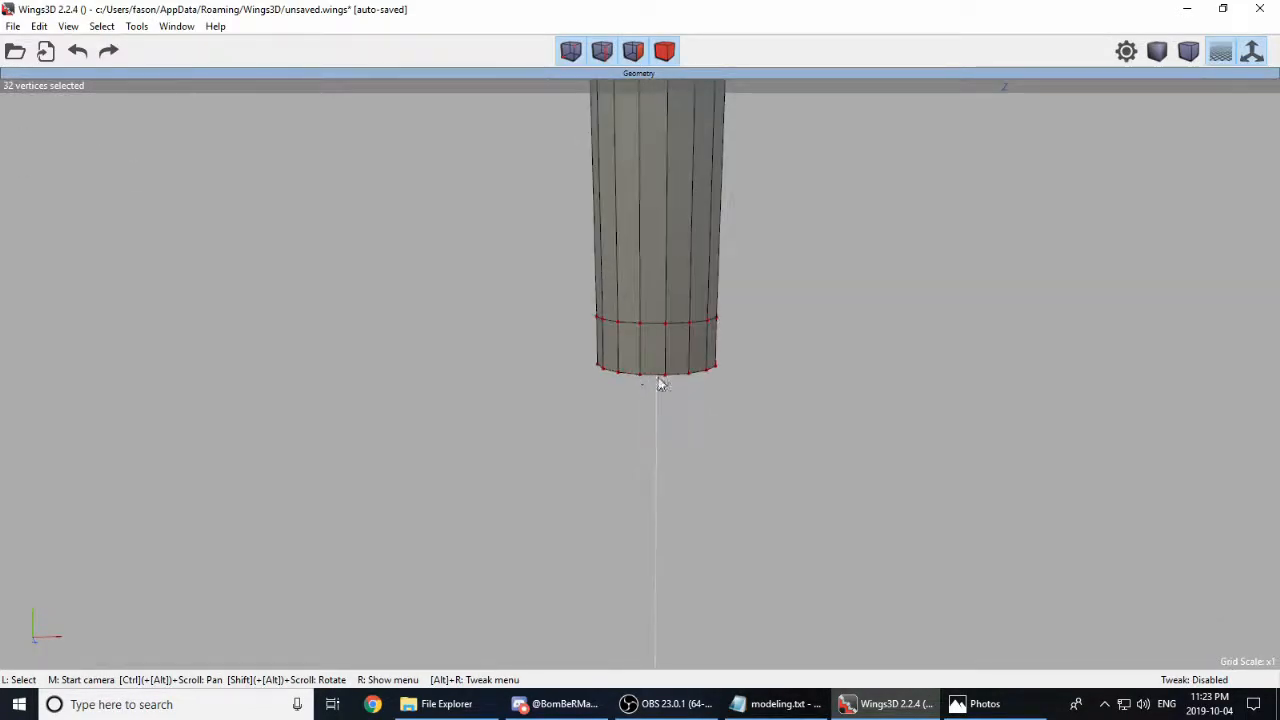
pyautogui.press('space')
pyautogui.middleClick(792, 404)
pyautogui.click(780, 405)
pyautogui.moveTo(751, 455); pyautogui.dragTo(549, 355)
pyautogui.middleClick(760, 400)
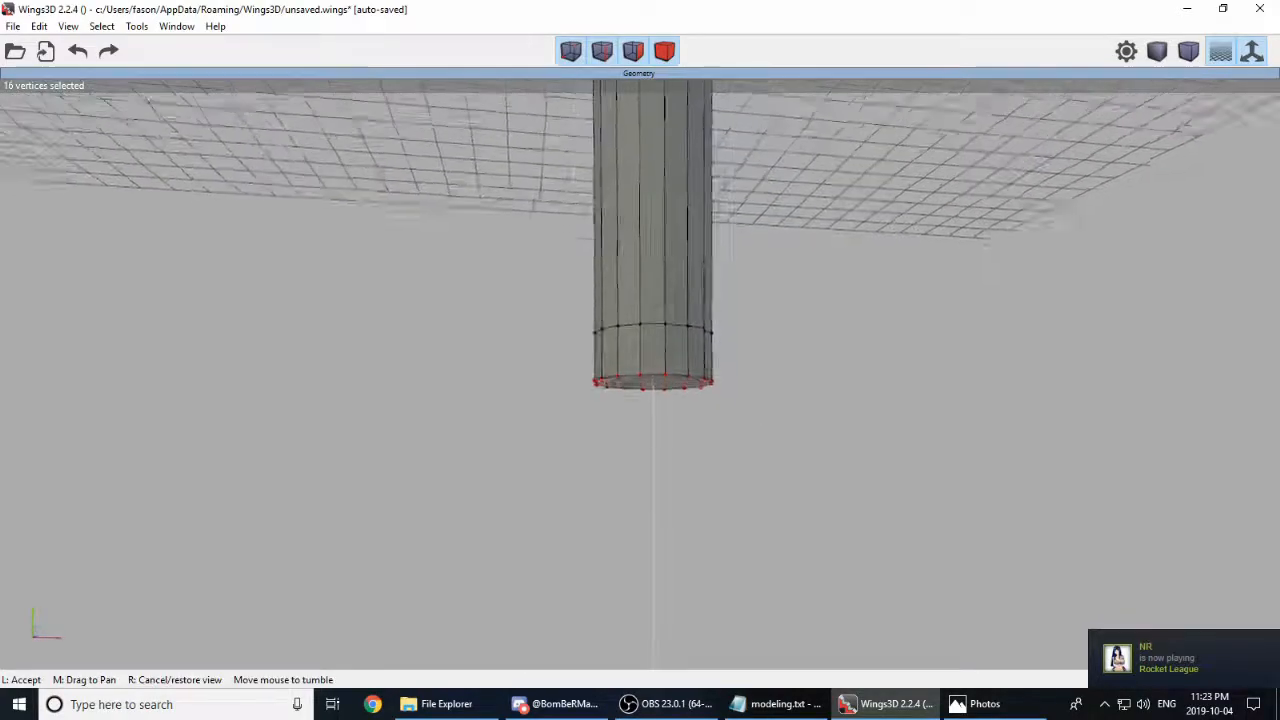
pyautogui.click(756, 378)
pyautogui.rightClick(878, 322)
pyautogui.click(900, 350)
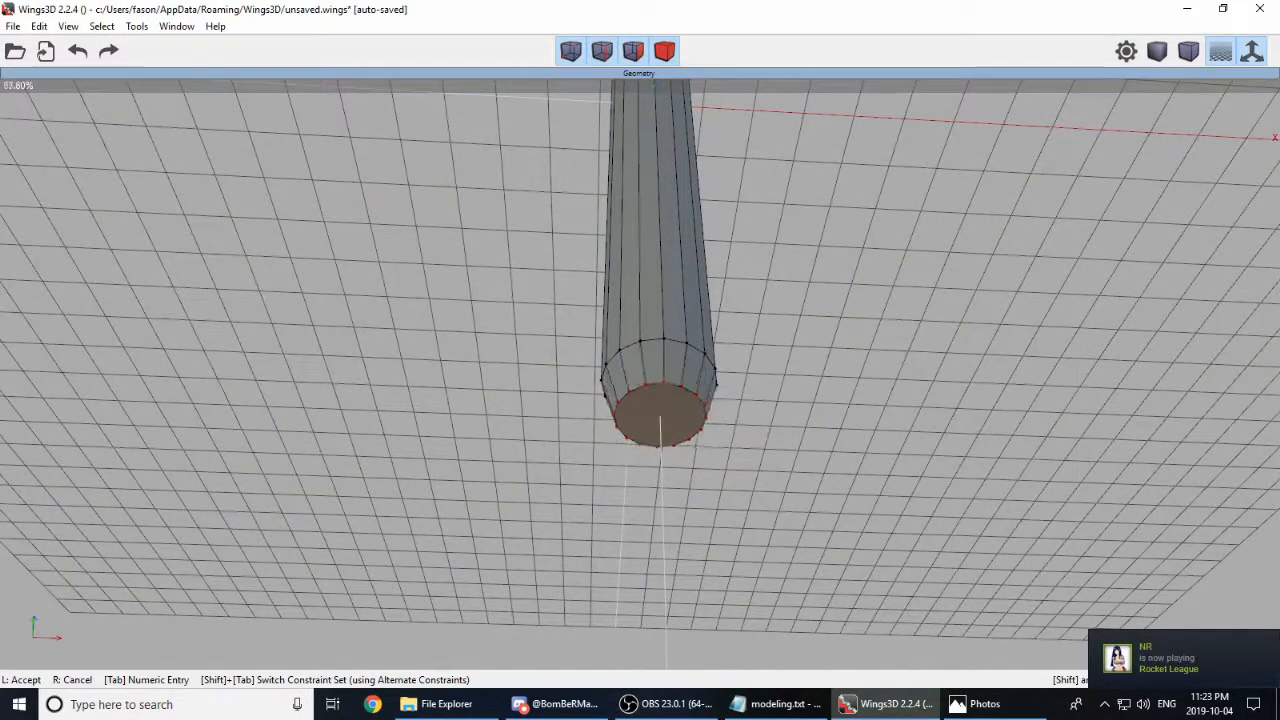
pyautogui.click(901, 350)
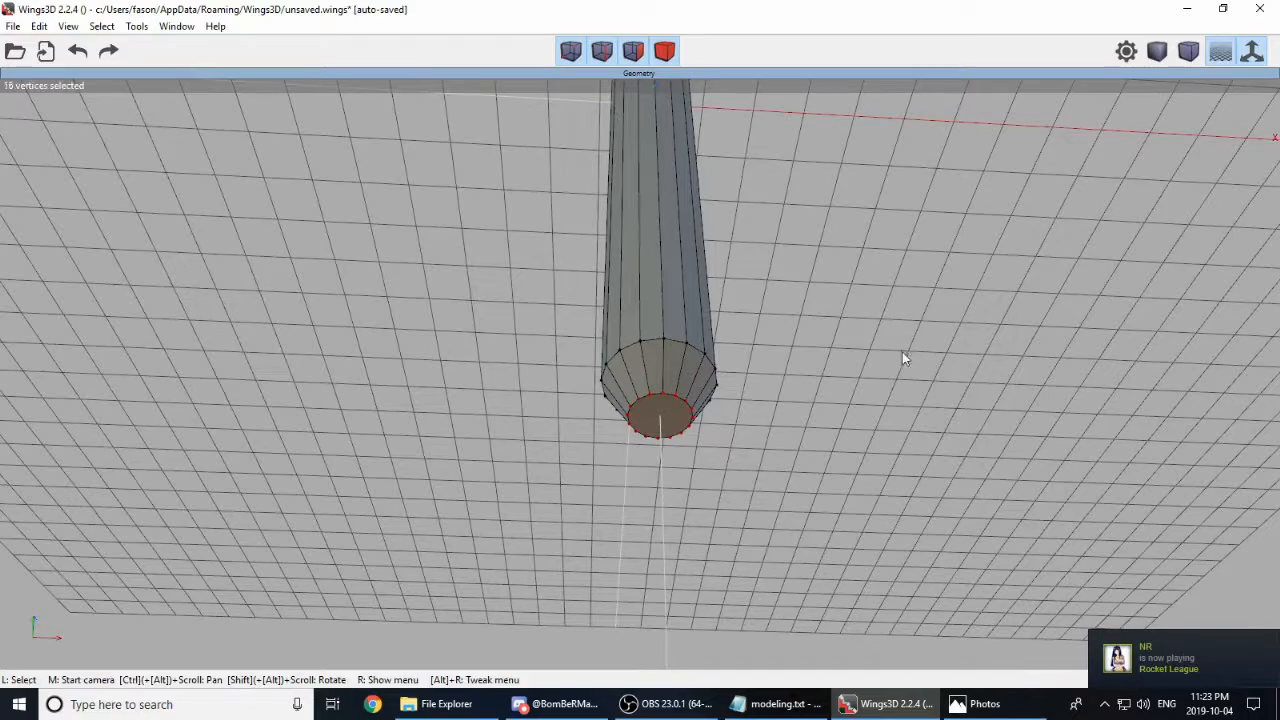
# Step: Nudge the bottommost vertex ring along Y by about 0.01 units and clear the selection
pyautogui.rightClick(902, 351)
pyautogui.click(913, 353)
pyautogui.click(915, 392)
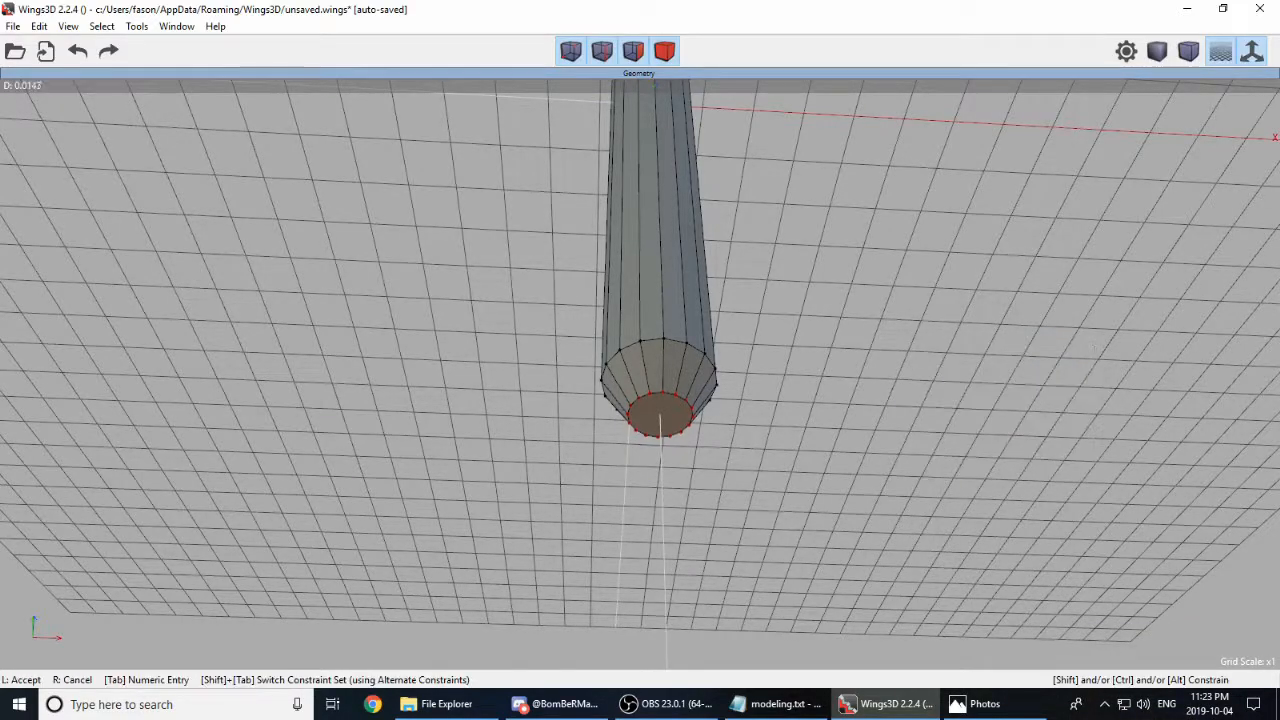
pyautogui.click(843, 405)
pyautogui.middleClick(843, 405)
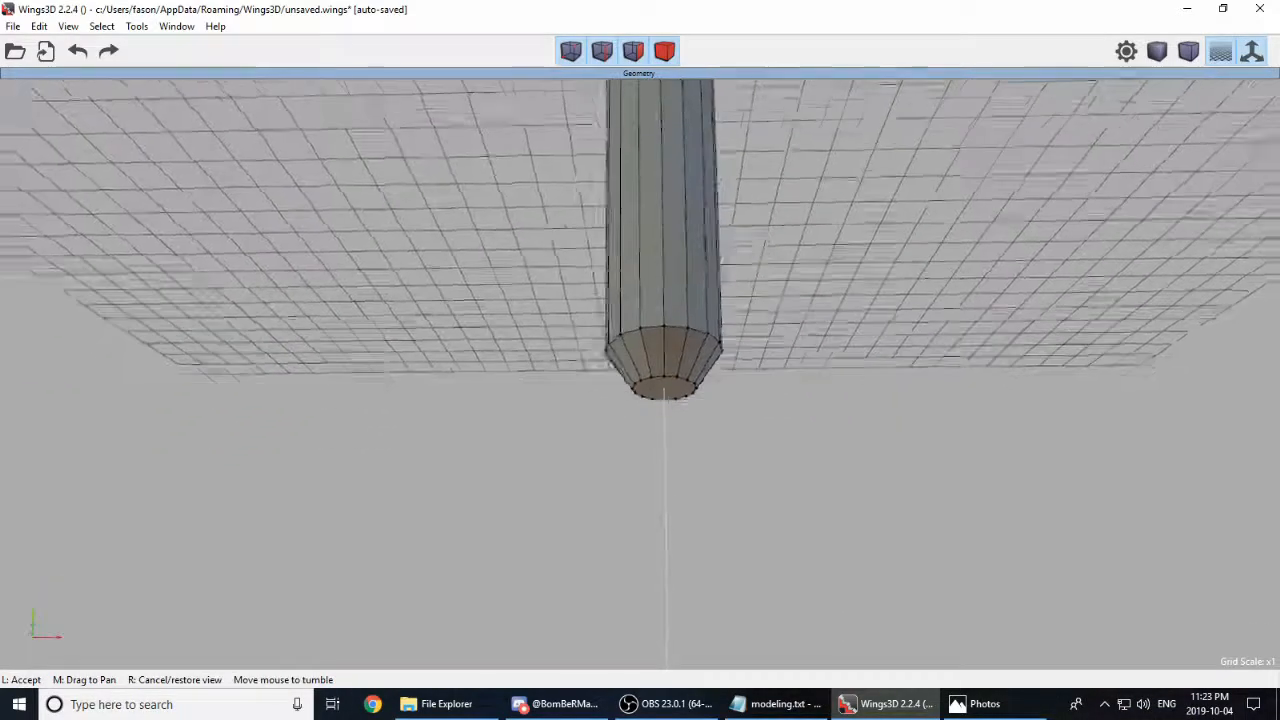
pyautogui.click(842, 422)
pyautogui.scroll(-10, 842, 427)
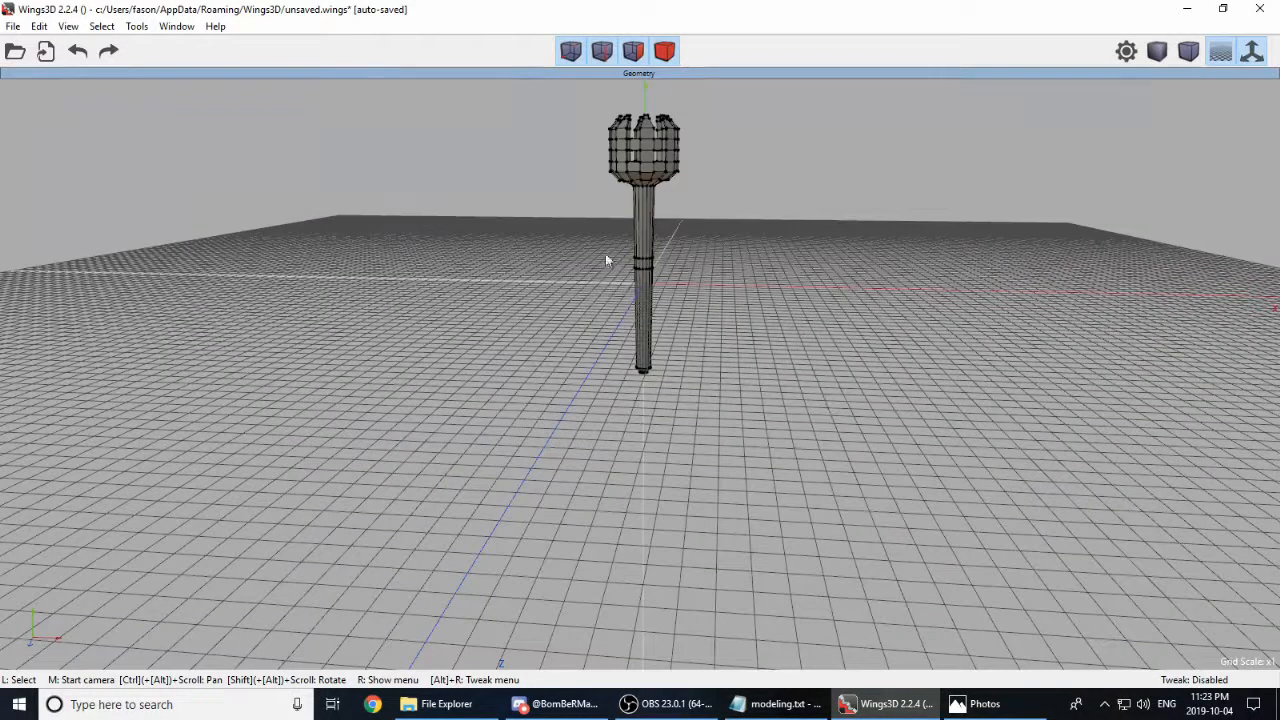
# Step: Select all 16 faces of the narrow band between the shaft's two middle edge loops
pyautogui.press('a')
pyautogui.scroll(5, 642, 378)
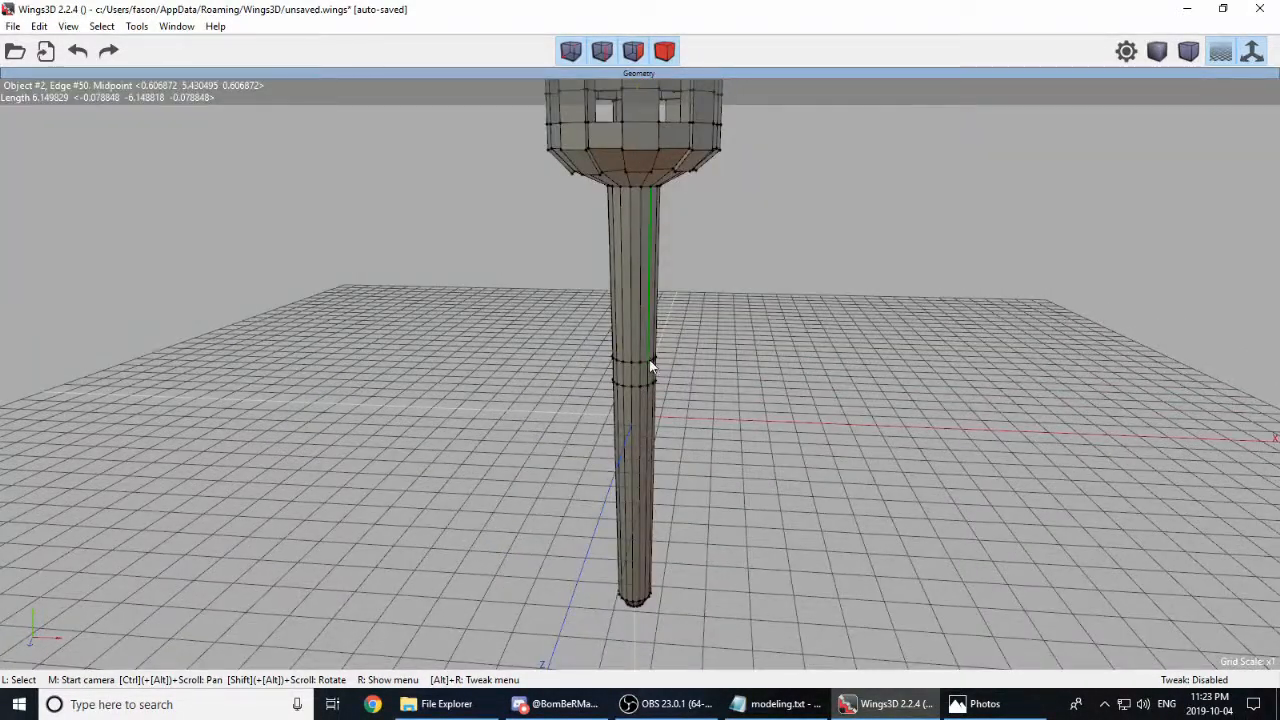
pyautogui.scroll(4, 642, 375)
pyautogui.middleClick(723, 403)
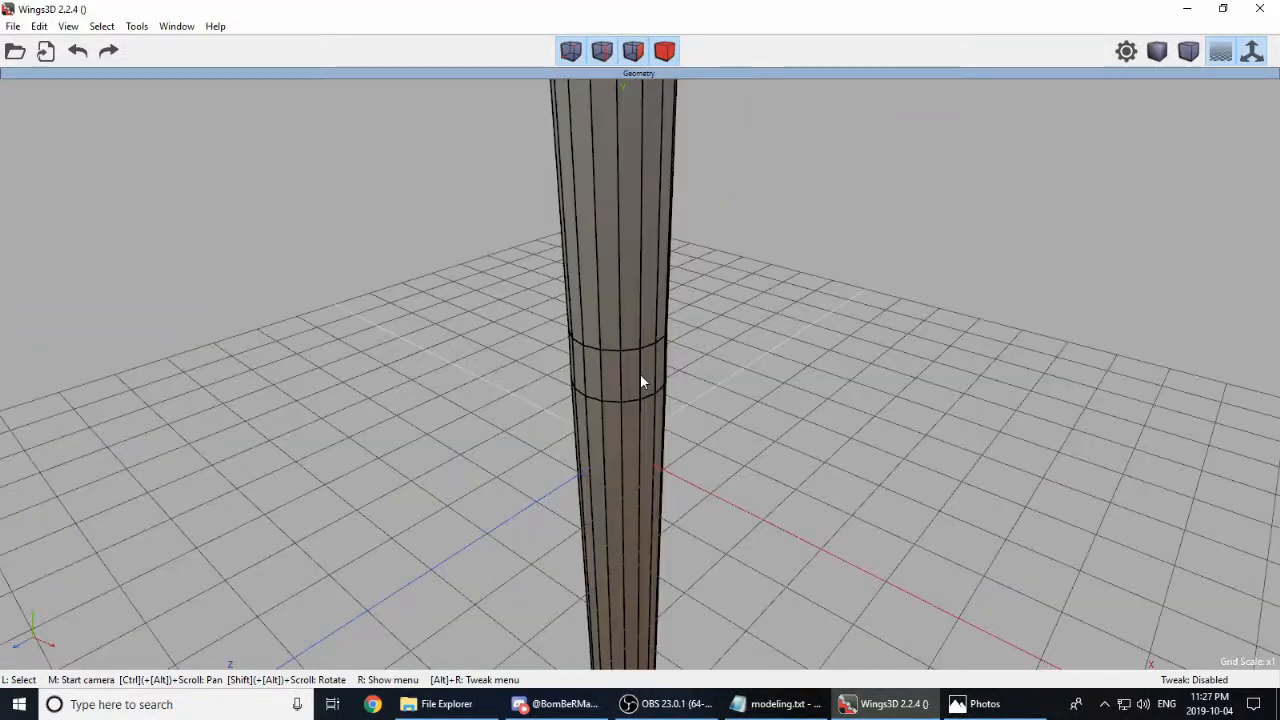
pyautogui.middleClick(741, 349)
pyautogui.click(550, 380)
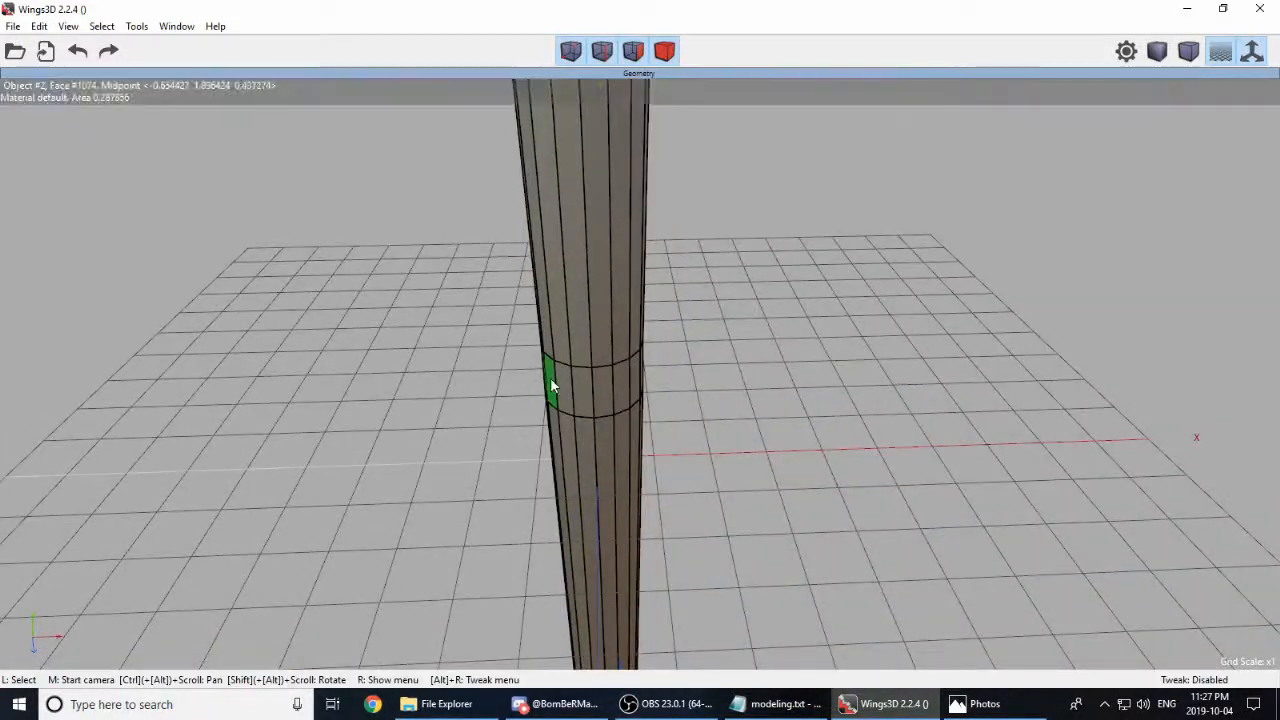
pyautogui.scroll(1, 700, 433)
pyautogui.click(547, 388)
pyautogui.moveTo(561, 393); pyautogui.dragTo(637, 385)
pyautogui.middleClick(637, 385)
pyautogui.click(643, 392)
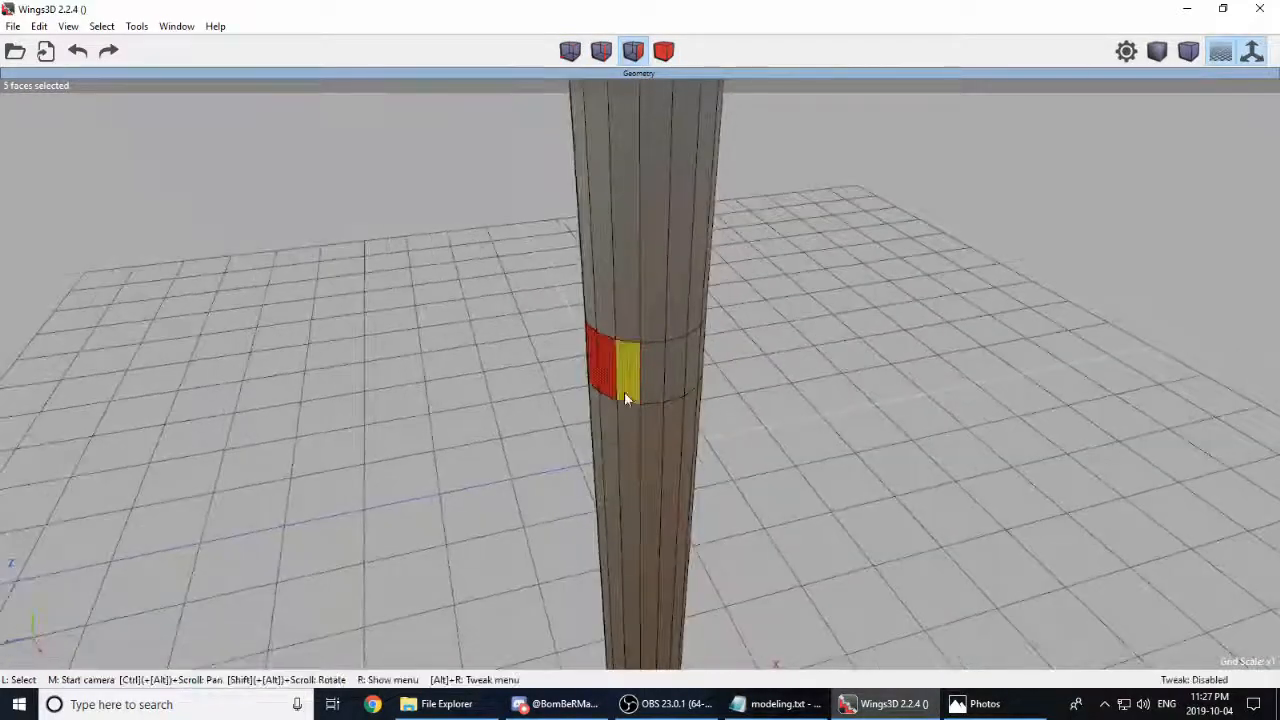
pyautogui.middleClick(707, 370)
pyautogui.click(774, 391)
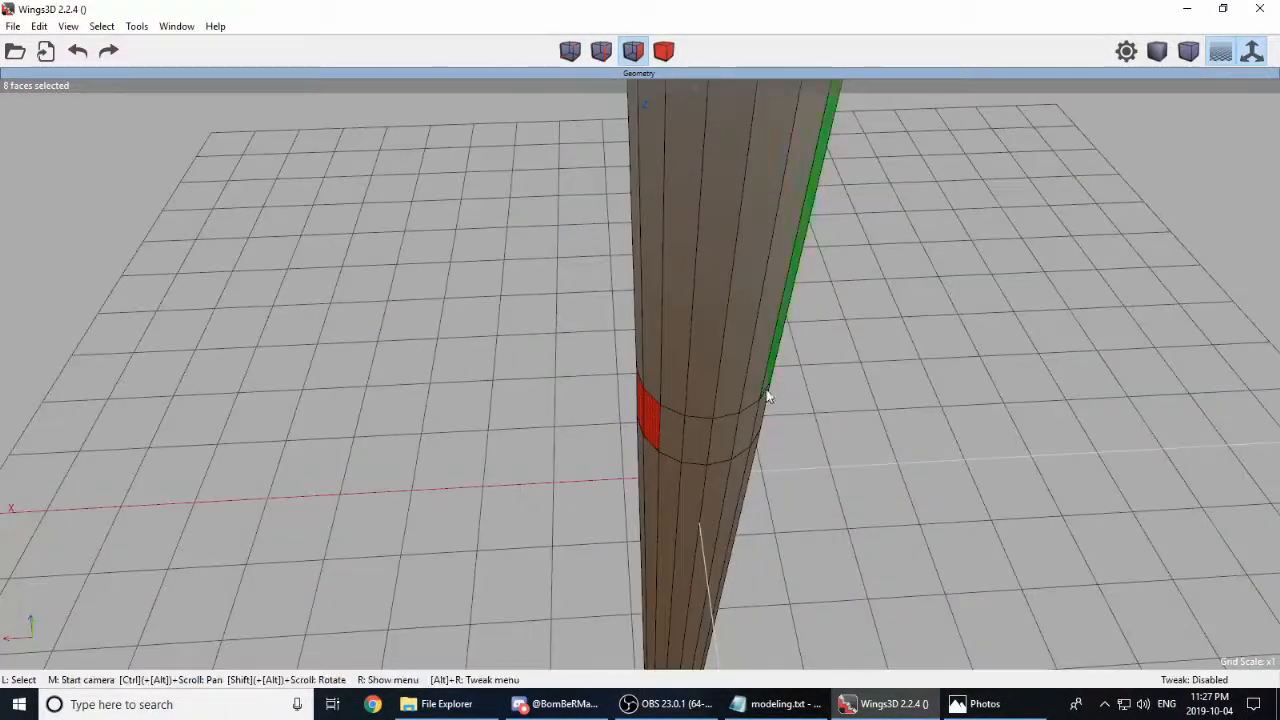
pyautogui.moveTo(675, 443); pyautogui.dragTo(757, 423)
pyautogui.middleClick(757, 423)
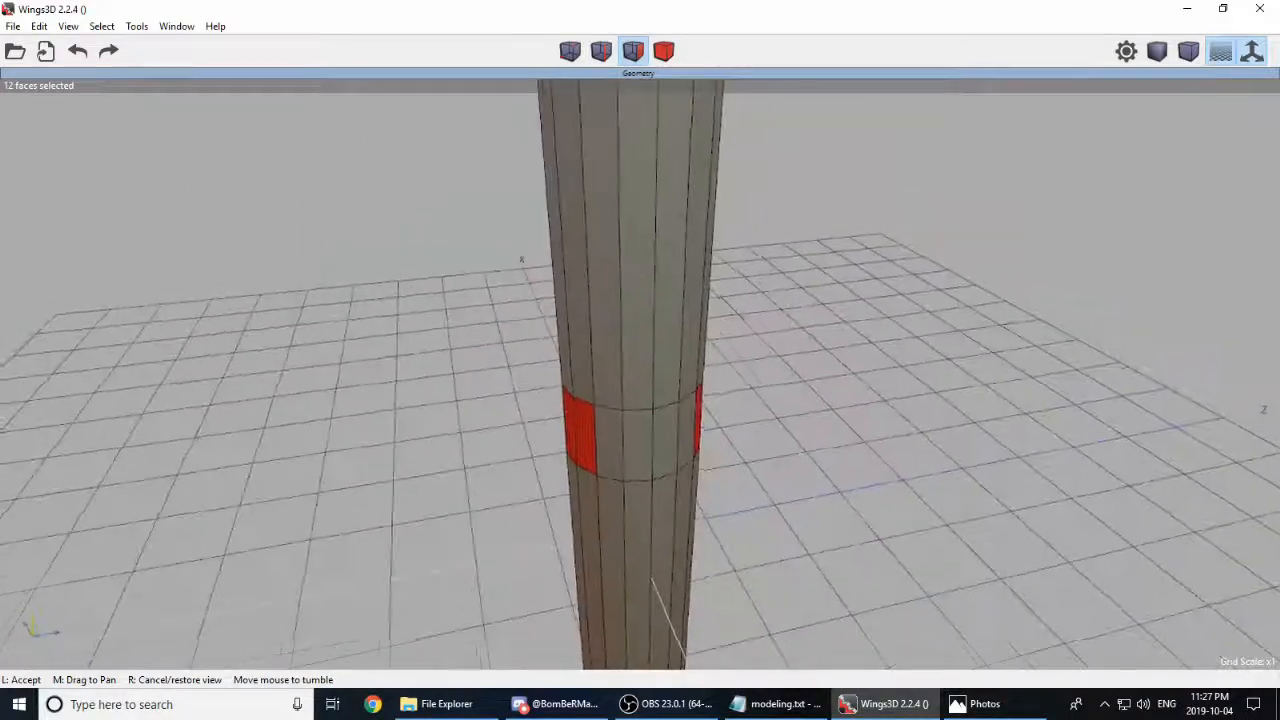
pyautogui.click(637, 410)
pyautogui.moveTo(634, 418); pyautogui.dragTo(688, 406)
pyautogui.middleClick(688, 406)
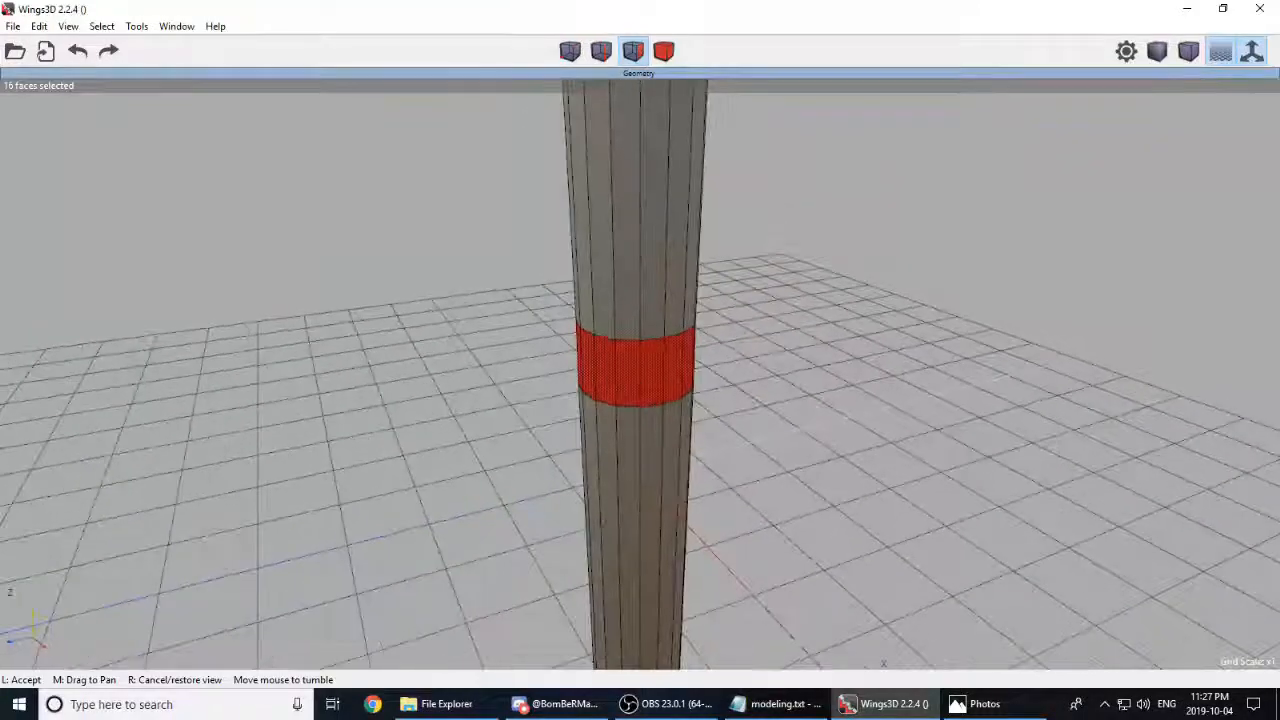
pyautogui.click(741, 394)
# Step: Extrude the 16 selected band faces outward along their normals by about 0.42 units to form a collar, and clear the selection
pyautogui.rightClick(732, 379)
pyautogui.click(745, 347)
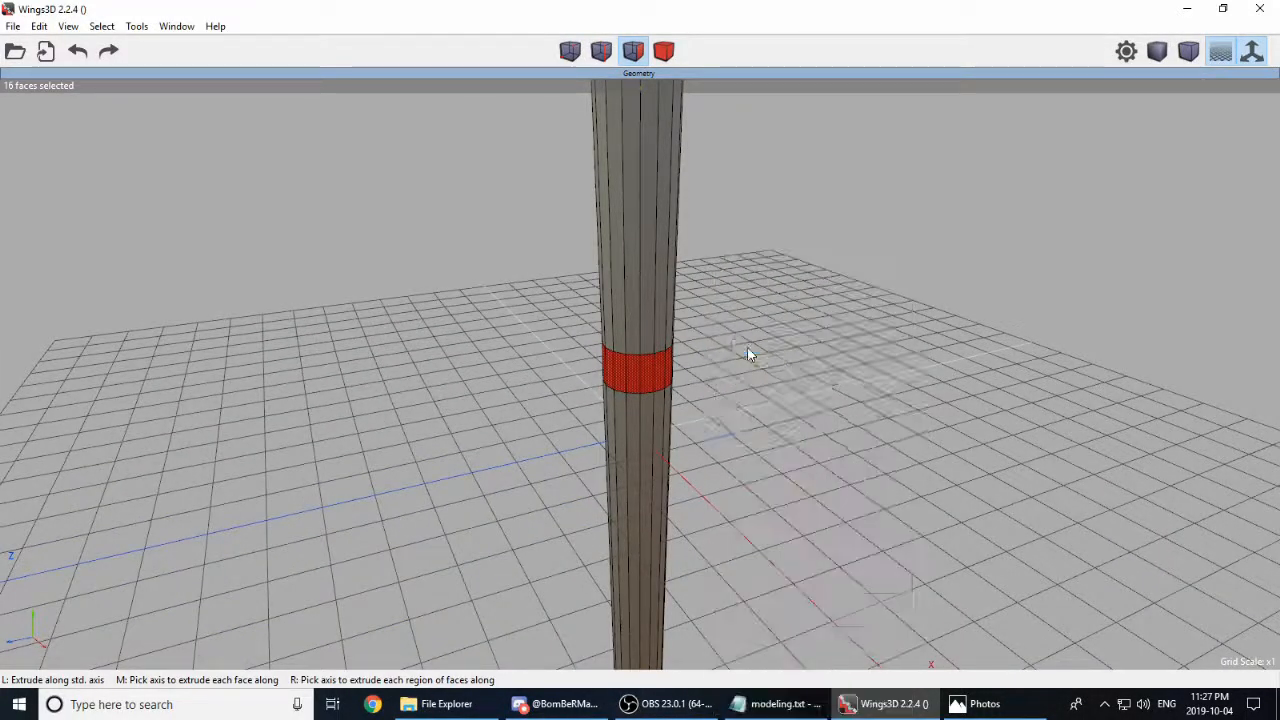
pyautogui.click(752, 346)
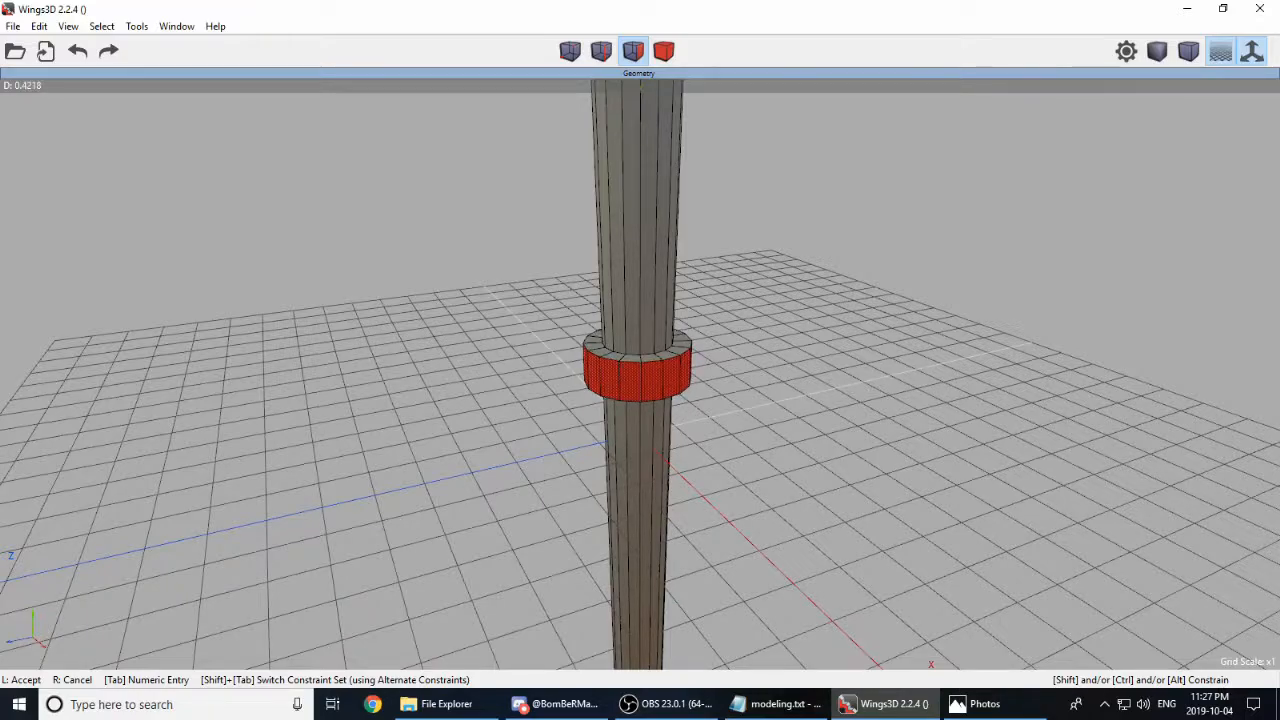
pyautogui.click(649, 374)
pyautogui.scroll(-2, 802, 460)
pyautogui.middleClick(802, 460)
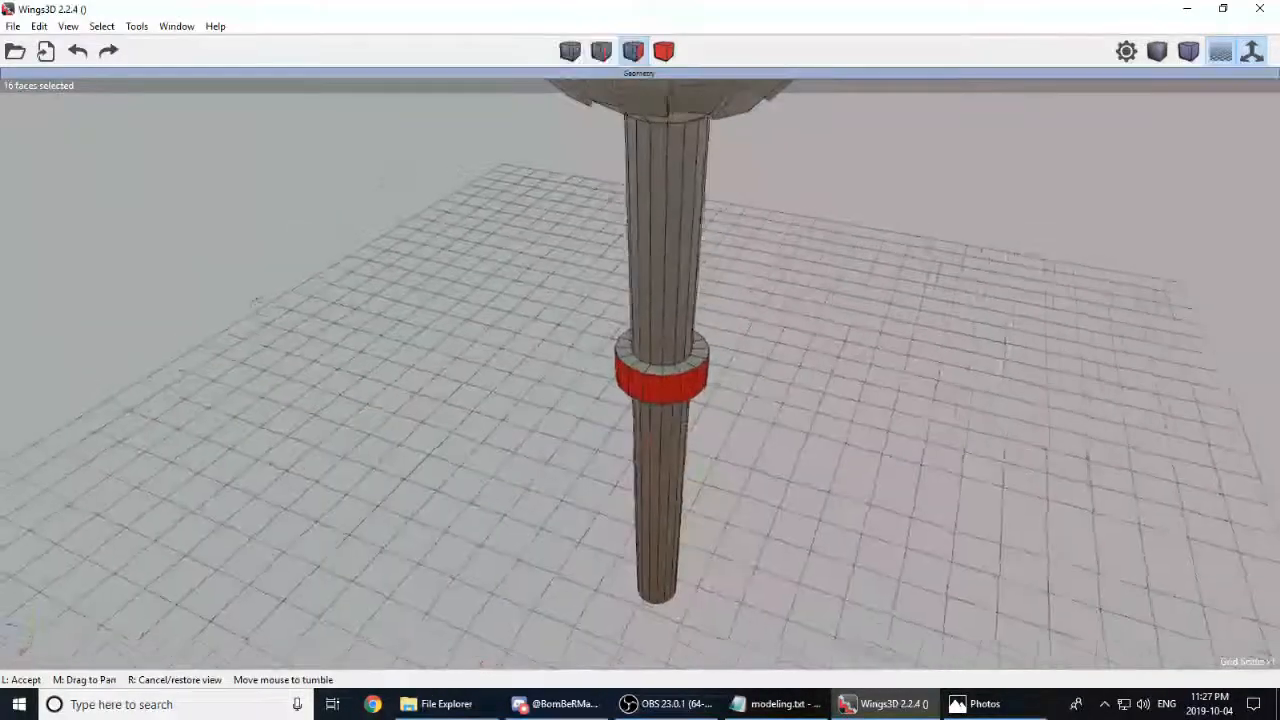
pyautogui.click(802, 462)
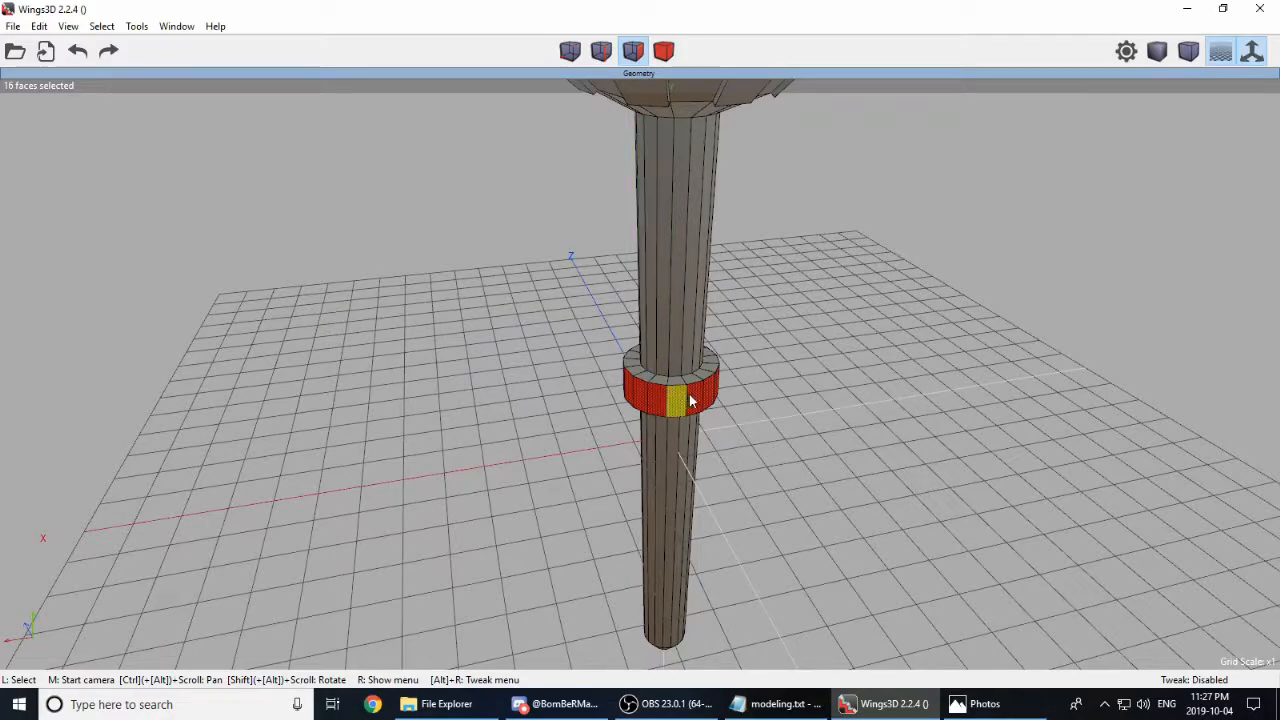
pyautogui.scroll(3, 641, 381)
pyautogui.scroll(1, 641, 375)
pyautogui.press('space')
pyautogui.click(623, 363)
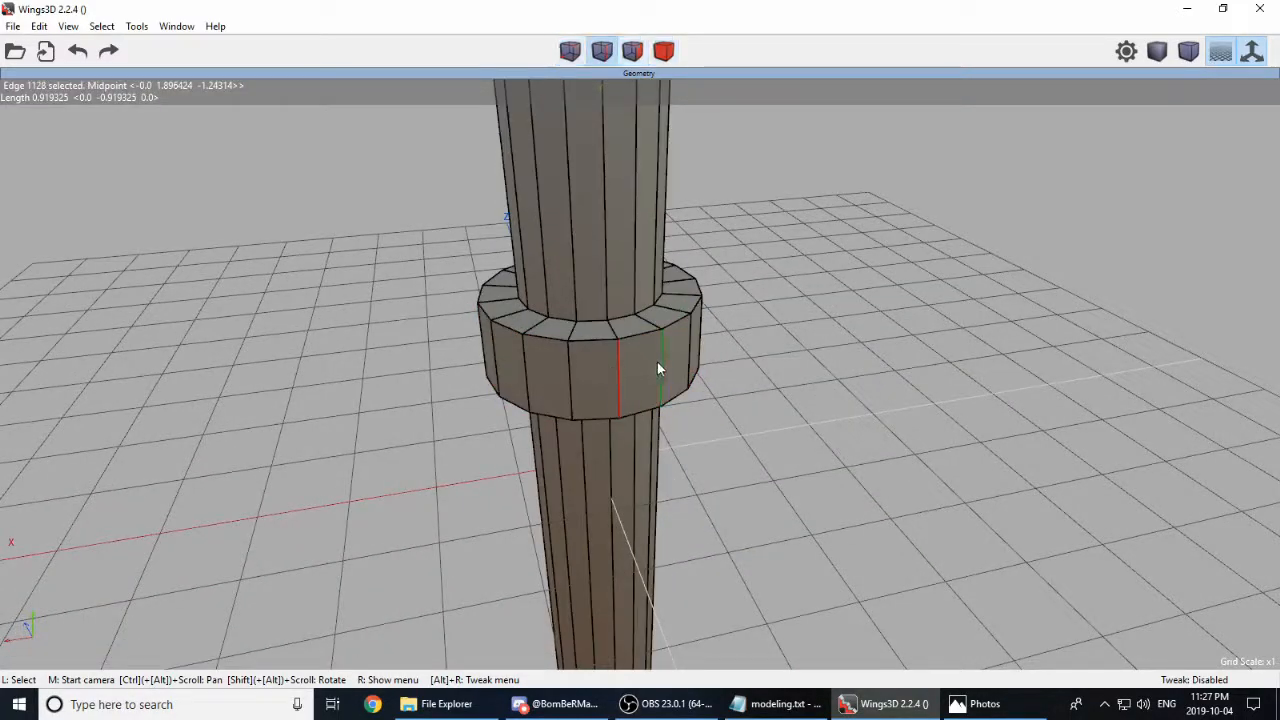
pyautogui.scroll(-3, 701, 399)
pyautogui.middleClick(679, 424)
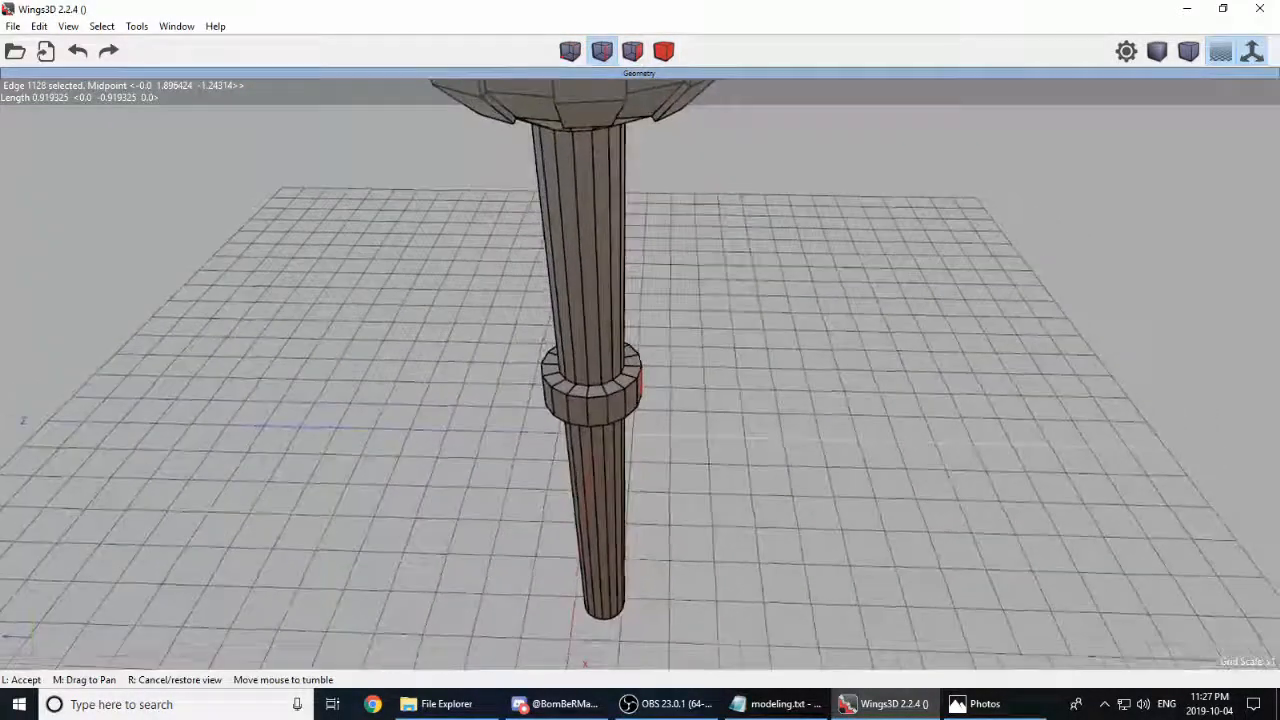
pyautogui.click(679, 424)
pyautogui.press('space')
# Step: Dissolve two neighbouring vertical edges on the X-facing side of the collar, merging three side faces into one
pyautogui.click(583, 394)
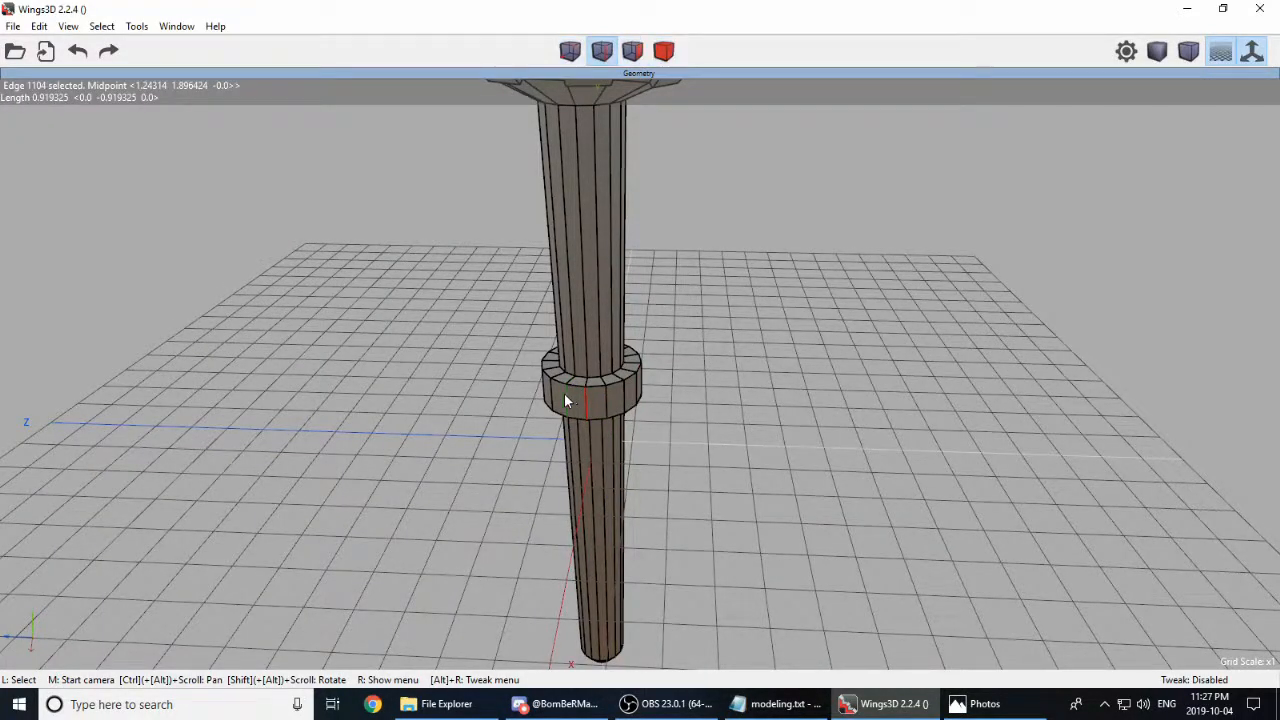
pyautogui.click(572, 404)
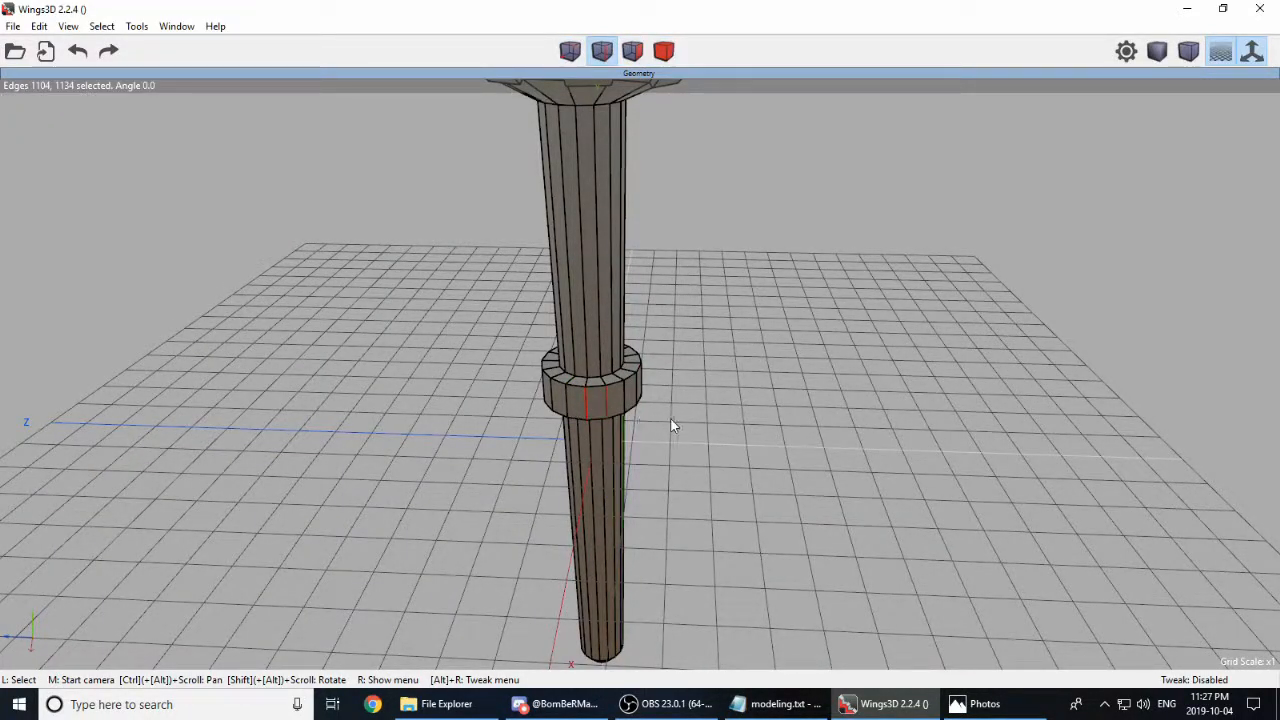
pyautogui.press('BackSpace')
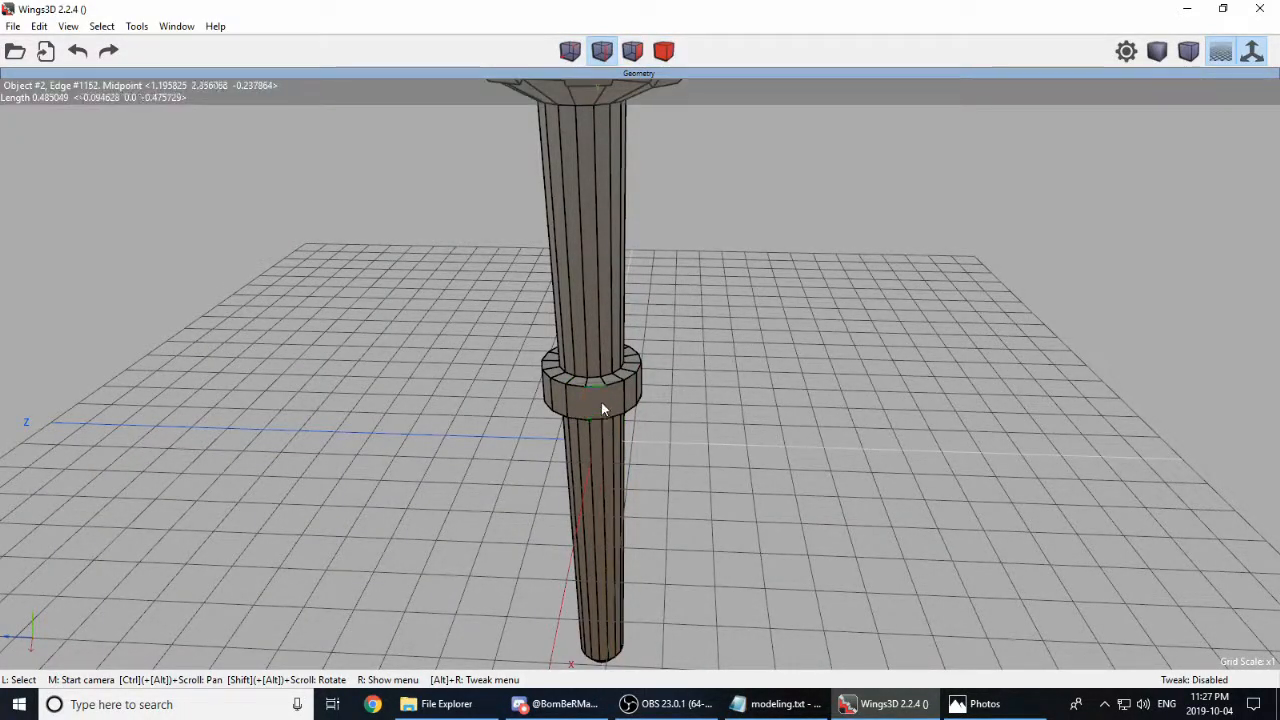
# Step: Extrude the merged wide face of the collar outward along its normal by about 7.24 units to form a horizontal bar
pyautogui.press('3')
pyautogui.click(589, 407)
pyautogui.middleClick(789, 437)
pyautogui.click(763, 435)
pyautogui.scroll(-2, 763, 435)
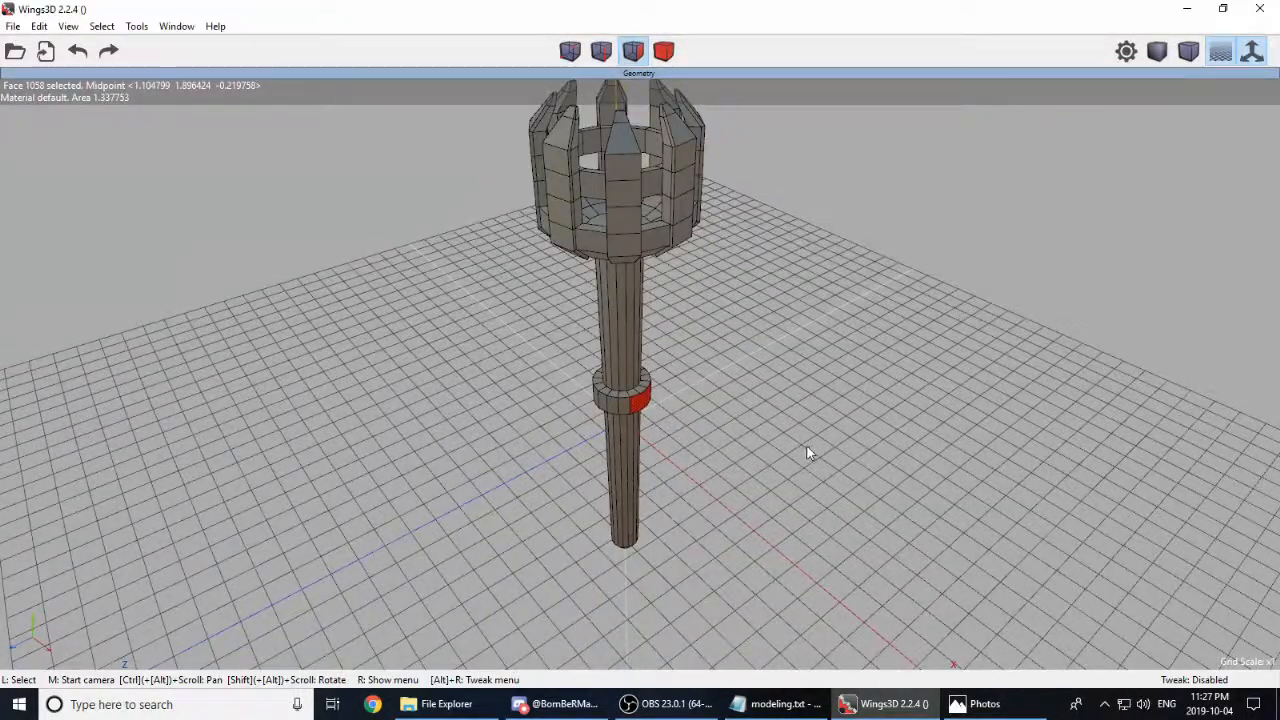
pyautogui.middleClick(793, 431)
pyautogui.click(793, 431)
pyautogui.middleClick(773, 426)
pyautogui.click(773, 426)
pyautogui.rightClick(773, 426)
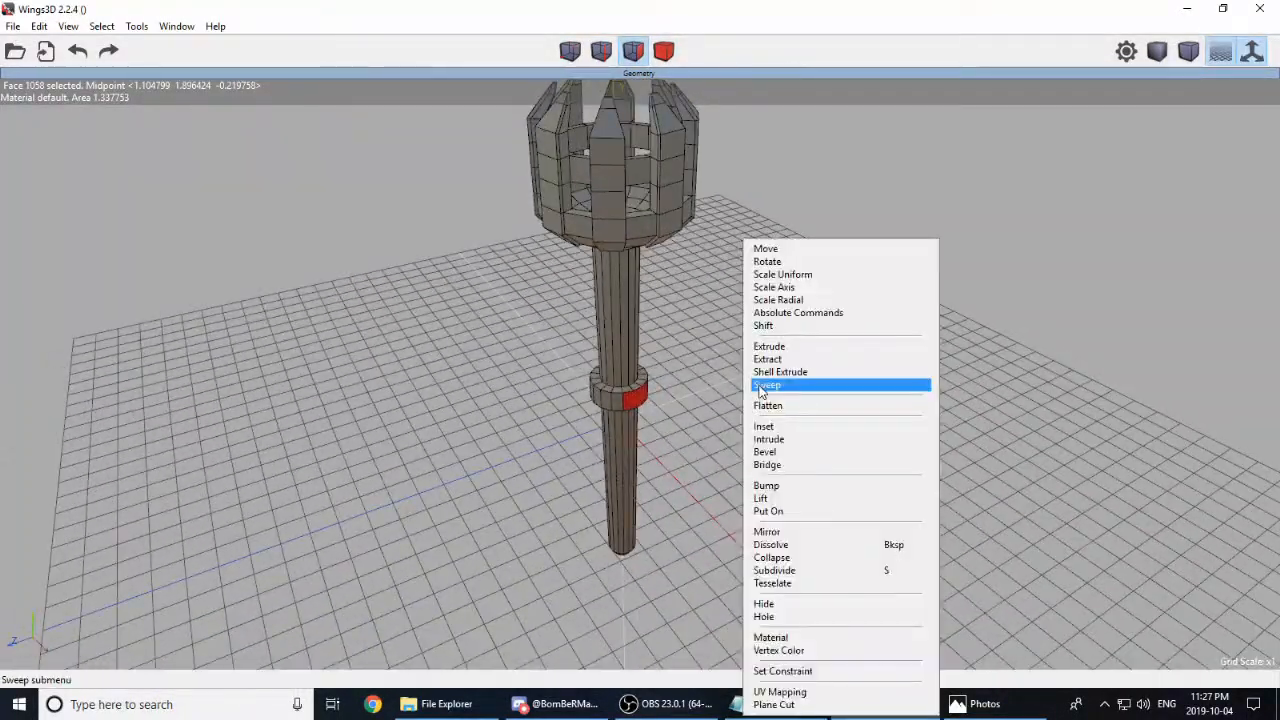
pyautogui.click(783, 350)
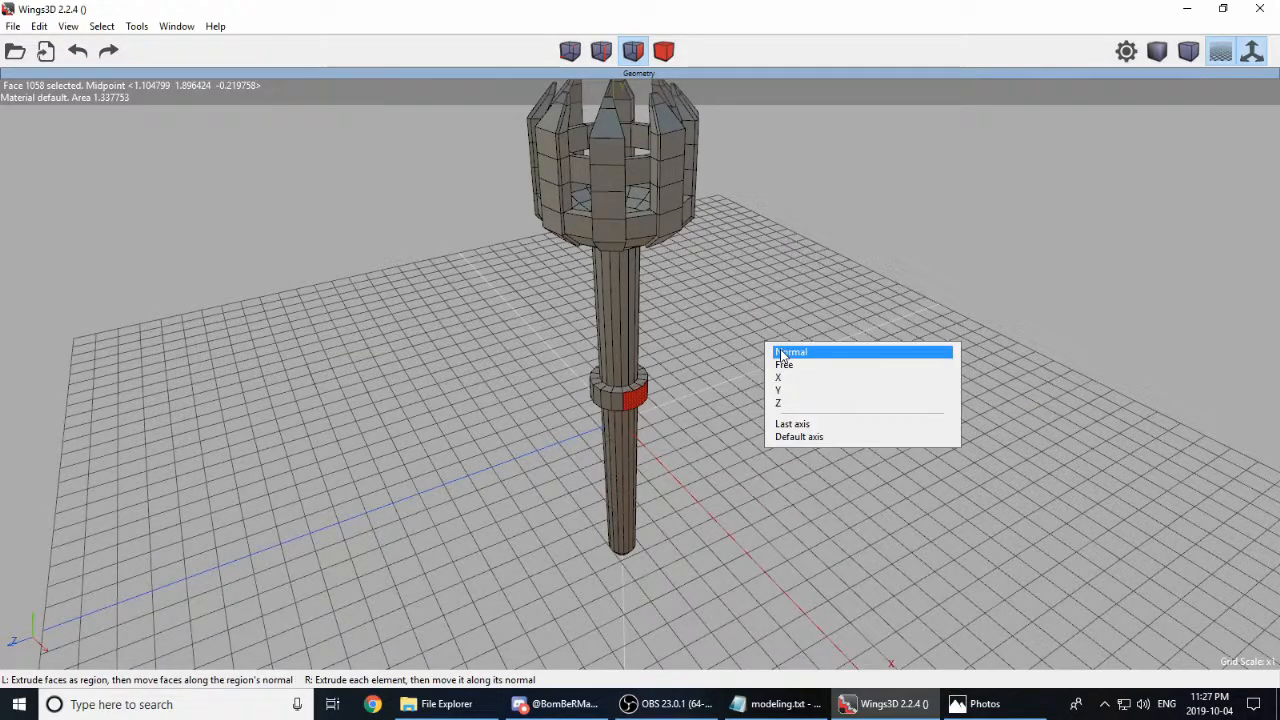
pyautogui.click(790, 352)
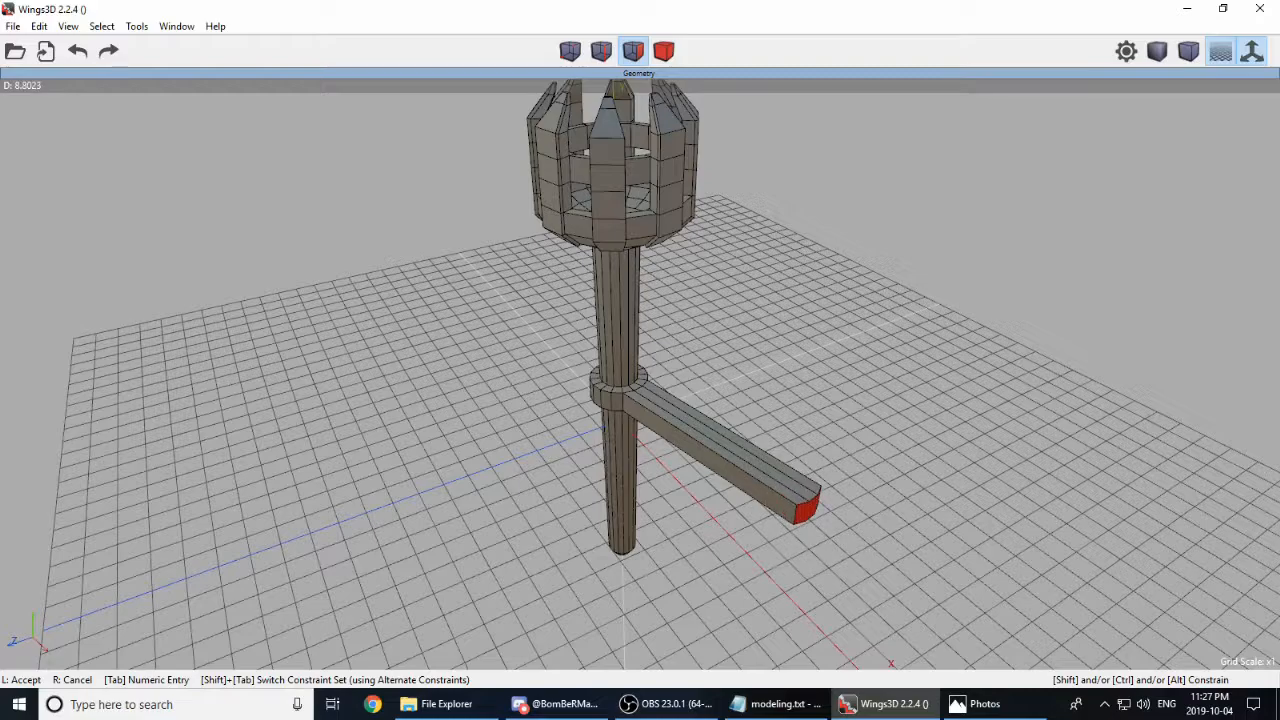
pyautogui.click(793, 343)
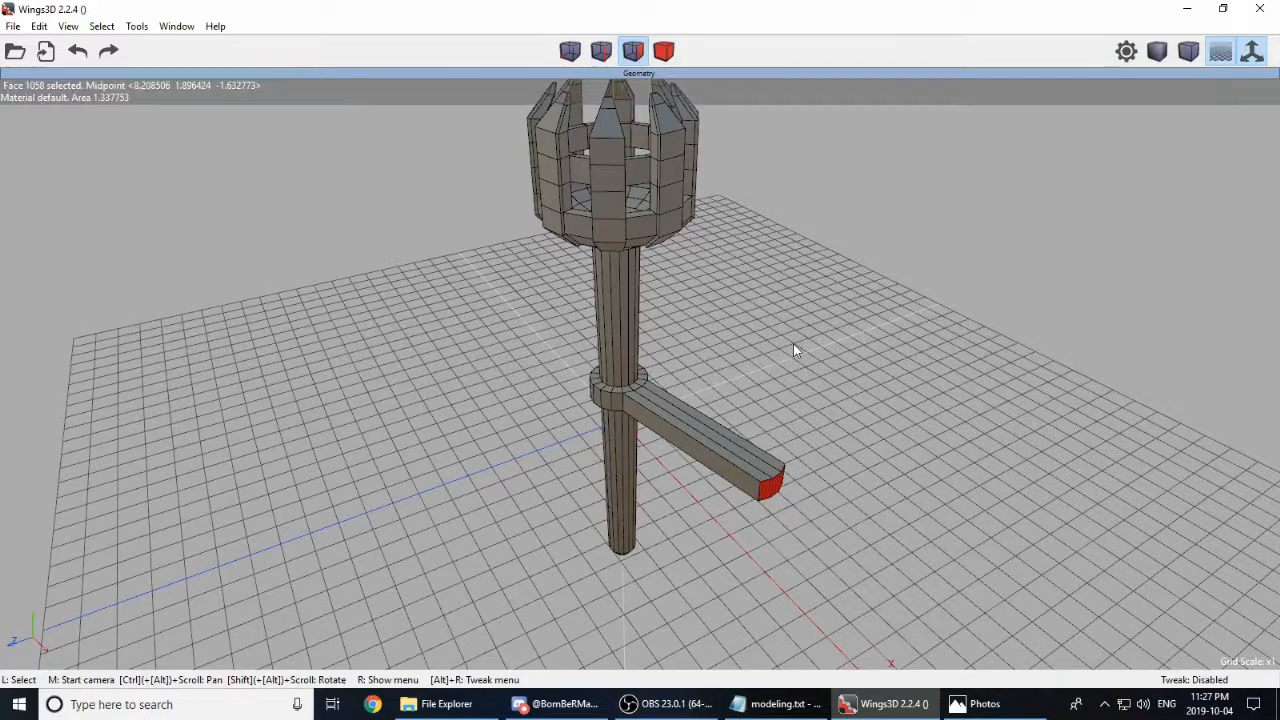
# Step: Remove the intermediate lengthwise edges and their vertices from the bar's upper side, leaving one clean top face
pyautogui.press('space')
pyautogui.scroll(6, 632, 387)
pyautogui.click(648, 383)
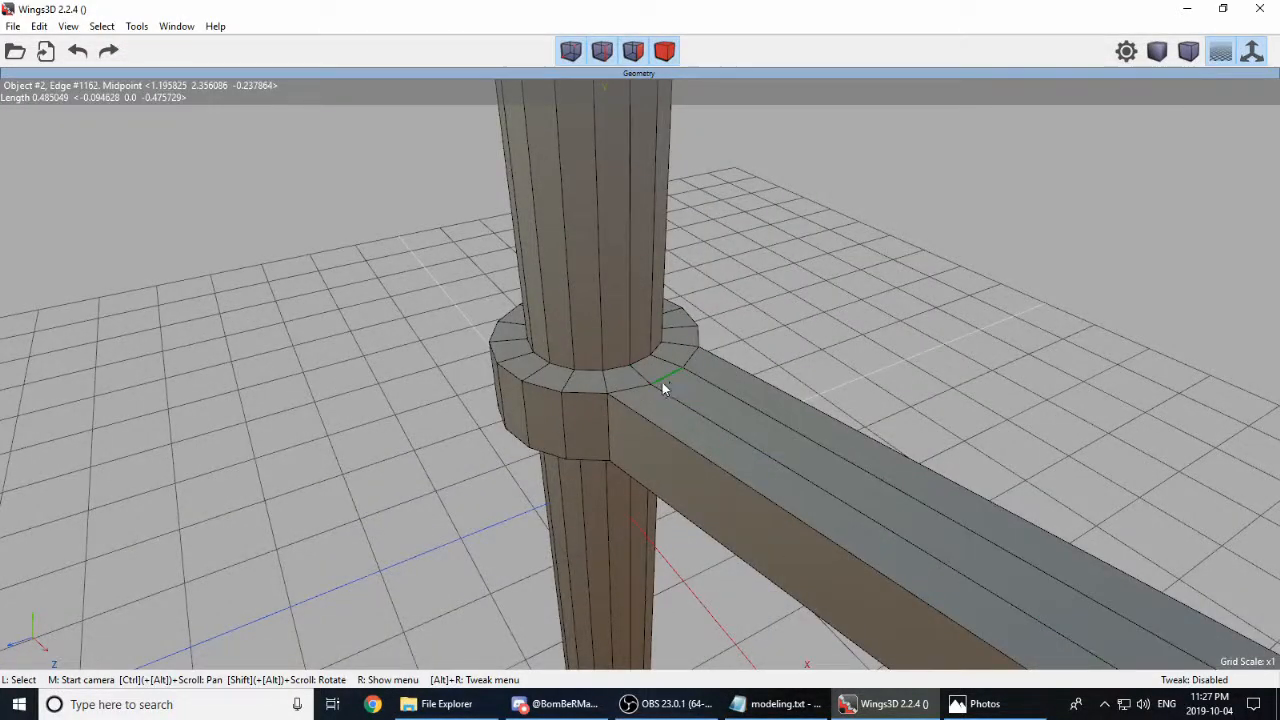
pyautogui.press('BackSpace')
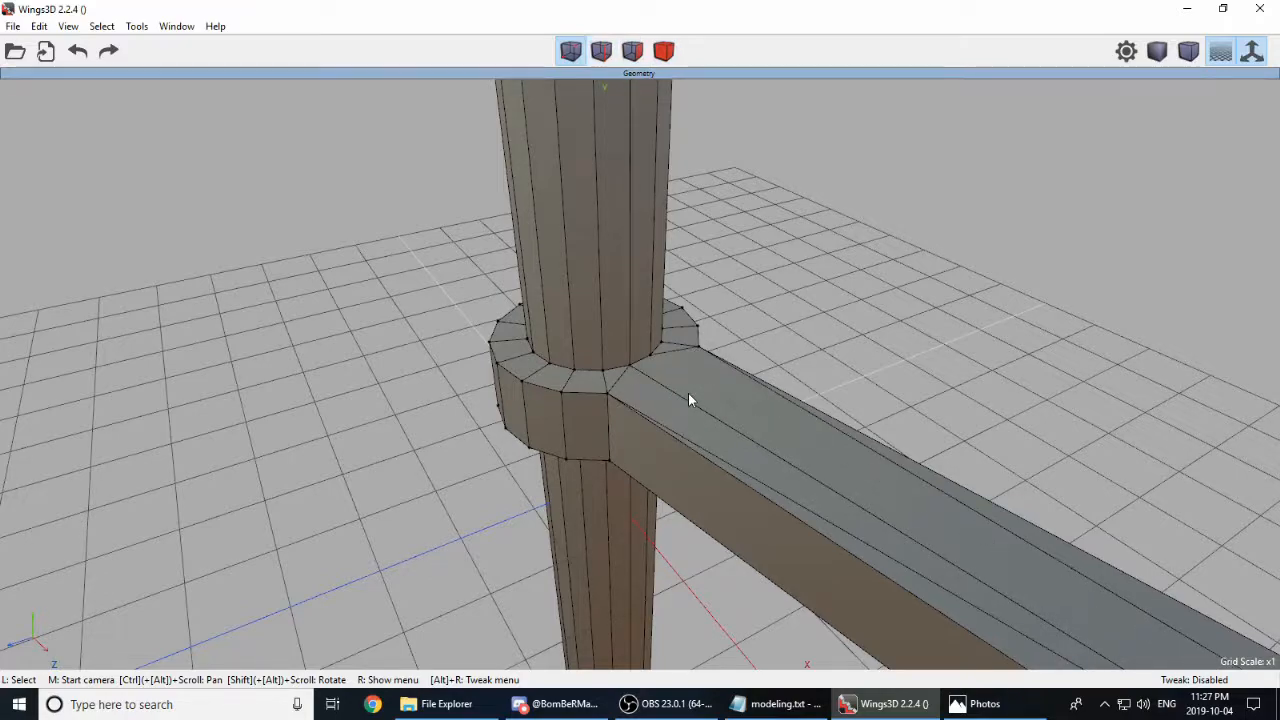
pyautogui.scroll(-6, 491, 280)
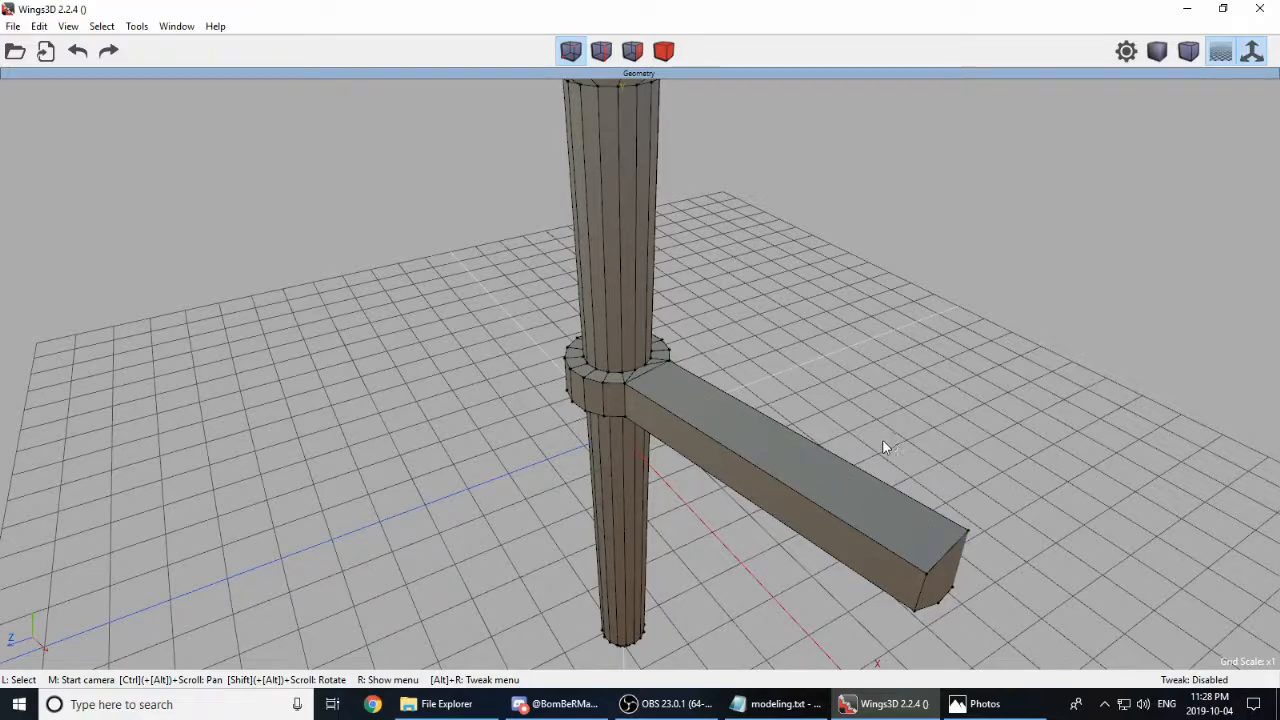
# Step: Remove the two intermediate lengthwise edges and their end vertices from the bar's underside, leaving one clean bottom face
pyautogui.middleClick(855, 387)
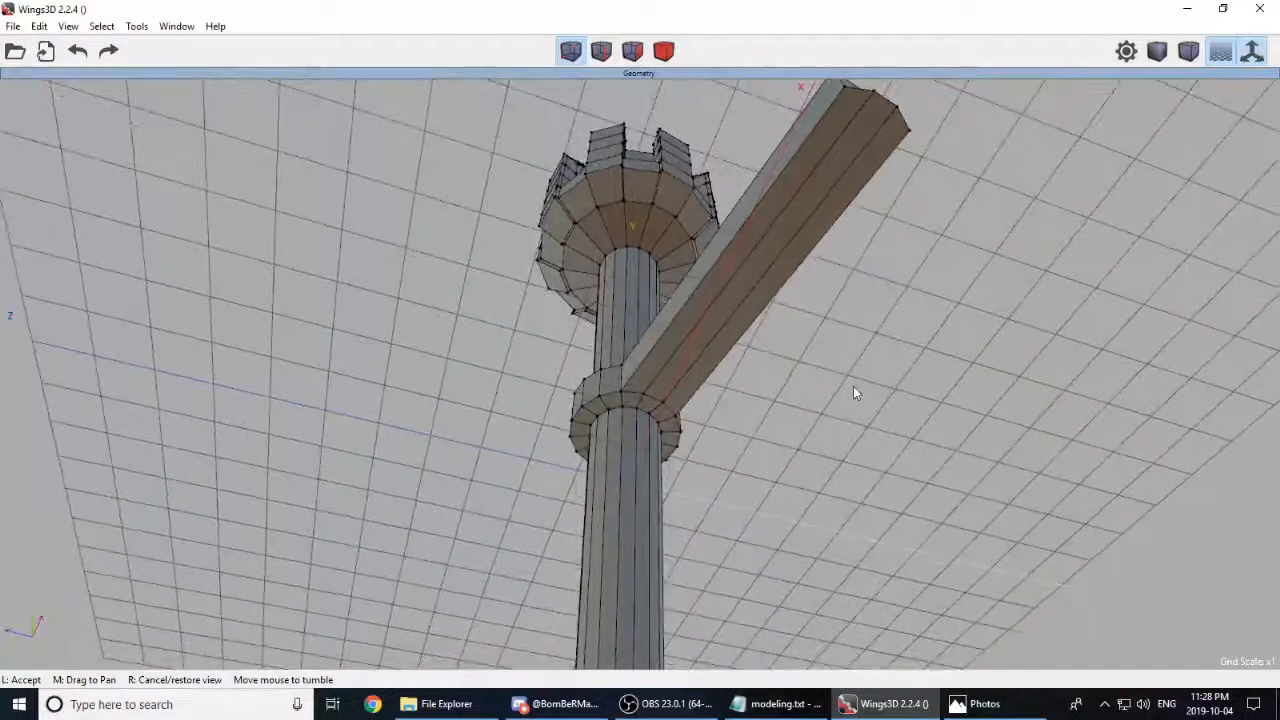
pyautogui.click(646, 390)
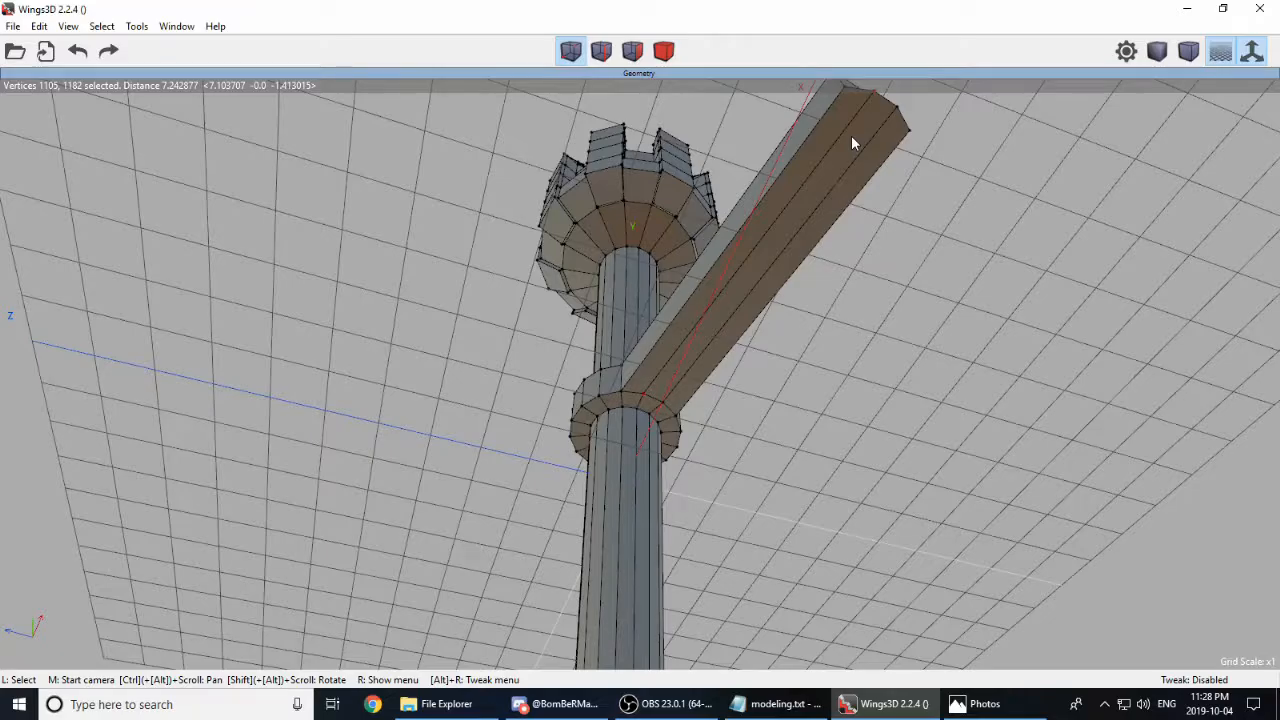
pyautogui.click(876, 114)
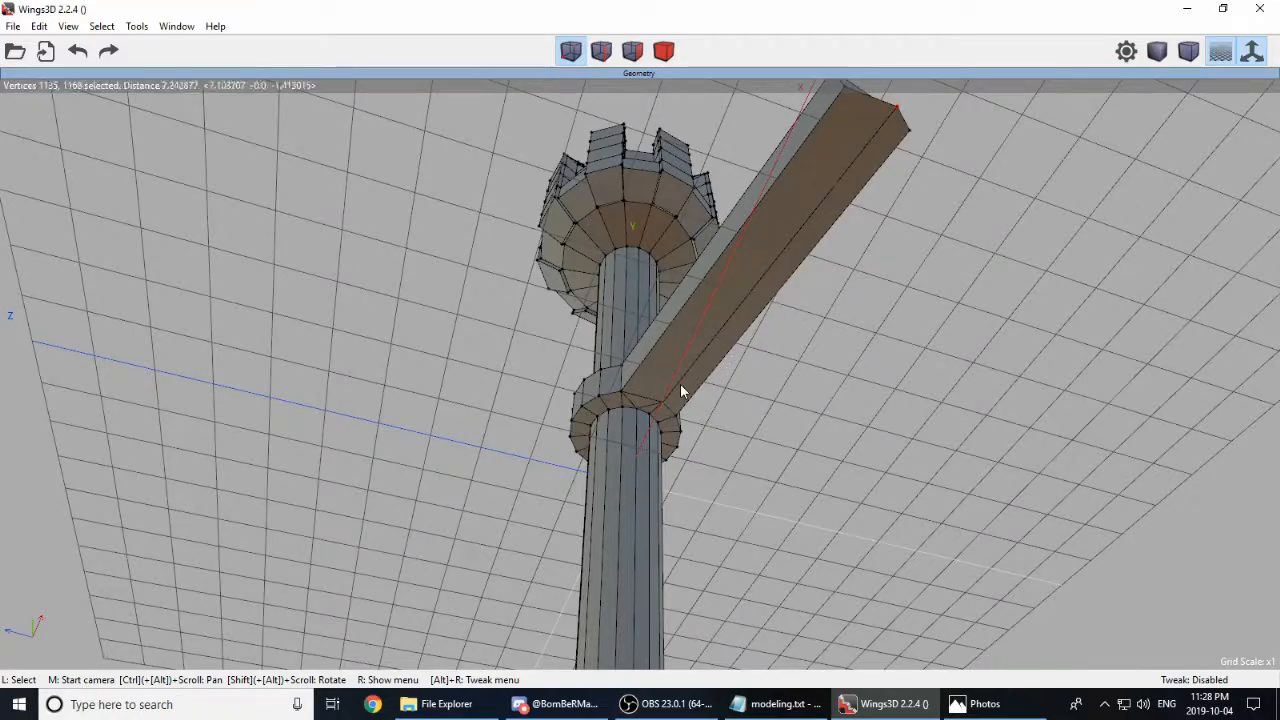
pyautogui.middleClick(756, 424)
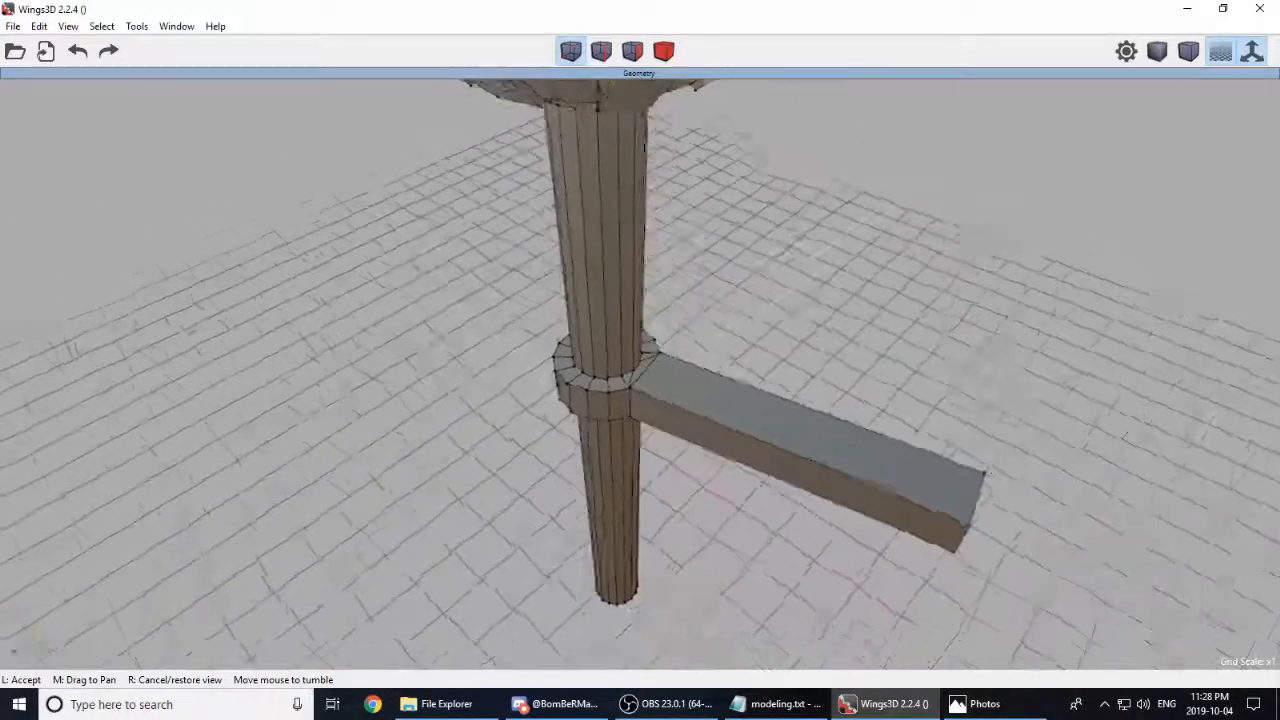
pyautogui.click(817, 430)
# Step: Examine the cleaned-up bar and its joint with the collar from several angles
pyautogui.scroll(-3, 880, 352)
pyautogui.middleClick(880, 360)
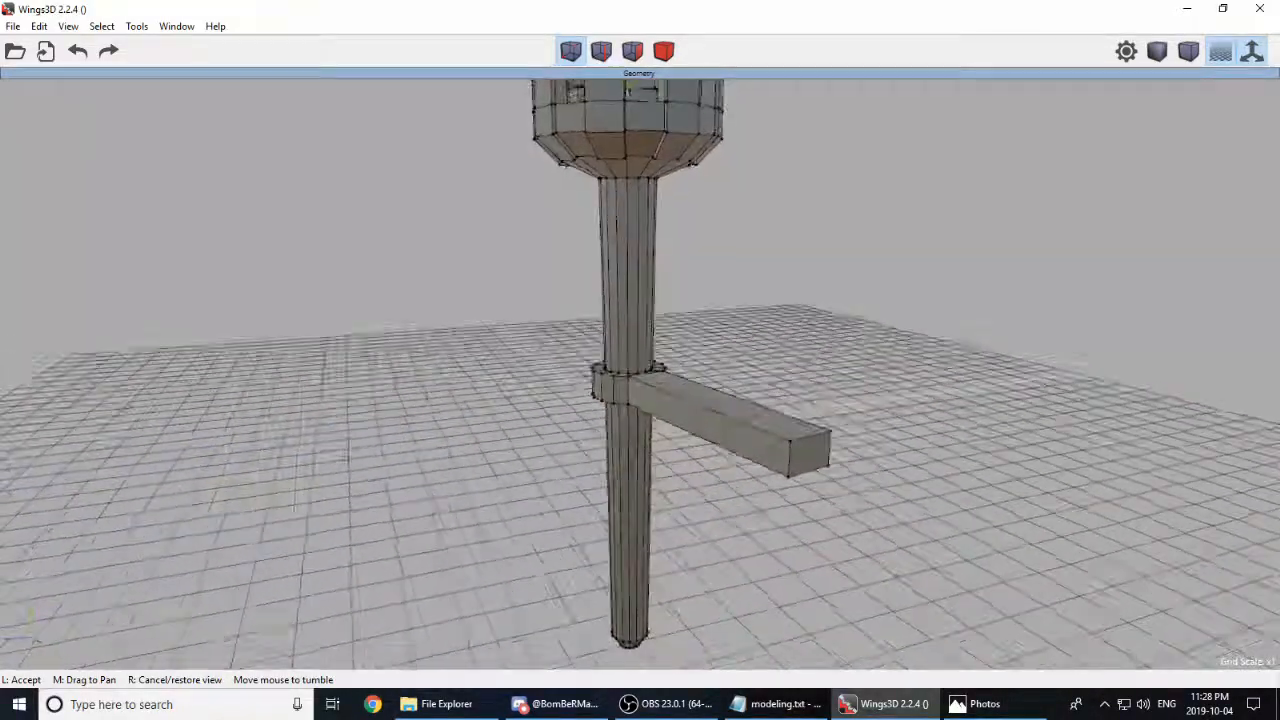
pyautogui.click(900, 355)
pyautogui.middleClick(946, 468)
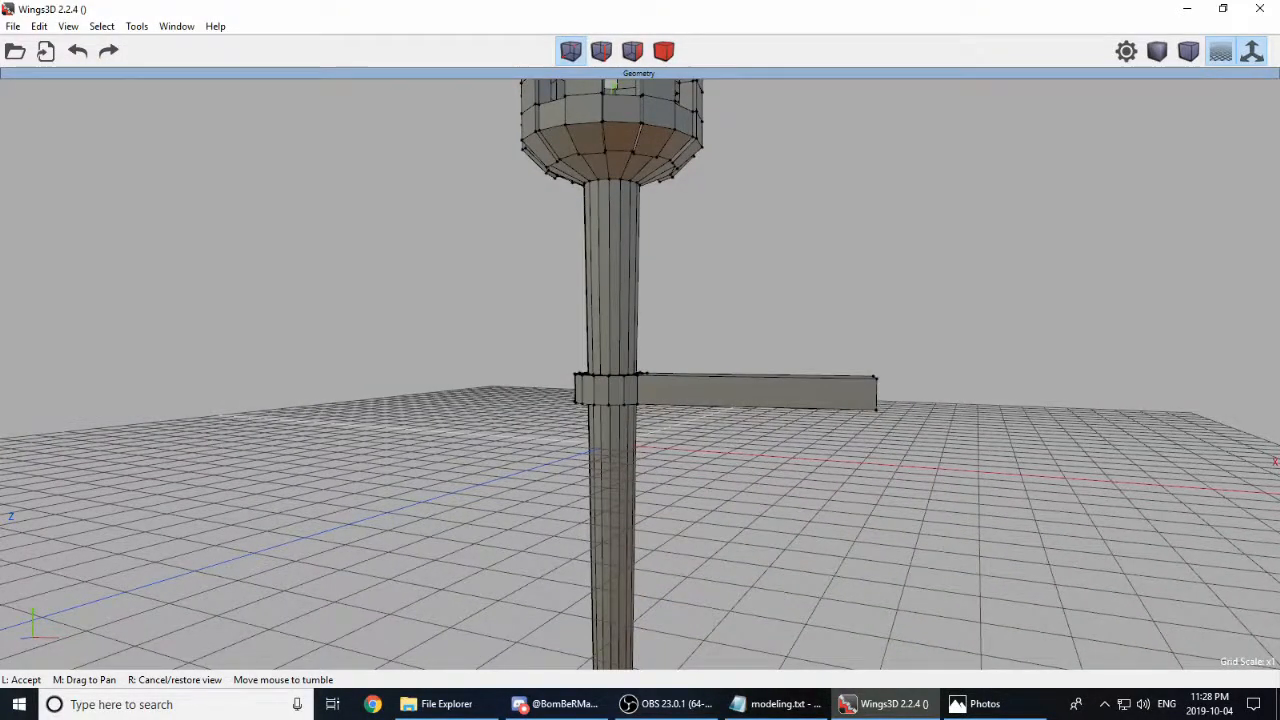
pyautogui.click(939, 468)
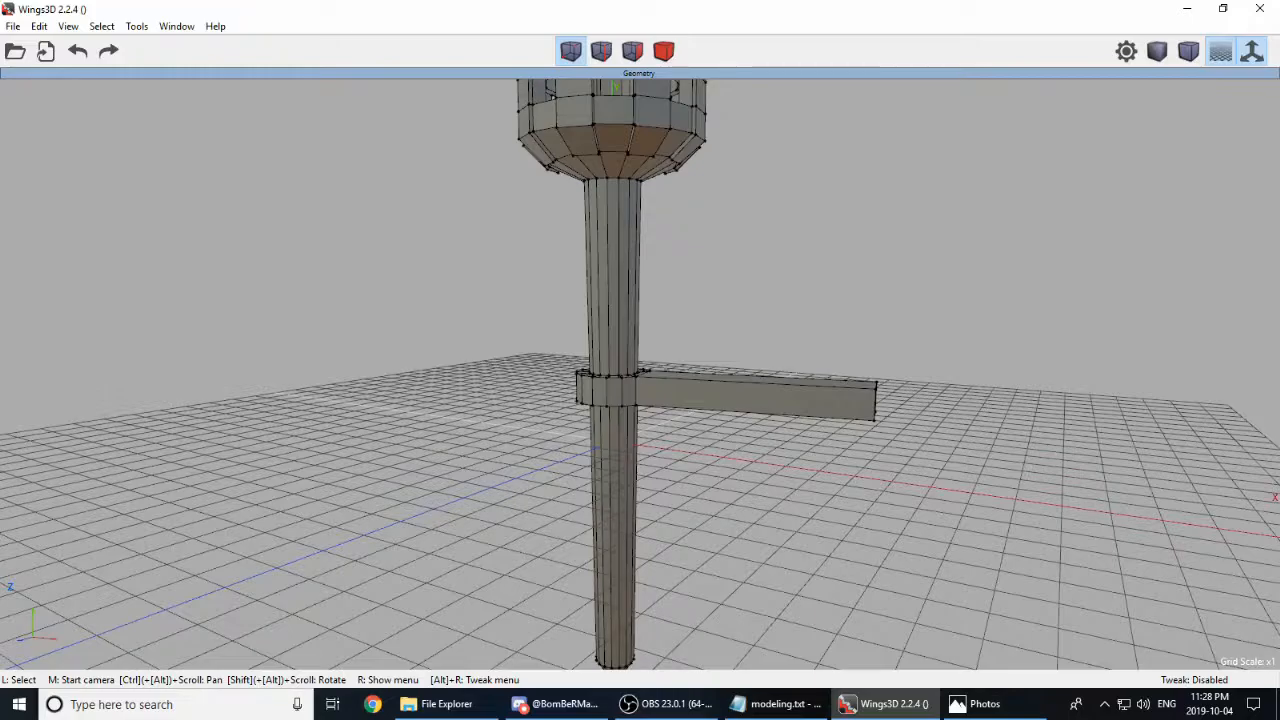
pyautogui.middleClick(686, 512)
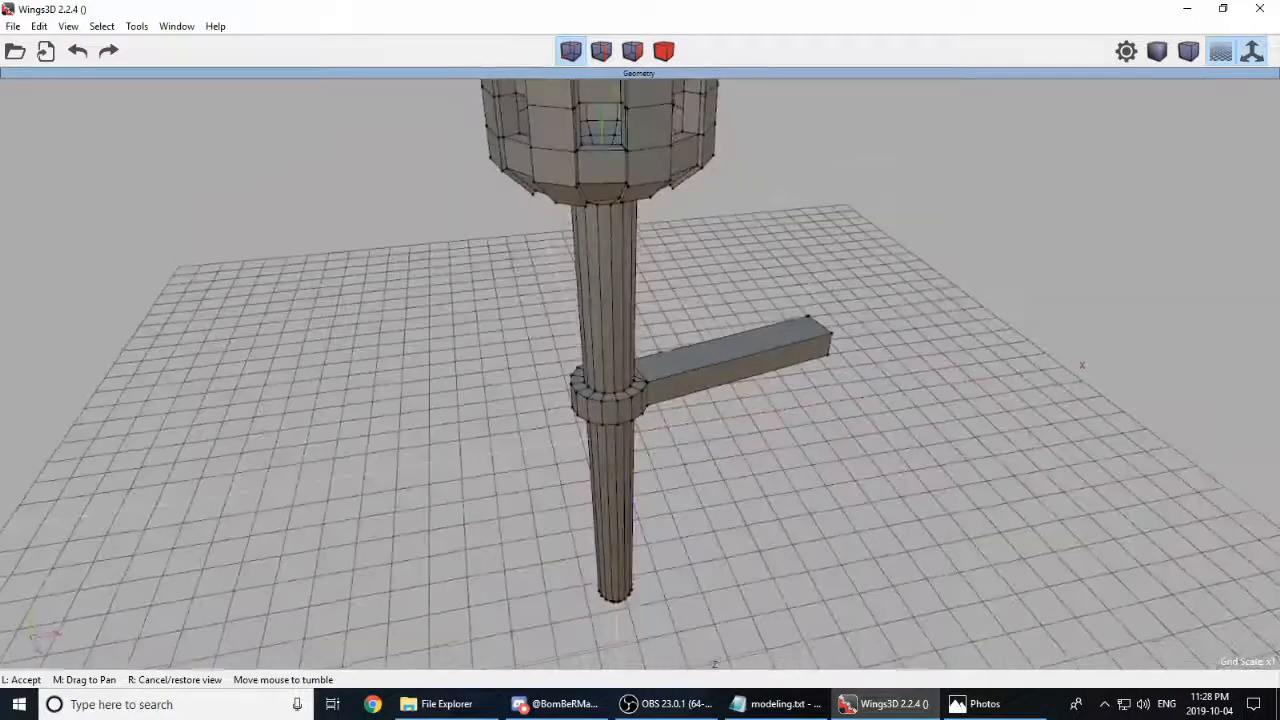
pyautogui.click(797, 447)
pyautogui.middleClick(797, 447)
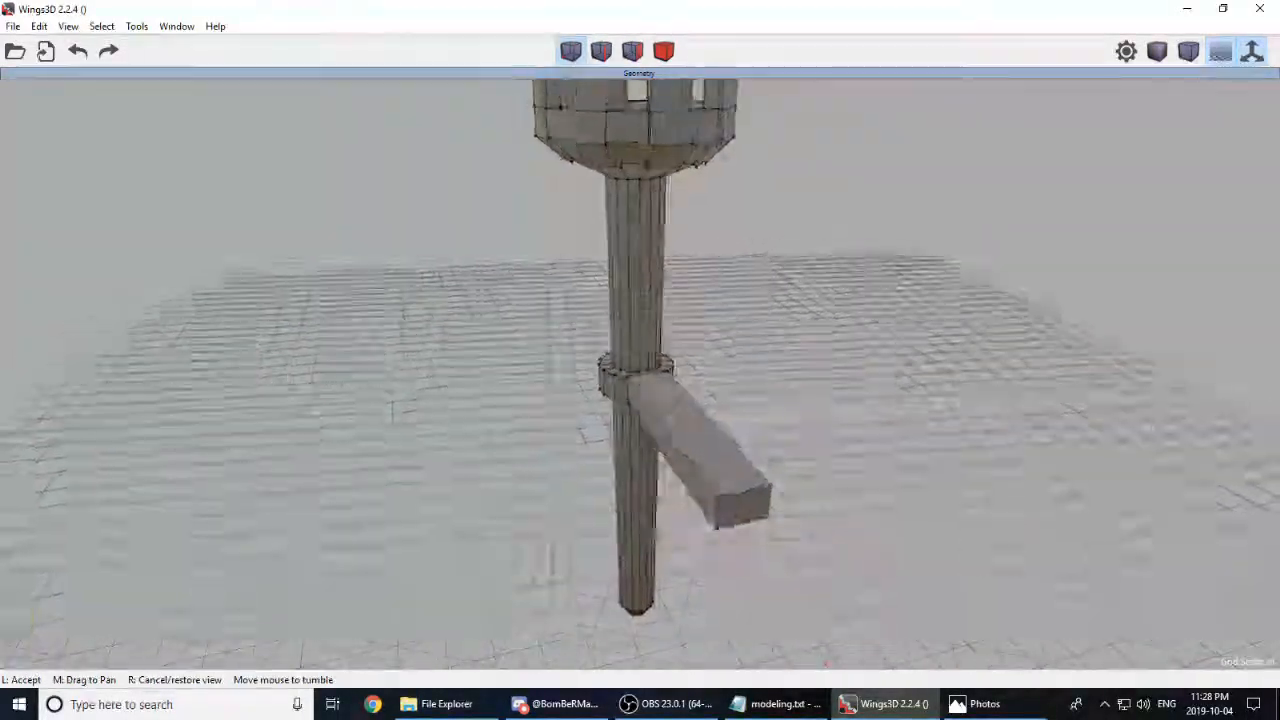
pyautogui.click(796, 446)
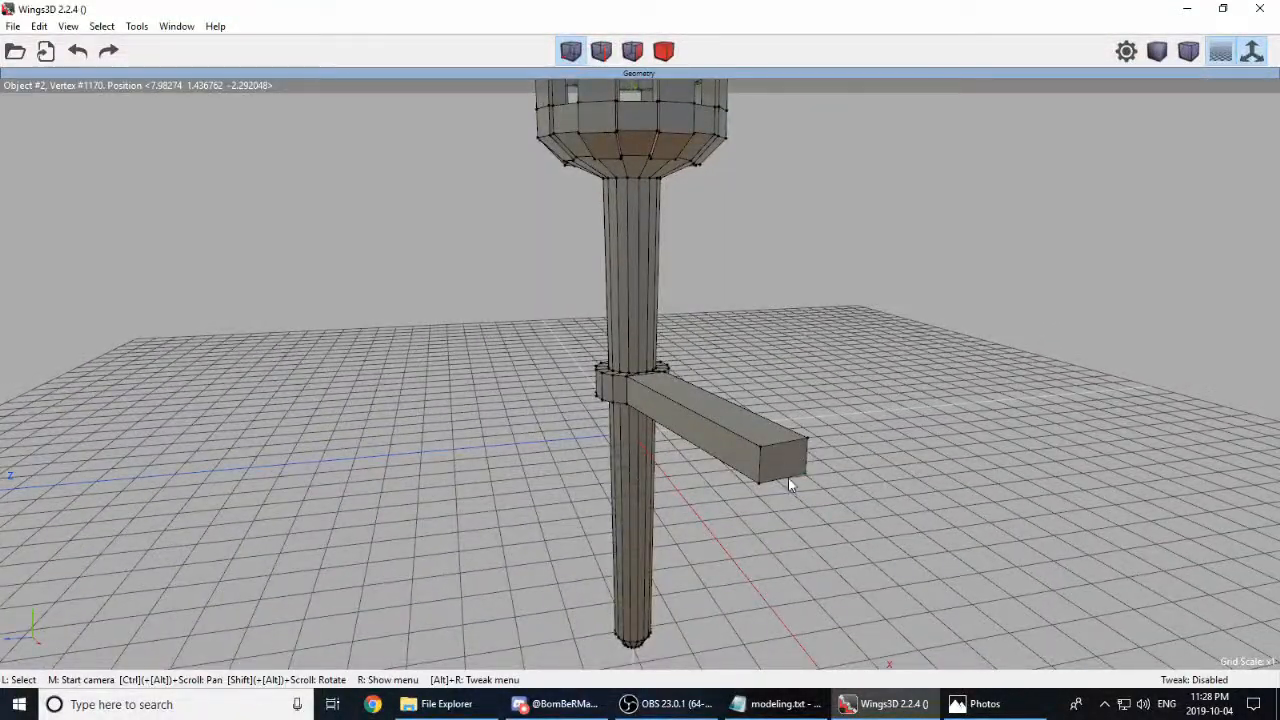
pyautogui.press('f')
pyautogui.click(779, 456)
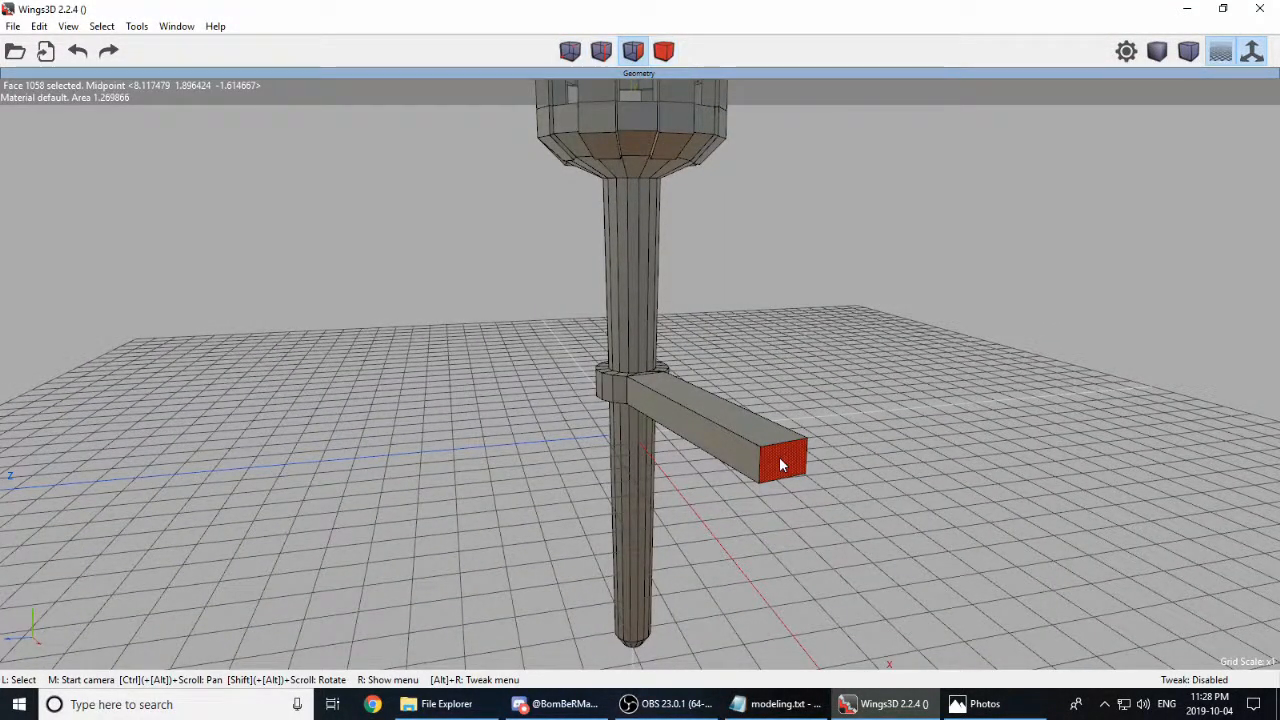
pyautogui.click(746, 326)
# Step: Select all vertices from the lower edge of the collar and bar down to the shaft's tip
pyautogui.middleClick(775, 340)
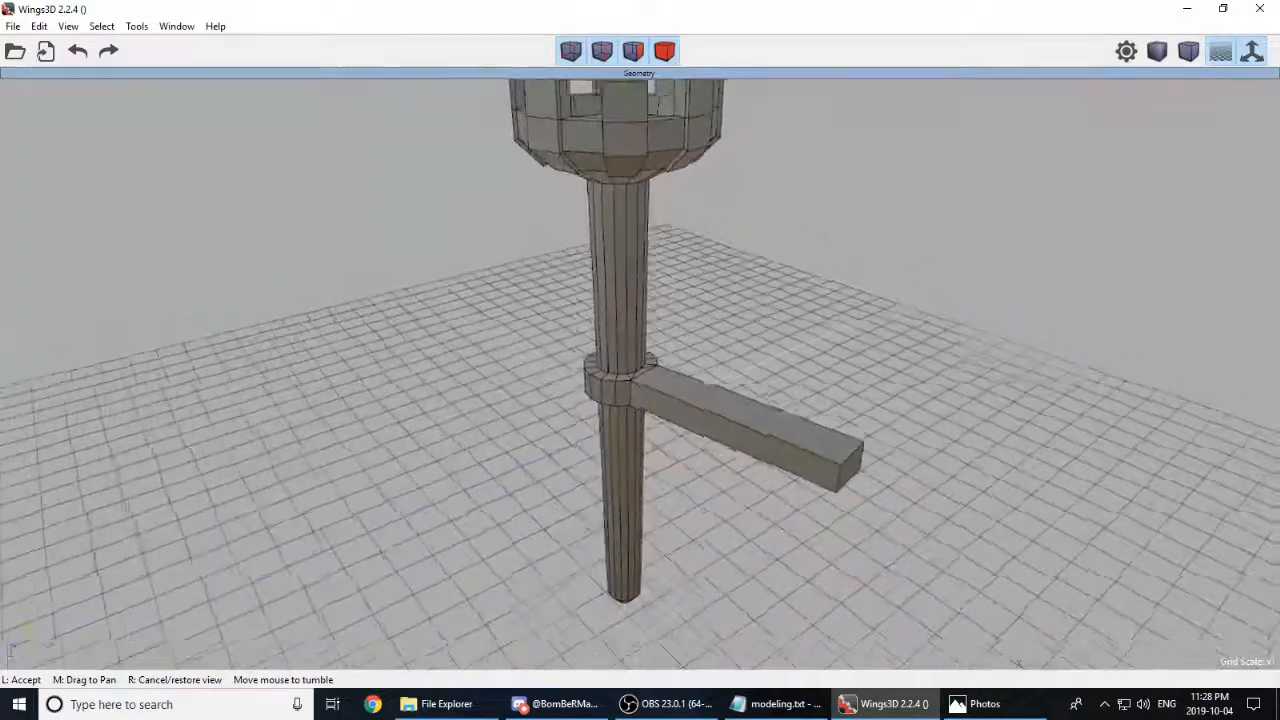
pyautogui.click(784, 369)
pyautogui.scroll(-2, 784, 369)
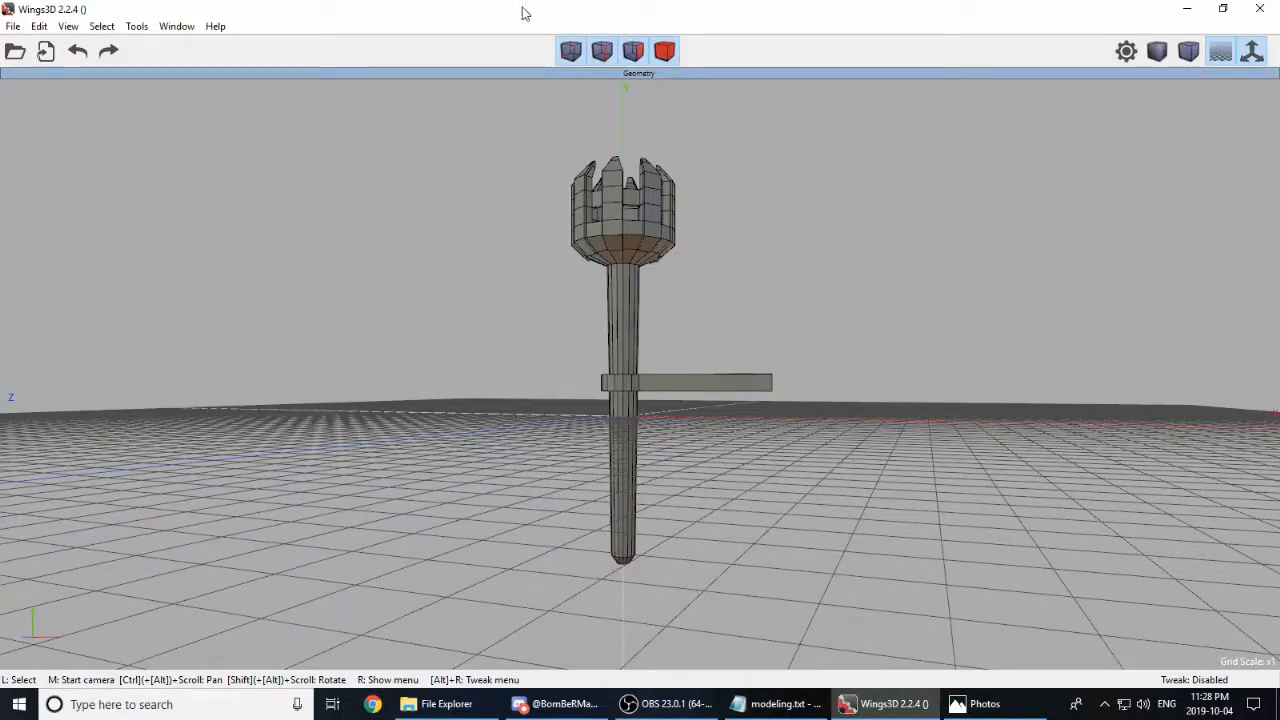
pyautogui.click(570, 50)
pyautogui.moveTo(808, 600); pyautogui.dragTo(529, 382)
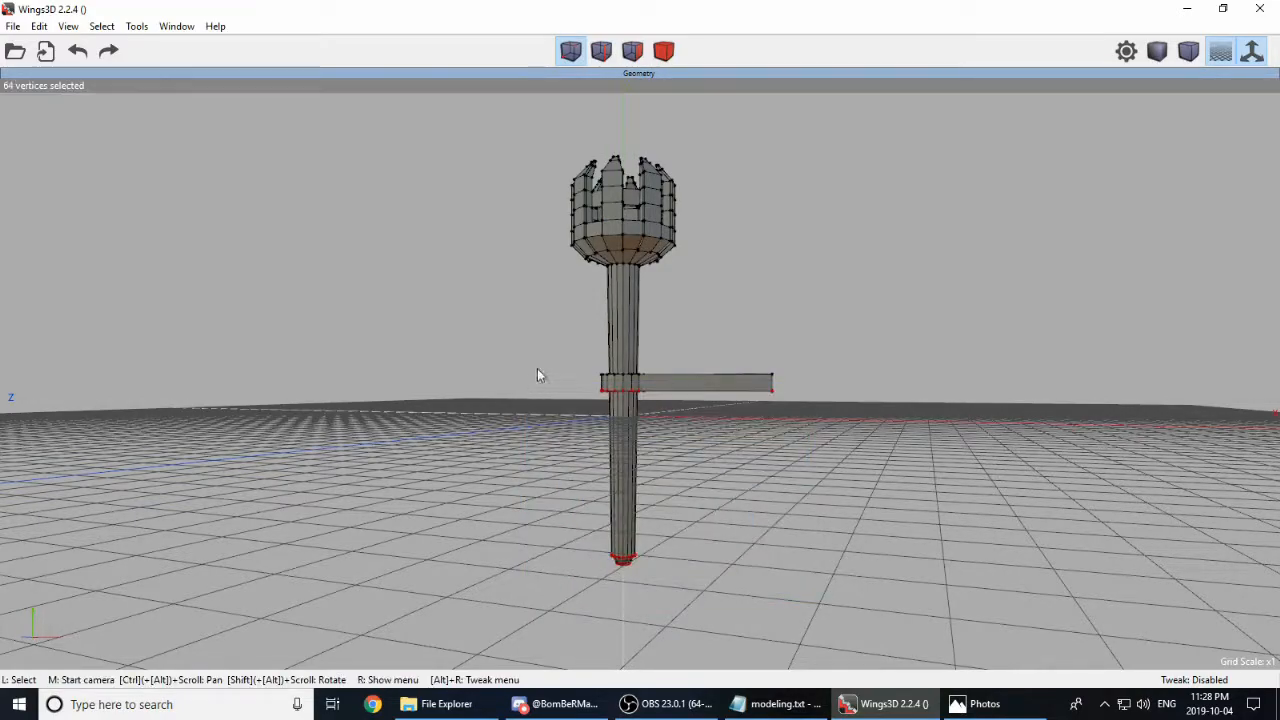
pyautogui.rightClick(810, 284)
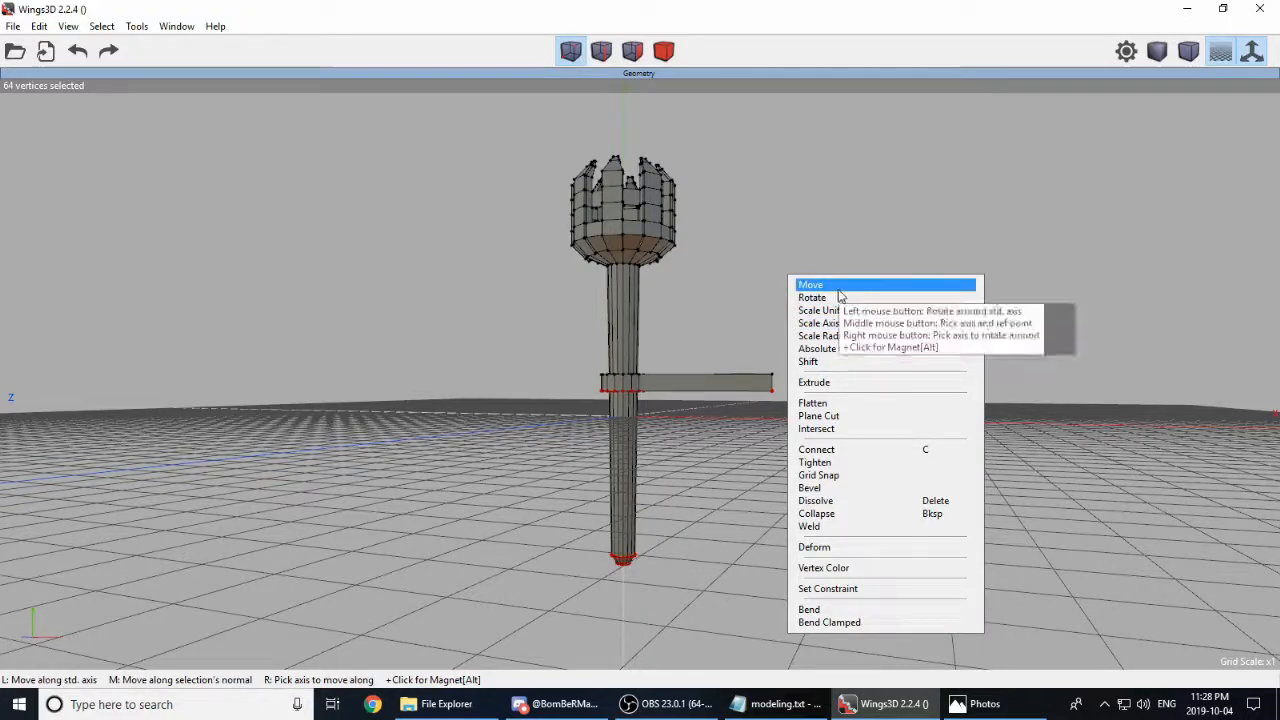
pyautogui.click(837, 288)
pyautogui.click(851, 317)
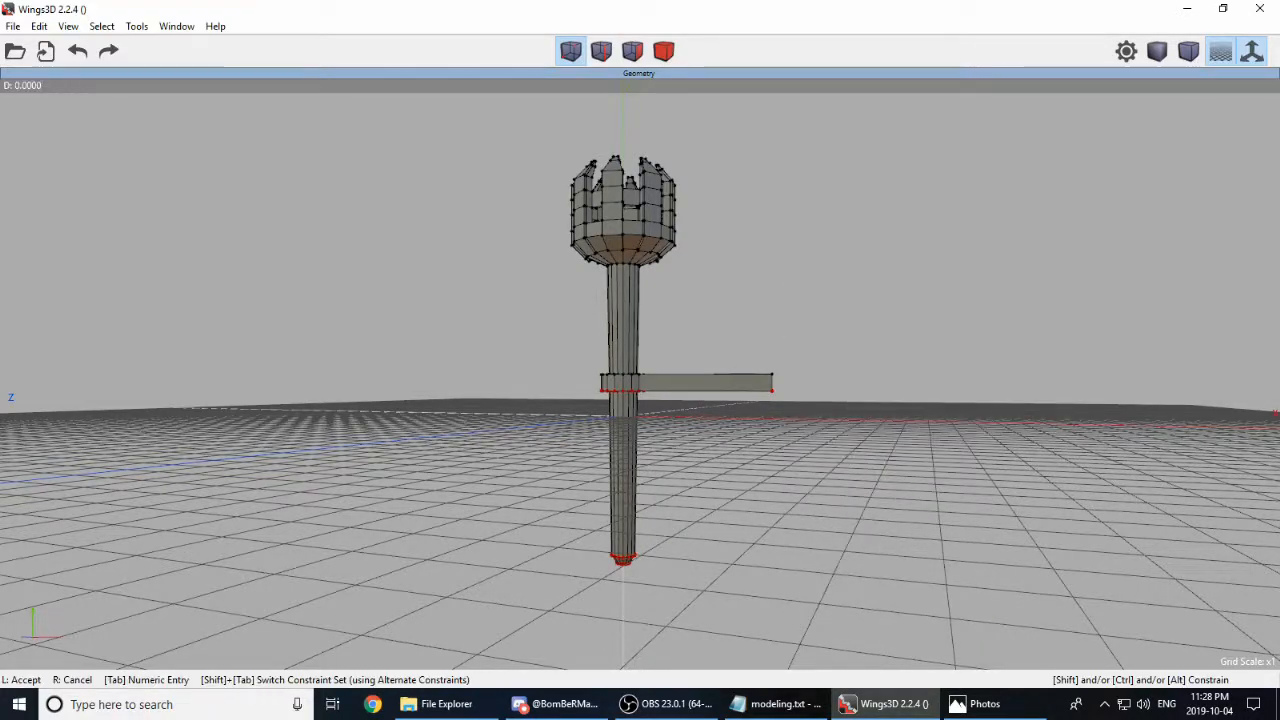
pyautogui.rightClick(780, 286)
# Step: Move the selected lower vertices down along the Y axis by about 0.6 to thicken the collar and bar
pyautogui.rightClick(778, 285)
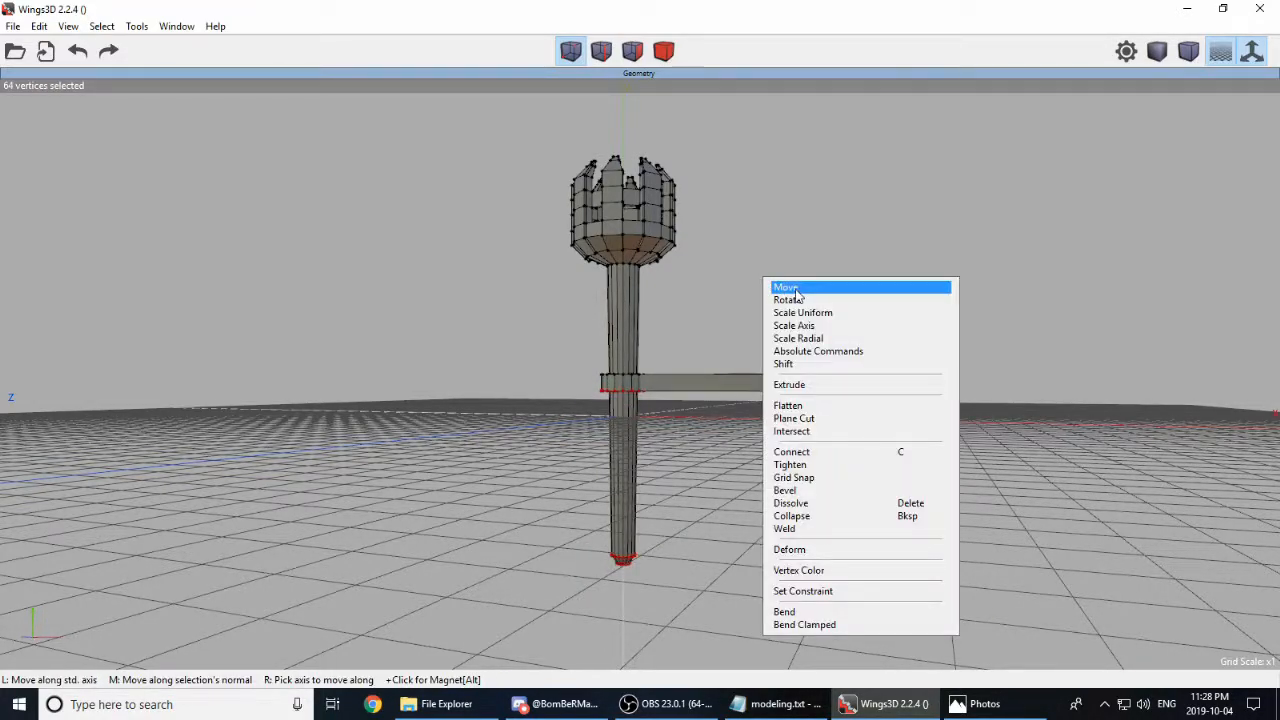
pyautogui.click(790, 288)
pyautogui.click(821, 333)
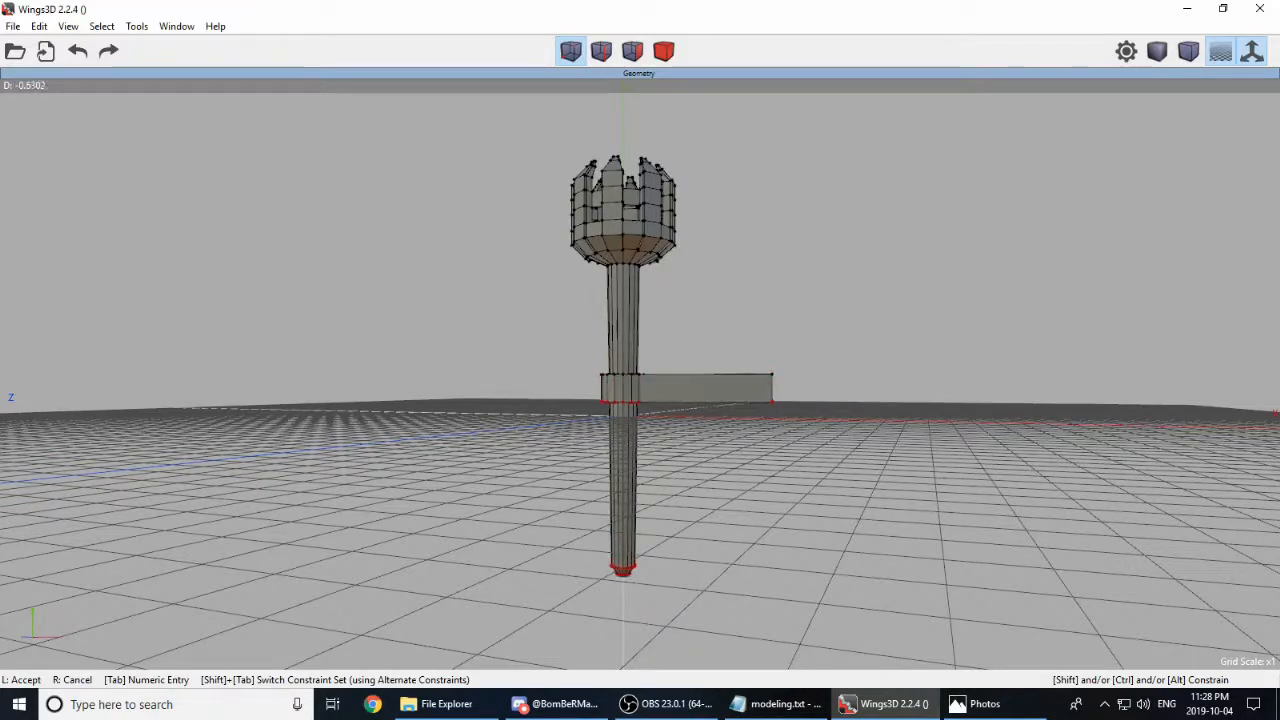
pyautogui.click(725, 376)
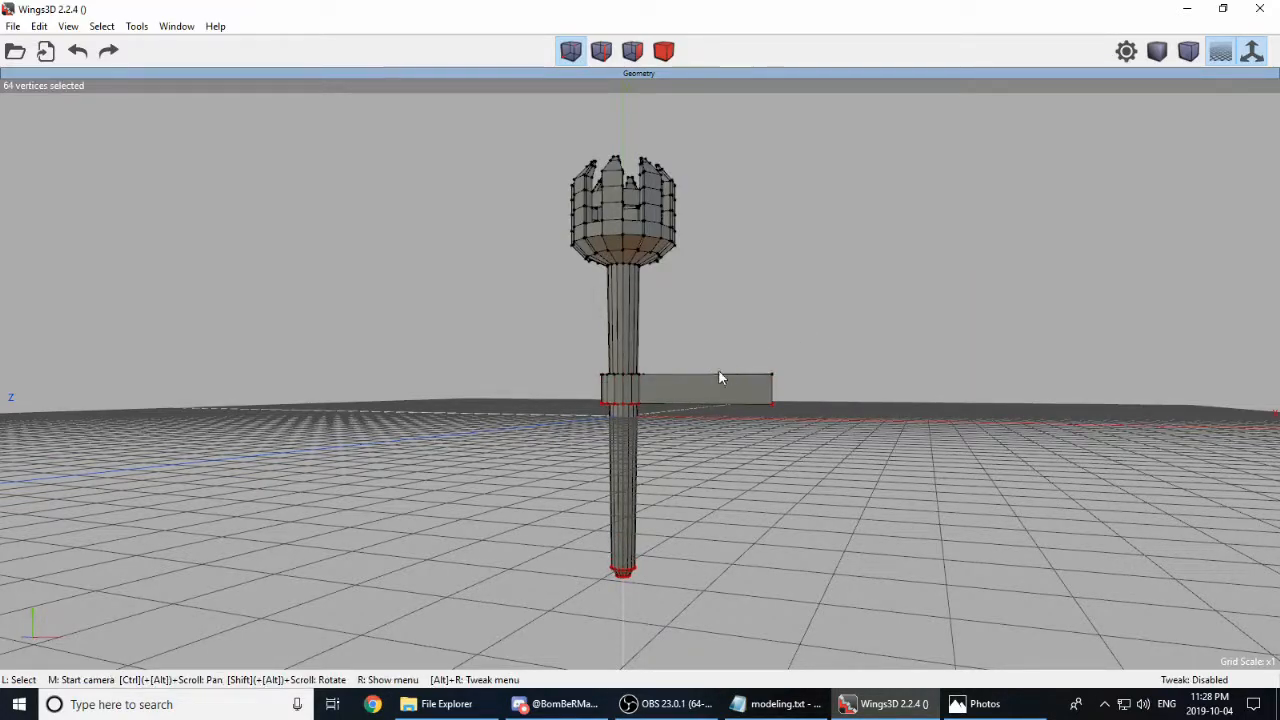
pyautogui.moveTo(642, 388); pyautogui.dragTo(709, 397, button='middle')
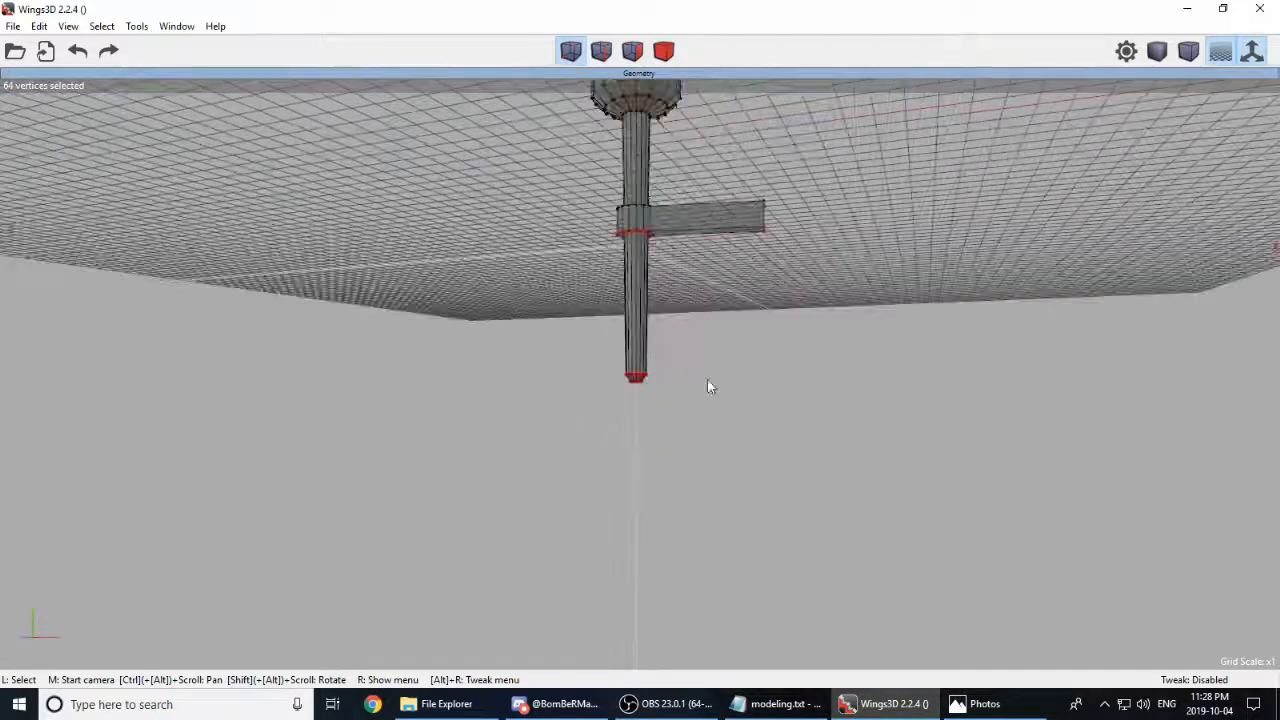
pyautogui.moveTo(707, 217); pyautogui.dragTo(900, 430, button='middle')
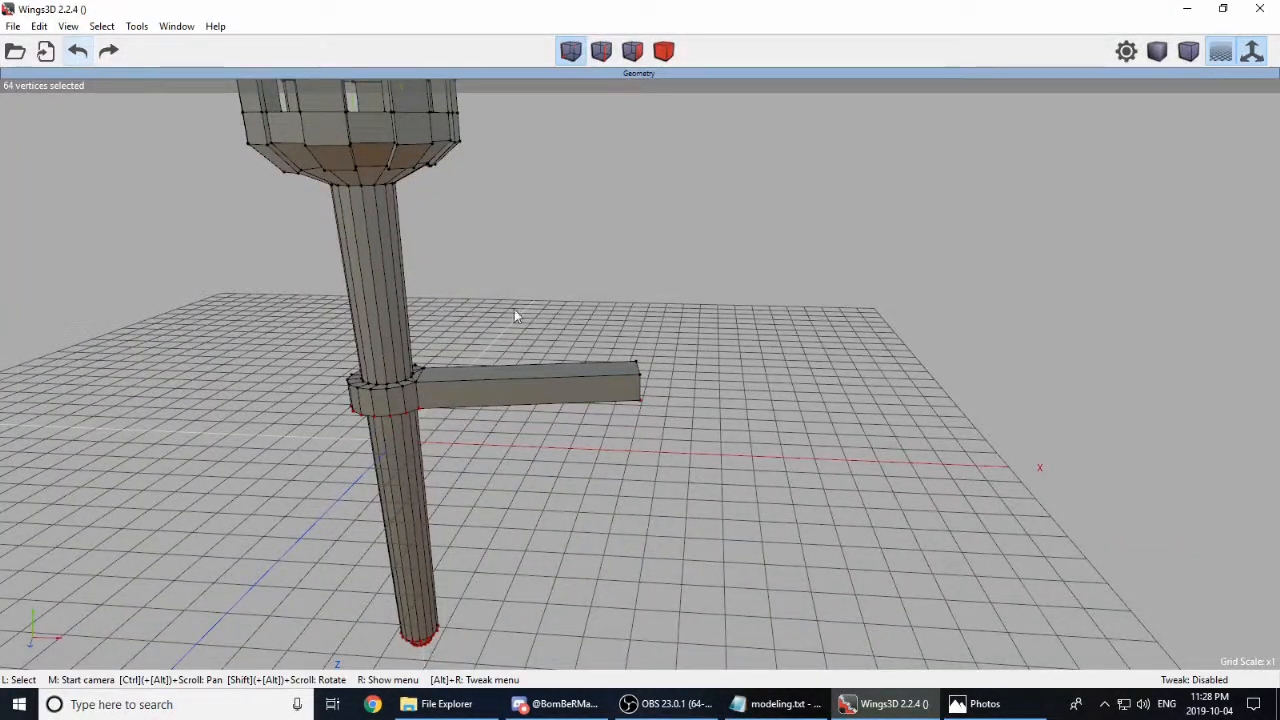
# Step: Move the same vertices back up by about 0.2 along the Y axis, slimming the collar and bar slightly
pyautogui.rightClick(561, 279)
pyautogui.click(561, 279)
pyautogui.click(573, 296)
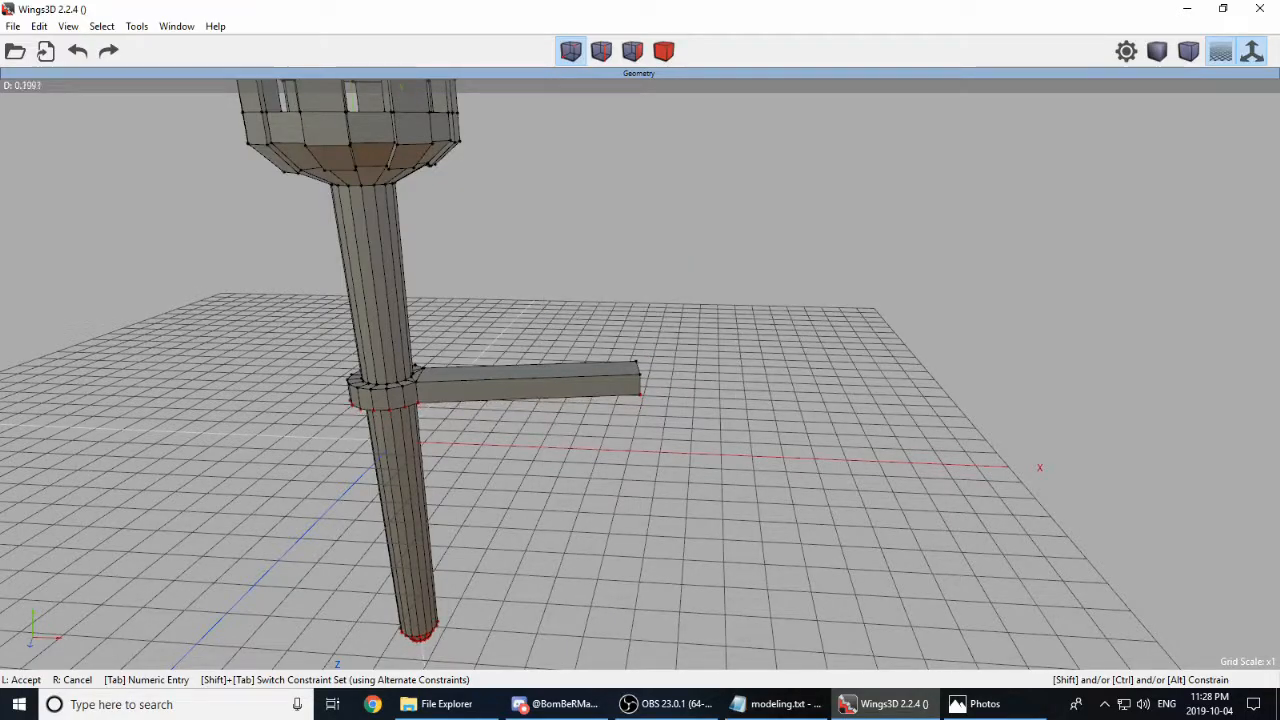
pyautogui.click(543, 315)
pyautogui.moveTo(504, 323); pyautogui.dragTo(640, 424, button='middle')
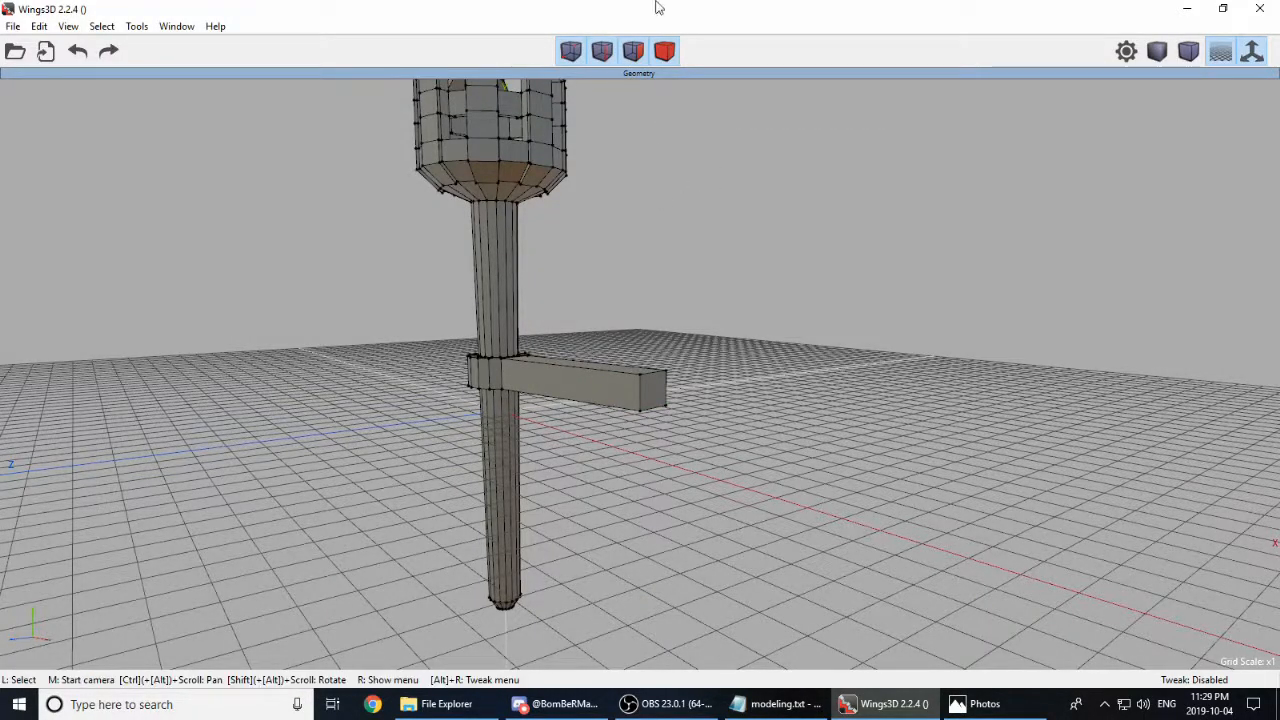
# Step: Extrude the bar's square end face outward along its normal by about 0.5 to form a short end segment
pyautogui.click(633, 51)
pyautogui.click(652, 390)
pyautogui.rightClick(683, 340)
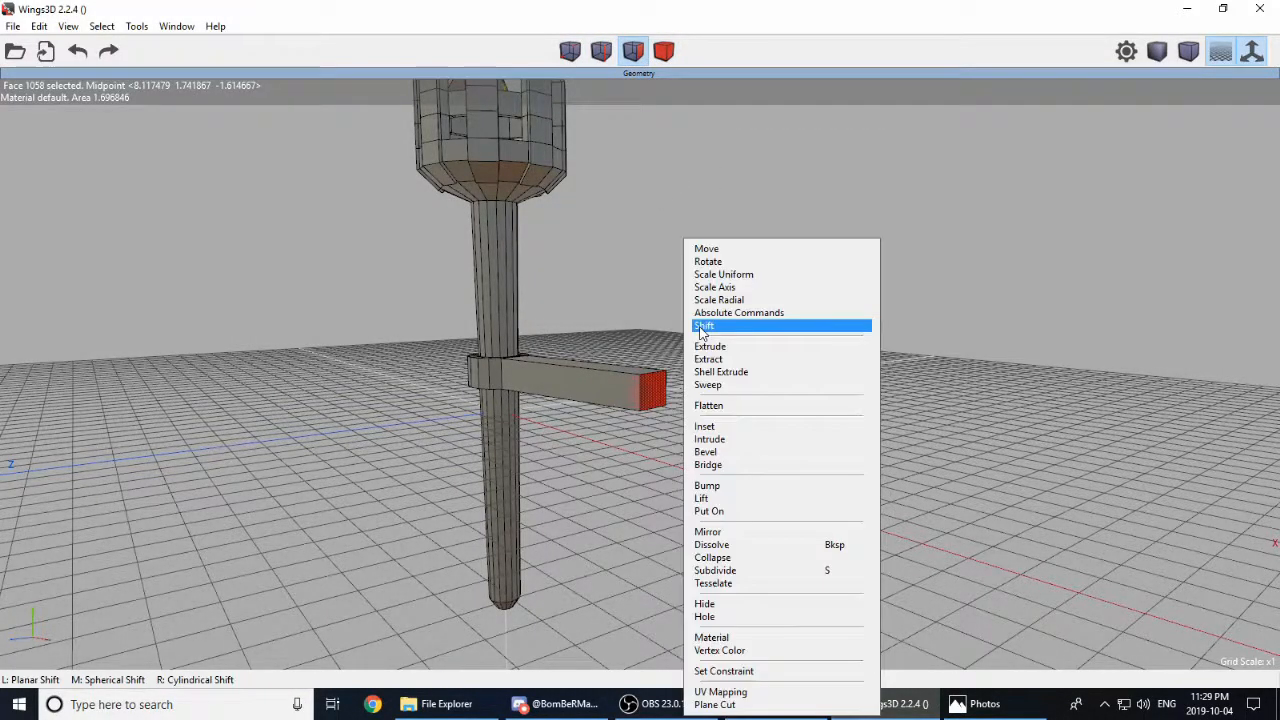
pyautogui.click(710, 344)
pyautogui.click(710, 344)
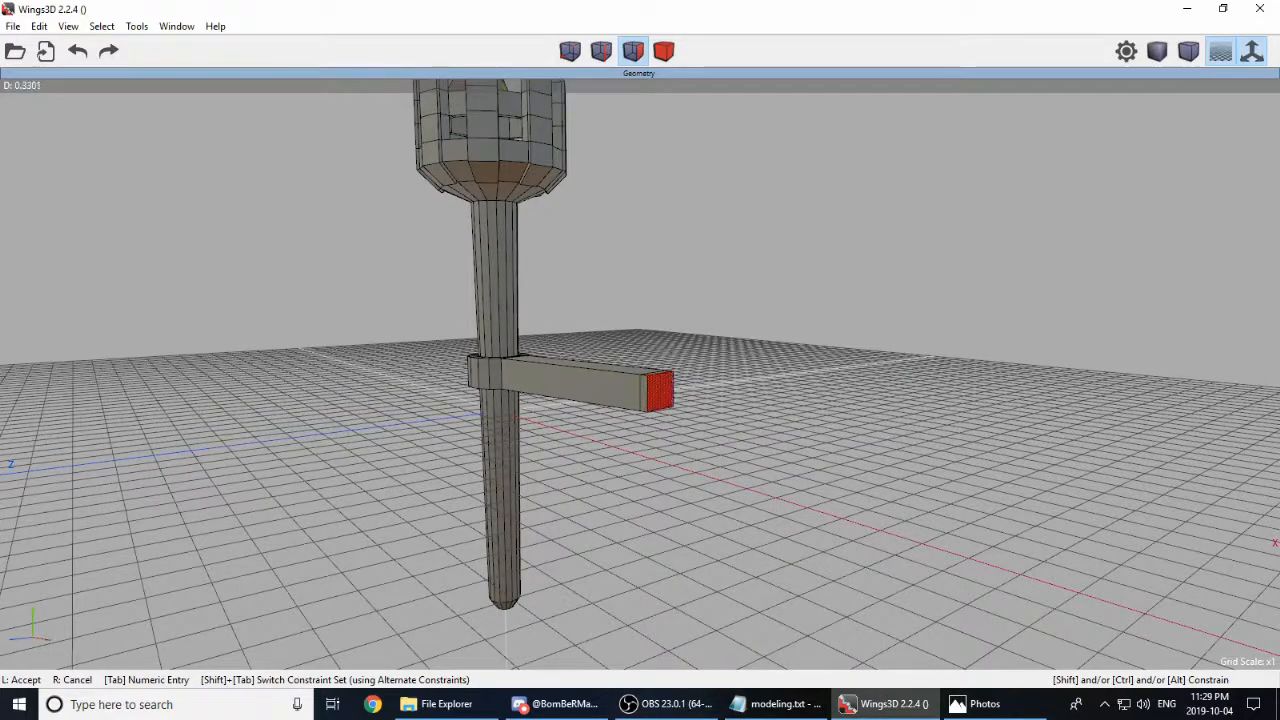
pyautogui.click(695, 356)
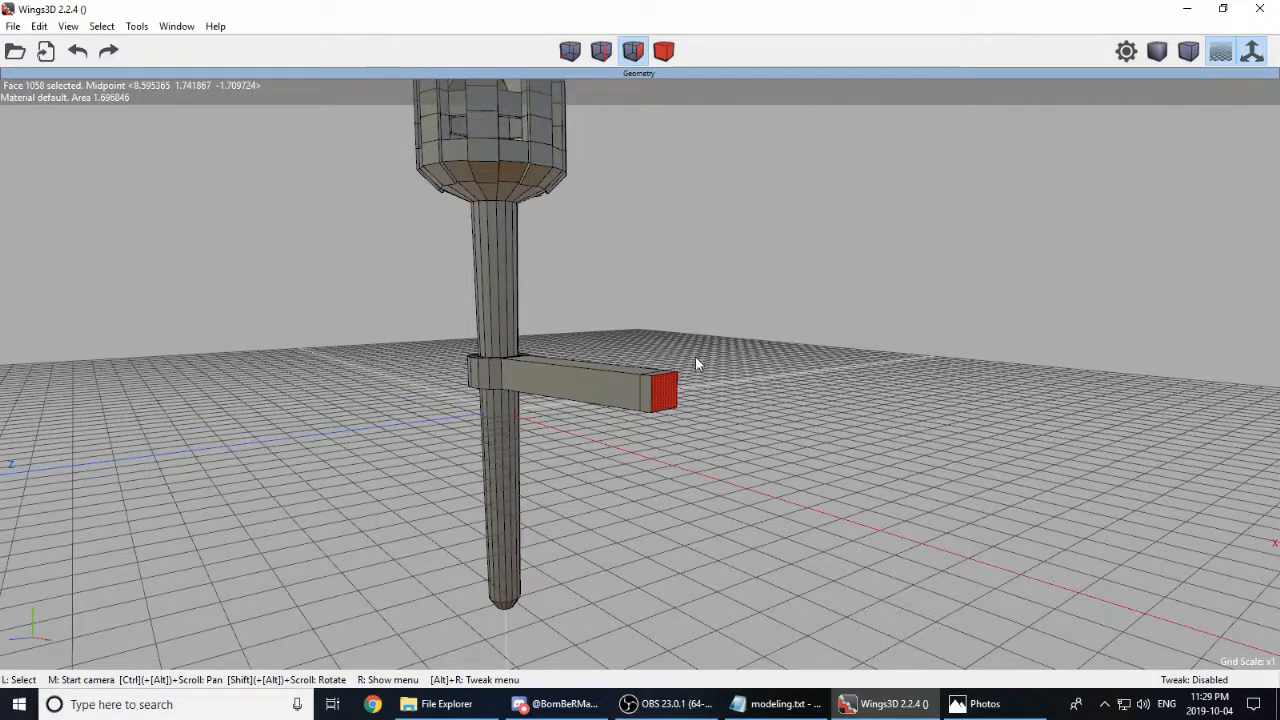
# Step: Select only the four side faces around the short segment at the bar's free end
pyautogui.middleClick(695, 356)
pyautogui.click(638, 393)
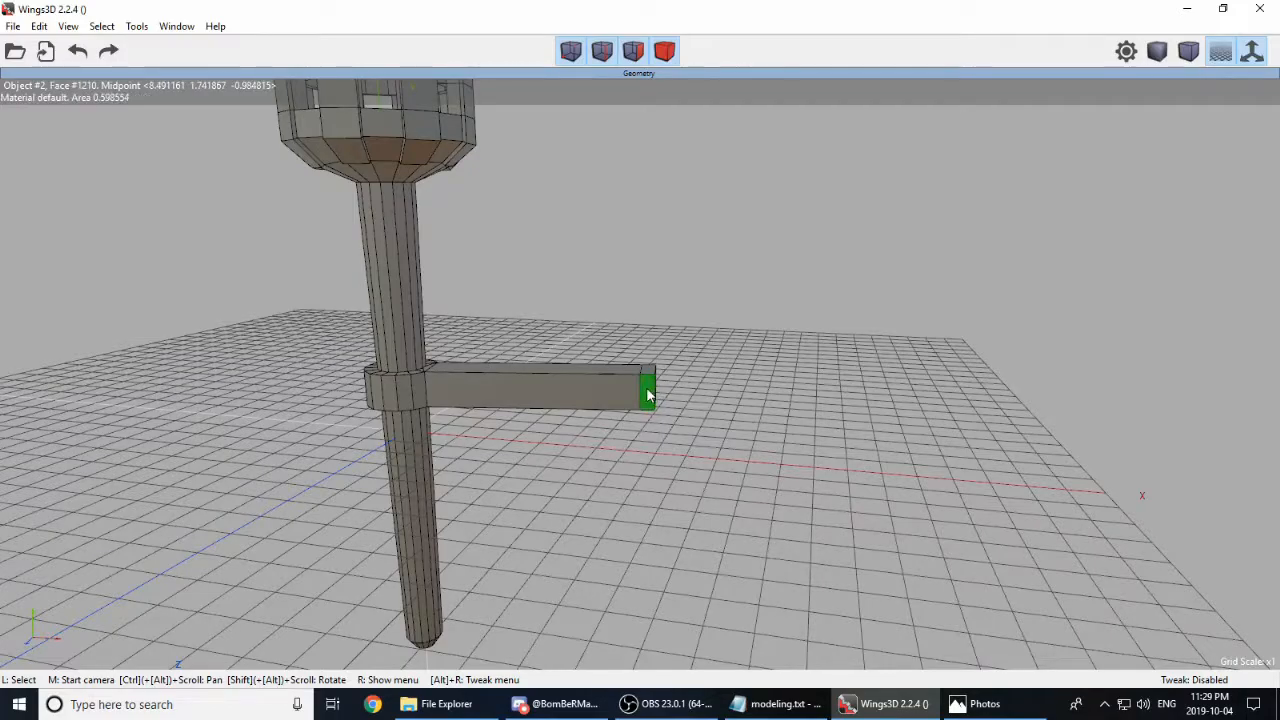
pyautogui.click(647, 395)
pyautogui.middleClick(698, 408)
pyautogui.click(596, 412)
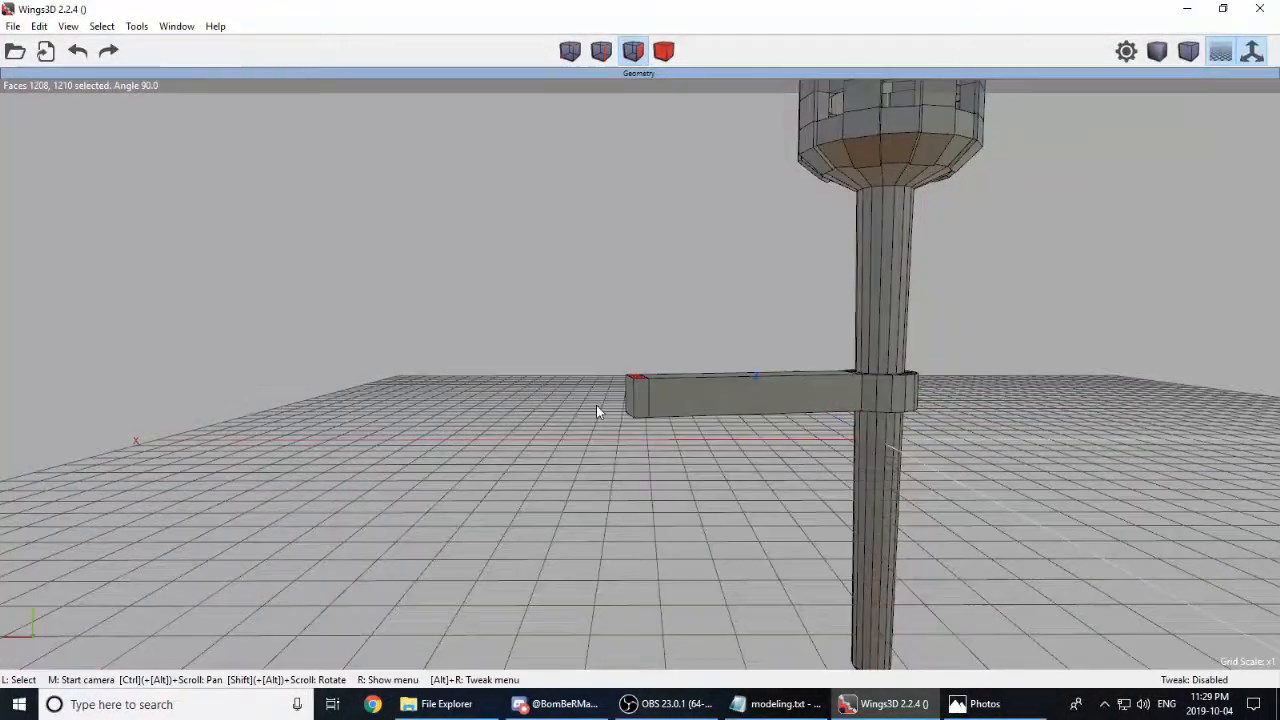
pyautogui.middleClick(682, 299)
pyautogui.click(645, 376)
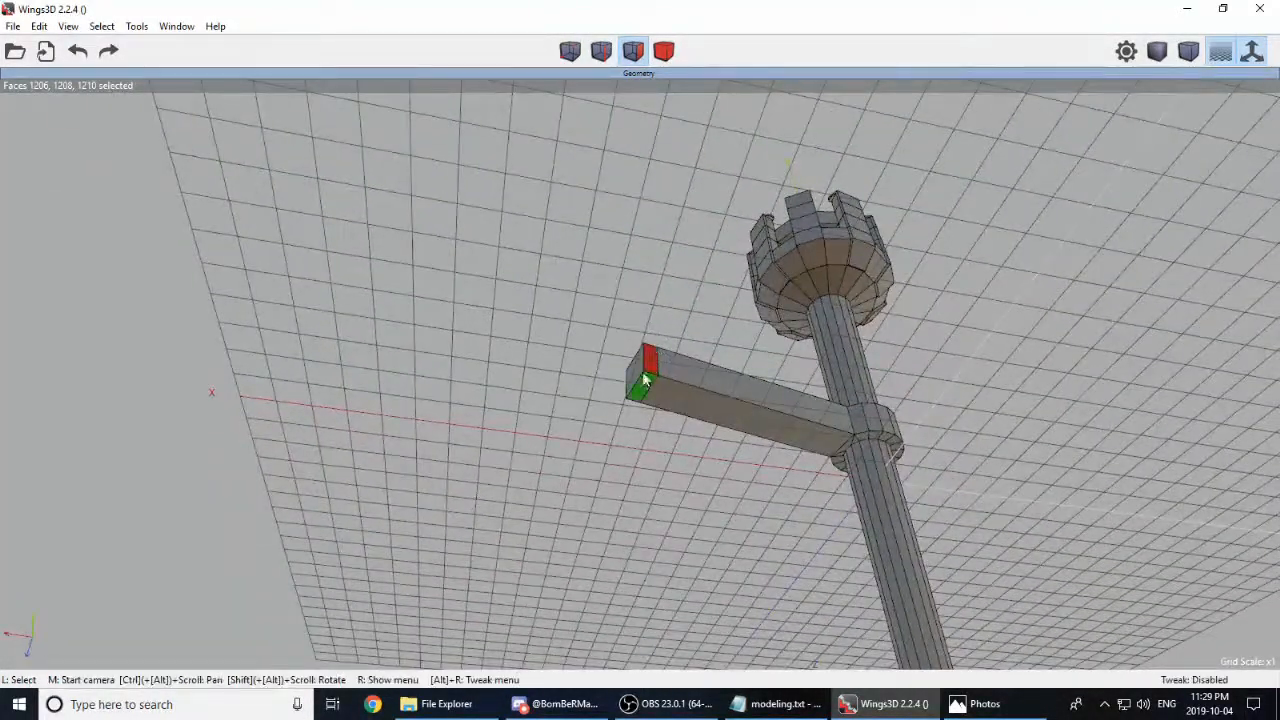
pyautogui.middleClick(665, 446)
pyautogui.click(797, 405)
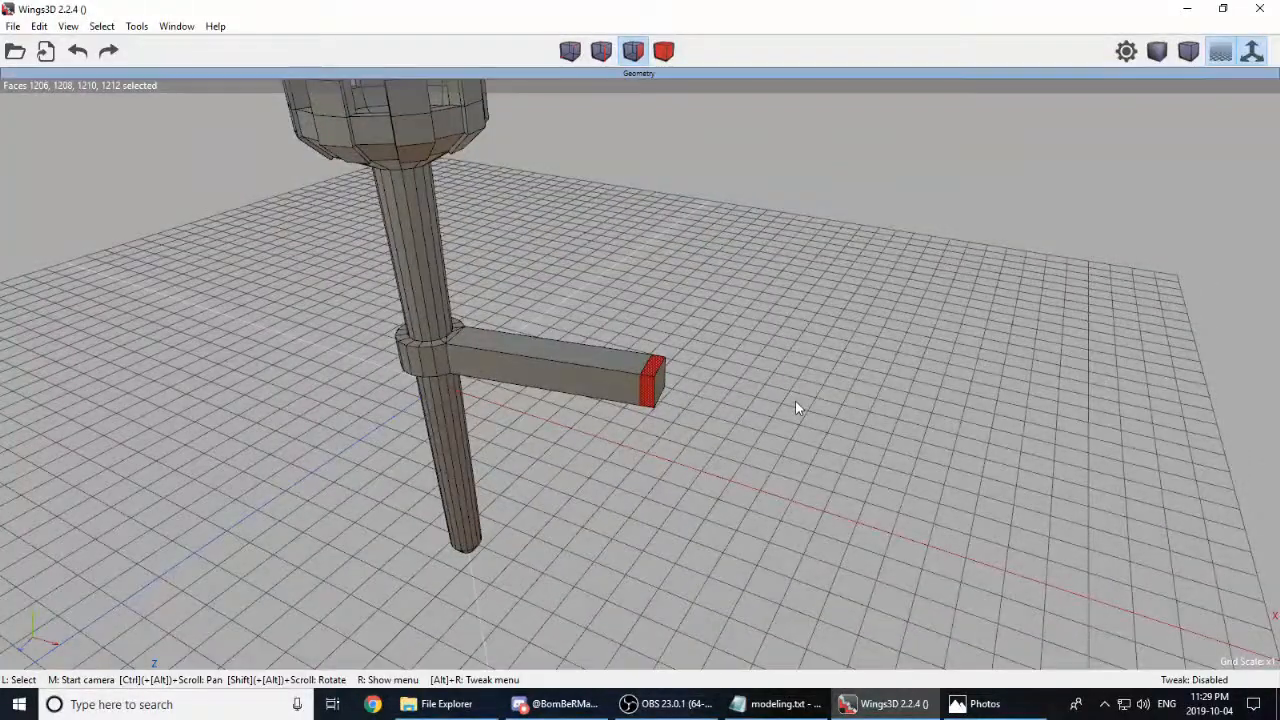
# Step: Extrude the four selected side faces outward along their normals by about 3.35 to form a flat square plate
pyautogui.rightClick(797, 405)
pyautogui.click(806, 346)
pyautogui.click(808, 351)
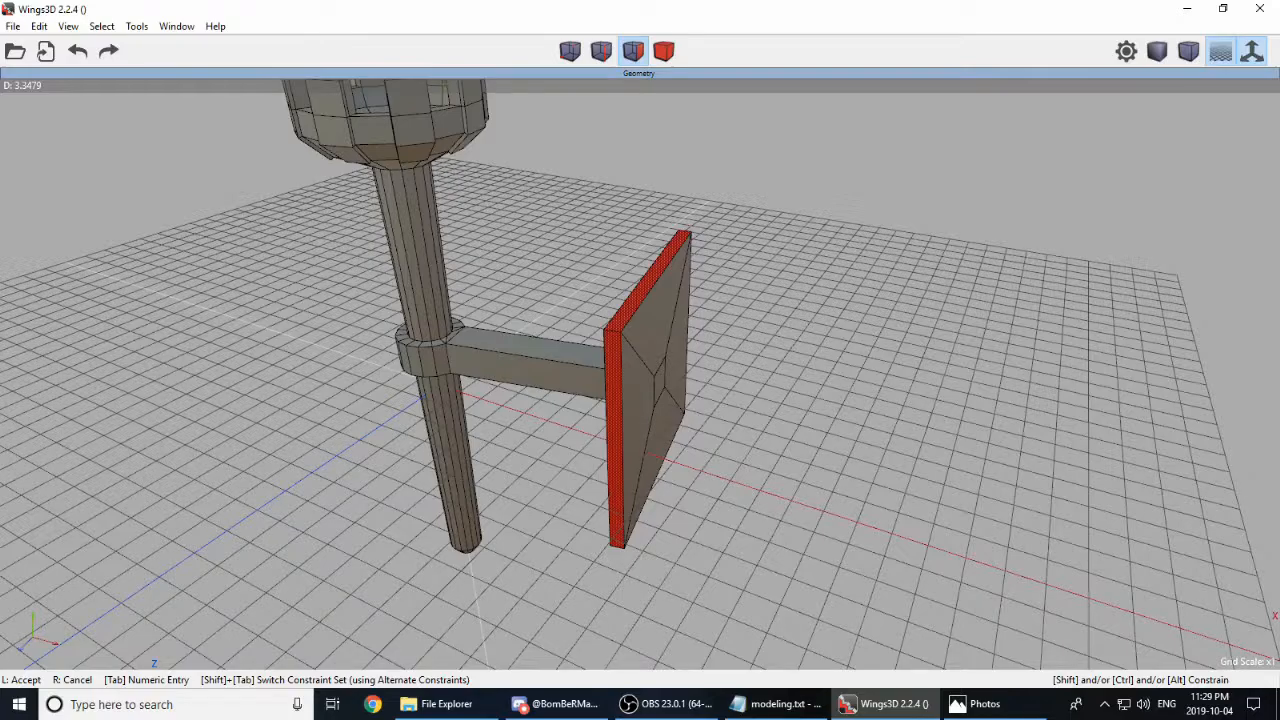
pyautogui.click(683, 405)
# Step: Try narrowing the end plate by scaling its rim faces along the Z axis, and undo the scaling
pyautogui.middleClick(815, 428)
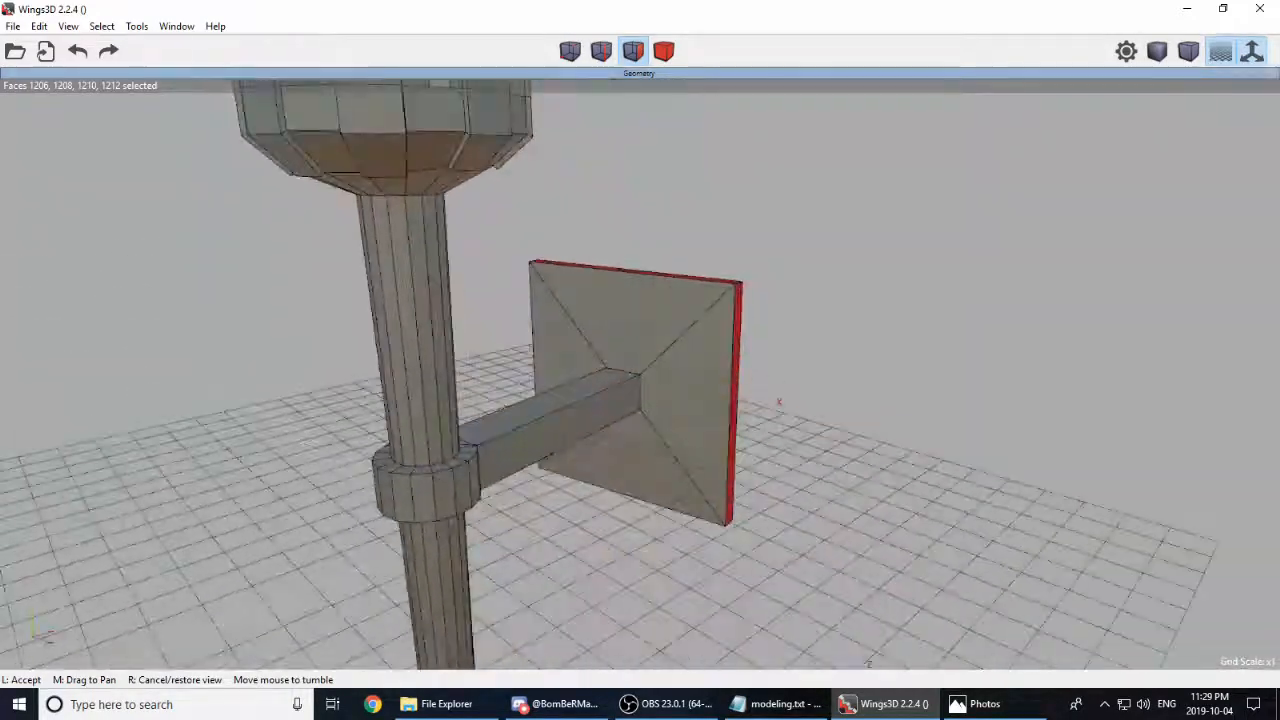
pyautogui.click(900, 317)
pyautogui.rightClick(935, 293)
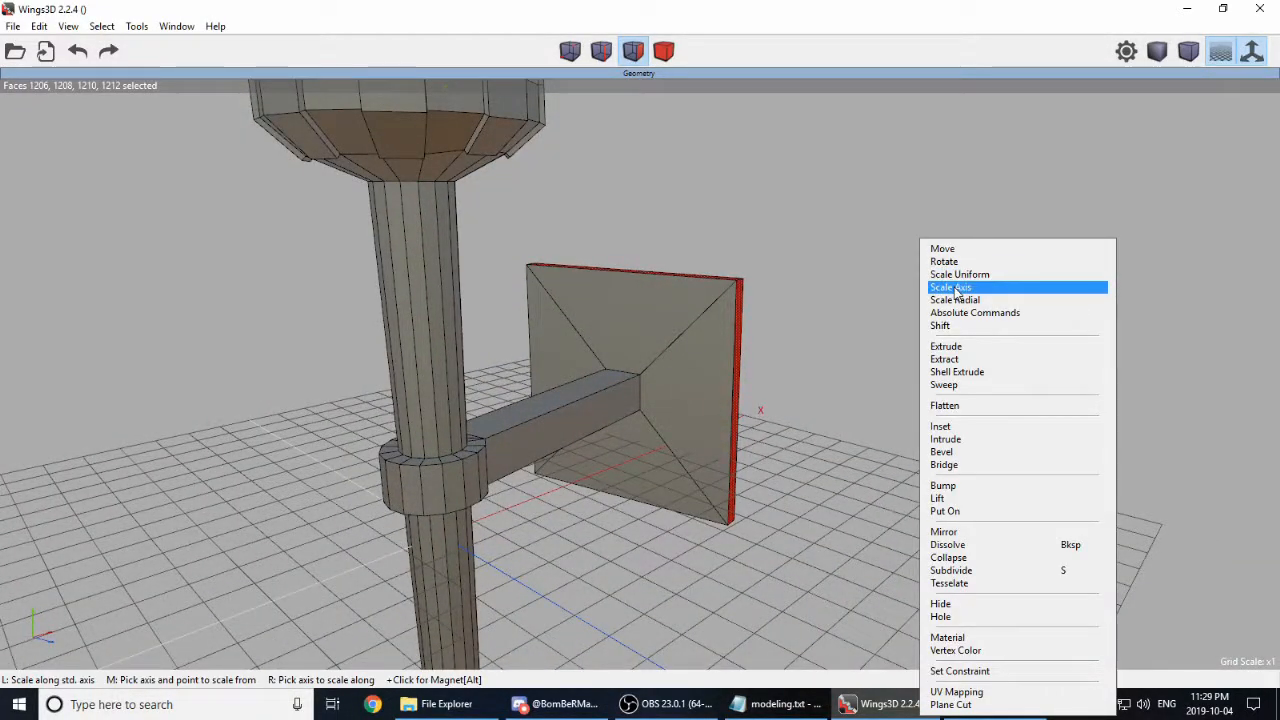
pyautogui.click(945, 287)
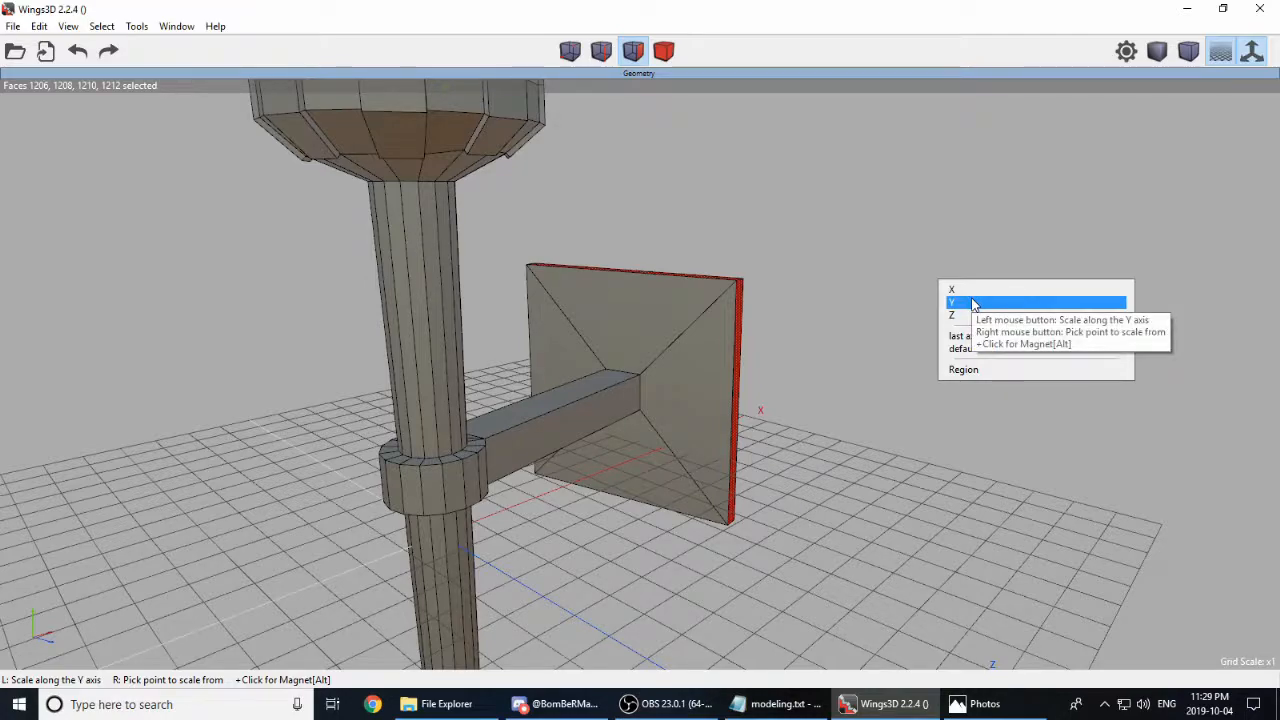
pyautogui.click(965, 316)
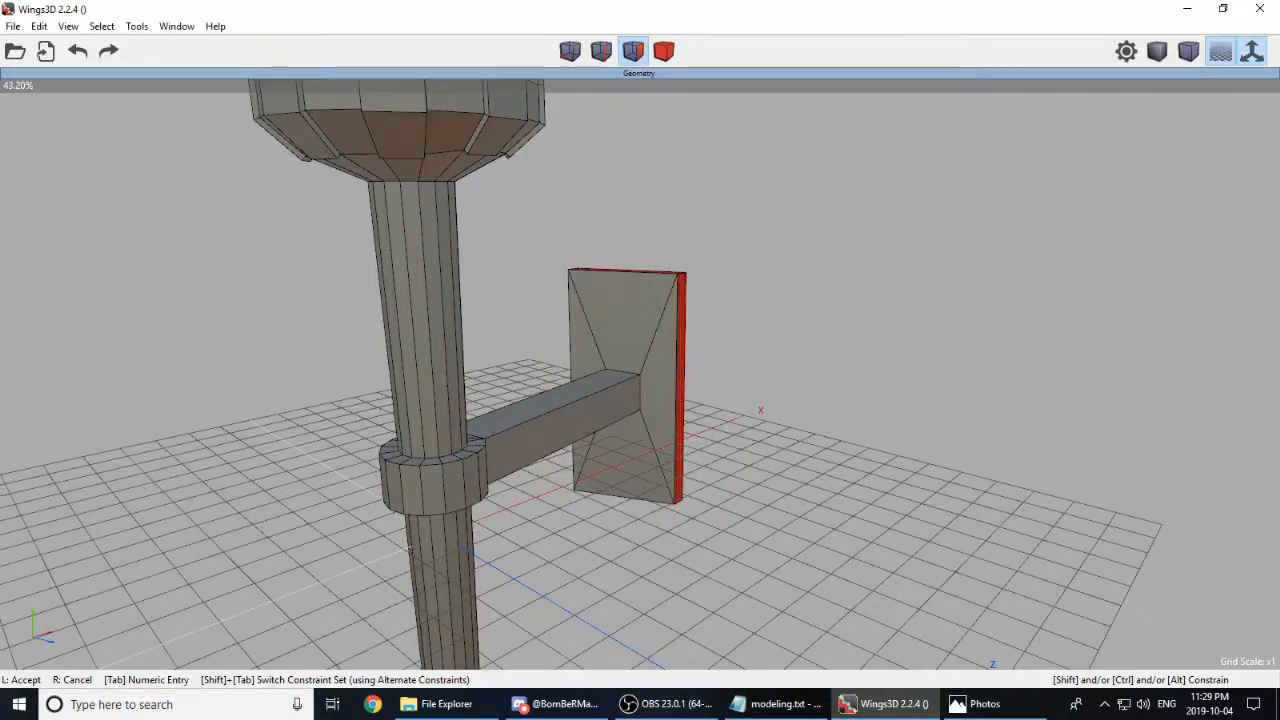
pyautogui.click(967, 311)
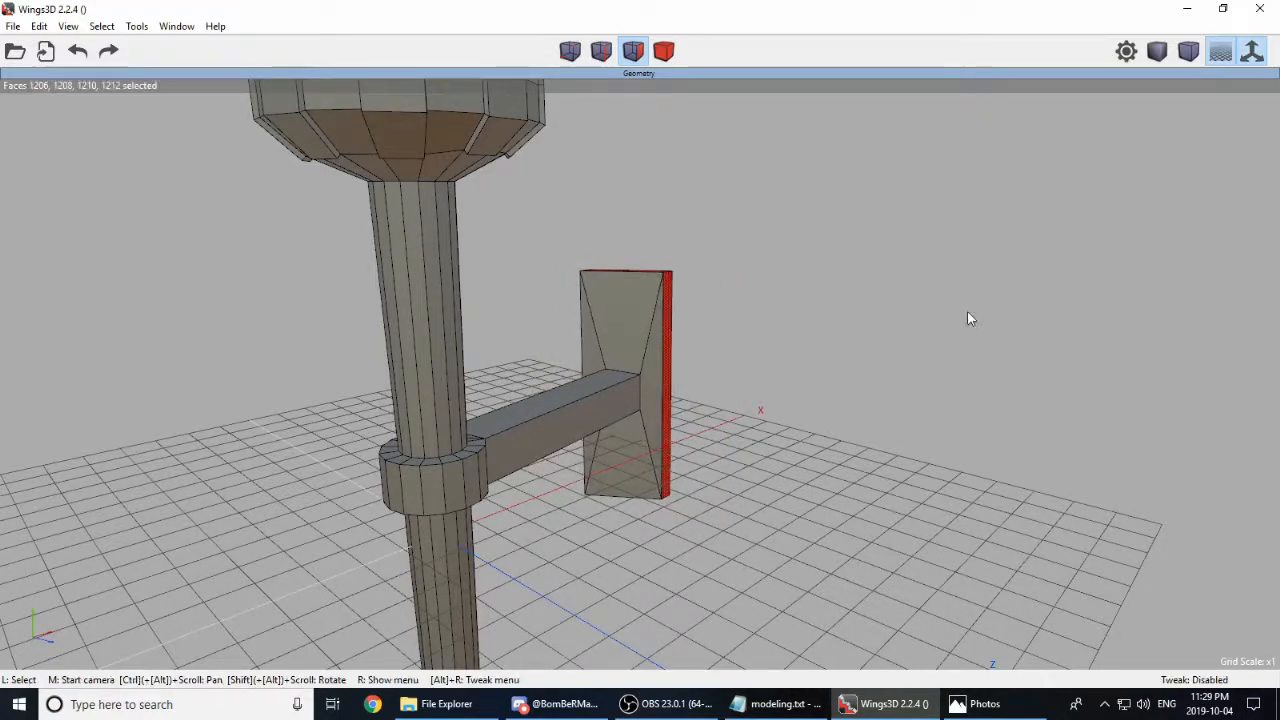
pyautogui.middleClick(969, 312)
pyautogui.click(375, 130)
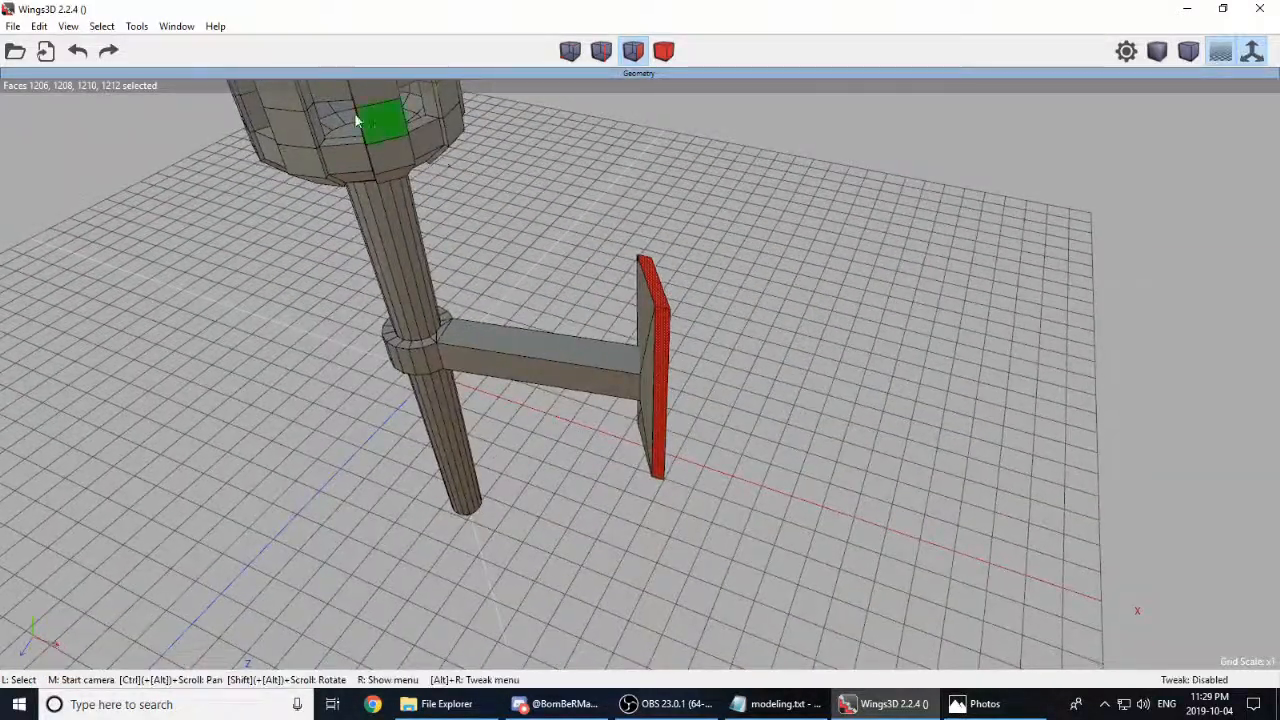
pyautogui.hotkey('ctrl', 'z')
pyautogui.hotkey('ctrl', 'z')
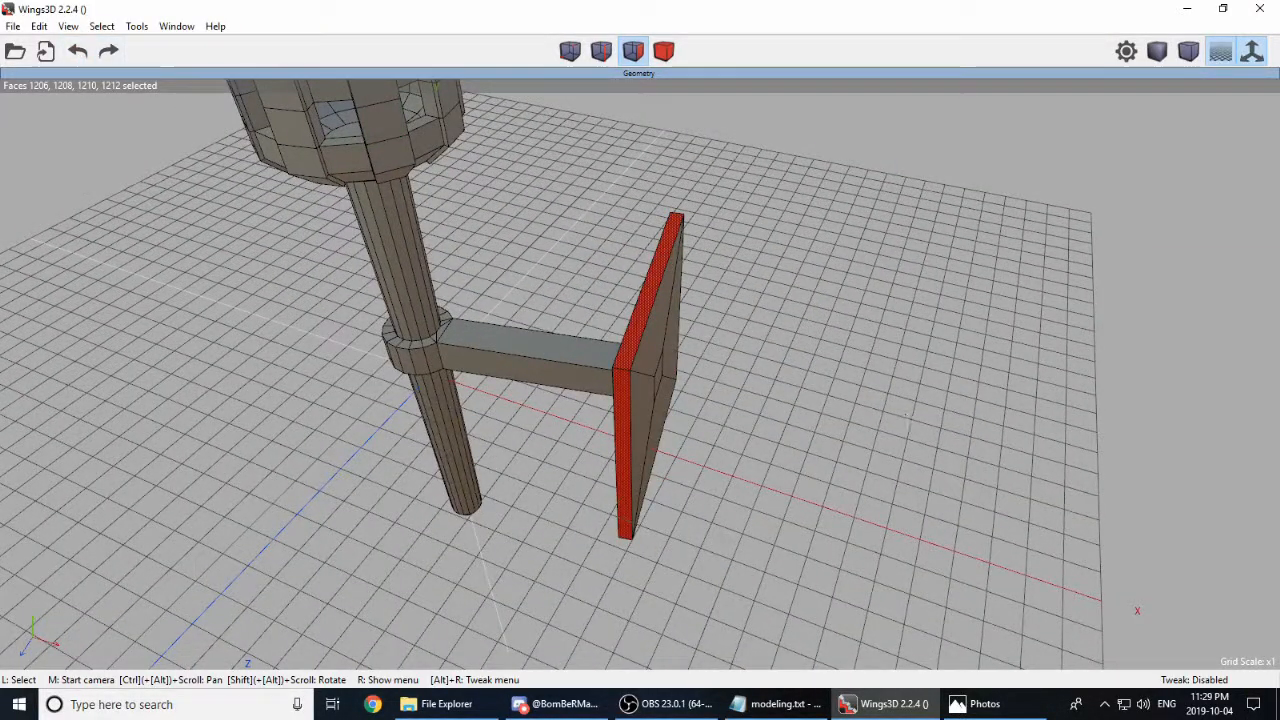
# Step: Examine the square end plate's proportions against the torch from several angles and distances
pyautogui.middleClick(905, 415)
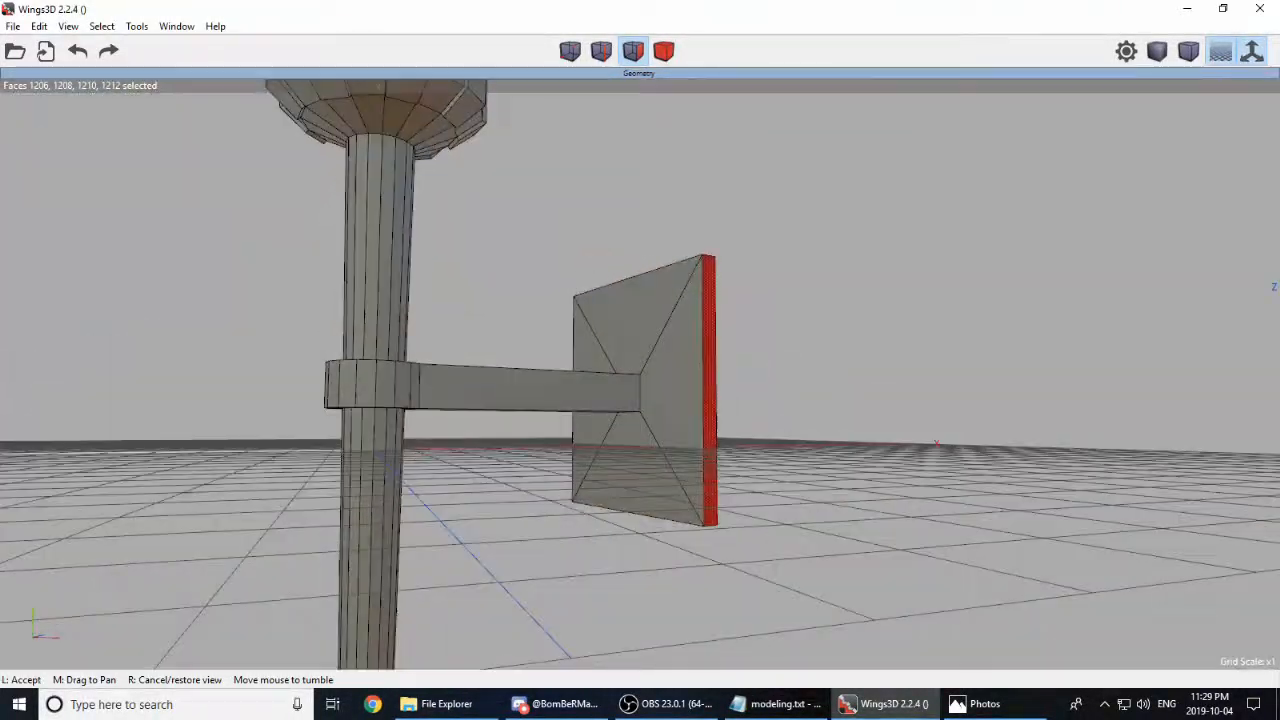
pyautogui.click(884, 349)
pyautogui.scroll(-5, 913, 423)
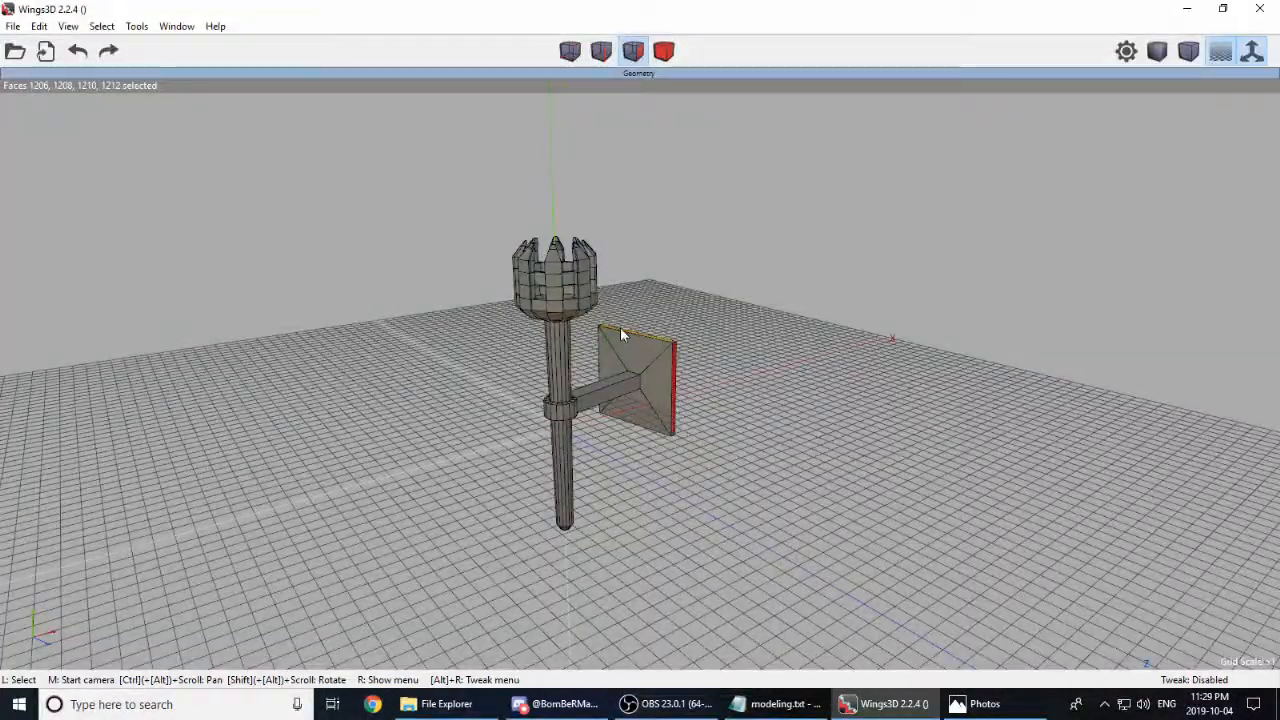
pyautogui.scroll(7, 640, 373)
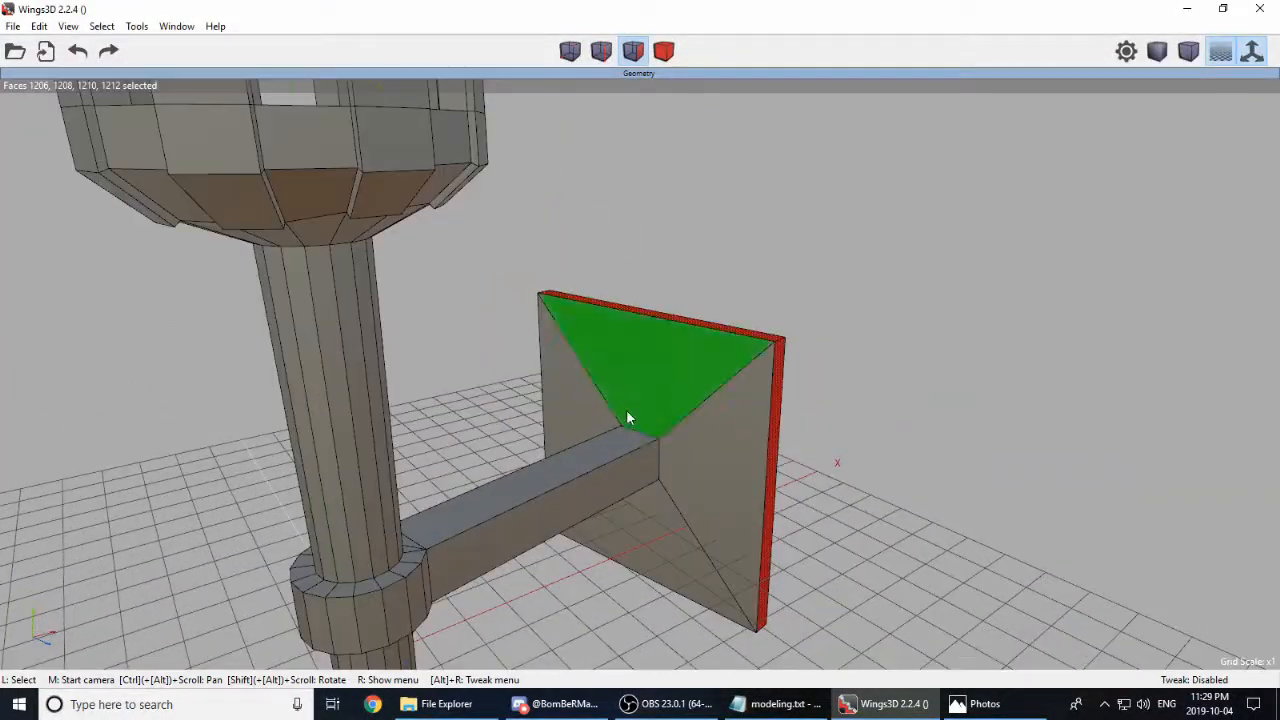
pyautogui.middleClick(831, 501)
pyautogui.click(785, 493)
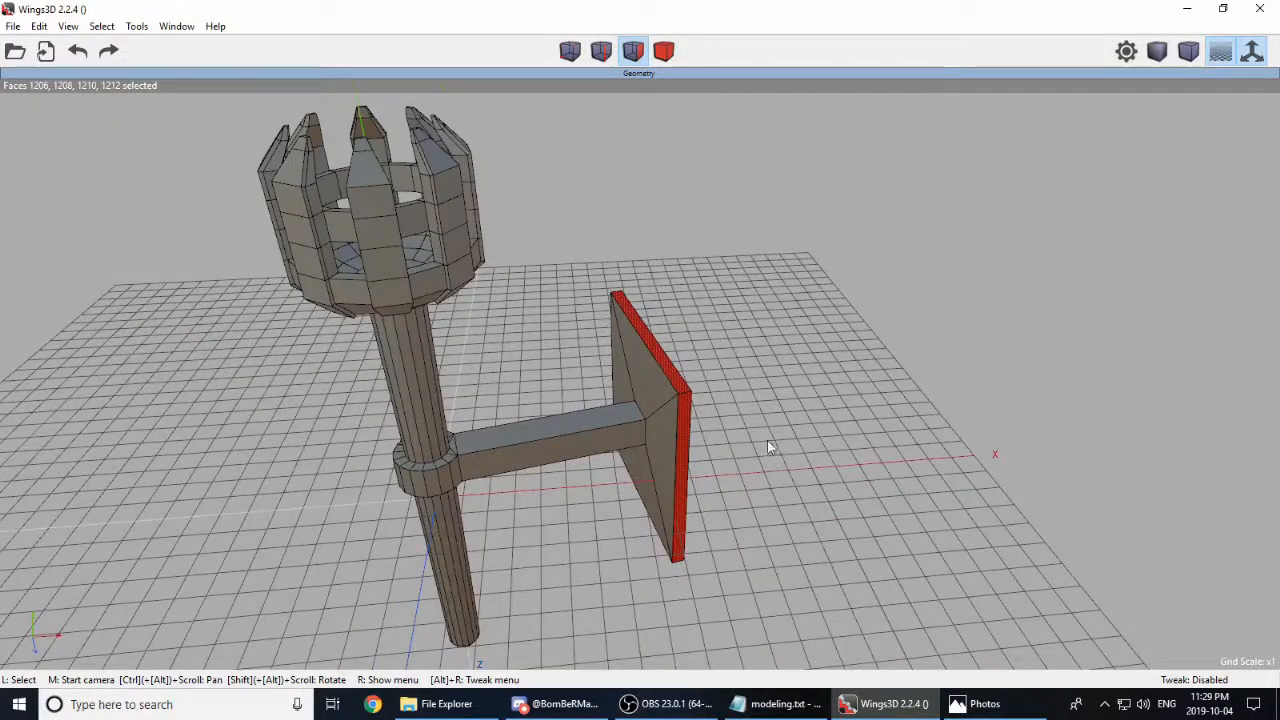
pyautogui.rightClick(716, 350)
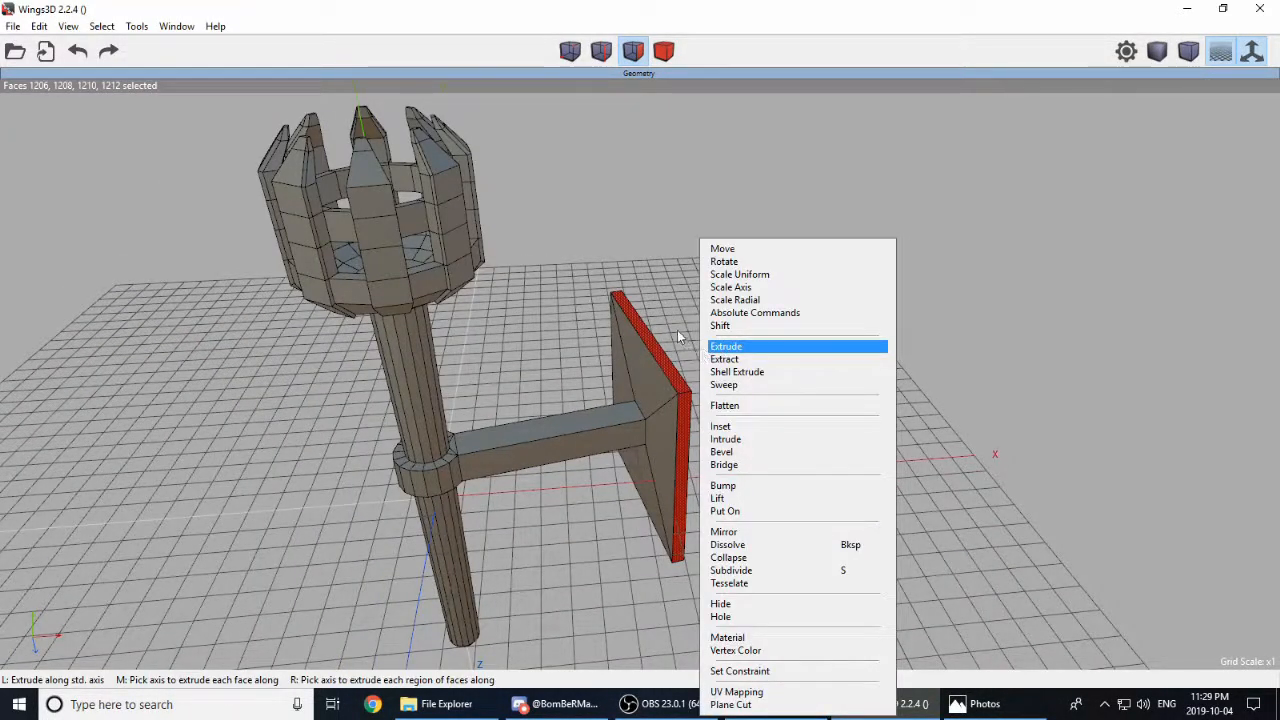
pyautogui.click(672, 323)
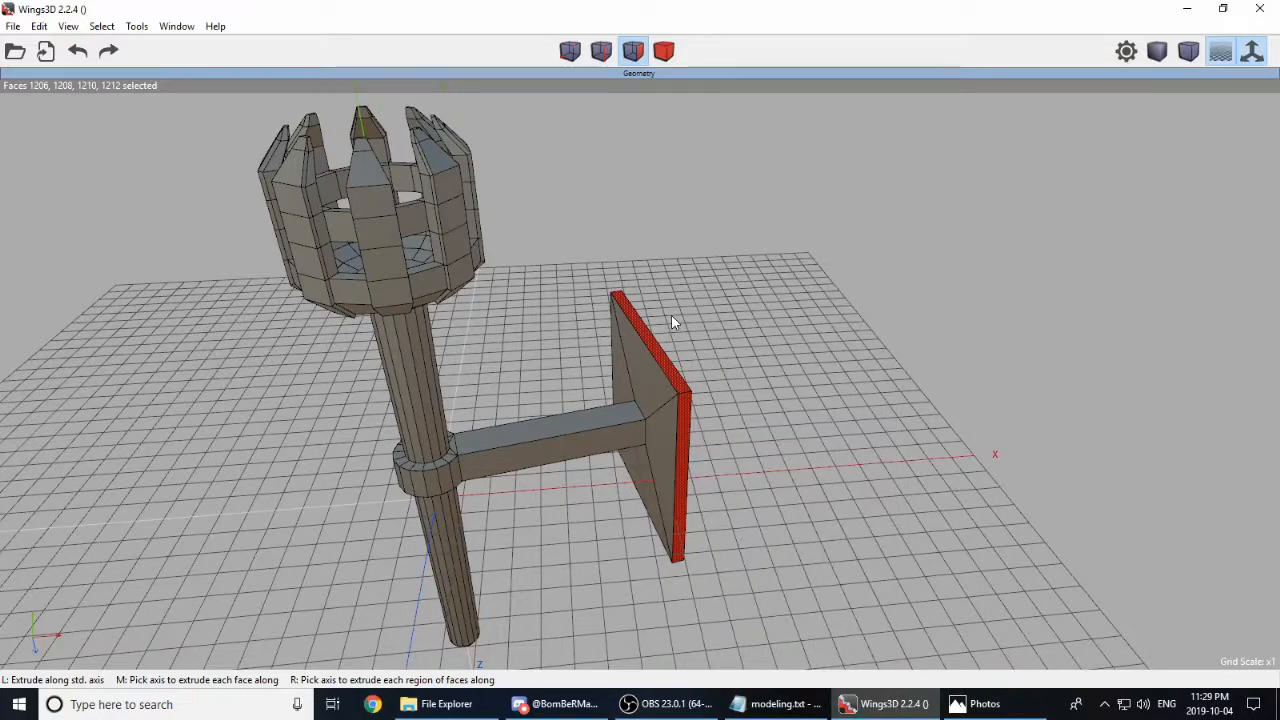
# Step: Select the whole torch object and rotate it around the Y axis until the bar lines up with the X axis
pyautogui.press('space')
pyautogui.scroll(-3, 655, 339)
pyautogui.click(662, 52)
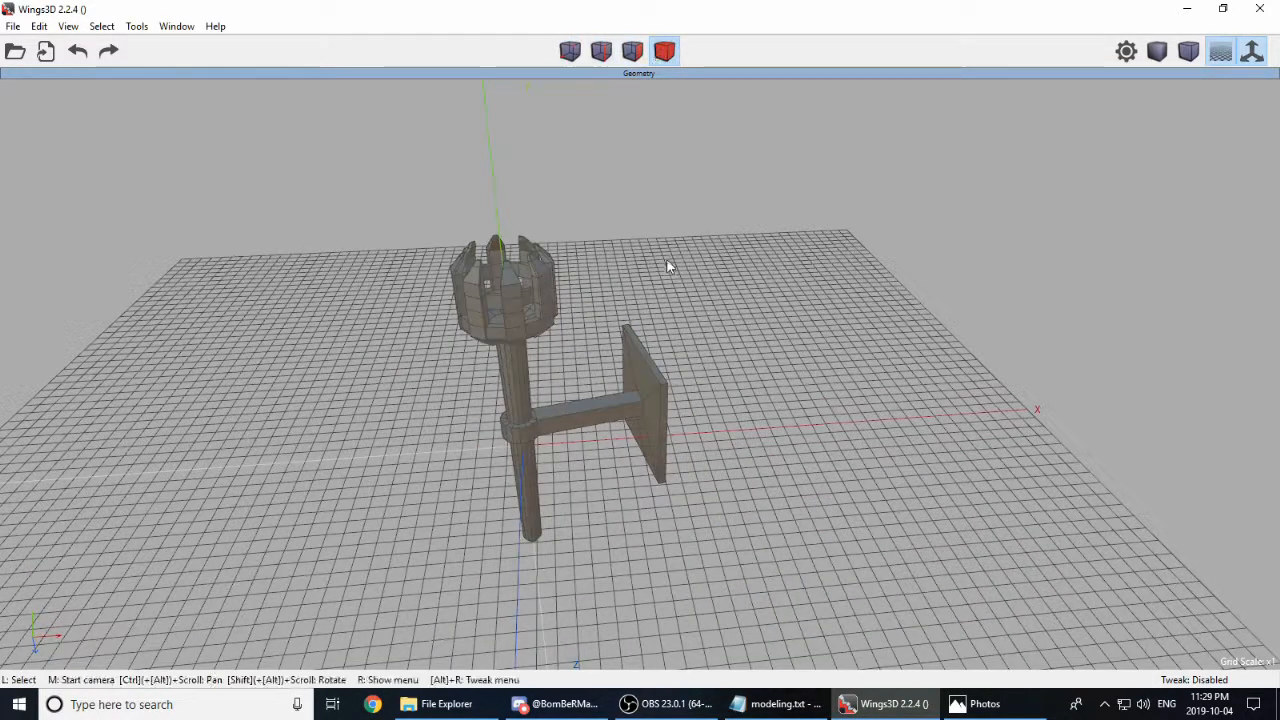
pyautogui.click(519, 369)
pyautogui.middleClick(835, 398)
pyautogui.click(834, 393)
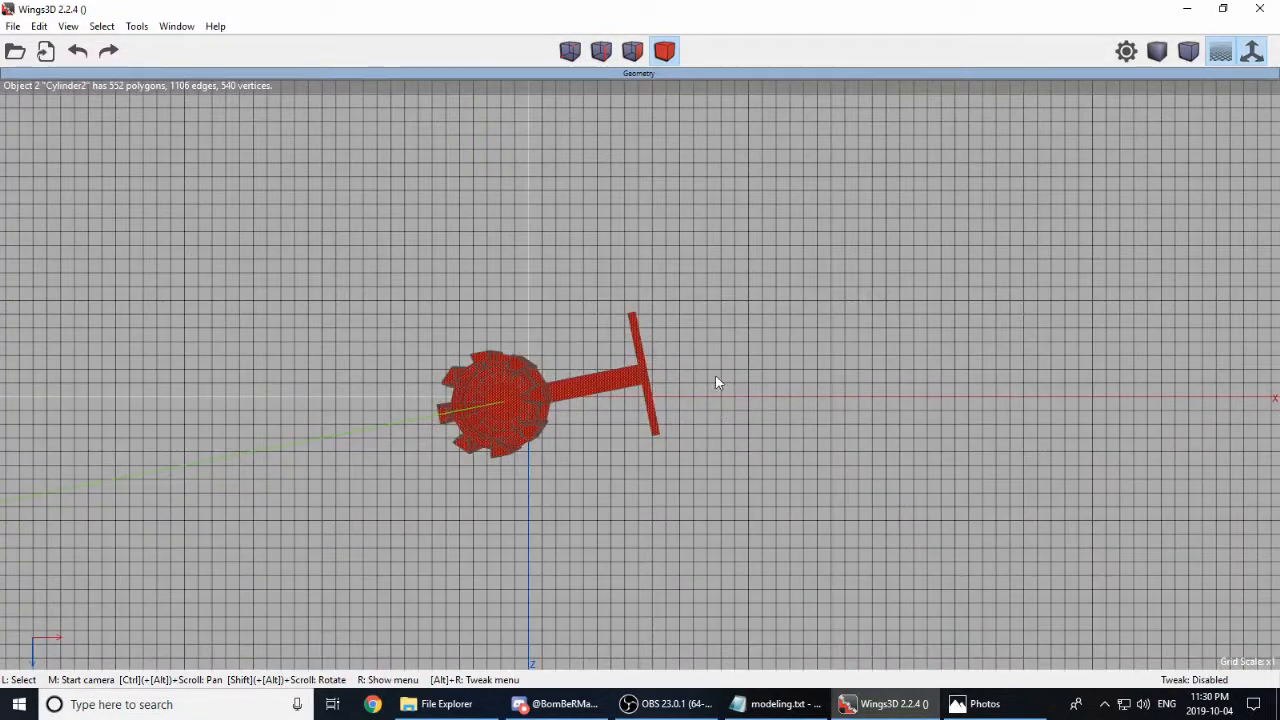
pyautogui.rightClick(686, 299)
pyautogui.click(707, 282)
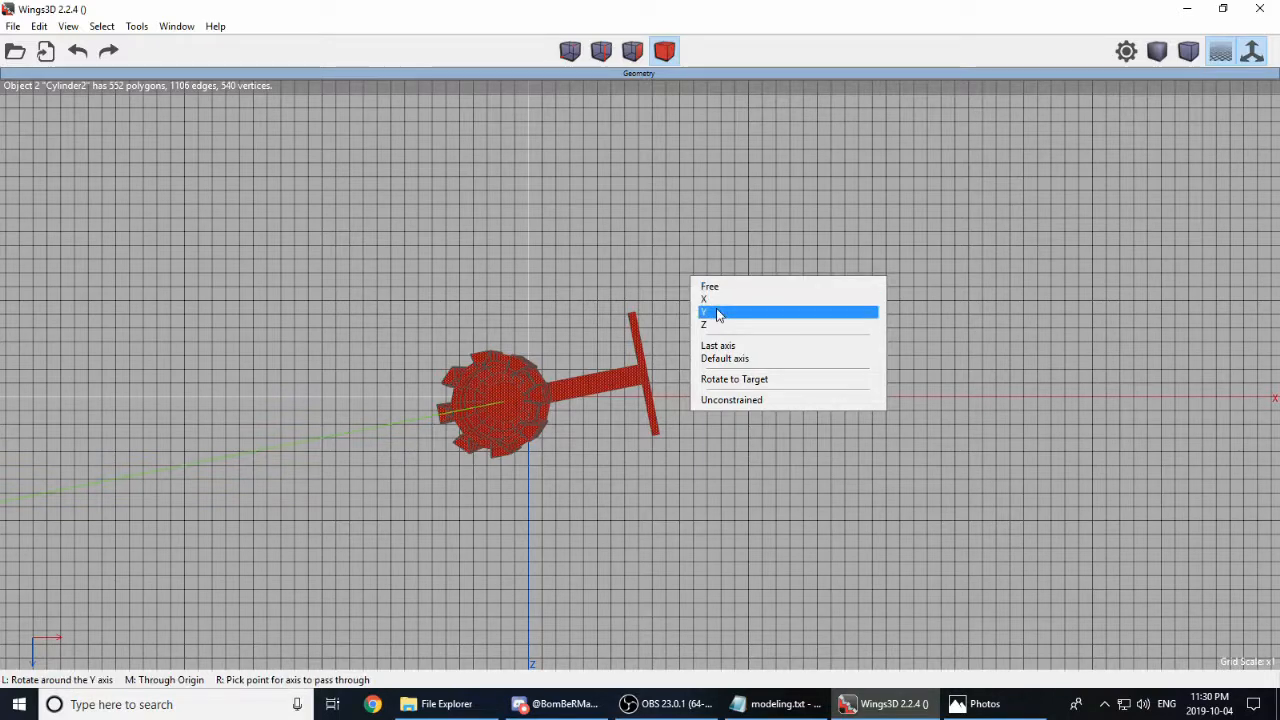
pyautogui.click(716, 312)
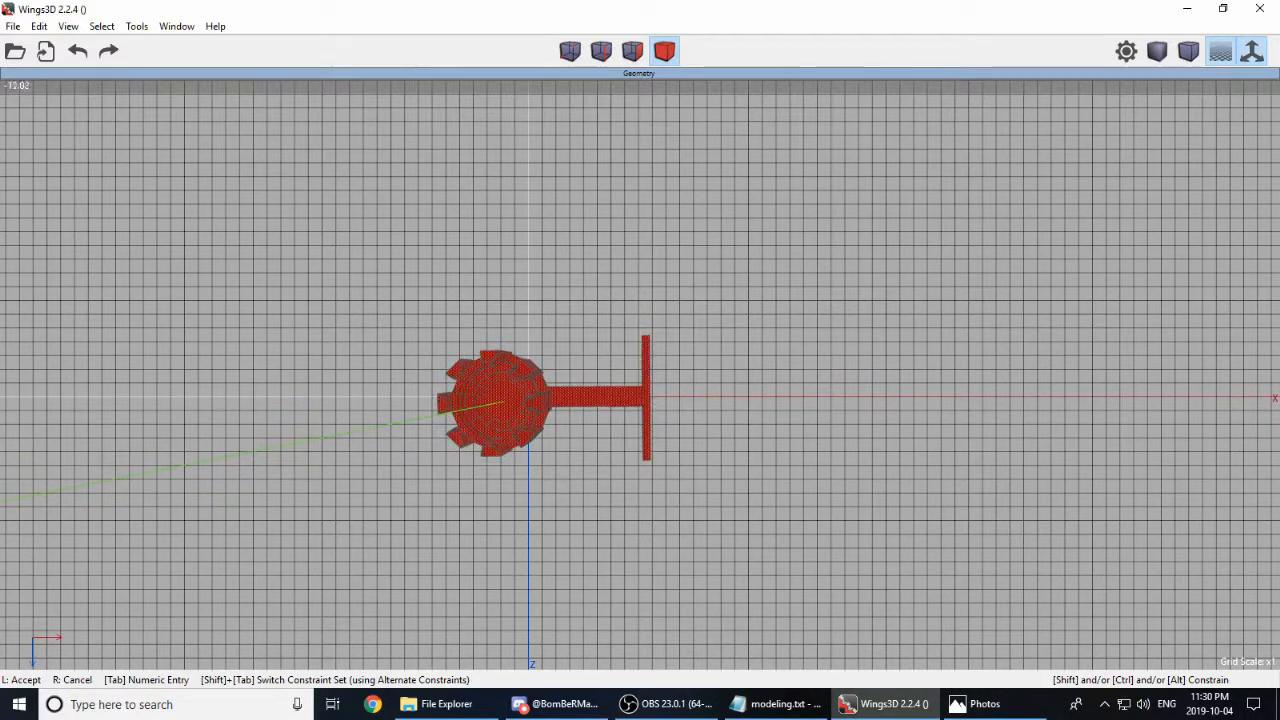
pyautogui.click(716, 315)
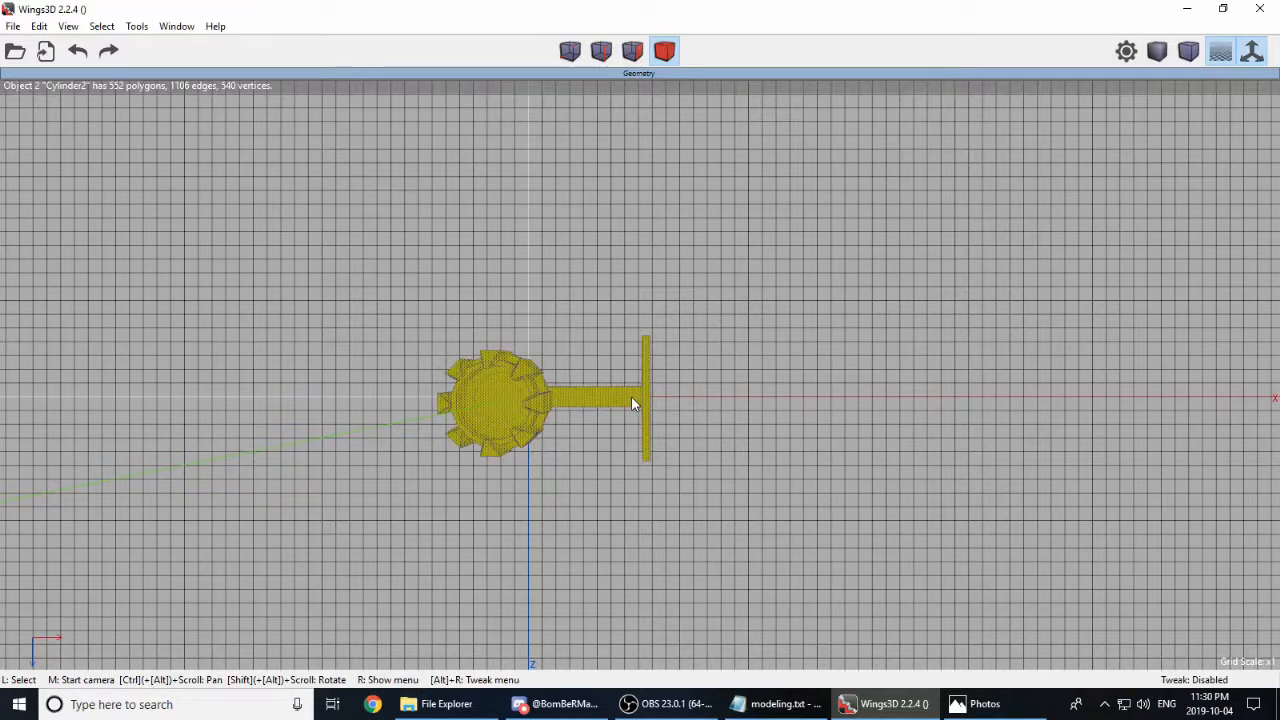
# Step: Rotate the whole torch object by -12 degrees around the Y axis and clear the selection
pyautogui.scroll(3, 620, 392)
pyautogui.middleClick(723, 418)
pyautogui.click(882, 482)
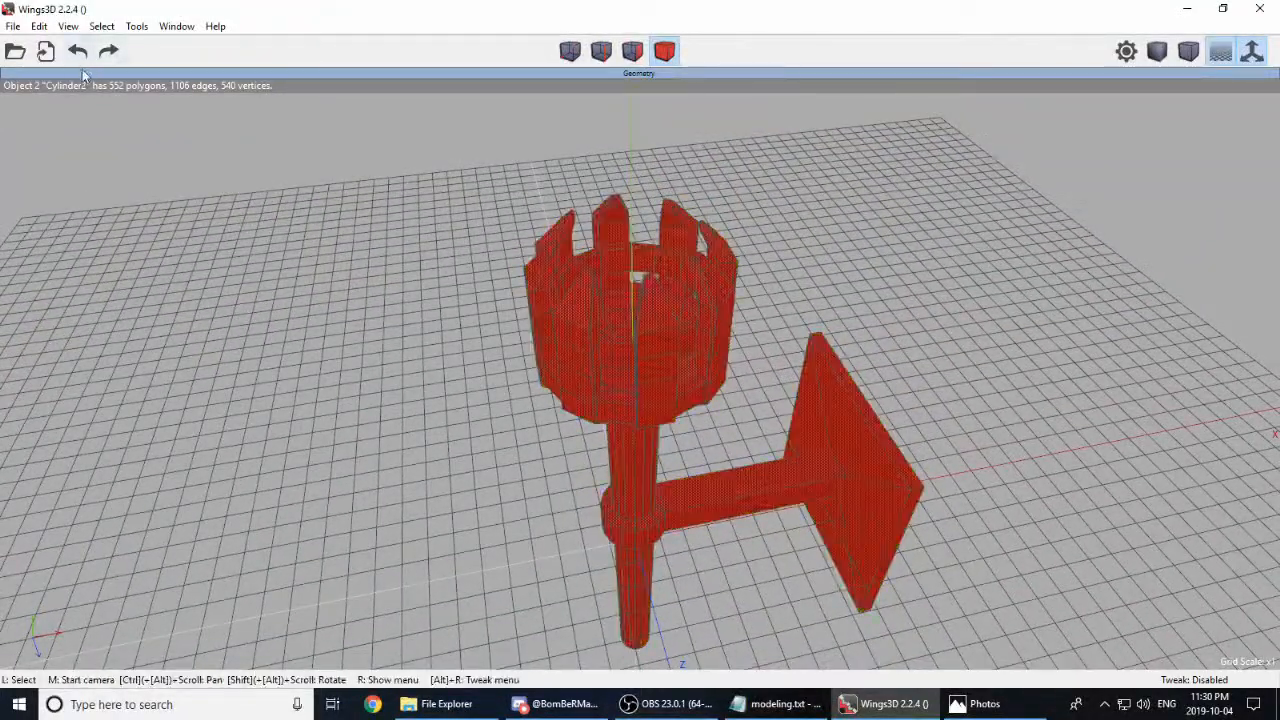
pyautogui.scroll(-3, 798, 483)
pyautogui.middleClick(798, 483)
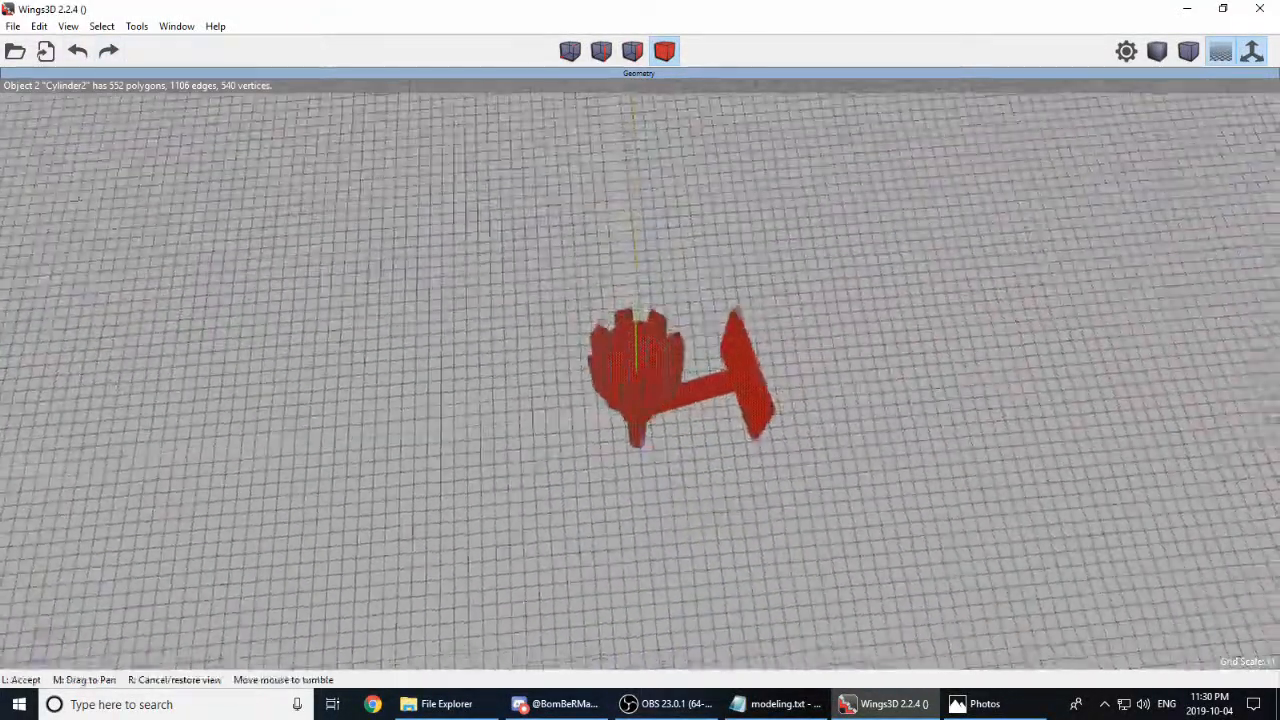
pyautogui.click(825, 499)
pyautogui.middleClick(845, 444)
pyautogui.click(845, 444)
pyautogui.rightClick(845, 272)
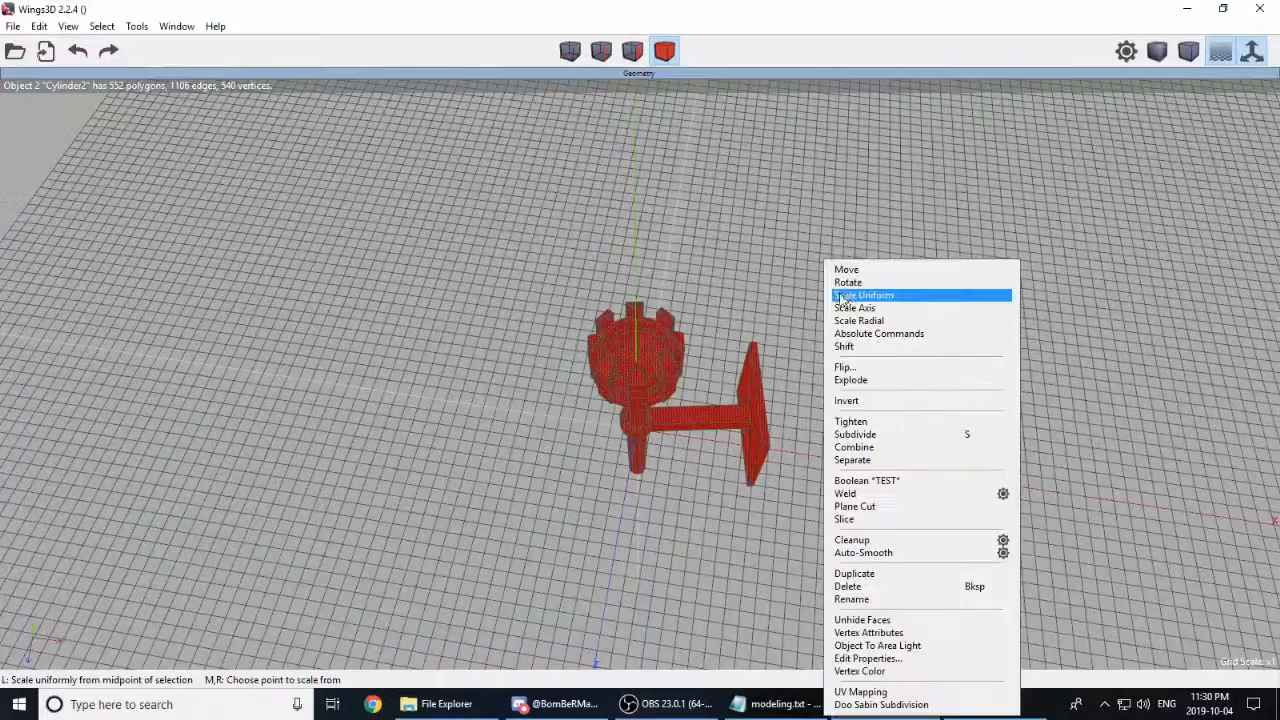
pyautogui.click(850, 283)
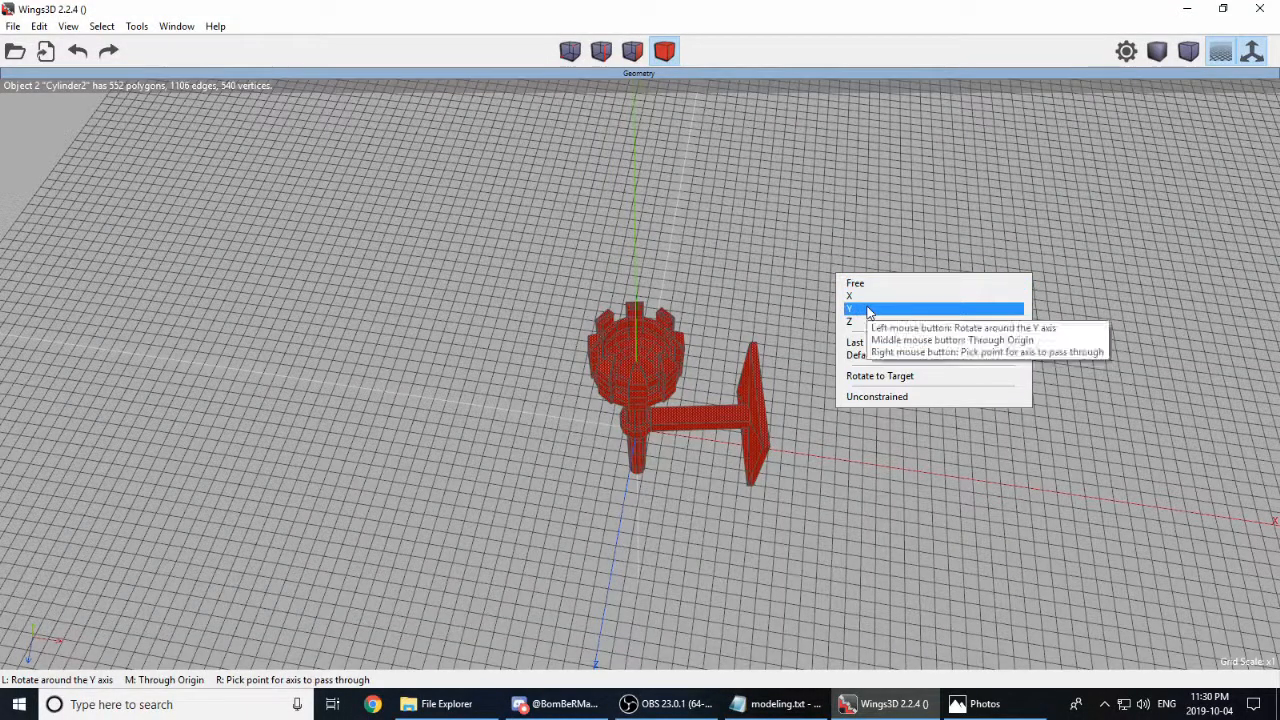
pyautogui.click(856, 309)
pyautogui.press('Tab')
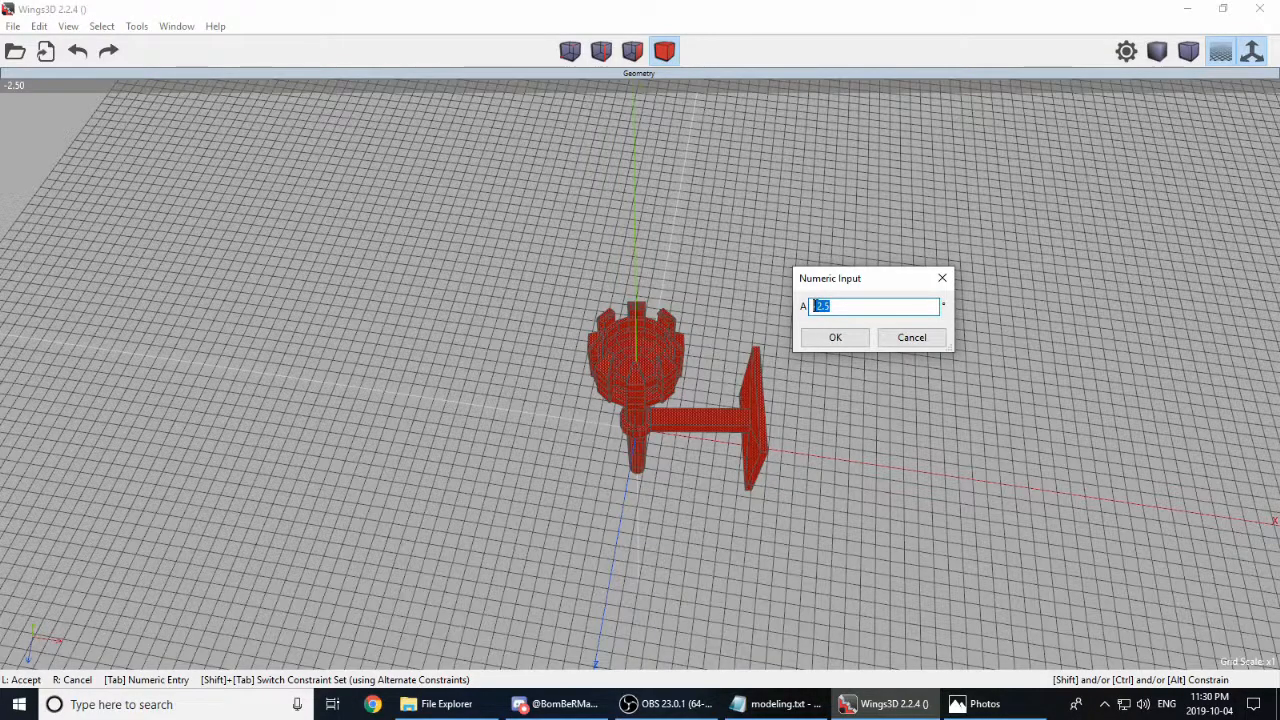
pyautogui.write('5')
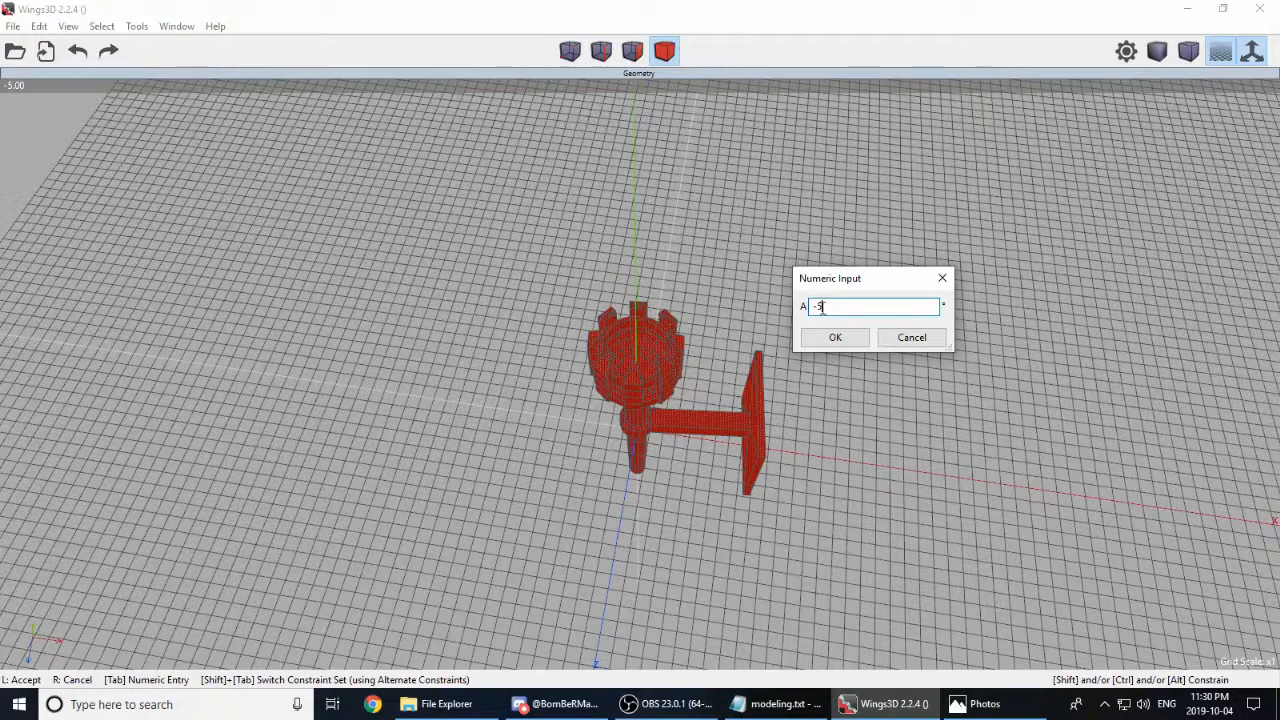
pyautogui.write('1')
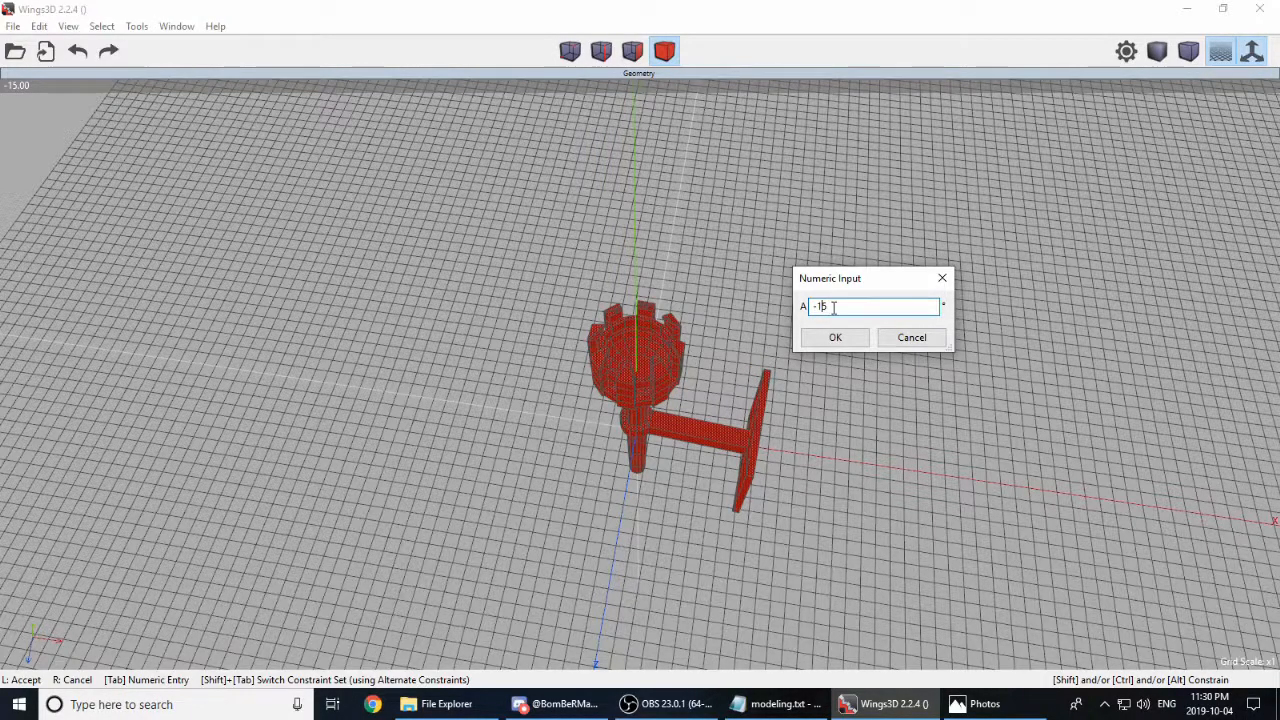
pyautogui.write('3')
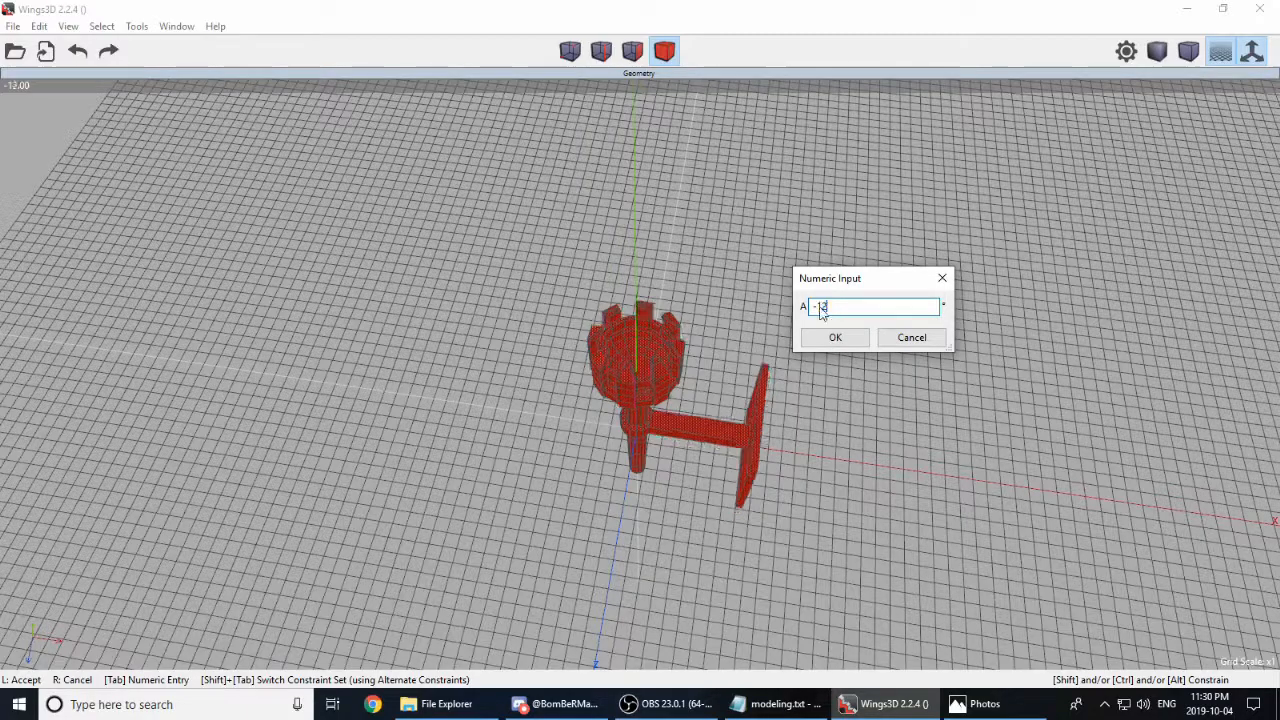
pyautogui.click(835, 337)
pyautogui.middleClick(820, 351)
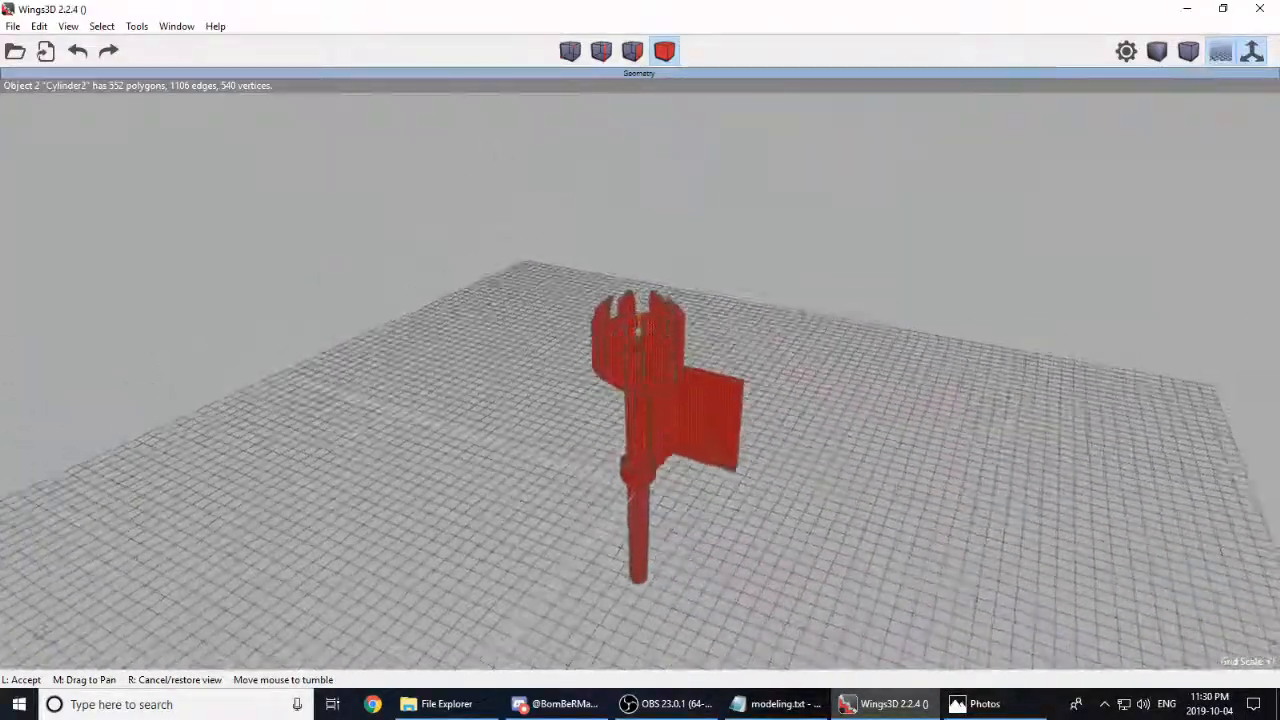
pyautogui.click(768, 346)
pyautogui.press('space')
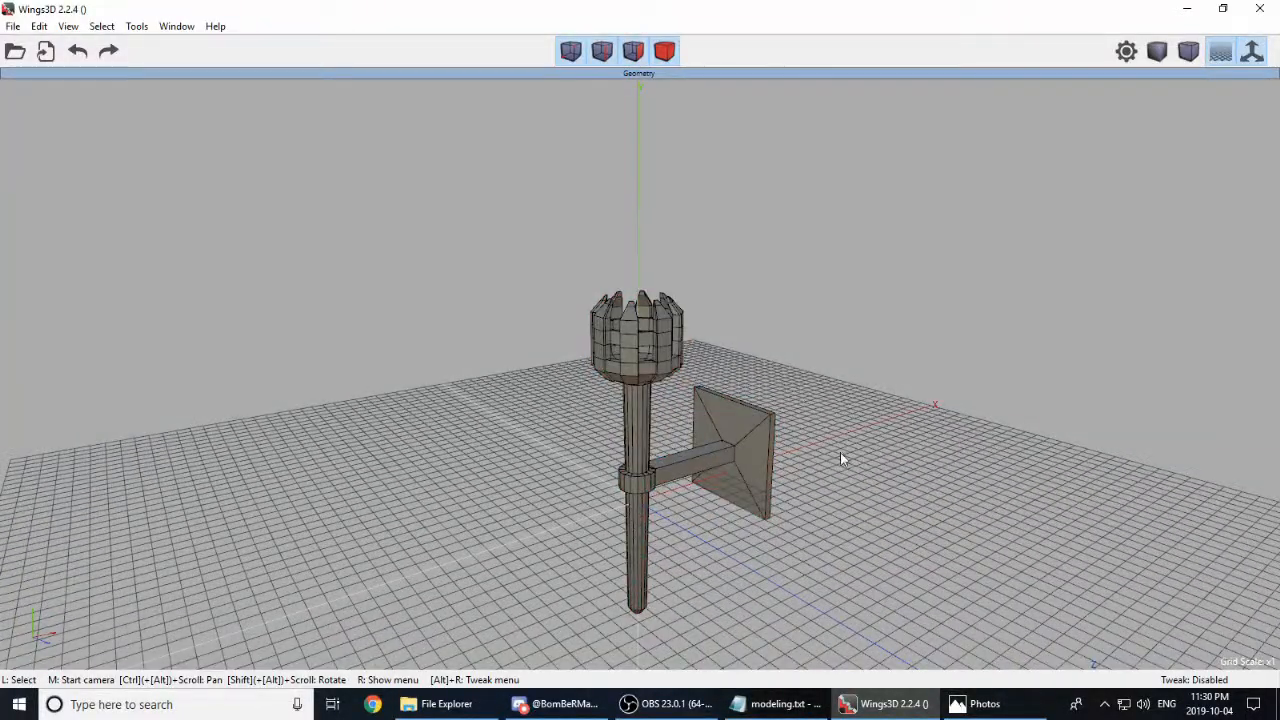
# Step: Narrow the mounting plate by scaling its four thin rim faces along the Z axis to about 50%
pyautogui.middleClick(843, 457)
pyautogui.click(843, 457)
pyautogui.scroll(5, 640, 374)
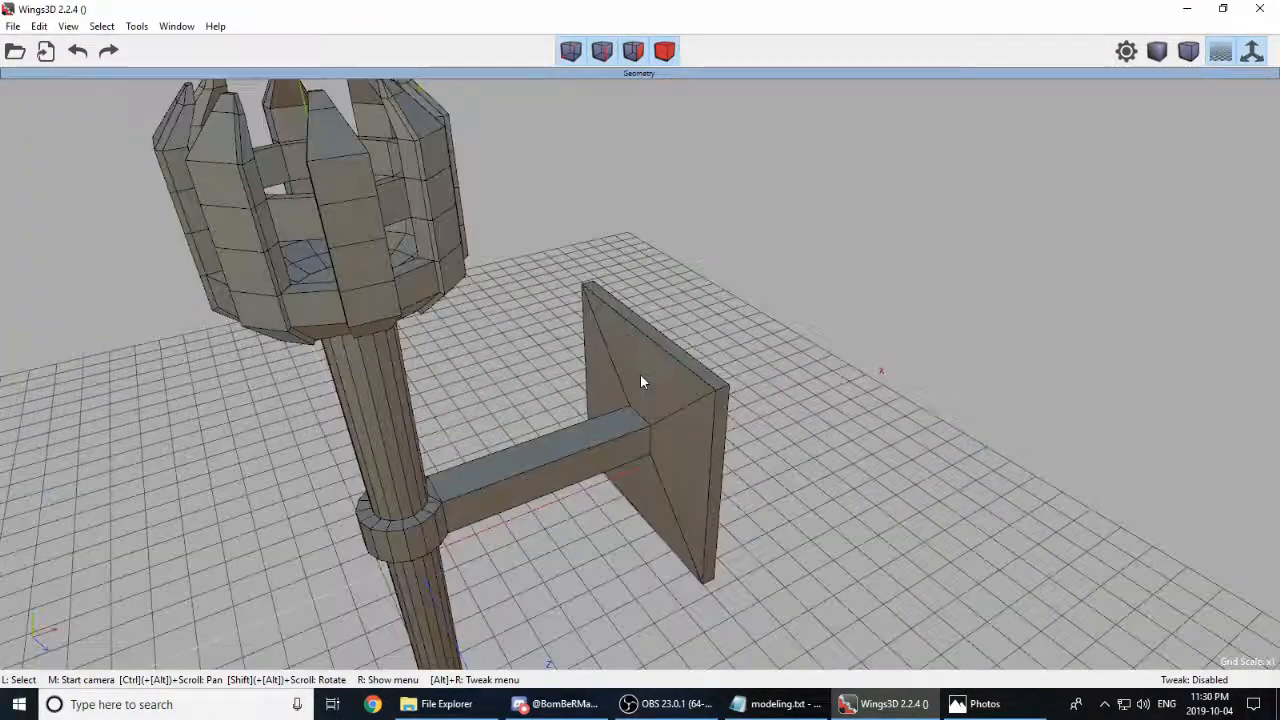
pyautogui.middleClick(807, 425)
pyautogui.click(741, 439)
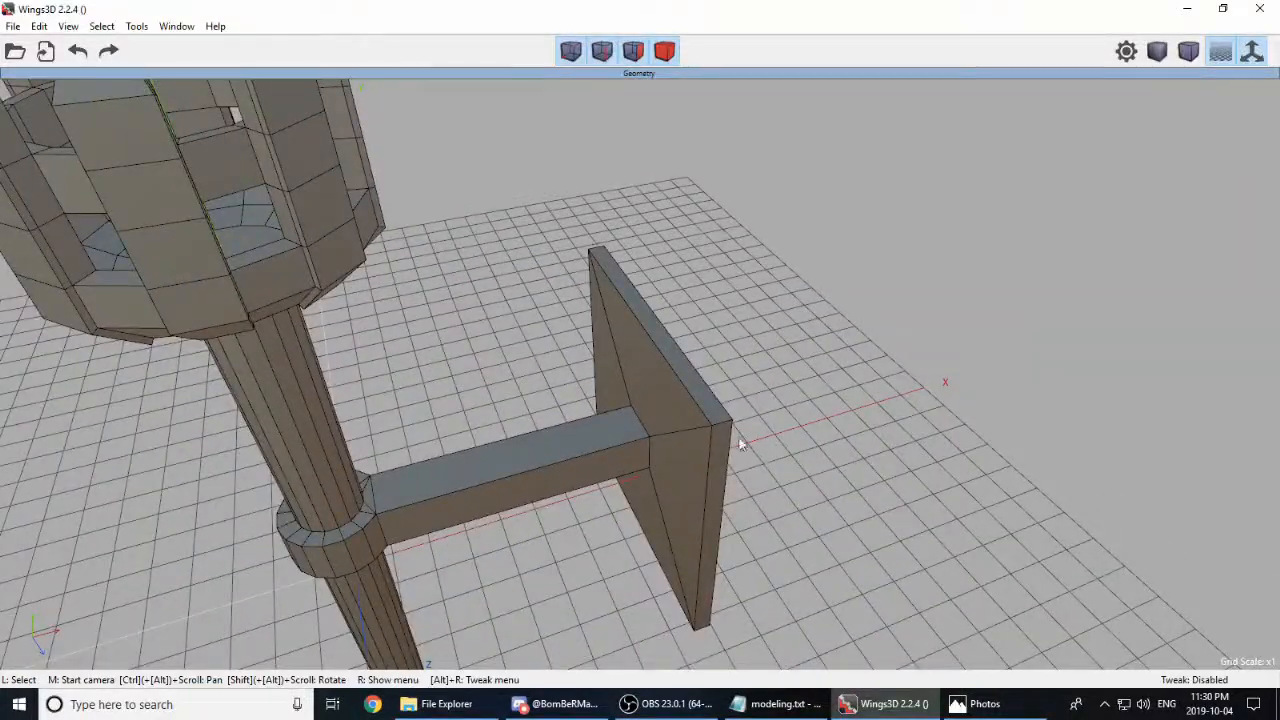
pyautogui.click(706, 409)
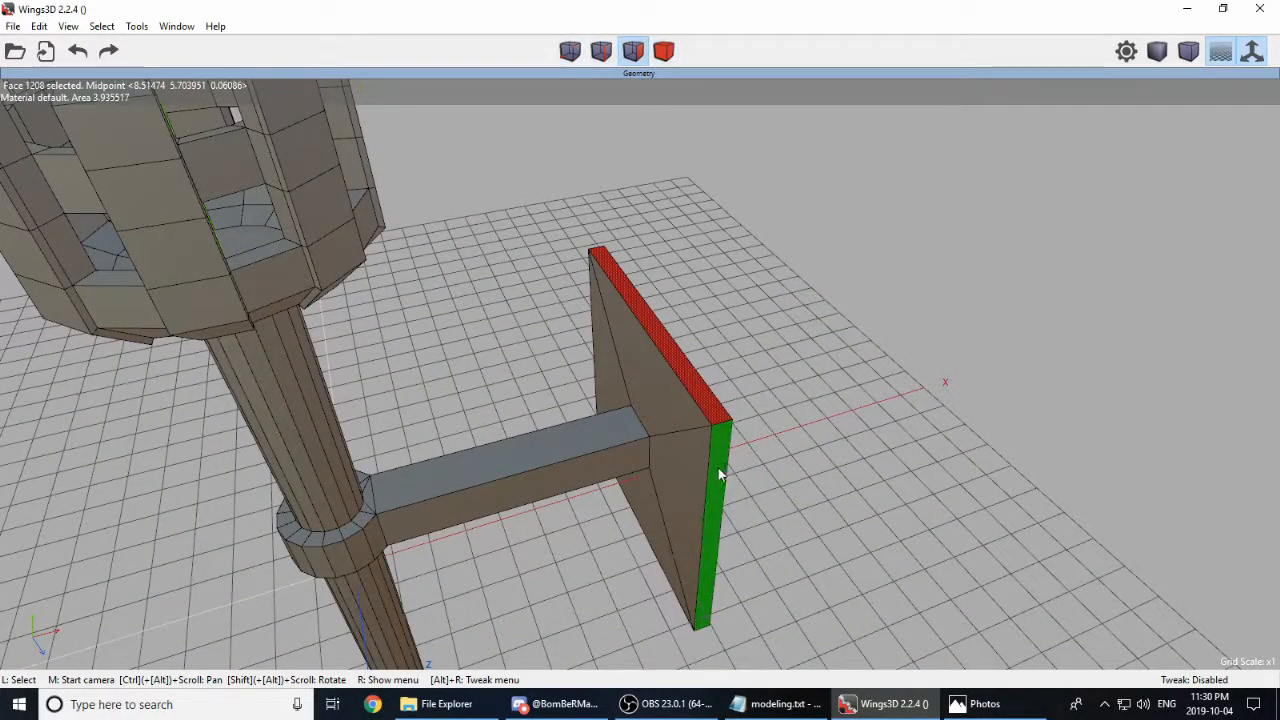
pyautogui.click(718, 462)
pyautogui.middleClick(781, 452)
pyautogui.click(647, 497)
pyautogui.click(647, 497)
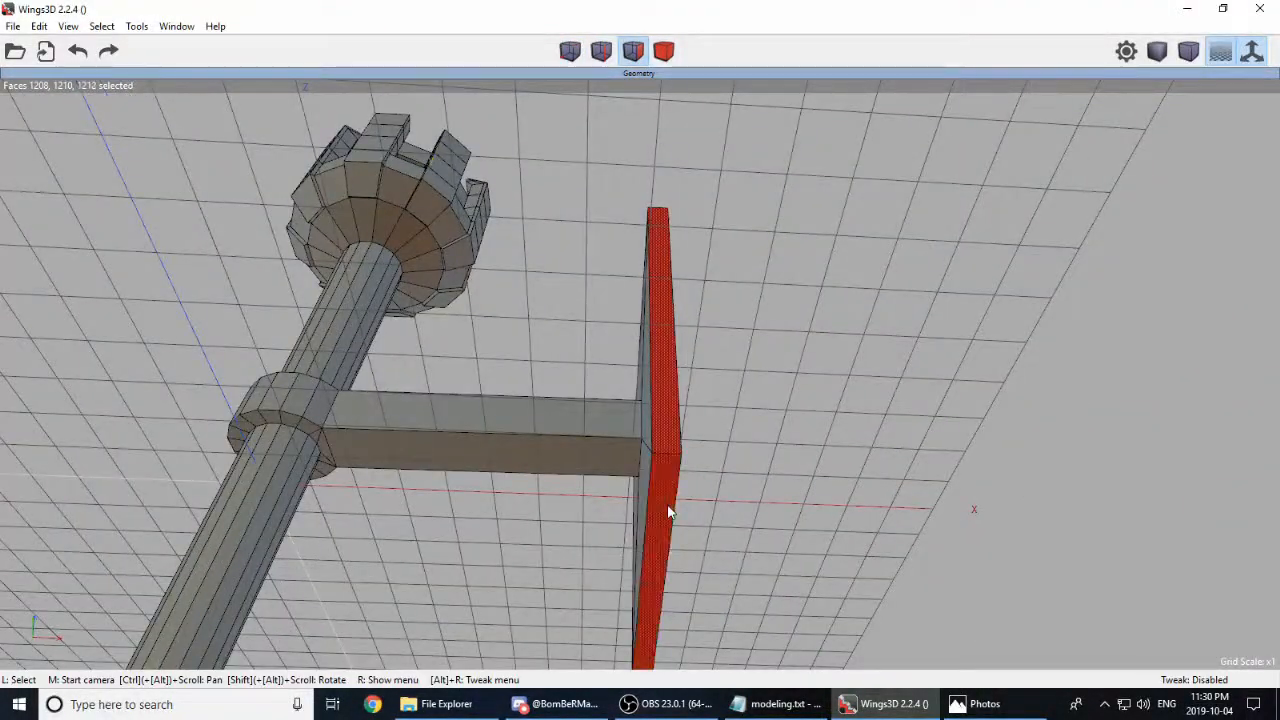
pyautogui.middleClick(671, 509)
pyautogui.click(683, 459)
pyautogui.click(683, 466)
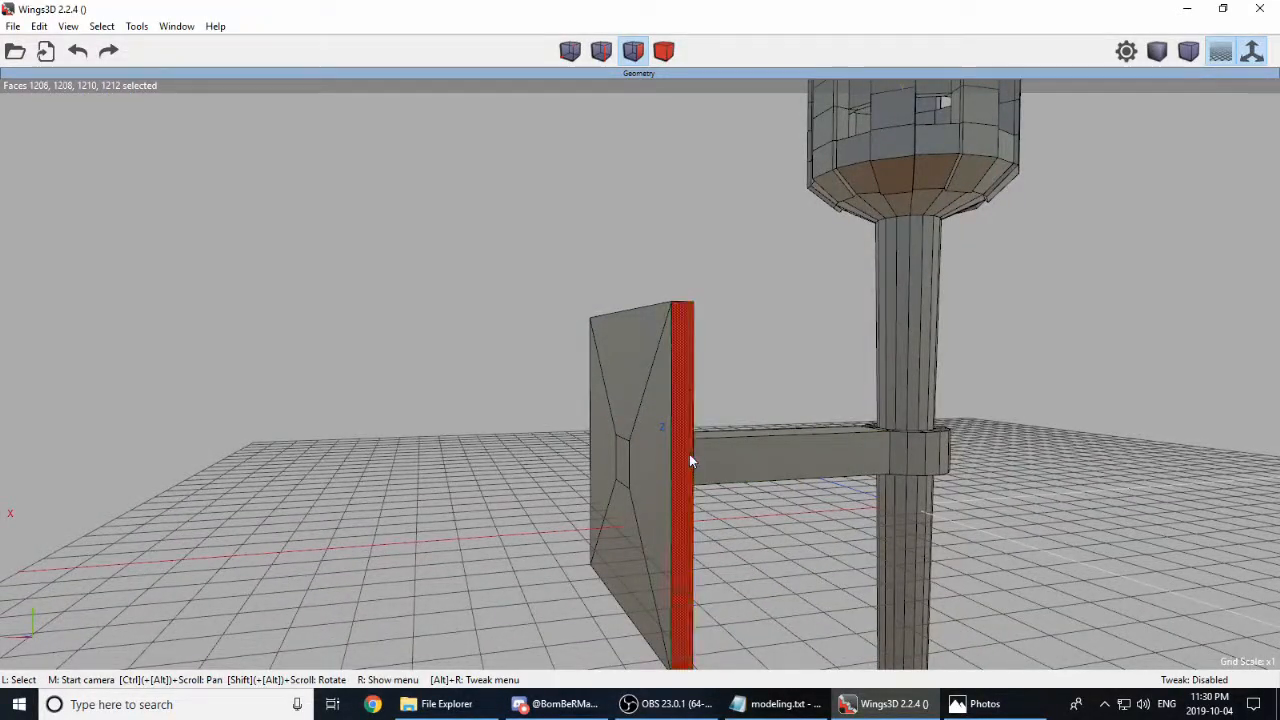
pyautogui.middleClick(798, 524)
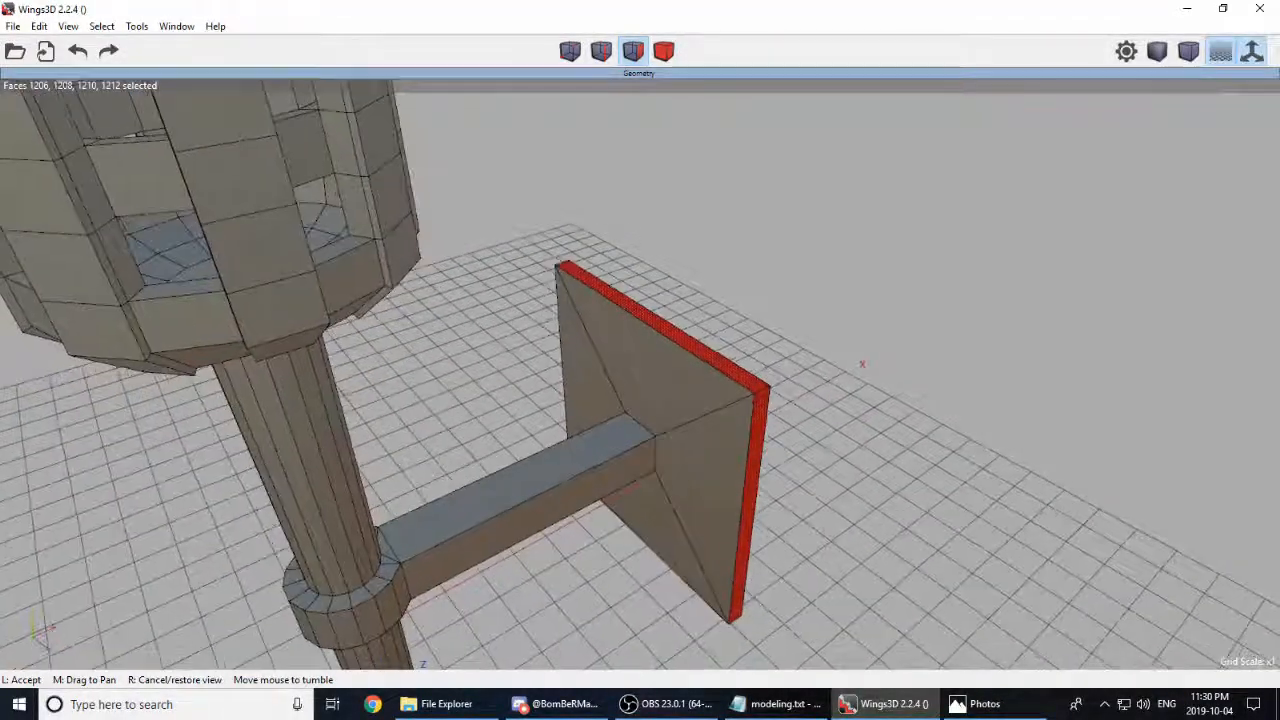
pyautogui.click(791, 517)
pyautogui.scroll(-4, 791, 517)
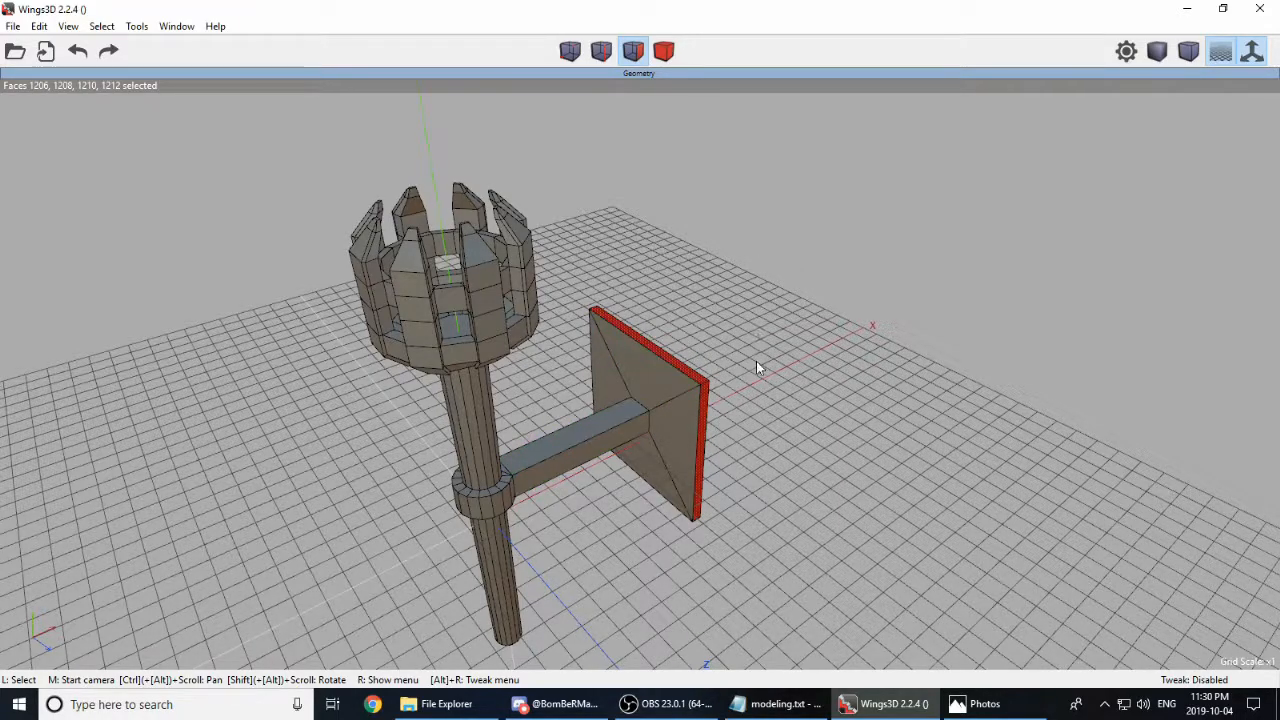
pyautogui.rightClick(812, 337)
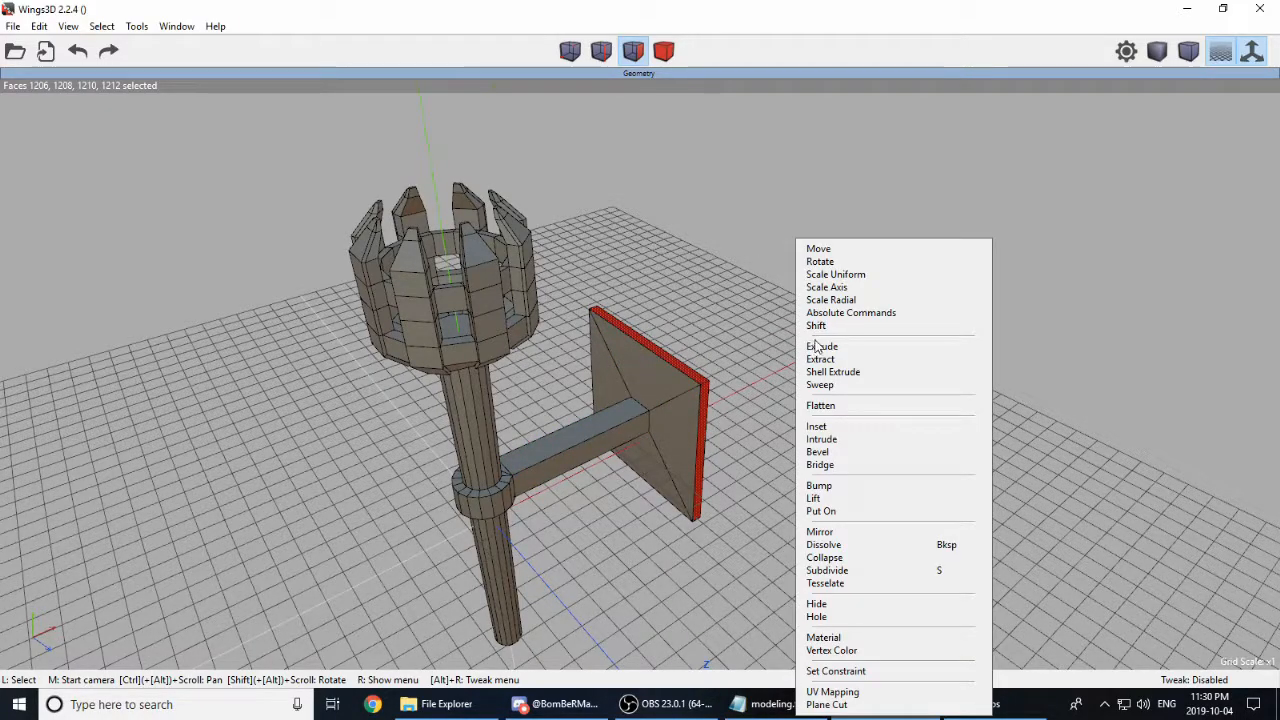
pyautogui.click(862, 292)
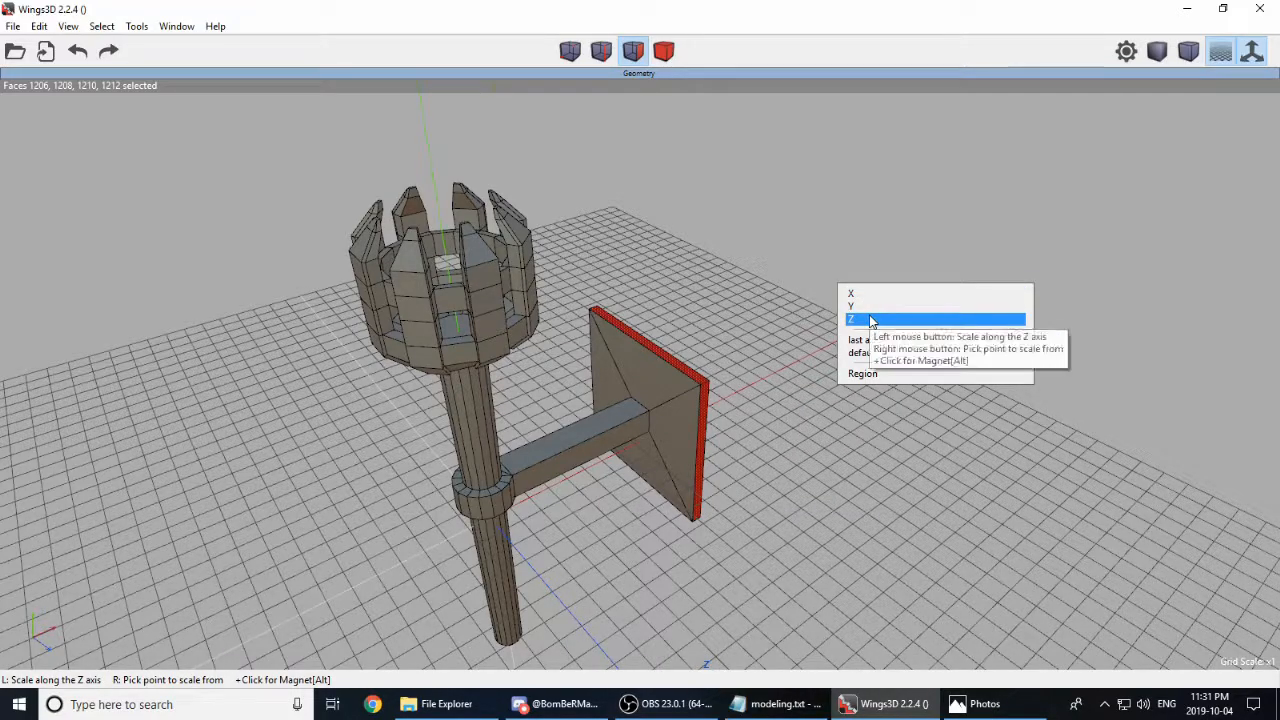
pyautogui.click(857, 318)
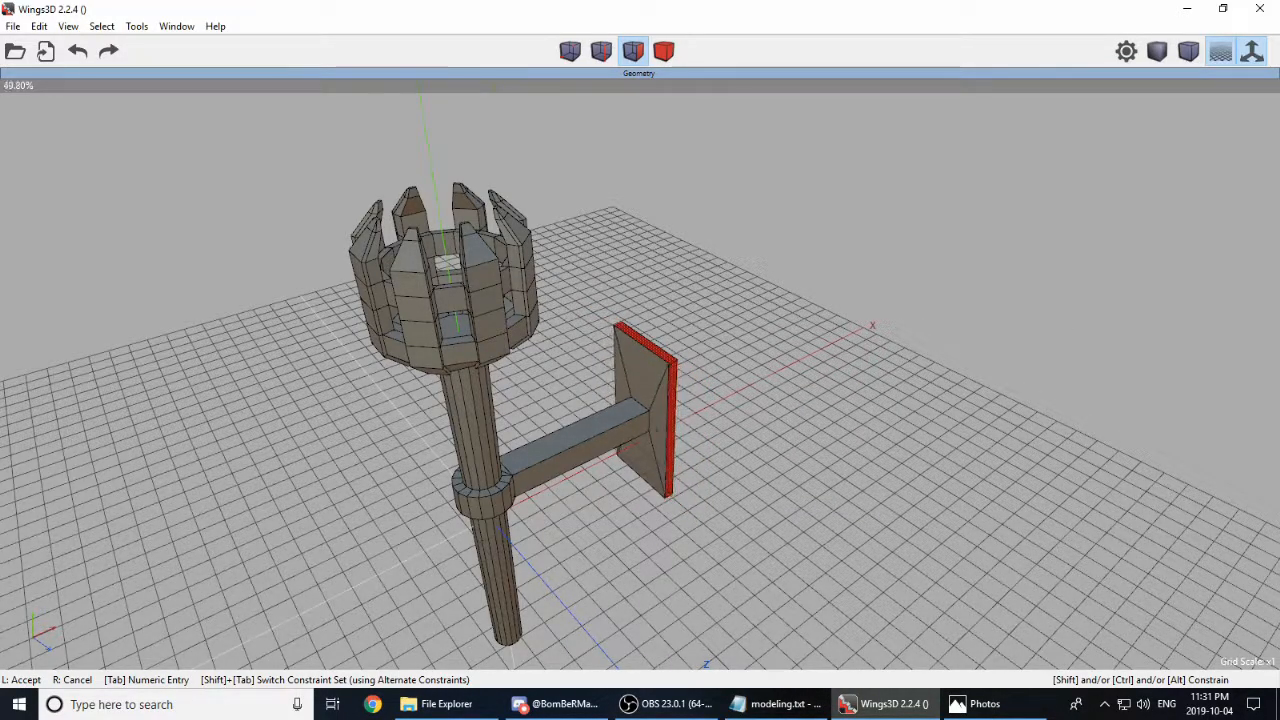
pyautogui.click(815, 351)
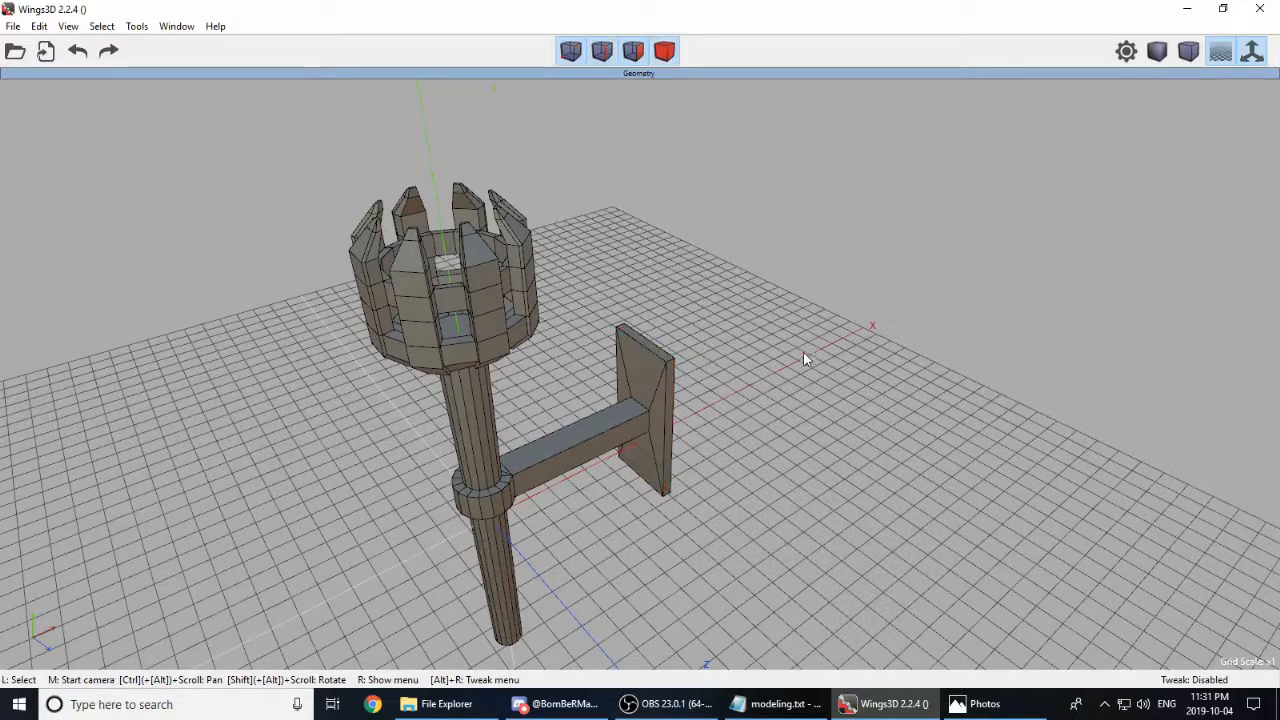
# Step: Select the faces on the back of the mounting plate and dissolve them into one flat face
pyautogui.middleClick(815, 351)
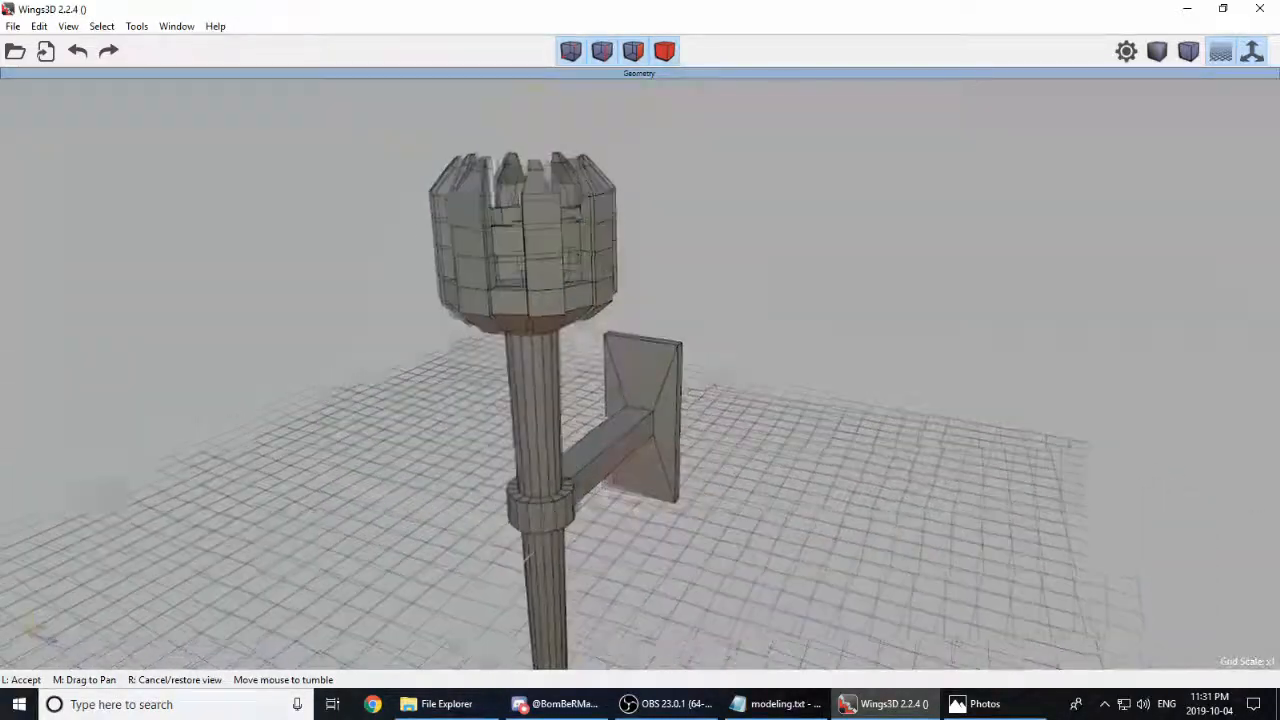
pyautogui.moveTo(609, 395); pyautogui.dragTo(619, 421)
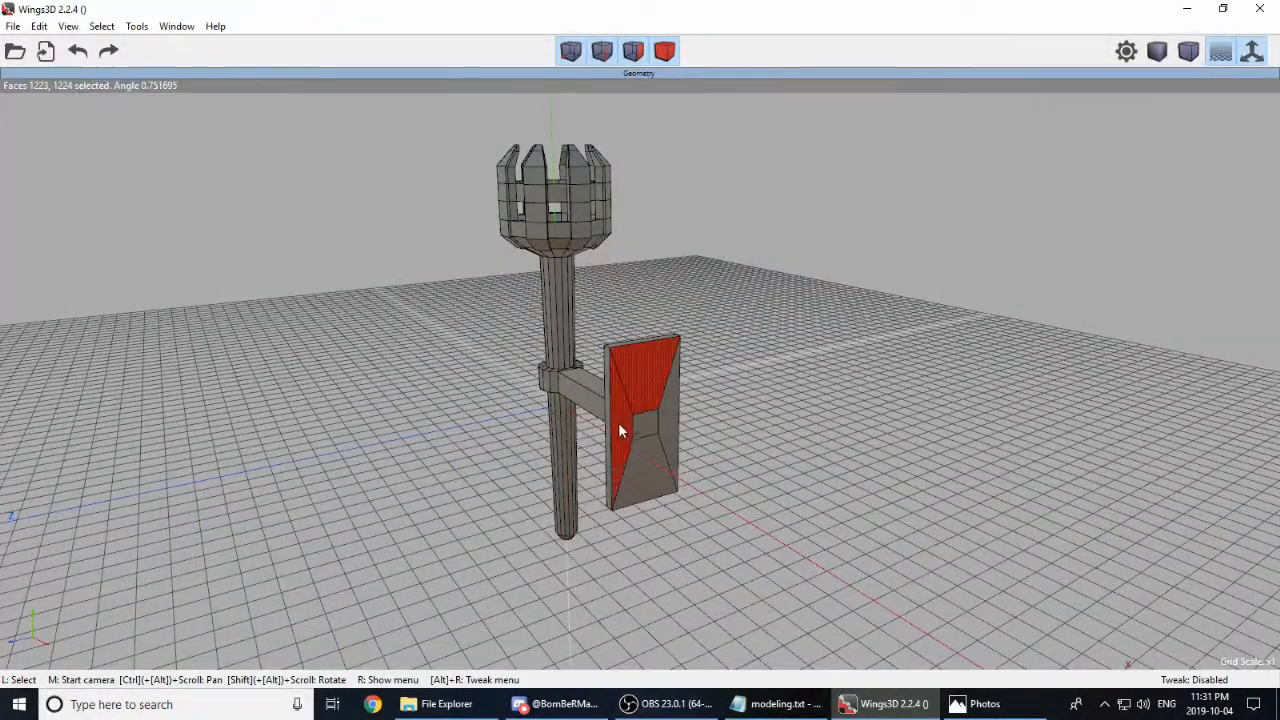
pyautogui.click(823, 489)
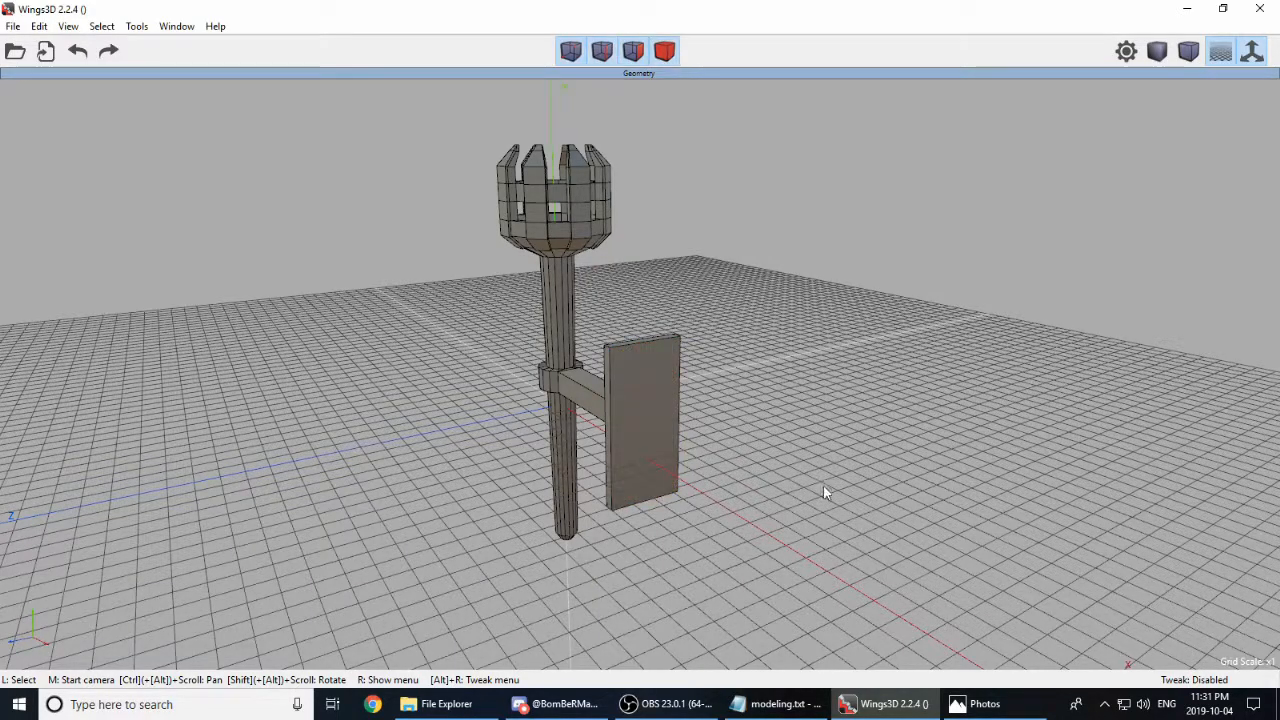
# Step: Select the four long side faces of the horizontal bar and bevel them by about 0.42
pyautogui.middleClick(823, 489)
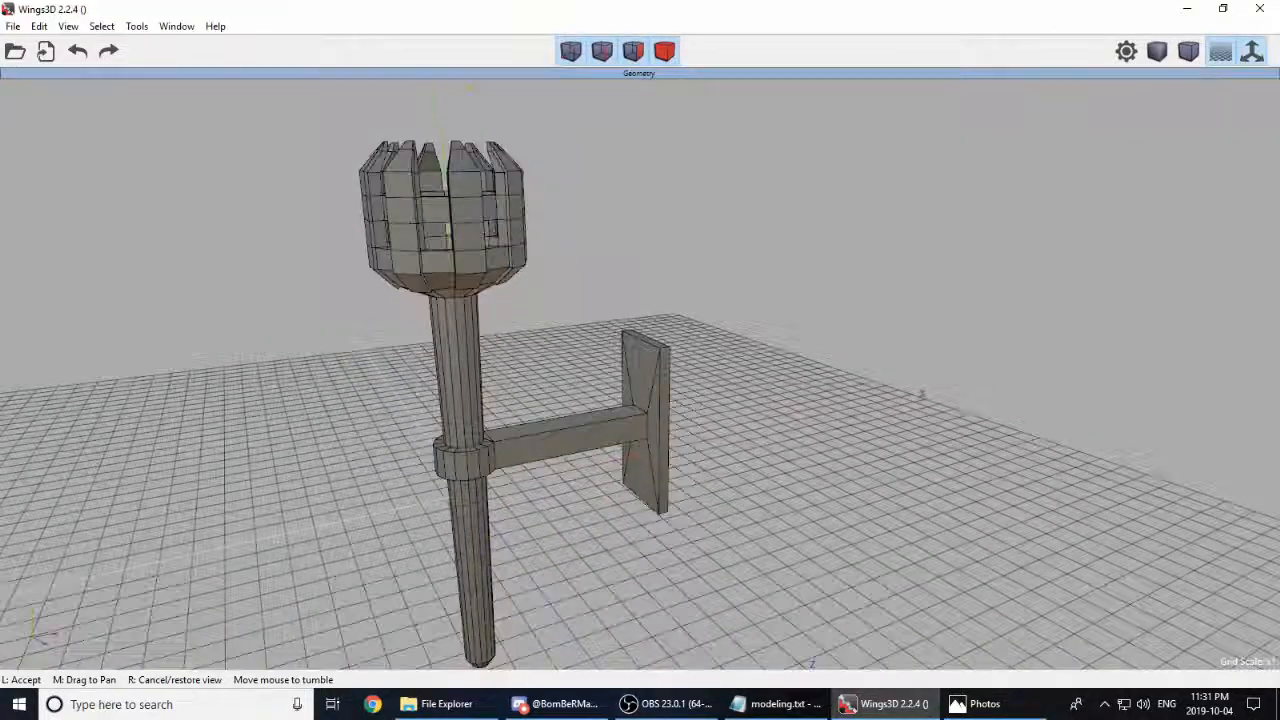
pyautogui.click(572, 446)
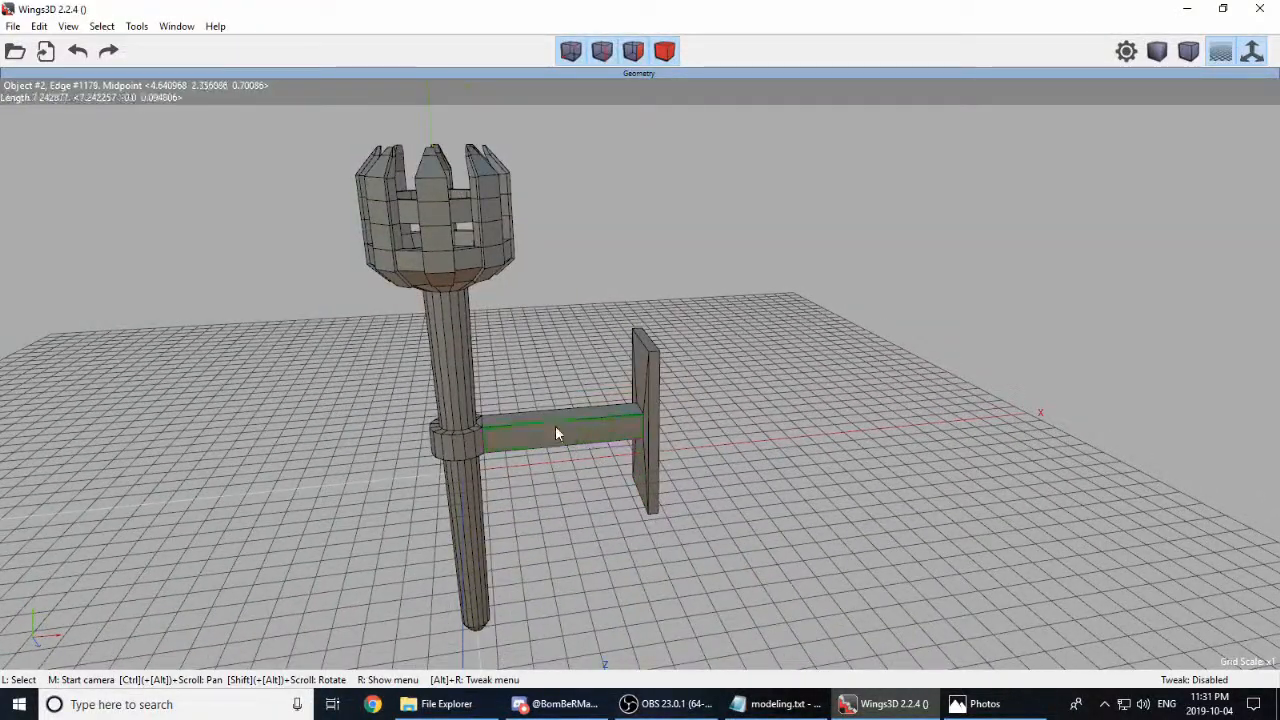
pyautogui.scroll(5, 557, 433)
pyautogui.scroll(-2, 574, 398)
pyautogui.scroll(3, 586, 391)
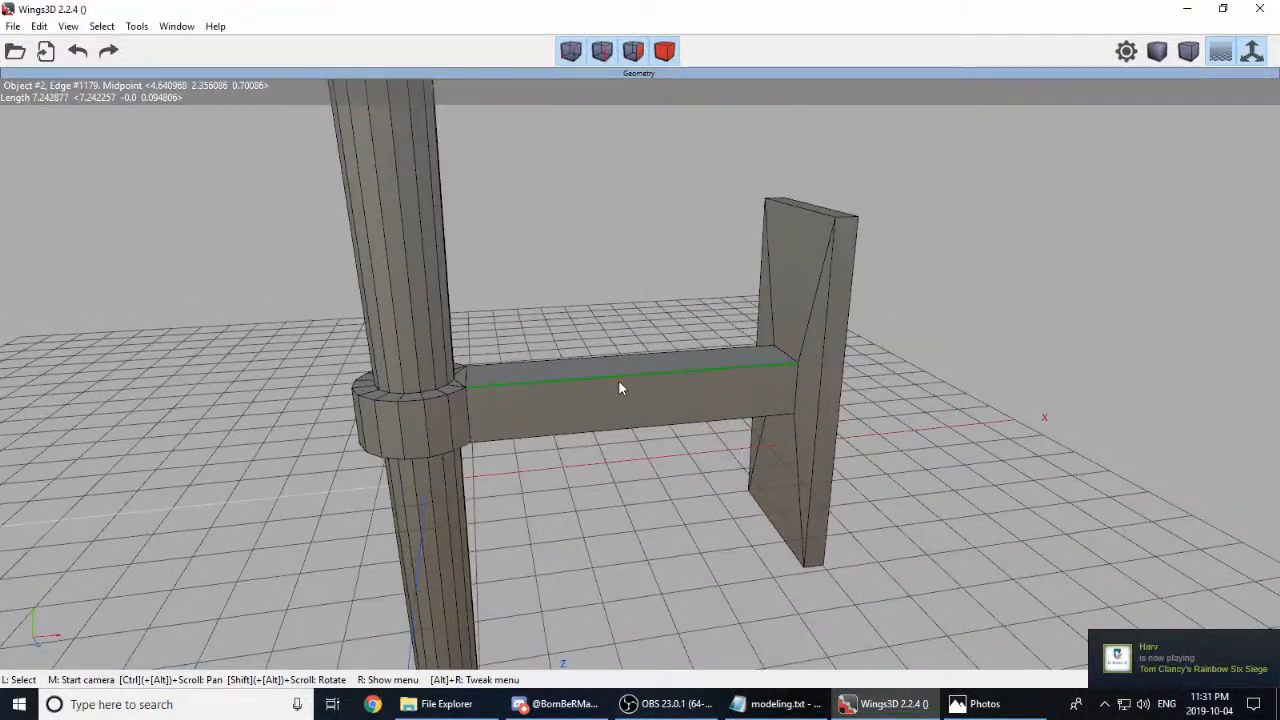
pyautogui.click(613, 408)
pyautogui.click(616, 354)
pyautogui.middleClick(616, 354)
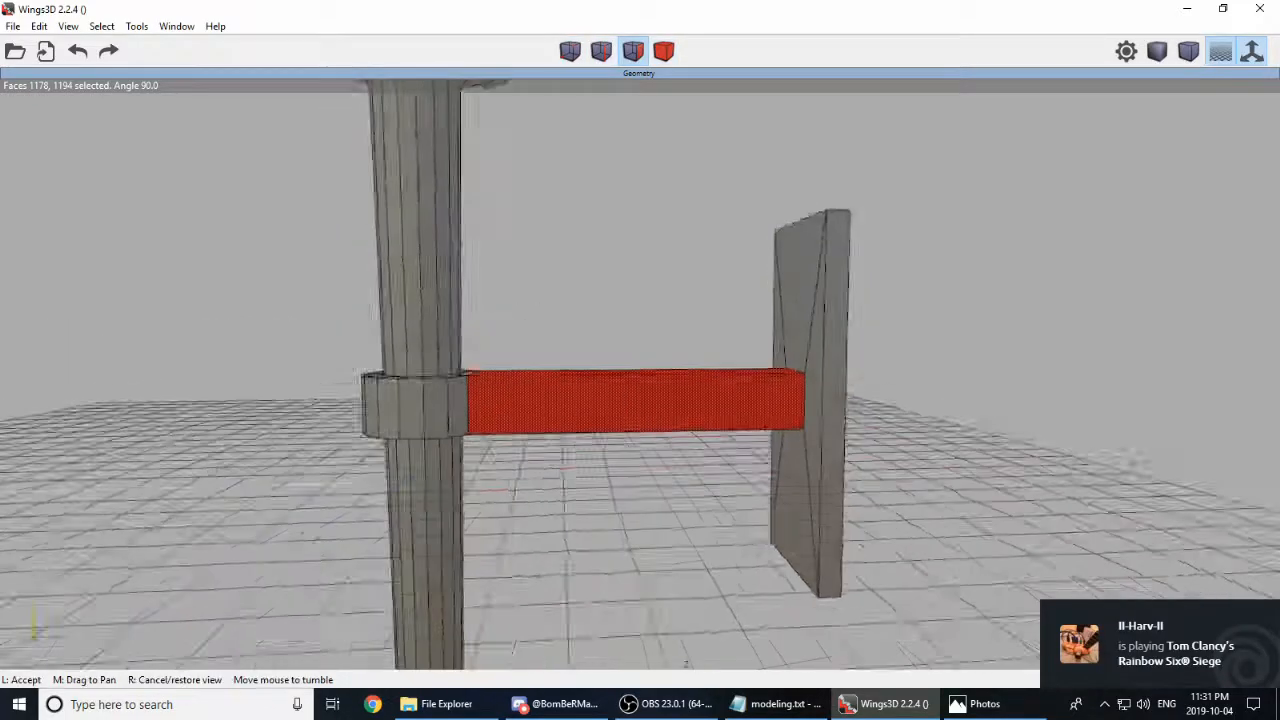
pyautogui.click(666, 430)
pyautogui.click(632, 405)
pyautogui.middleClick(632, 405)
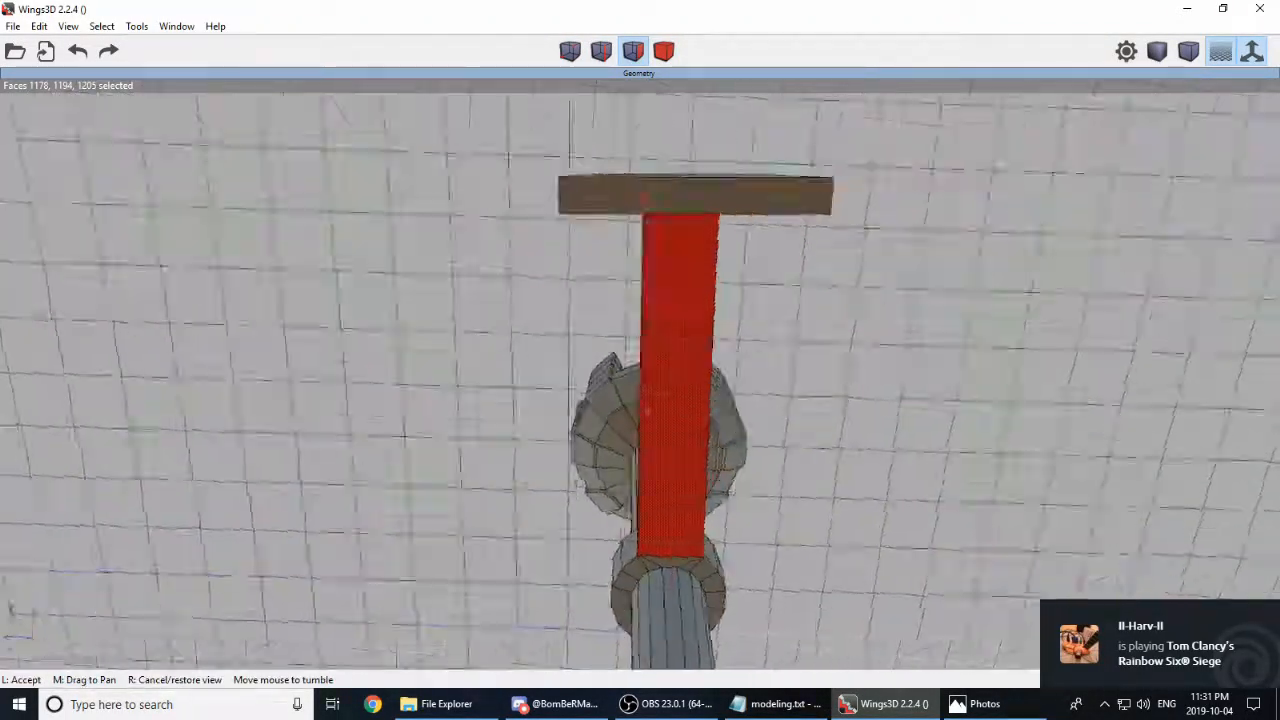
pyautogui.click(639, 345)
pyautogui.click(640, 345)
pyautogui.scroll(2, 642, 378)
pyautogui.middleClick(642, 378)
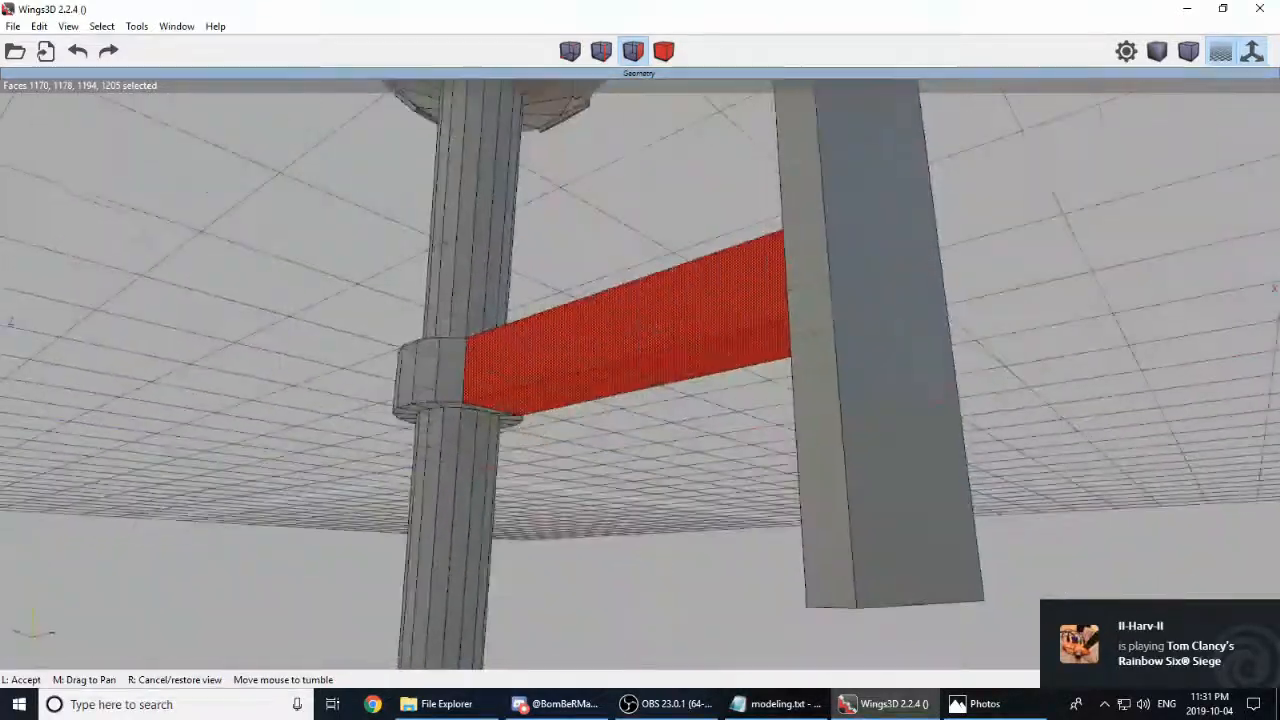
pyautogui.click(635, 372)
pyautogui.scroll(-5, 650, 390)
pyautogui.middleClick(668, 409)
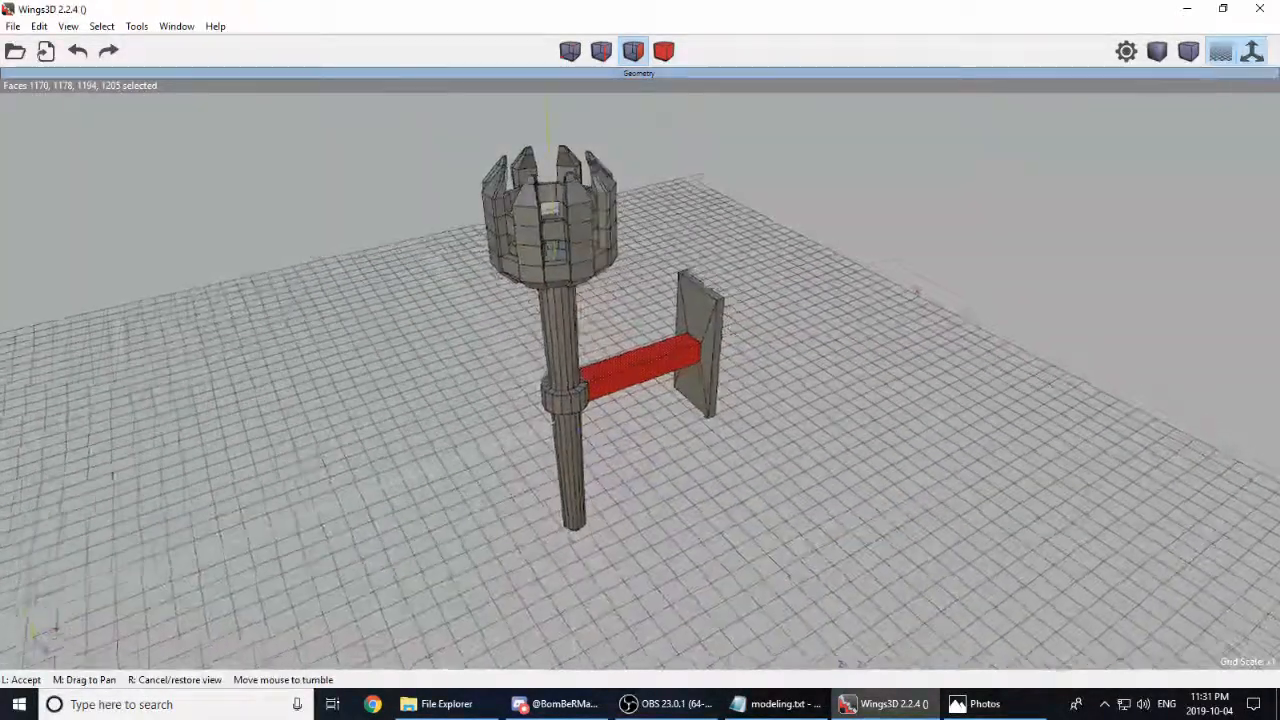
pyautogui.click(676, 425)
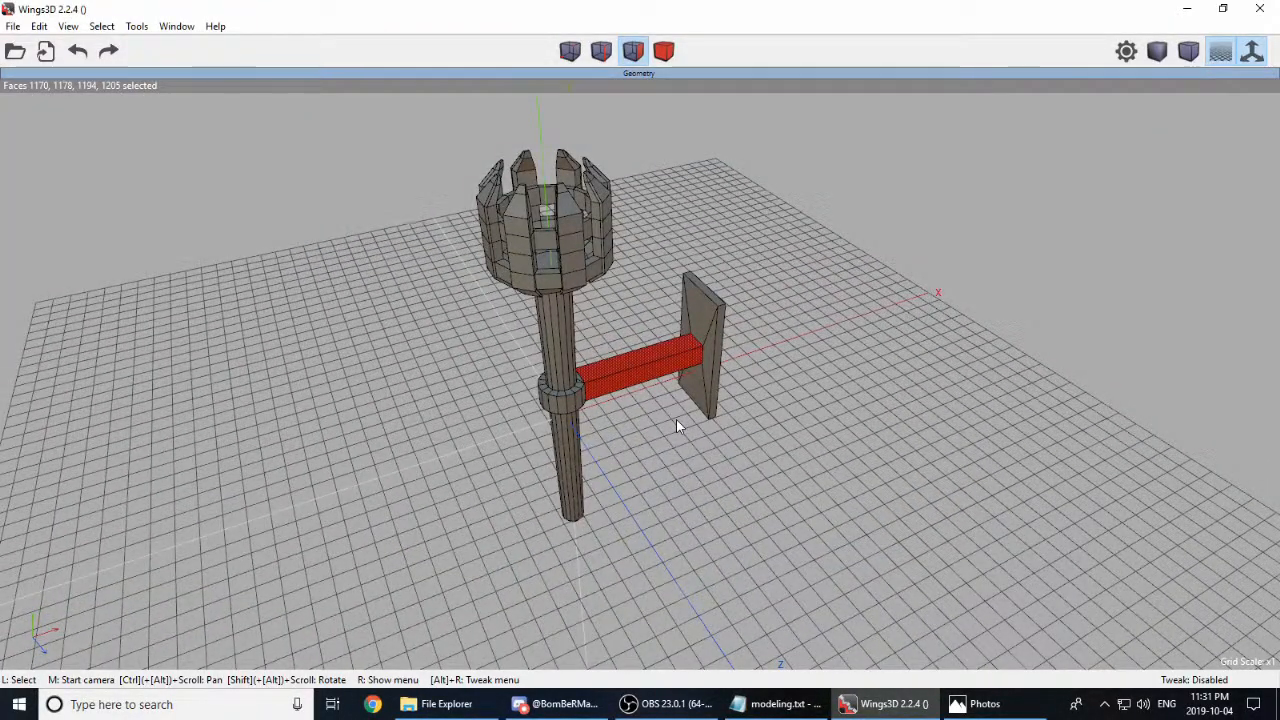
pyautogui.rightClick(828, 274)
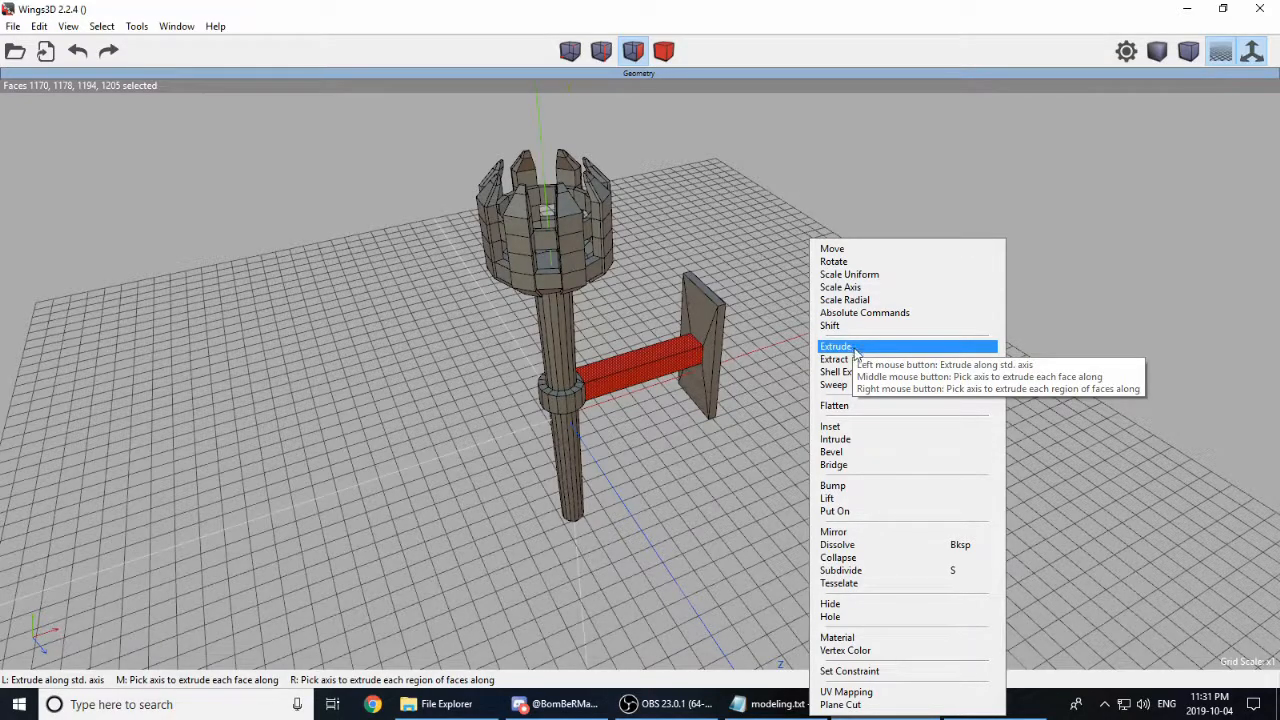
pyautogui.click(850, 457)
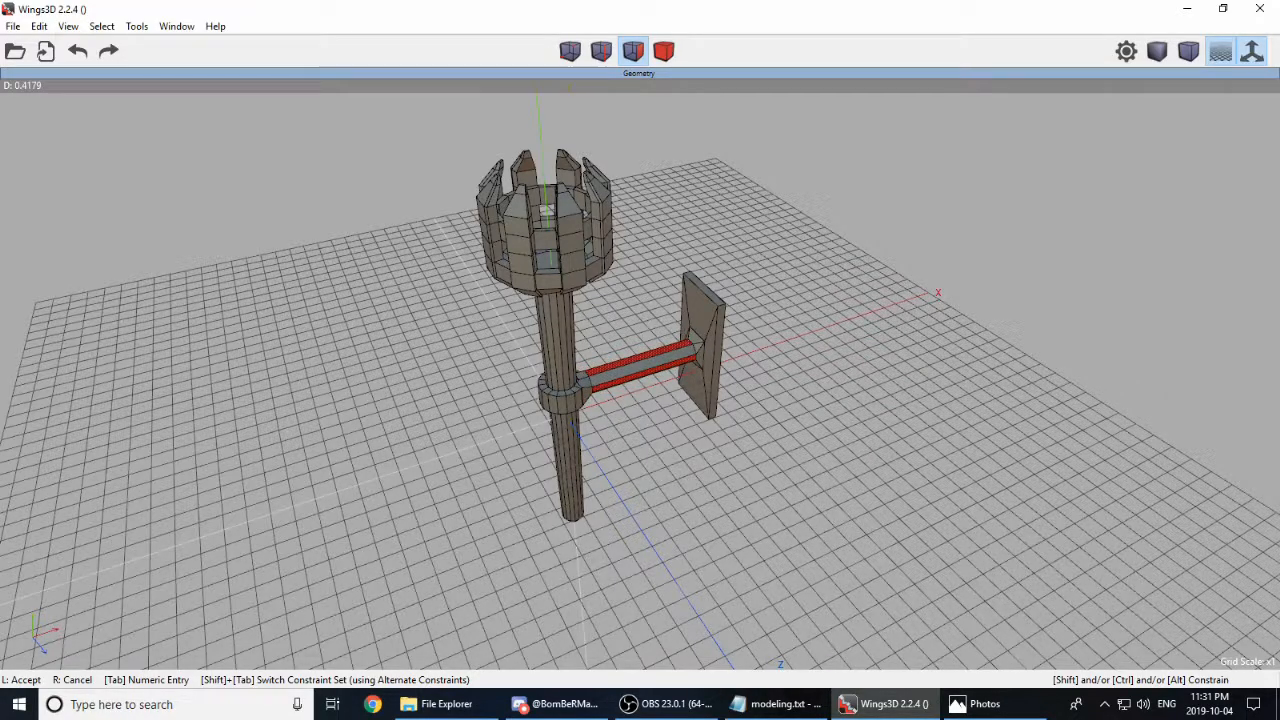
pyautogui.click(651, 371)
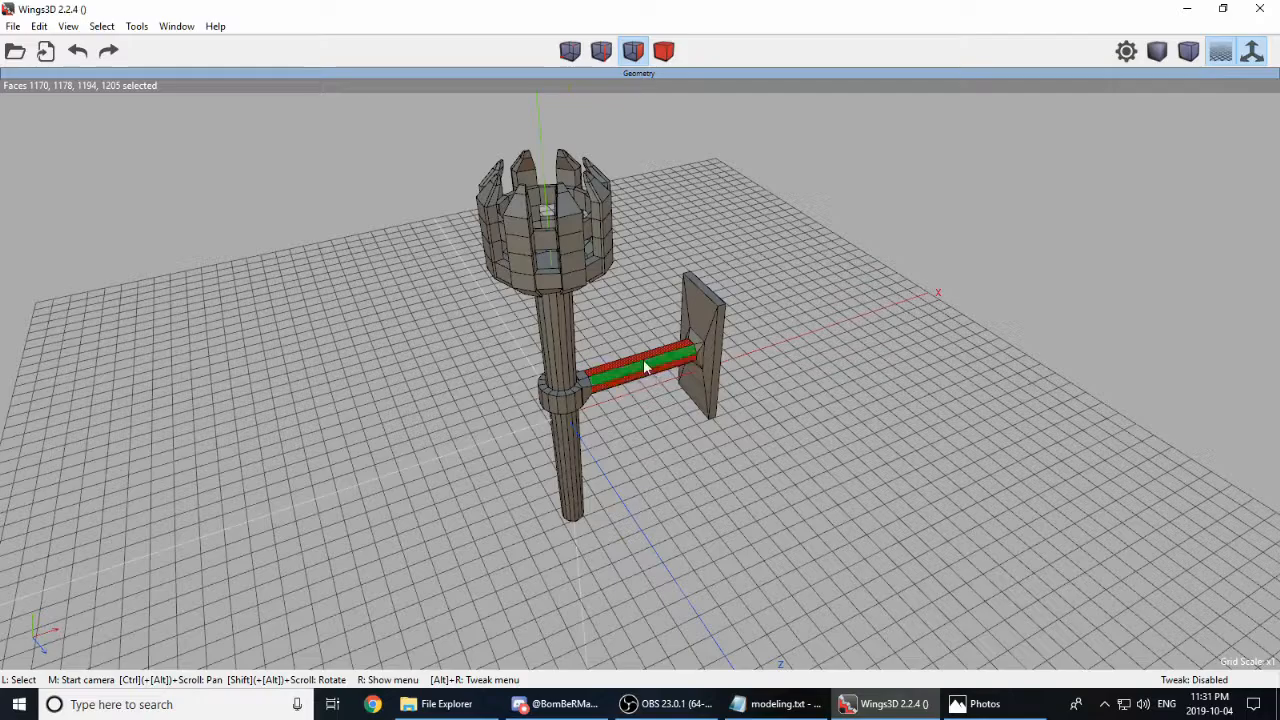
# Step: Clear the selection and examine the beveled bar, its plate joint and the whole torch from several angles
pyautogui.scroll(6, 640, 374)
pyautogui.click(668, 494)
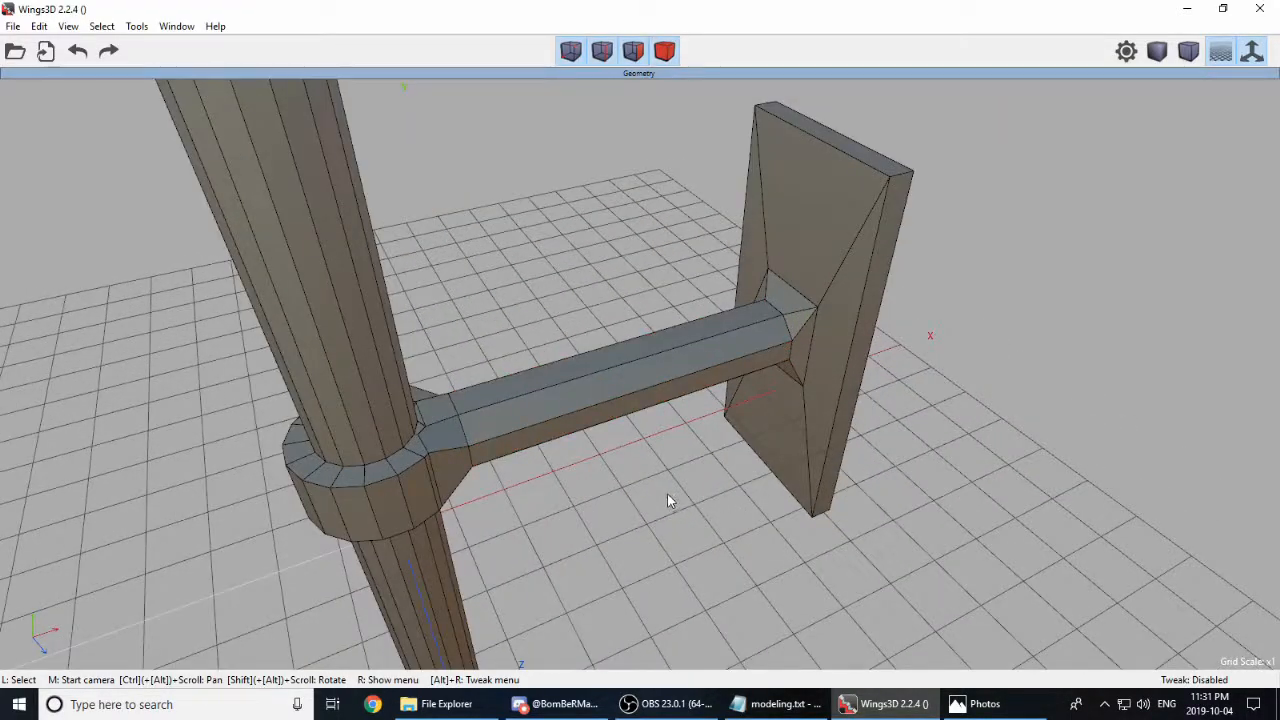
pyautogui.middleClick(668, 494)
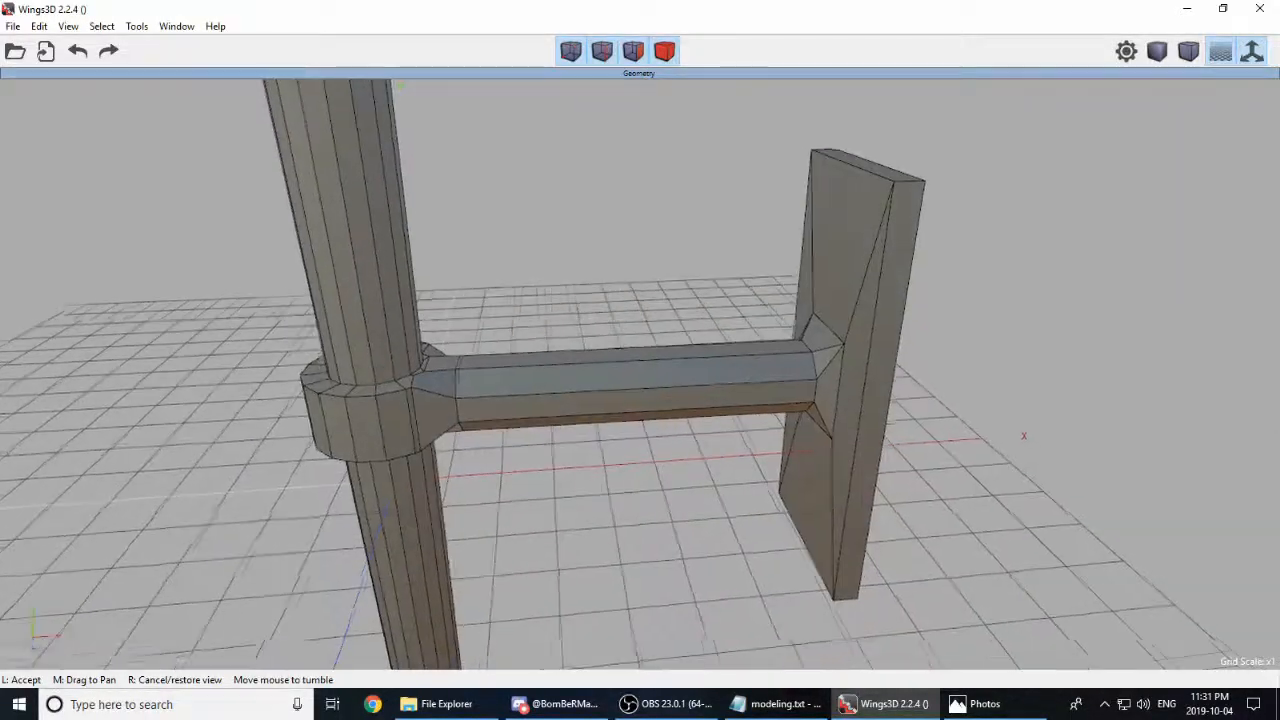
pyautogui.click(667, 494)
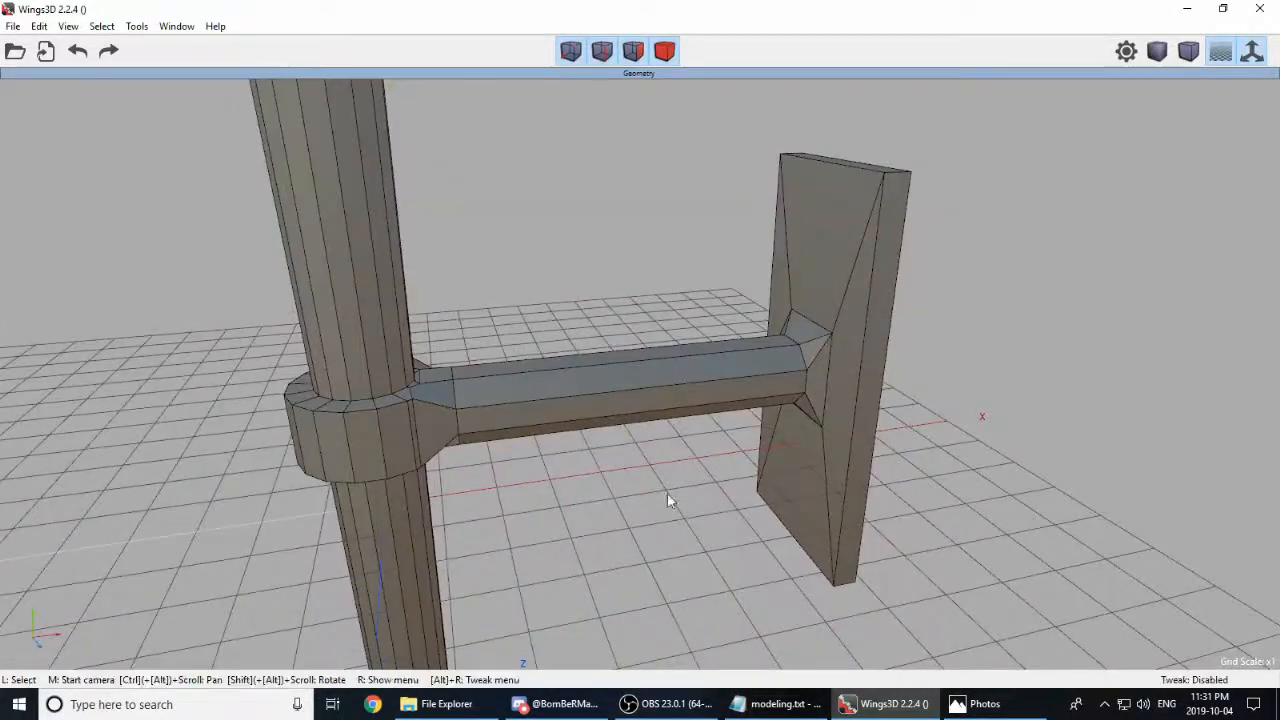
pyautogui.scroll(-3, 314, 450)
pyautogui.middleClick(607, 480)
pyautogui.click(607, 485)
pyautogui.middleClick(605, 500)
pyautogui.click(605, 500)
pyautogui.scroll(-3, 663, 489)
pyautogui.middleClick(663, 489)
pyautogui.click(665, 493)
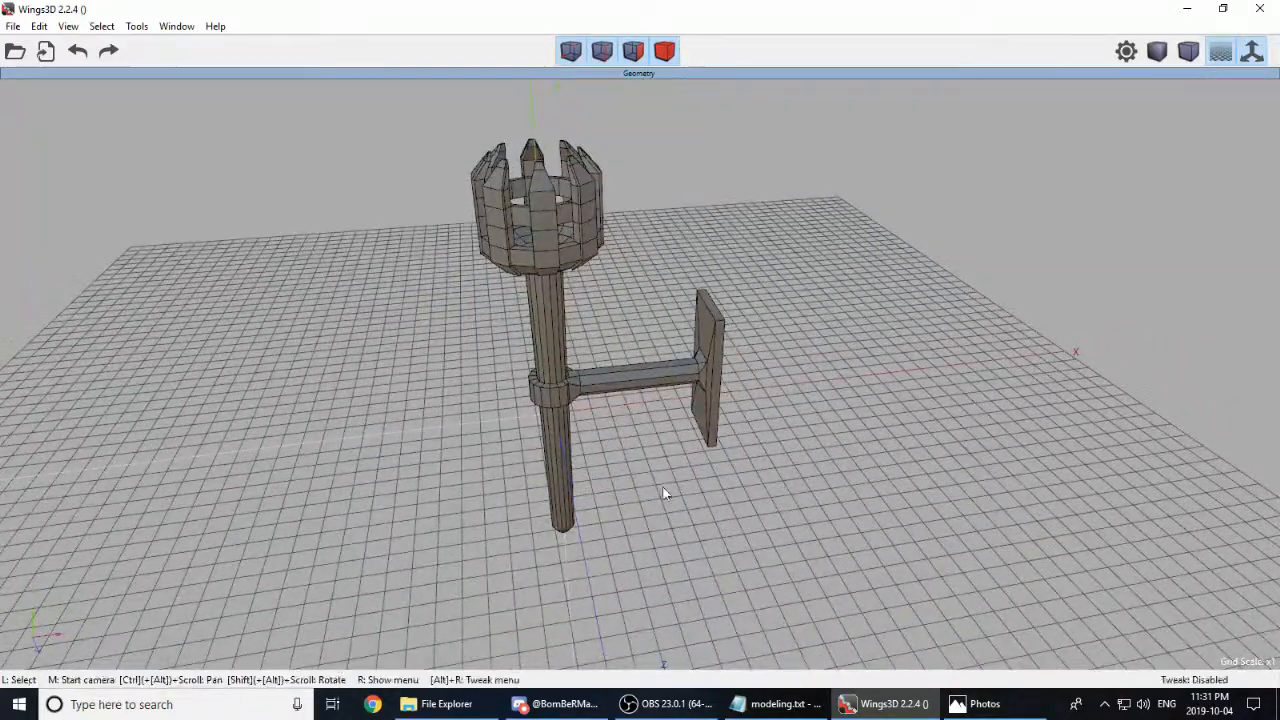
pyautogui.scroll(-2, 640, 482)
pyautogui.middleClick(633, 479)
pyautogui.click(761, 432)
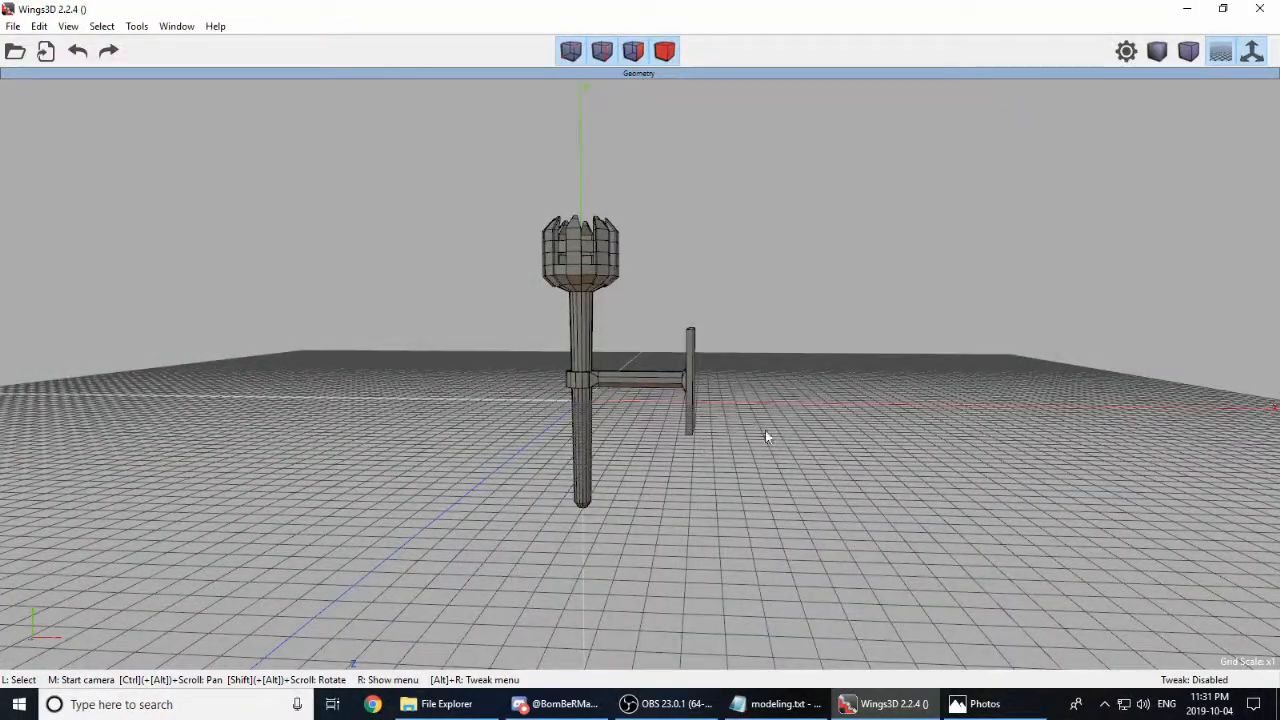
# Step: Select the faces of the mounting plate around the end of the bar
pyautogui.middleClick(730, 478)
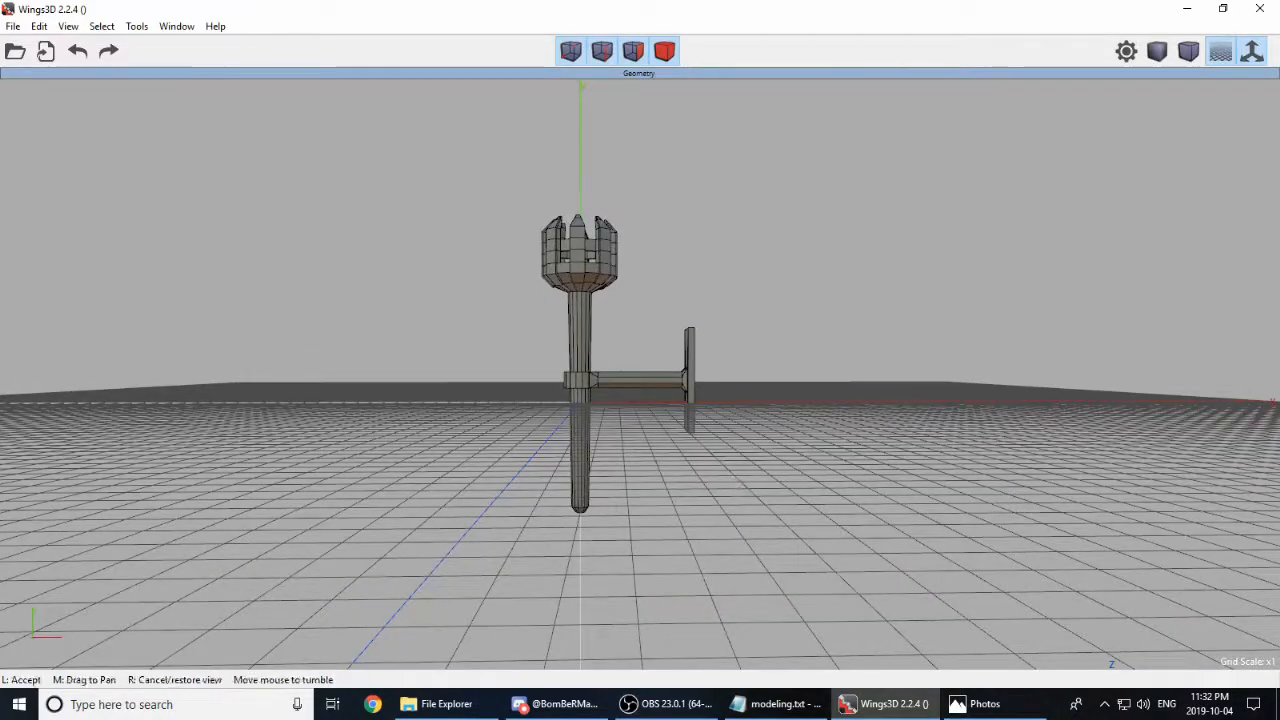
pyautogui.click(726, 409)
pyautogui.moveTo(726, 409); pyautogui.dragTo(686, 275)
pyautogui.middleClick(748, 434)
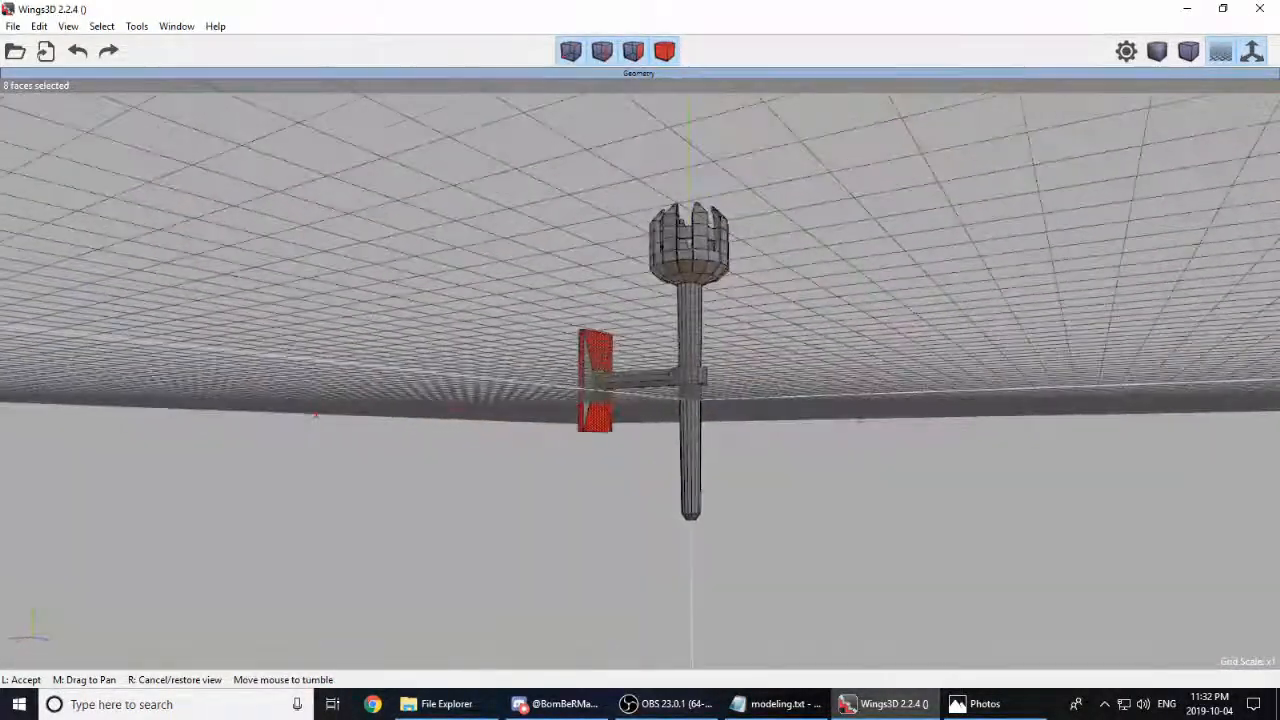
pyautogui.click(595, 376)
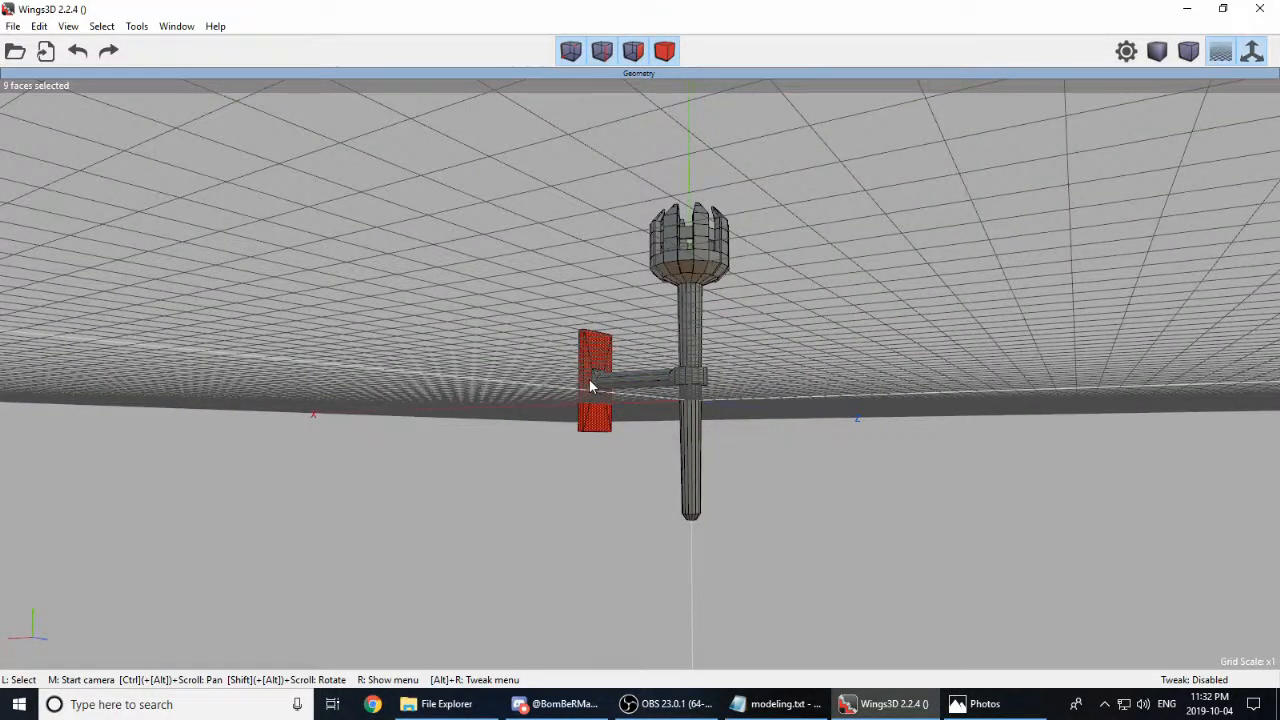
pyautogui.middleClick(590, 387)
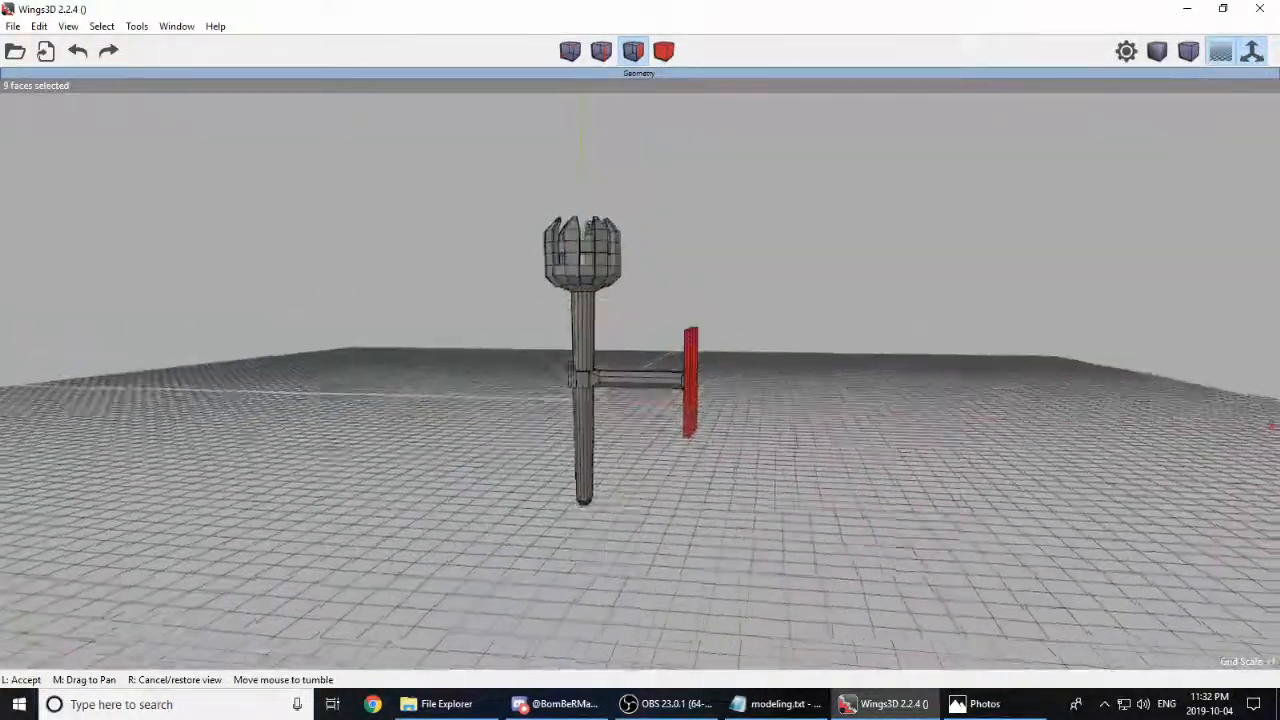
pyautogui.click(783, 394)
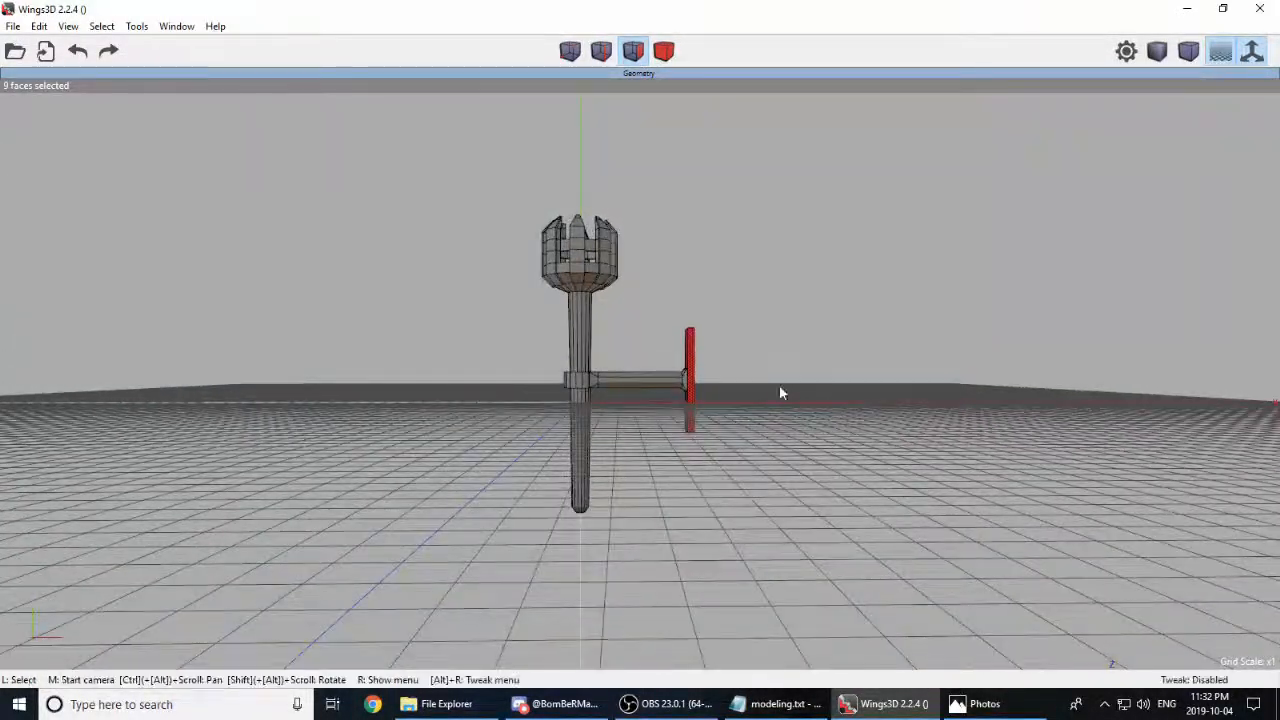
pyautogui.rightClick(783, 394)
pyautogui.click(800, 251)
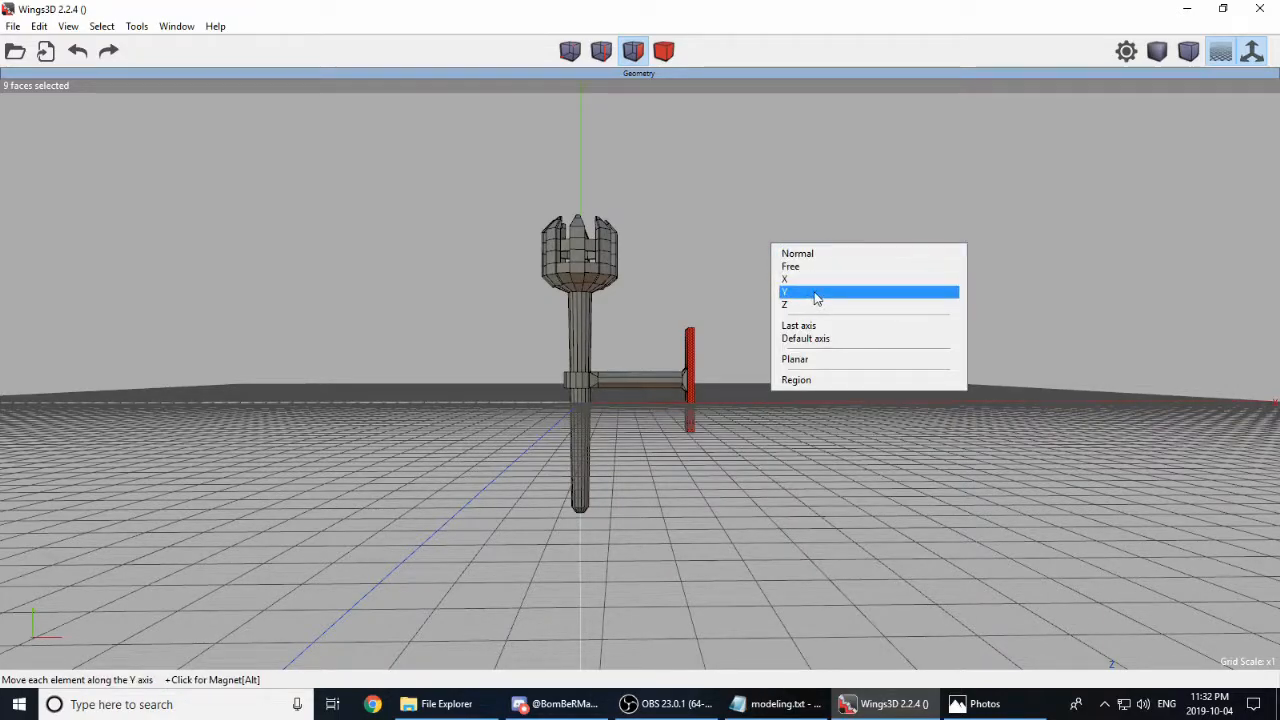
pyautogui.click(816, 293)
pyautogui.click(800, 298)
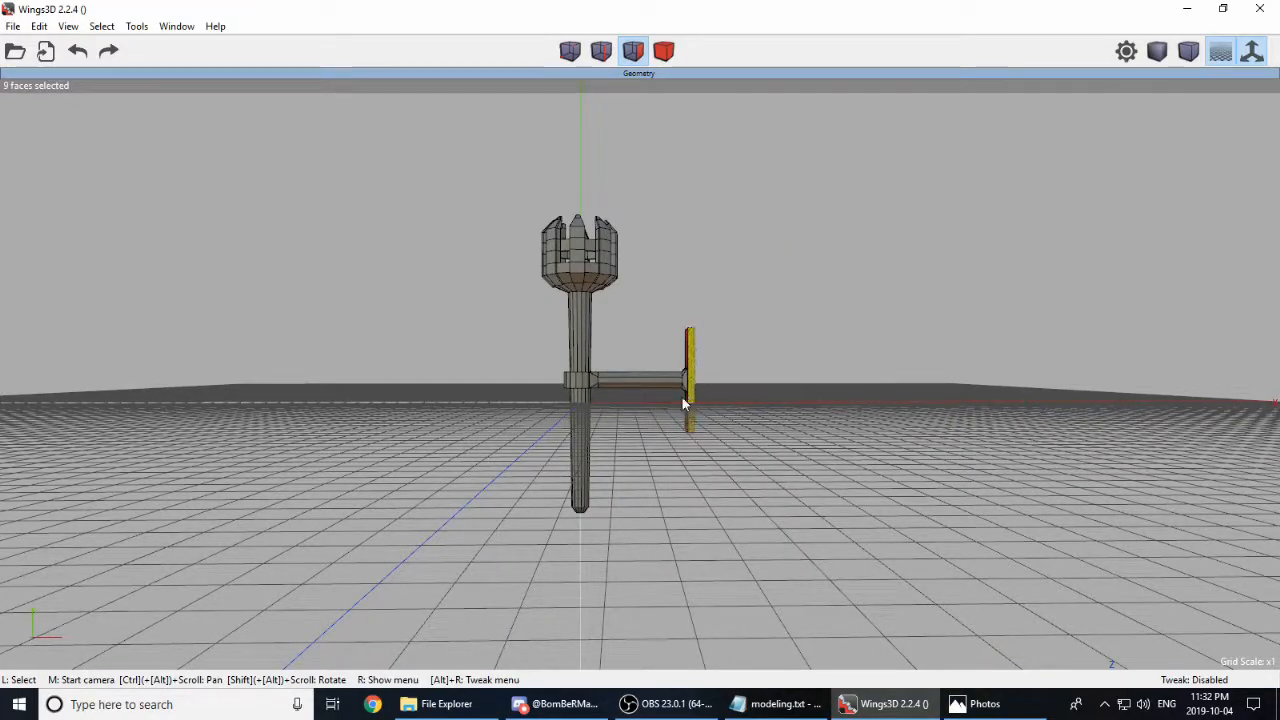
# Step: Extend the face selection to include the flared joint where the bar meets the mounting plate
pyautogui.scroll(5, 681, 388)
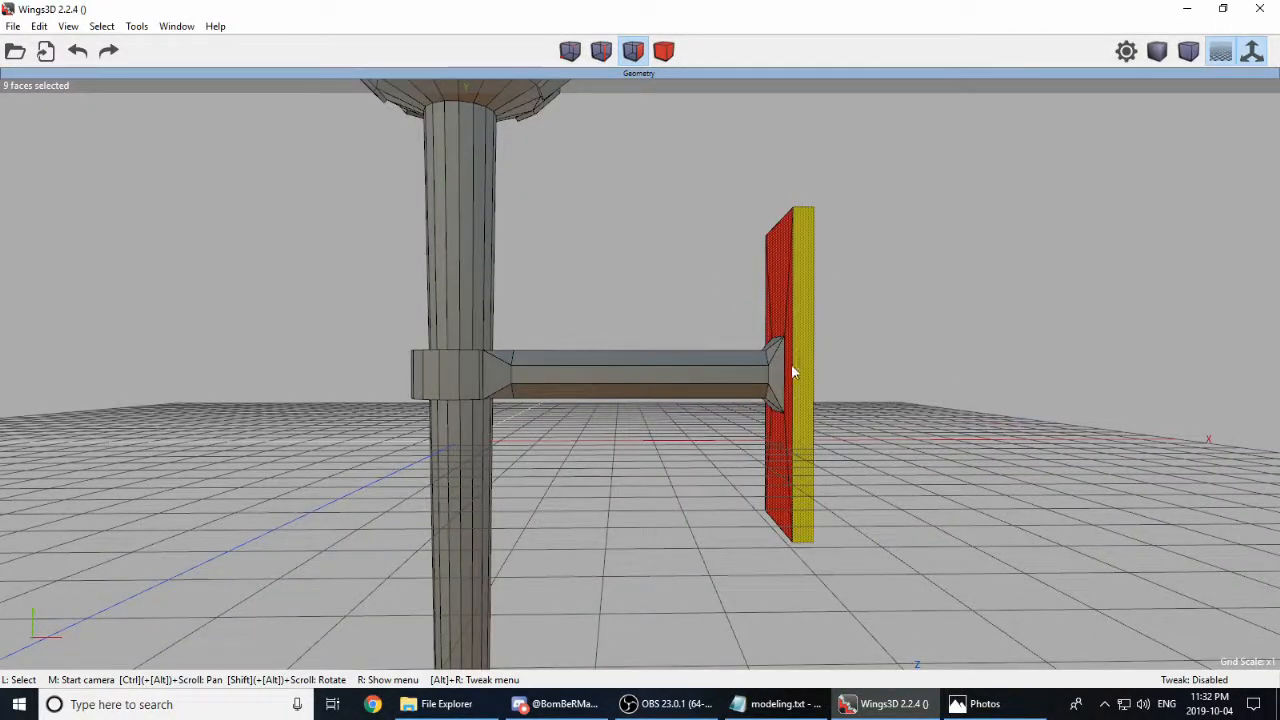
pyautogui.middleClick(903, 431)
pyautogui.click(894, 240)
pyautogui.moveTo(908, 186); pyautogui.dragTo(768, 560)
pyautogui.middleClick(768, 560)
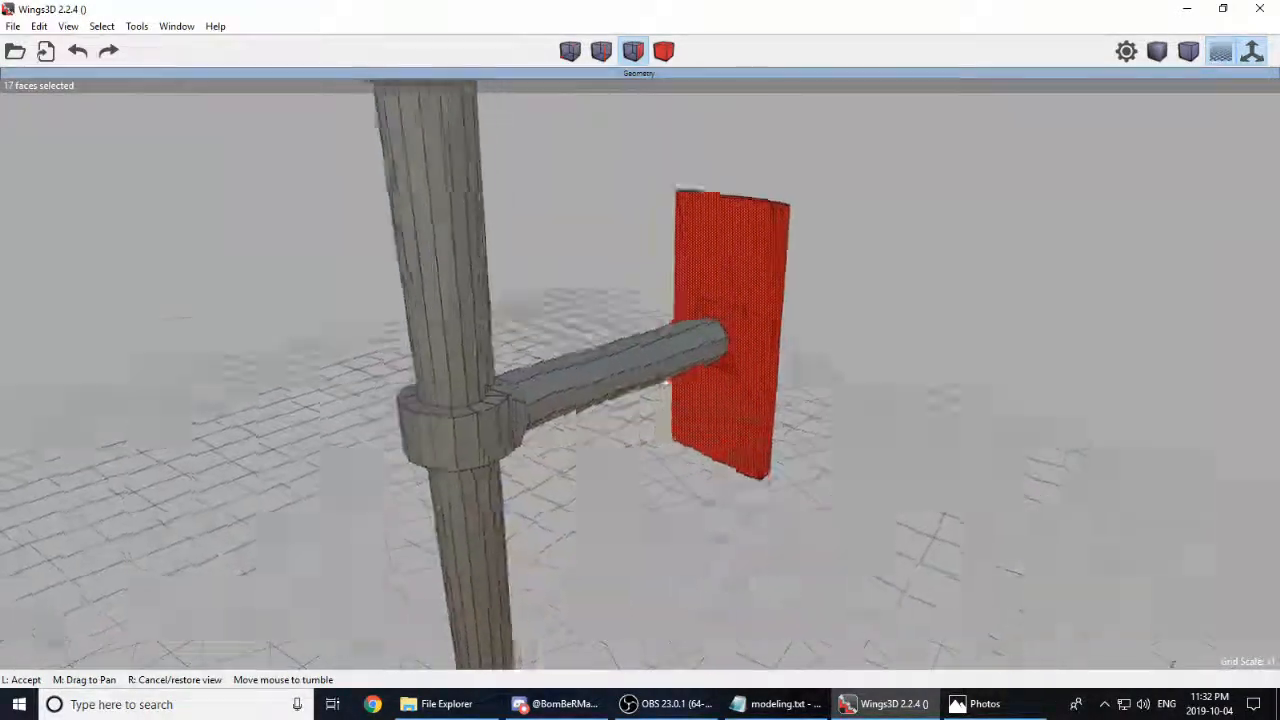
pyautogui.click(878, 496)
# Step: Move the selected plate and joint faces up along the Y axis by about 2.79
pyautogui.scroll(-5, 878, 503)
pyautogui.rightClick(794, 330)
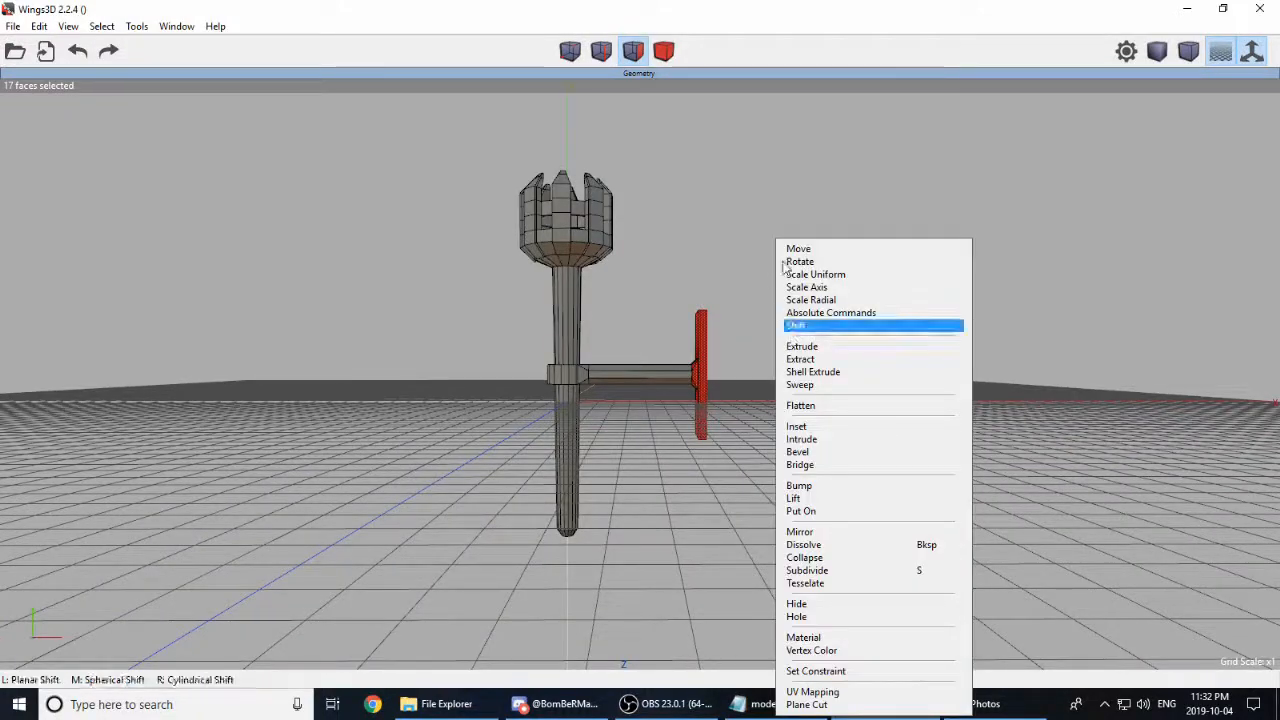
pyautogui.click(810, 250)
pyautogui.click(812, 290)
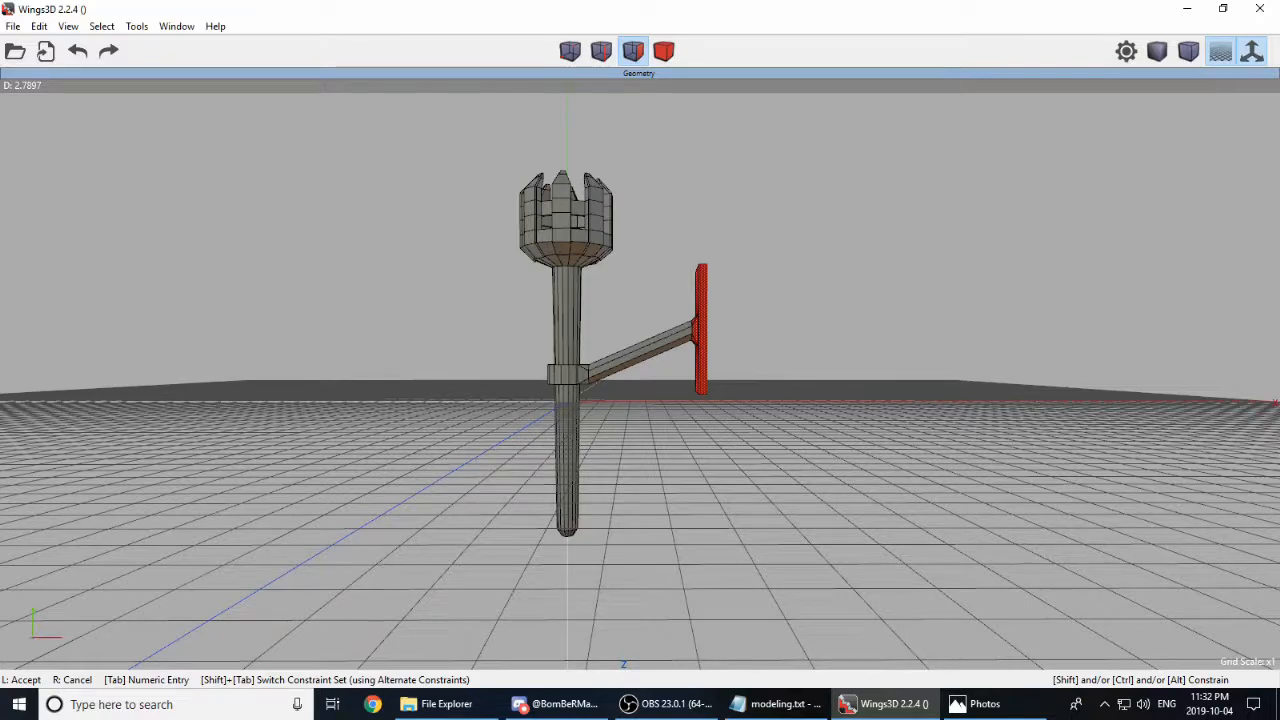
pyautogui.click(488, 376)
# Step: Clear the face selection and center a close view on the torch's crown
pyautogui.scroll(-4, 496, 377)
pyautogui.press('a')
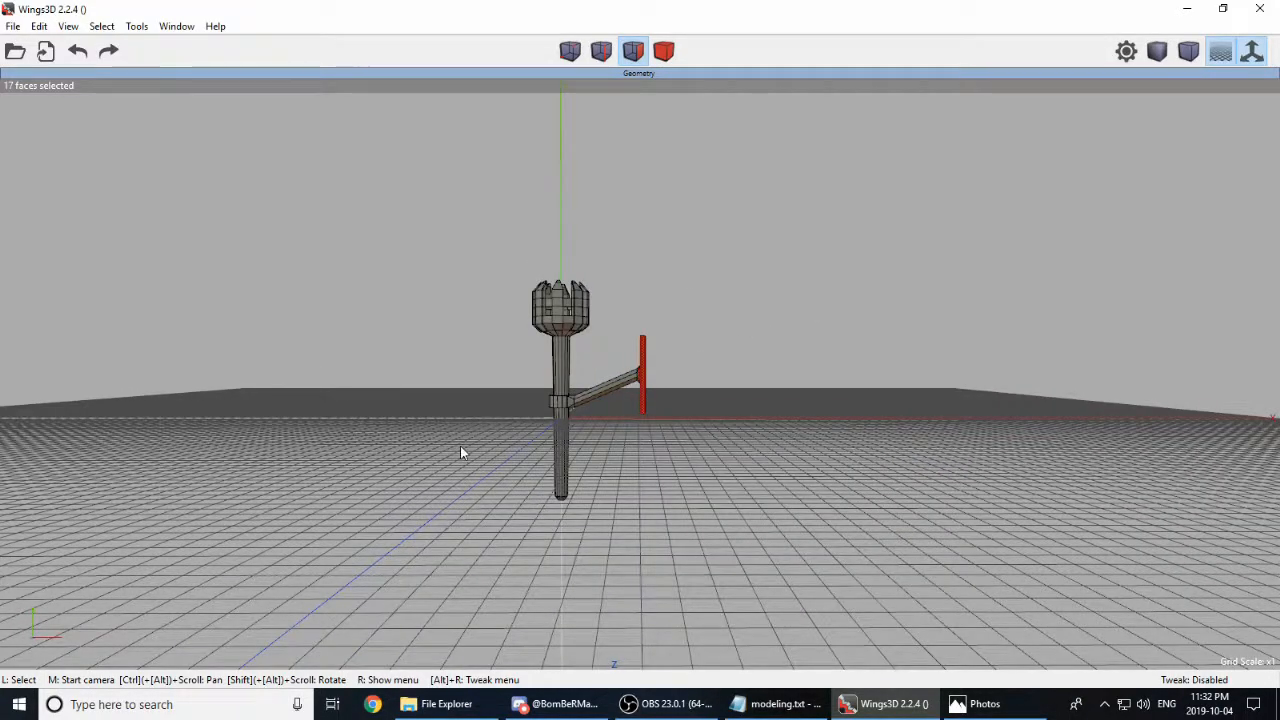
pyautogui.scroll(3, 461, 447)
pyautogui.press('space')
pyautogui.moveTo(357, 199); pyautogui.dragTo(553, 550)
pyautogui.press('space')
pyautogui.scroll(8, 672, 385)
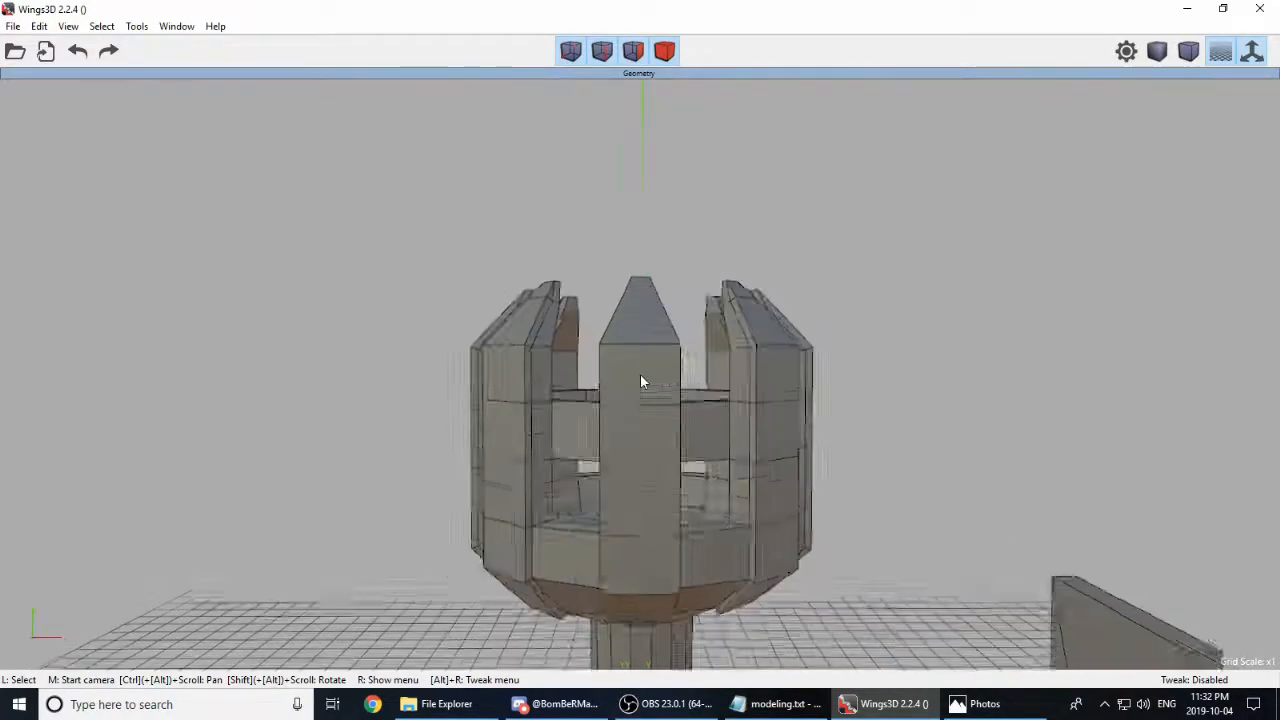
pyautogui.scroll(5, 640, 374)
pyautogui.middleClick(641, 371)
pyautogui.click(641, 371)
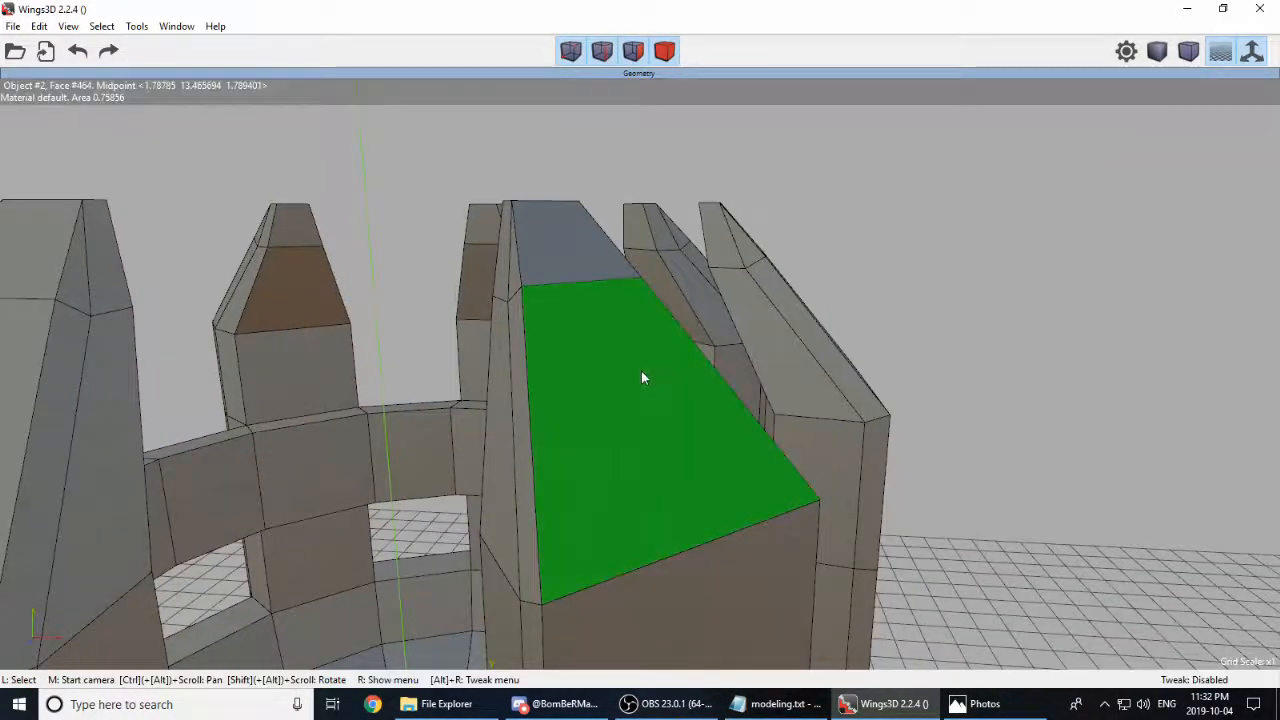
# Step: Select the four vertices running down one vertical corner edge of a crown spike, starting just below its tip
pyautogui.scroll(-5, 641, 371)
pyautogui.middleClick(766, 380)
pyautogui.click(665, 355)
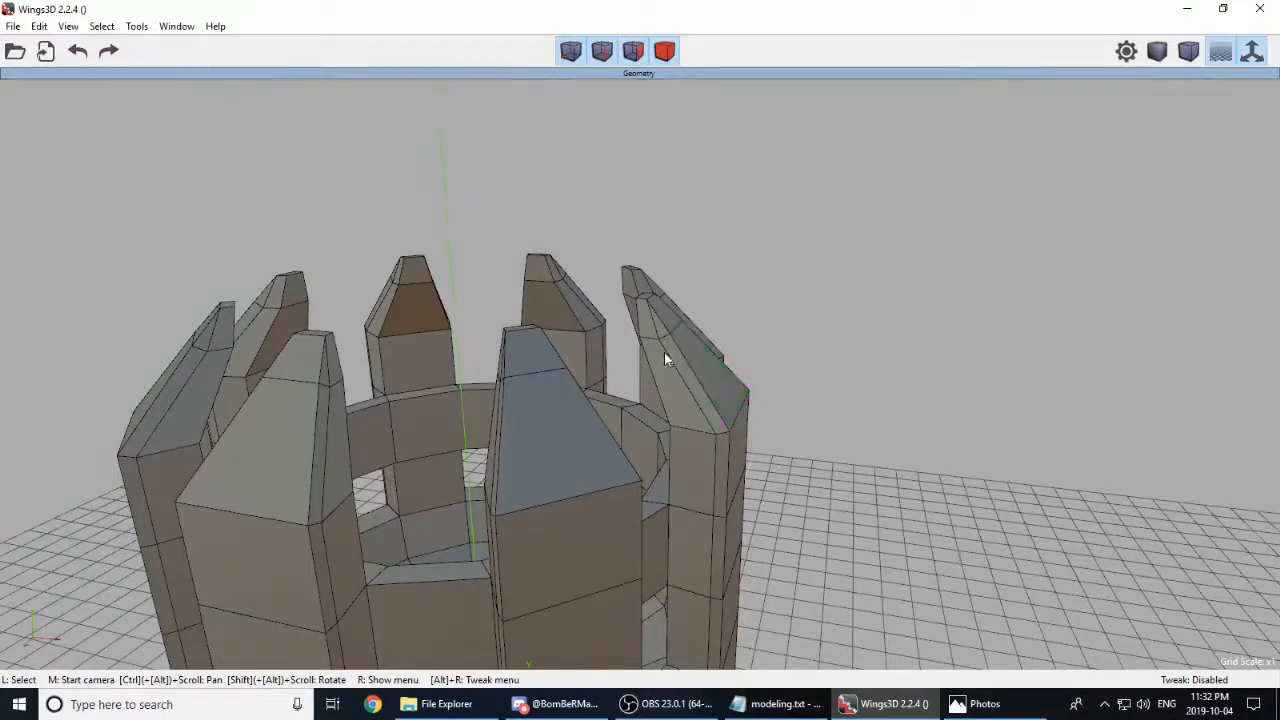
pyautogui.press('v')
pyautogui.click(659, 341)
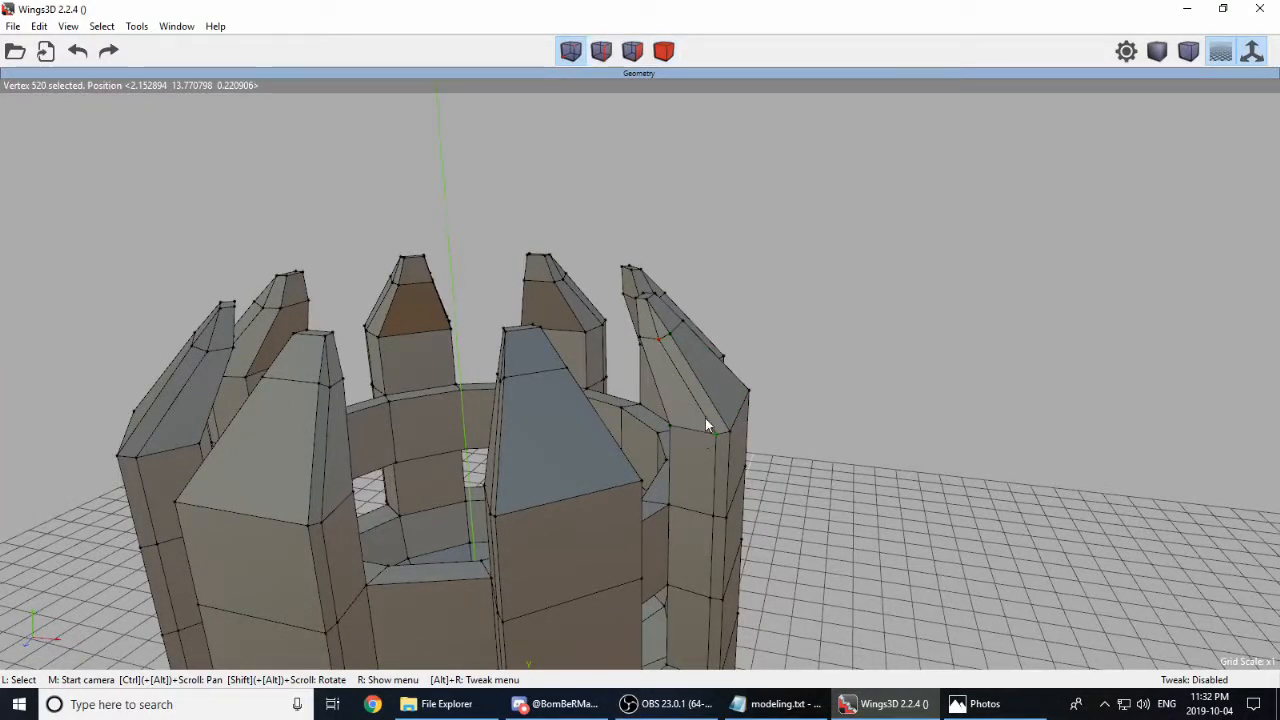
pyautogui.click(714, 474)
pyautogui.click(710, 518)
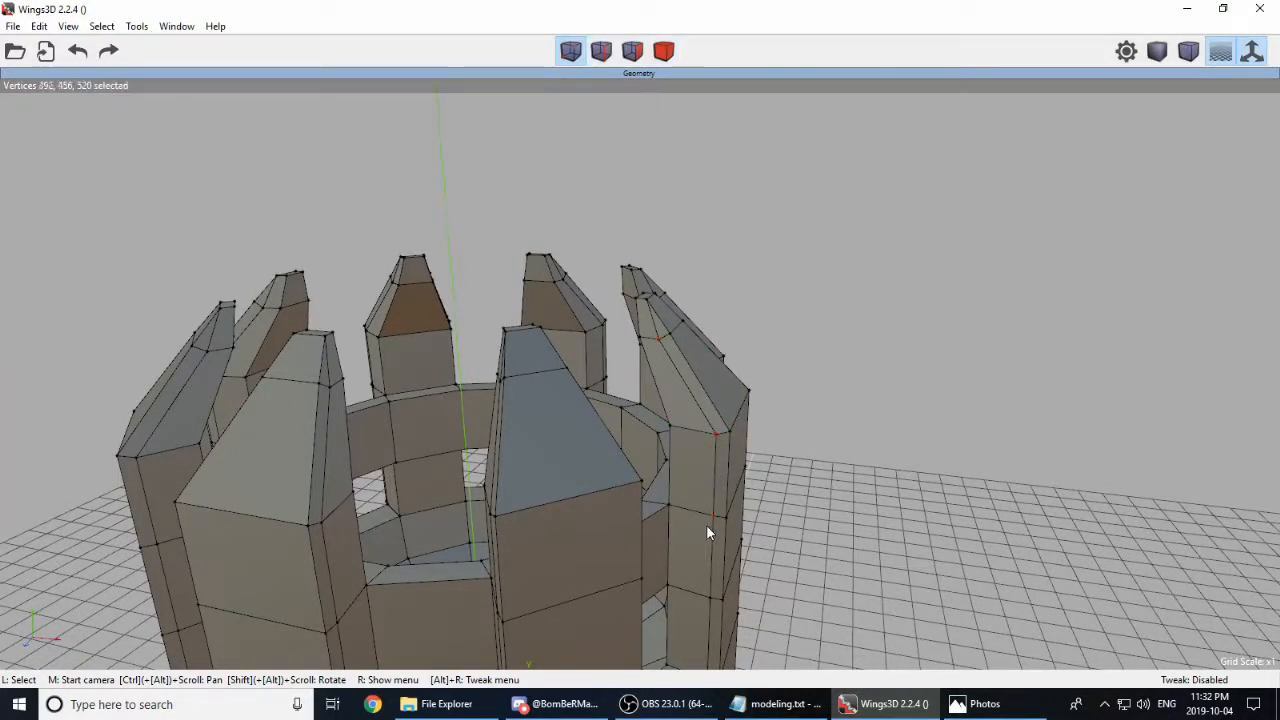
pyautogui.click(707, 601)
# Step: Extend the vertex selection to two more vertical corner edges on the crown spikes, taking four vertices below each tip
pyautogui.middleClick(713, 603)
pyautogui.click(652, 592)
pyautogui.middleClick(652, 592)
pyautogui.click(373, 614)
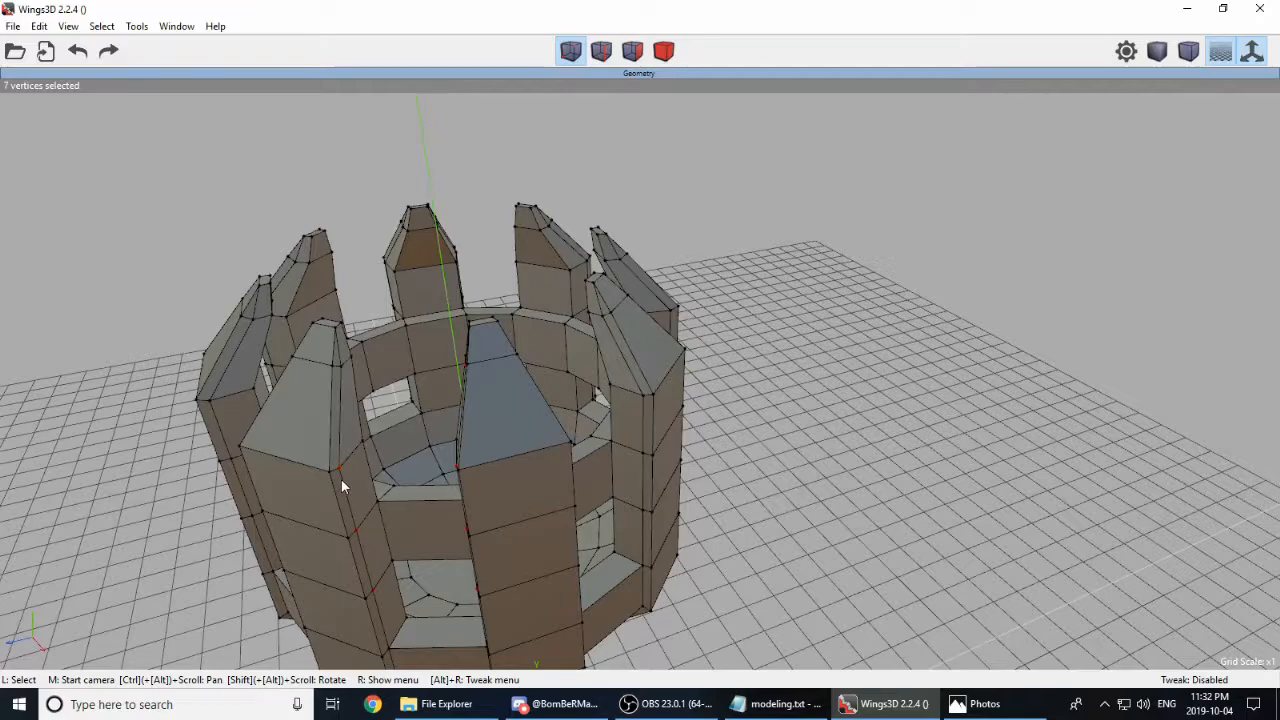
pyautogui.click(474, 517)
pyautogui.middleClick(474, 517)
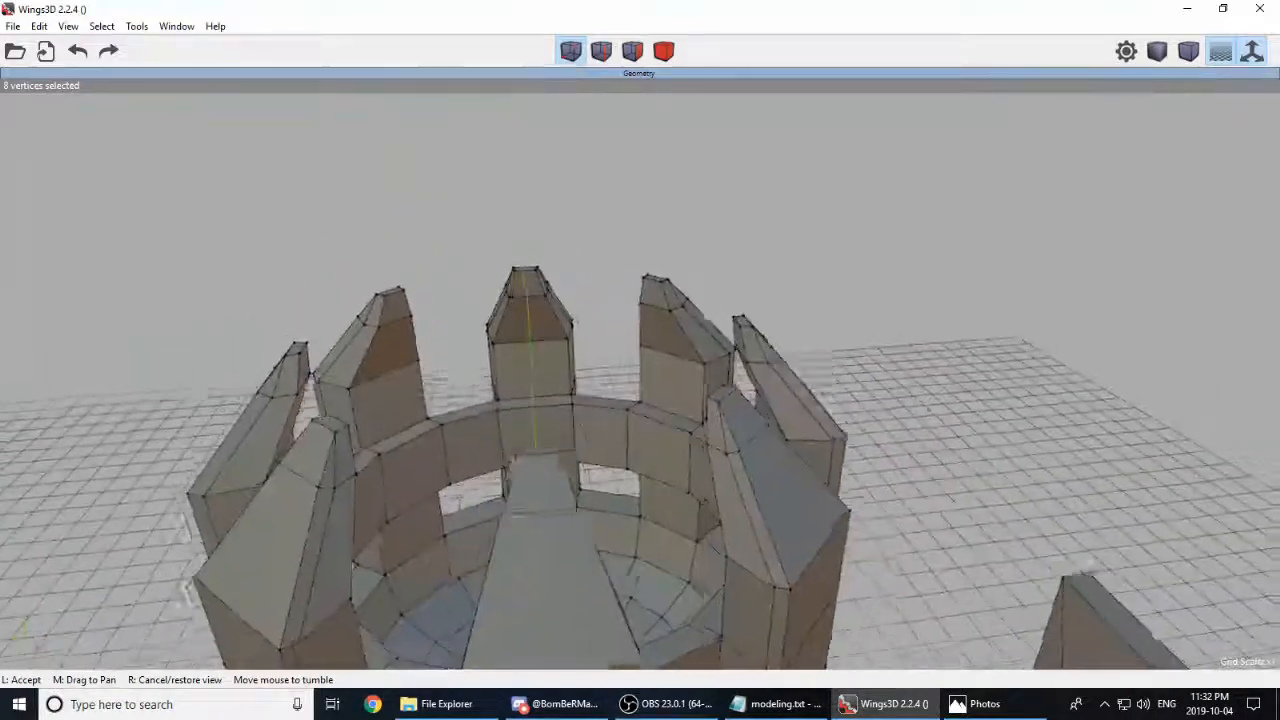
pyautogui.click(532, 484)
pyautogui.click(803, 576)
pyautogui.middleClick(803, 576)
pyautogui.click(778, 616)
pyautogui.middleClick(750, 591)
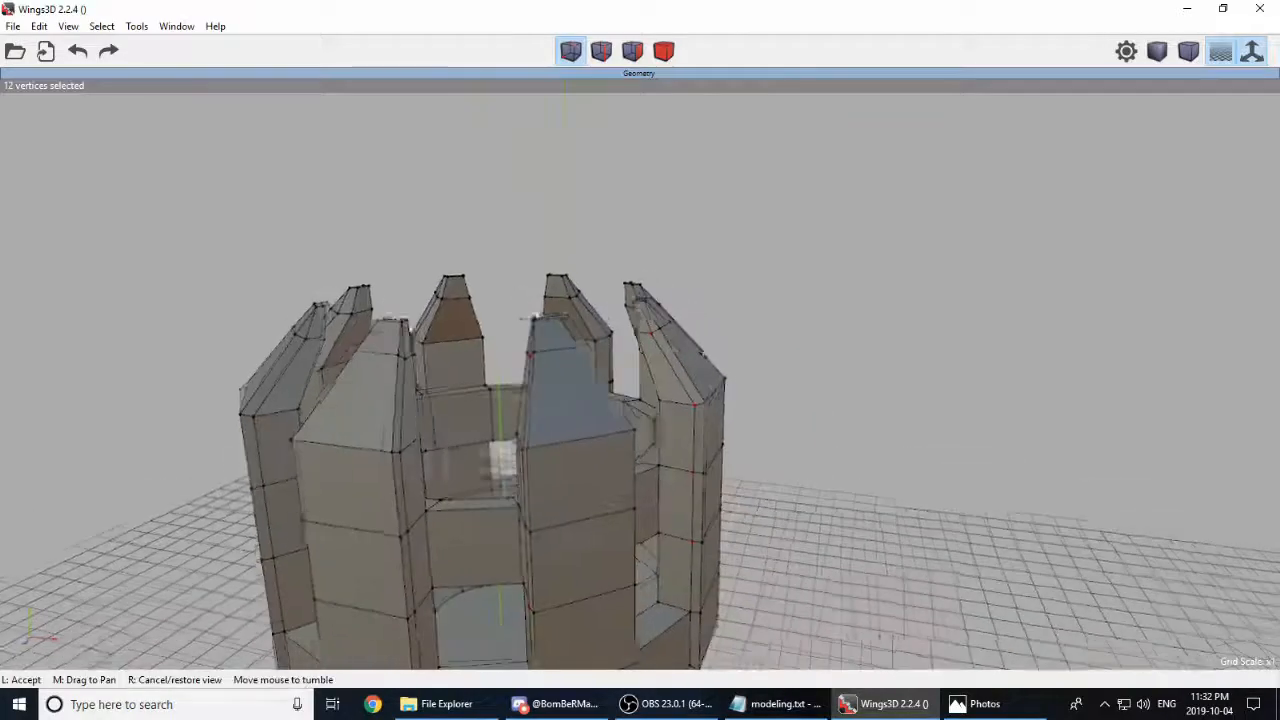
pyautogui.click(616, 575)
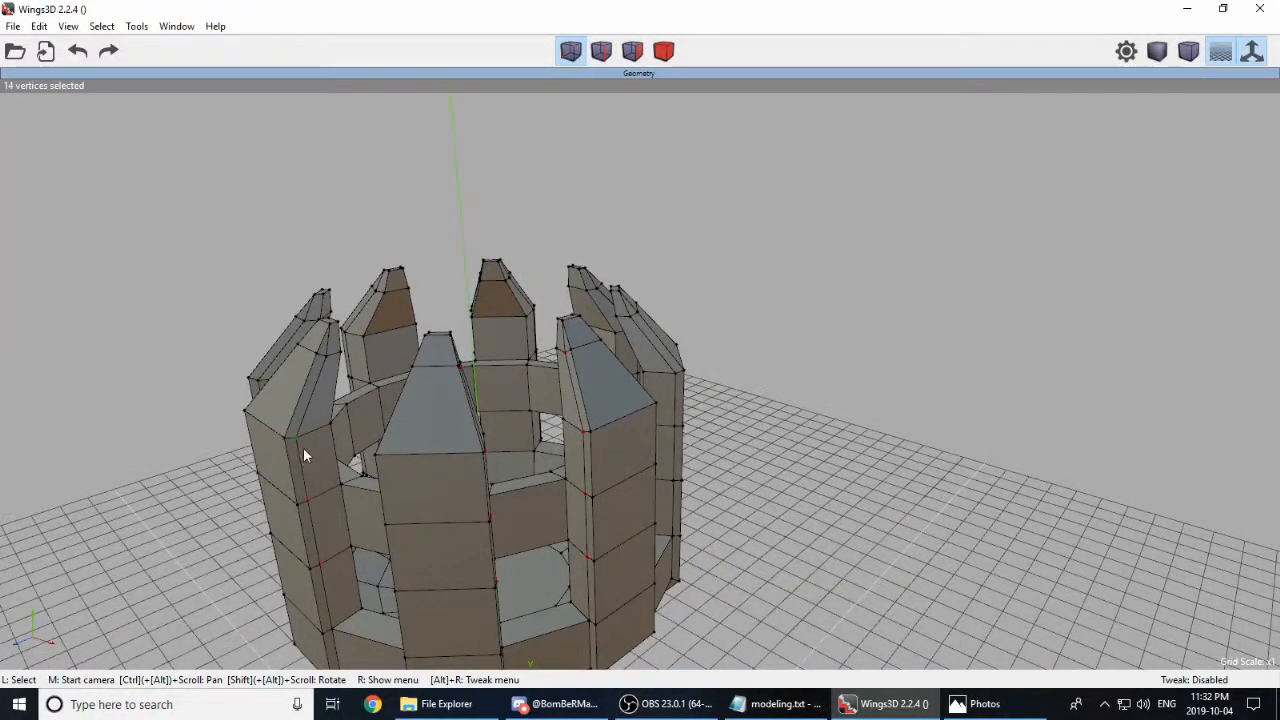
# Step: Continue around the crown, adding the matching four vertices on each of the following three spike corner edges
pyautogui.click(567, 443)
pyautogui.middleClick(567, 443)
pyautogui.click(778, 557)
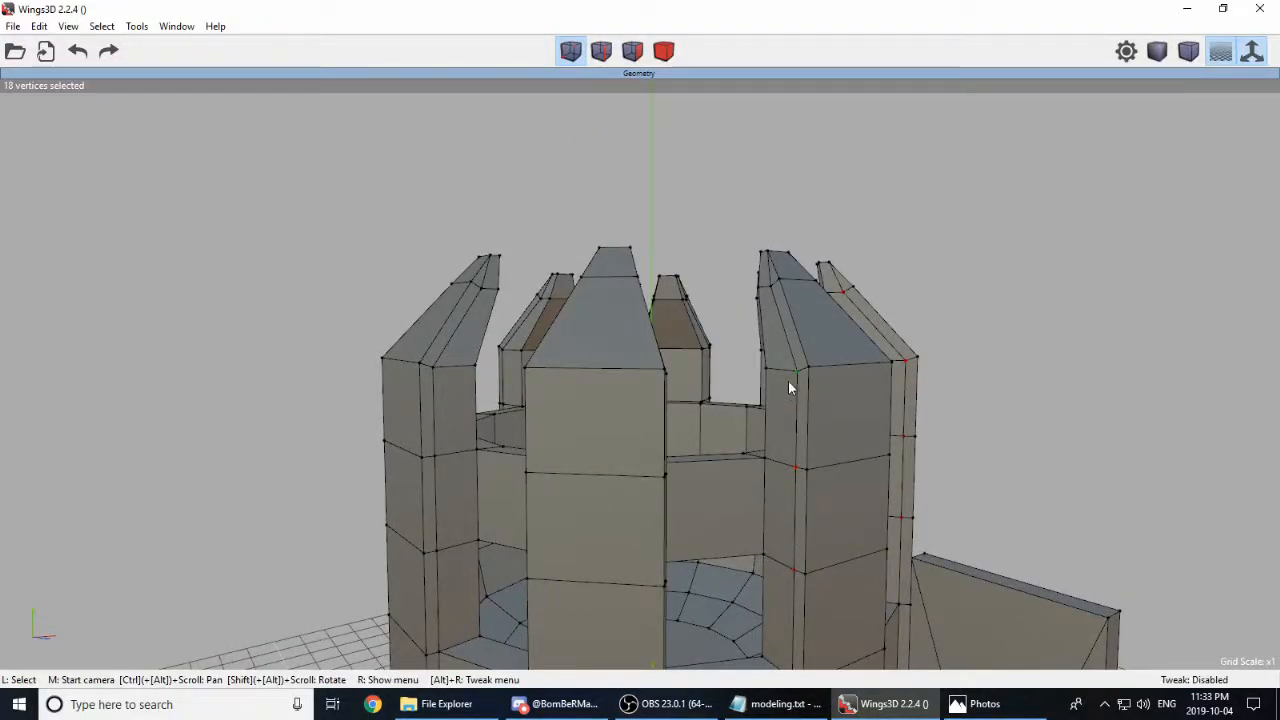
pyautogui.middleClick(770, 302)
pyautogui.click(333, 636)
pyautogui.click(317, 595)
pyautogui.click(311, 496)
pyautogui.click(303, 423)
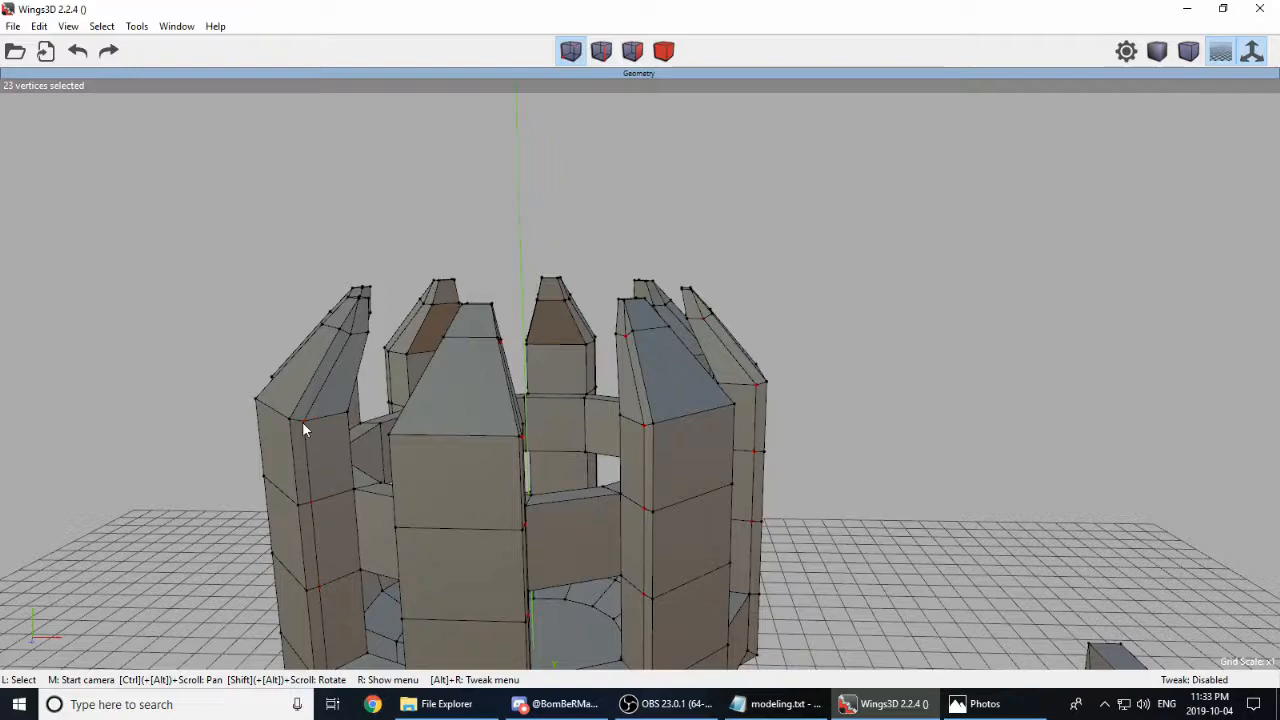
pyautogui.middleClick(350, 349)
# Step: Add another three spike corner edges to the selection, four vertices each, to reach 36 selected vertices
pyautogui.click(531, 521)
pyautogui.click(941, 526)
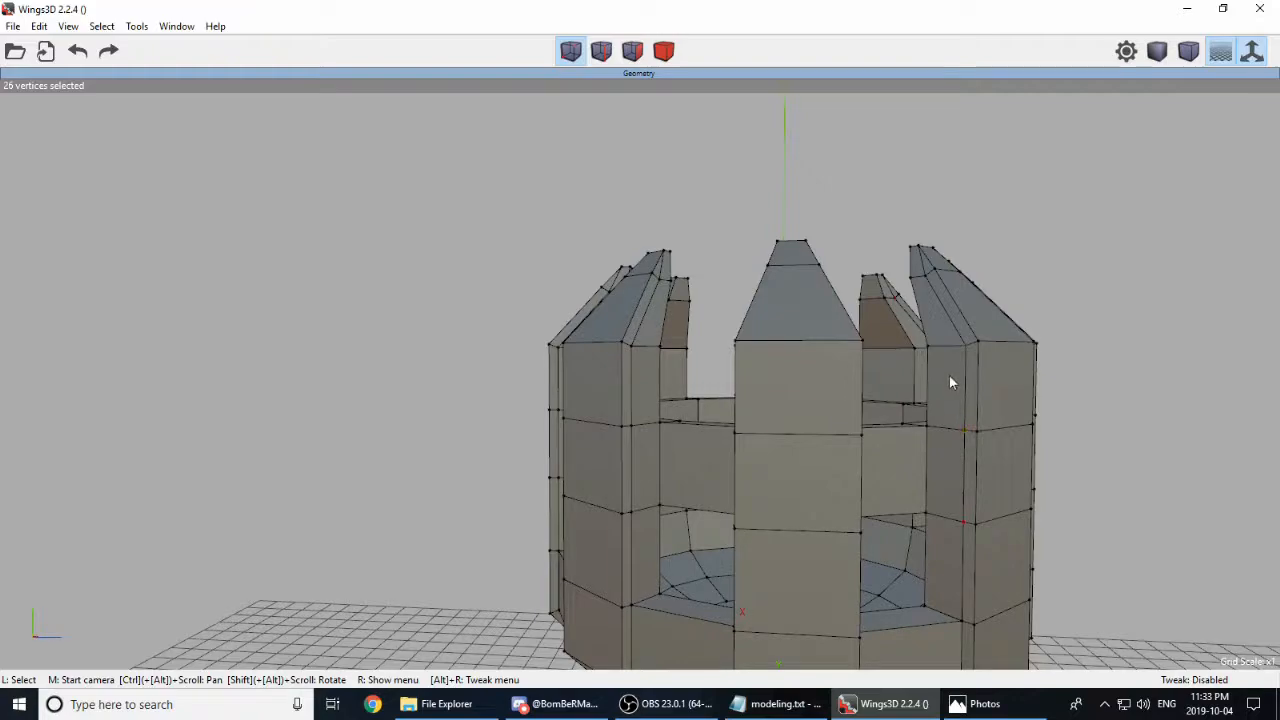
pyautogui.click(921, 283)
pyautogui.middleClick(925, 281)
pyautogui.click(501, 587)
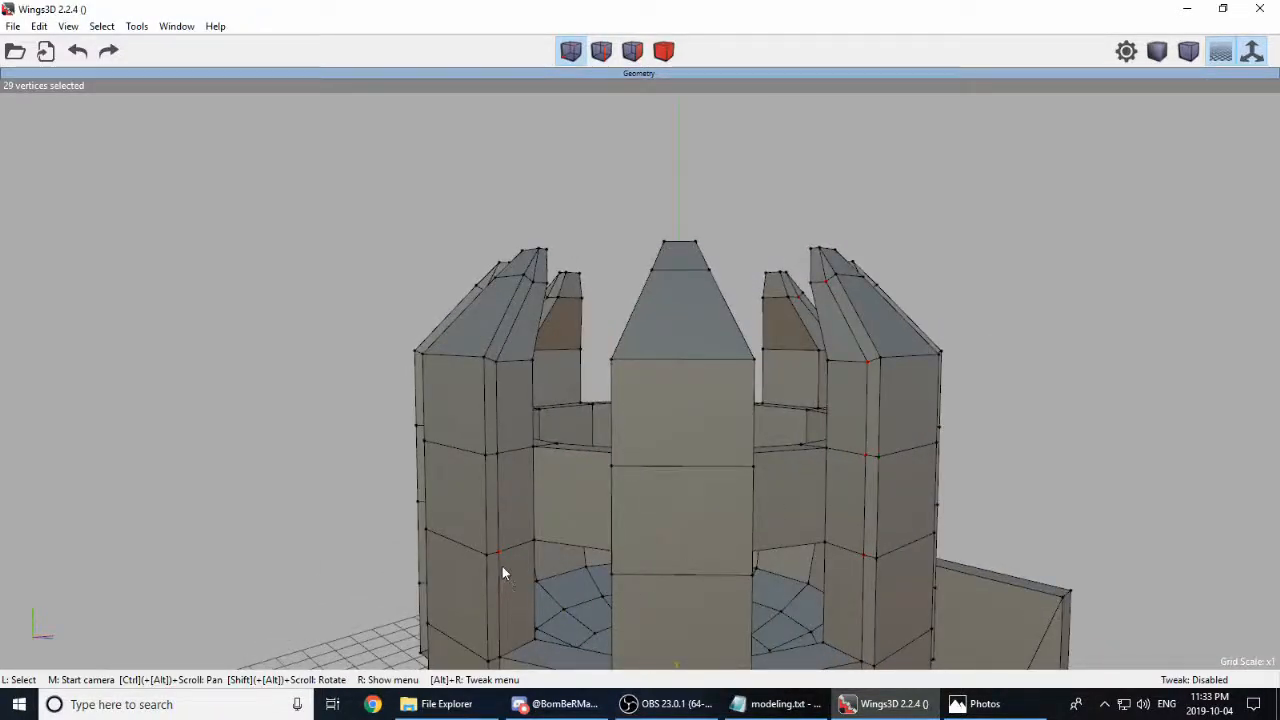
pyautogui.click(500, 462)
pyautogui.middleClick(633, 475)
pyautogui.click(937, 517)
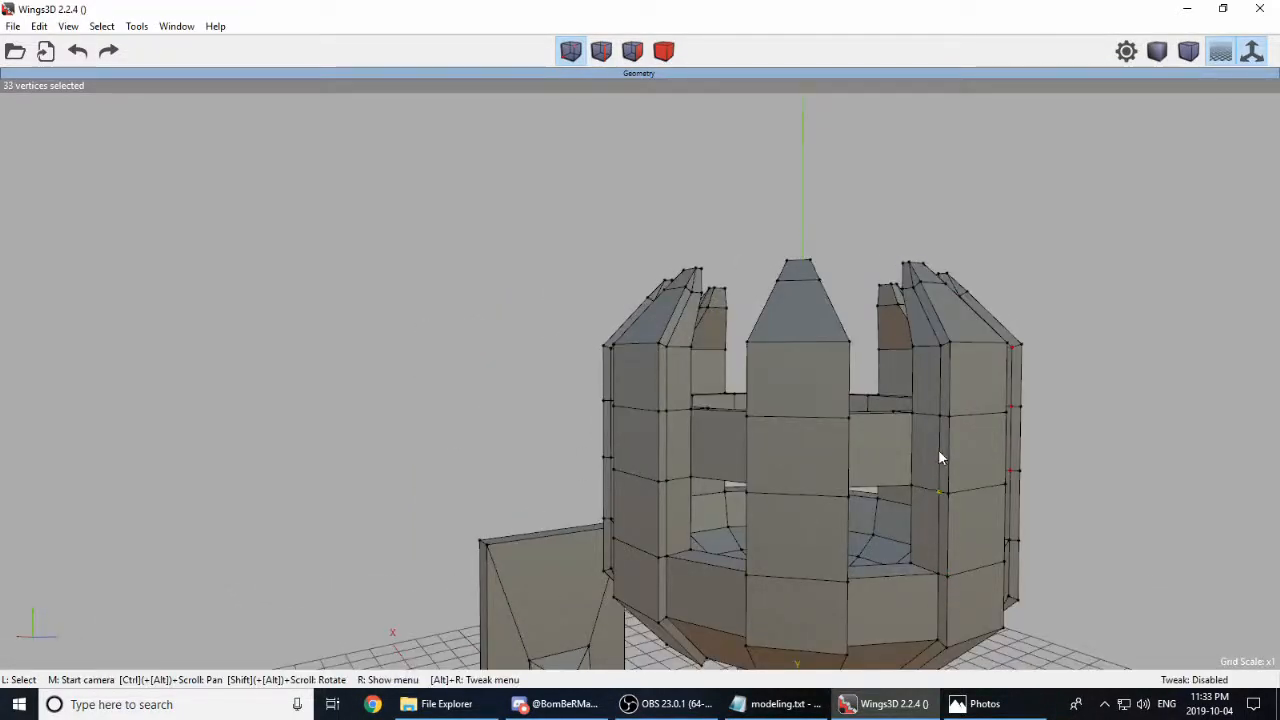
pyautogui.middleClick(938, 481)
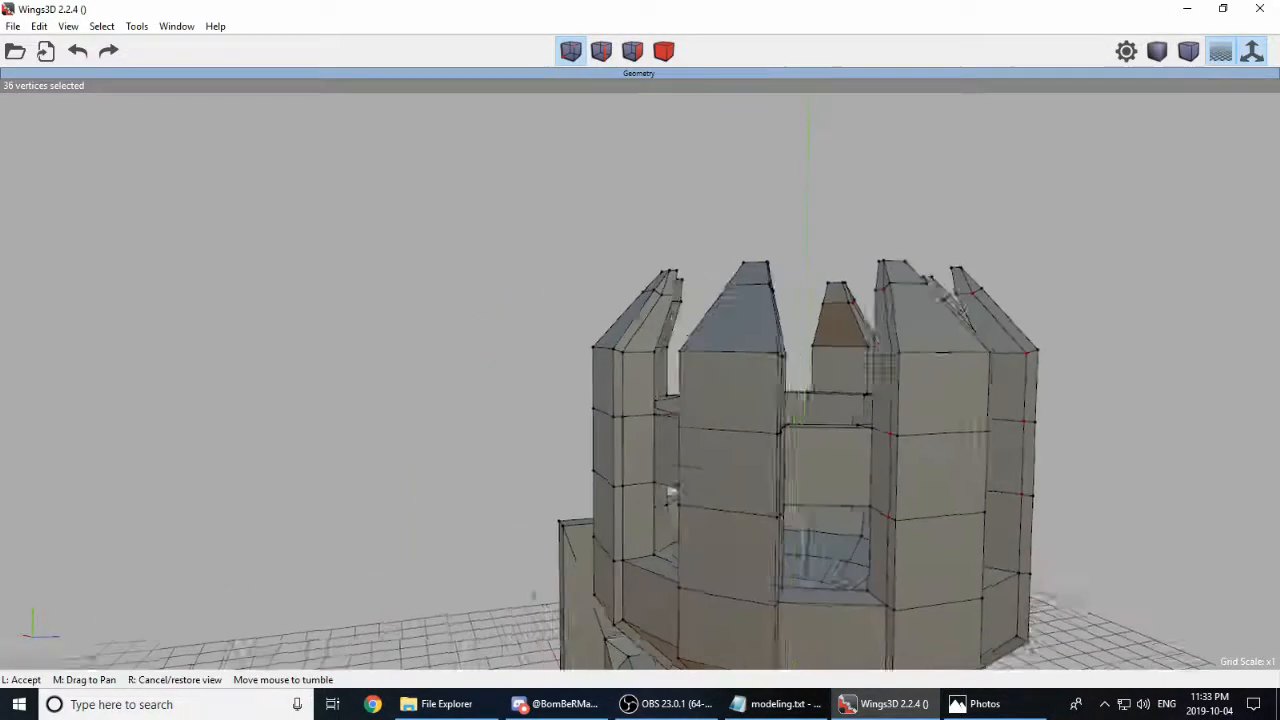
# Step: Bring the selection to 48 vertices by picking the four vertices on three further spike side edges
pyautogui.click(590, 566)
pyautogui.click(535, 550)
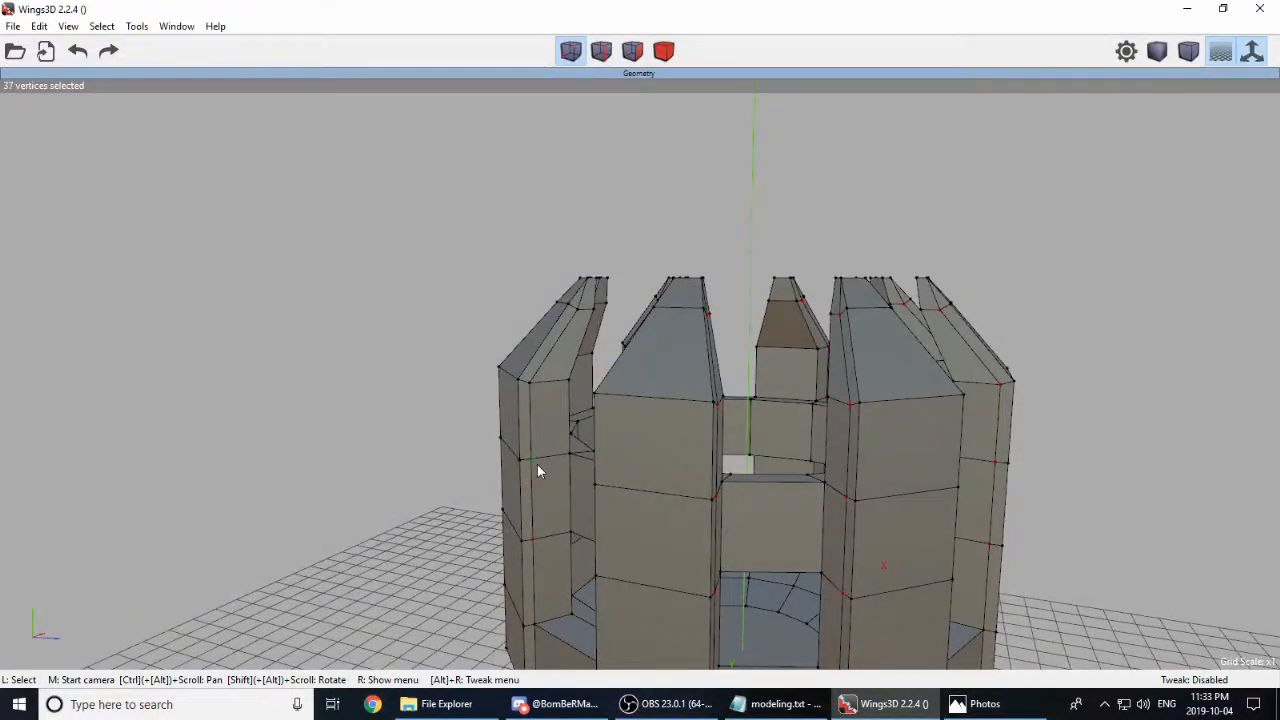
pyautogui.middleClick(688, 458)
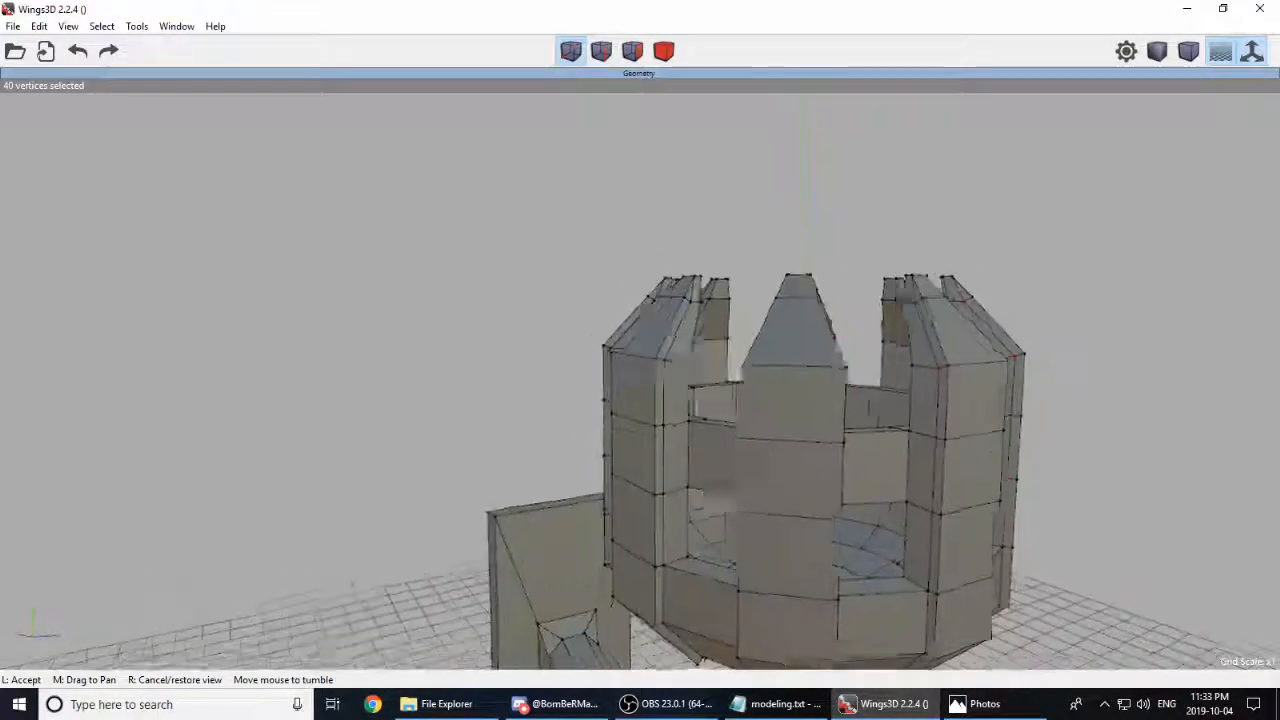
pyautogui.click(837, 482)
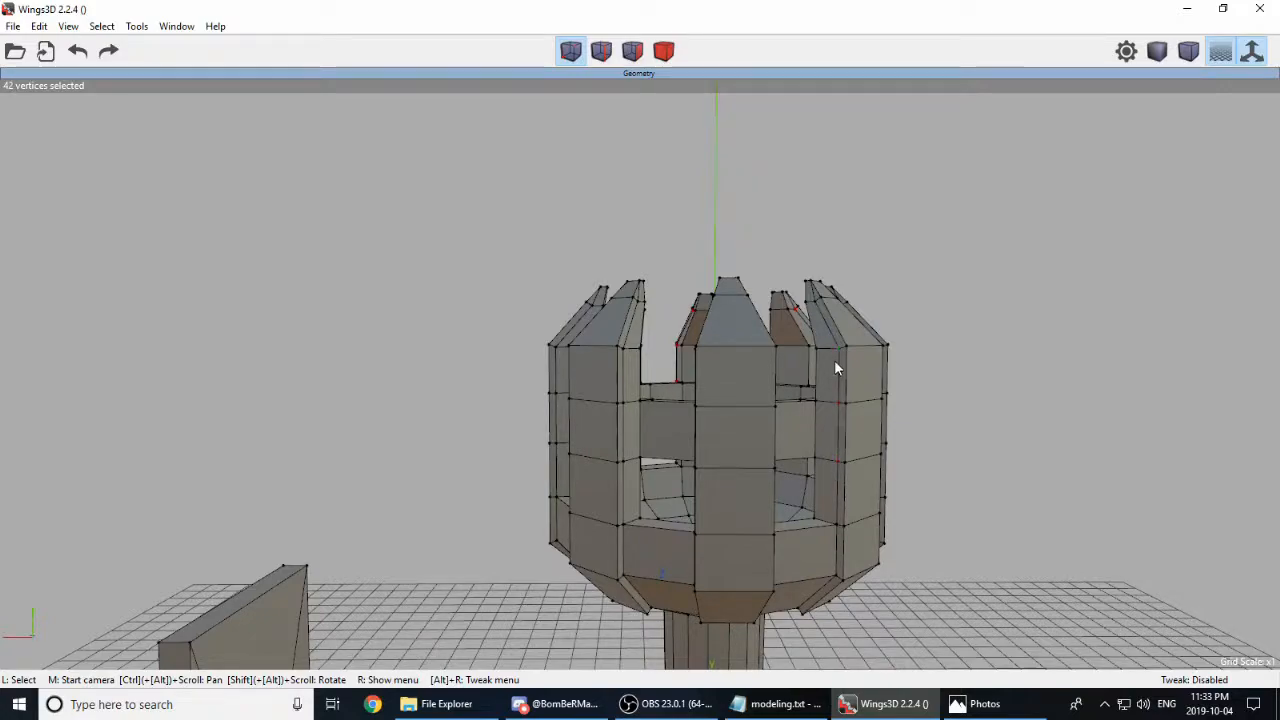
pyautogui.middleClick(880, 493)
pyautogui.click(634, 531)
pyautogui.click(617, 516)
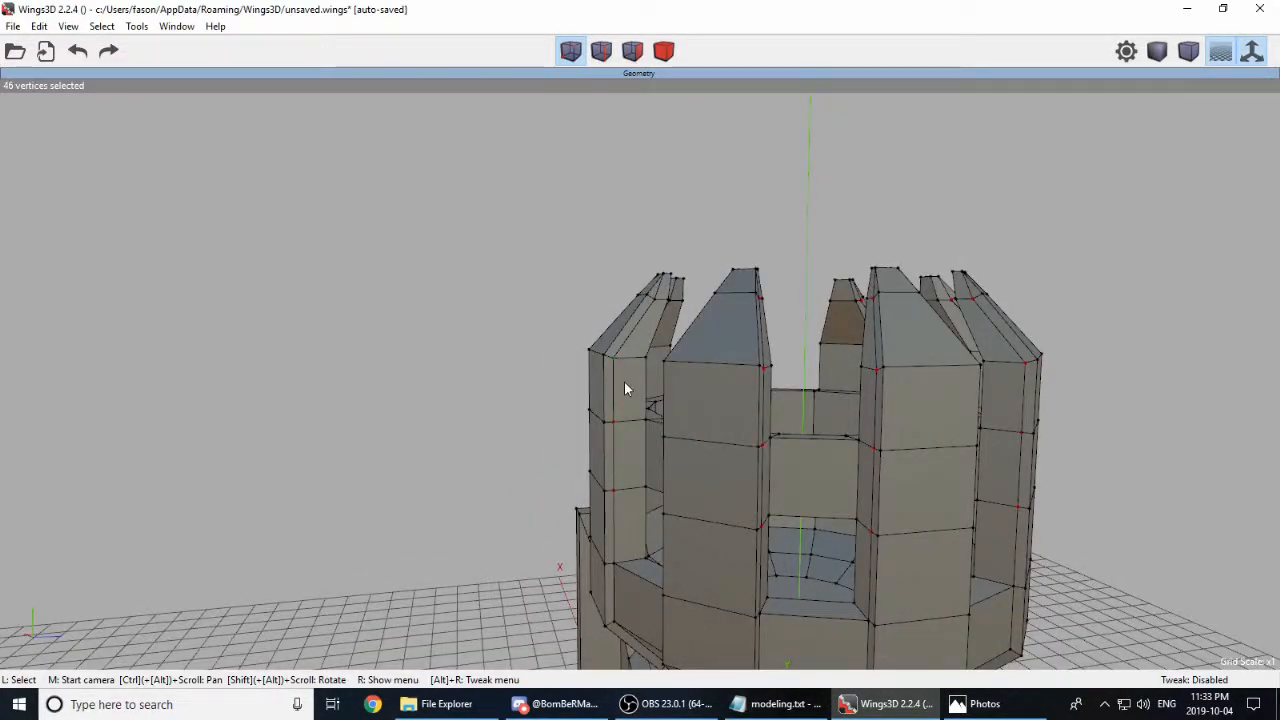
pyautogui.click(655, 311)
pyautogui.middleClick(655, 311)
# Step: Add the vertices of the last four spike corner edges and dissolve all 64 selected vertices
pyautogui.click(714, 466)
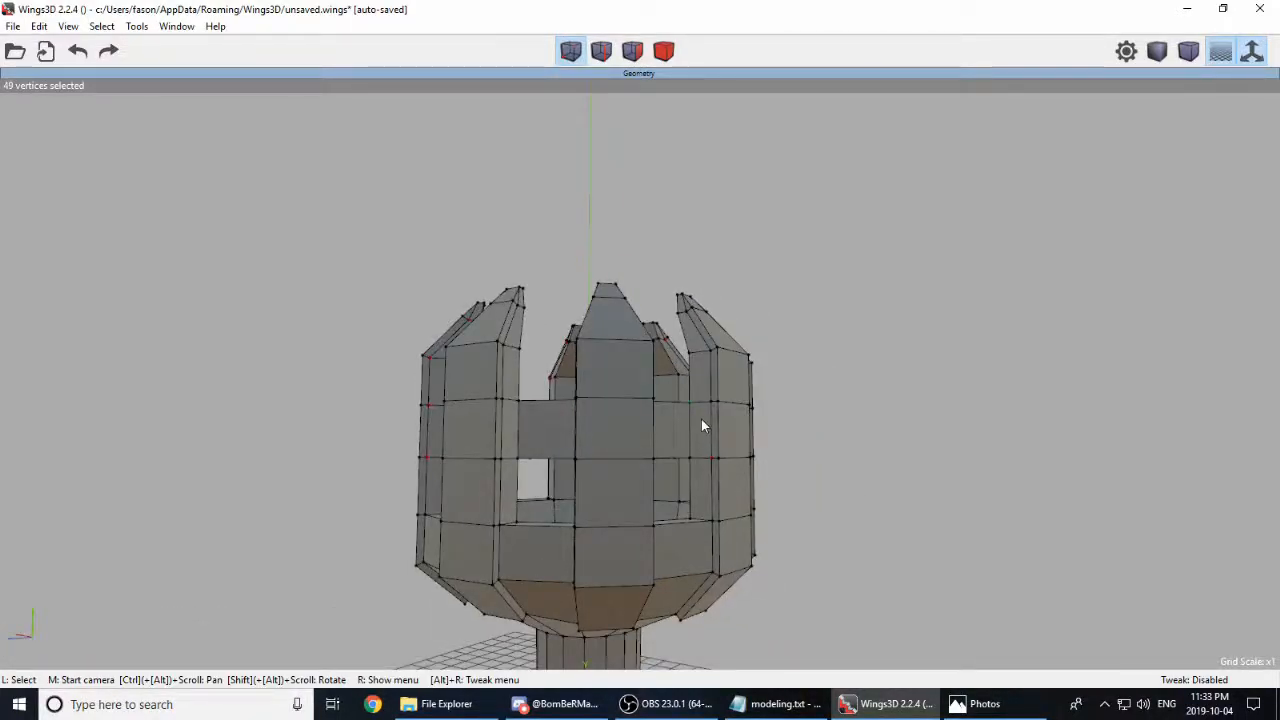
pyautogui.click(707, 363)
pyautogui.middleClick(690, 323)
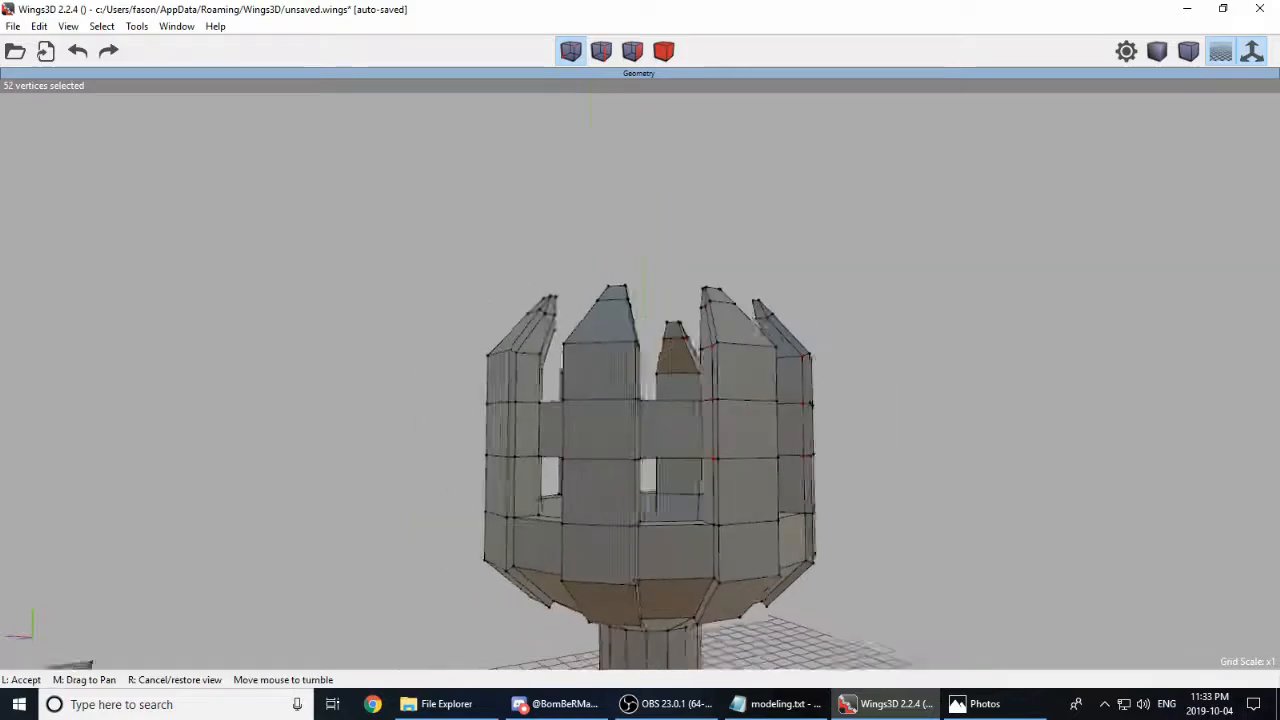
pyautogui.click(613, 488)
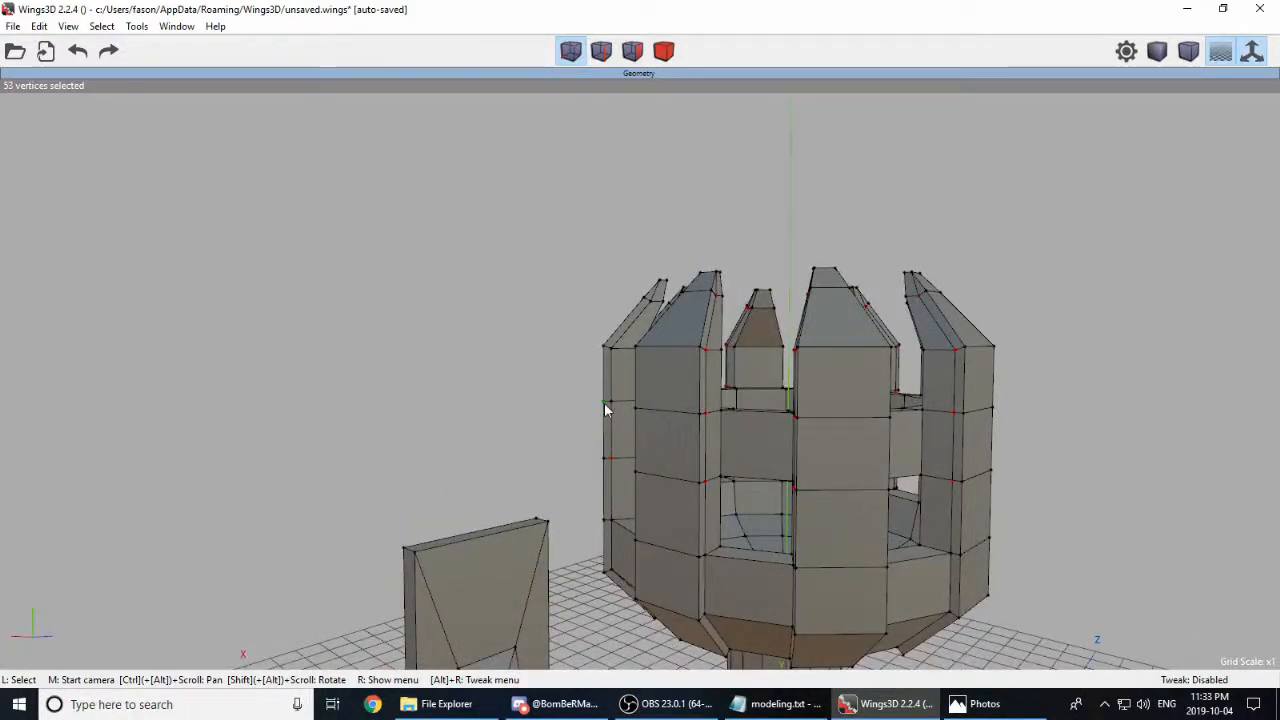
pyautogui.middleClick(615, 364)
pyautogui.click(637, 320)
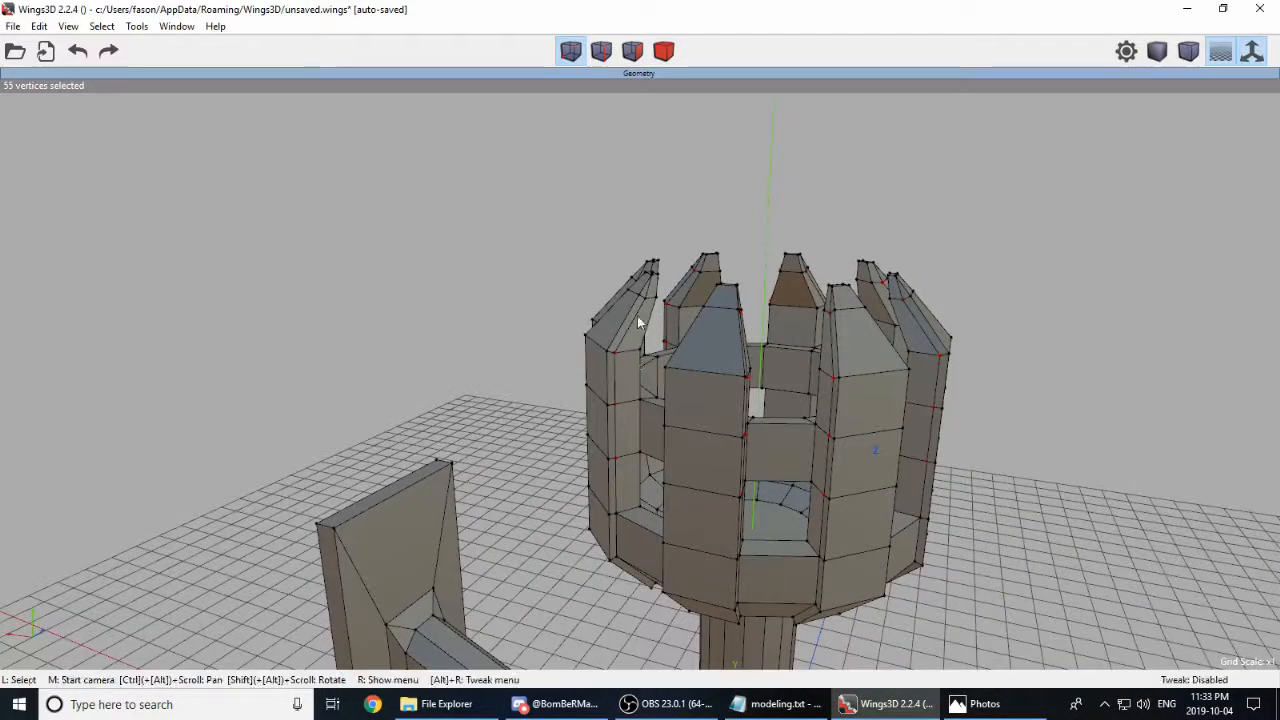
pyautogui.middleClick(722, 384)
pyautogui.click(653, 472)
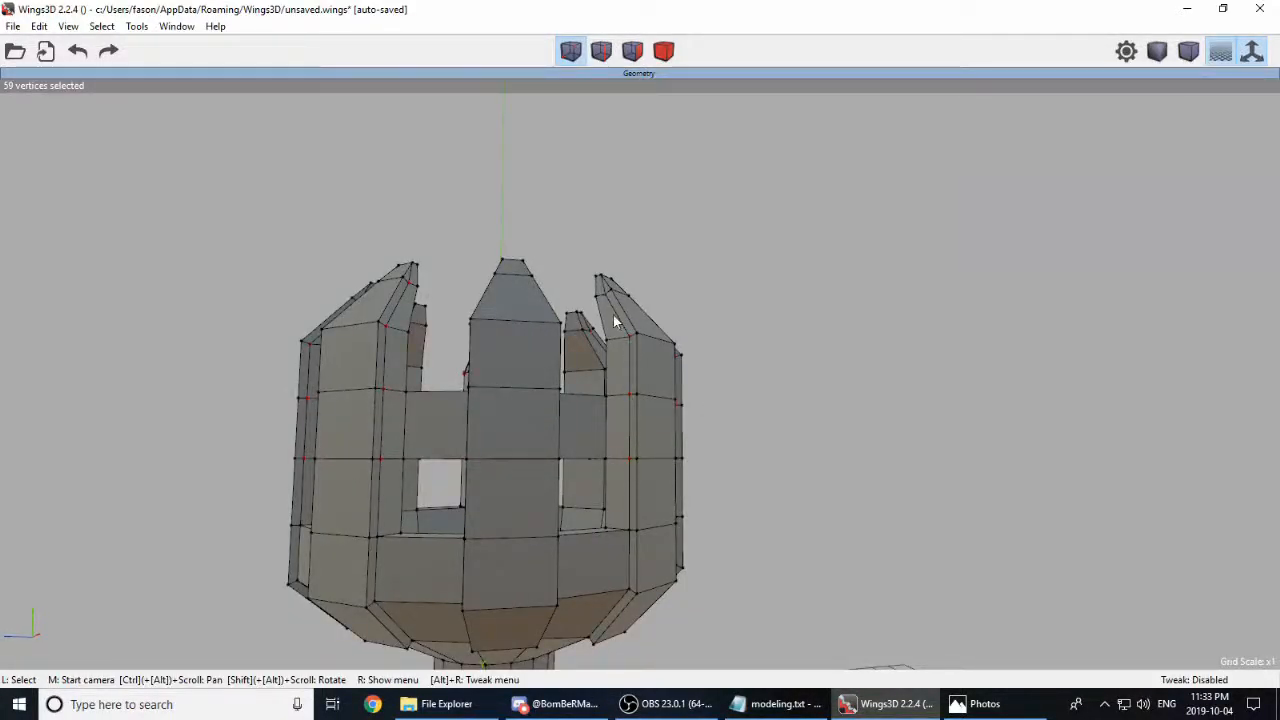
pyautogui.middleClick(620, 389)
pyautogui.click(591, 408)
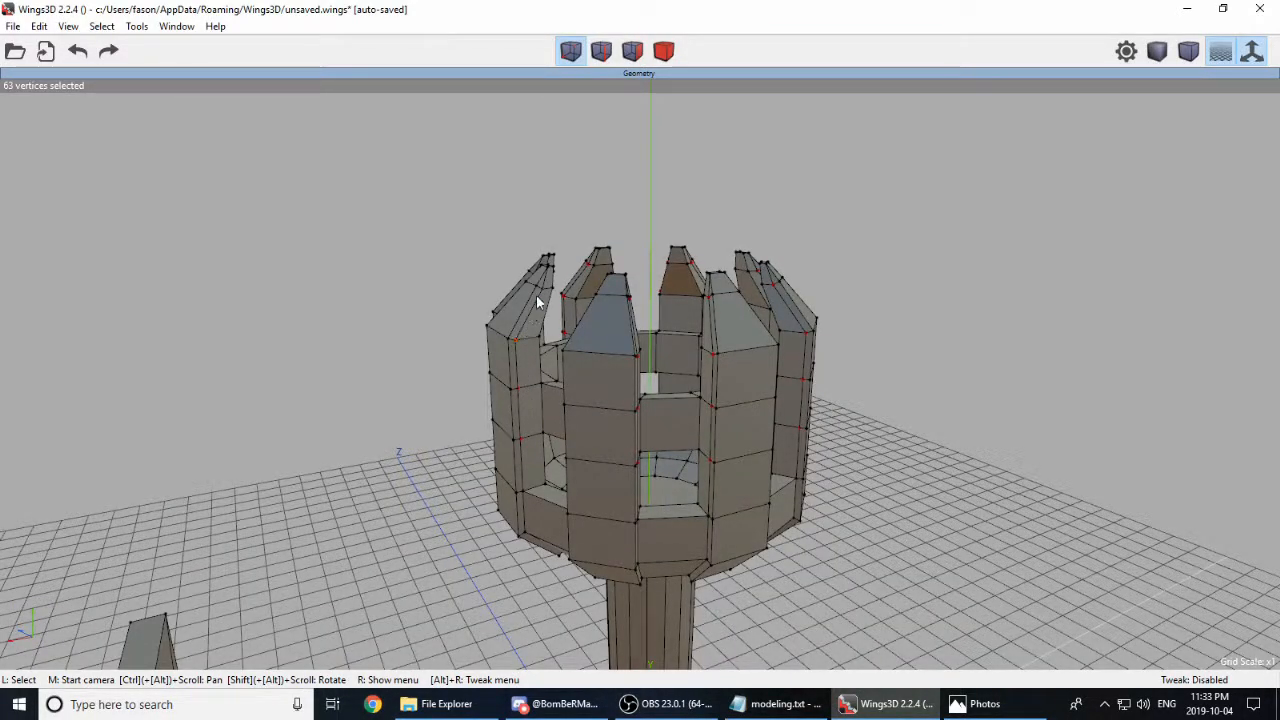
pyautogui.middleClick(607, 386)
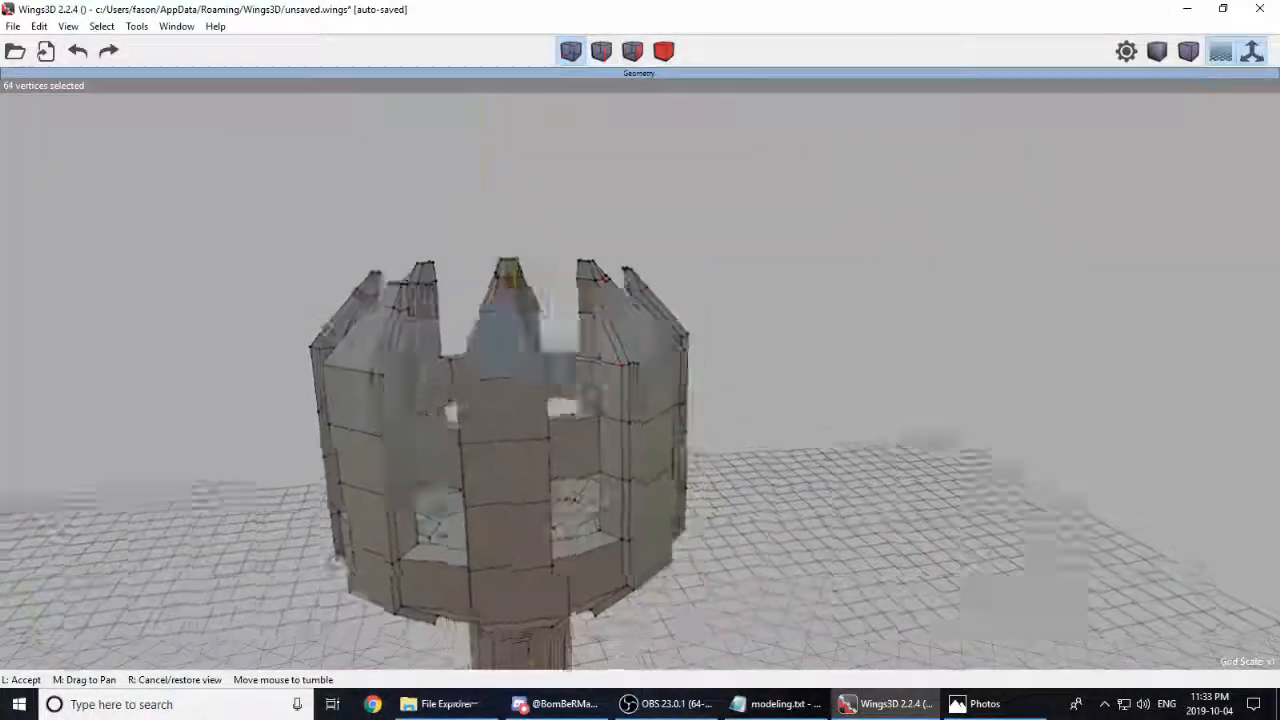
pyautogui.click(653, 403)
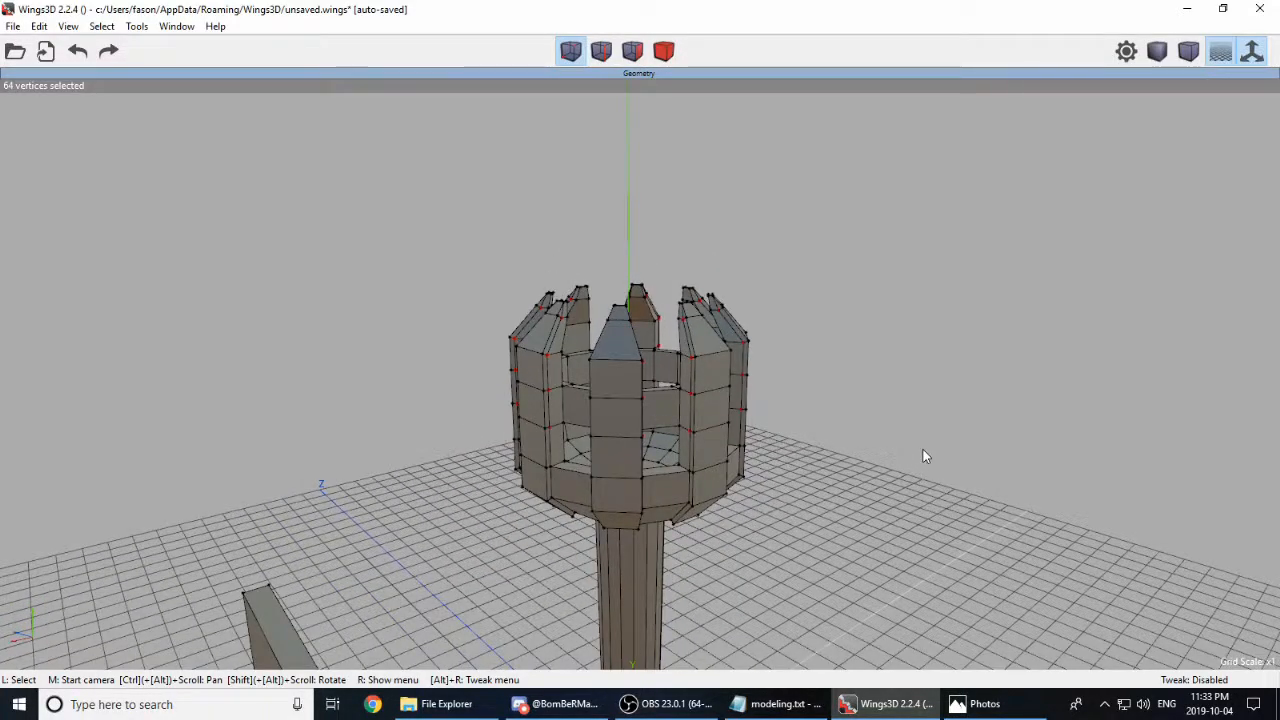
pyautogui.press('space')
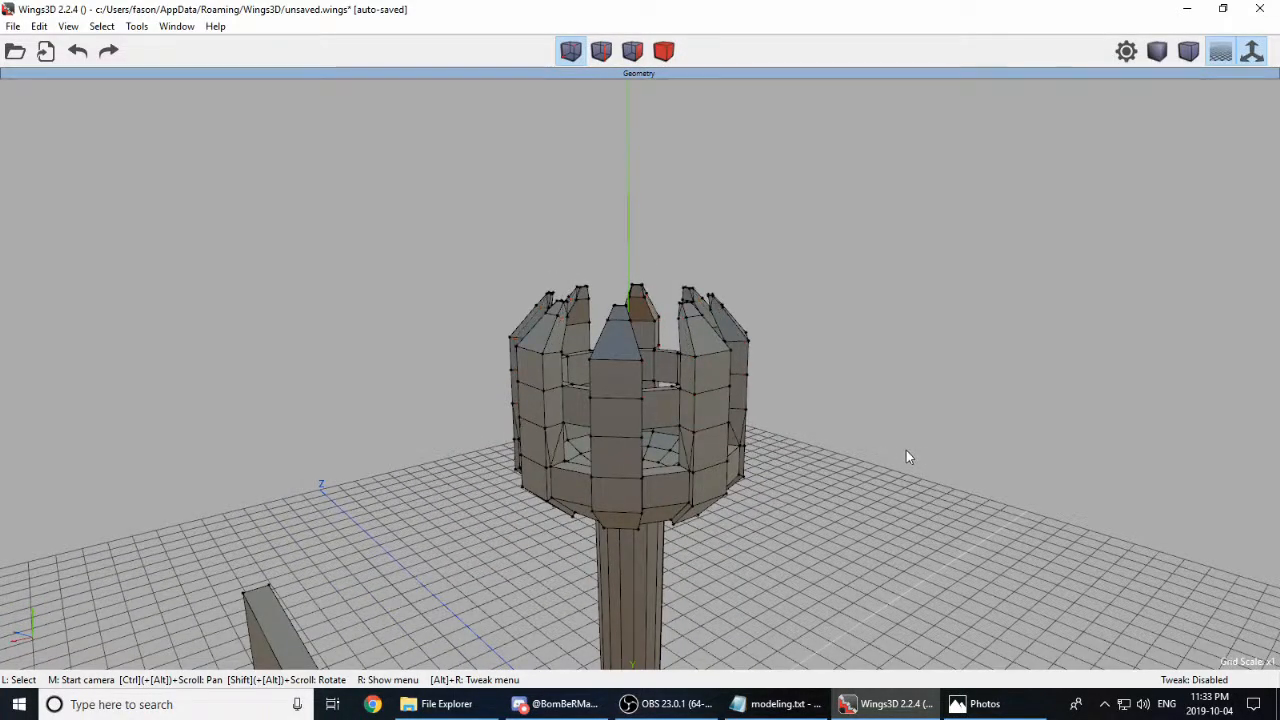
# Step: Box-select the torch's shaft, collar and most of its crown, excluding the bar and plate, and convert the selection to faces
pyautogui.middleClick(787, 497)
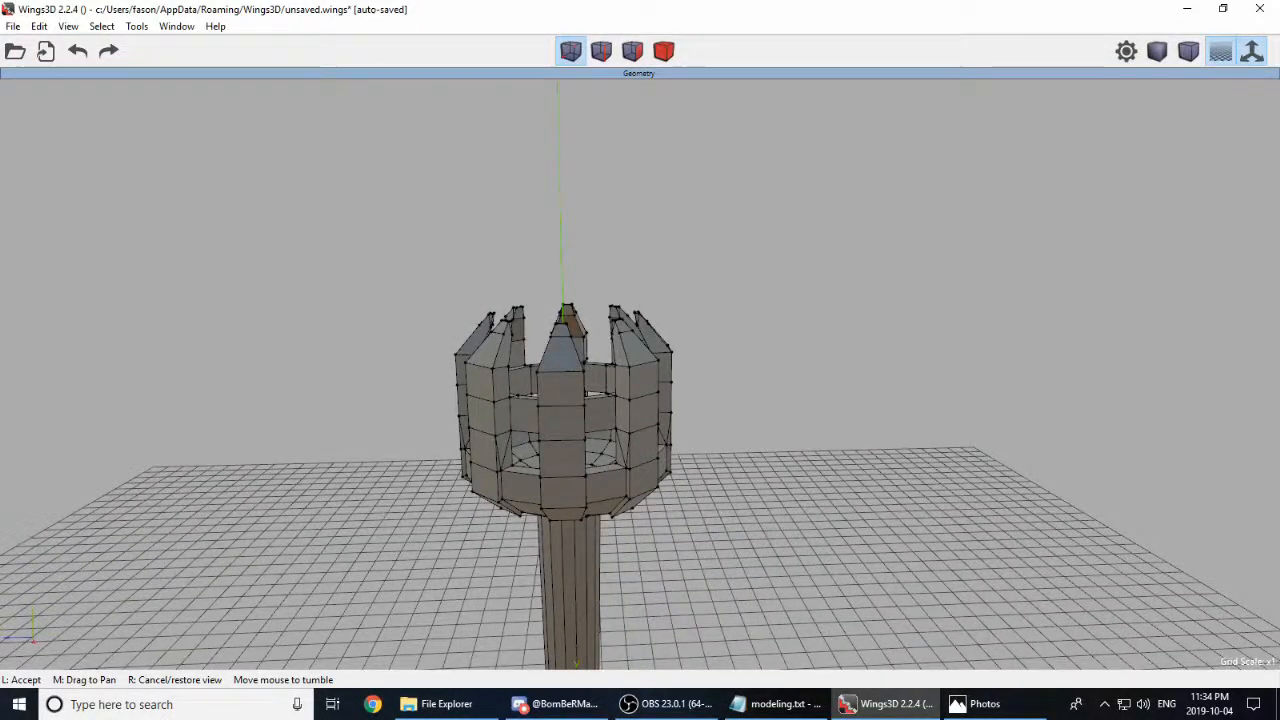
pyautogui.click(889, 405)
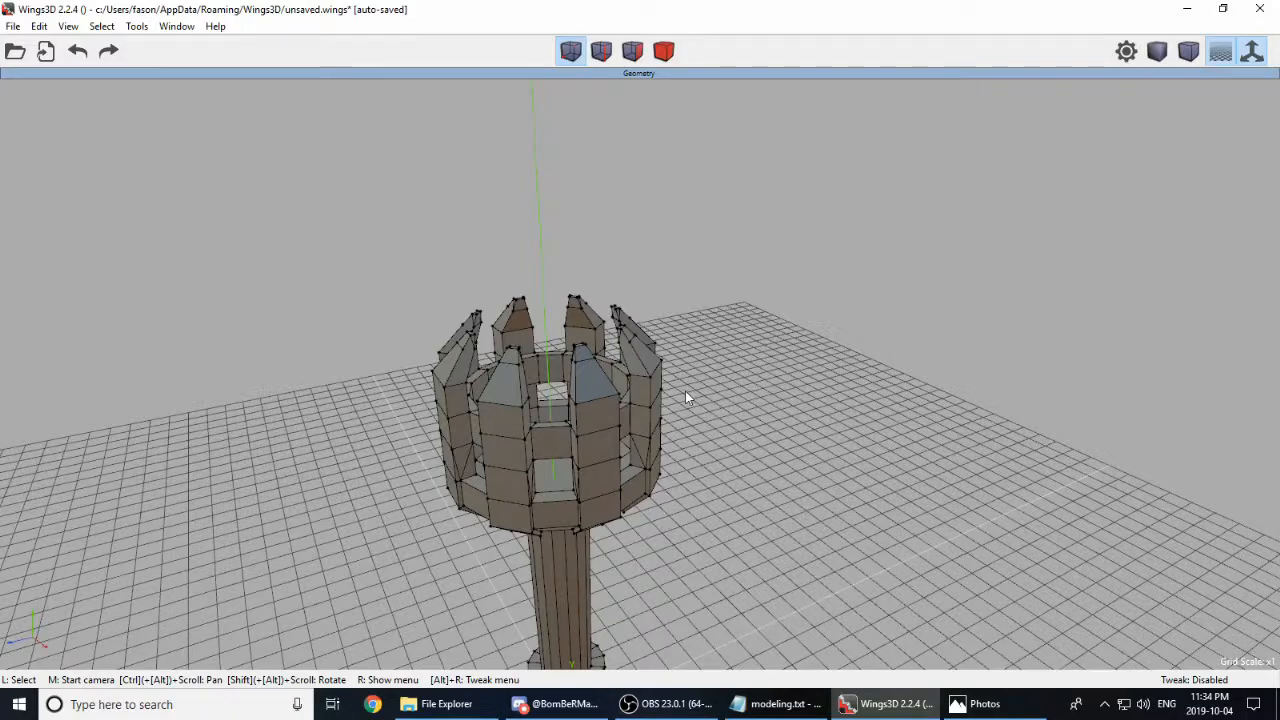
pyautogui.middleClick(680, 507)
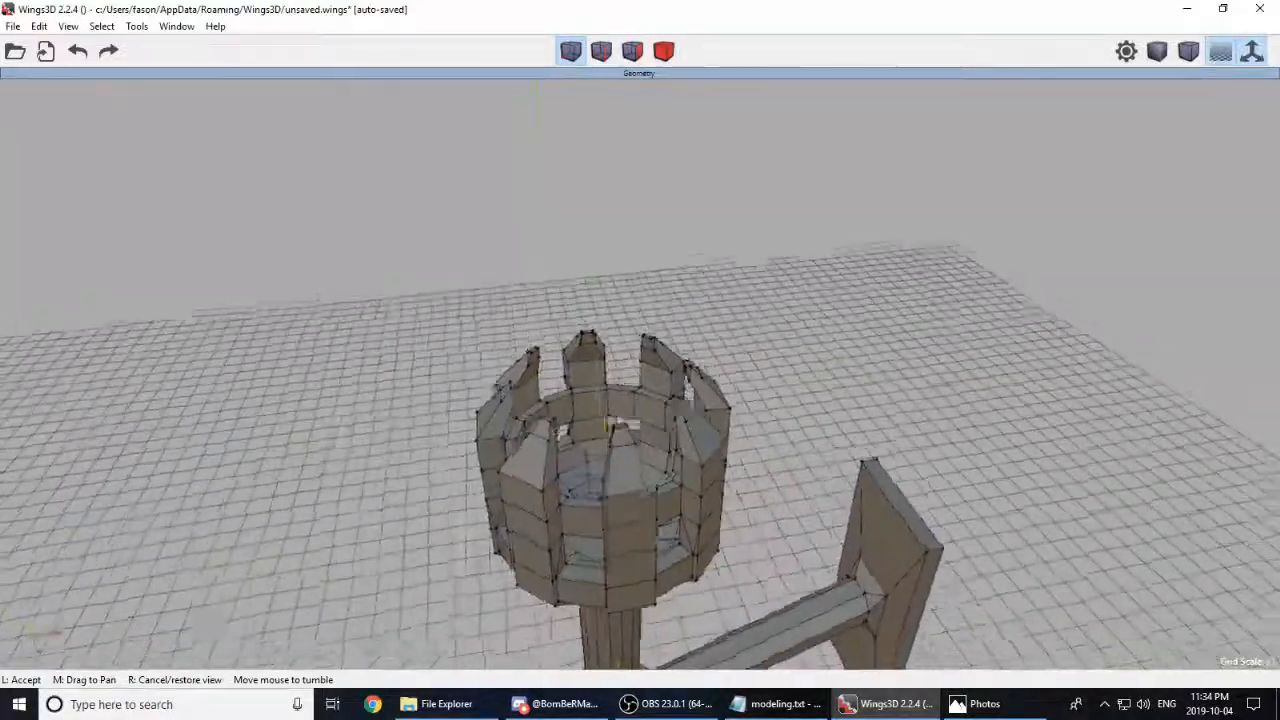
pyautogui.click(680, 500)
pyautogui.middleClick(677, 496)
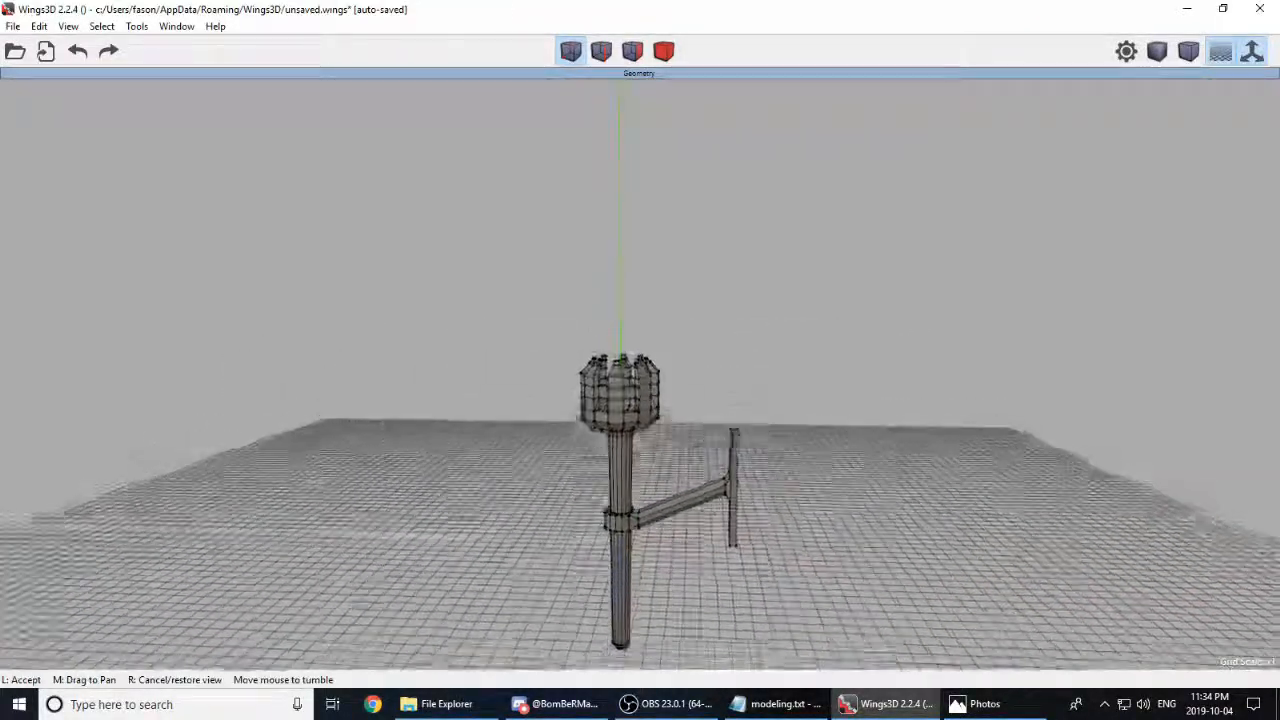
pyautogui.click(660, 481)
pyautogui.moveTo(478, 284); pyautogui.dragTo(642, 668)
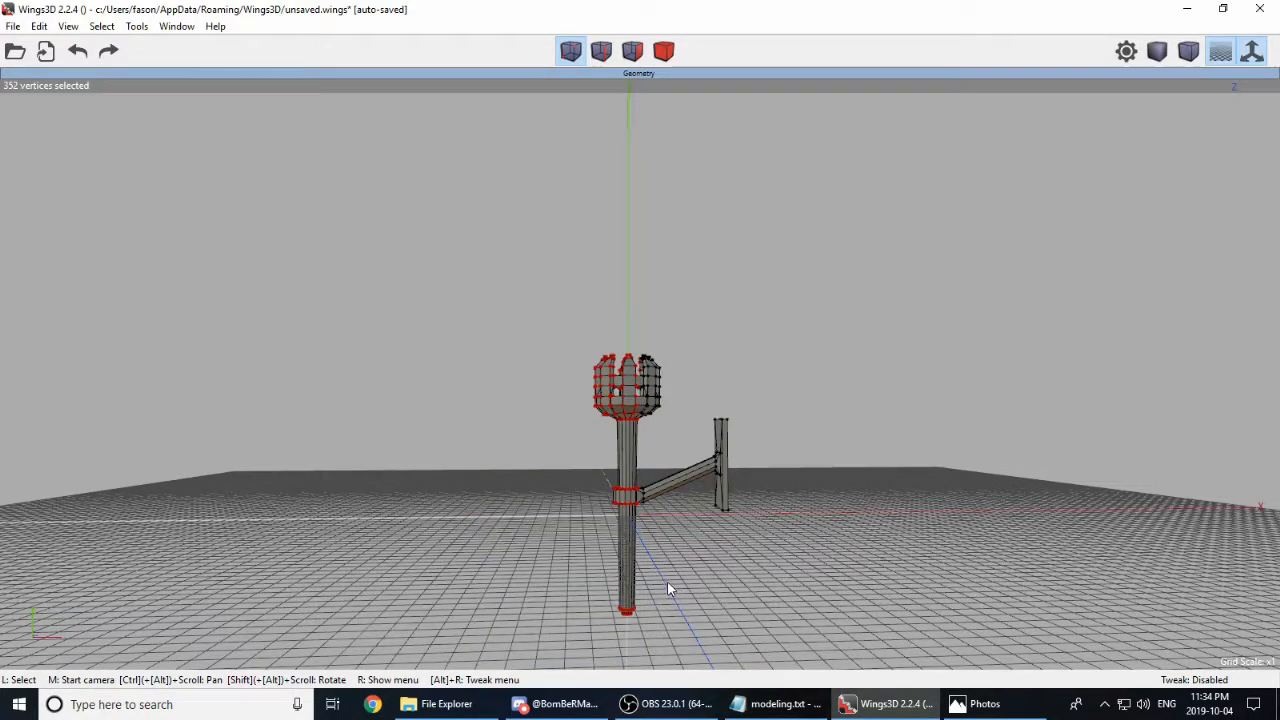
pyautogui.click(632, 52)
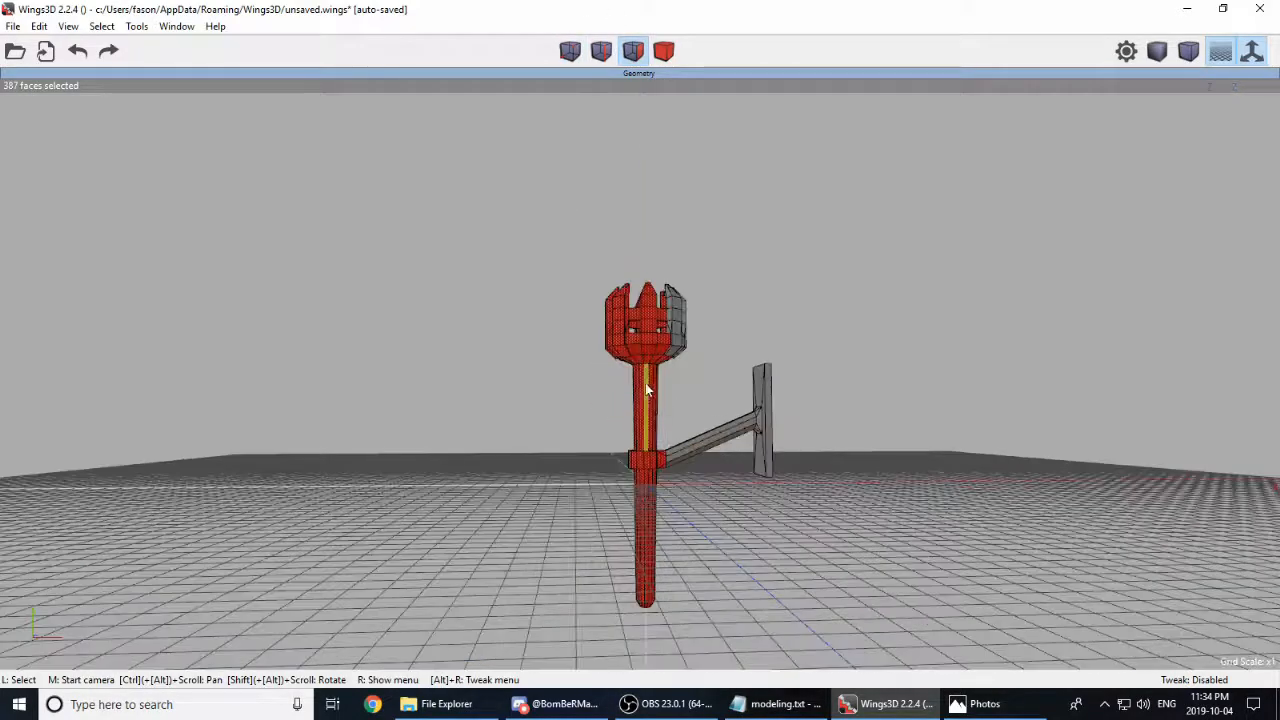
# Step: Add the remaining crown faces on the side facing the mounting plate to the selection
pyautogui.middleClick(781, 509)
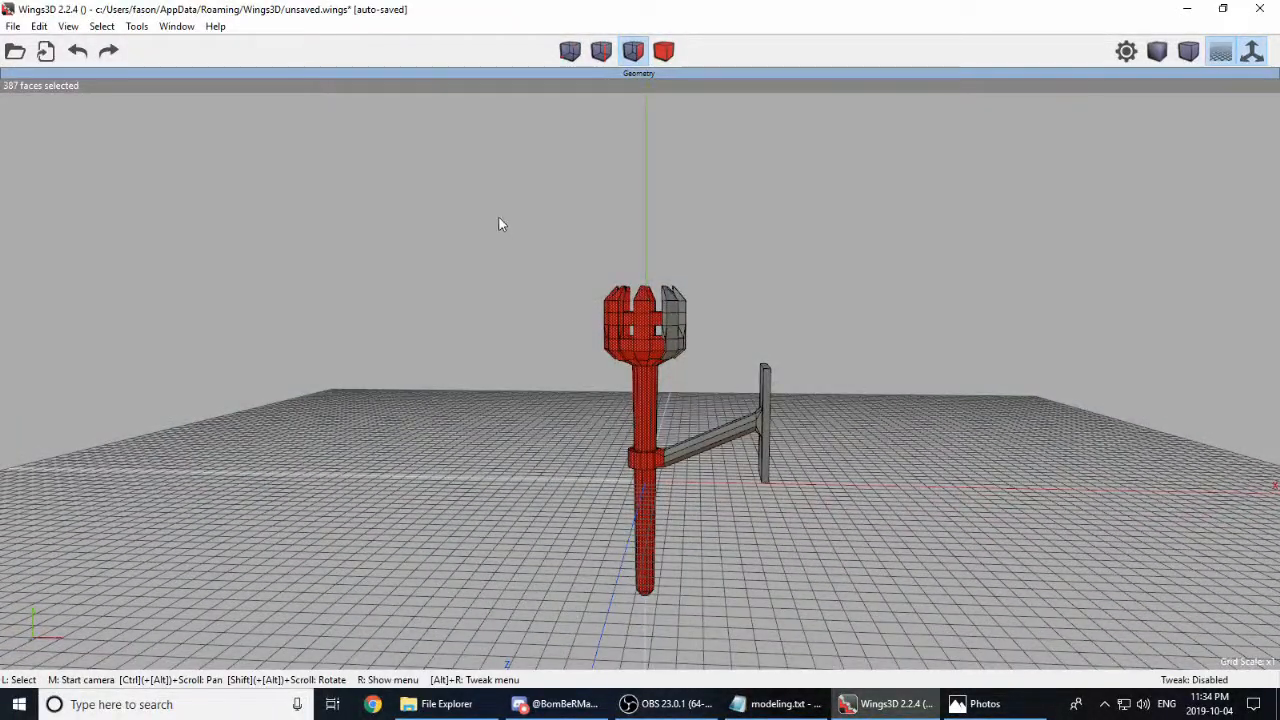
pyautogui.moveTo(499, 215); pyautogui.dragTo(724, 390)
pyautogui.scroll(-2, 740, 440)
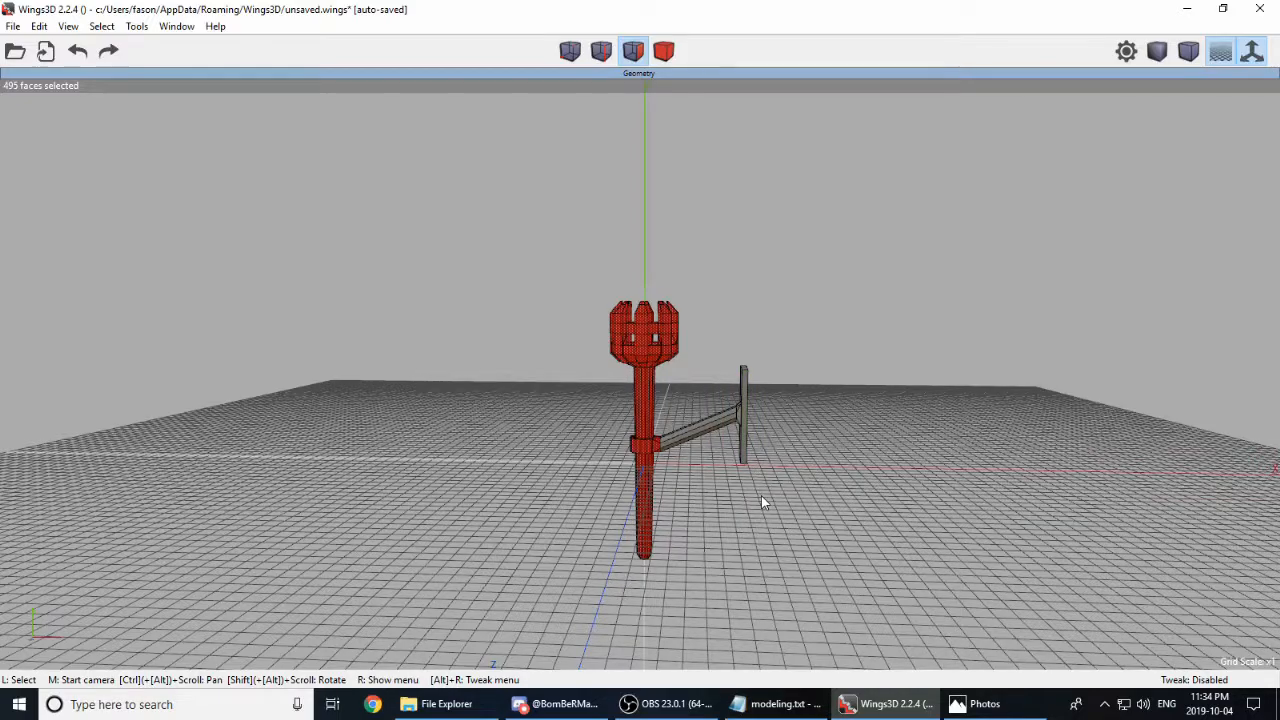
# Step: Rotate the selected torch faces around the Z axis by about 19.86 degrees, tilting the crown away from the plate, and clear the selection
pyautogui.middleClick(761, 497)
pyautogui.rightClick(825, 378)
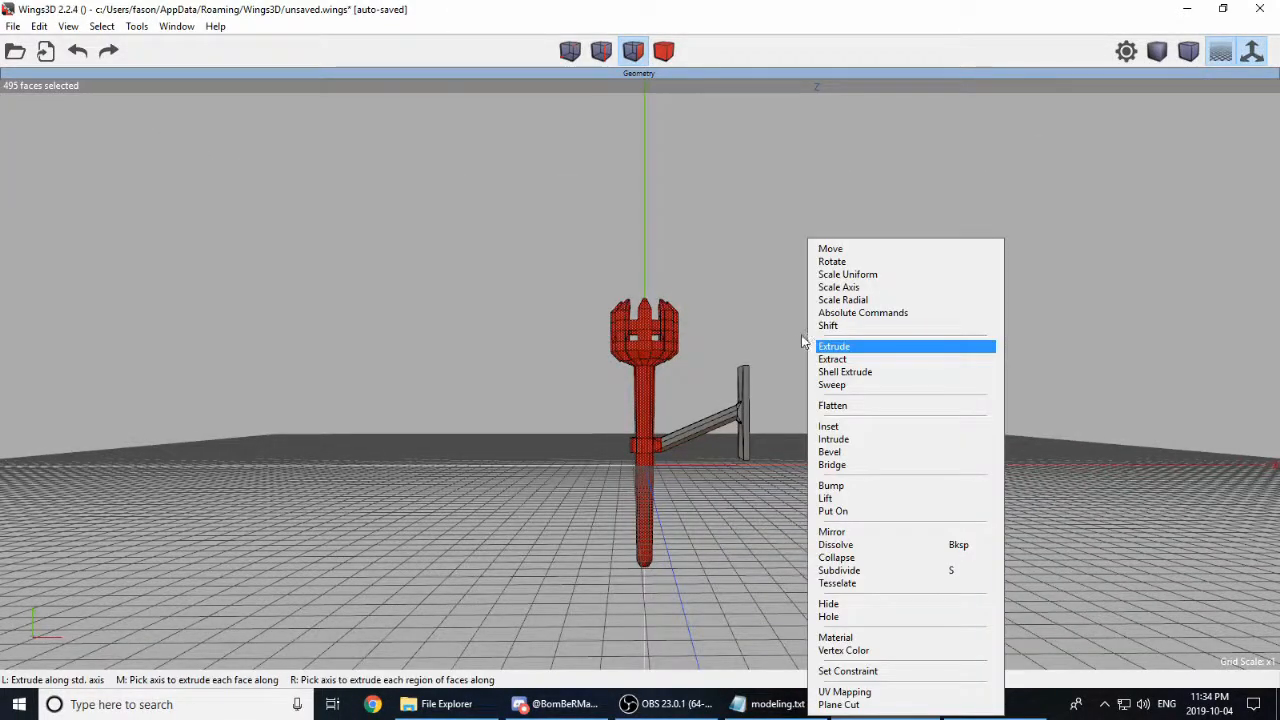
pyautogui.click(871, 263)
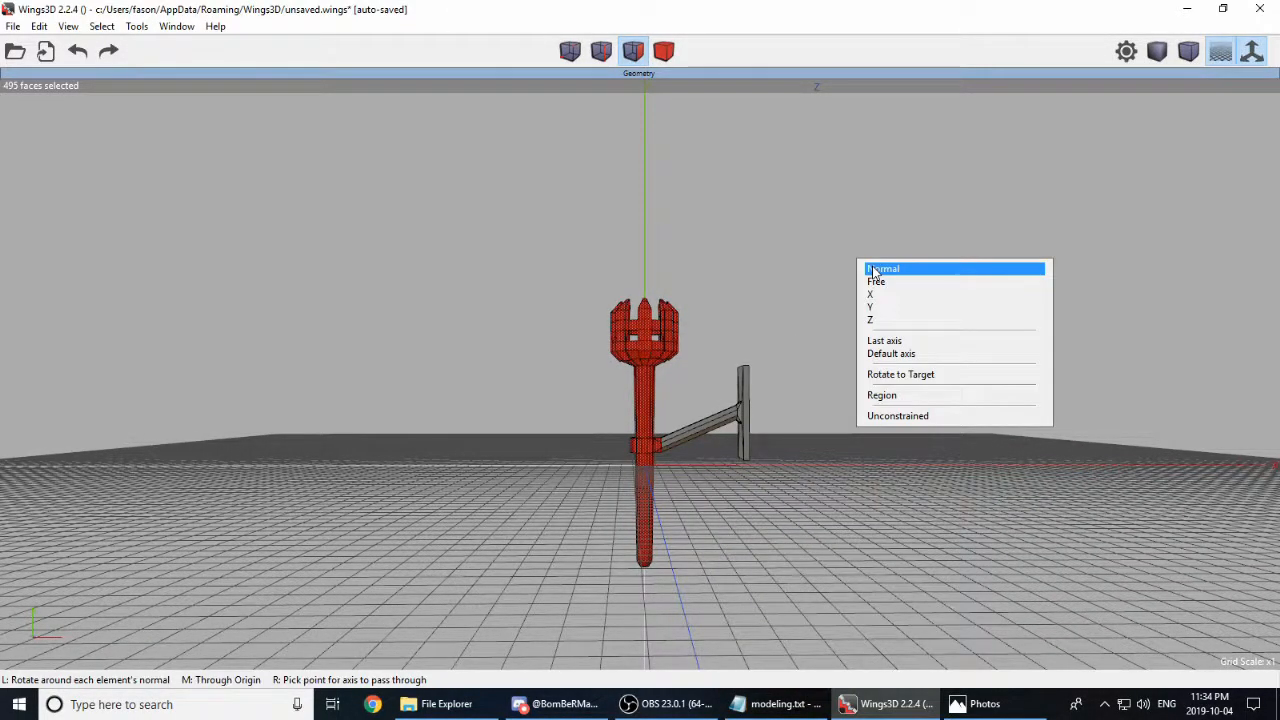
pyautogui.click(893, 321)
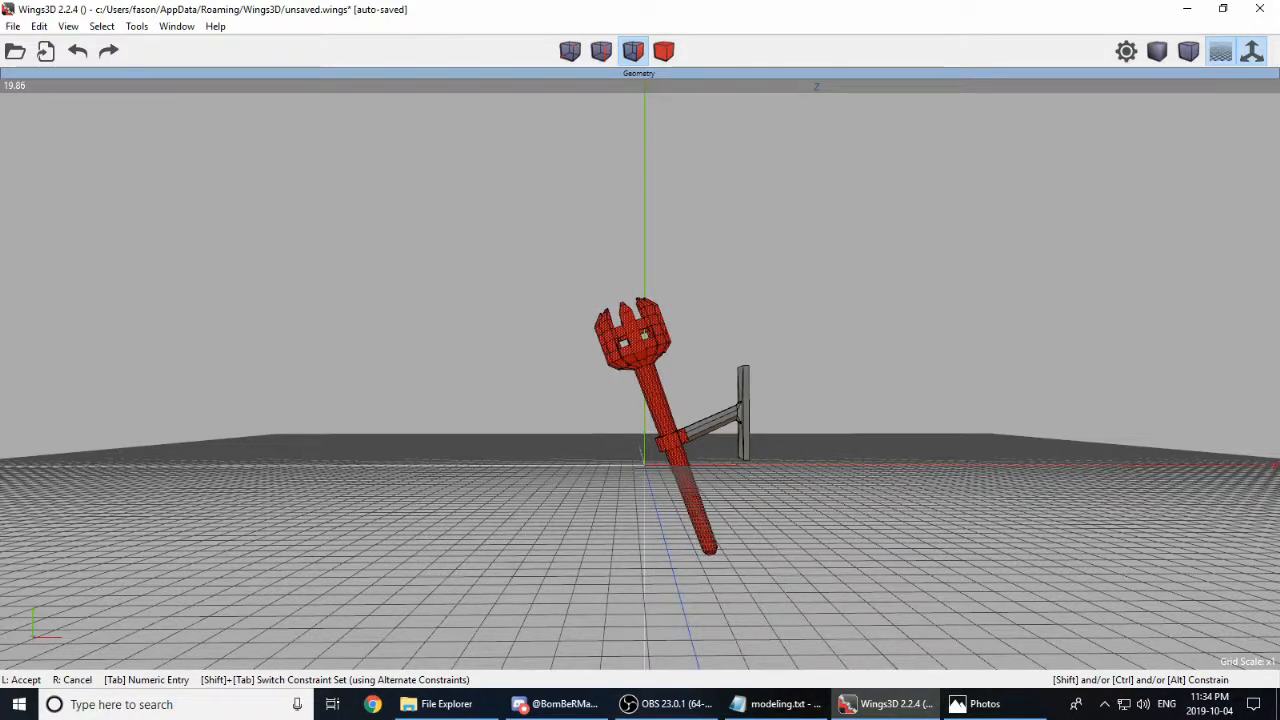
pyautogui.click(891, 320)
pyautogui.press('space')
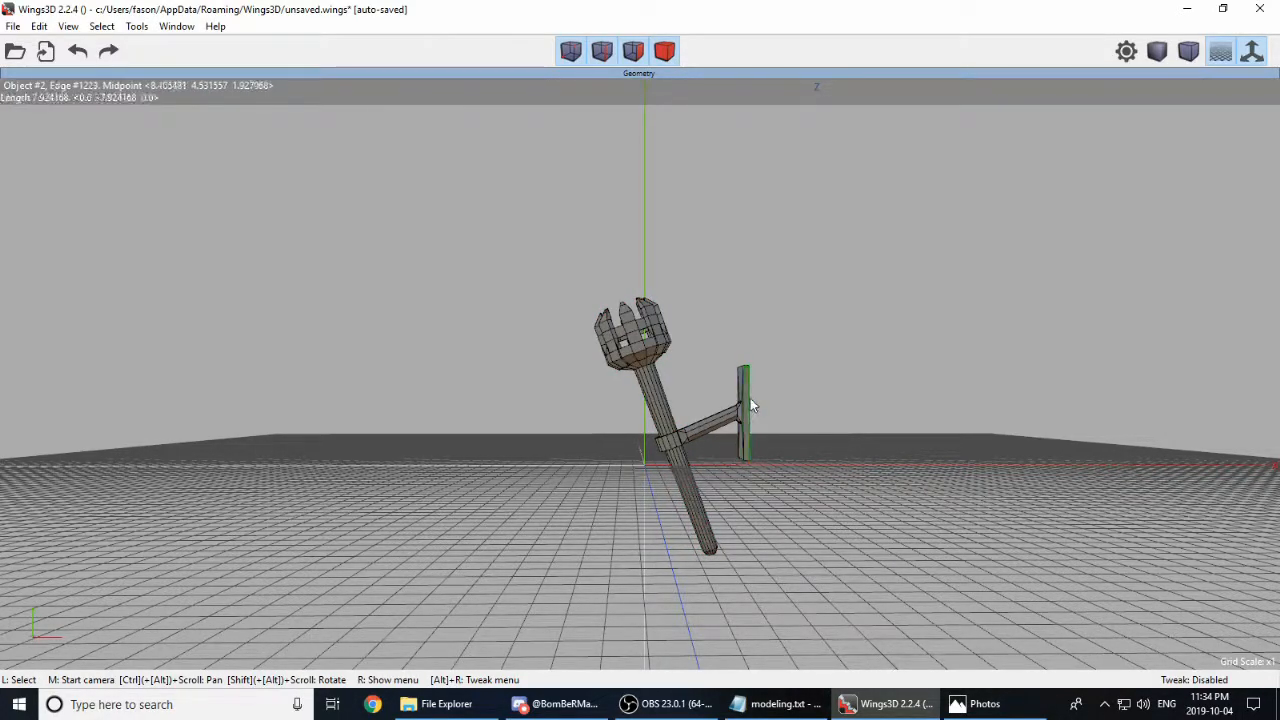
# Step: Select the nine faces of the mounting plate, leaving out the bar and the torch
pyautogui.middleClick(752, 405)
pyautogui.scroll(-3, 640, 374)
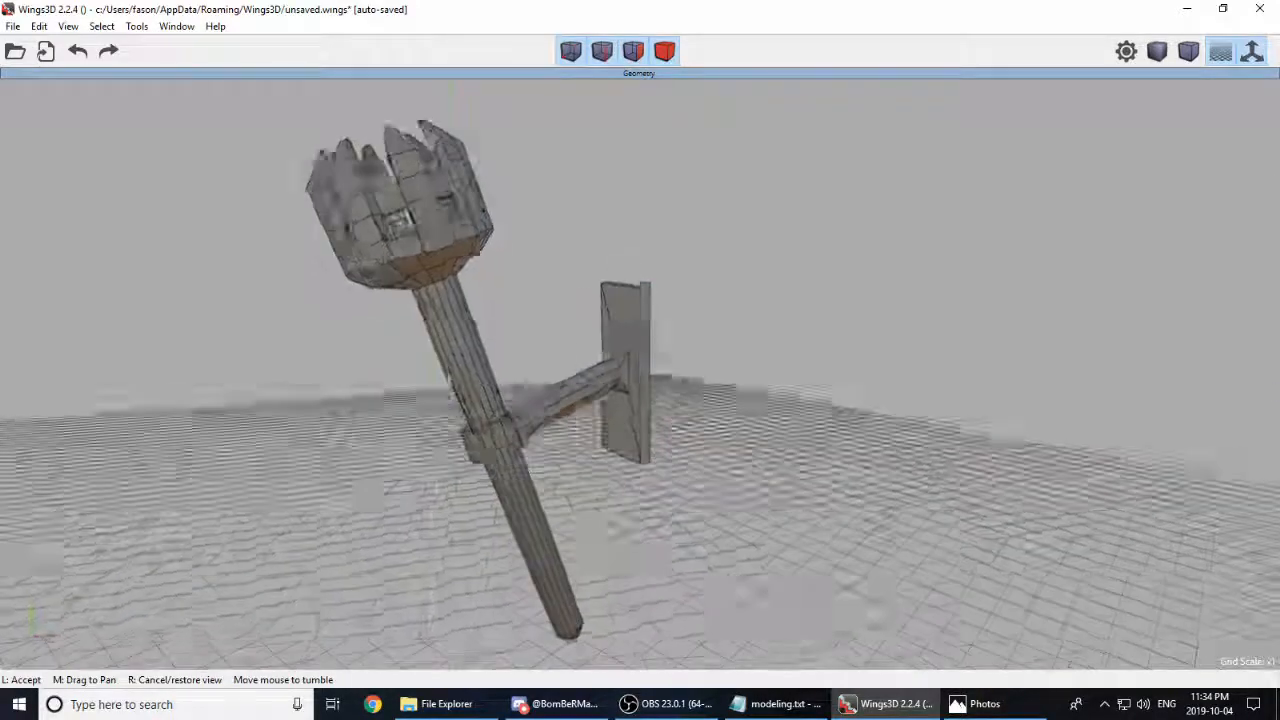
pyautogui.click(717, 444)
pyautogui.scroll(3, 715, 443)
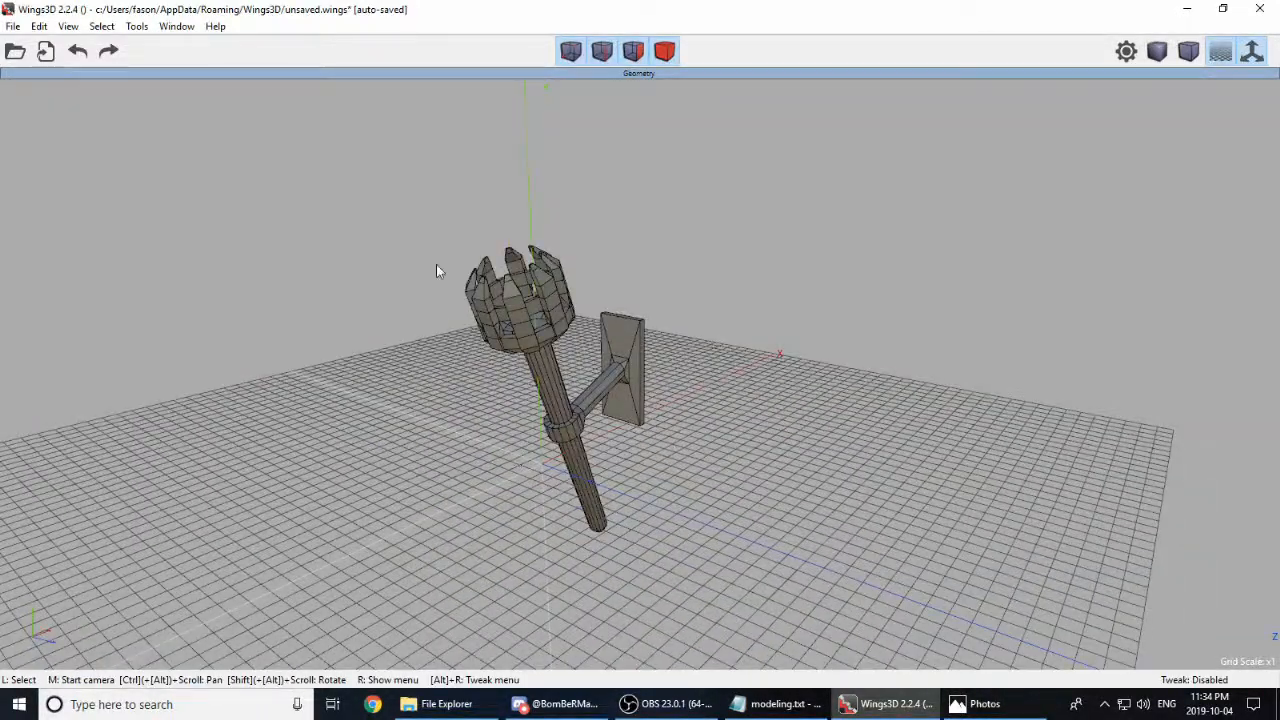
pyautogui.click(664, 51)
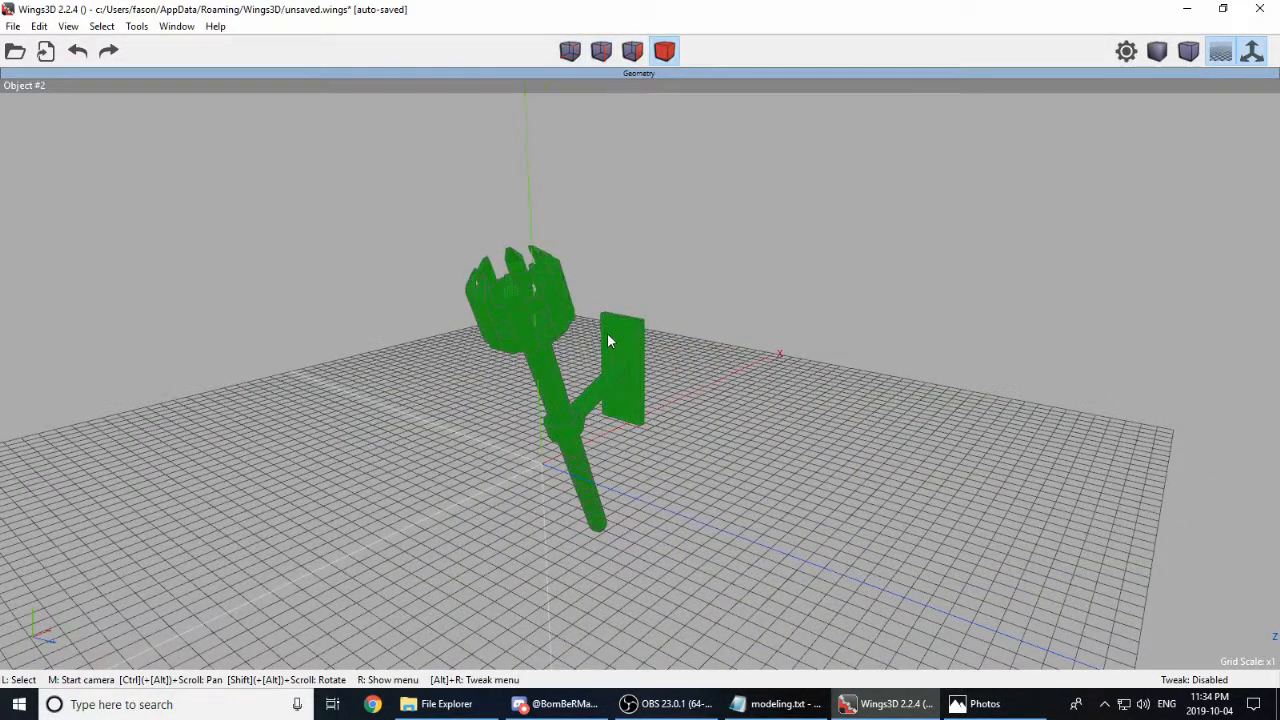
pyautogui.click(633, 51)
pyautogui.moveTo(600, 279); pyautogui.dragTo(664, 338)
pyautogui.middleClick(679, 405)
pyautogui.click(679, 405)
pyautogui.moveTo(656, 447); pyautogui.dragTo(608, 410)
pyautogui.middleClick(705, 440)
pyautogui.click(731, 337)
# Step: Scale the selected plate faces along the Y axis to make the mounting plate taller
pyautogui.rightClick(731, 337)
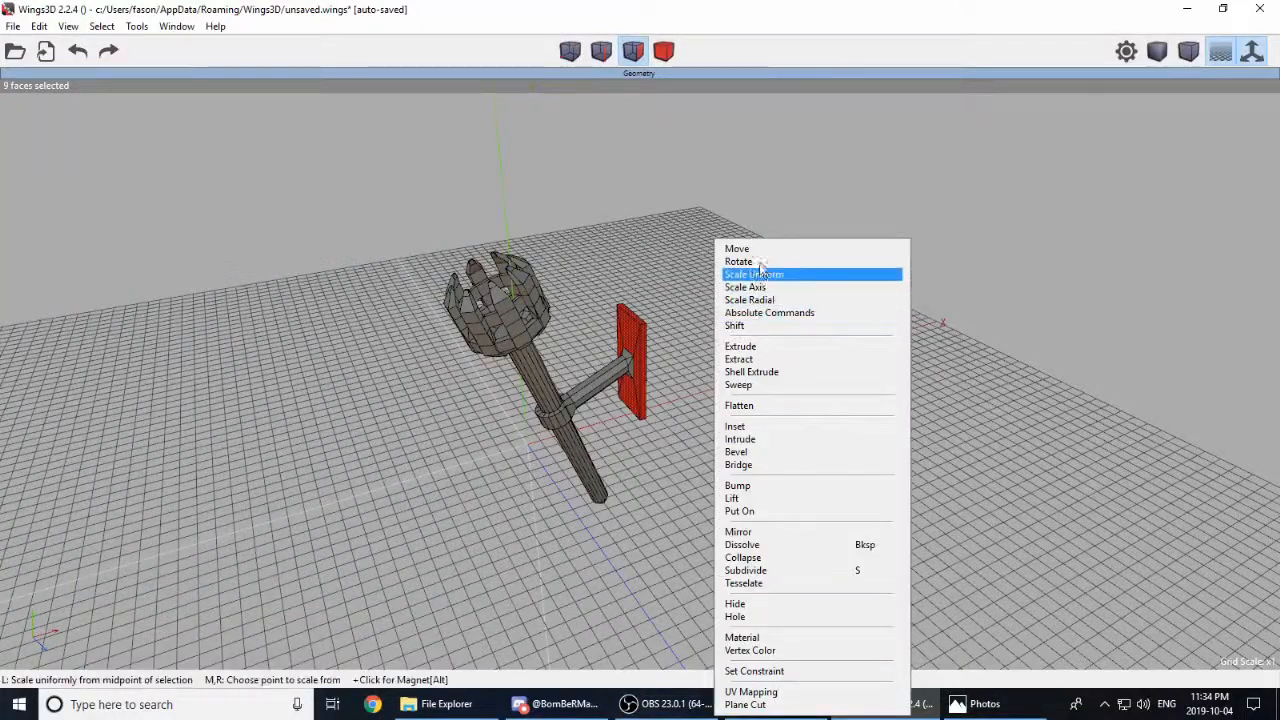
pyautogui.click(757, 287)
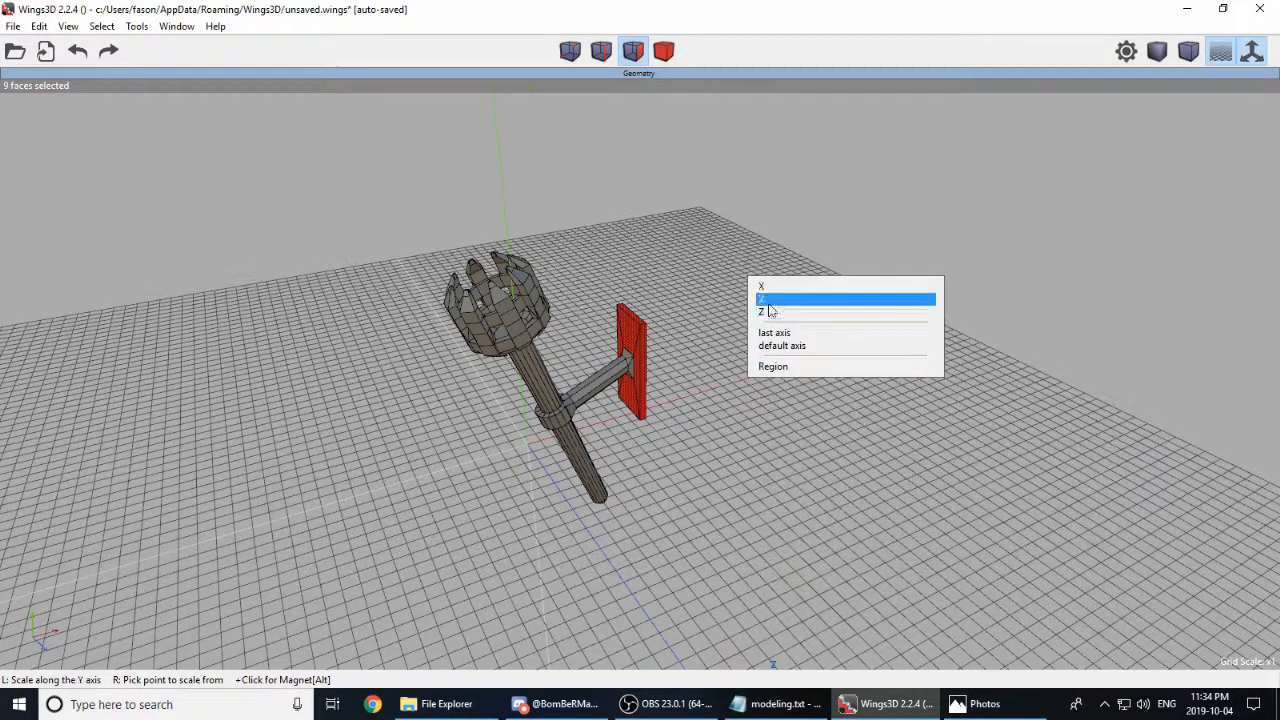
pyautogui.click(765, 297)
pyautogui.click(678, 328)
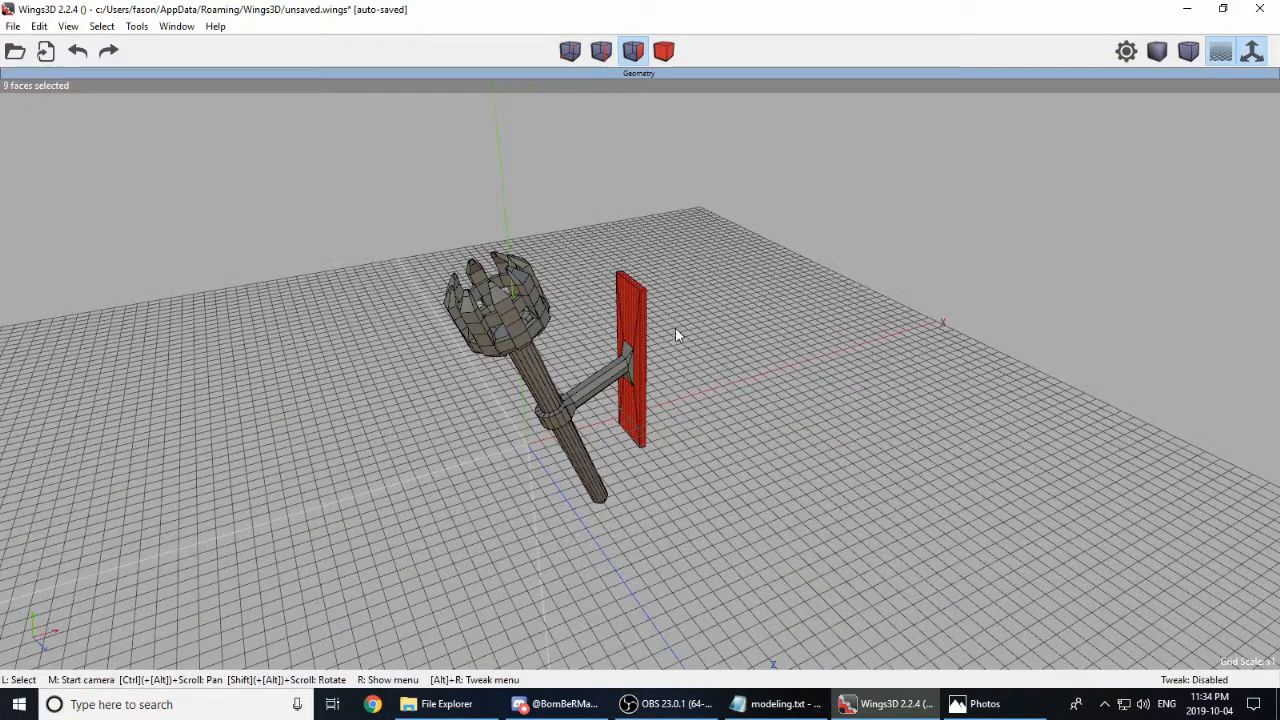
# Step: Scale the selected plate faces along the Z axis to widen the mounting plate, and clear the selection
pyautogui.rightClick(678, 327)
pyautogui.click(690, 287)
pyautogui.click(731, 319)
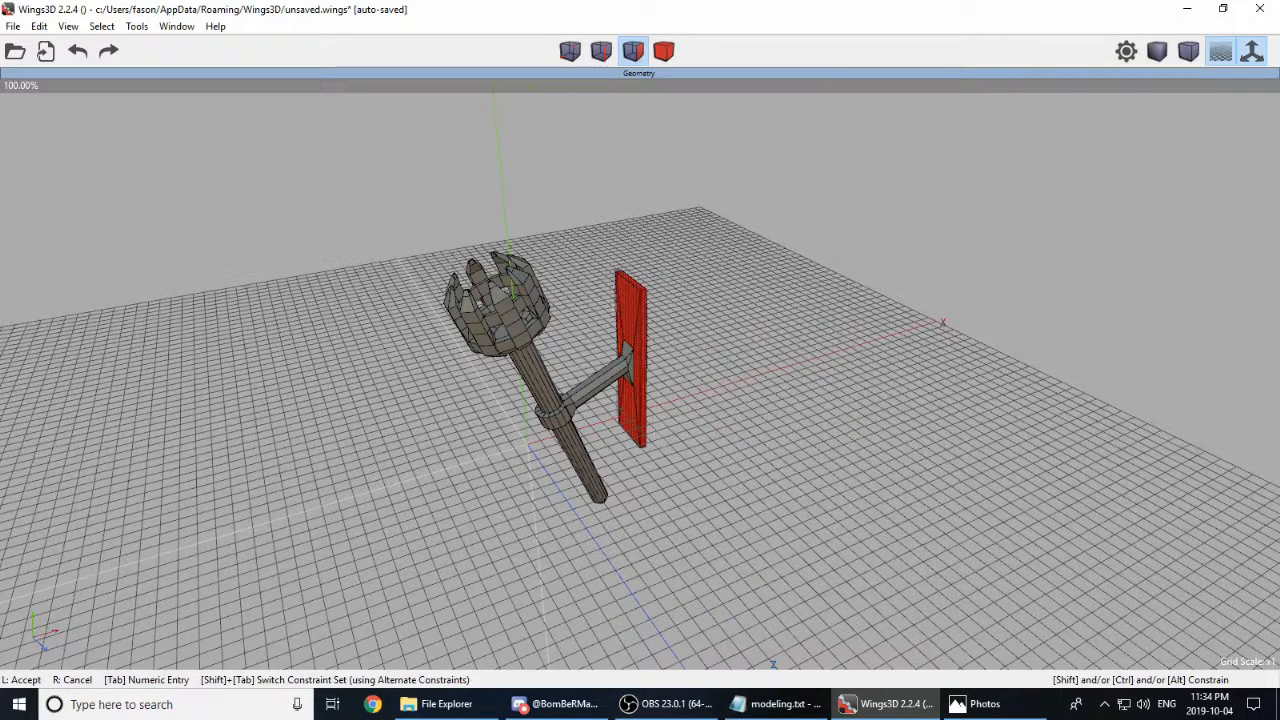
pyautogui.click(720, 323)
pyautogui.click(715, 328)
# Step: Examine the tilted torch, its connecting bar and the enlarged mounting plate from several angles and close up
pyautogui.middleClick(715, 328)
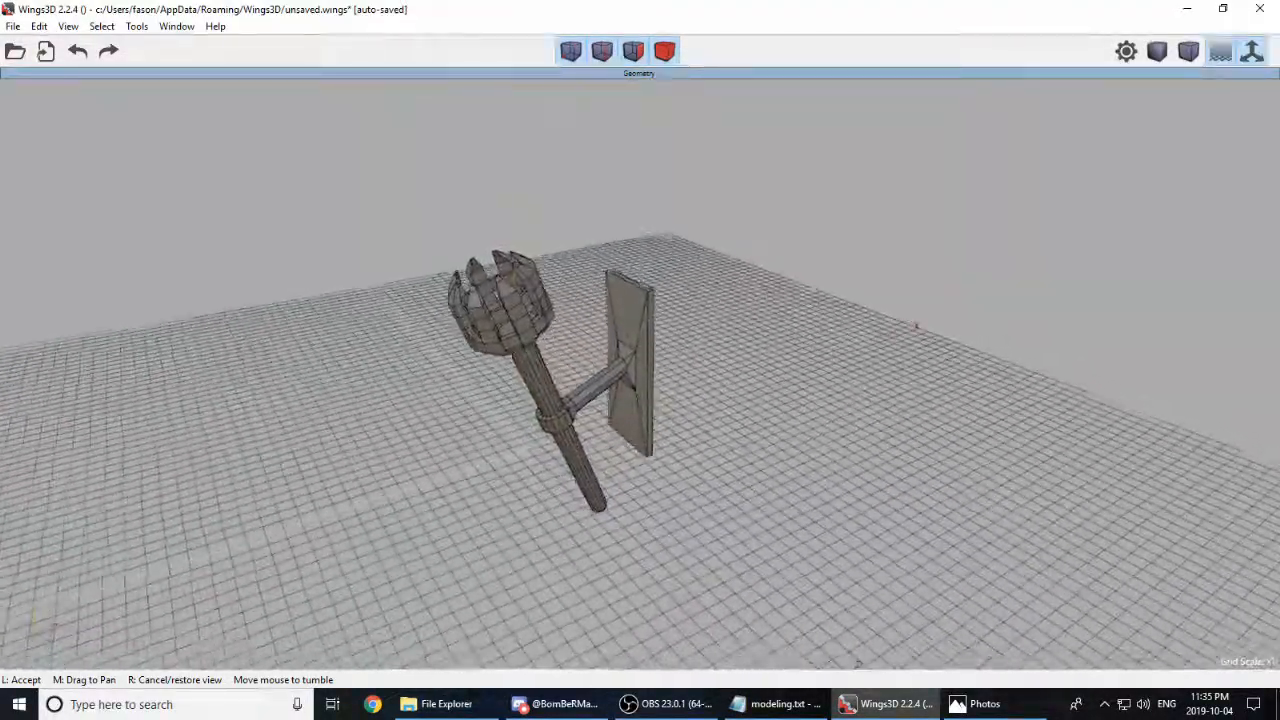
pyautogui.click(534, 336)
pyautogui.middleClick(534, 336)
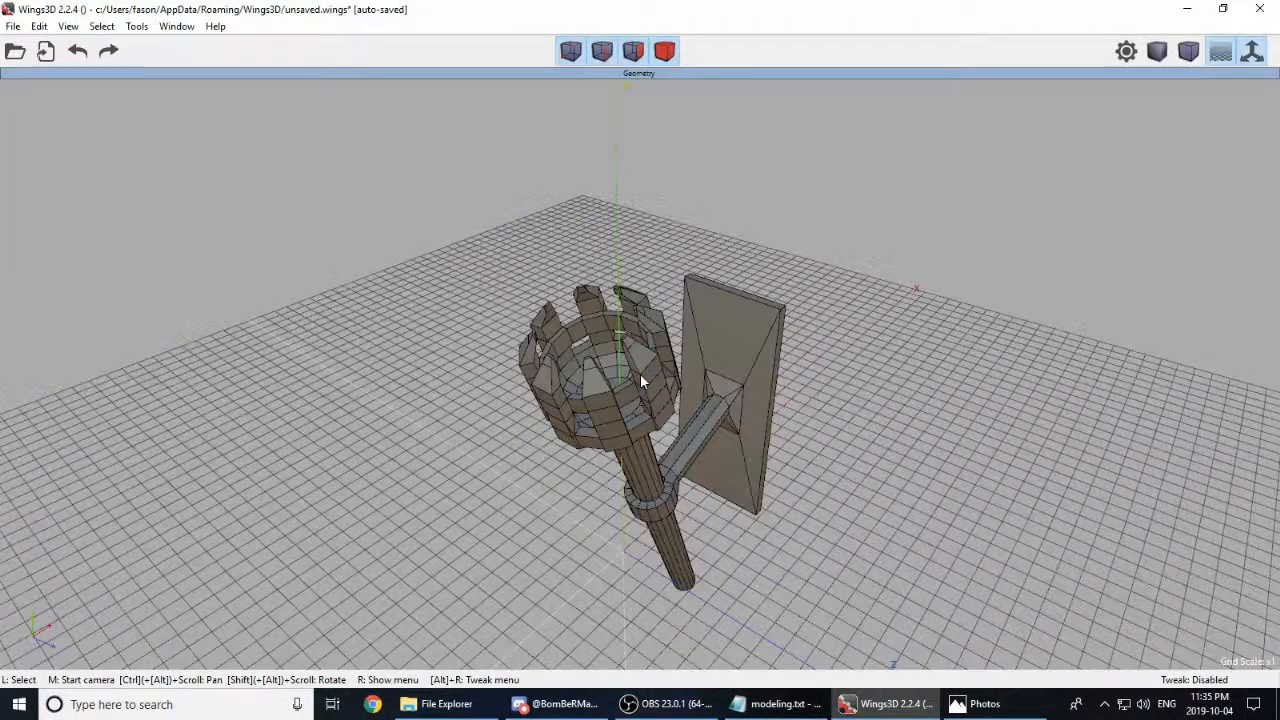
pyautogui.click(737, 489)
pyautogui.press('a')
pyautogui.scroll(-8, 621, 408)
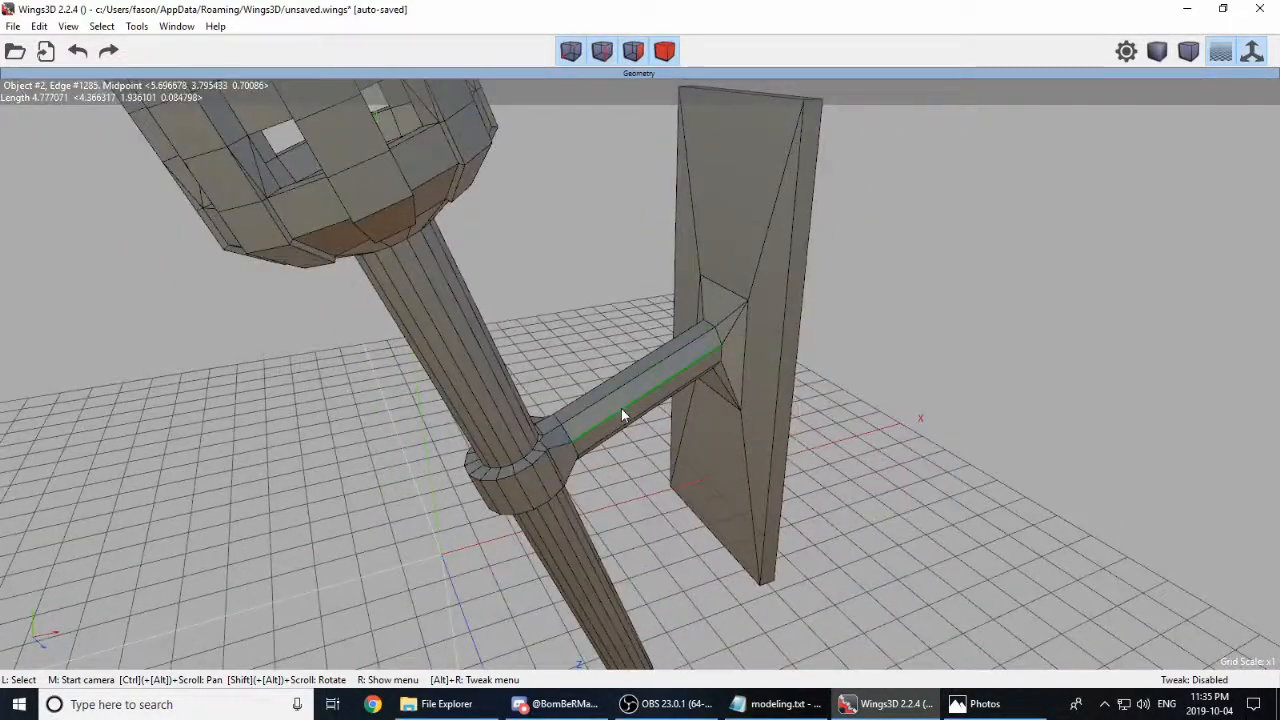
pyautogui.middleClick(584, 375)
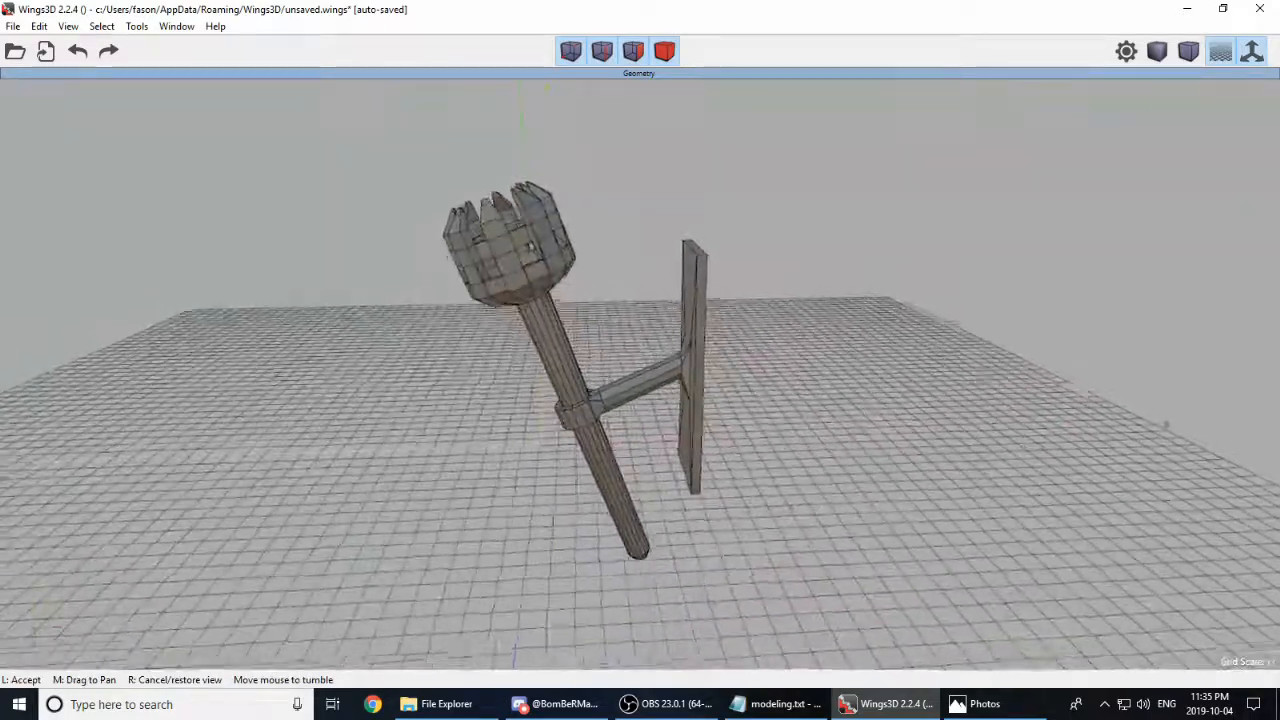
pyautogui.click(582, 369)
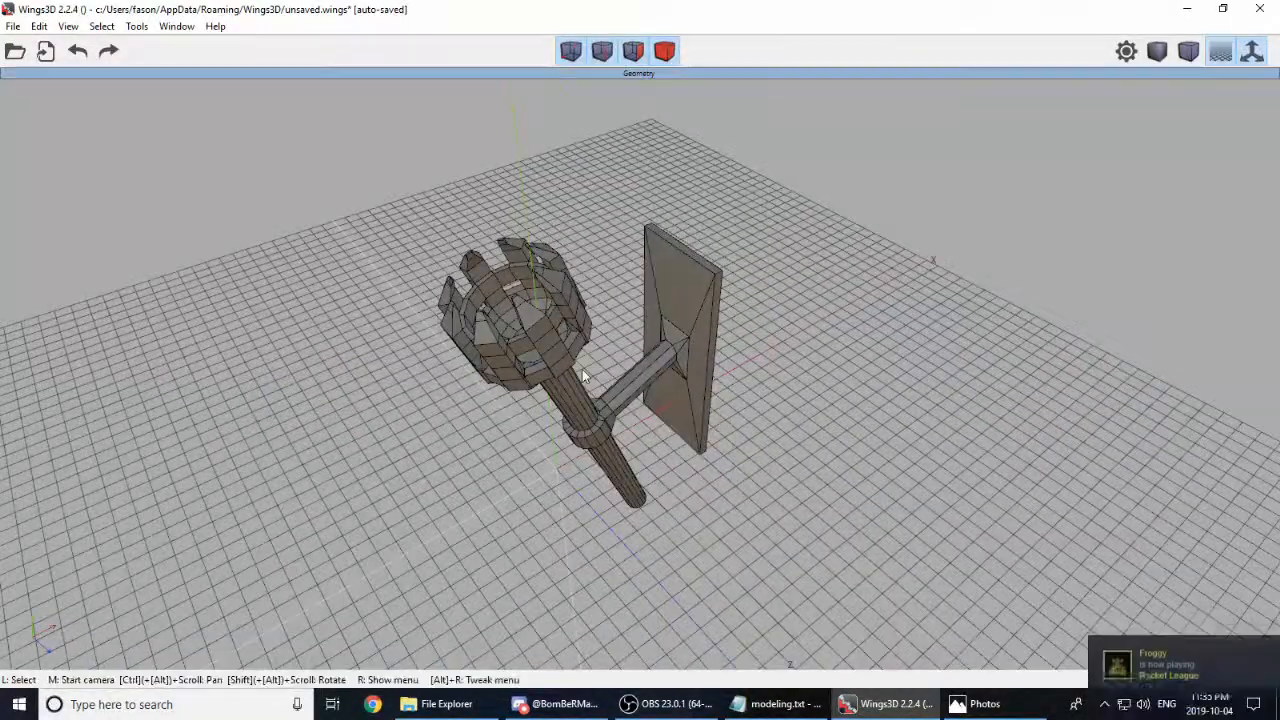